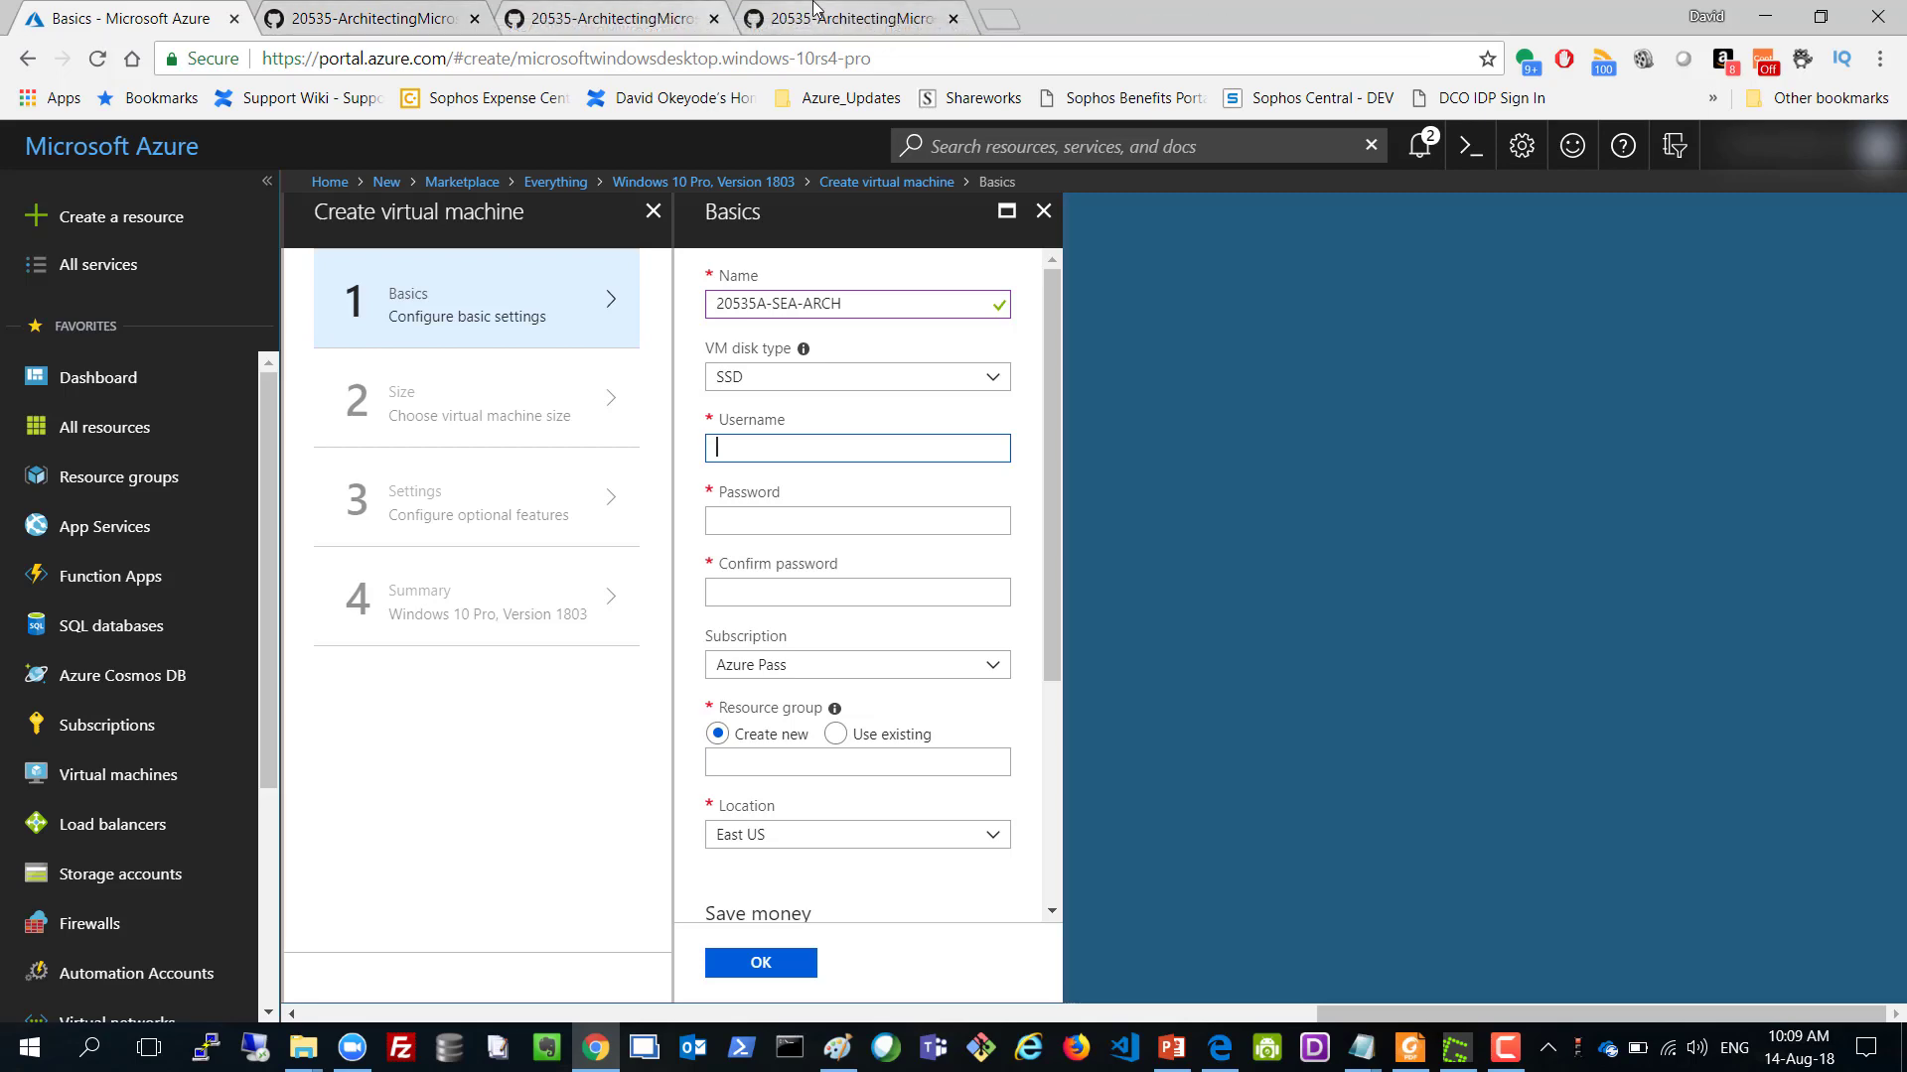
Scroll the GitHub lab answer key to the top and select the Windows 10 username.
click(814, 14)
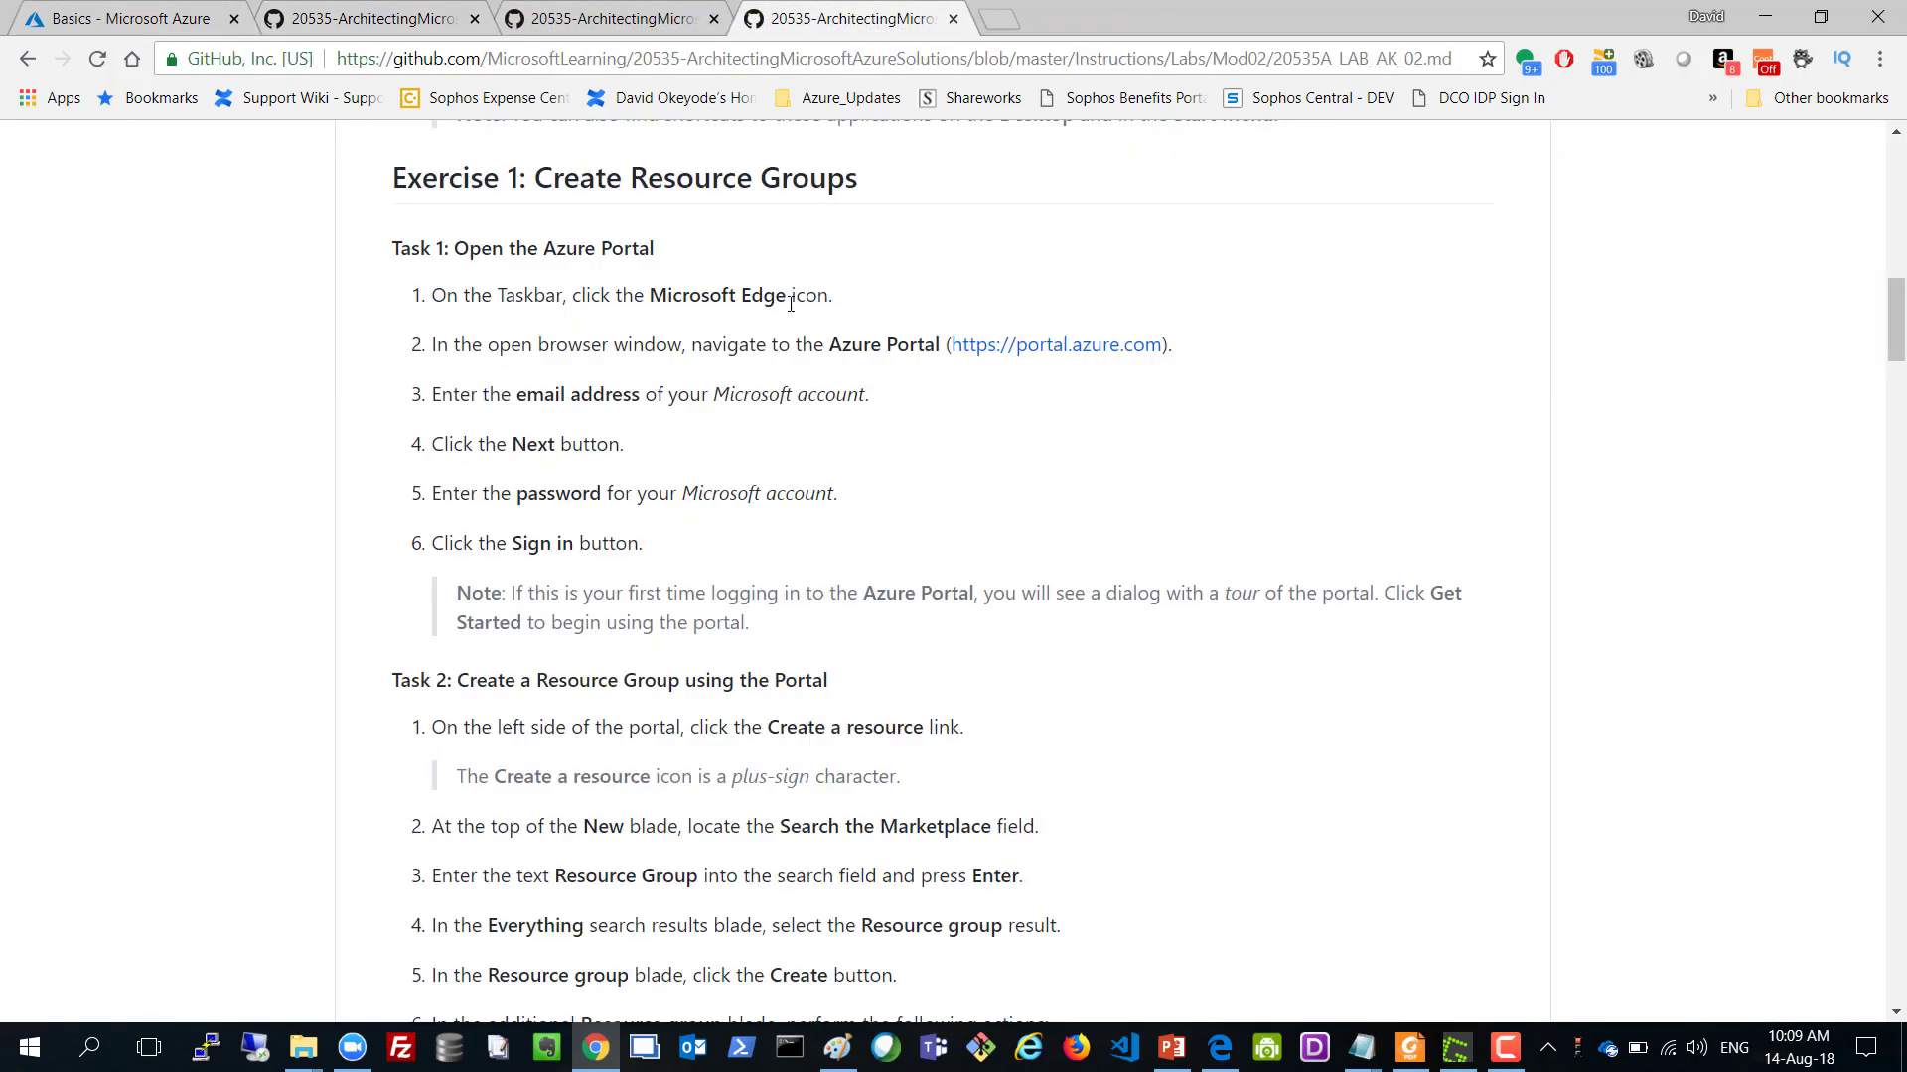
scroll(792, 306, up, 10)
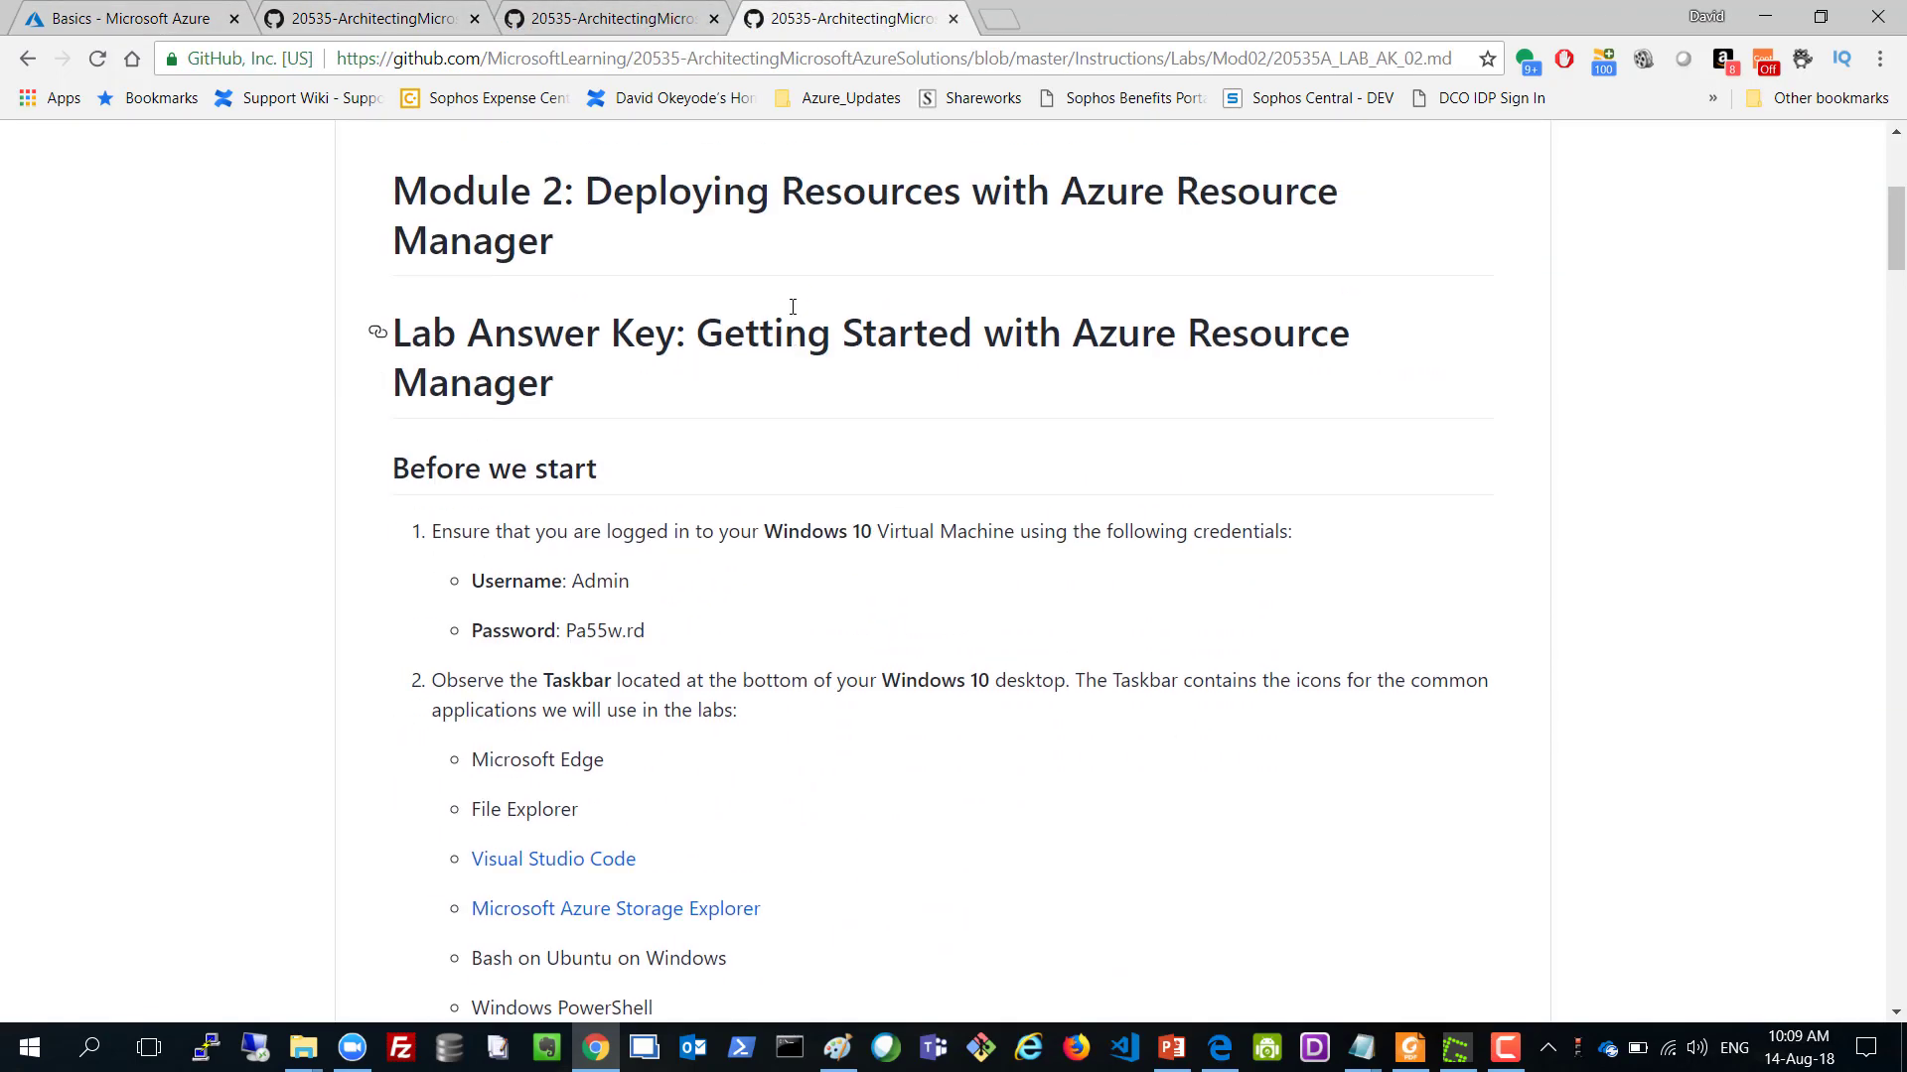
scroll(792, 306, up, 1)
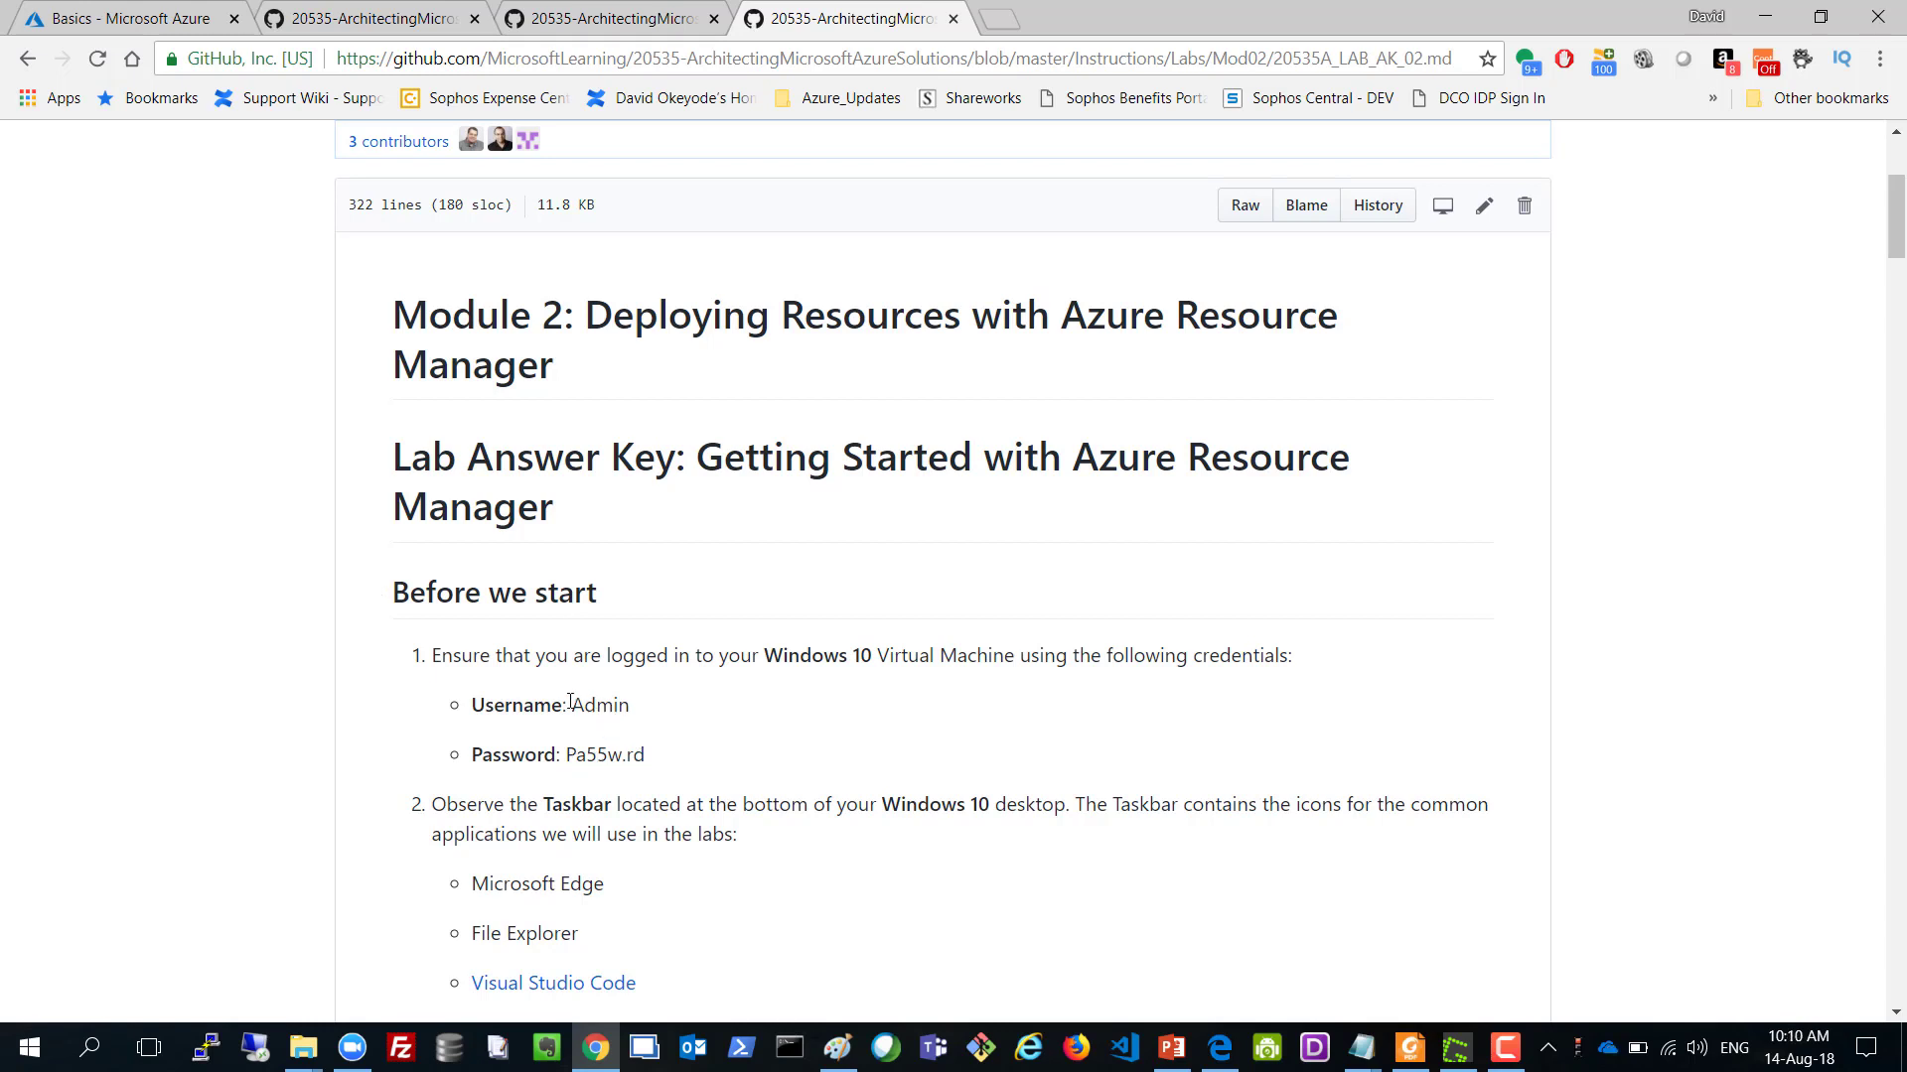
drag(573, 705, 636, 713)
click(574, 705)
Select the password and both credential lines under Before we start, then return to the VM form.
double_click(615, 753)
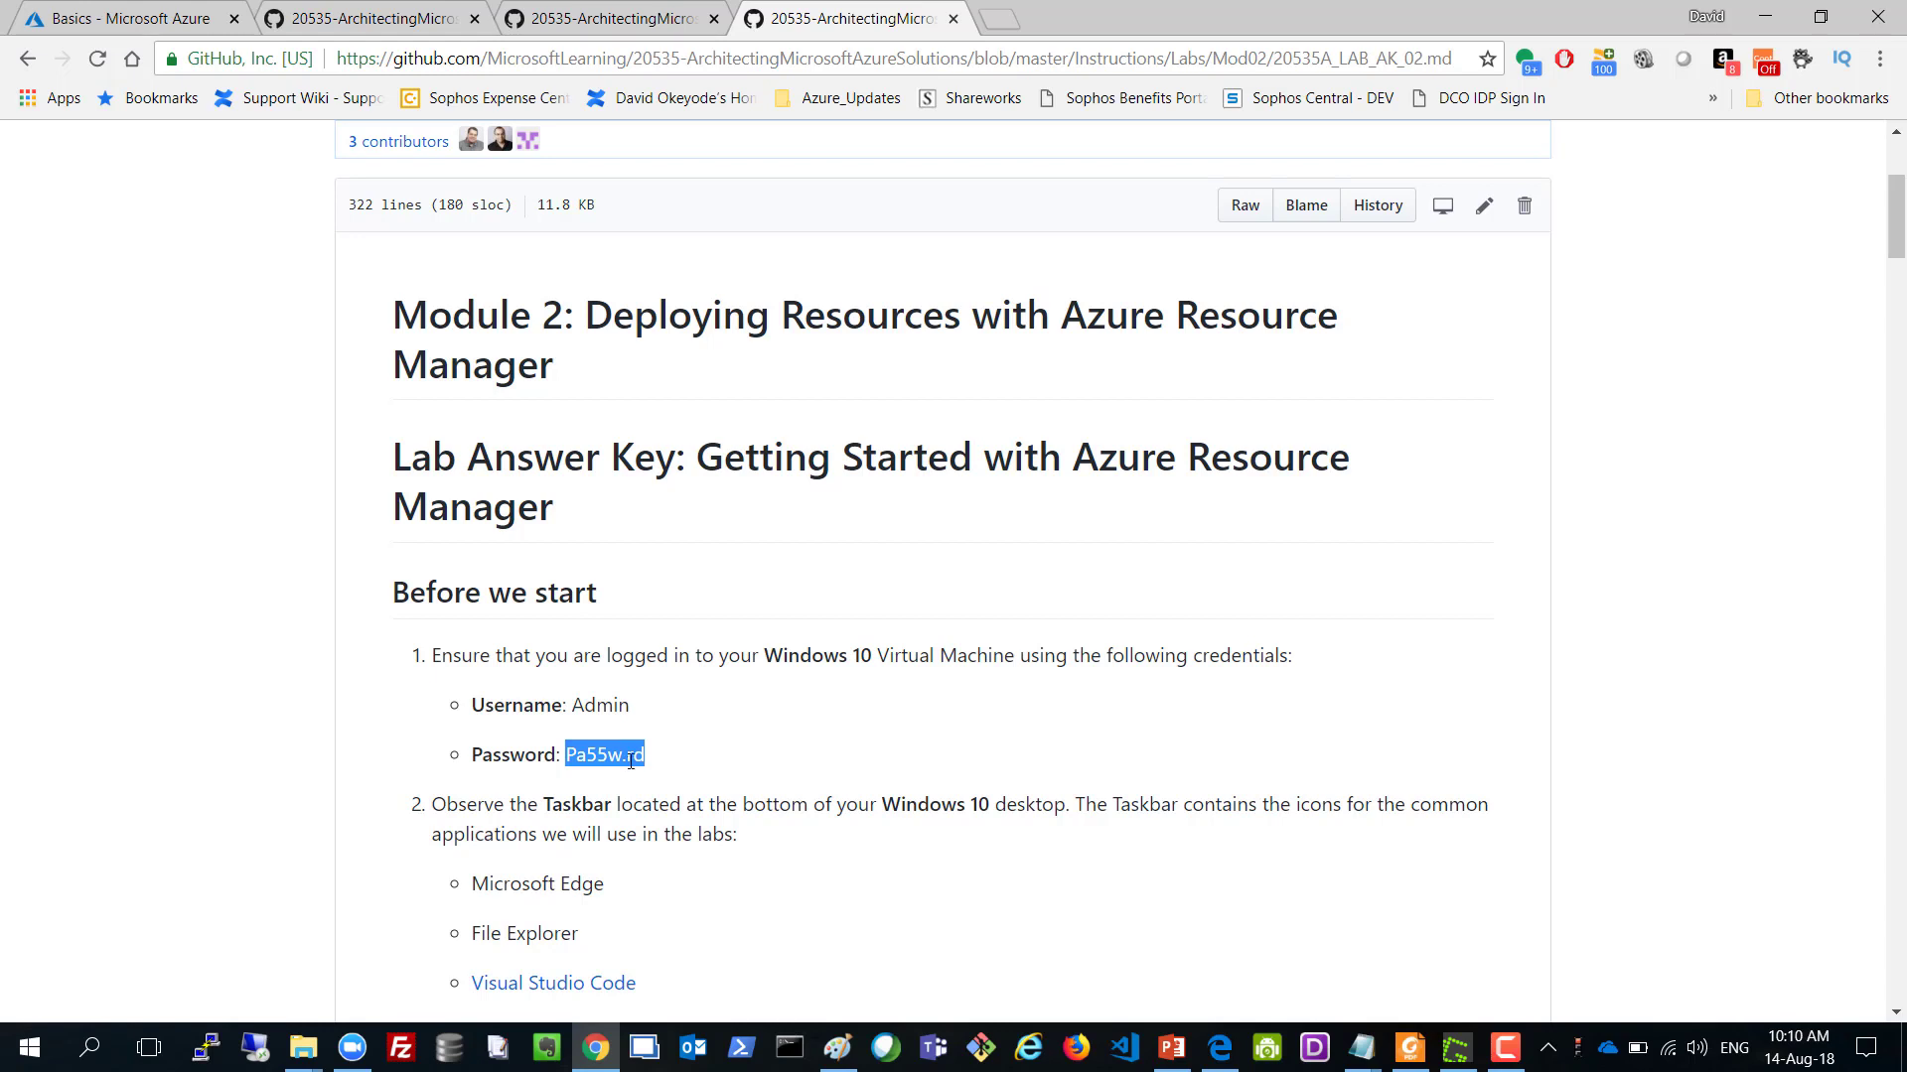
click(671, 752)
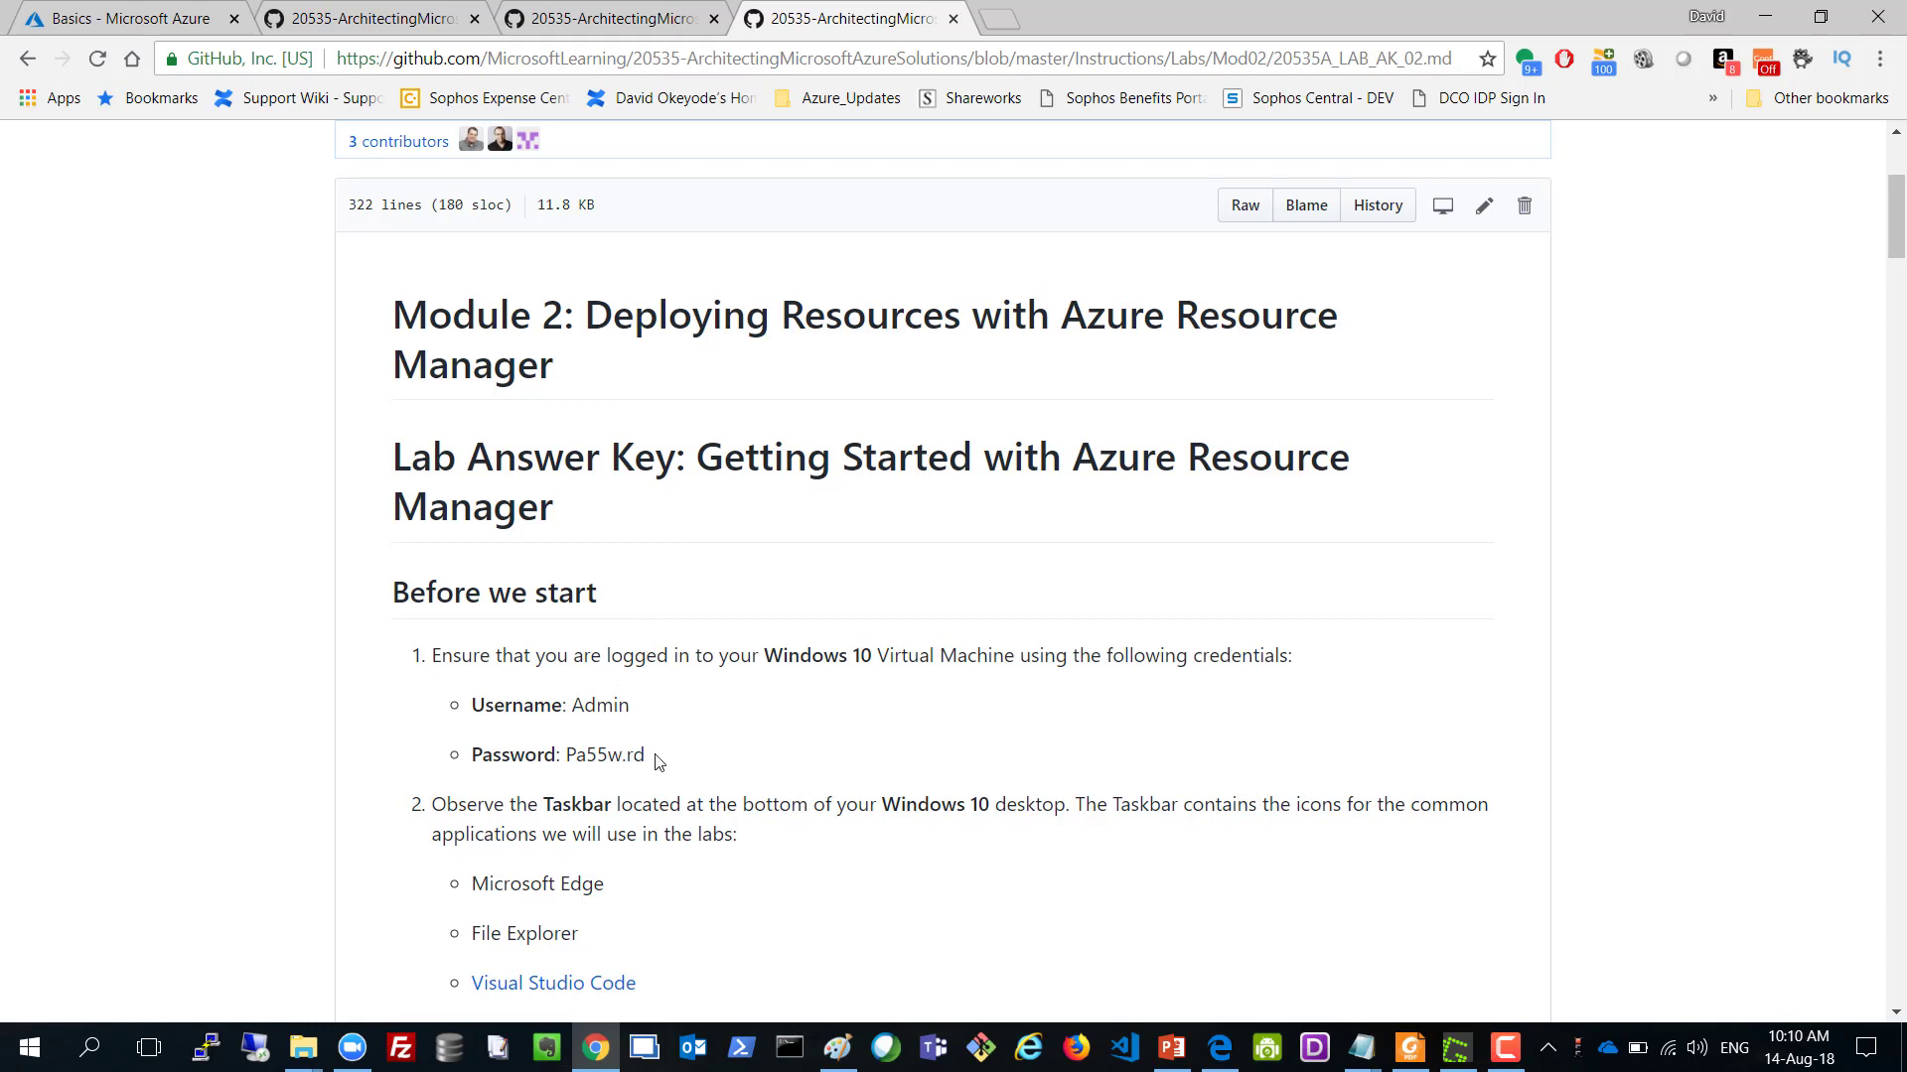
drag(656, 762, 471, 705)
click(578, 756)
drag(574, 704, 646, 756)
click(689, 745)
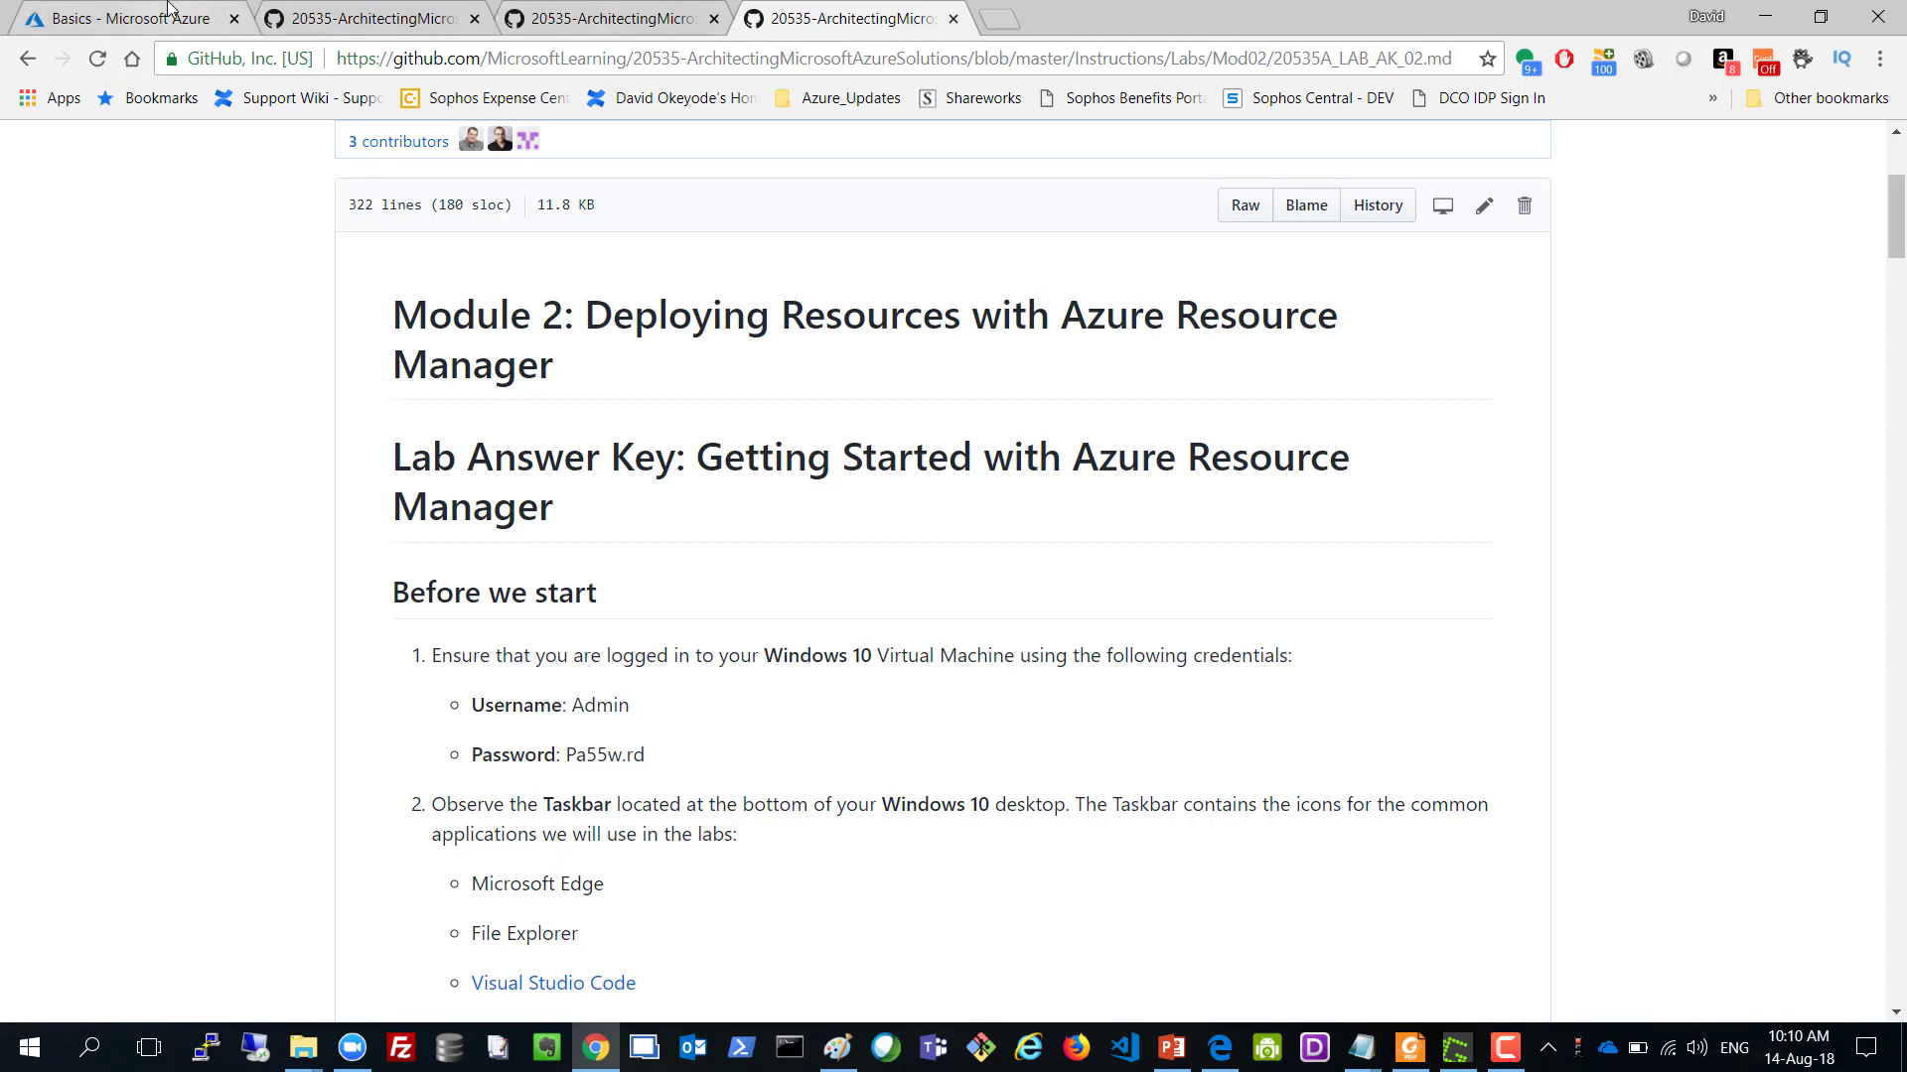
click(129, 17)
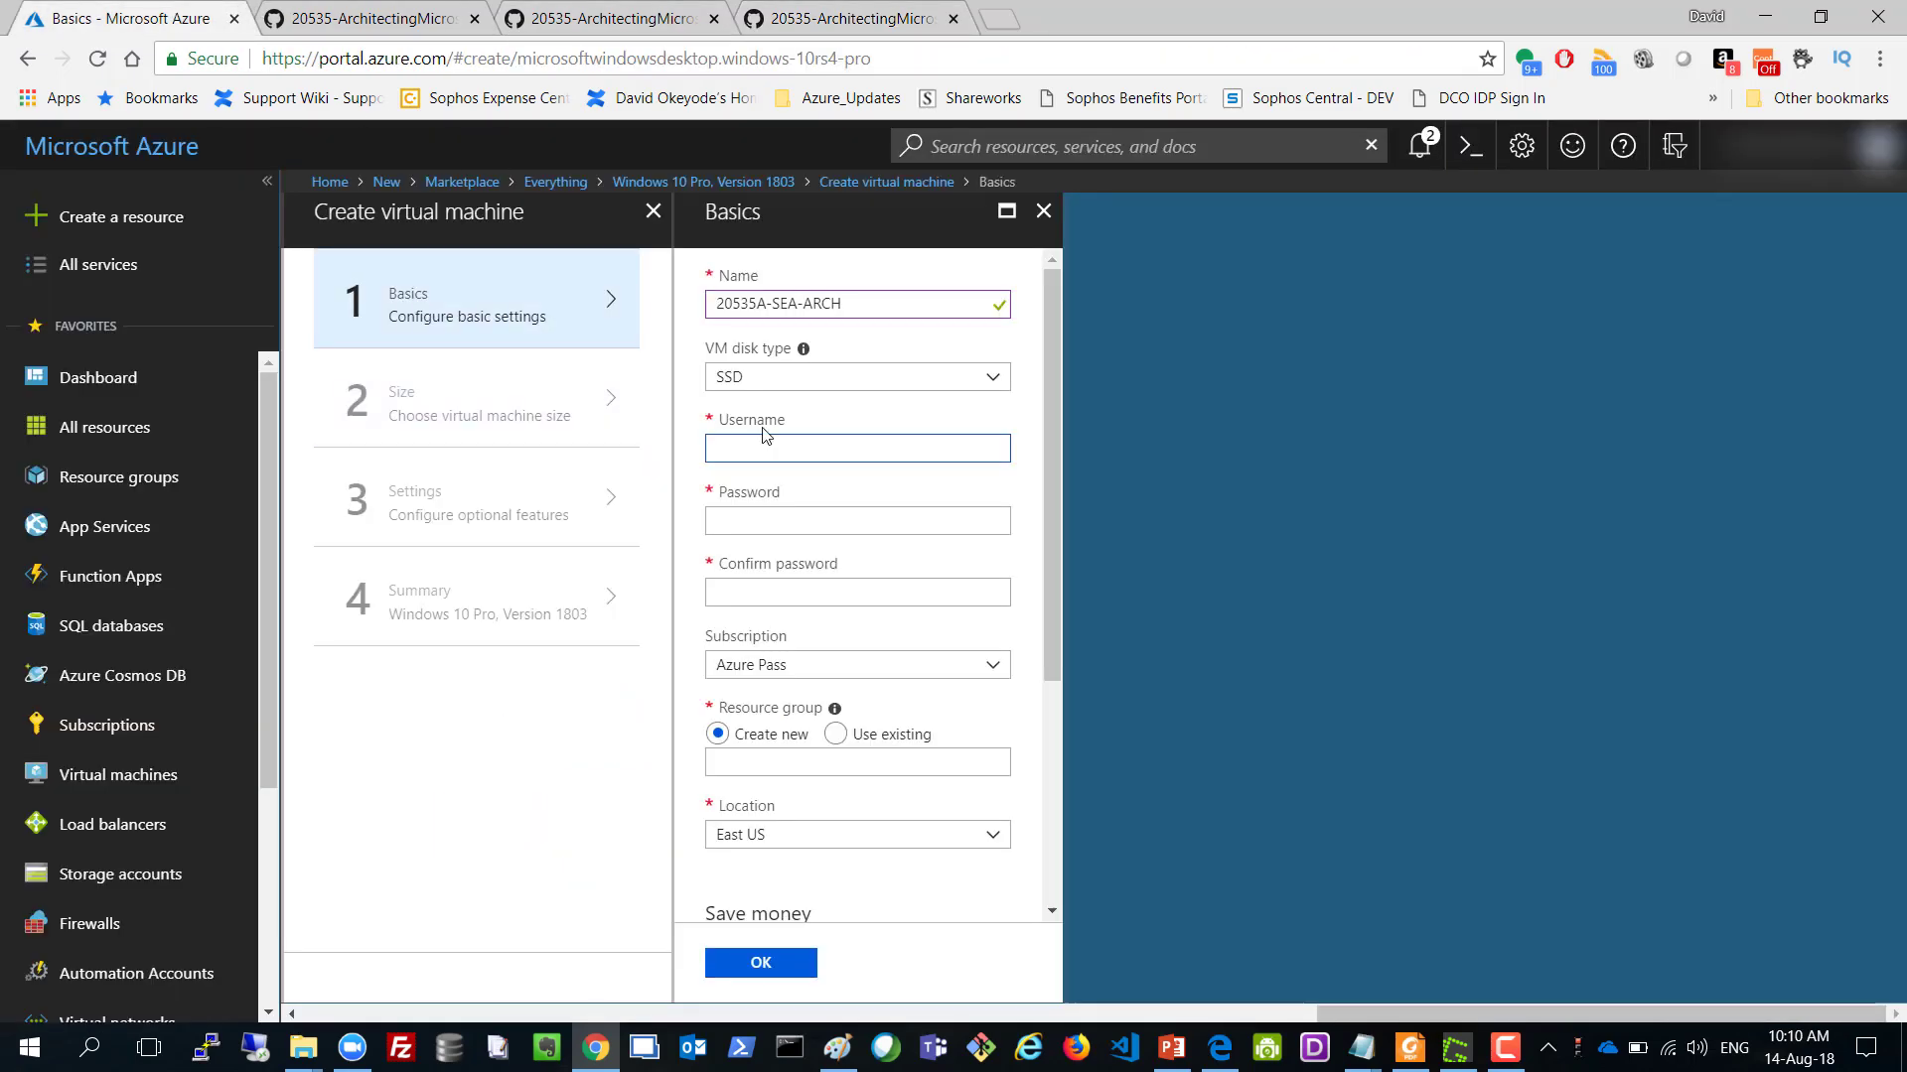
Enter the VM admin username, then enter and confirm its password.
text(doadmin)
key(Tab)
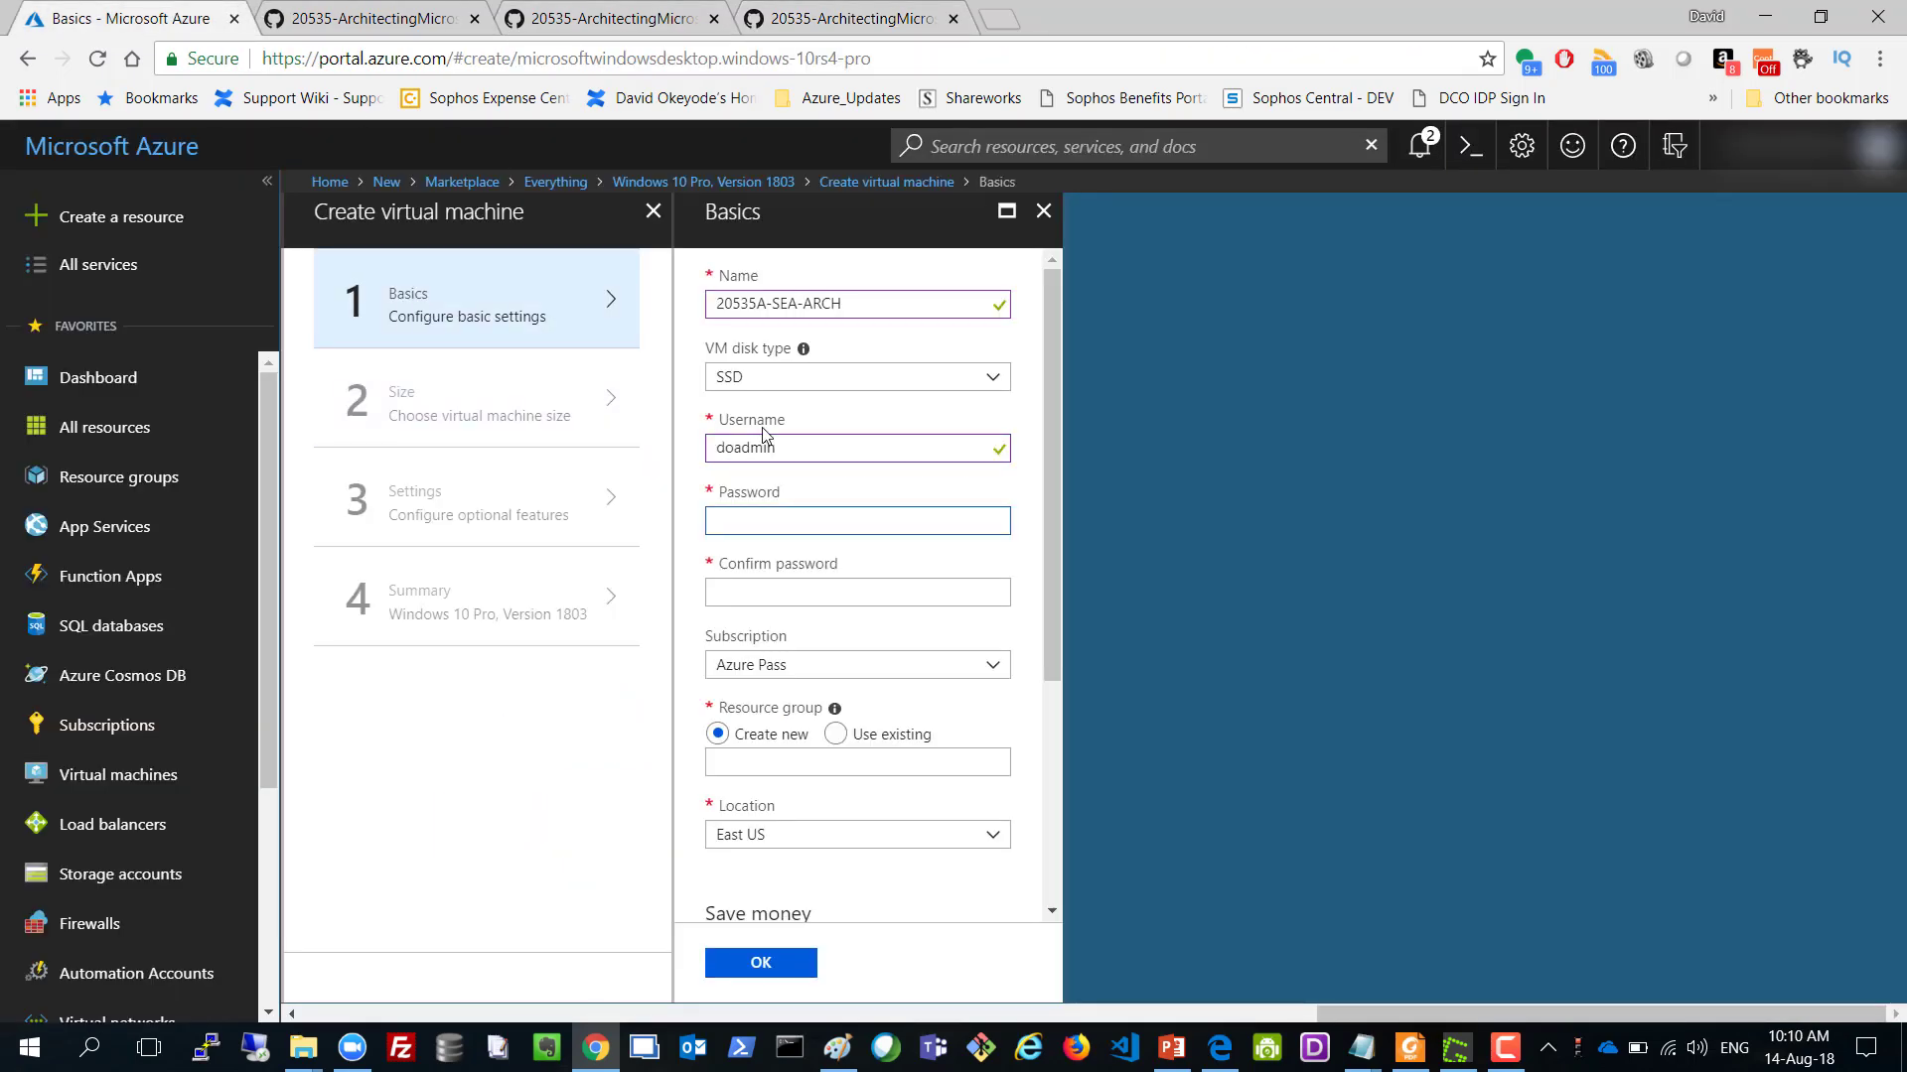
text(Pa55w)
key(Tab)
text(Pa)
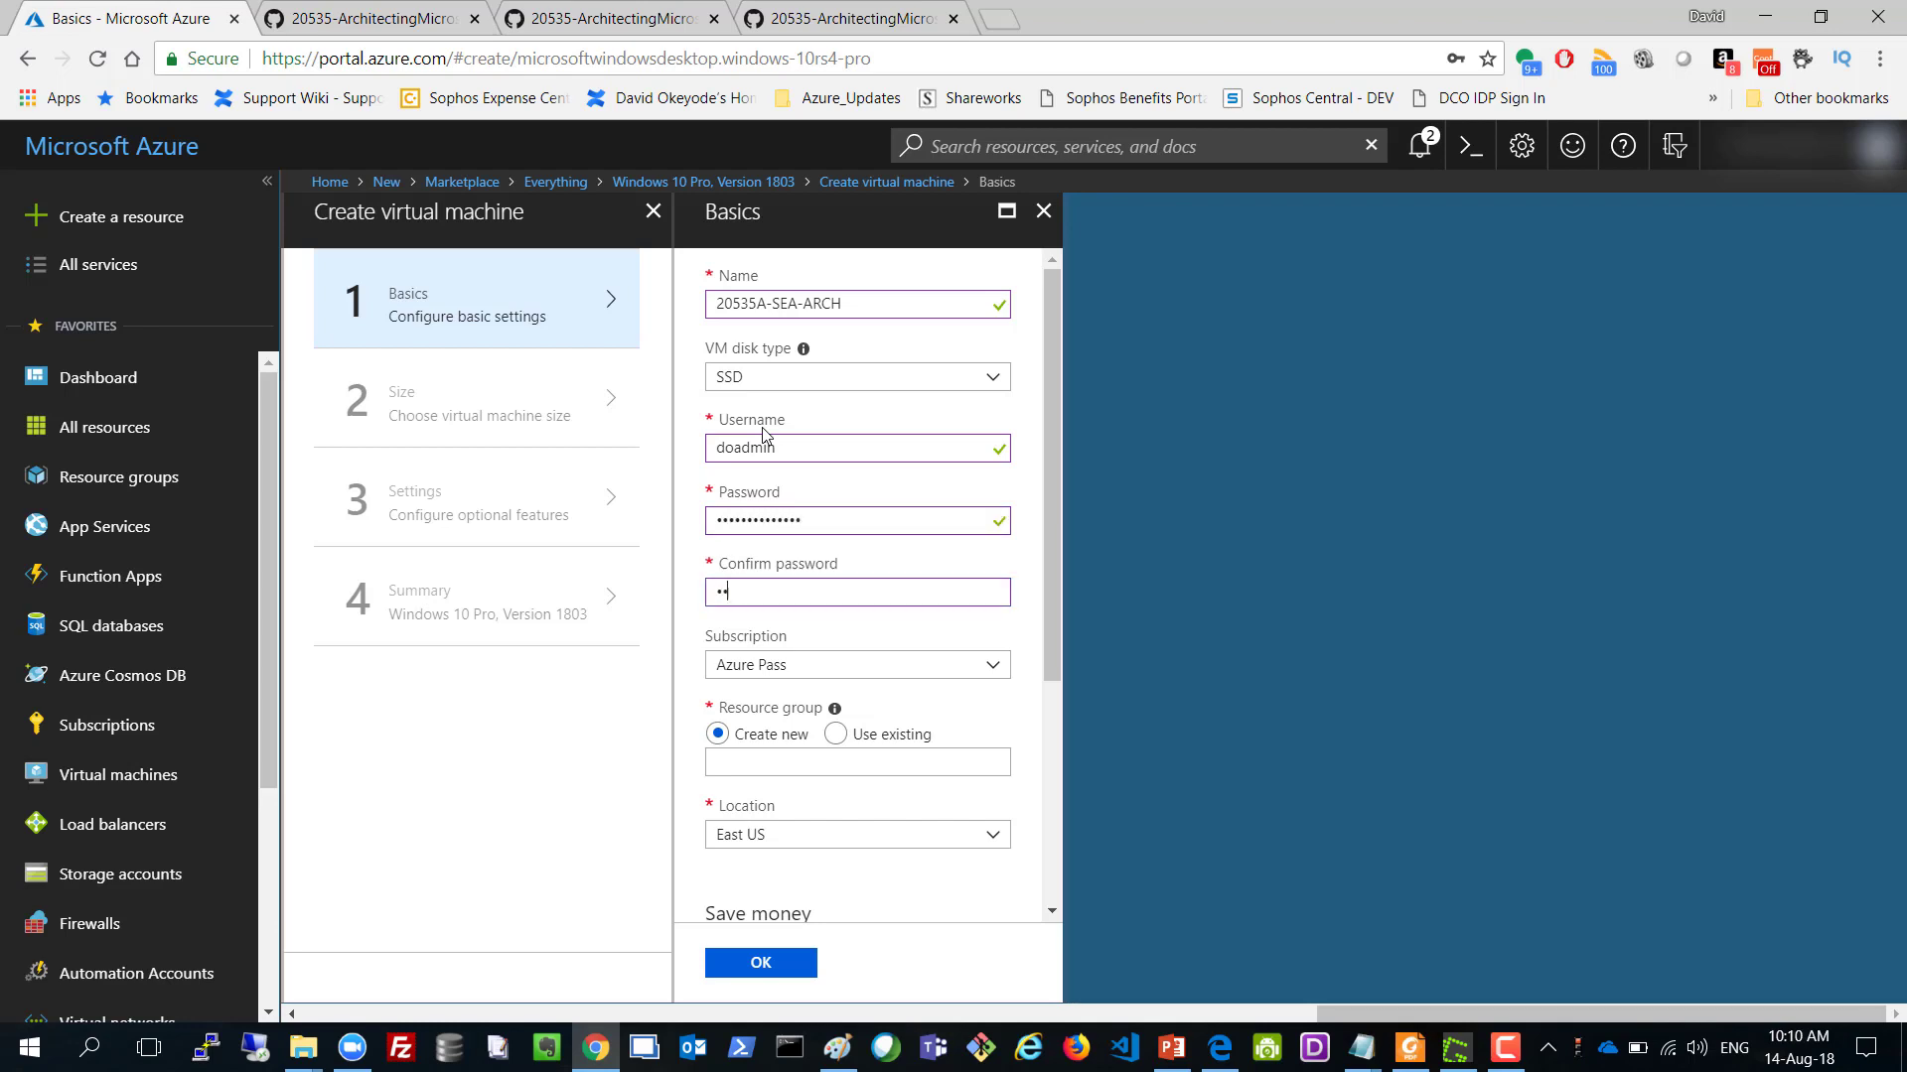
text(55w.••••••••)
Create new resource group 20535A-rg, reusing the 20535A prefix, and confirm the Basics step.
key(shift+Home)
key(ctrl+c)
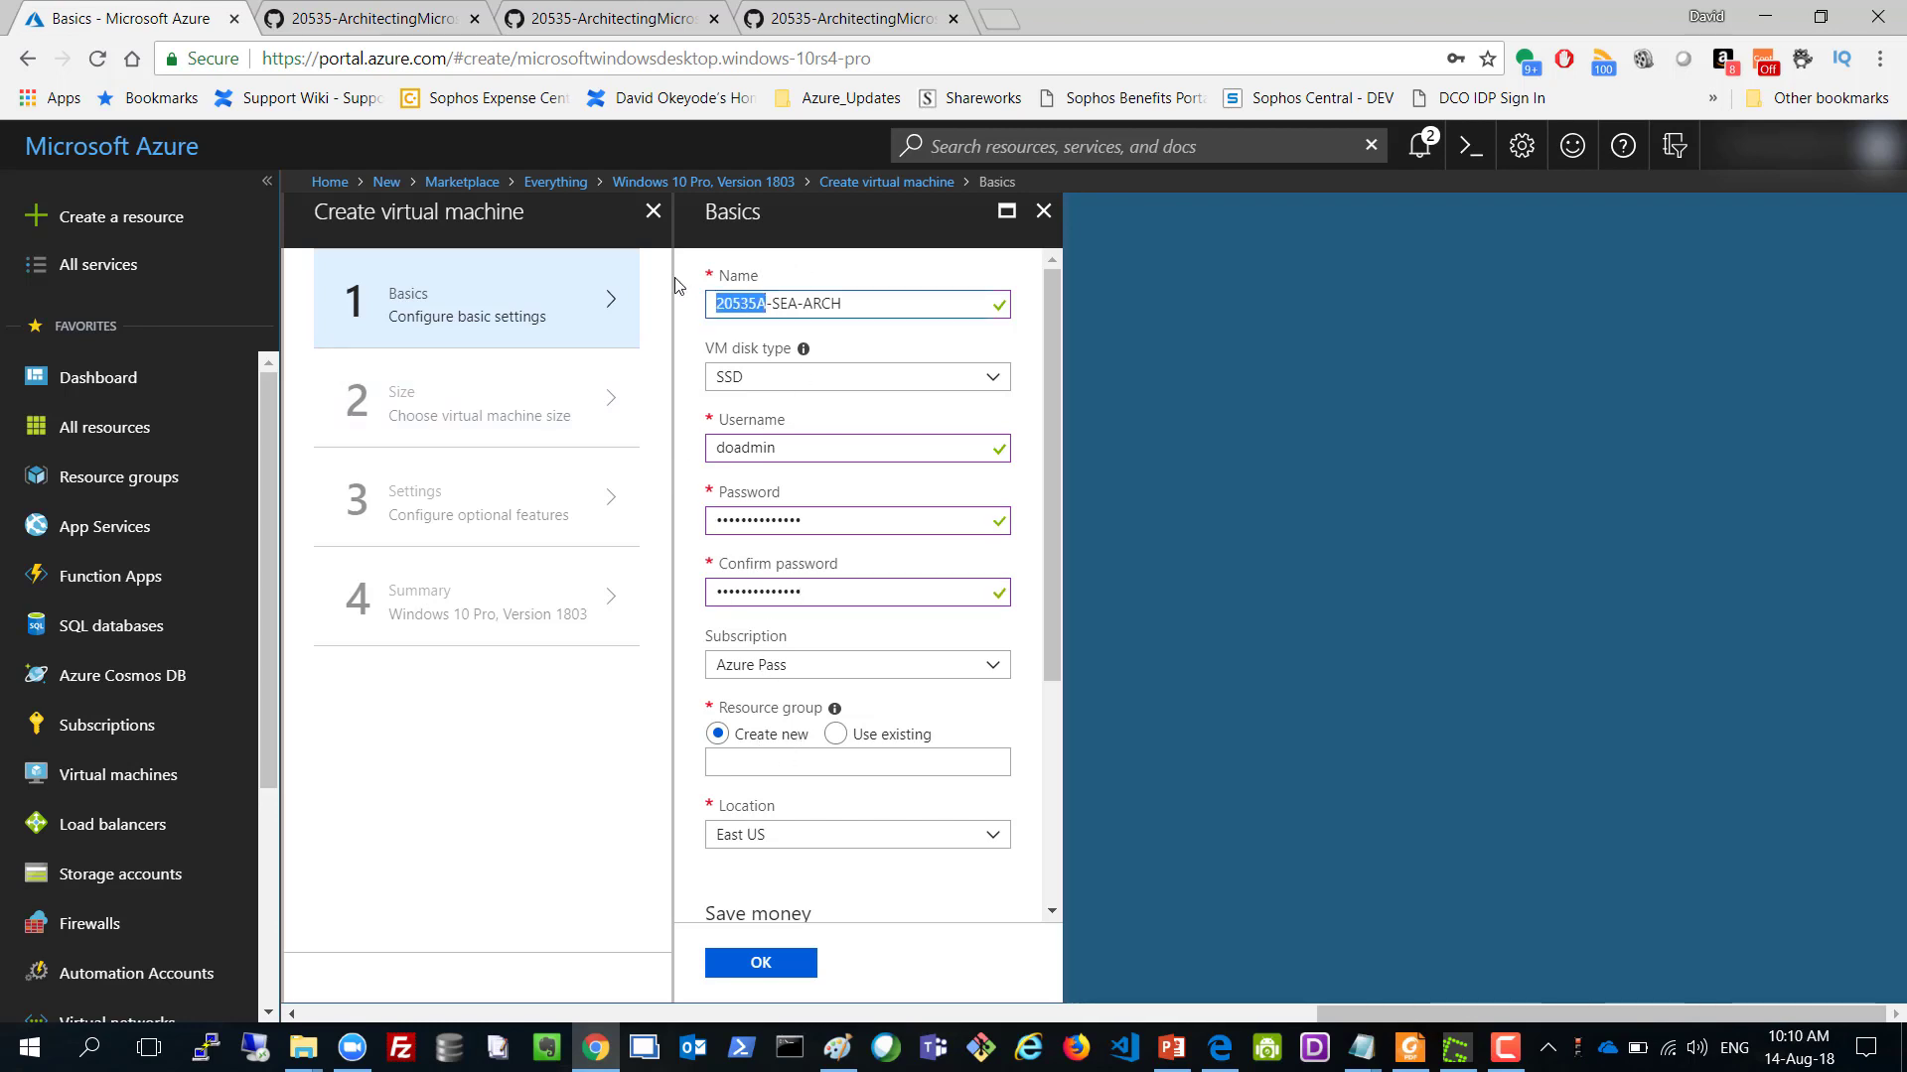
click(750, 763)
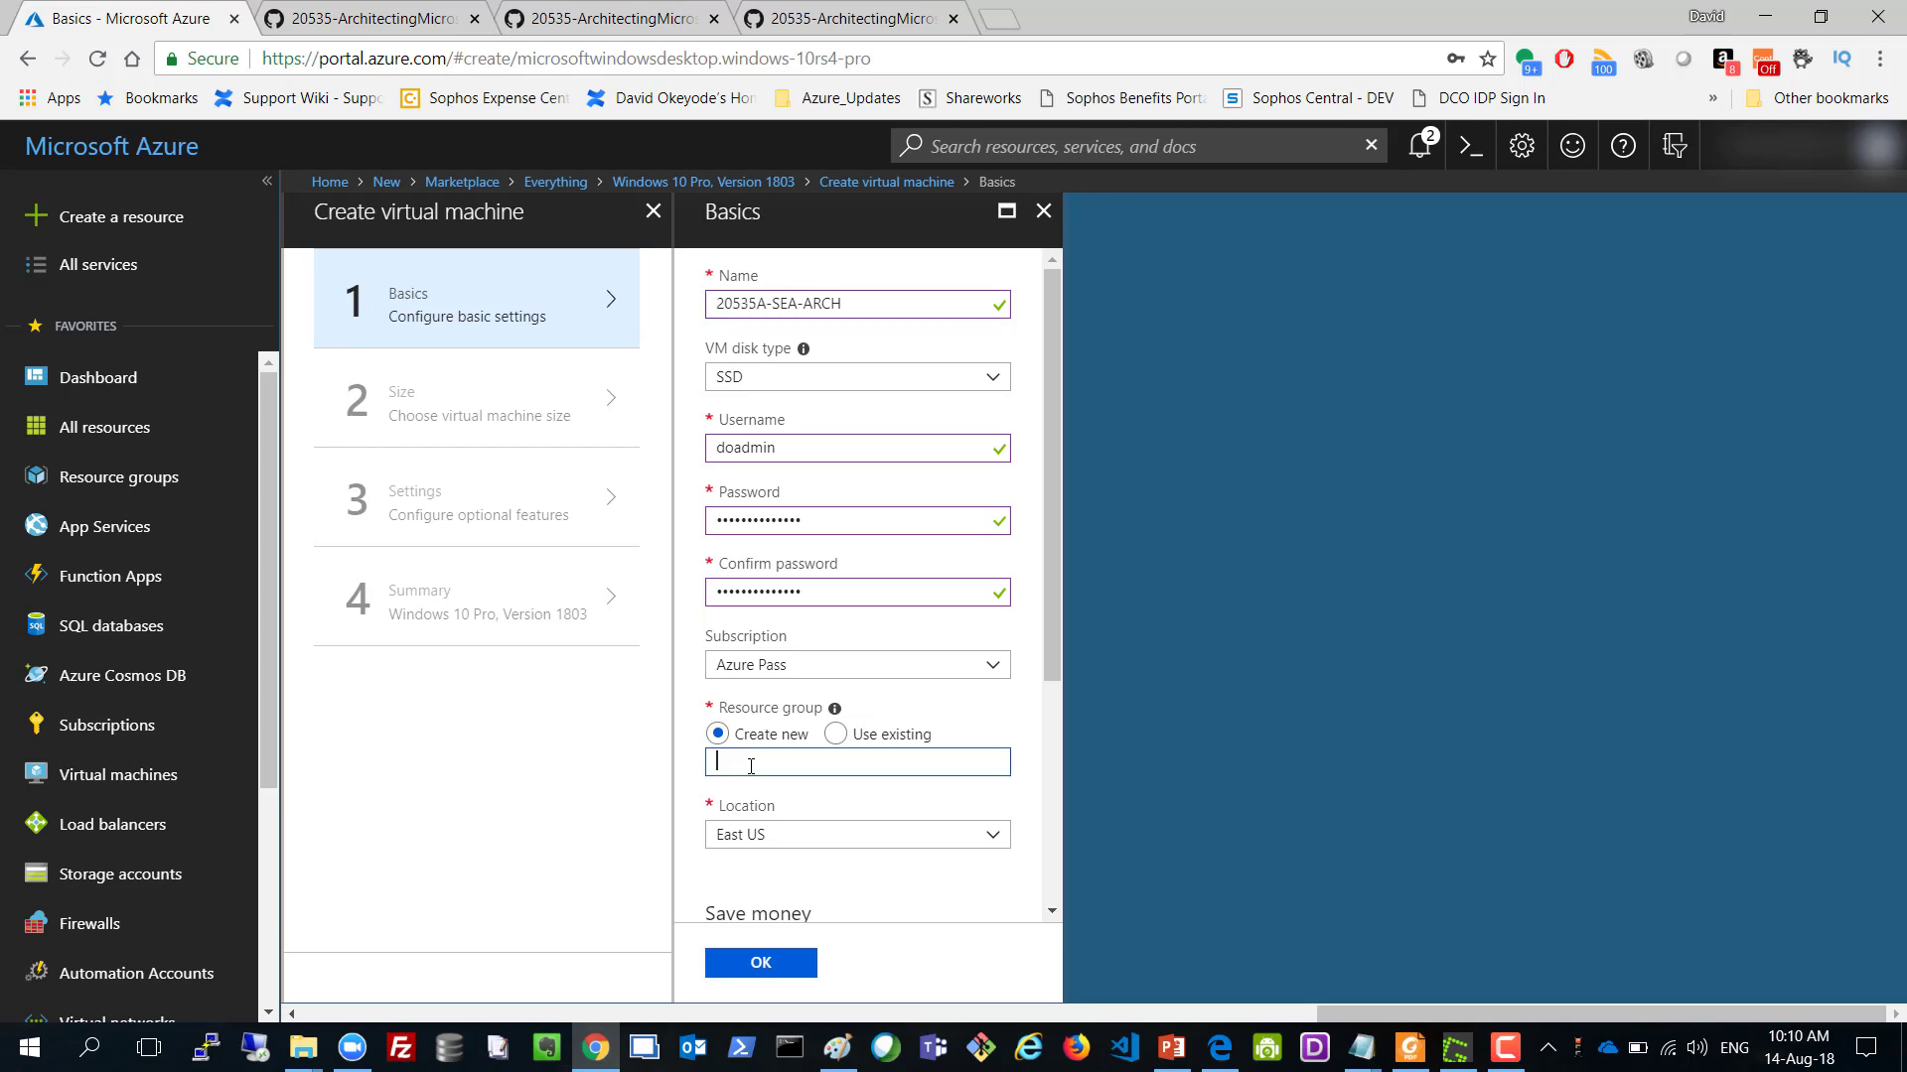
key(ctrl+v)
text(-rg)
scroll(839, 830, down, 1)
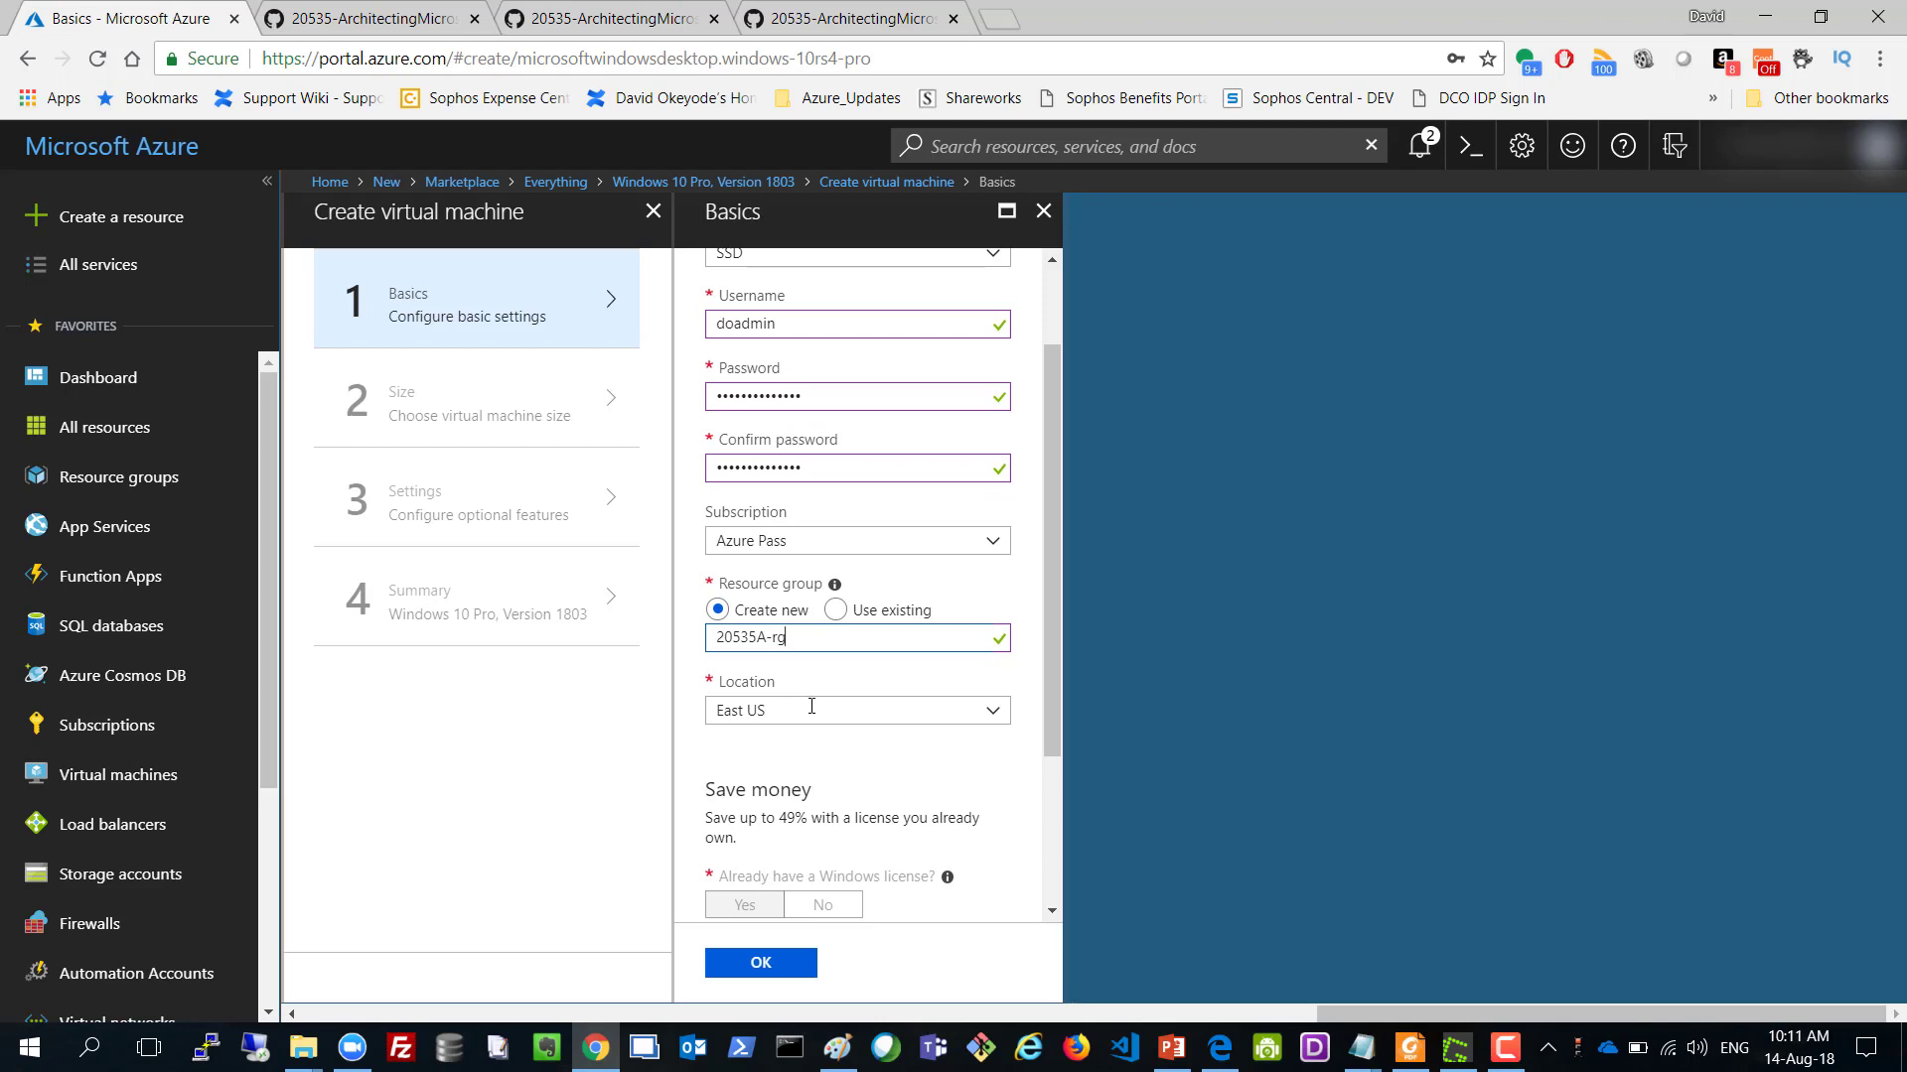
scroll(815, 709, down, 2)
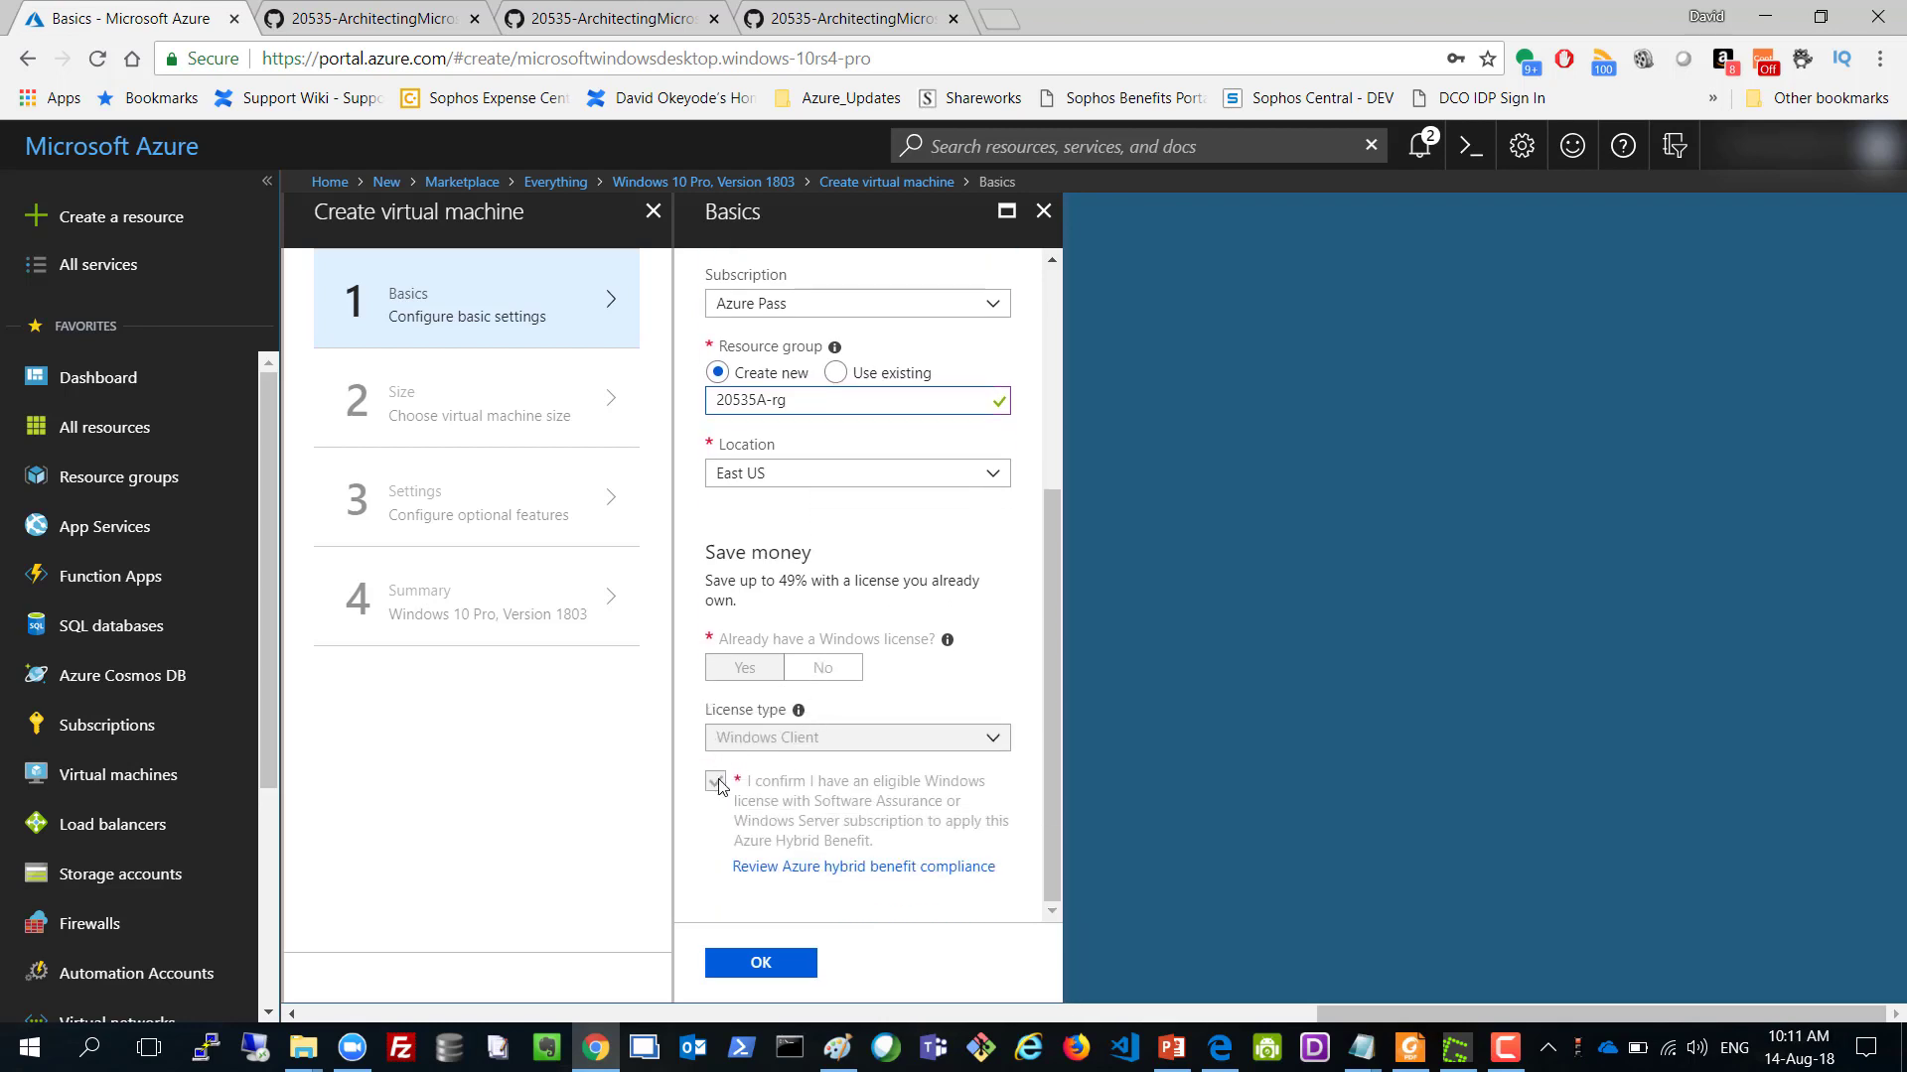
click(717, 961)
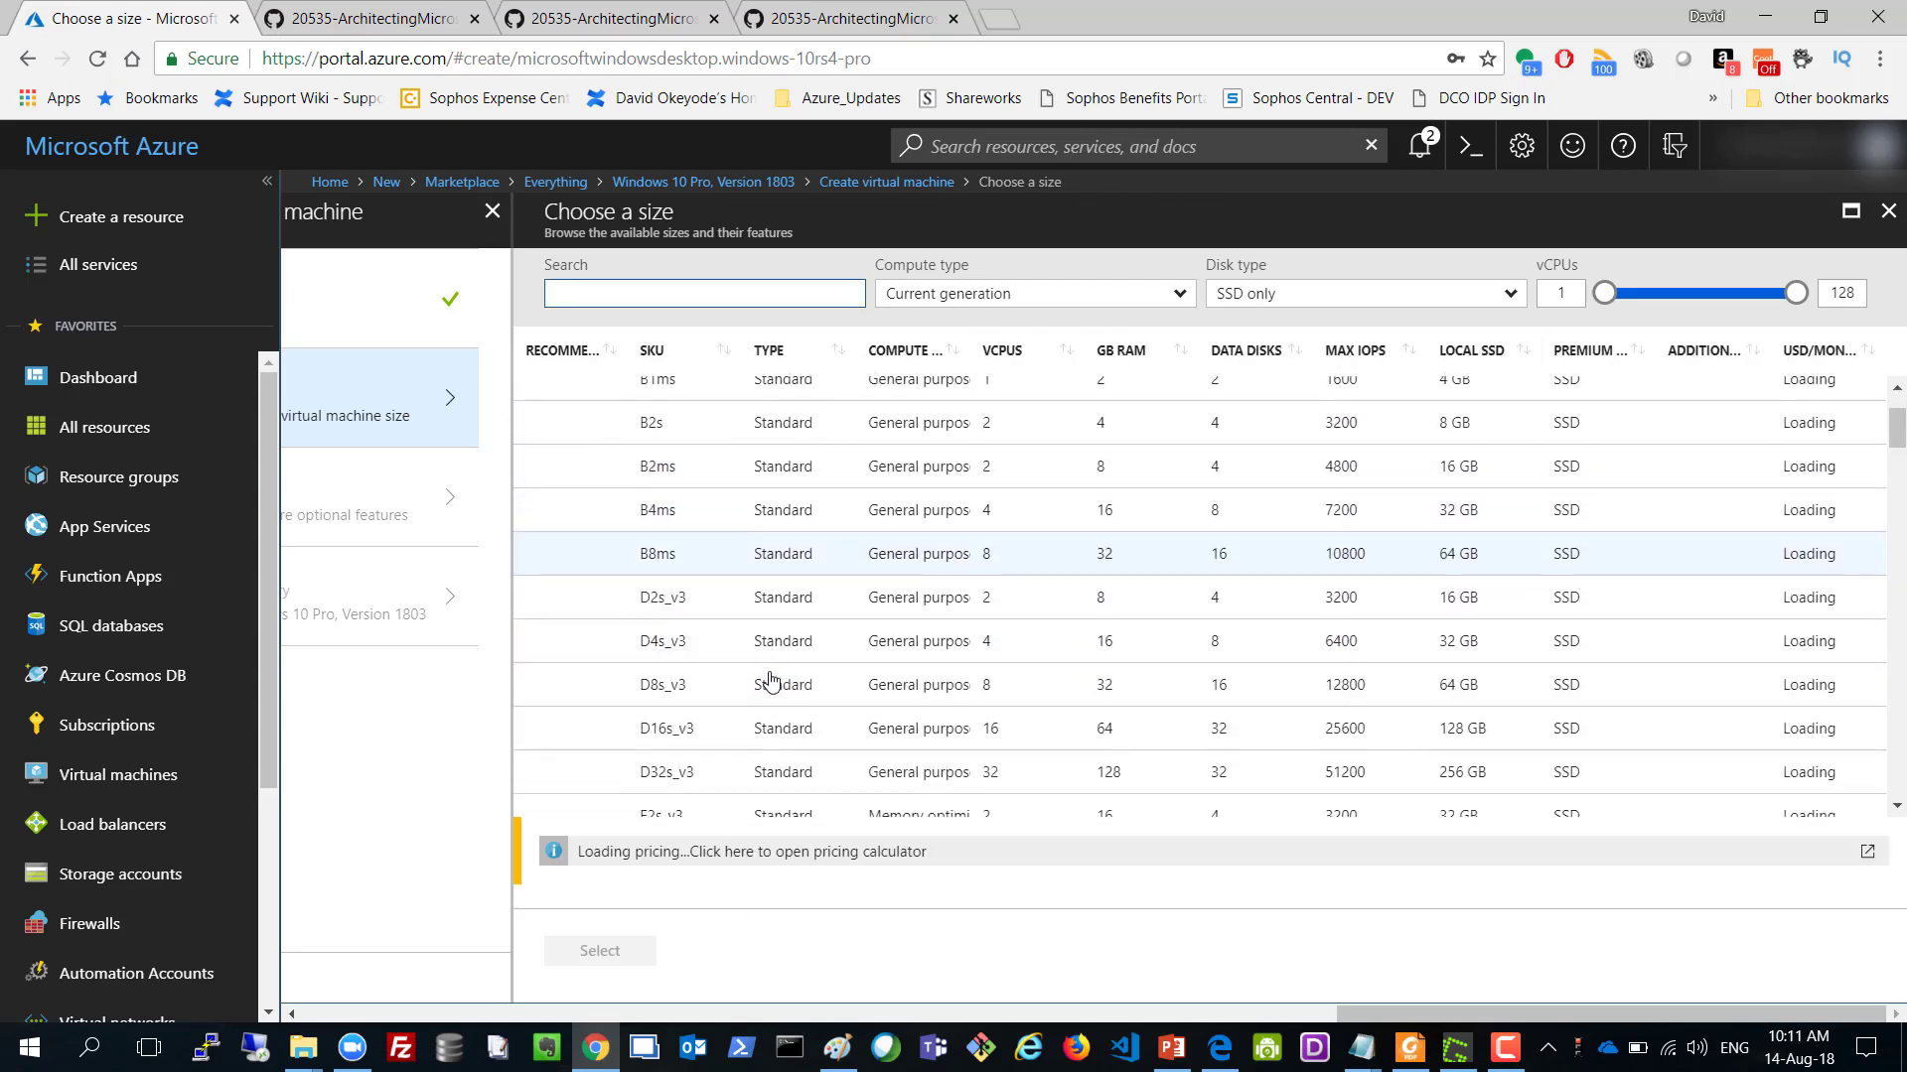
Choose D4s_v3 from the VM size list.
scroll(732, 638, down, 1)
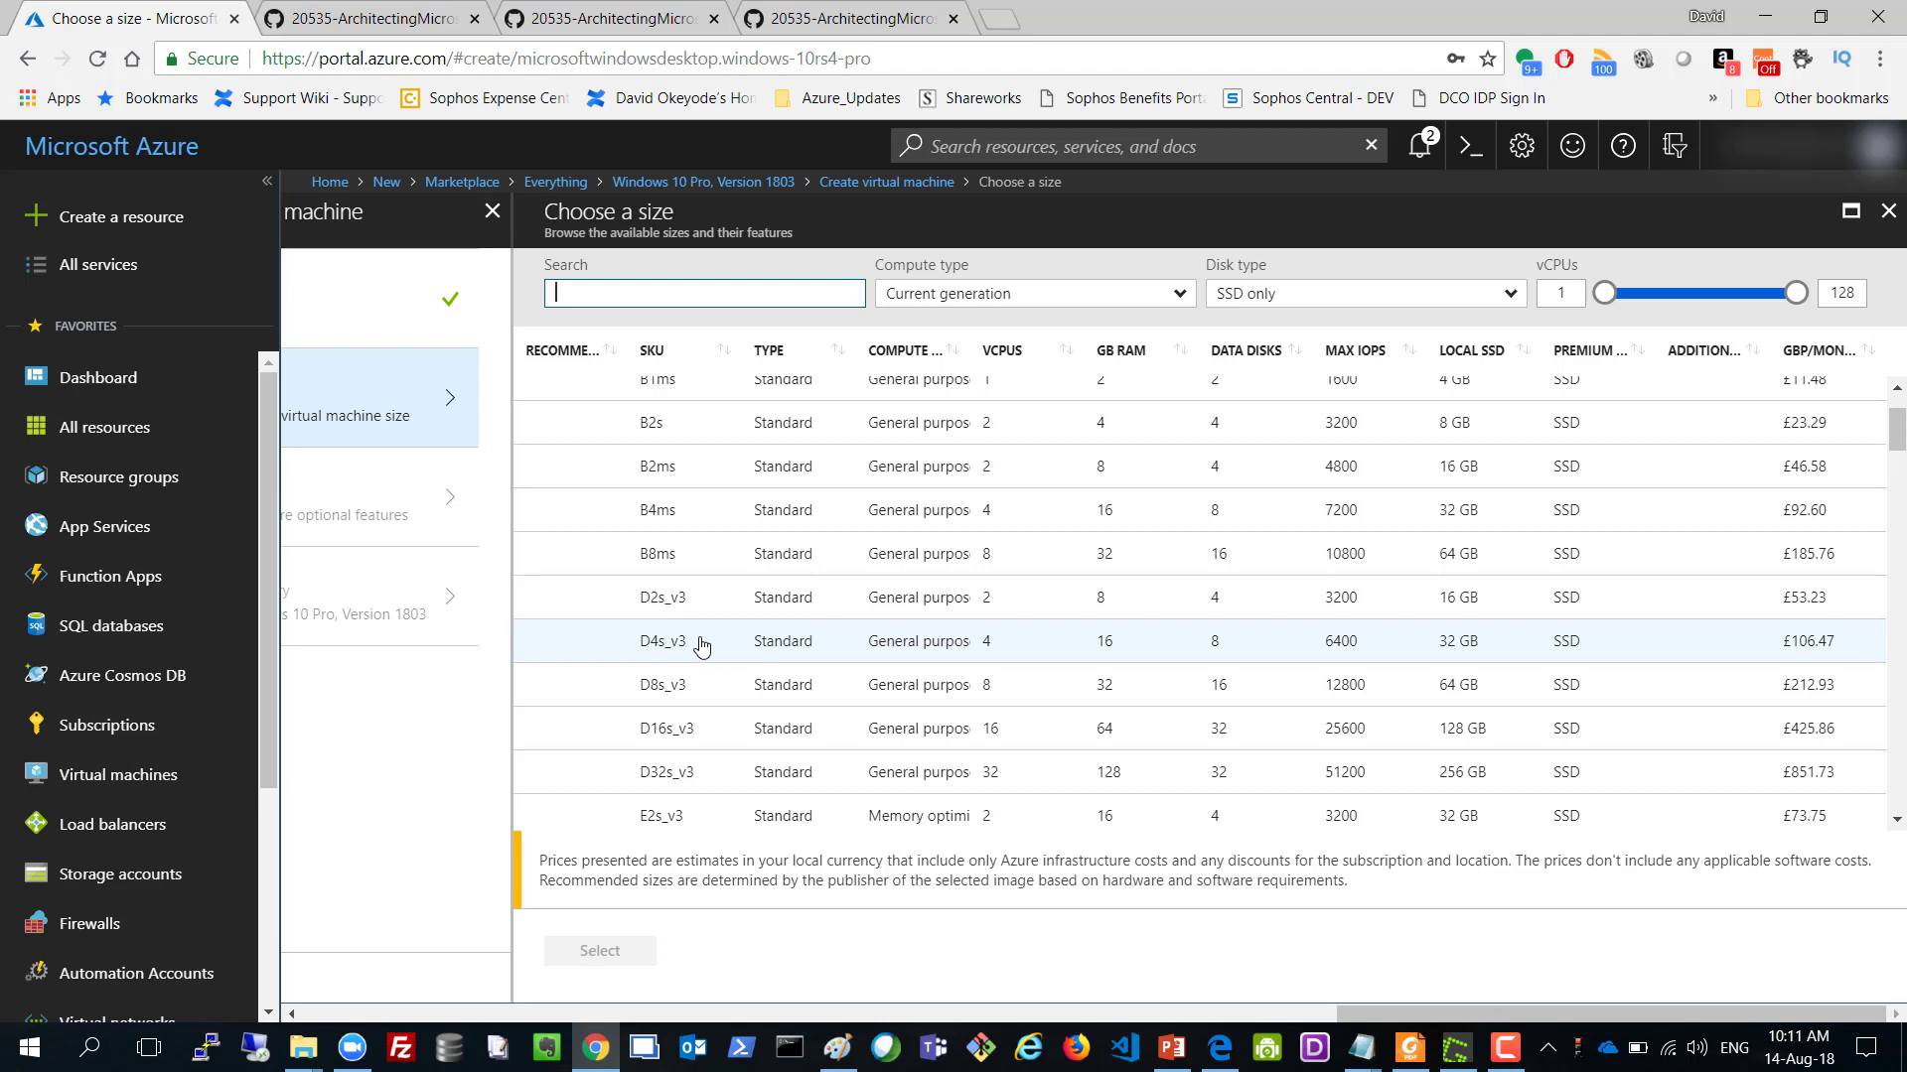
click(701, 645)
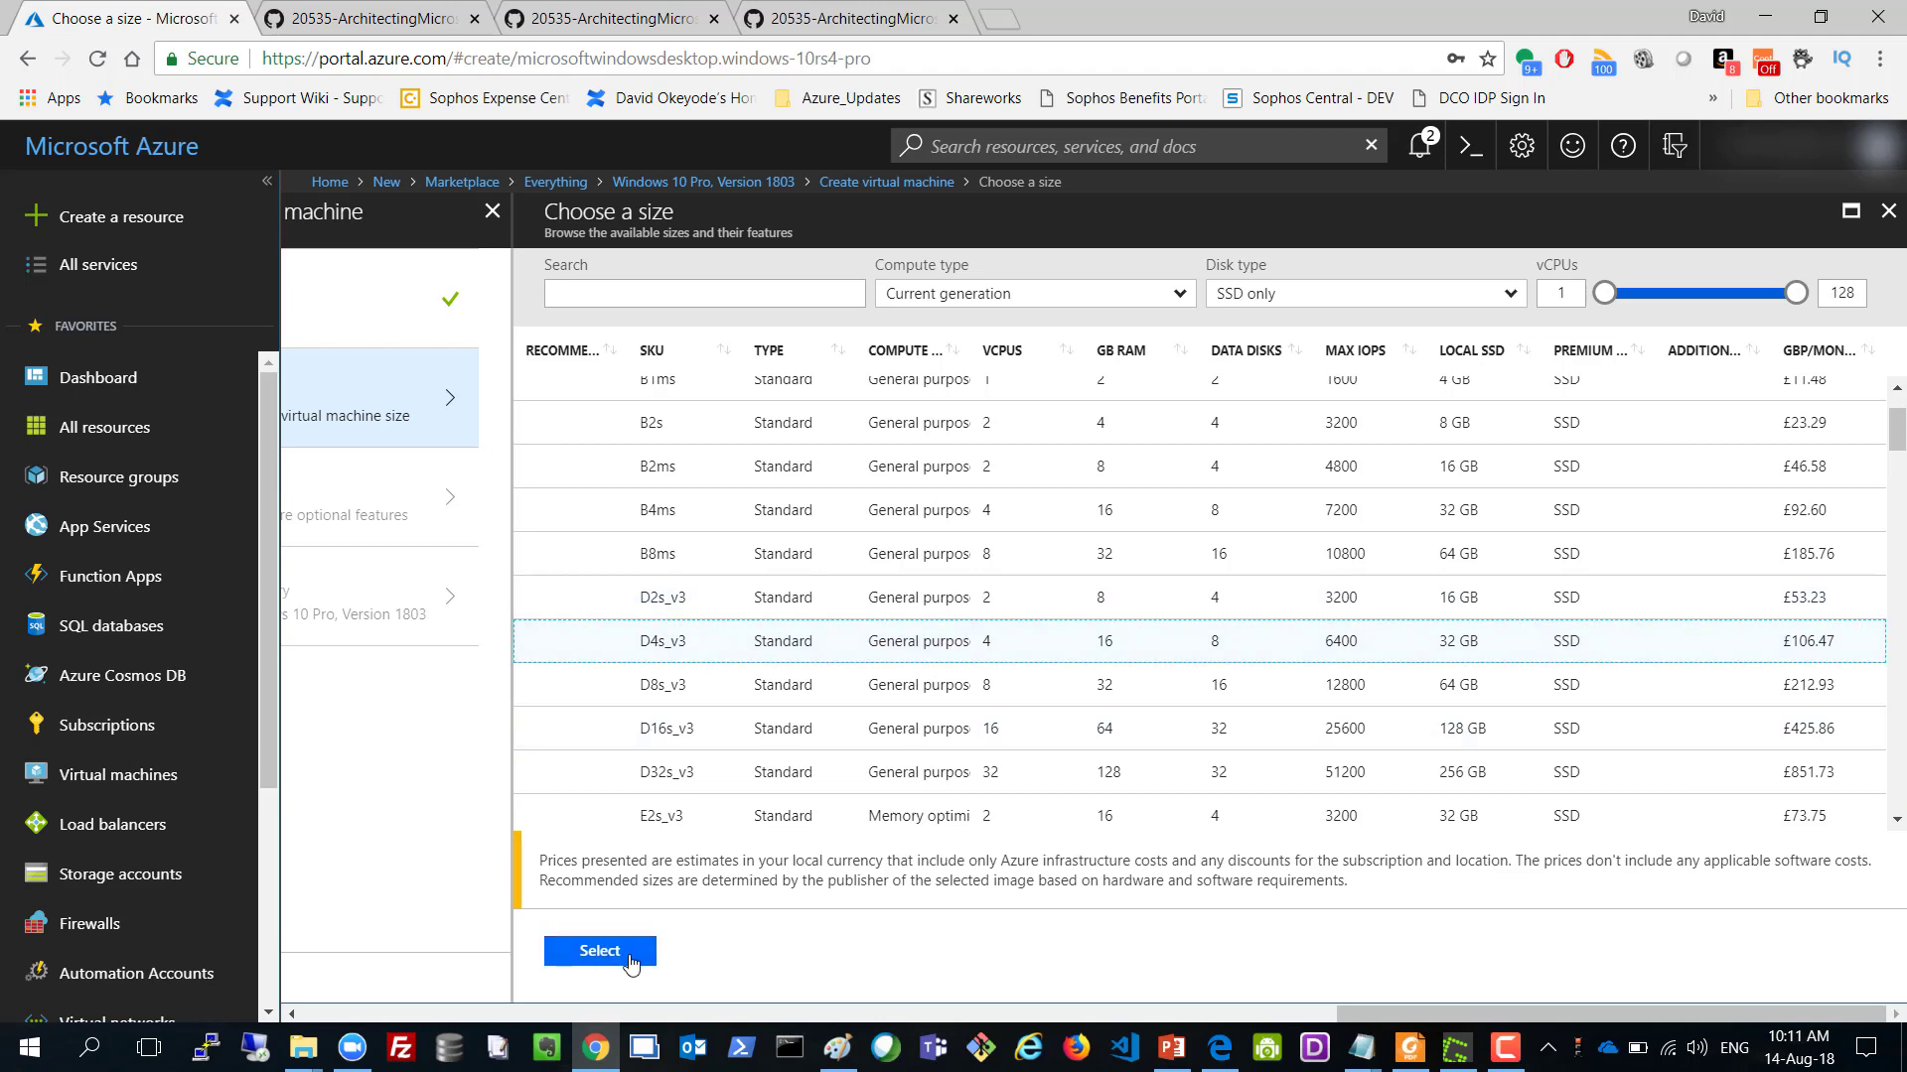
click(630, 953)
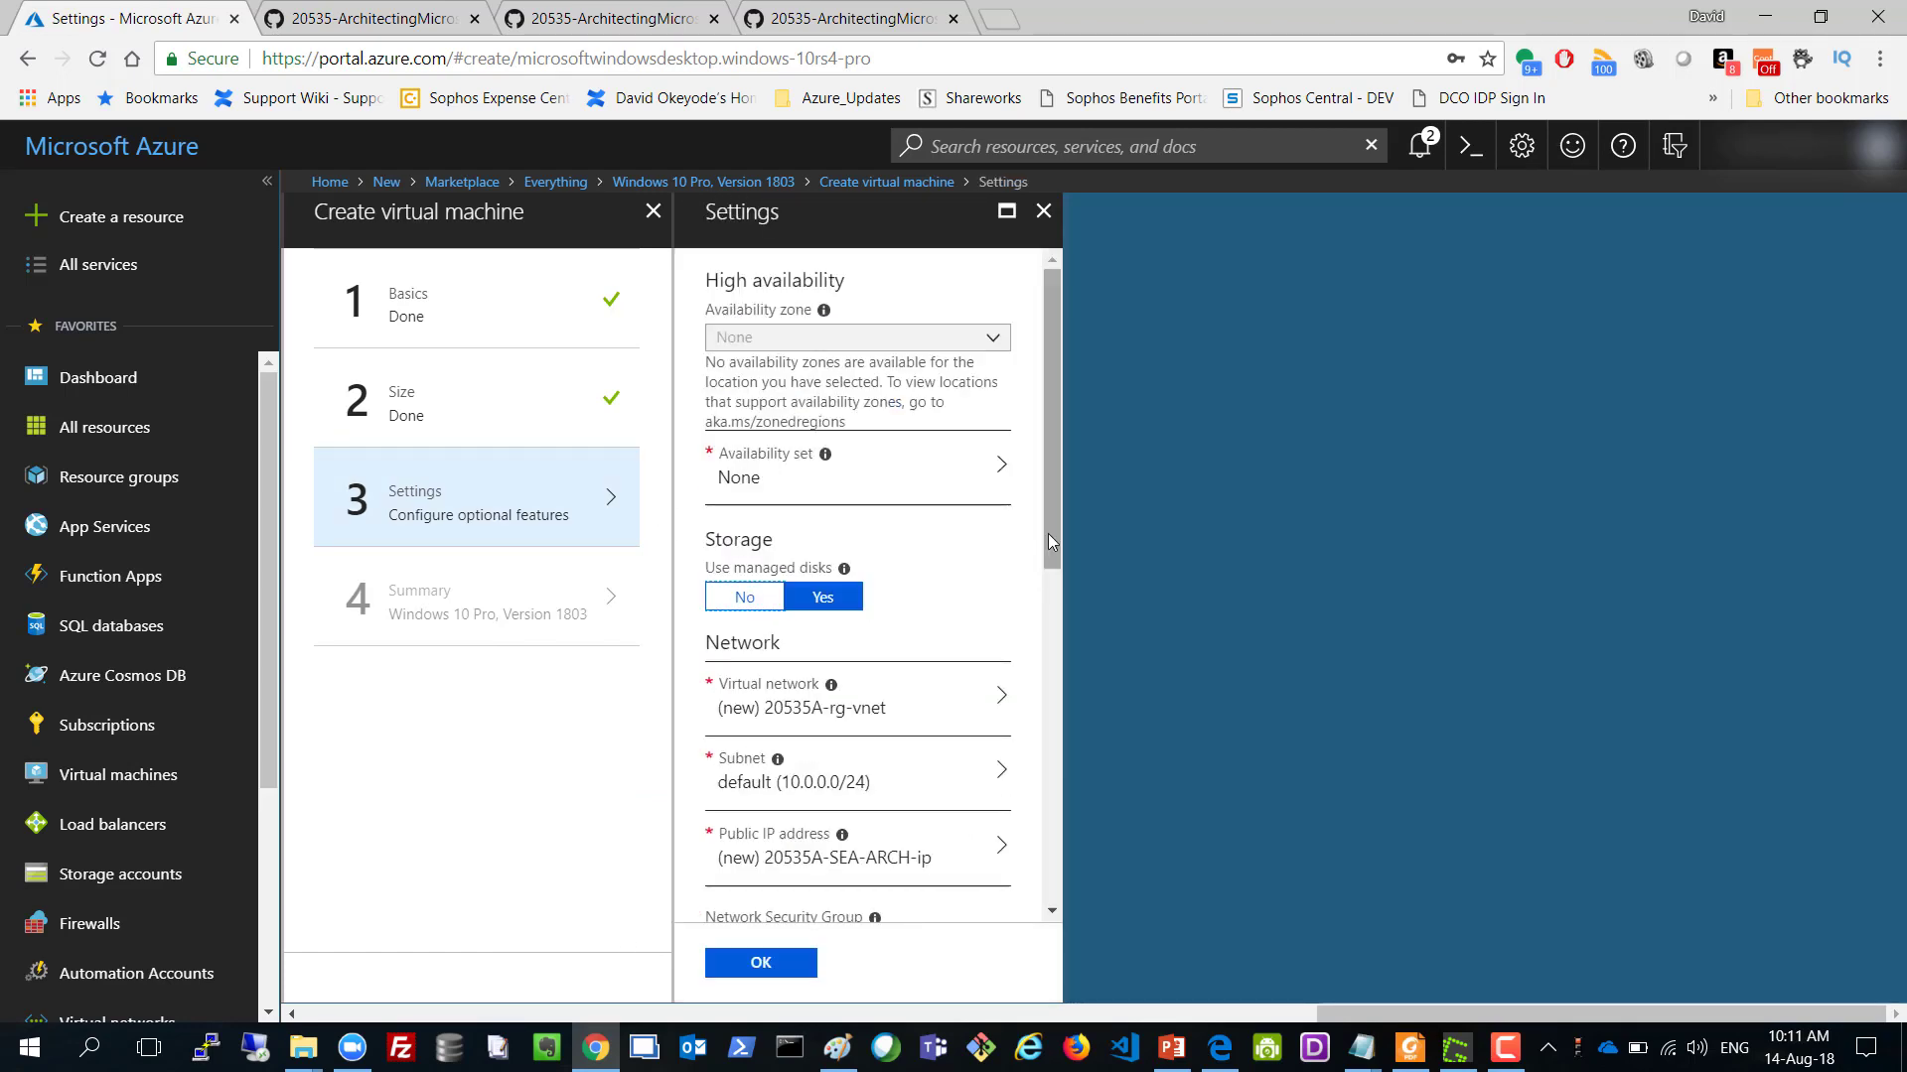
Allow RDP (3389) as a public inbound port and confirm the Settings step.
drag(1049, 532, 1049, 782)
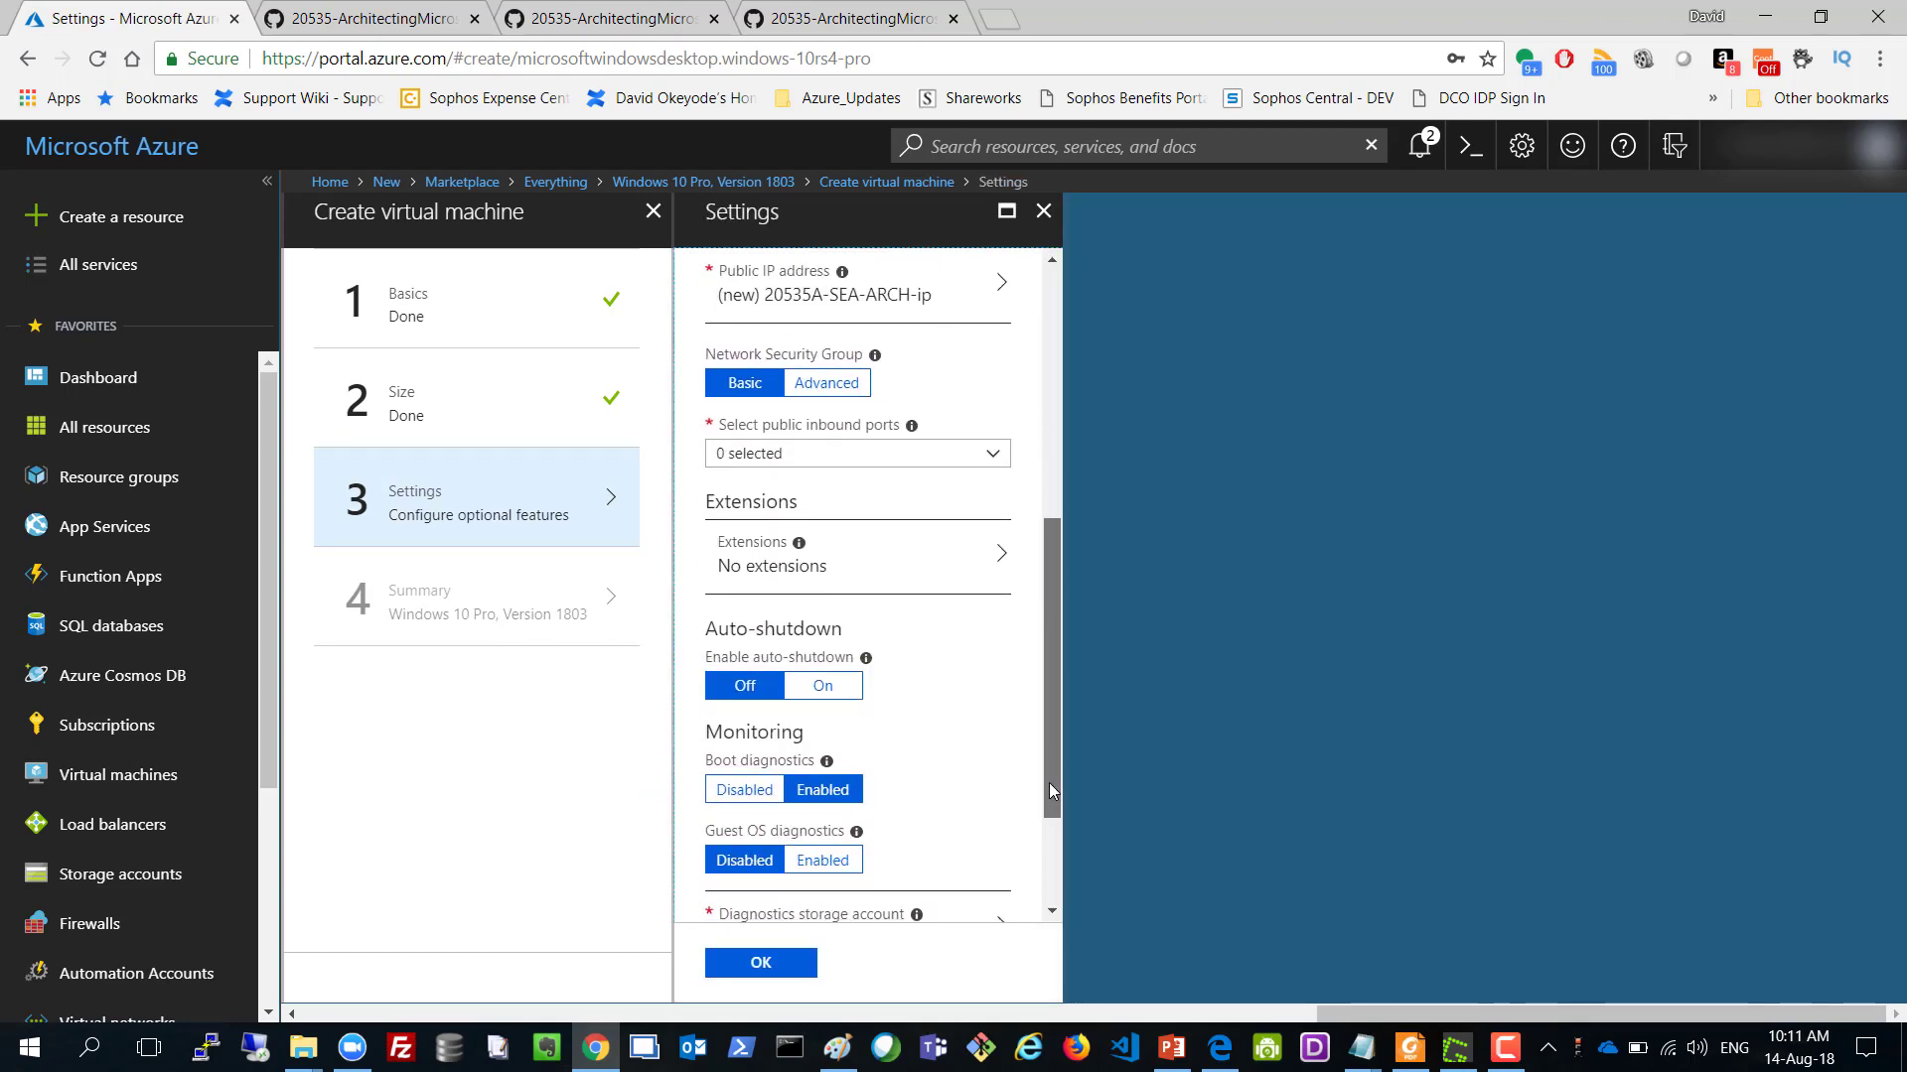
click(784, 455)
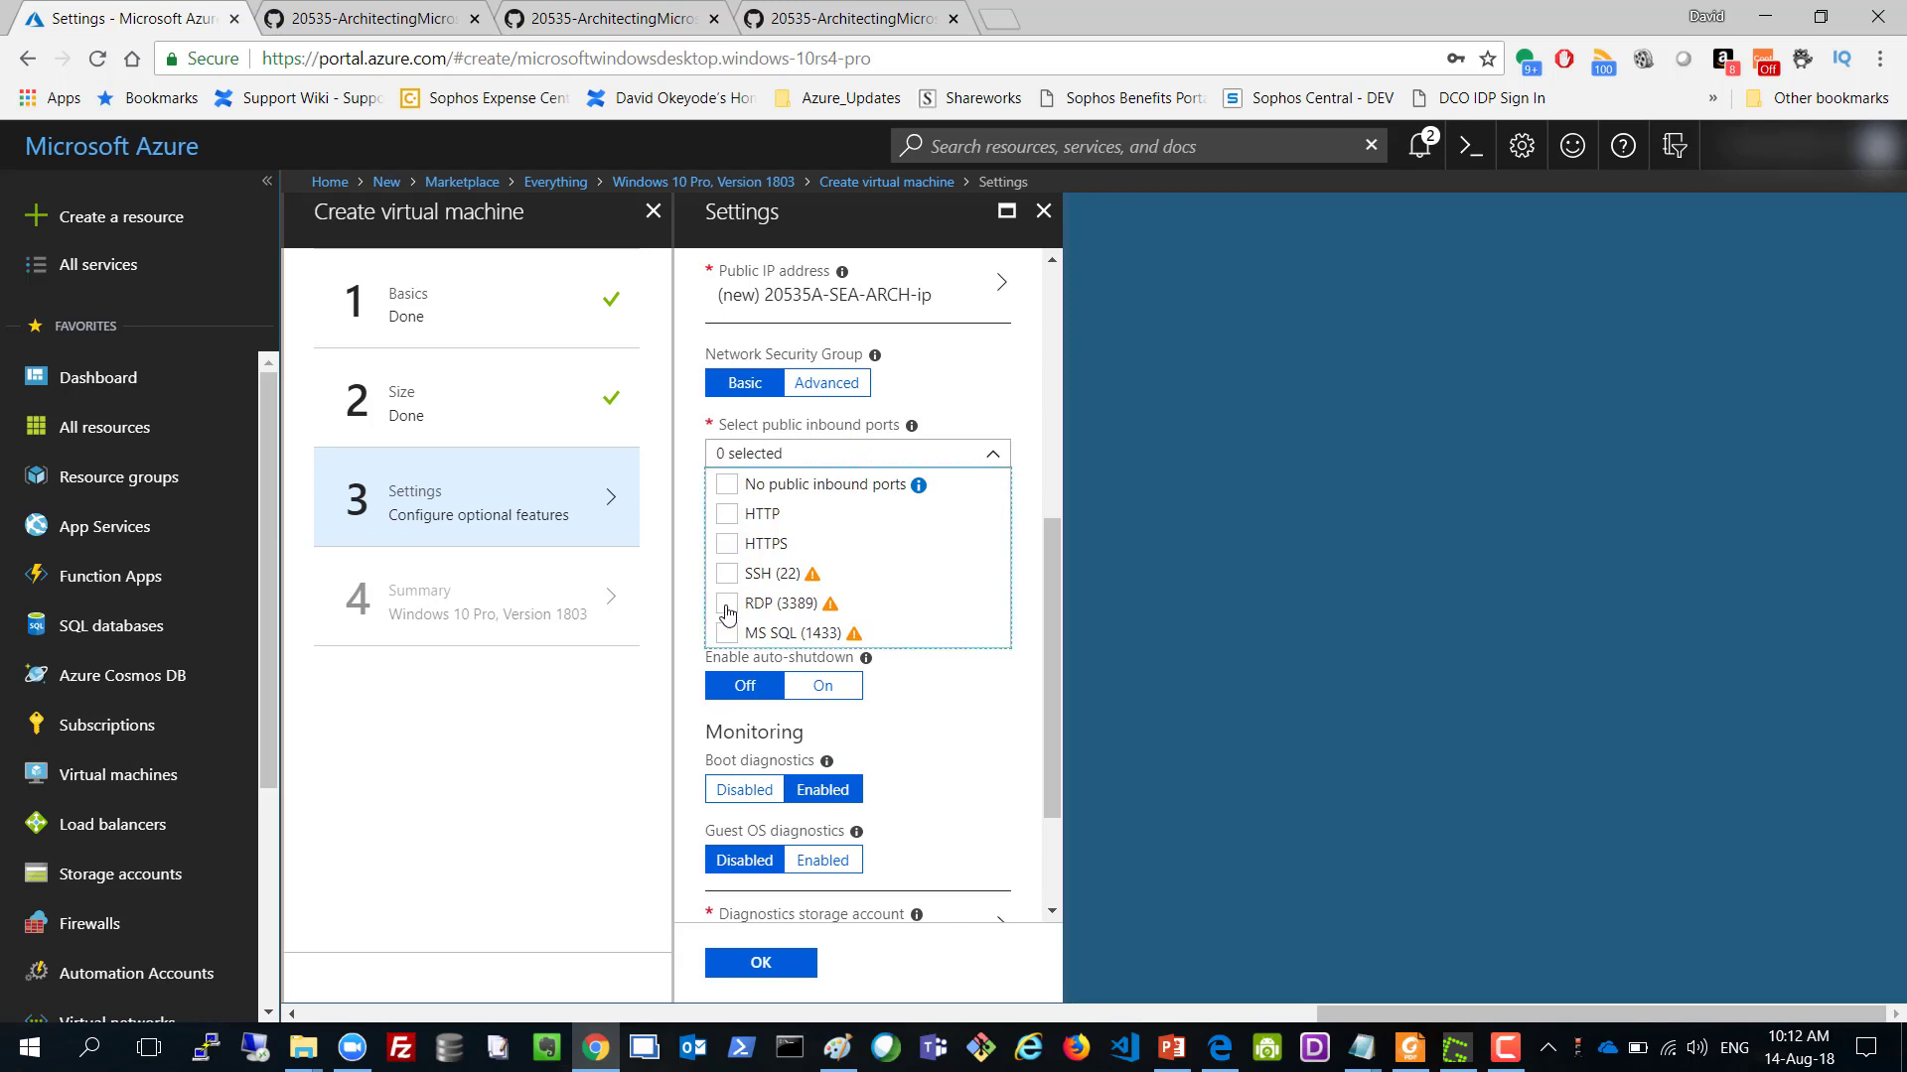
click(727, 603)
click(685, 524)
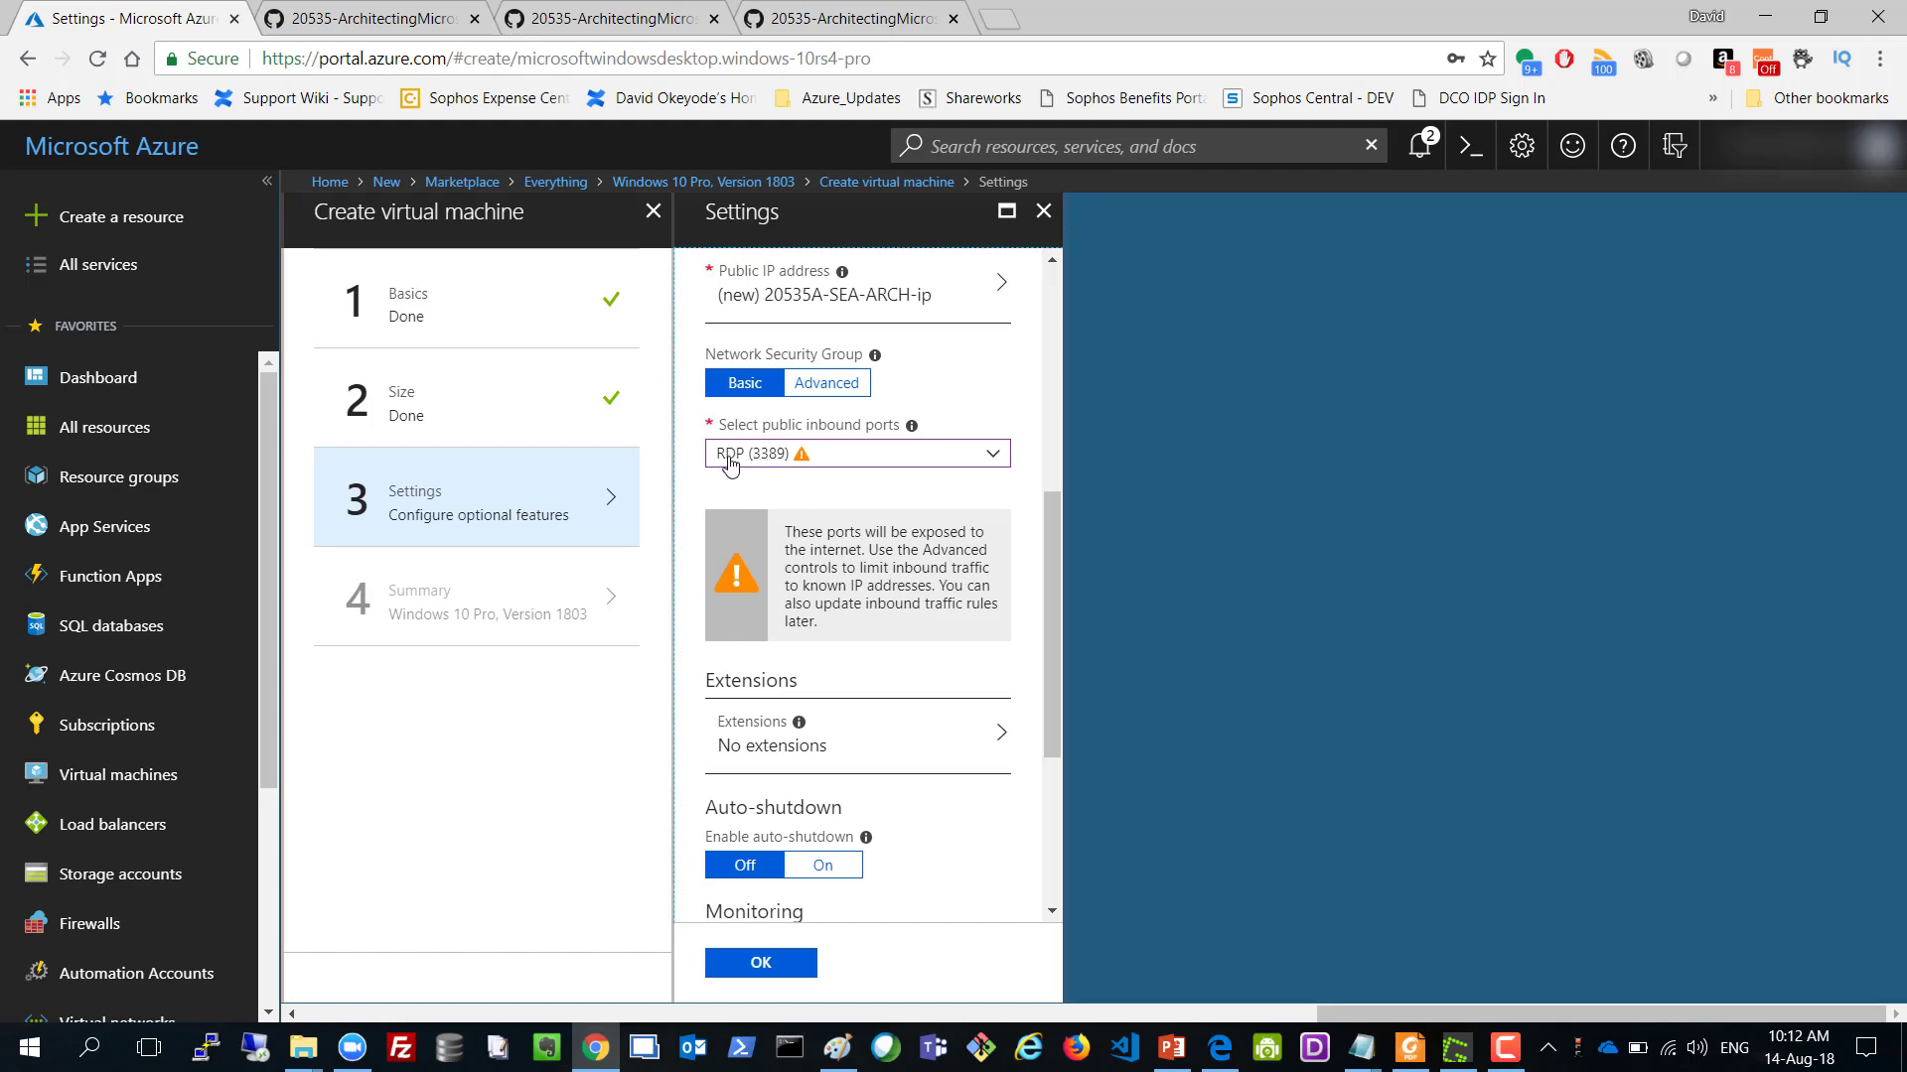
scroll(849, 615, down, 4)
scroll(862, 541, up, 1)
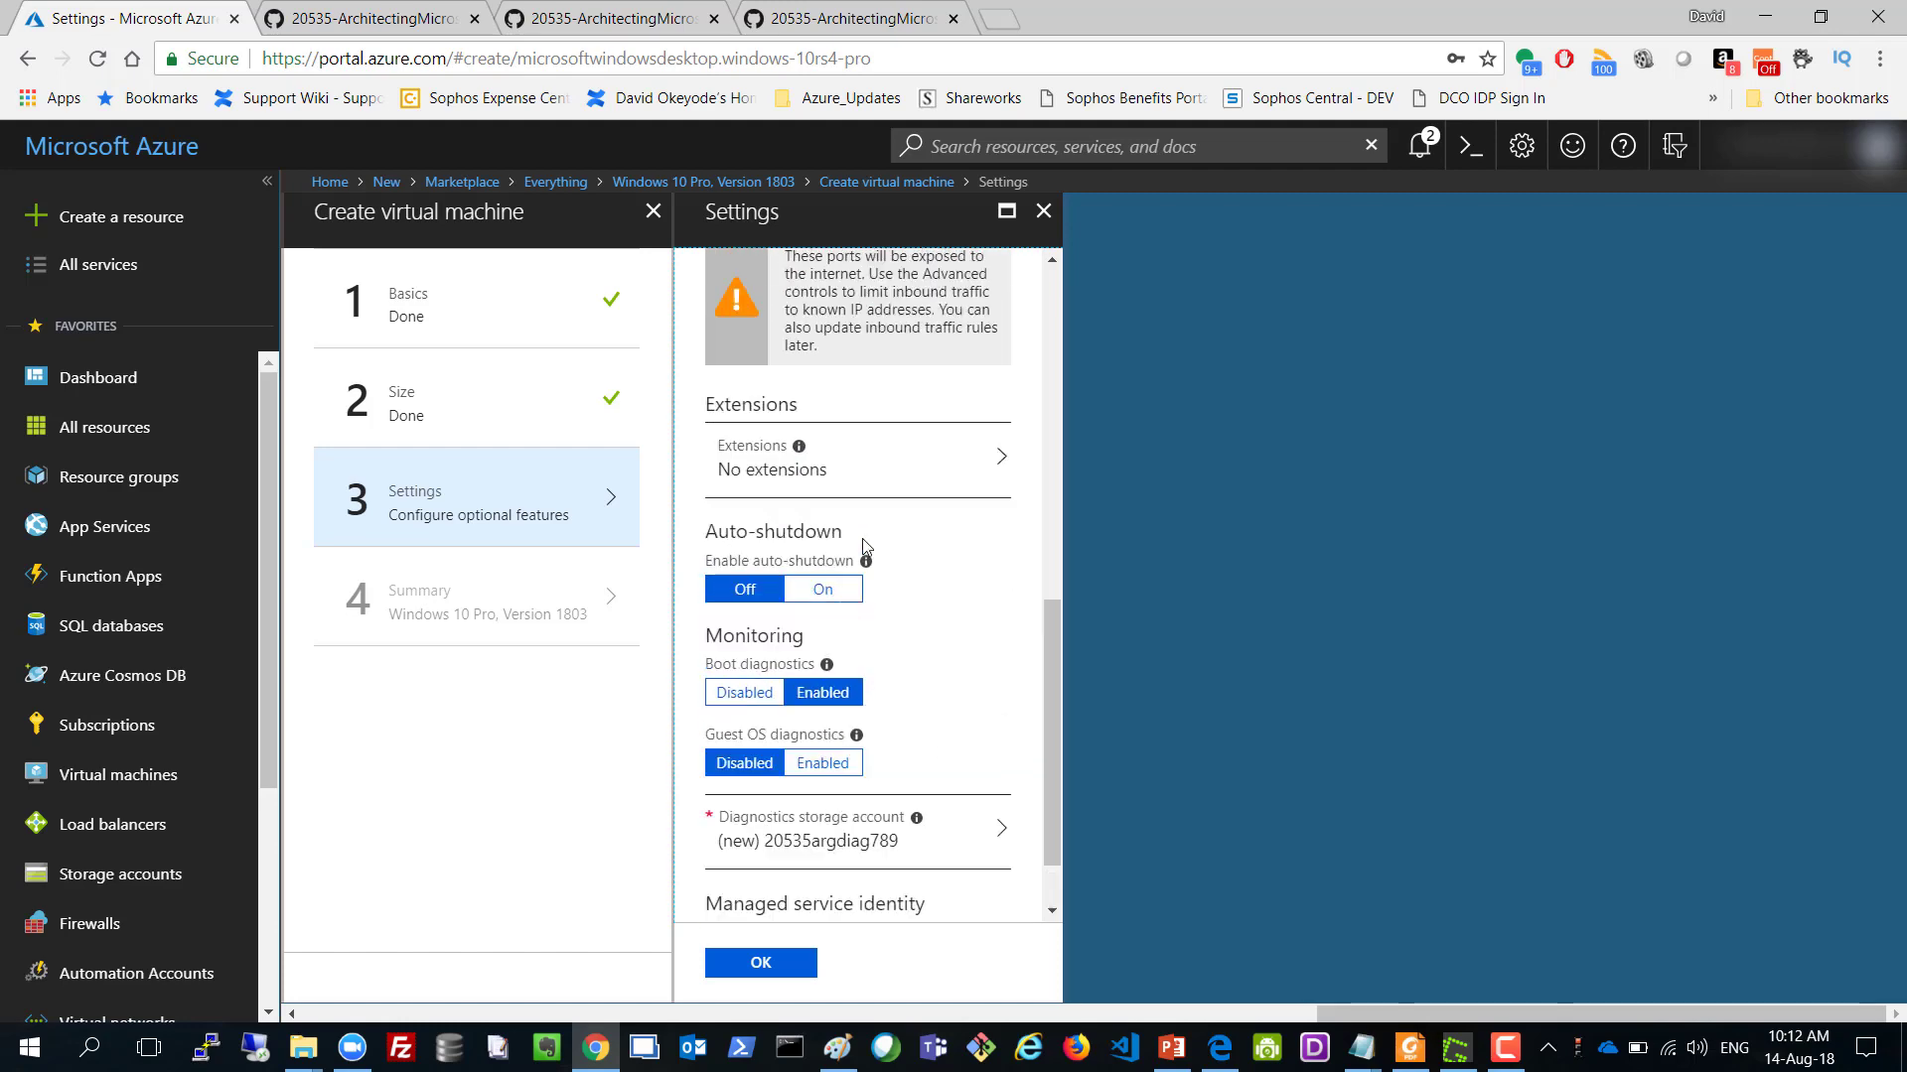
scroll(862, 538, up, 10)
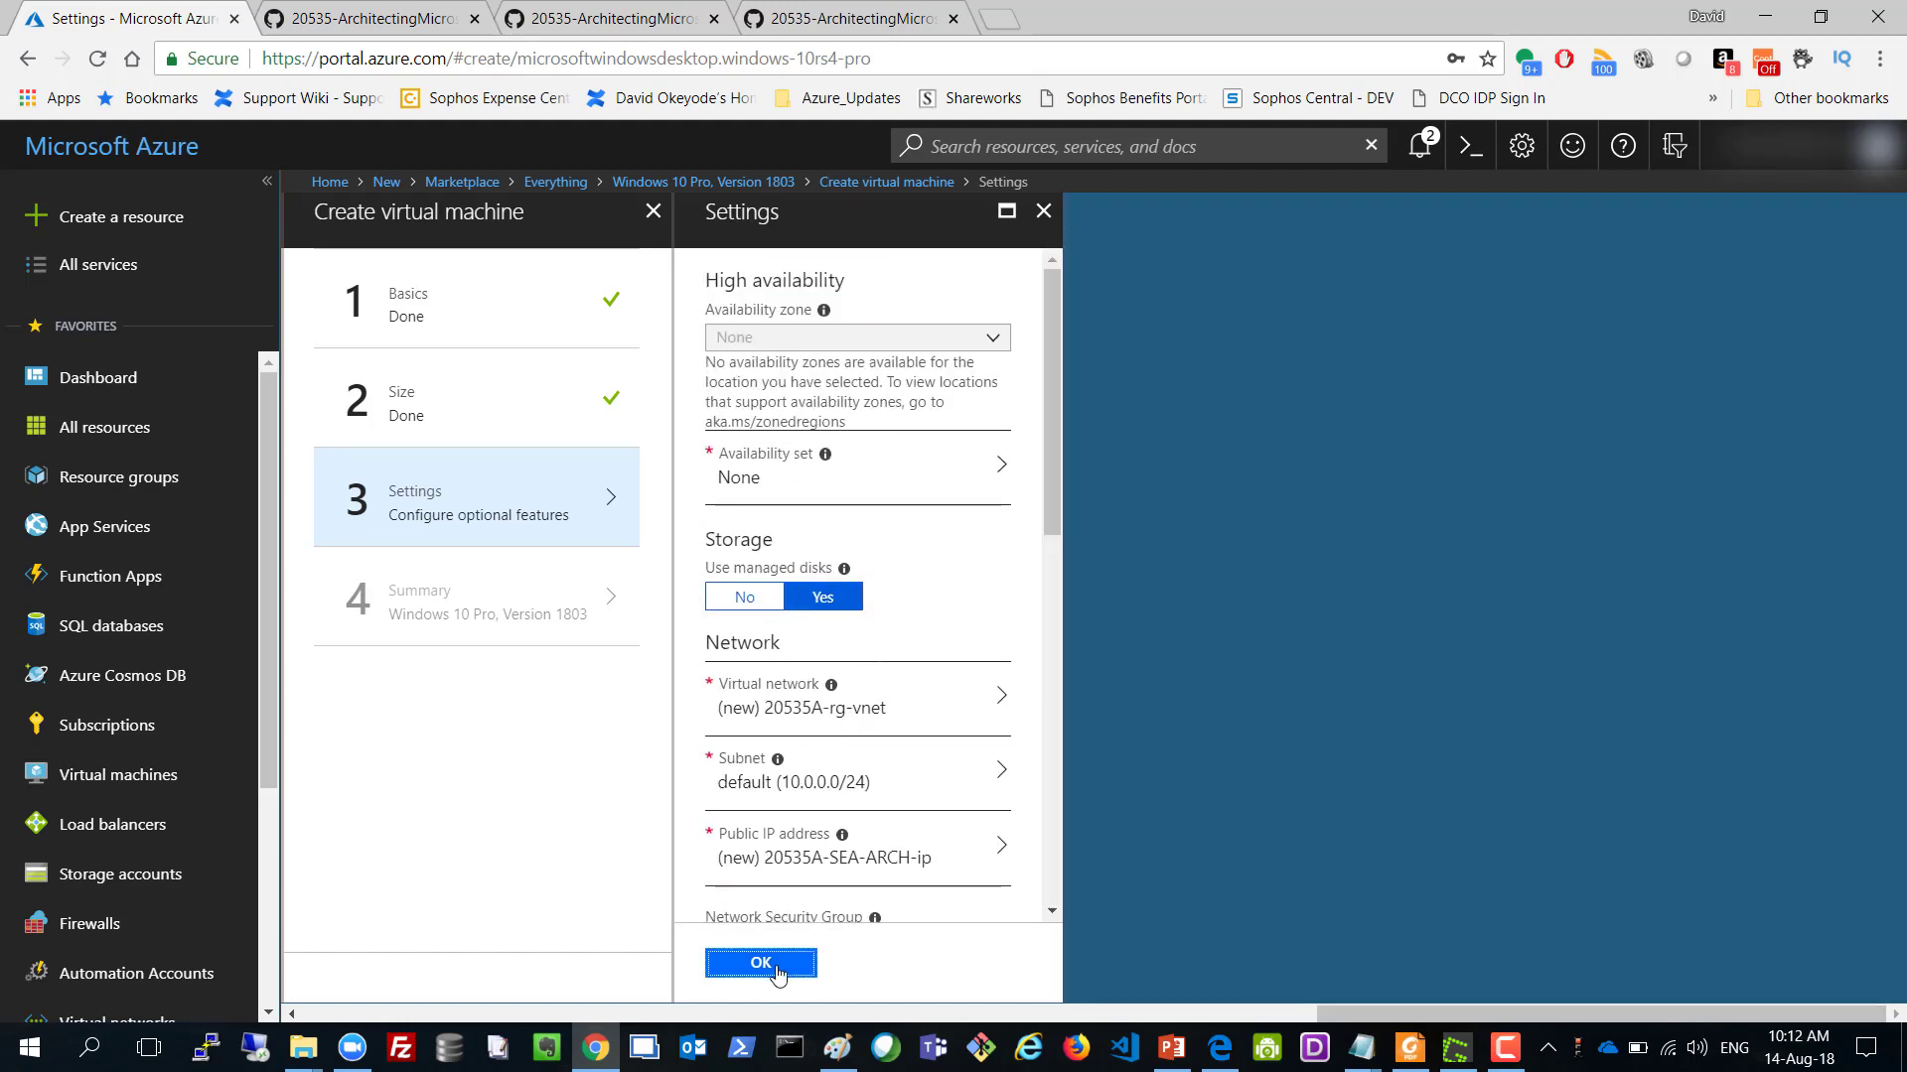
click(779, 968)
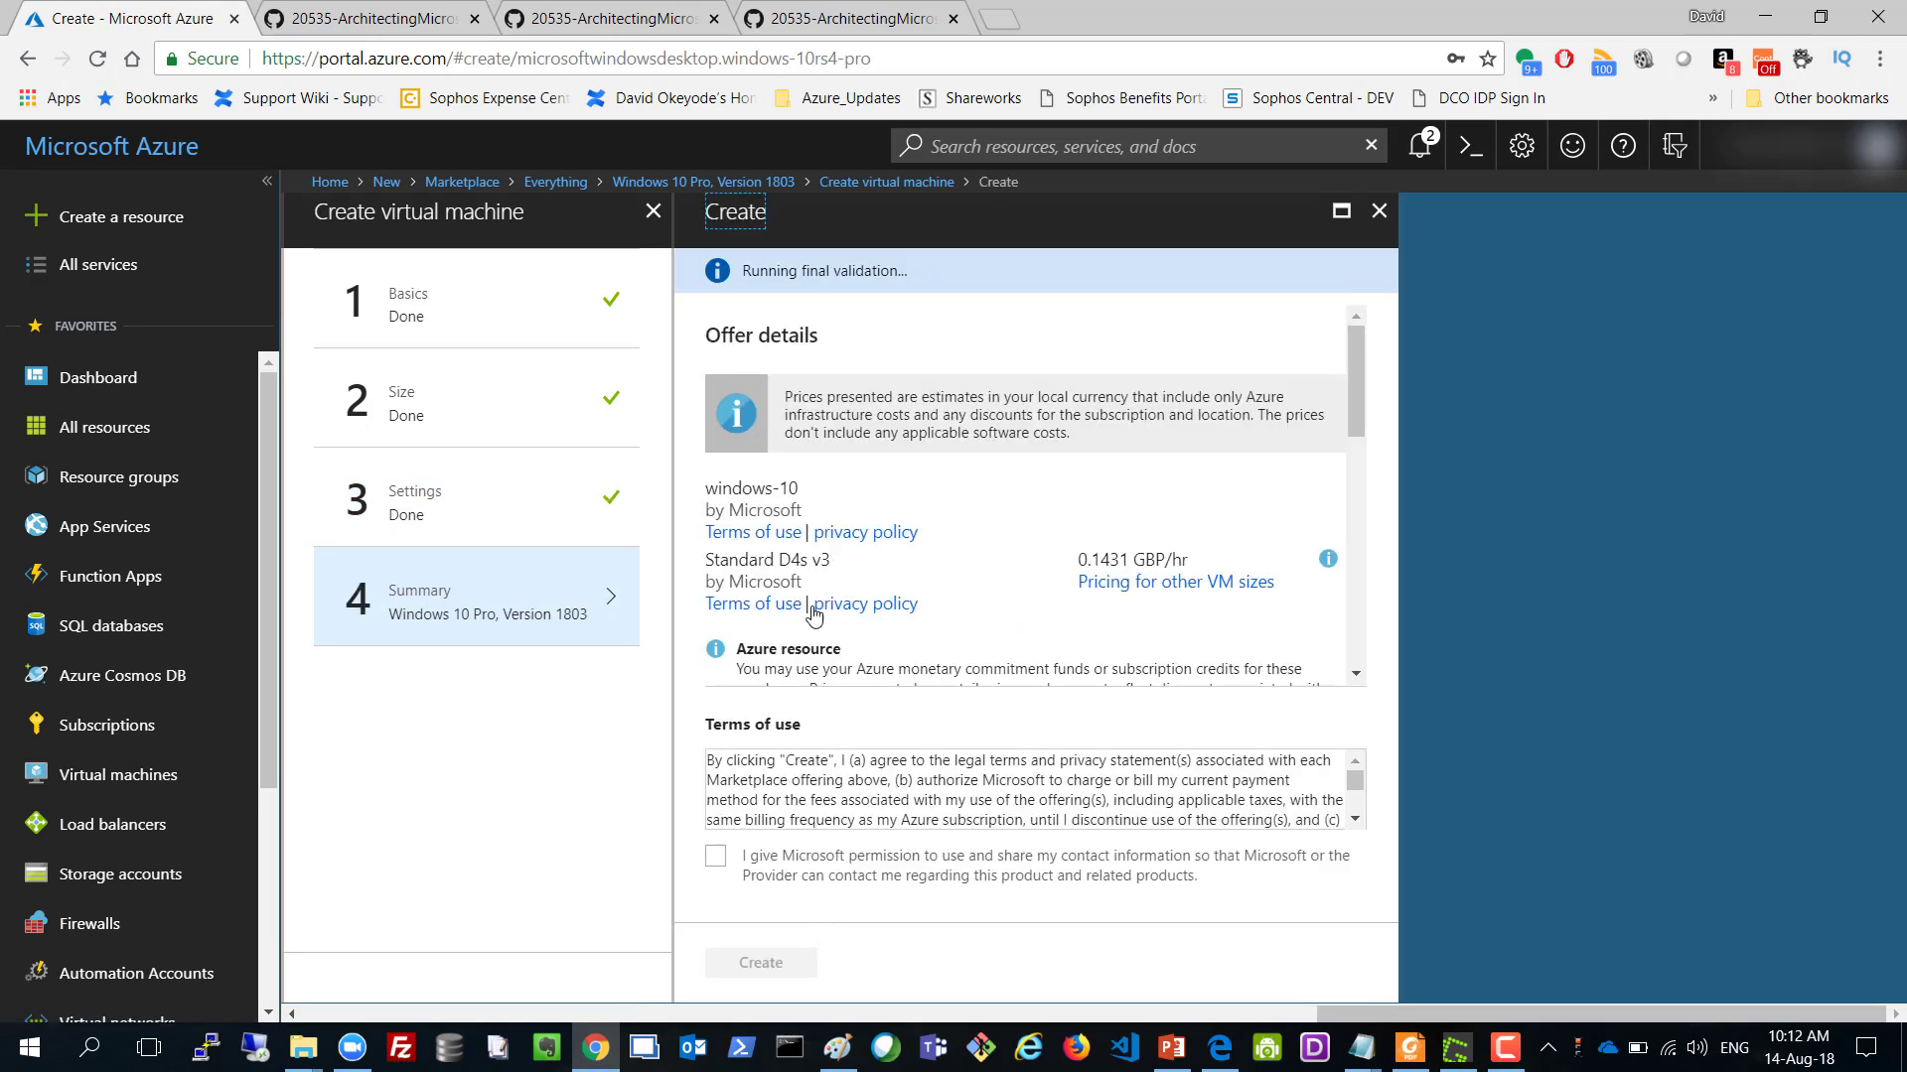
Create the VM and open its in-progress deployment from Notifications.
click(761, 964)
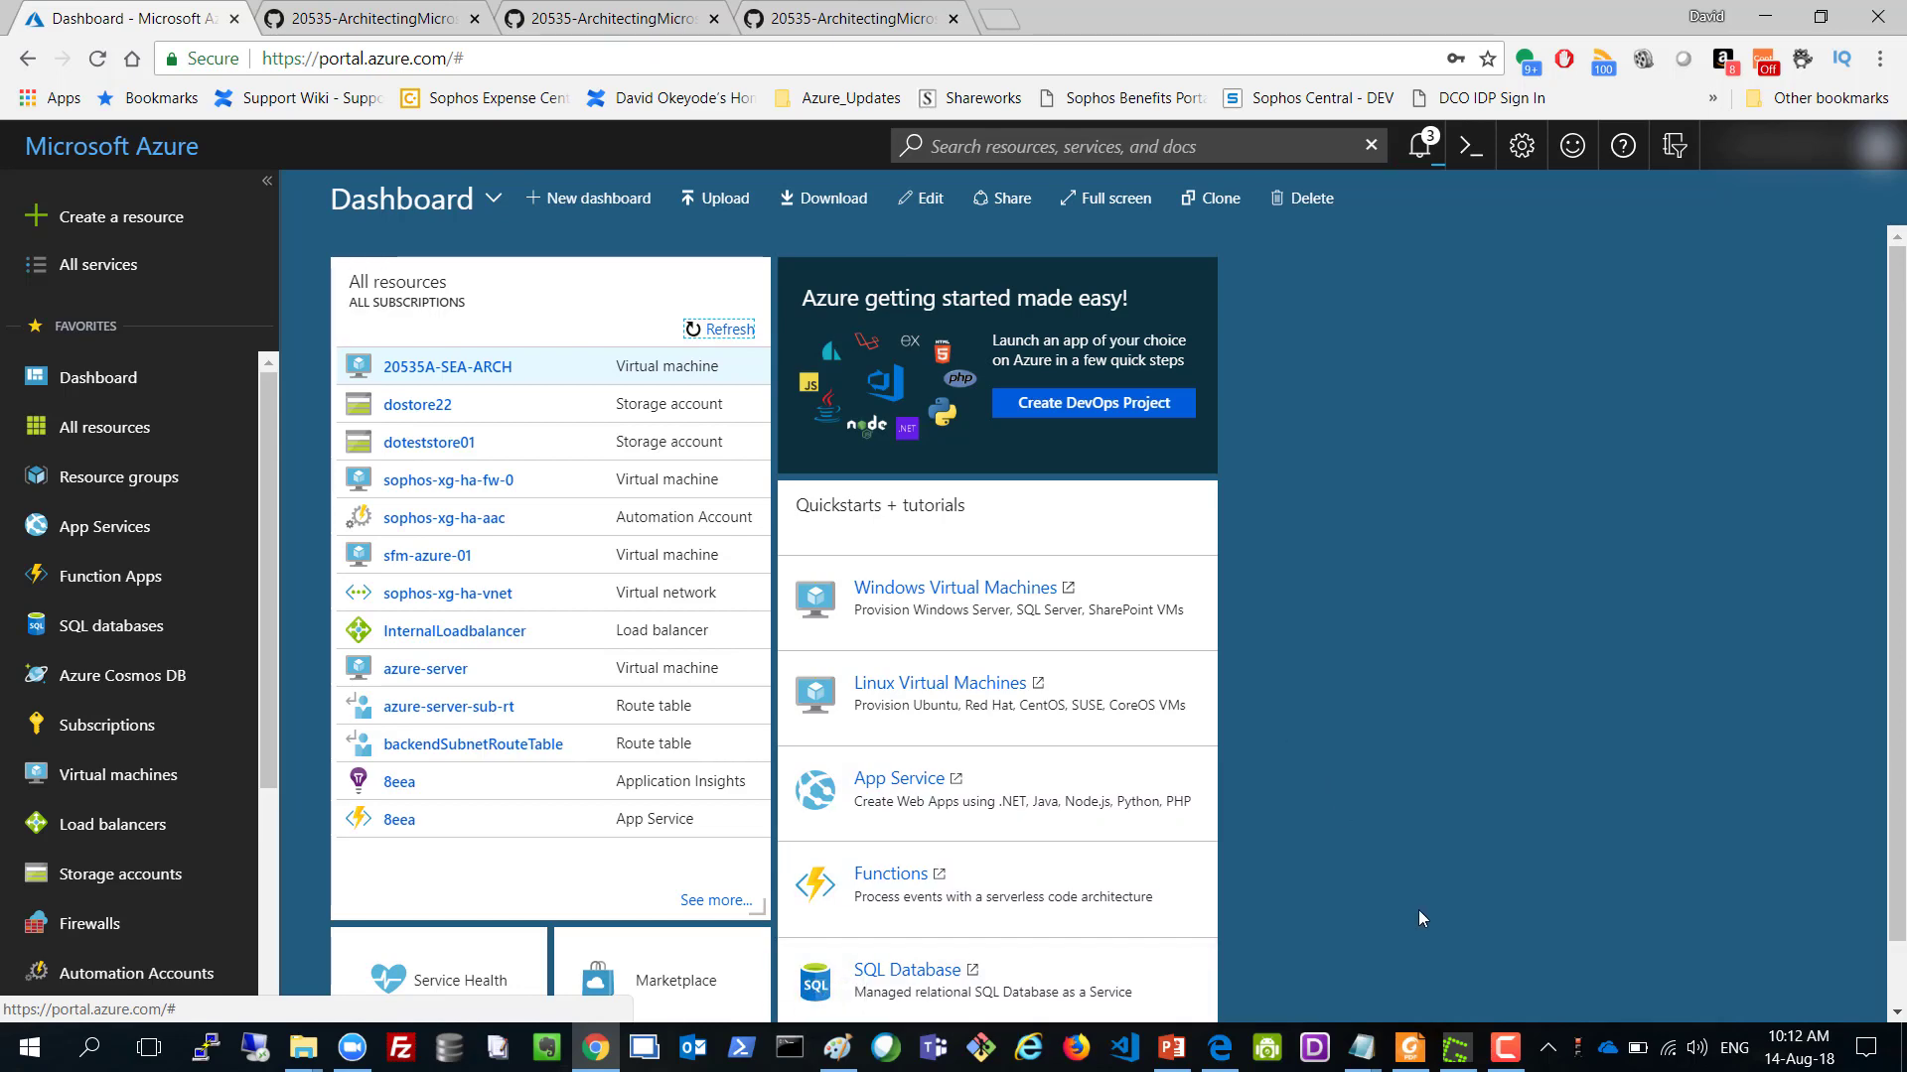
click(1419, 146)
click(1527, 283)
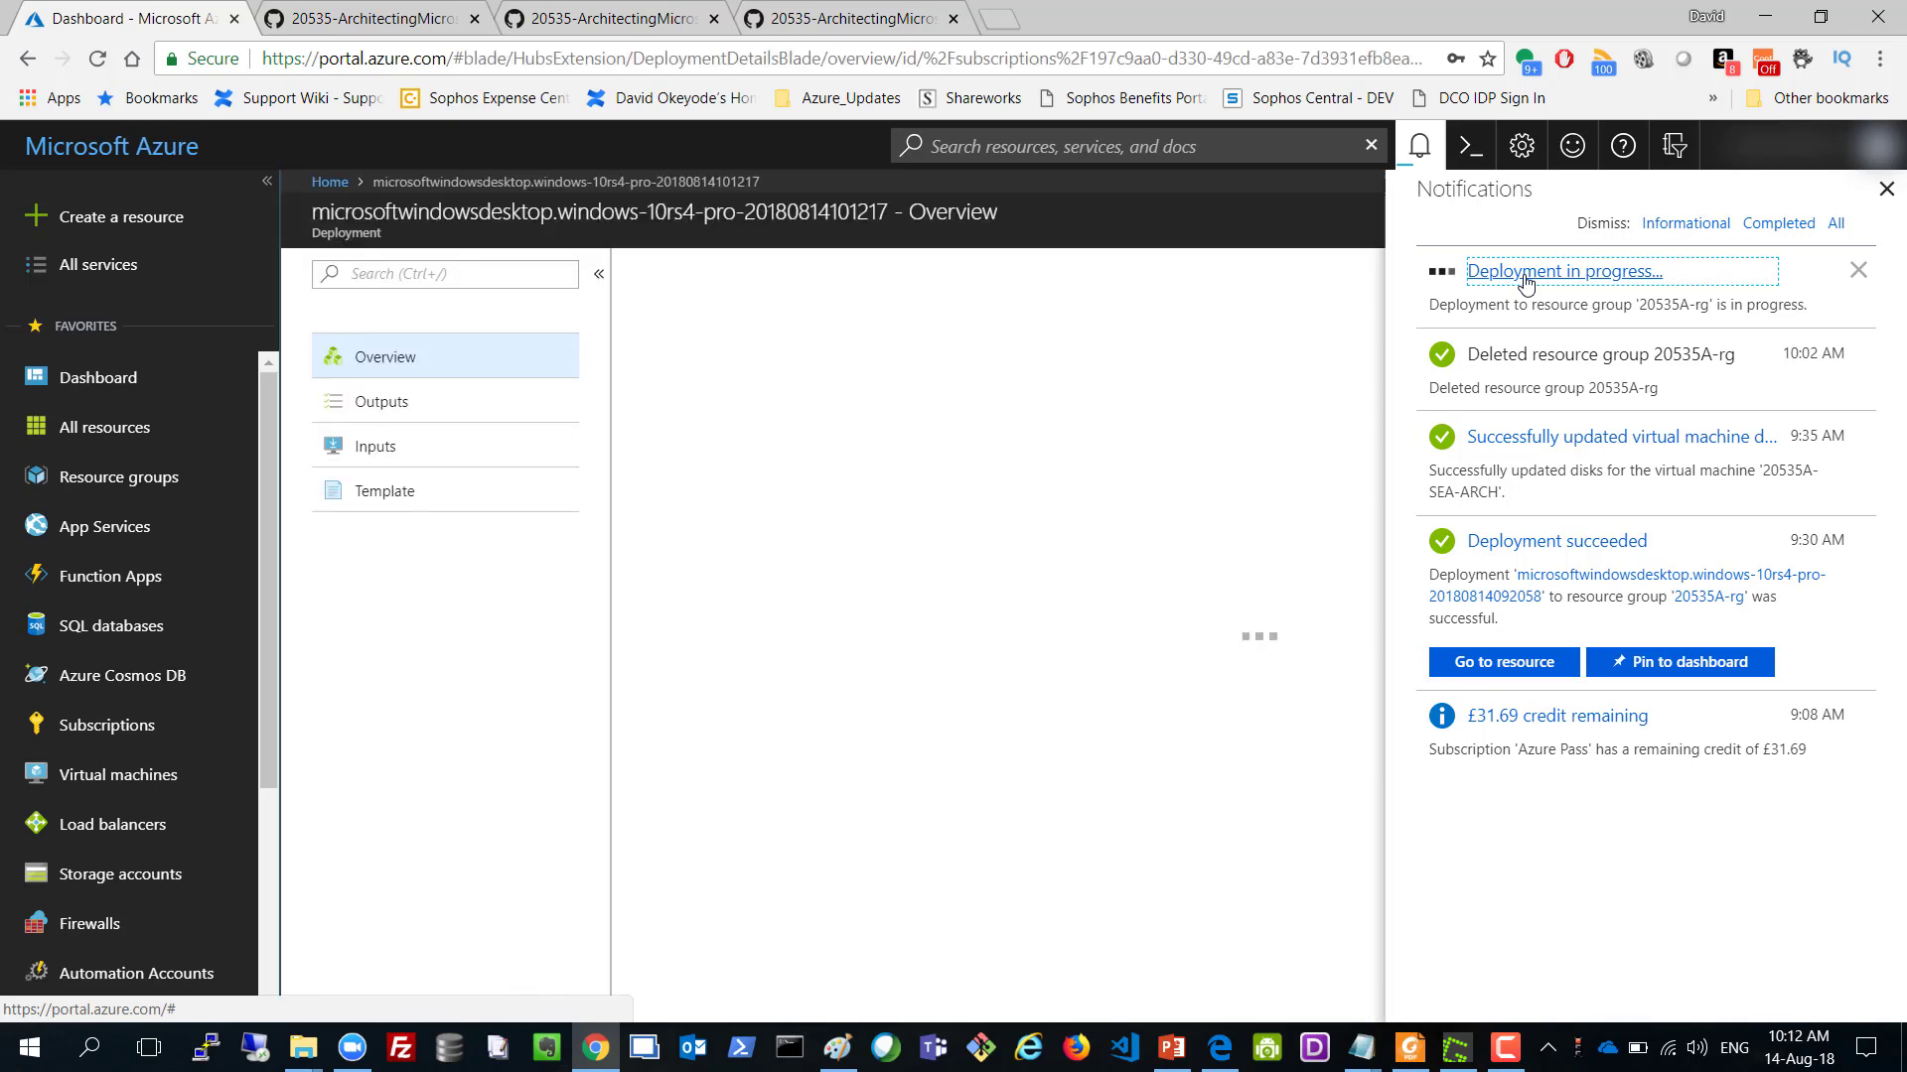
click(1885, 189)
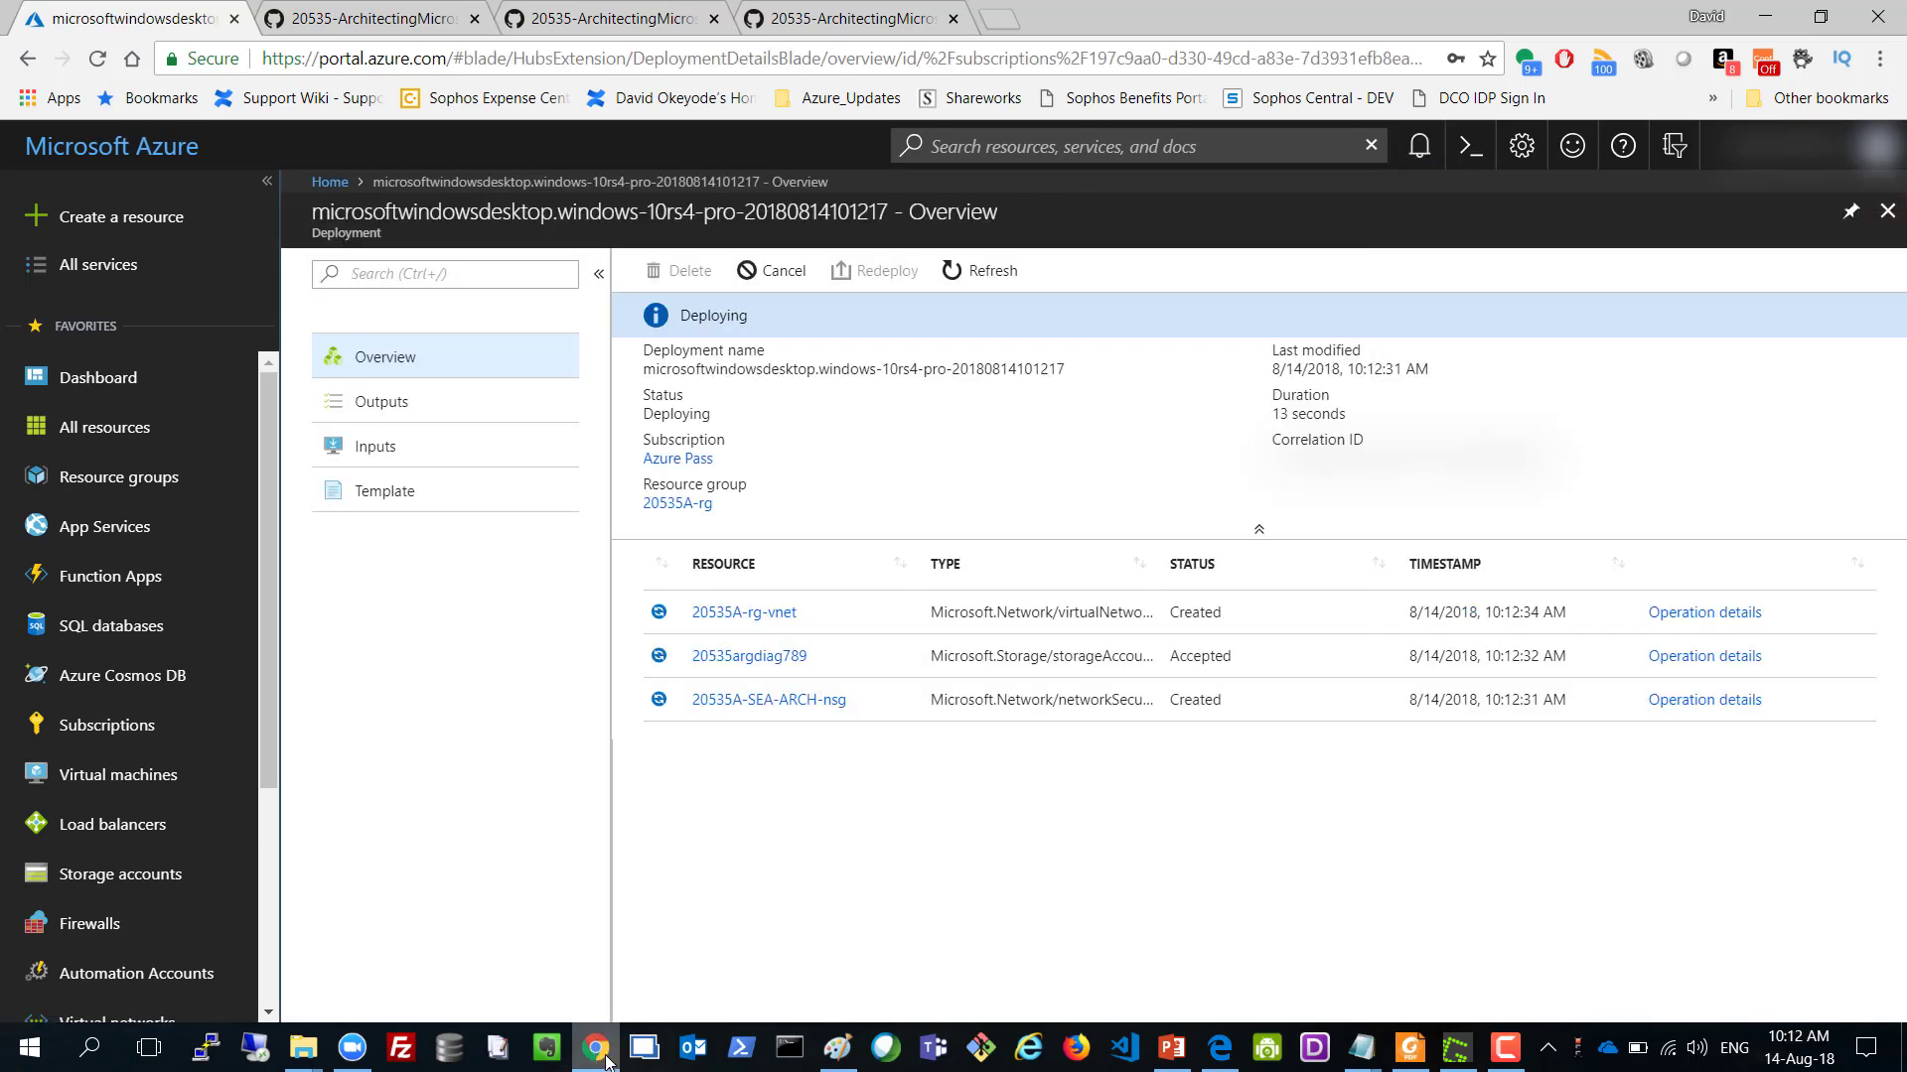
Check the Azure lab diagram in Paint, then refresh the deployment status.
click(837, 1048)
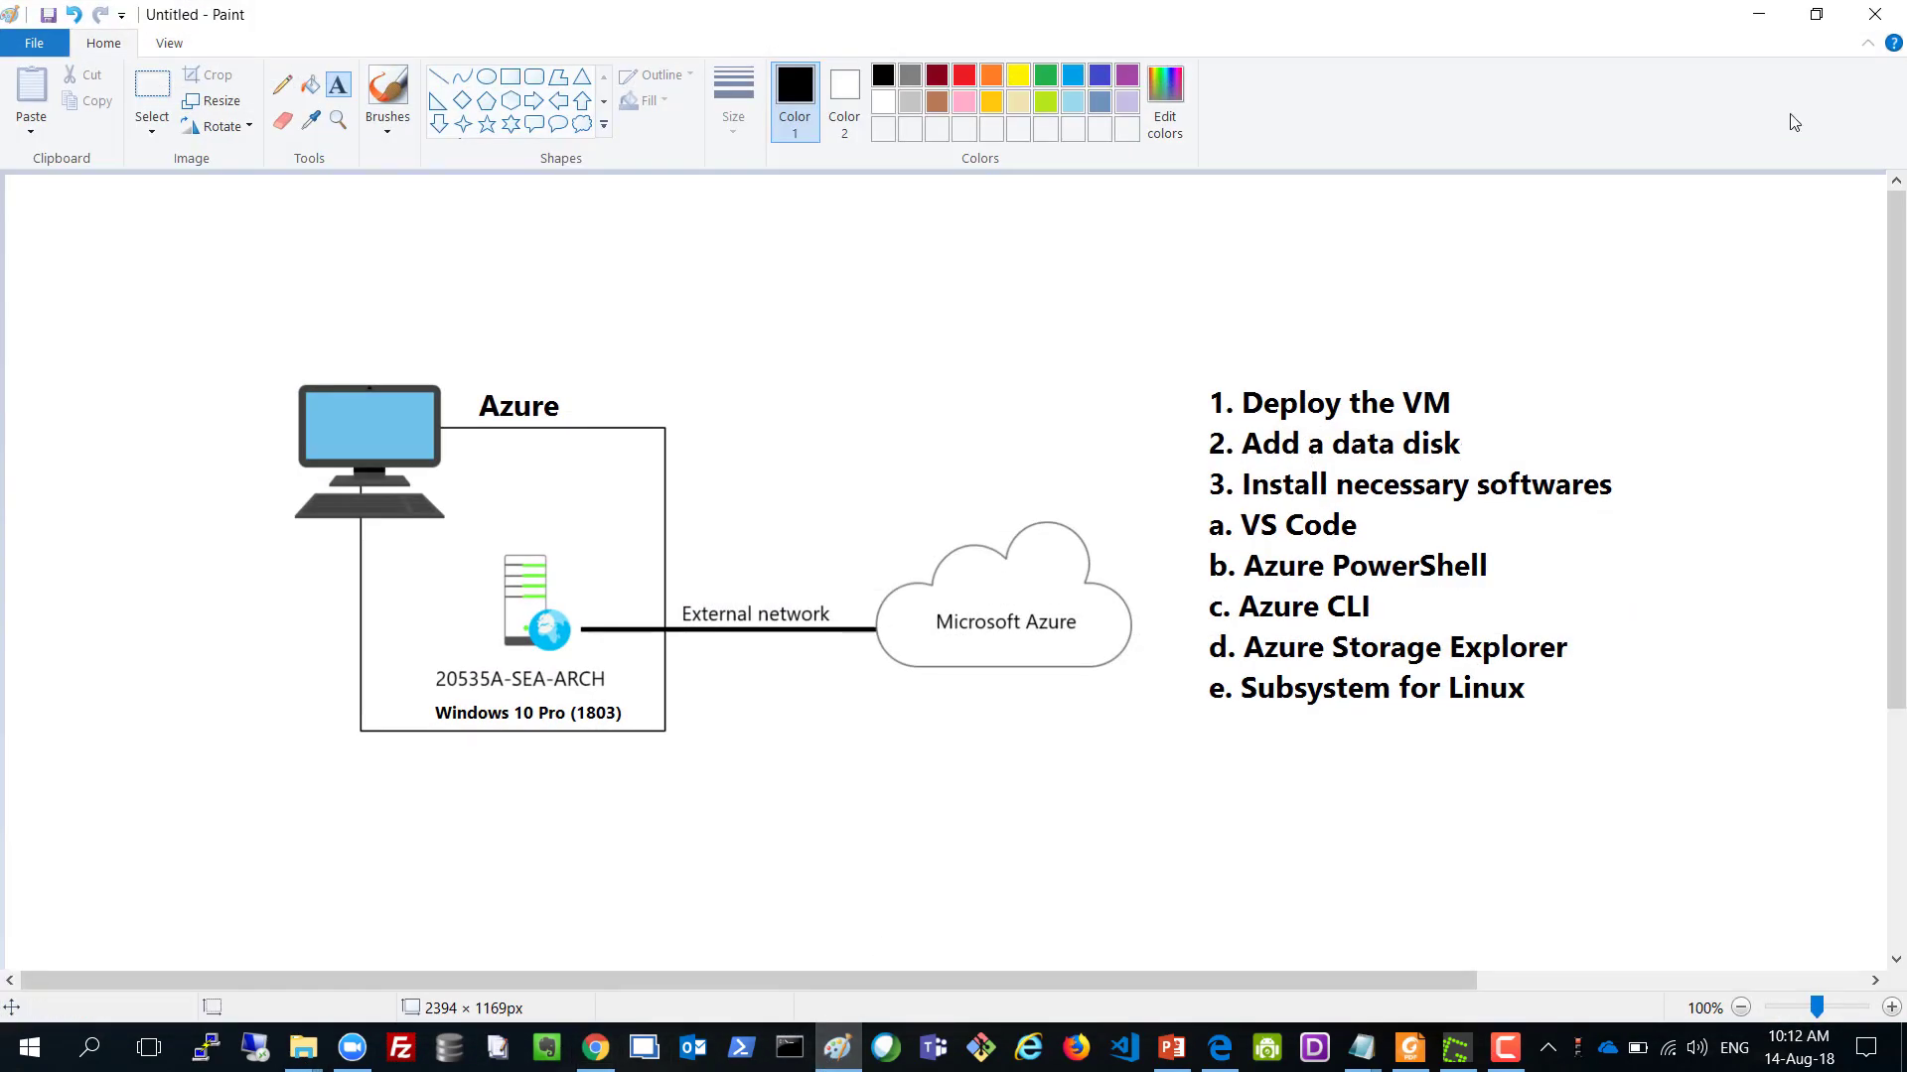
click(1759, 14)
click(983, 282)
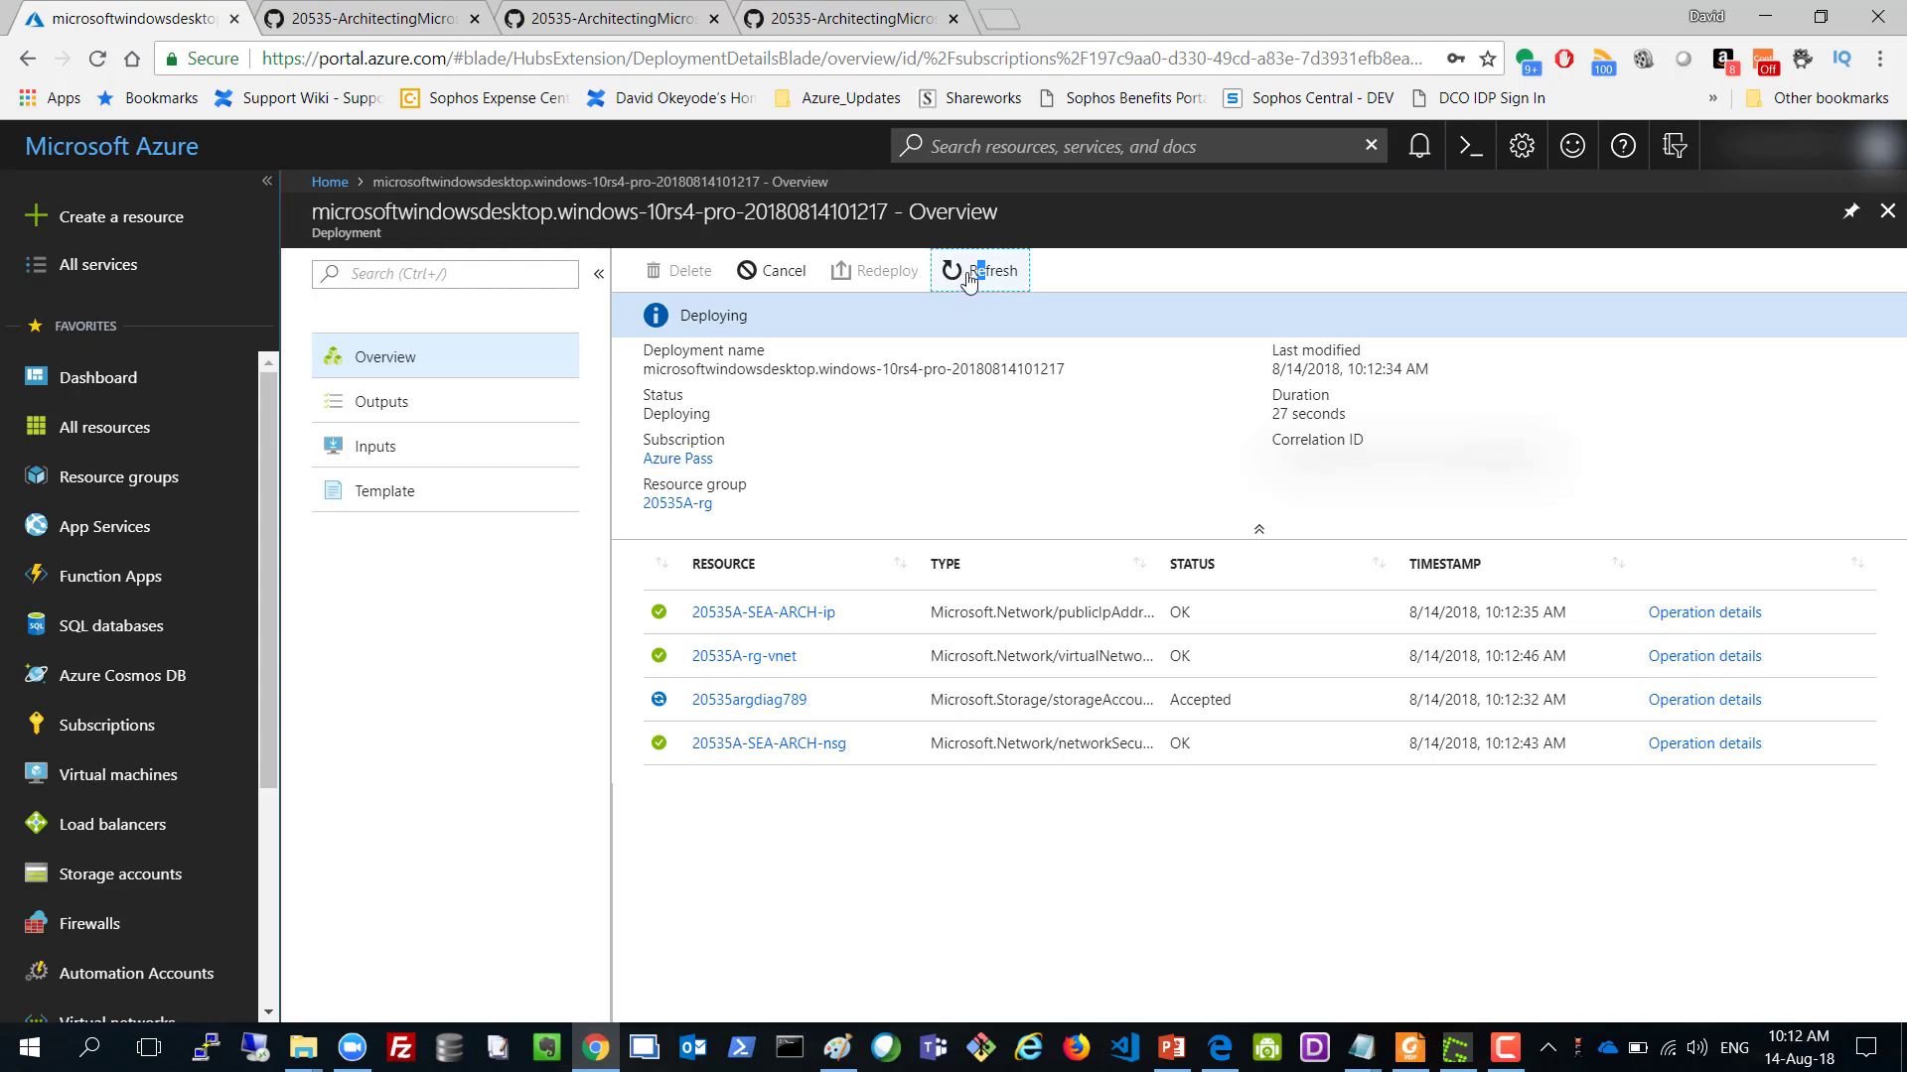
Refresh the deployment overview until it reports Succeeded for 20535A-SEA-ARCH.
click(974, 280)
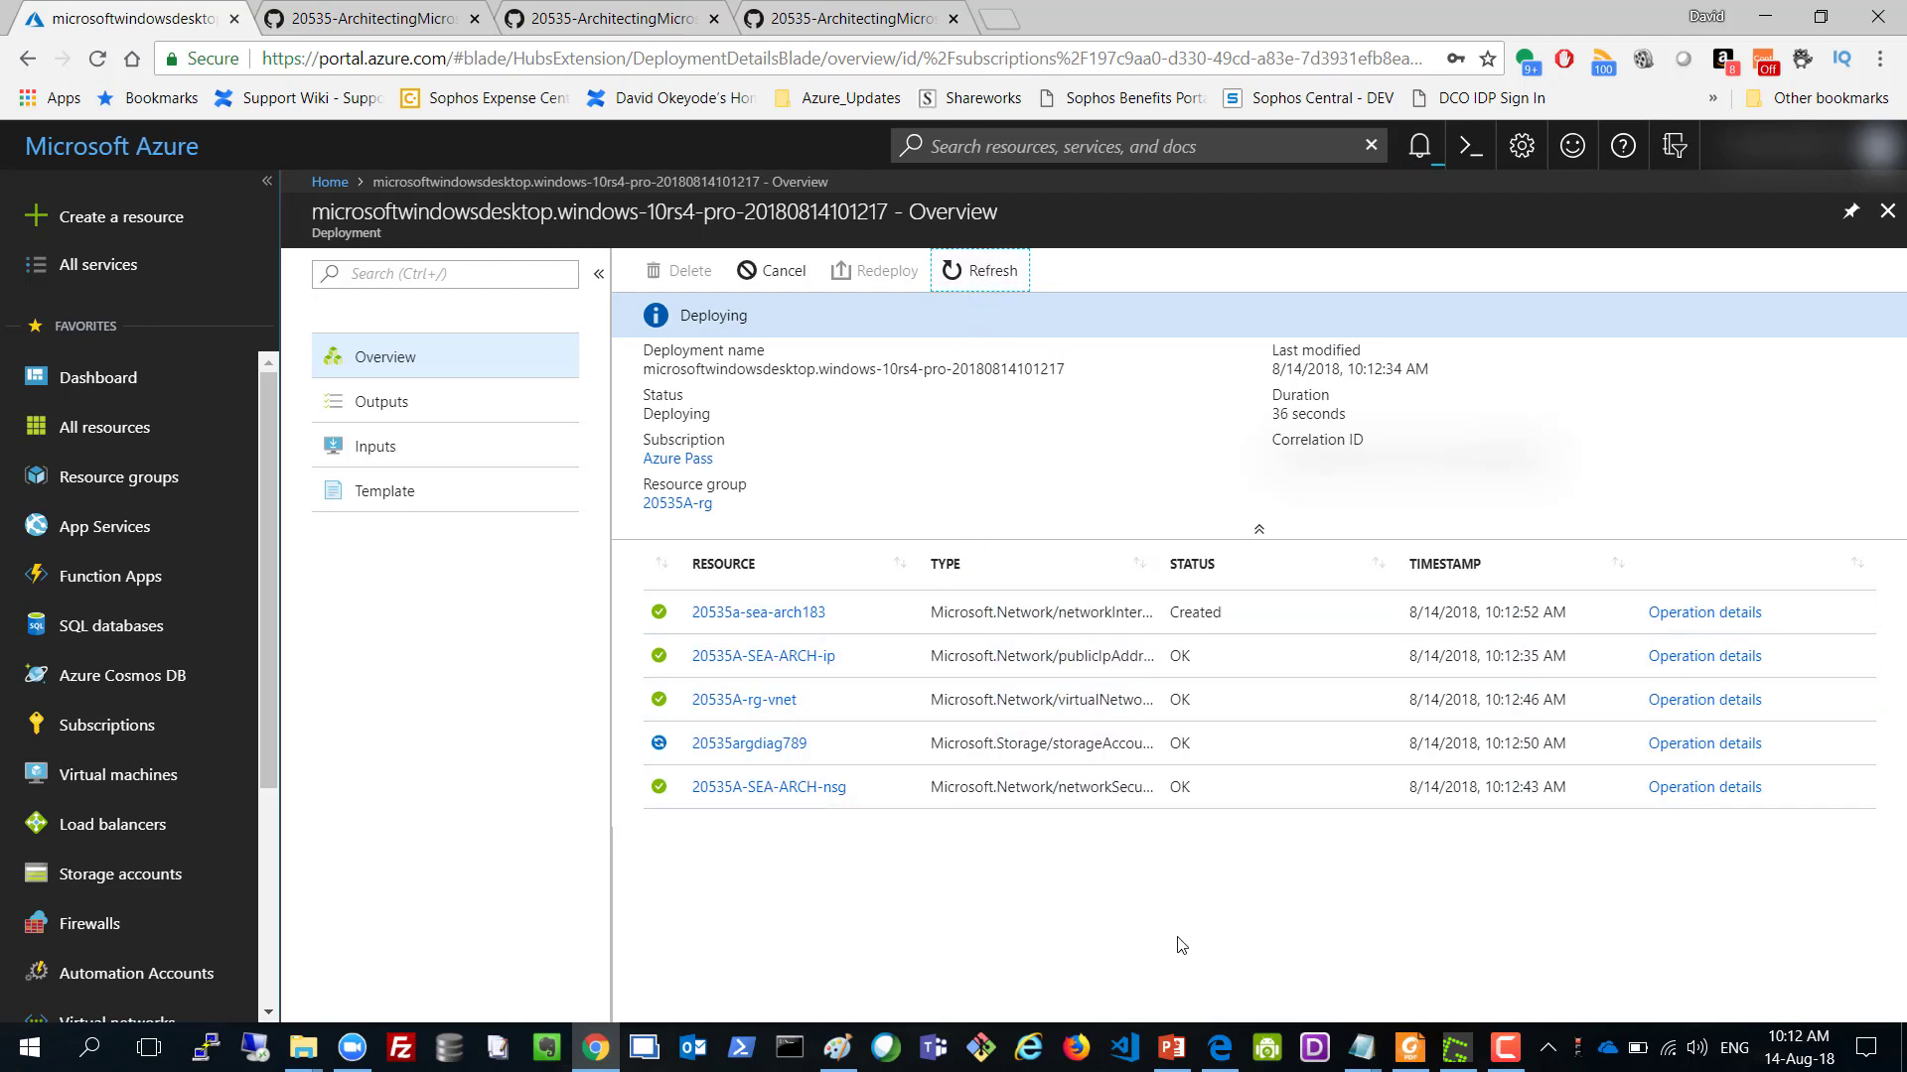
click(1505, 1048)
click(1808, 949)
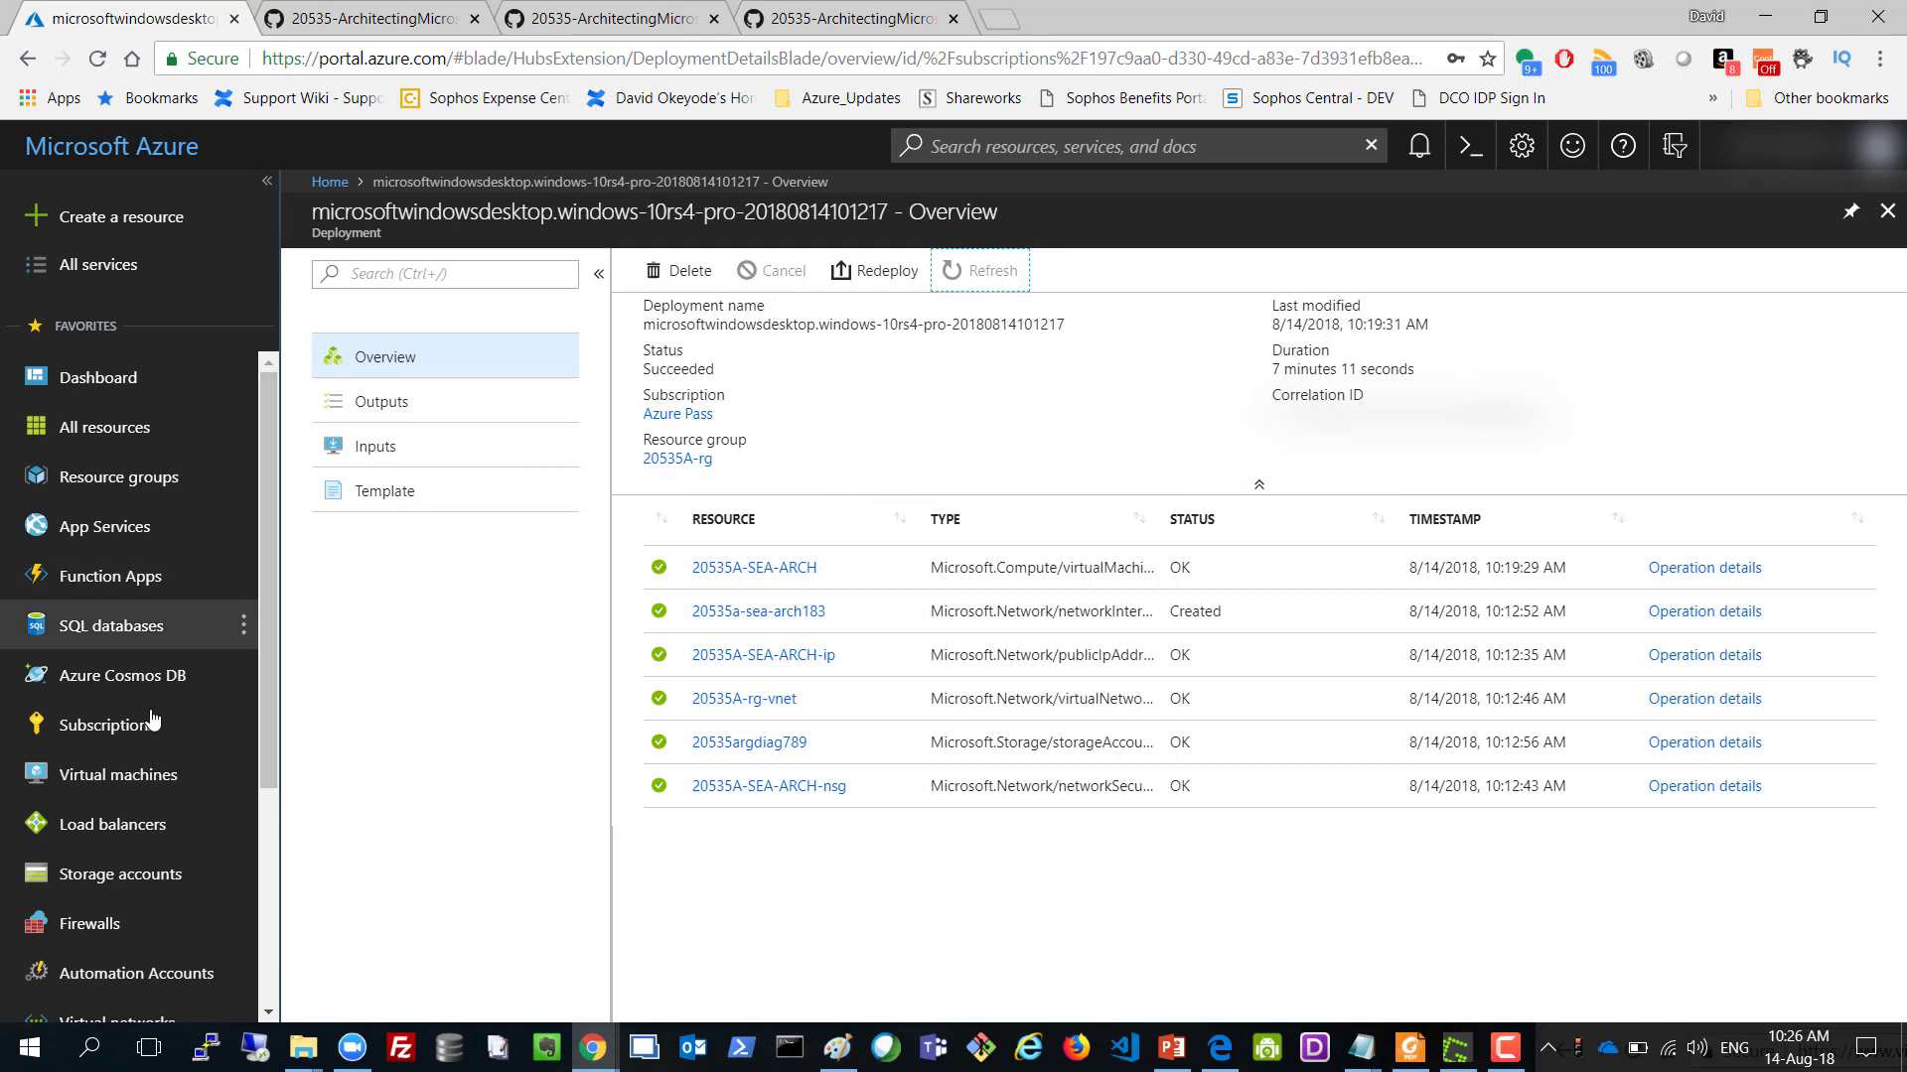
On the 20535A-SEA-ARCH VM's Disks page, add a data disk row and choose Create disk.
click(132, 783)
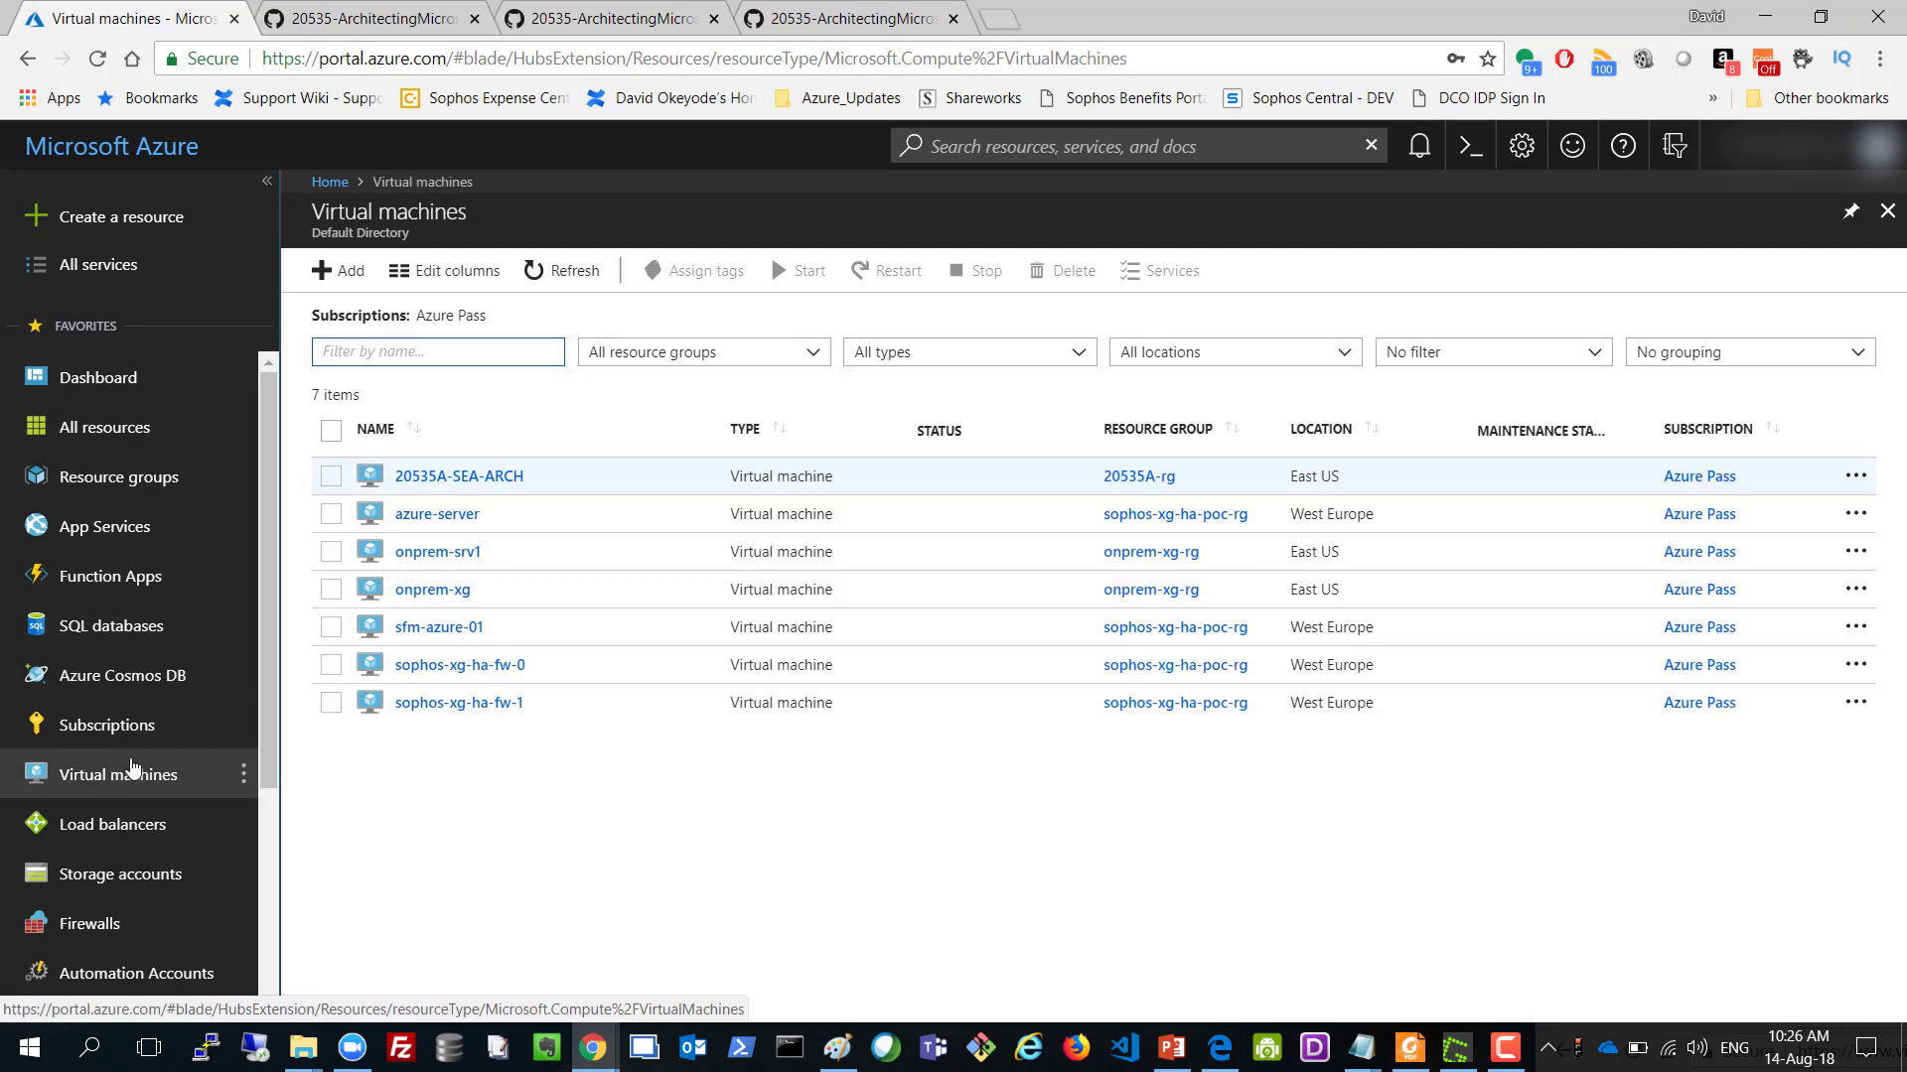
click(442, 478)
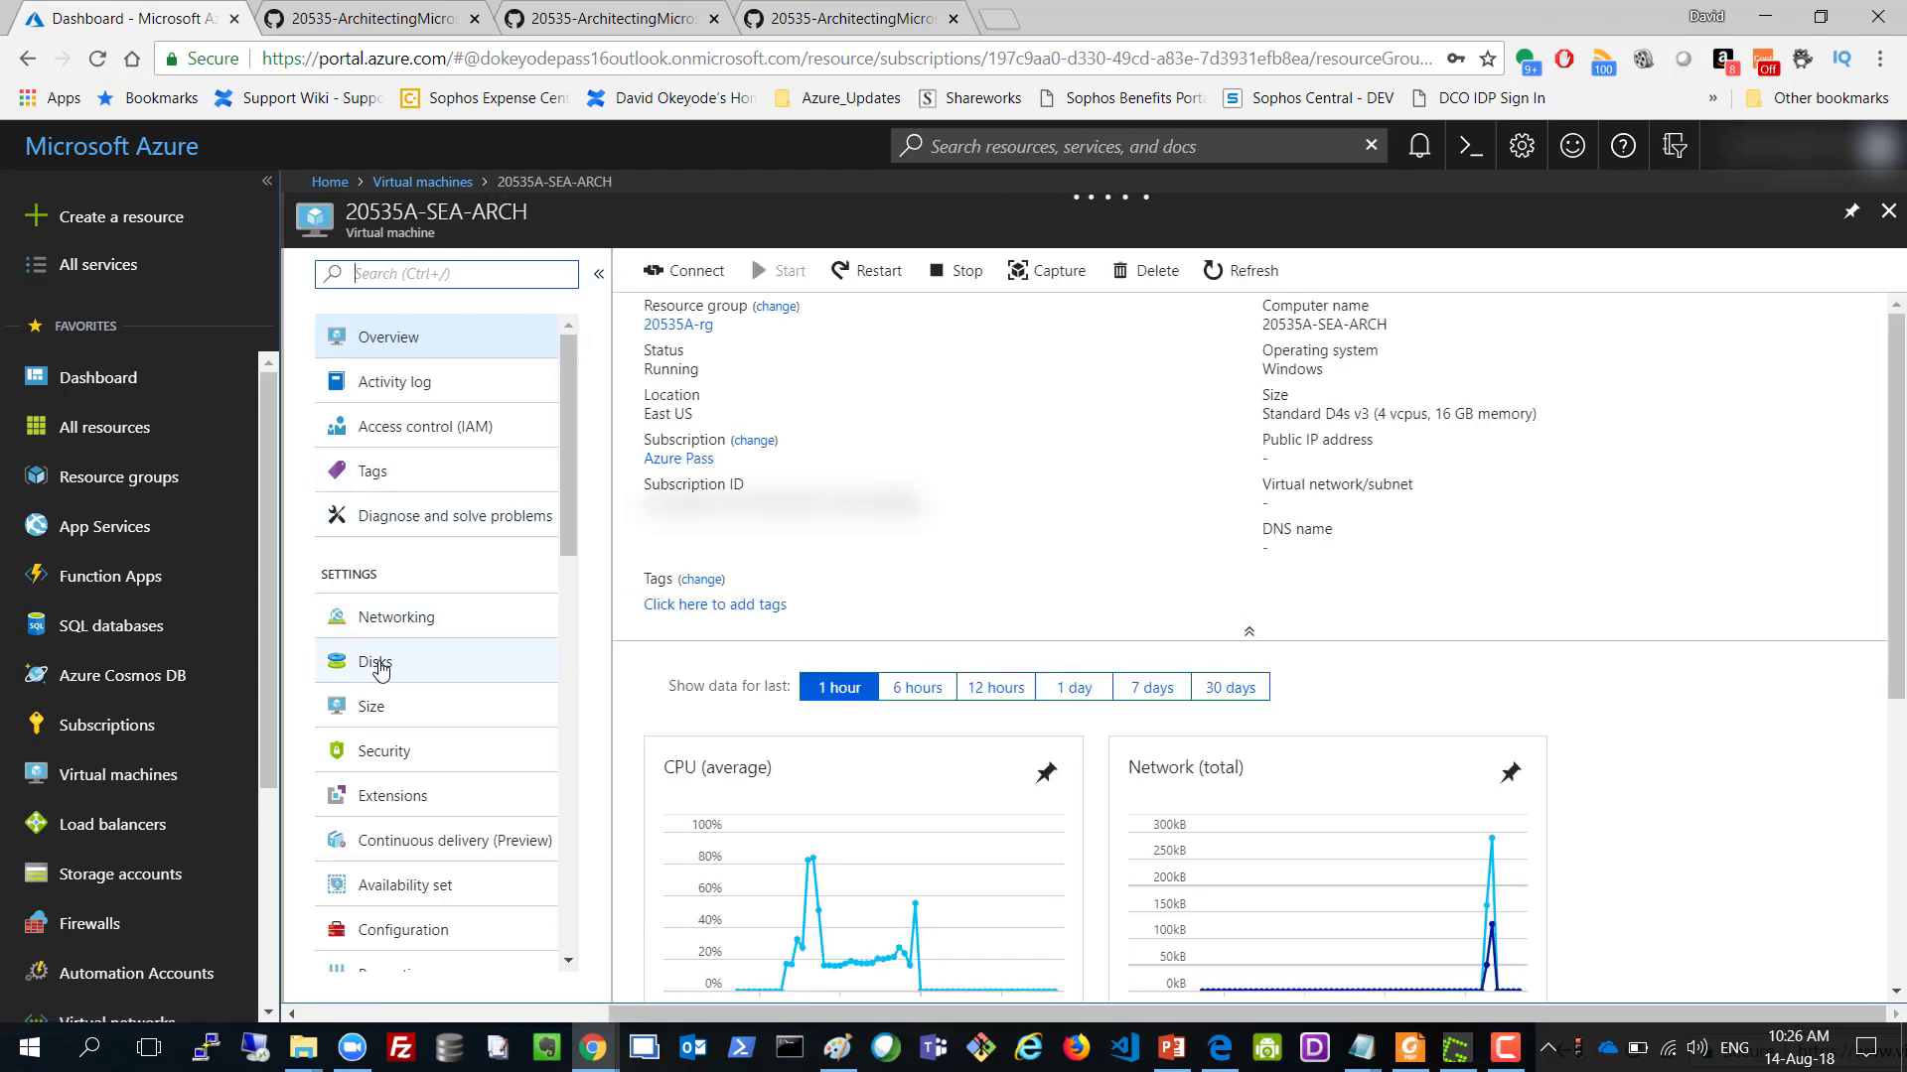
click(371, 670)
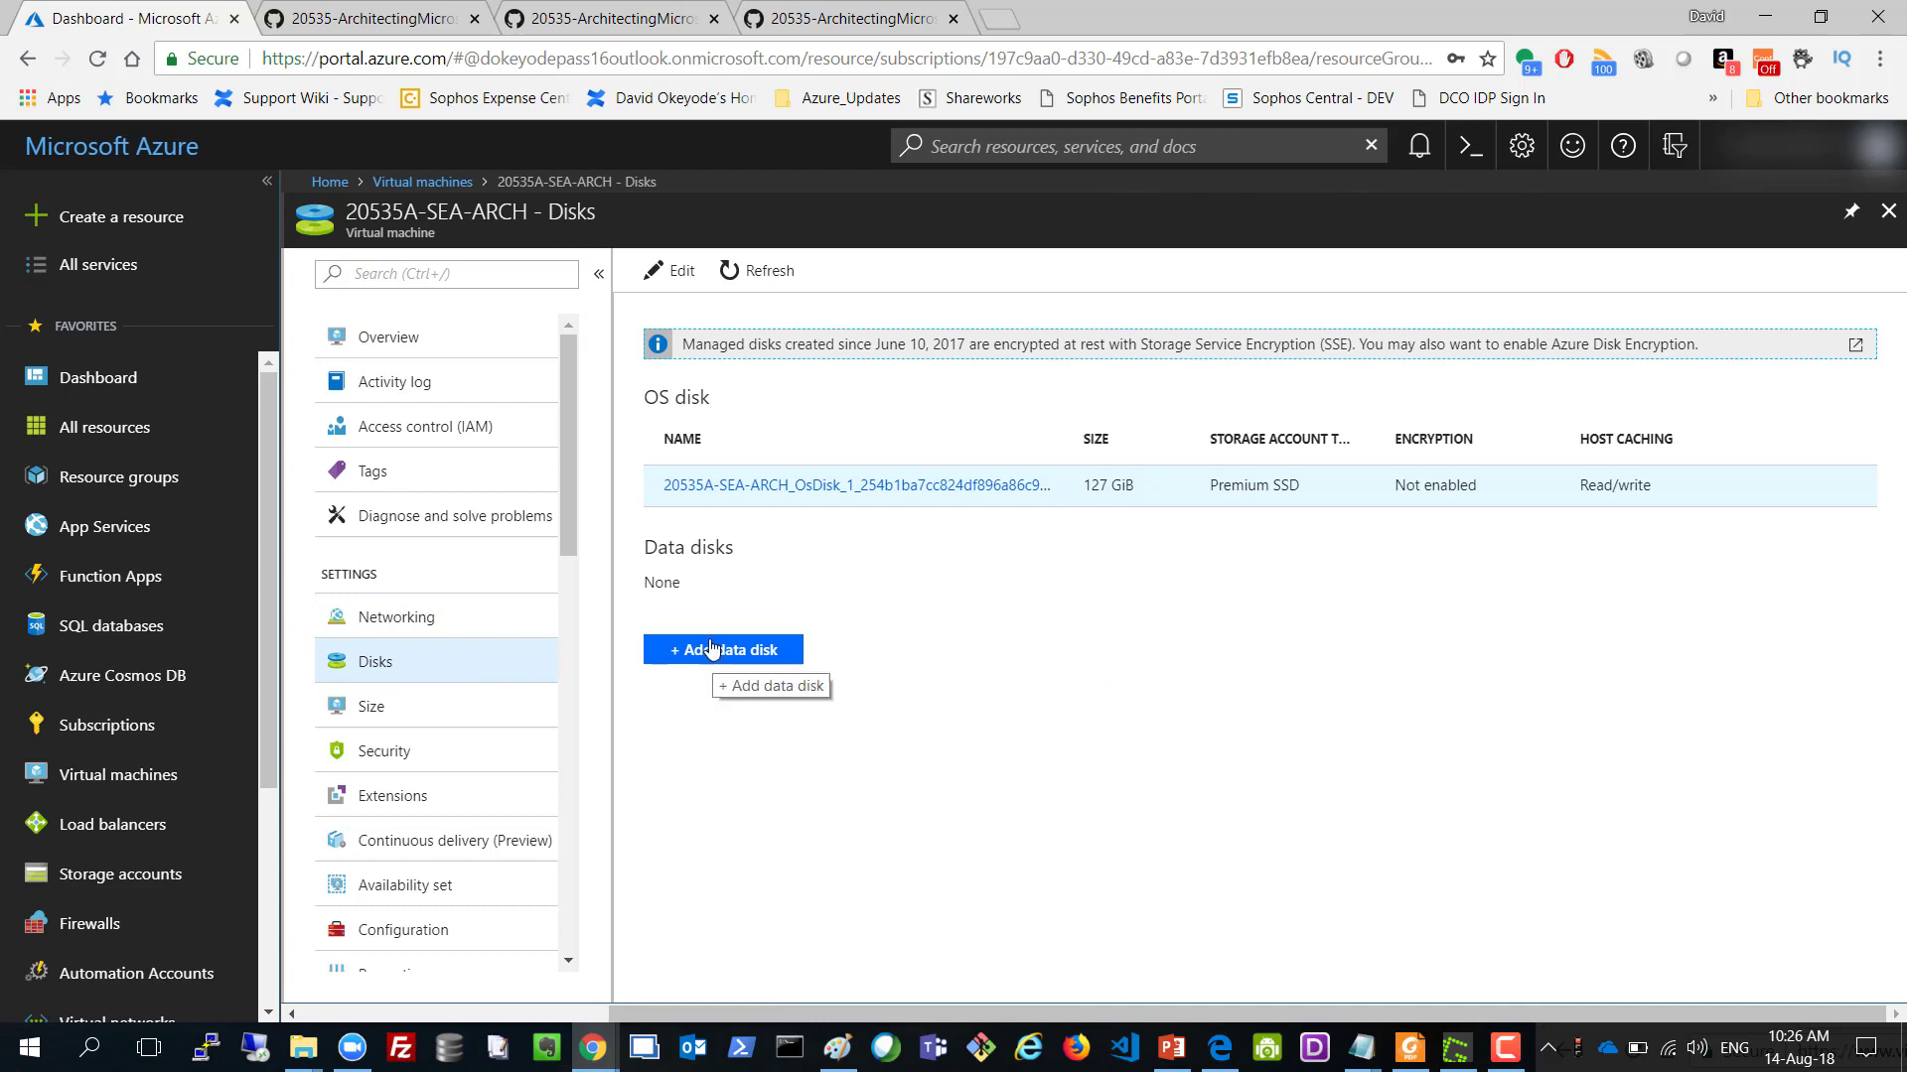
click(700, 655)
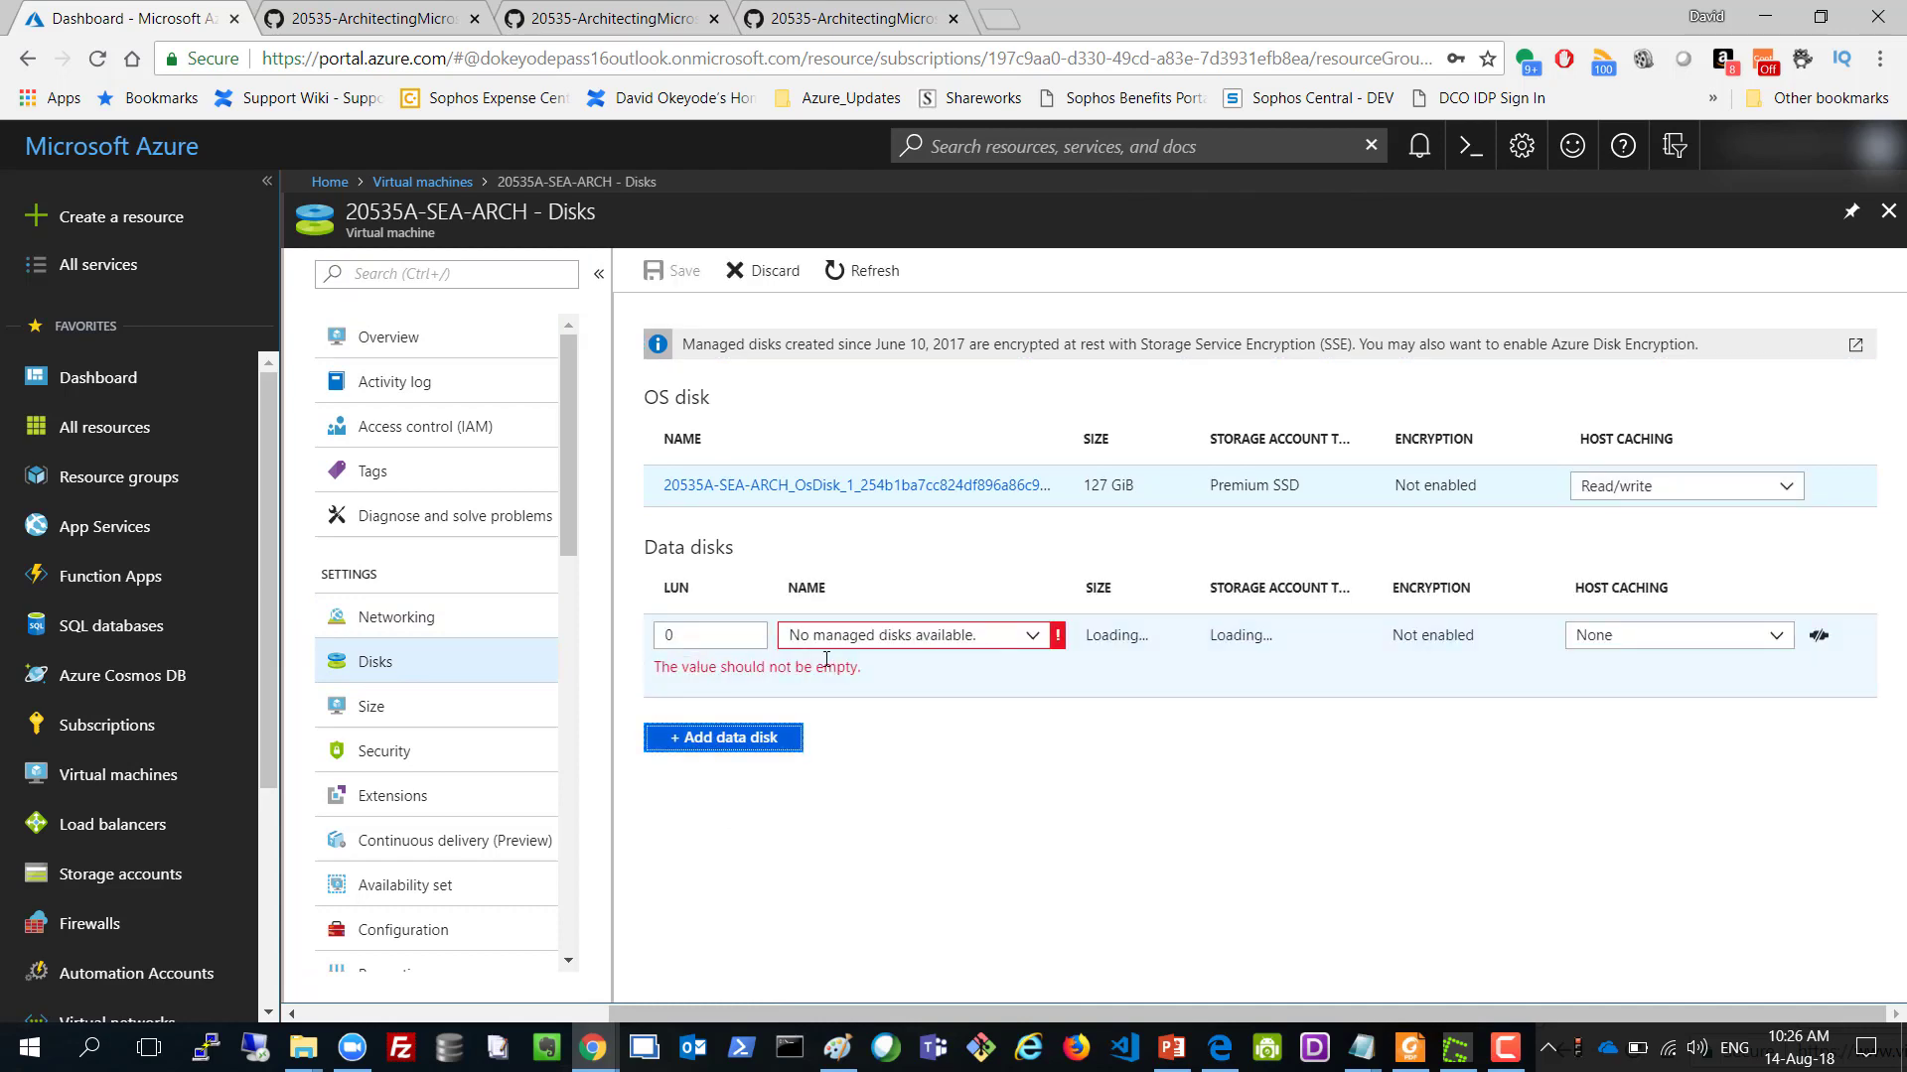
click(1034, 641)
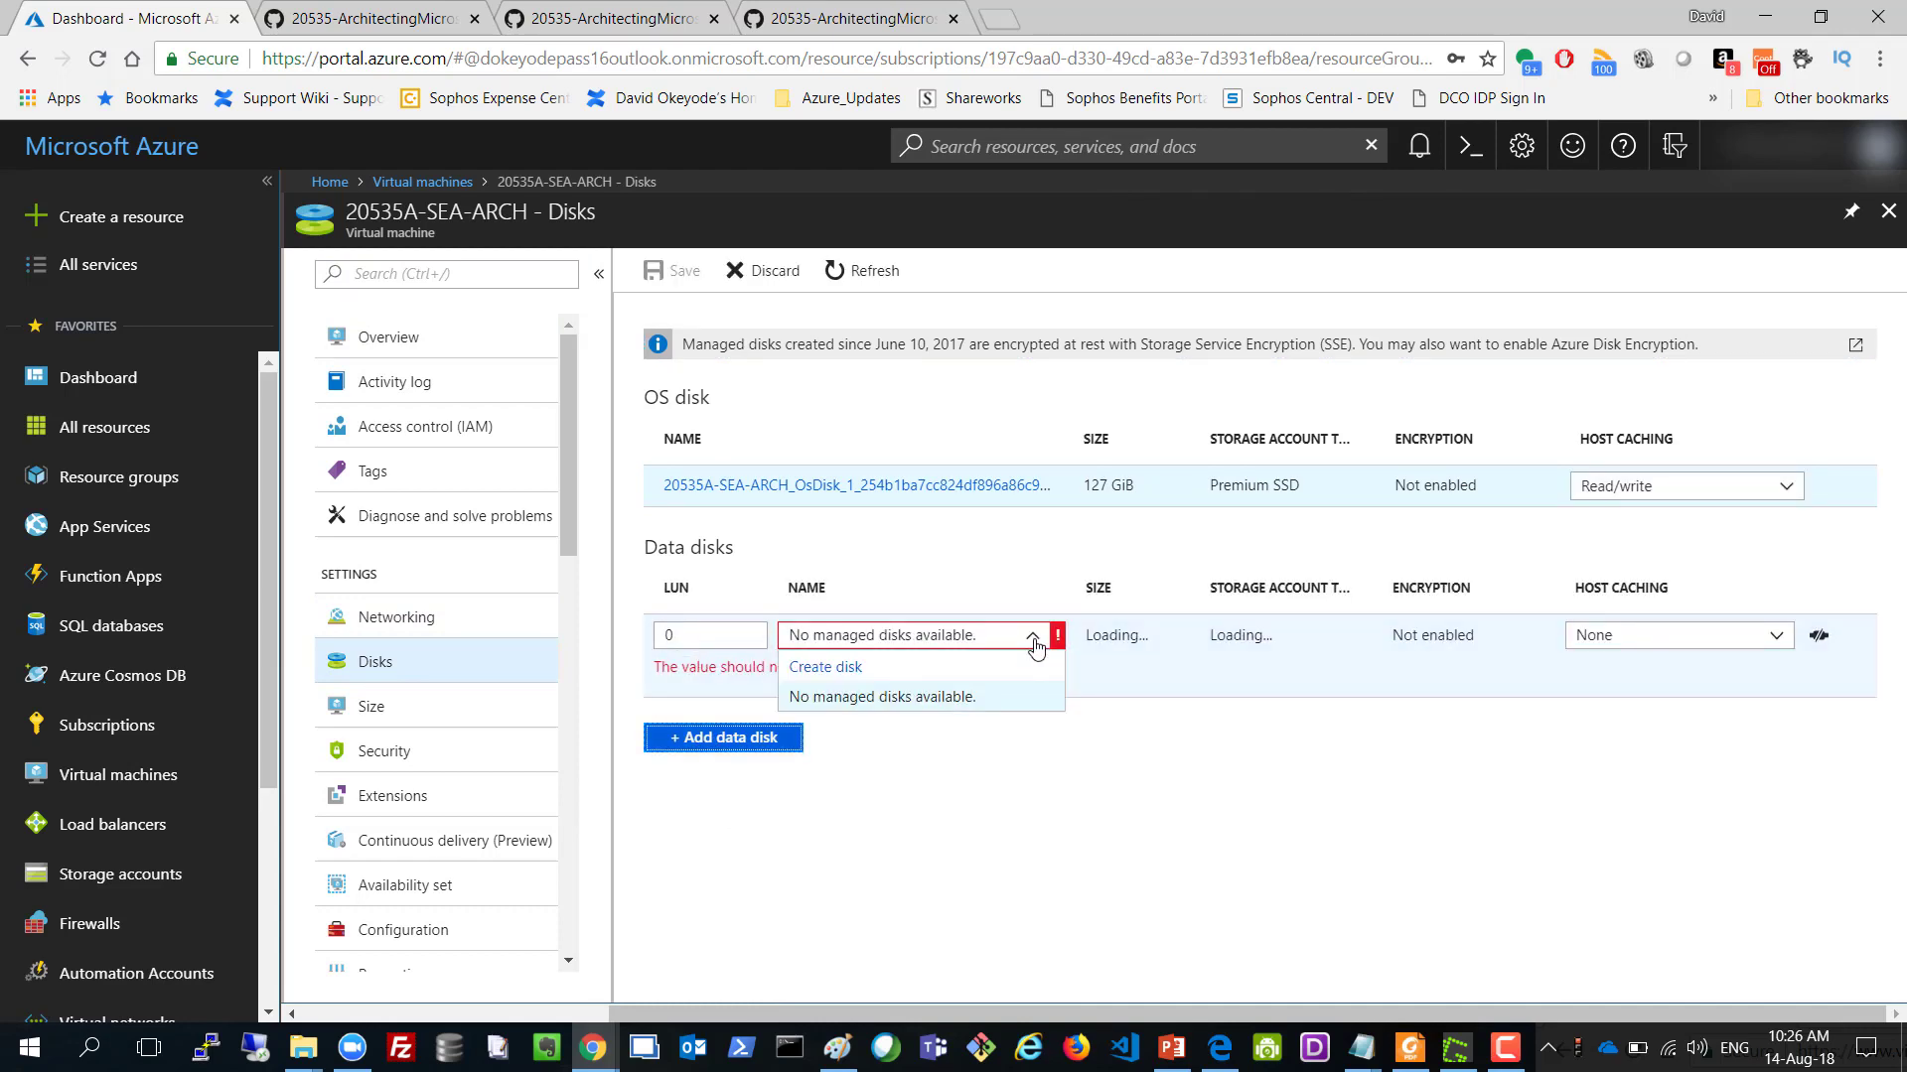
click(844, 667)
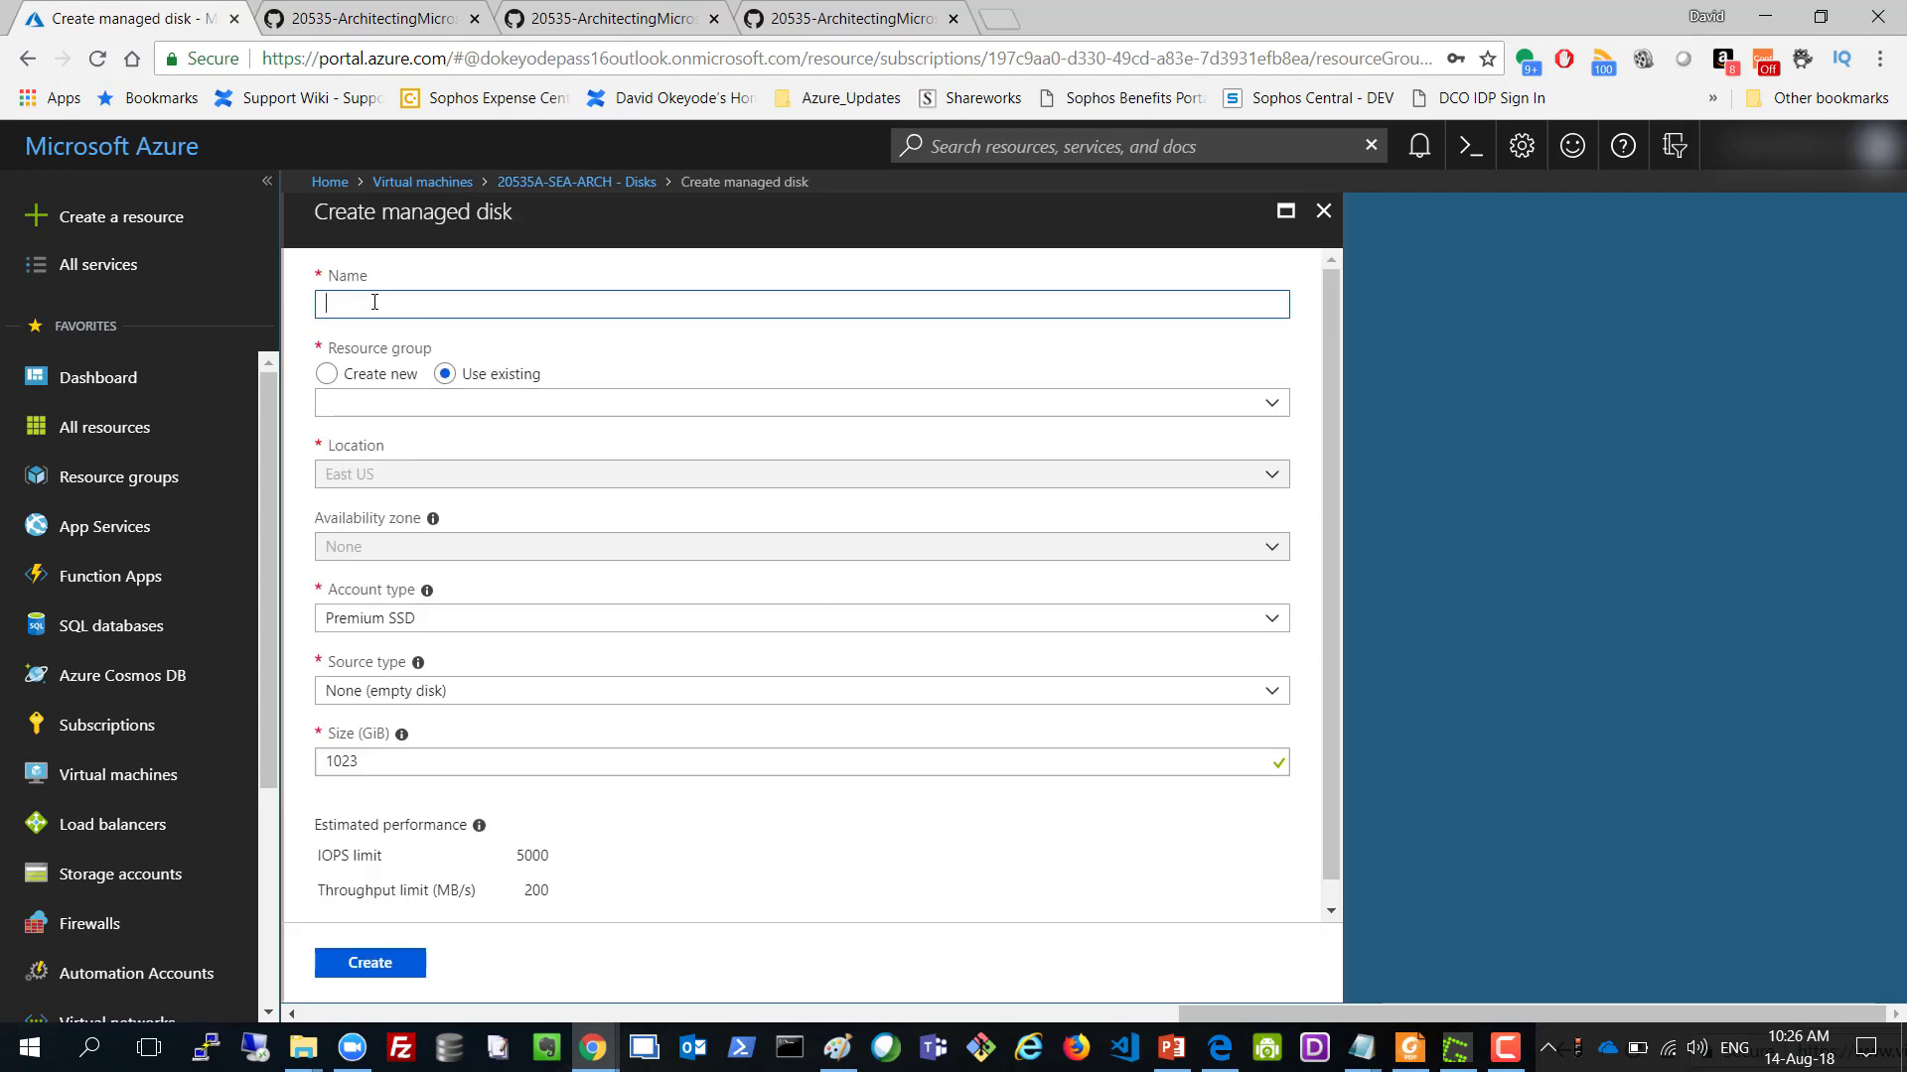
Name the disk 20535A-SEA-ARCH-data01 and place it in resource group 20535A-rg.
text(20535A-SEA-ARCH-da)
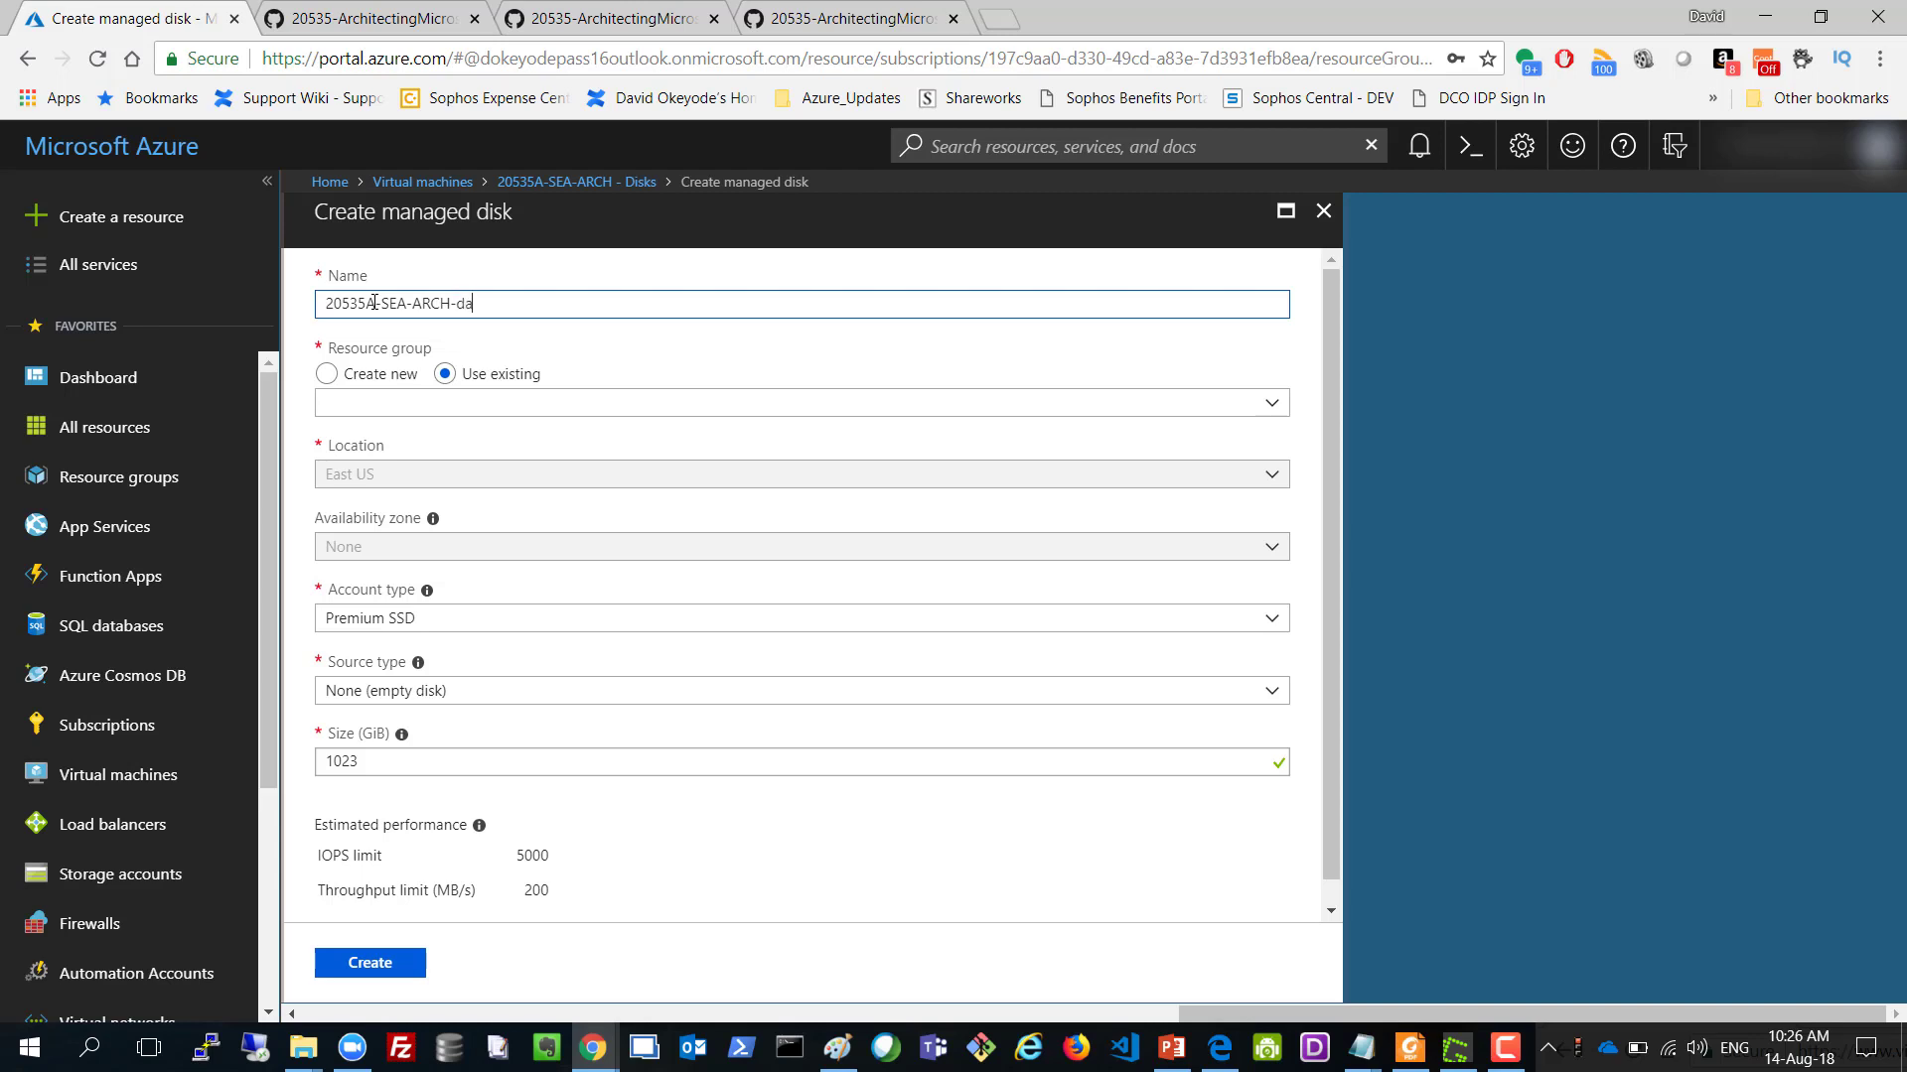
text(ta01)
click(436, 408)
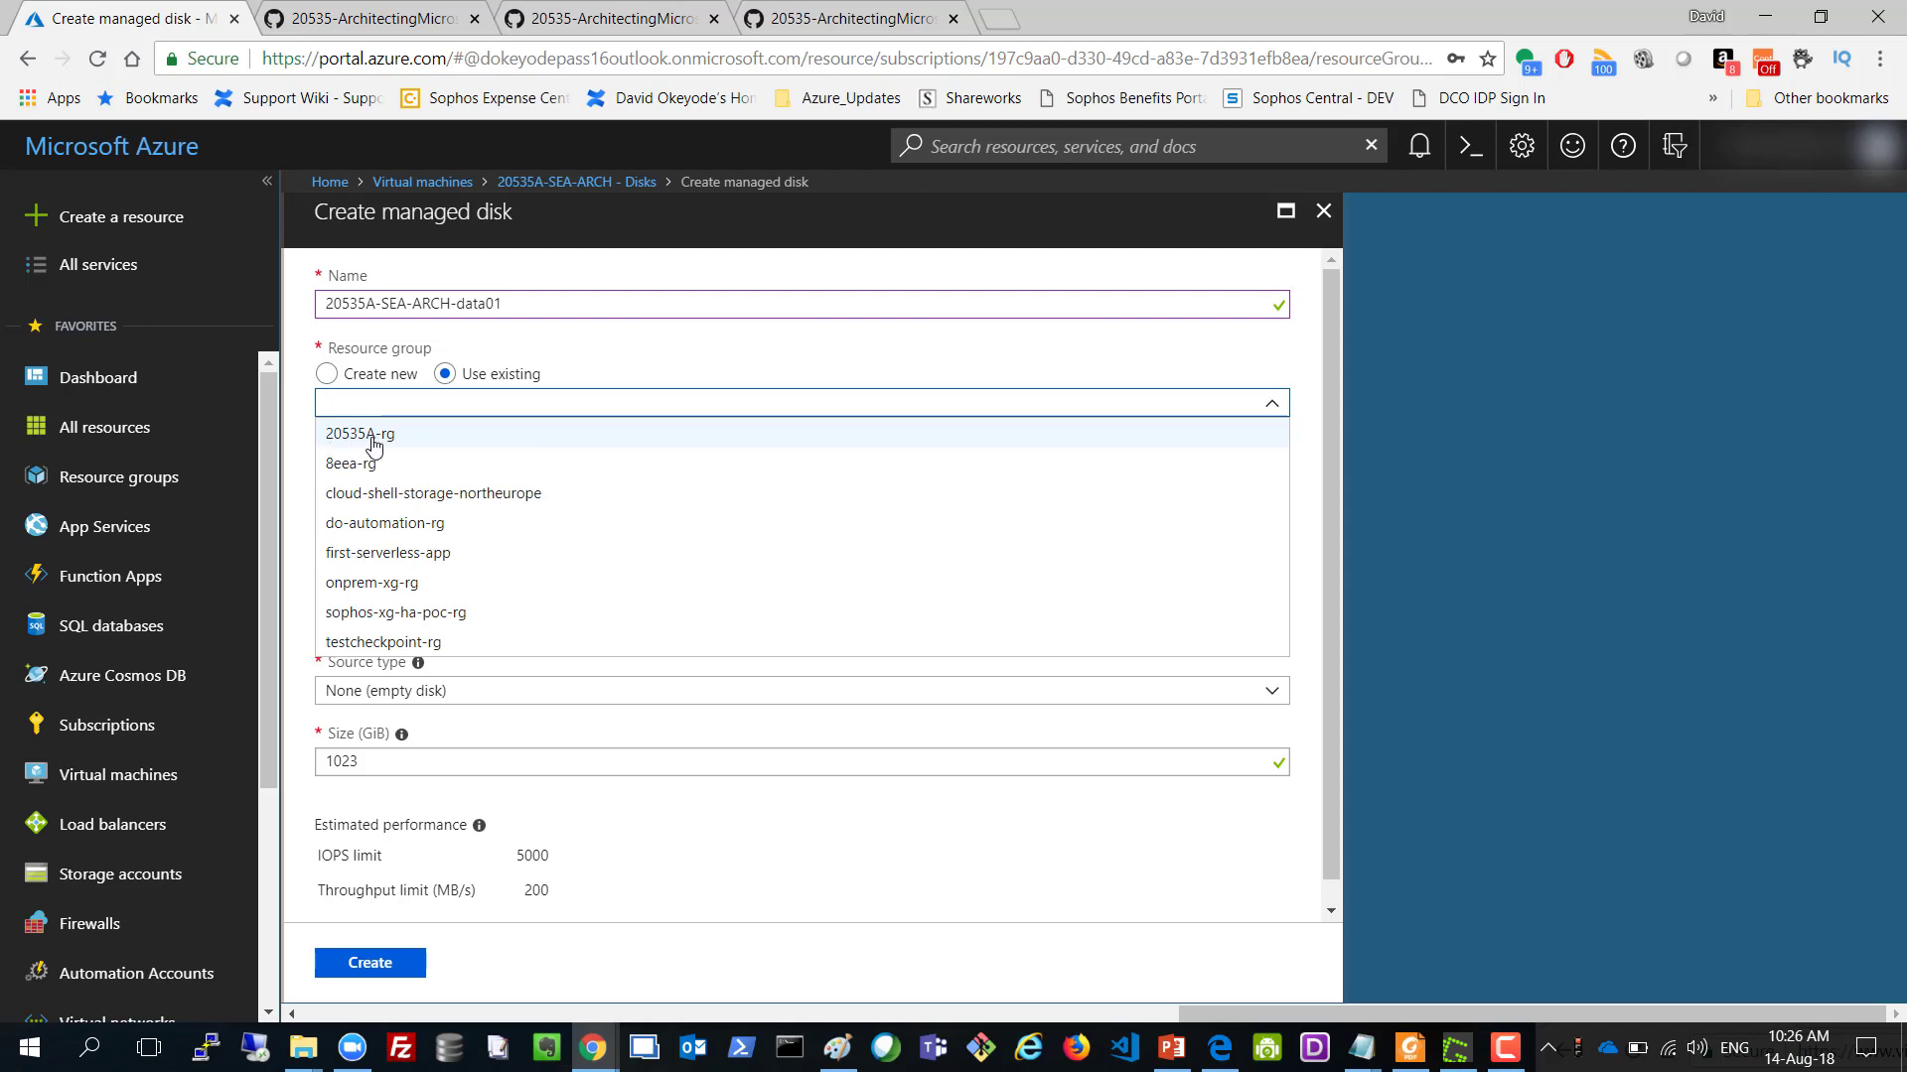
click(373, 442)
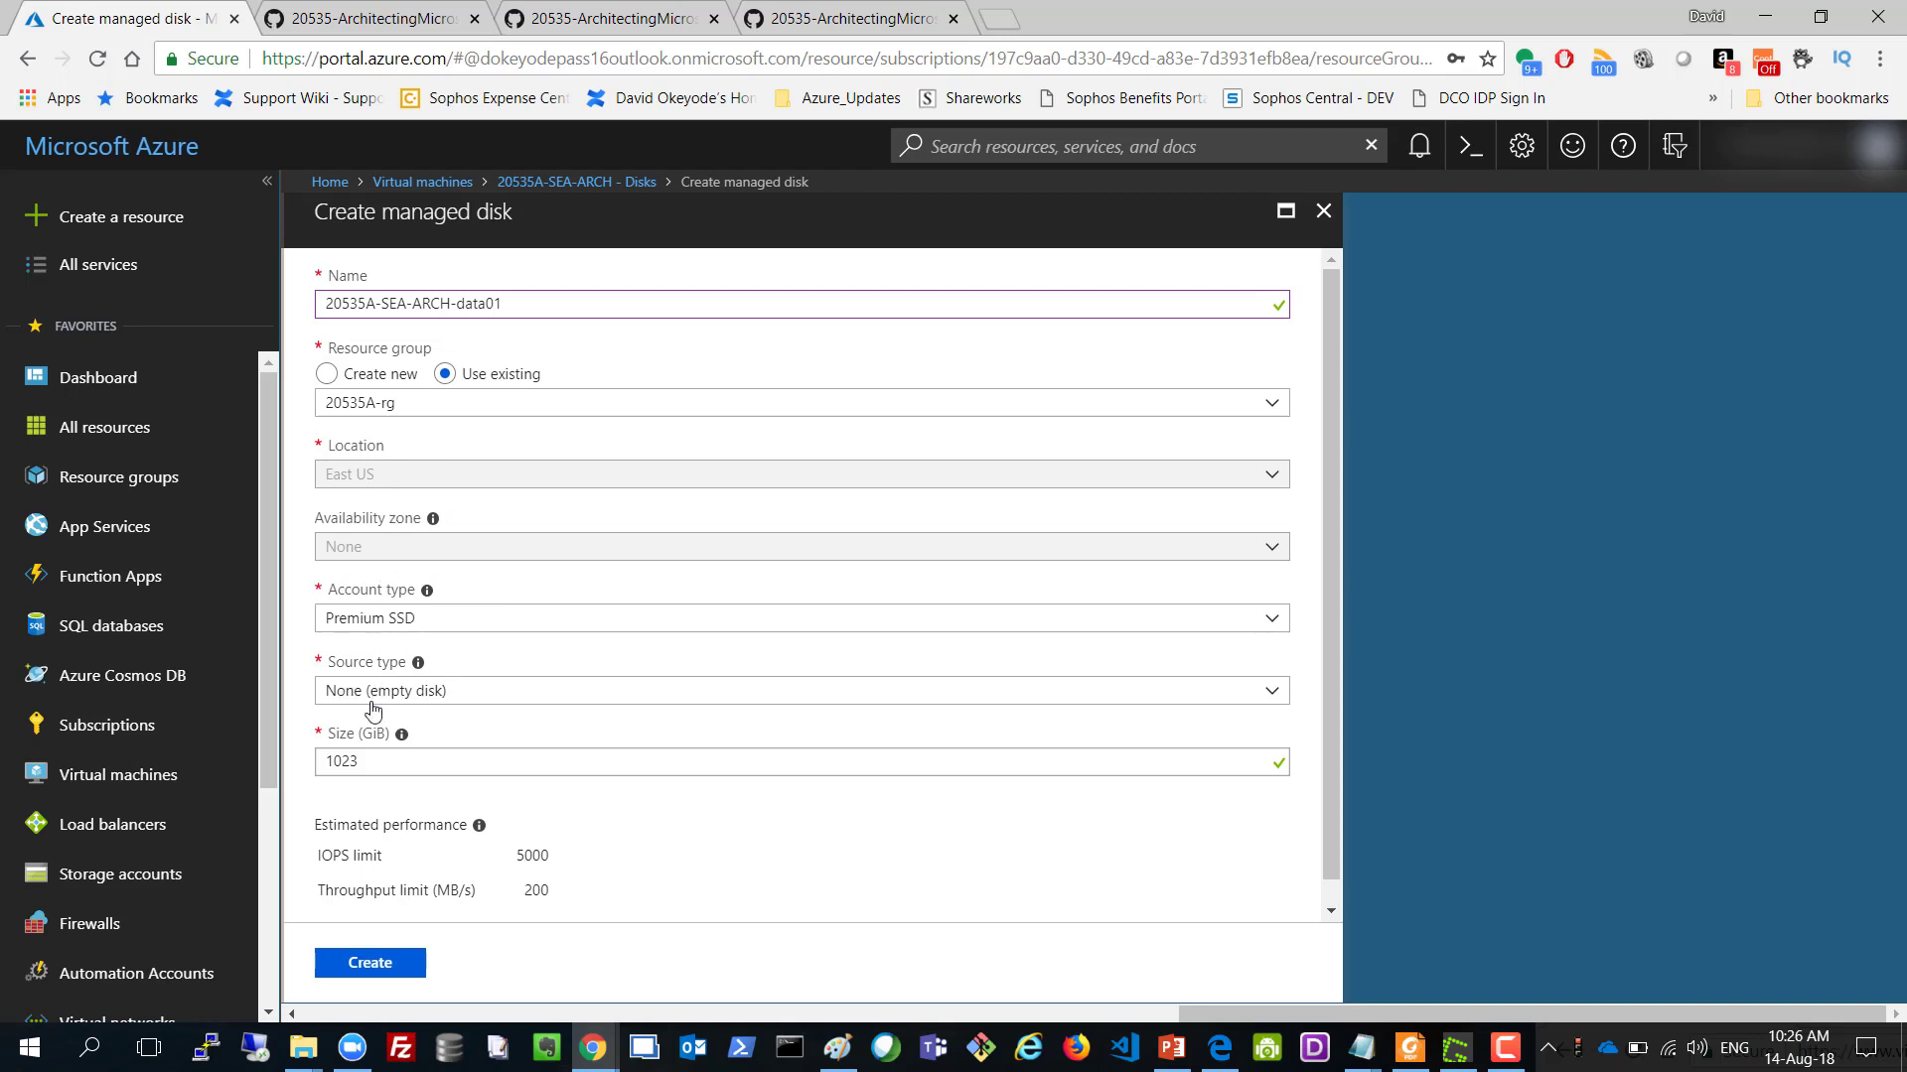
Reduce the disk size from 1023 to 102 GiB and create the managed disk.
click(364, 761)
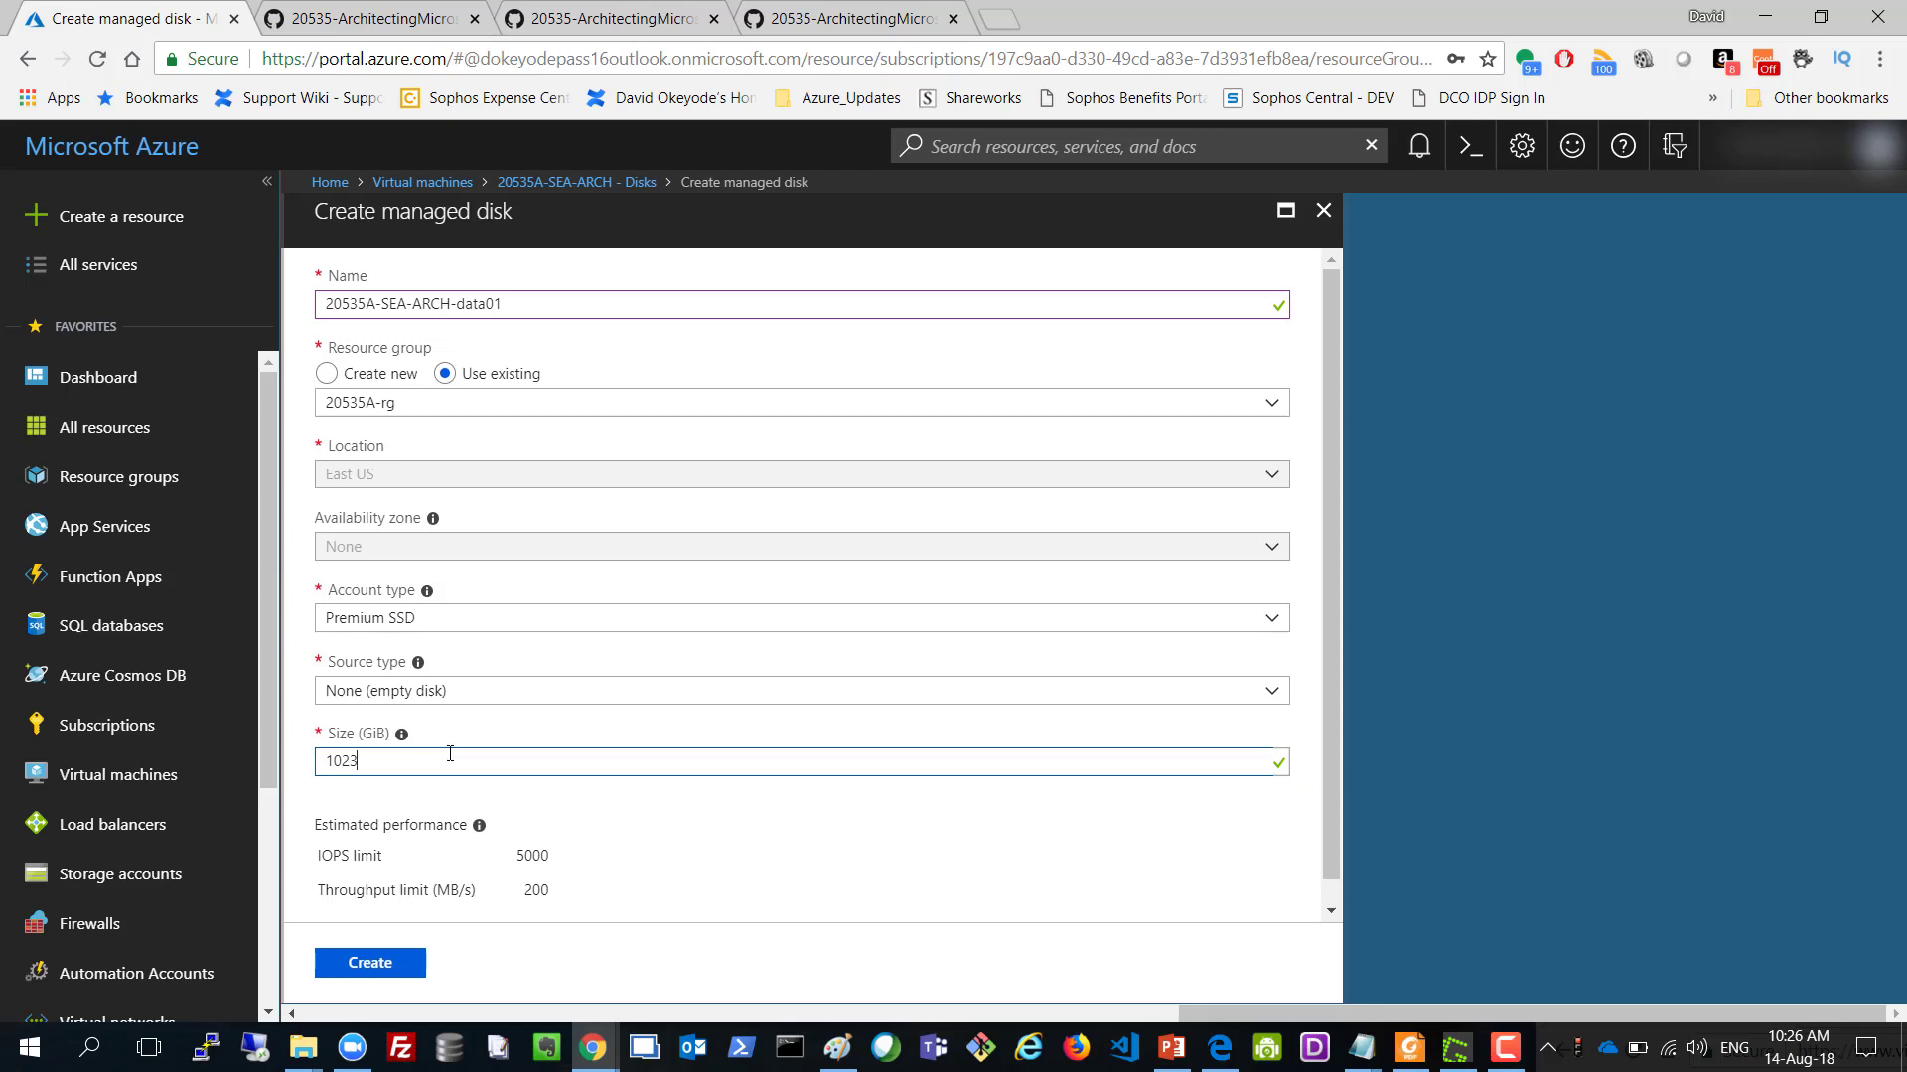
drag(366, 761, 266, 754)
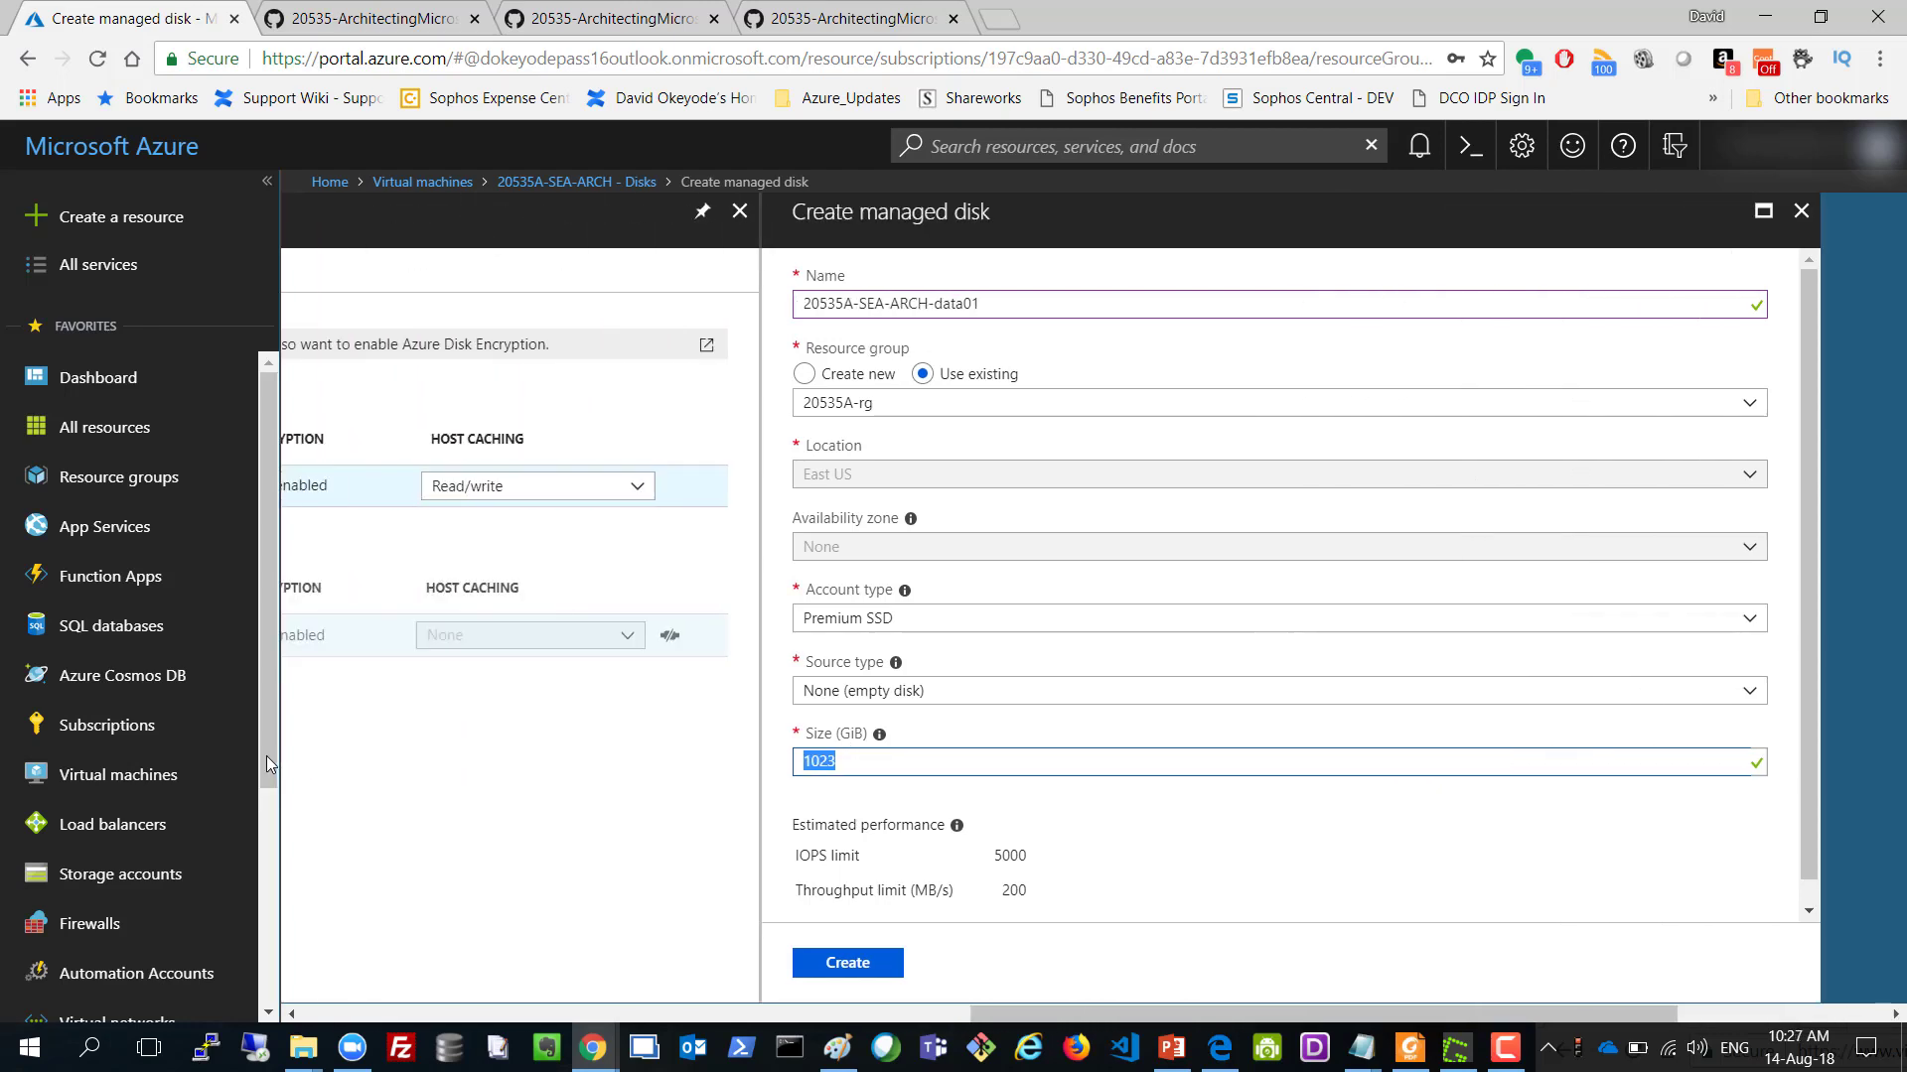
drag(915, 1018, 1090, 1011)
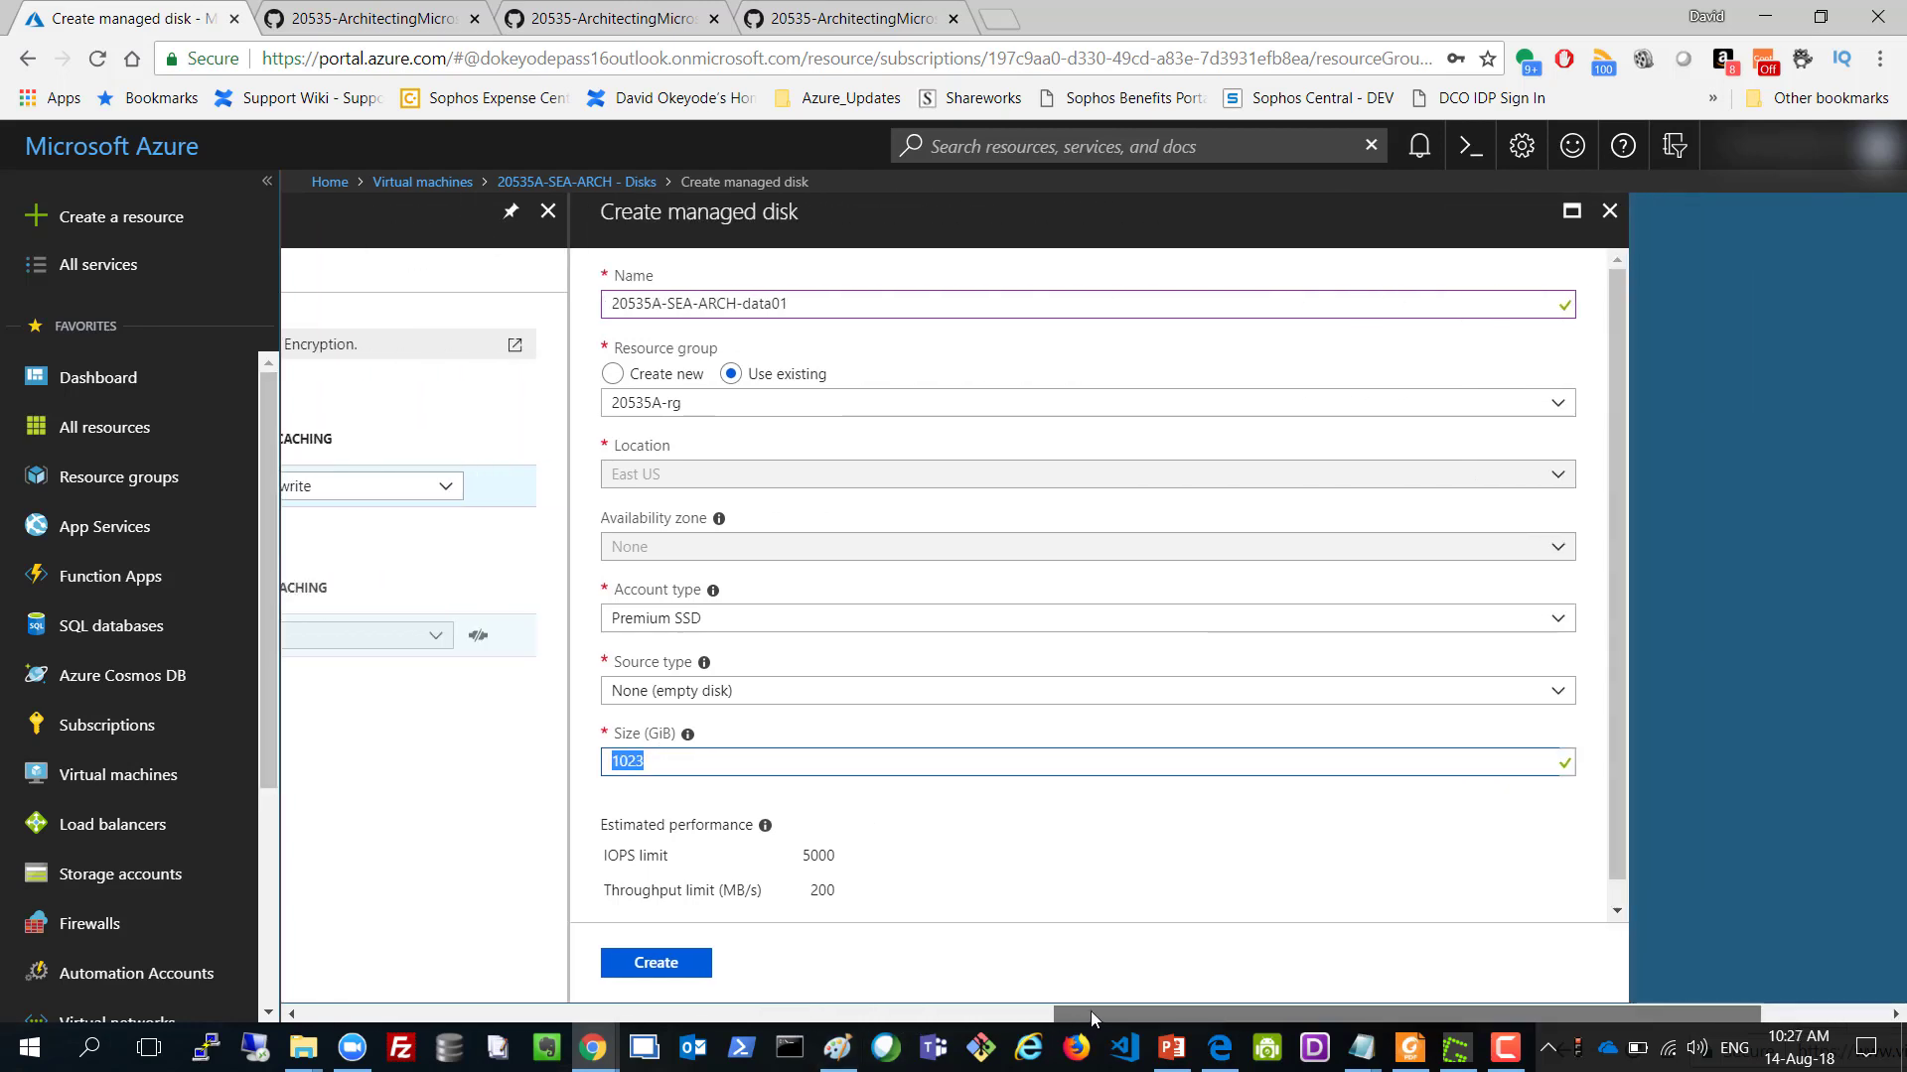
click(596, 765)
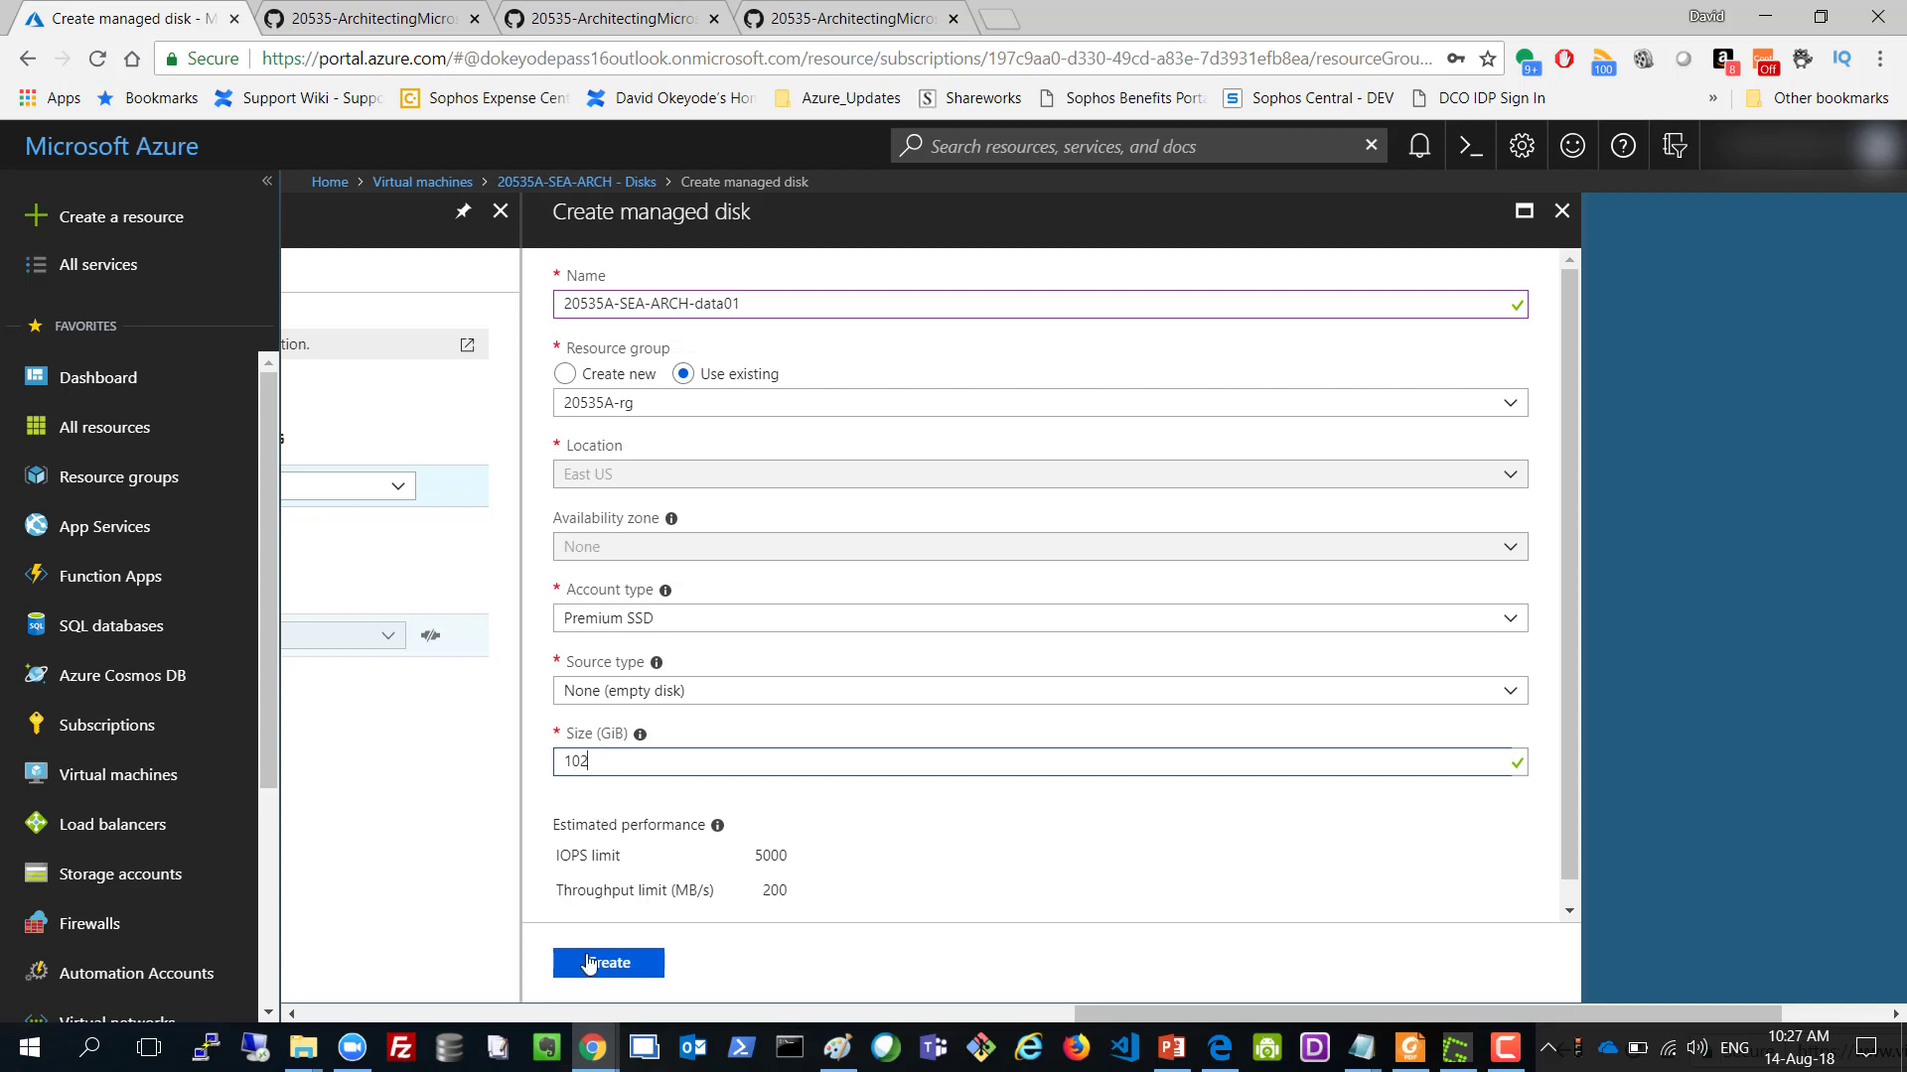
click(593, 965)
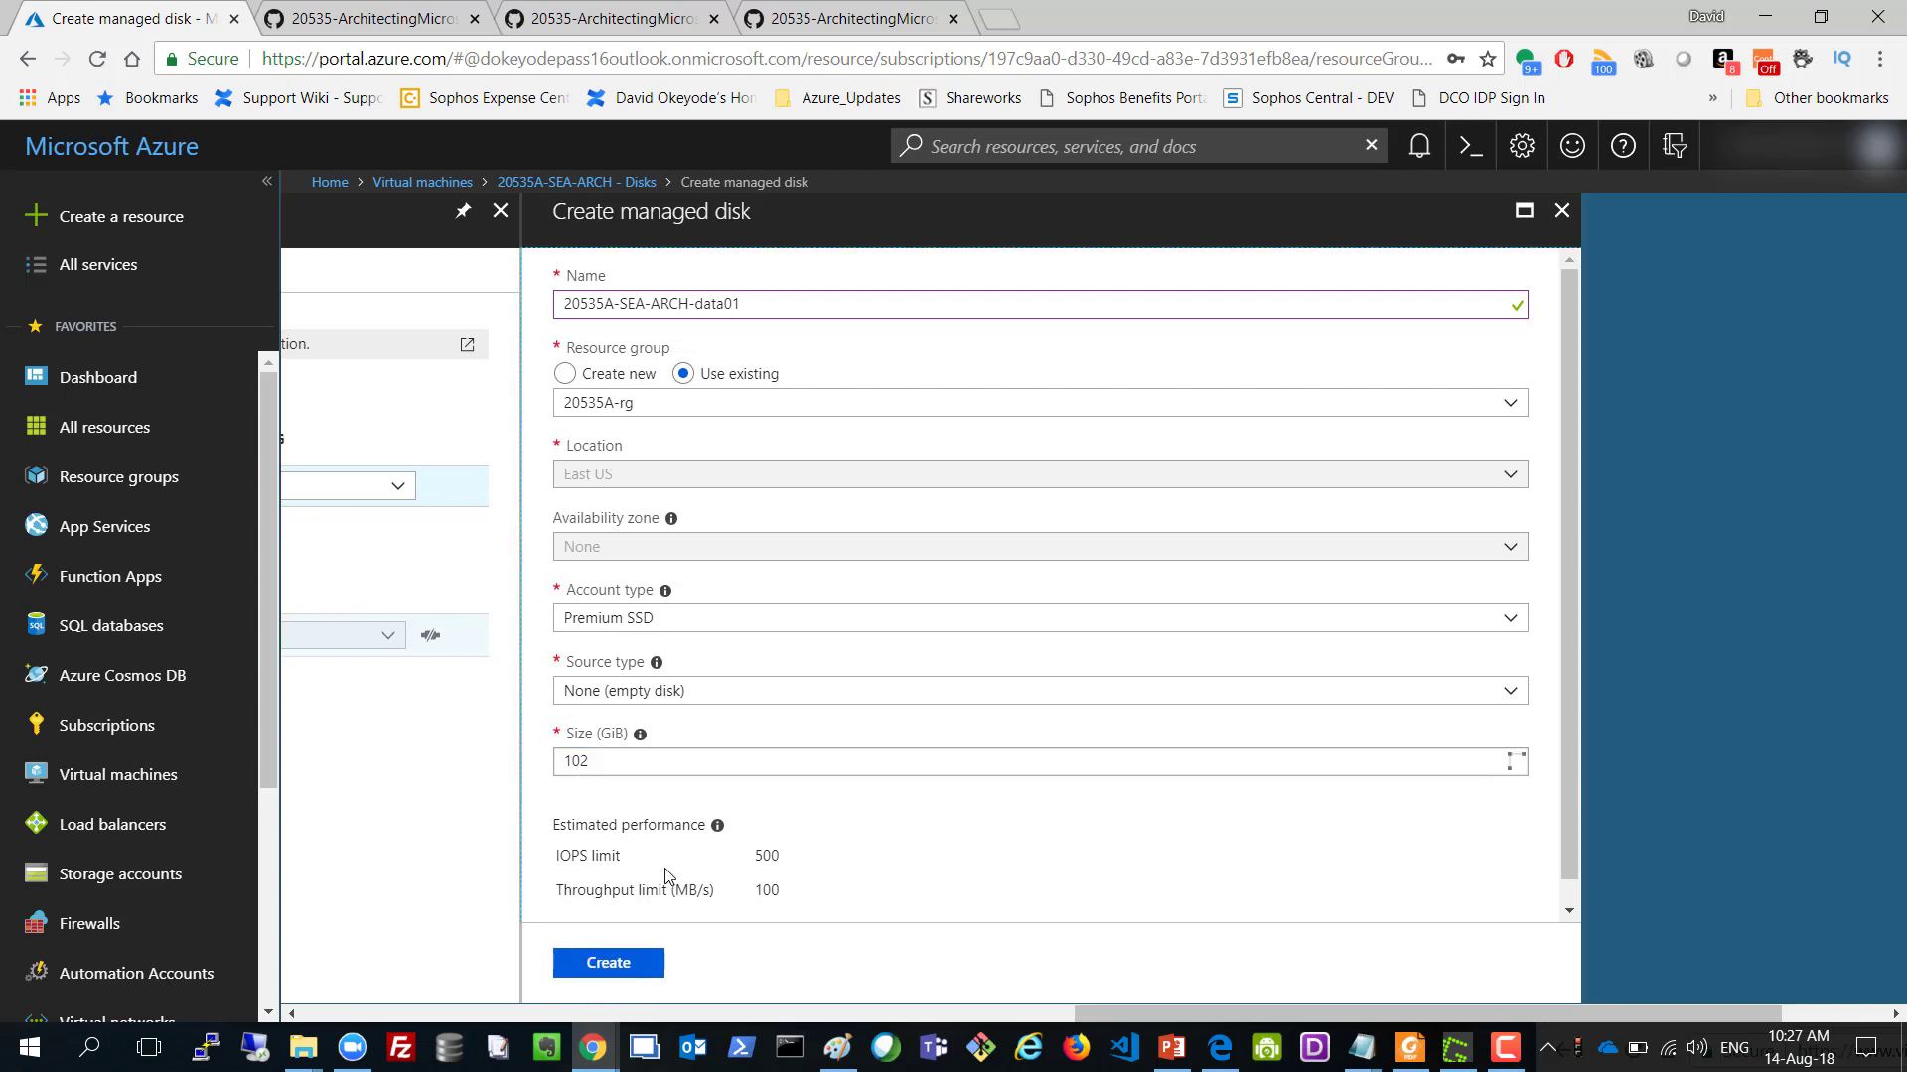
click(633, 971)
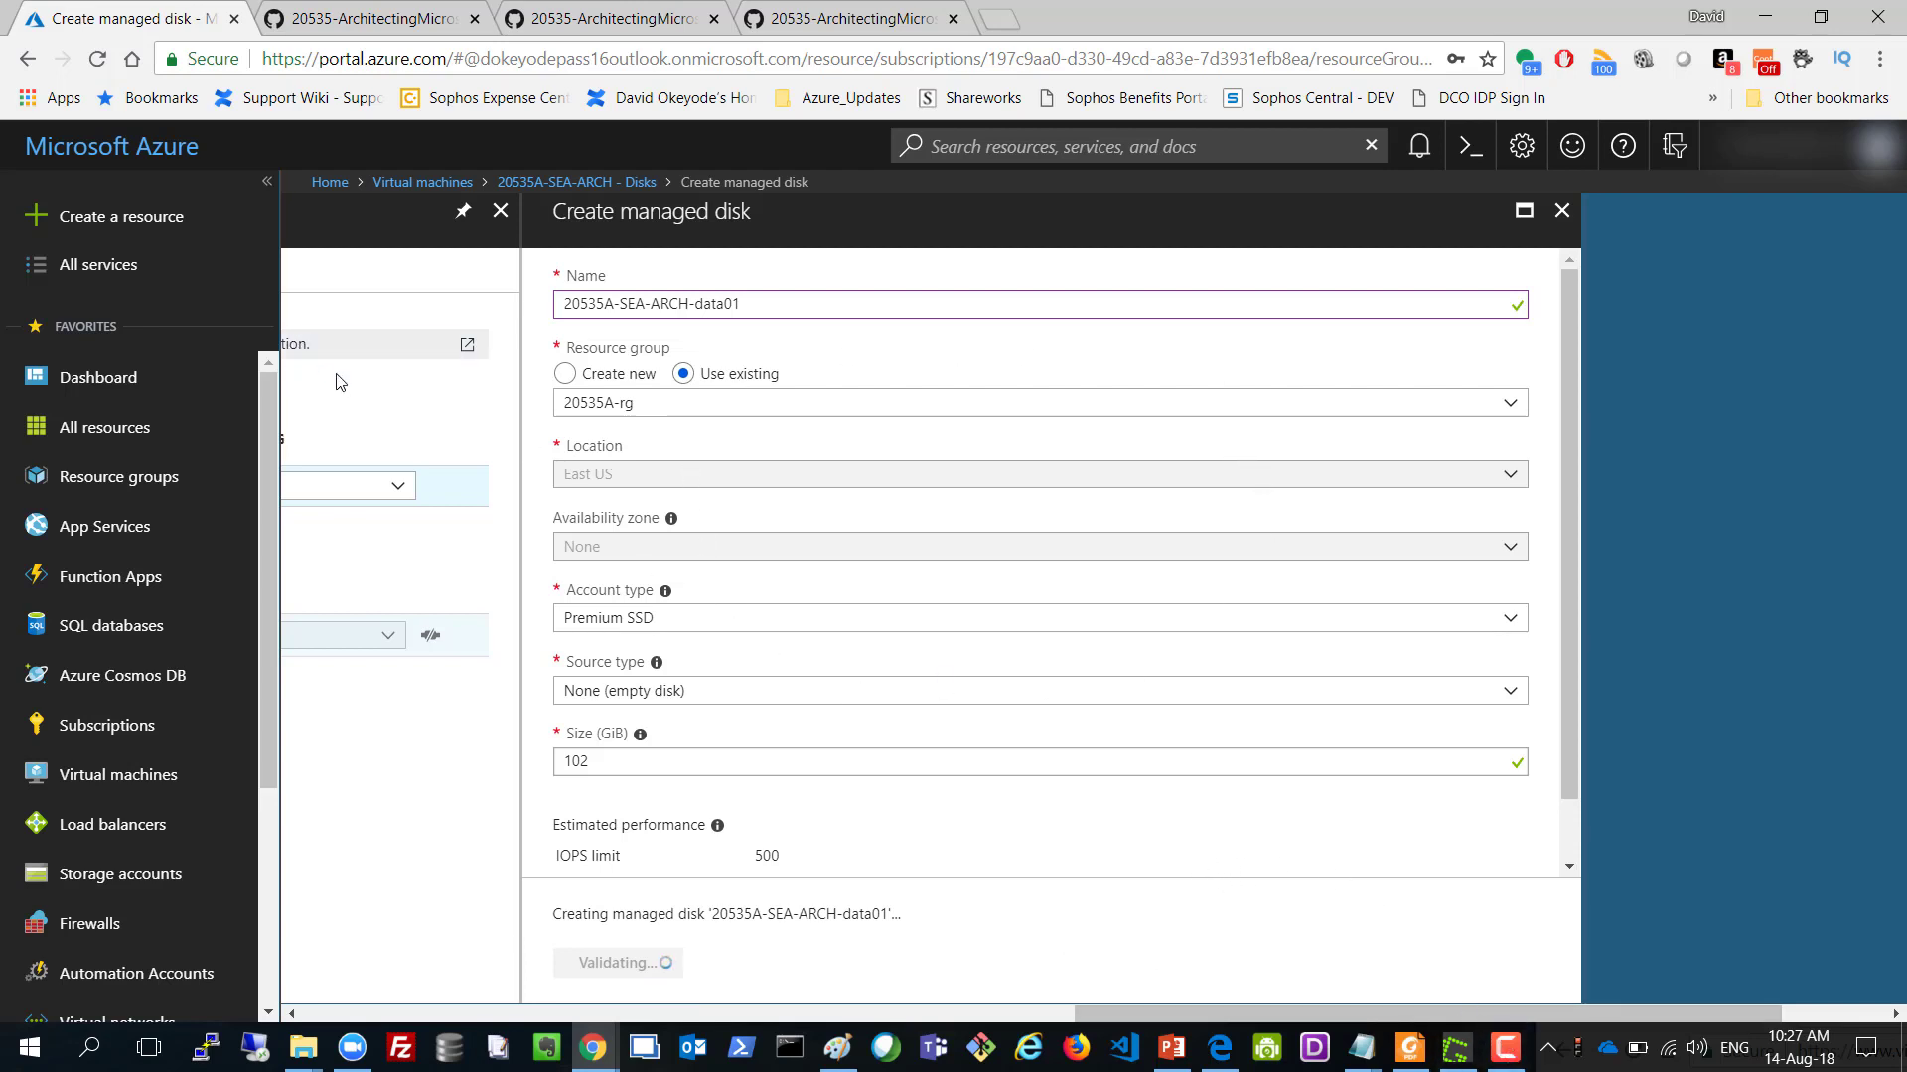
mouse_move(1509, 1057)
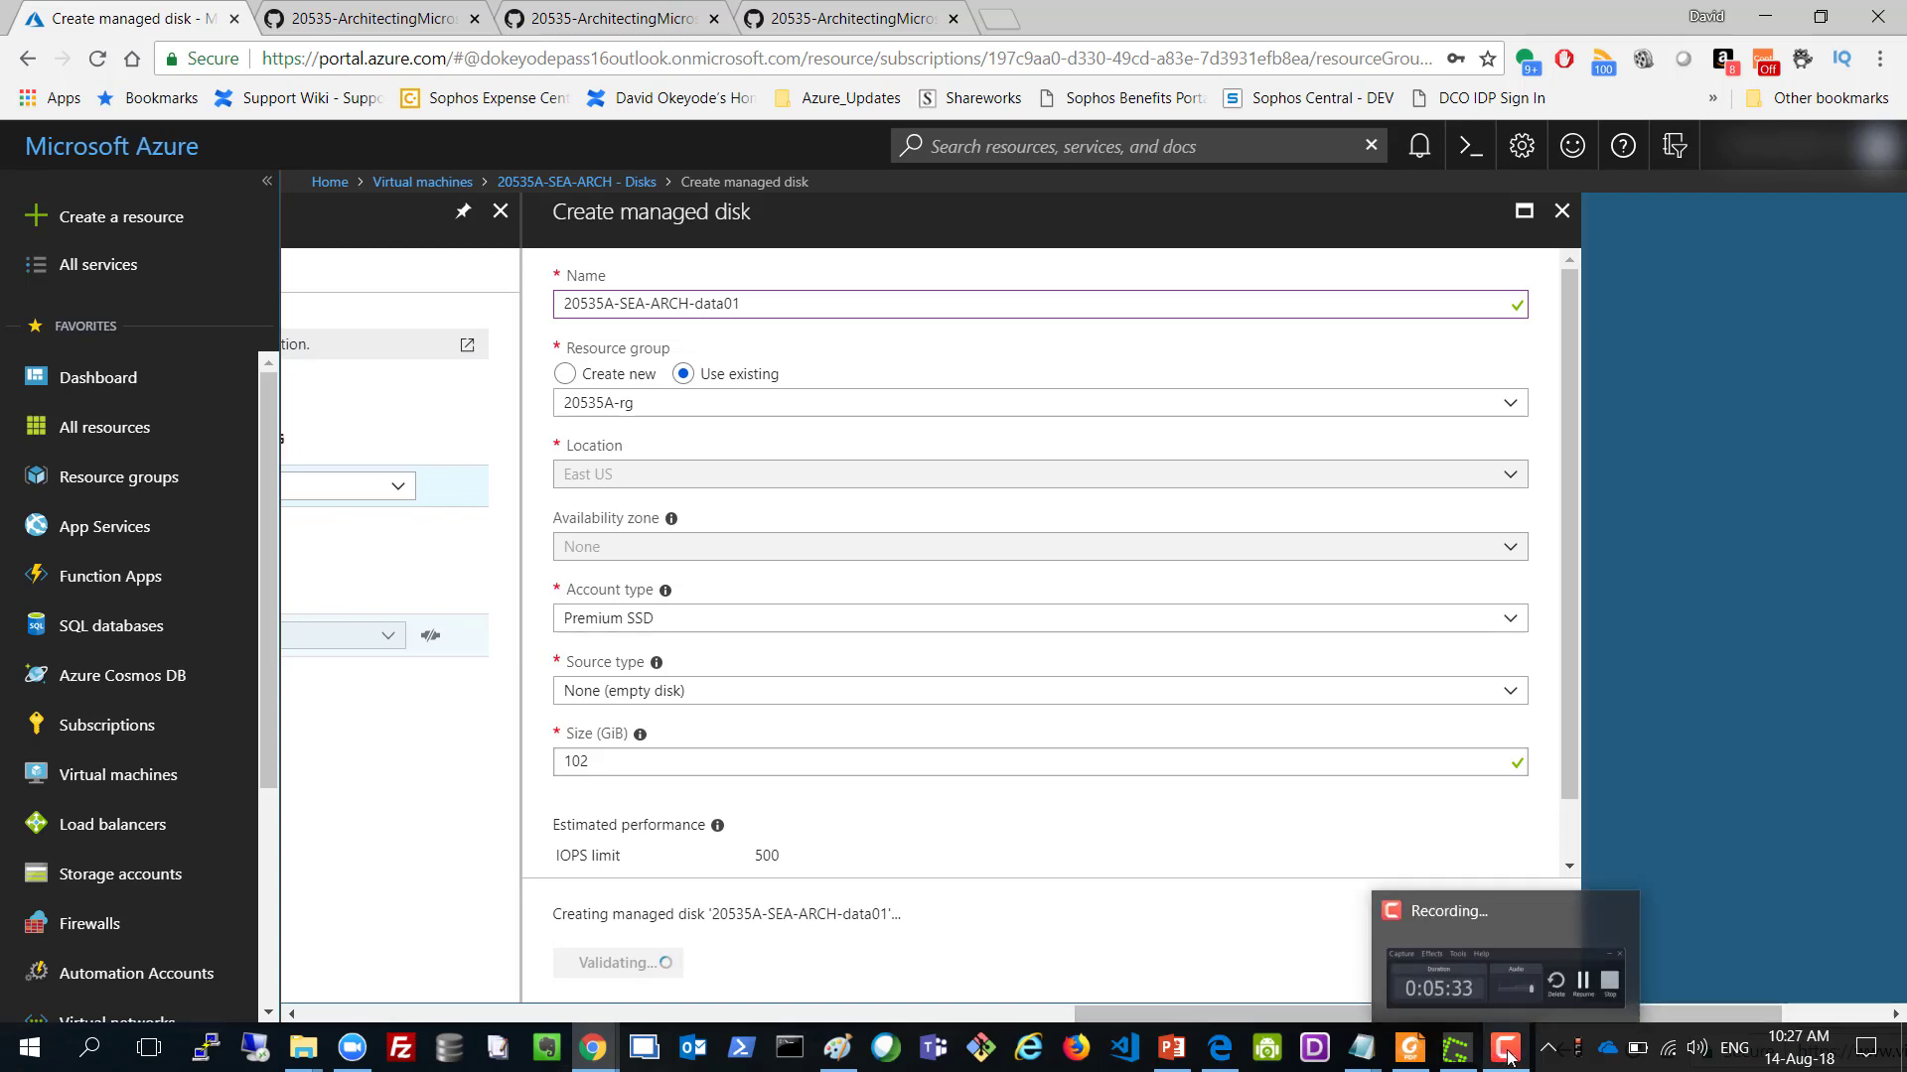
click(1512, 944)
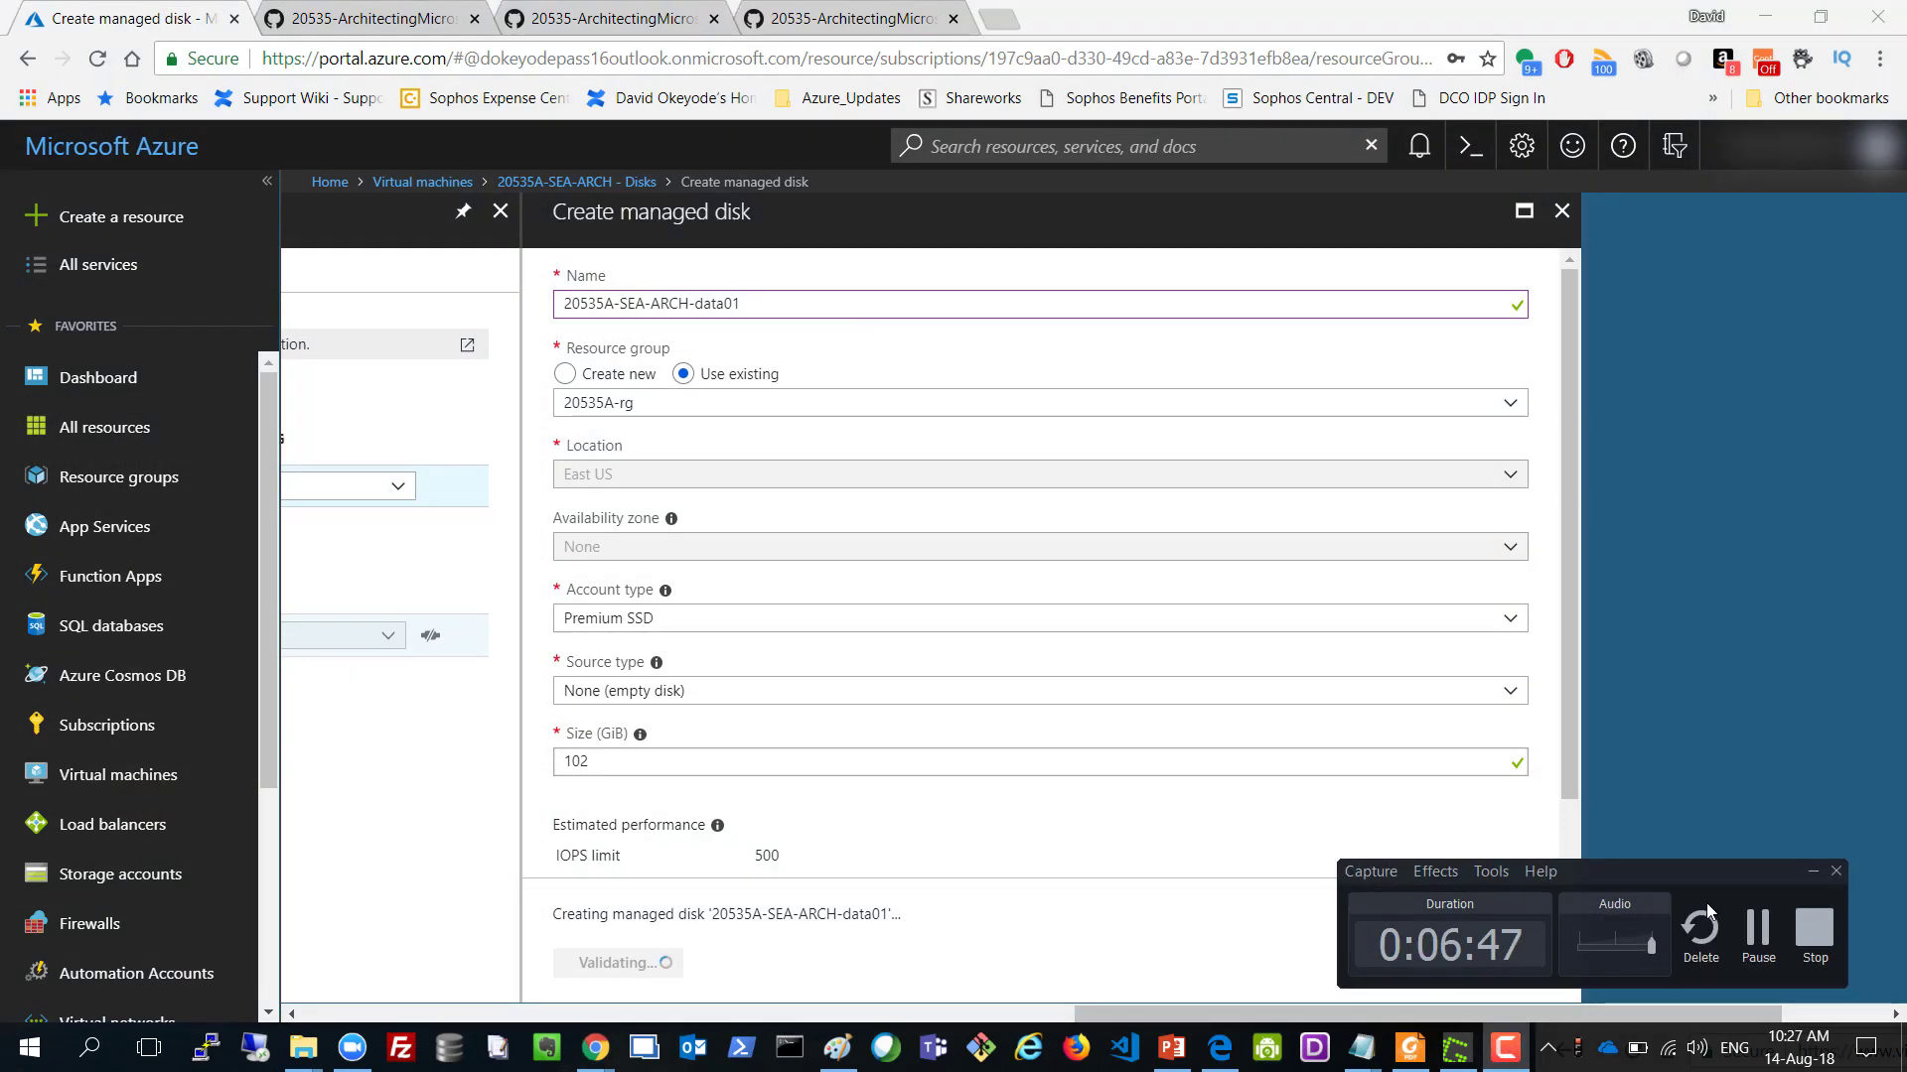
click(1756, 943)
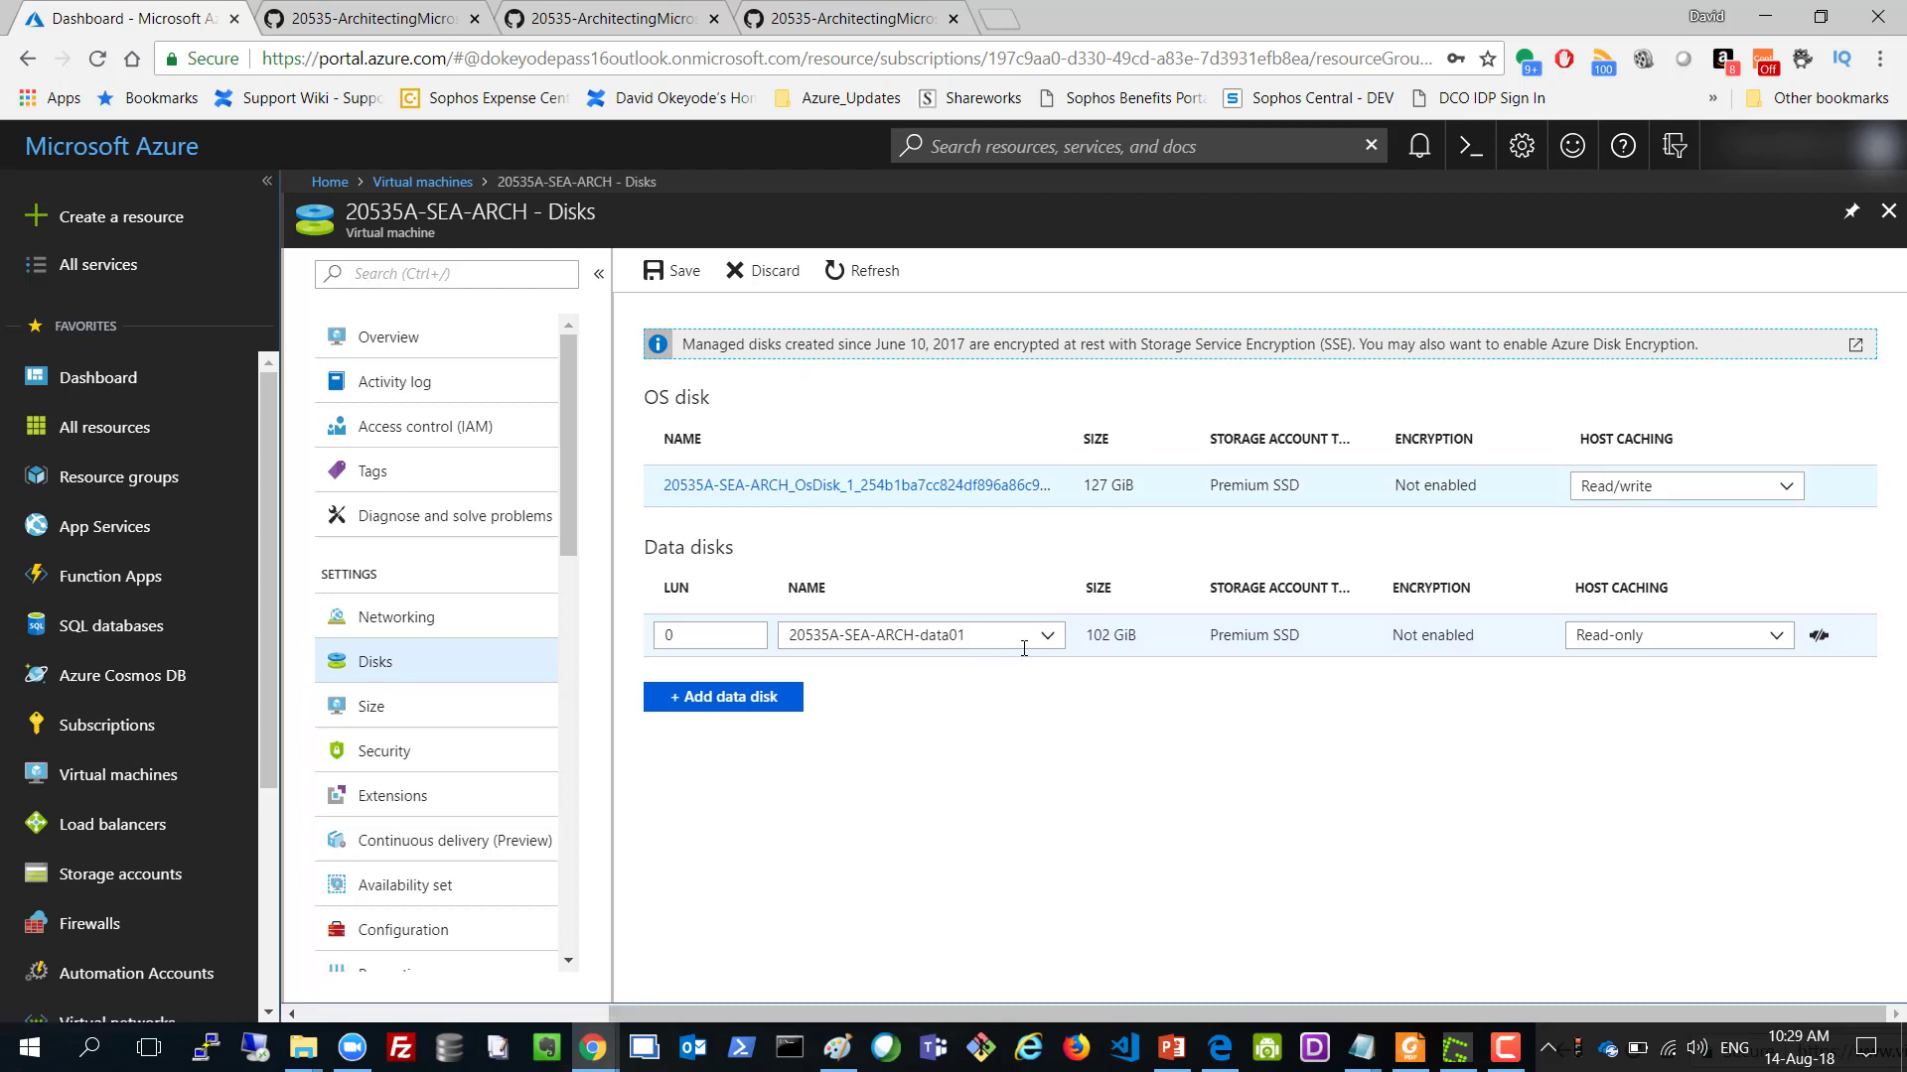
Save the new data disk on the VM, copy public IP 23.96.9.222, and launch Remote Desktop Connection.
click(677, 272)
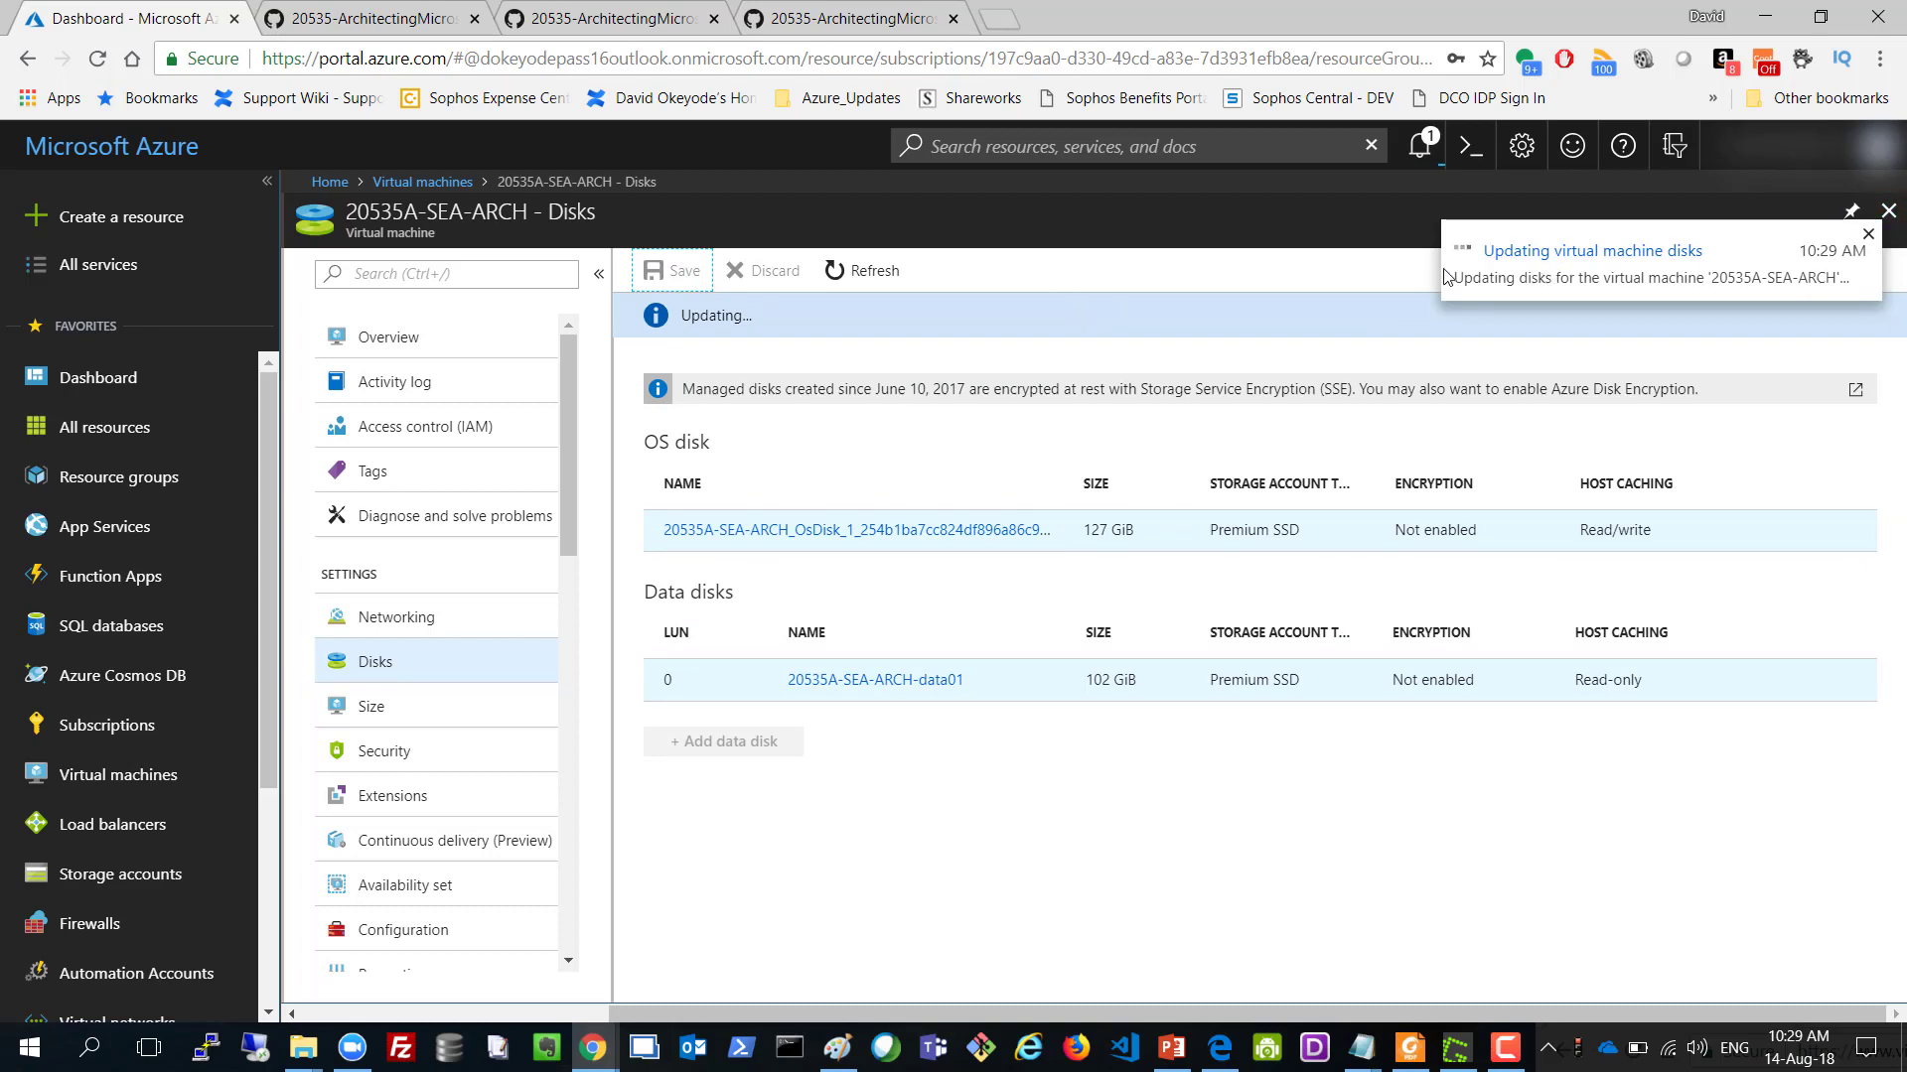
click(387, 338)
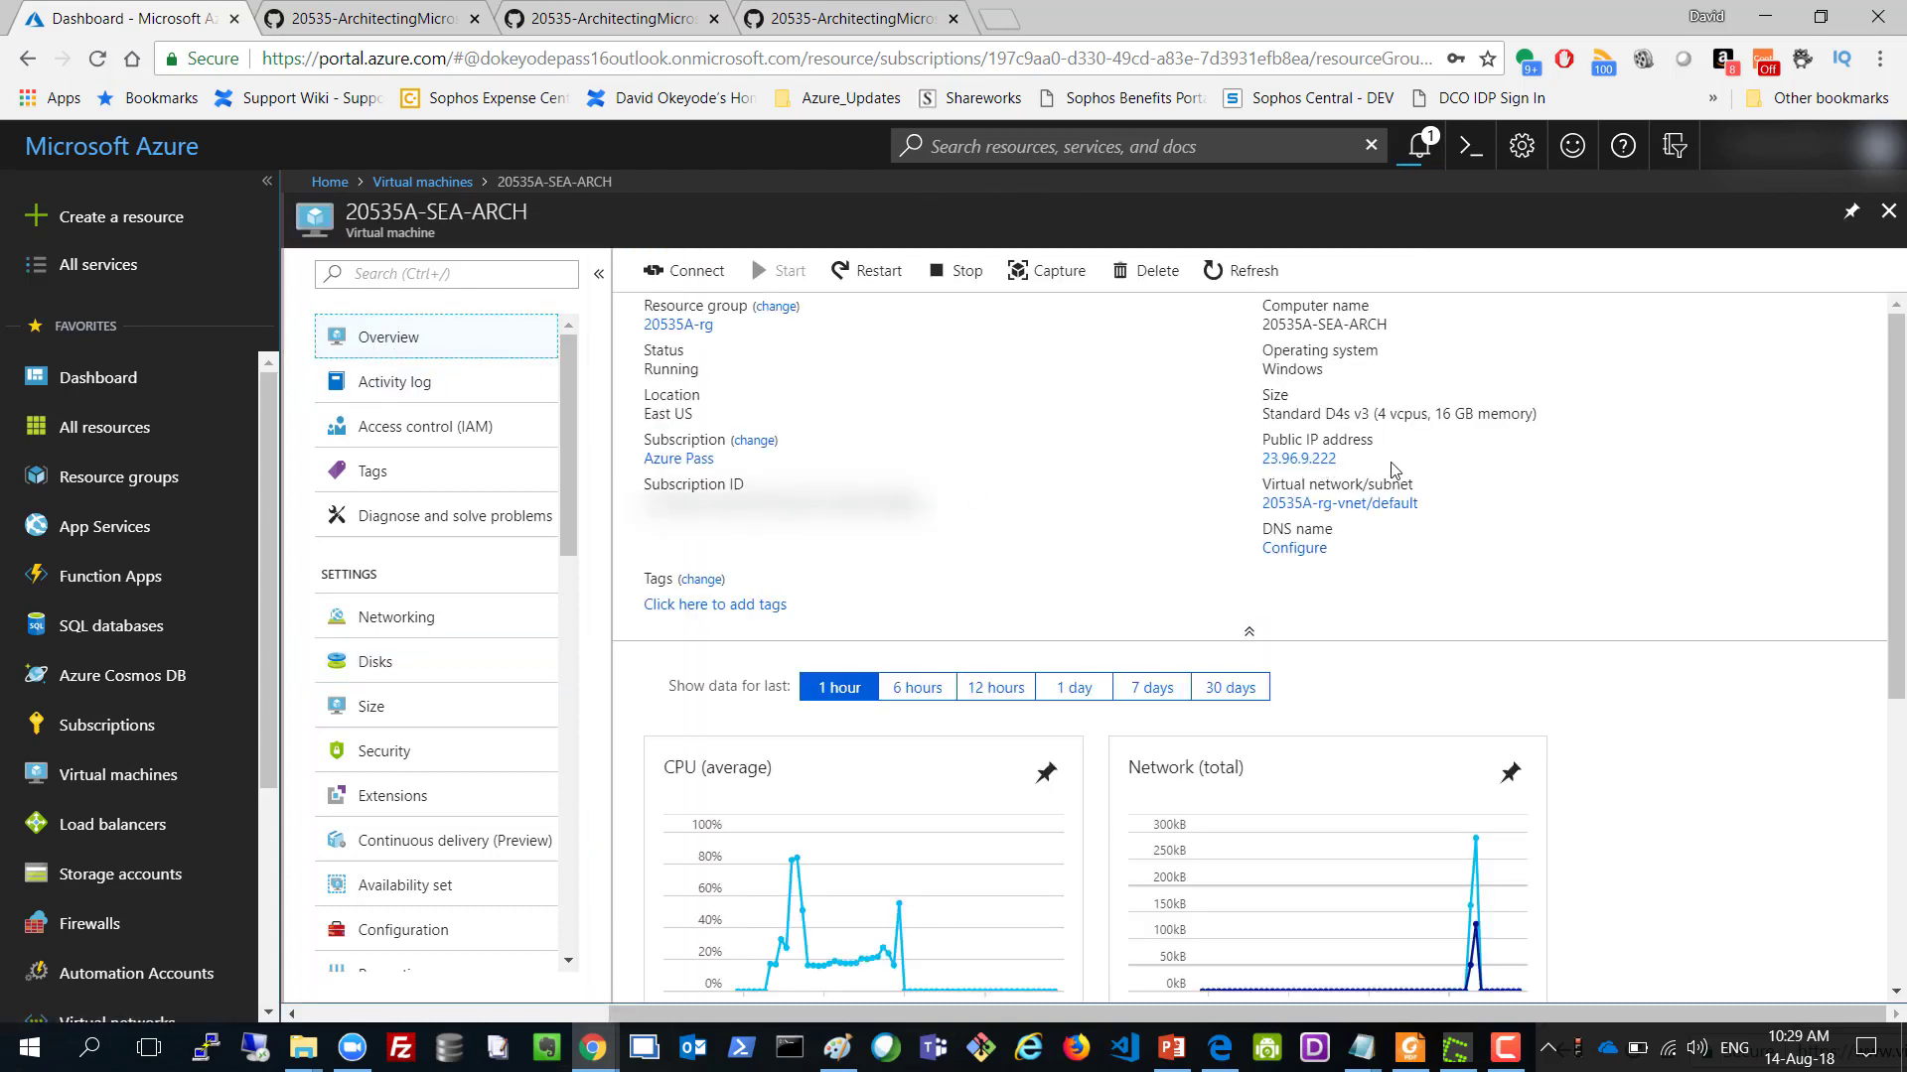
click(1349, 459)
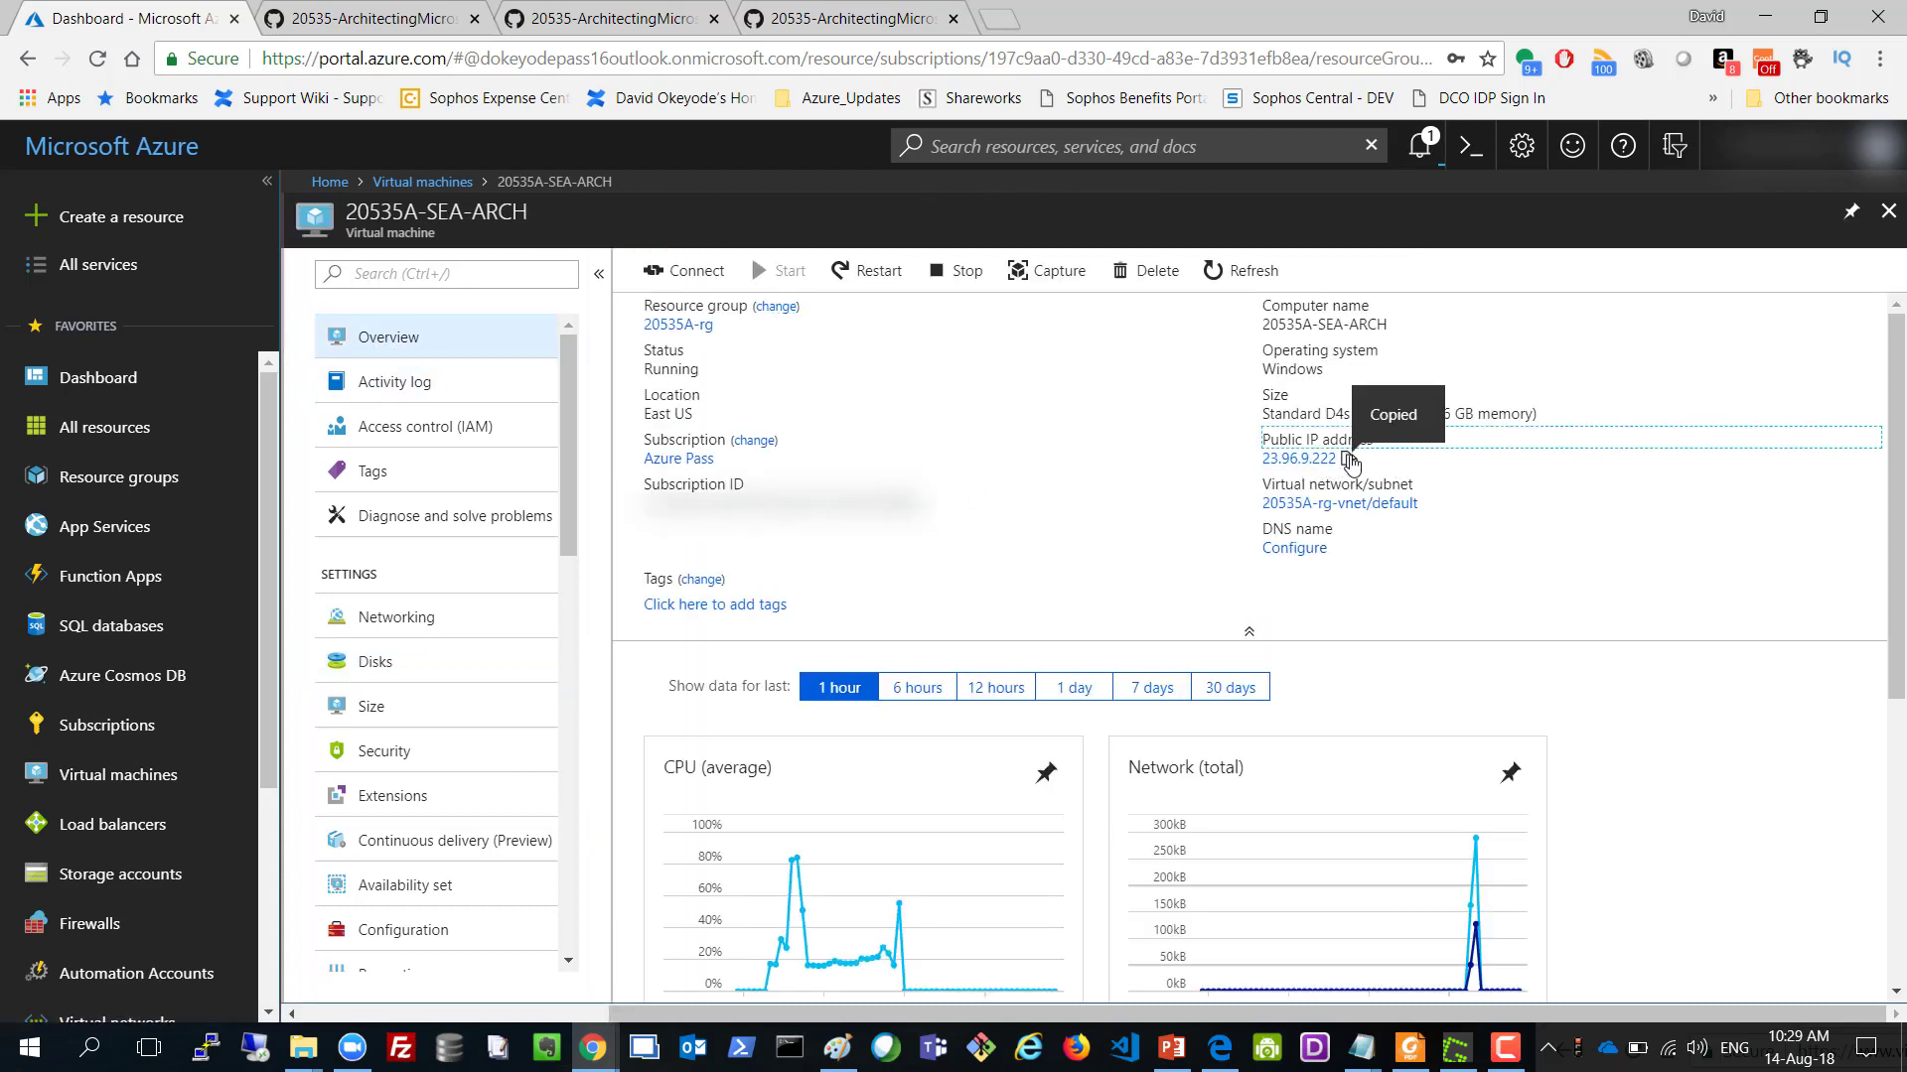
click(256, 1049)
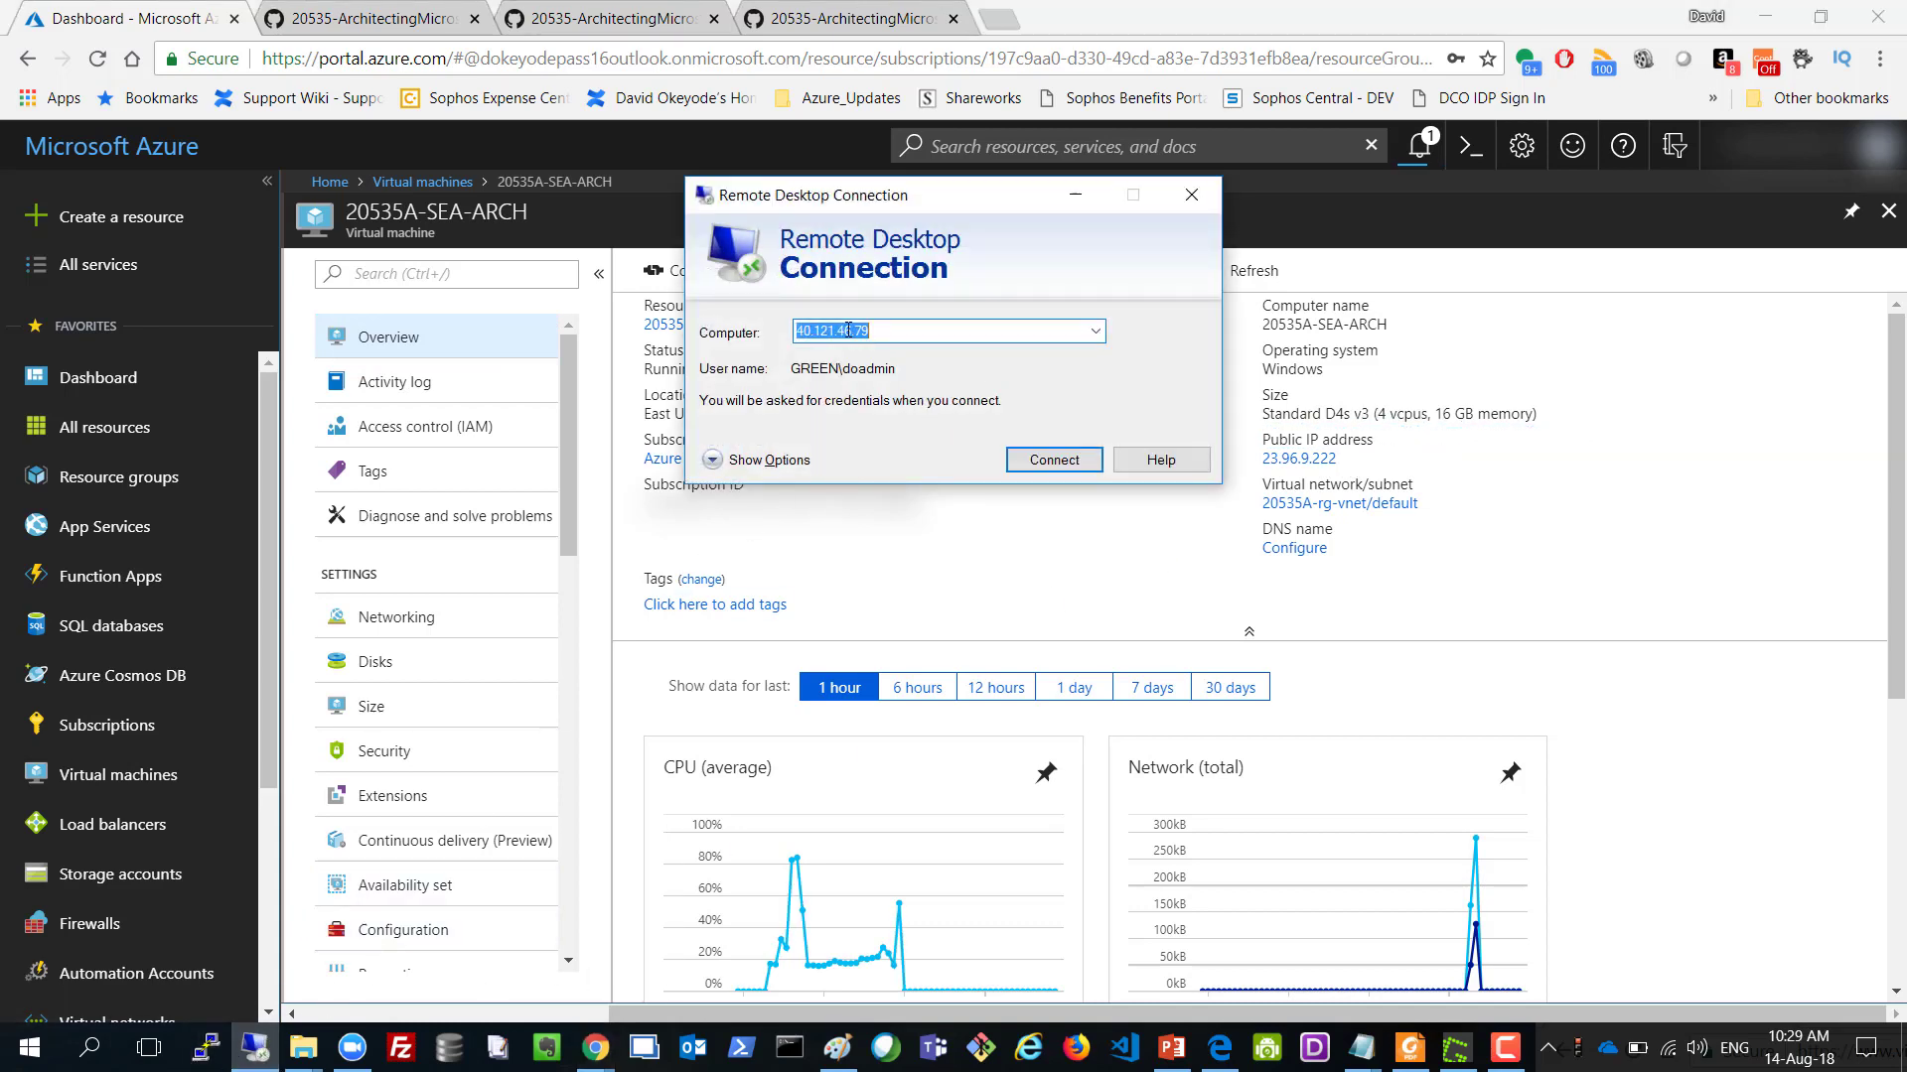
Paste 23.96.9.222 as the Remote Desktop computer and connect.
right_click(848, 331)
click(909, 421)
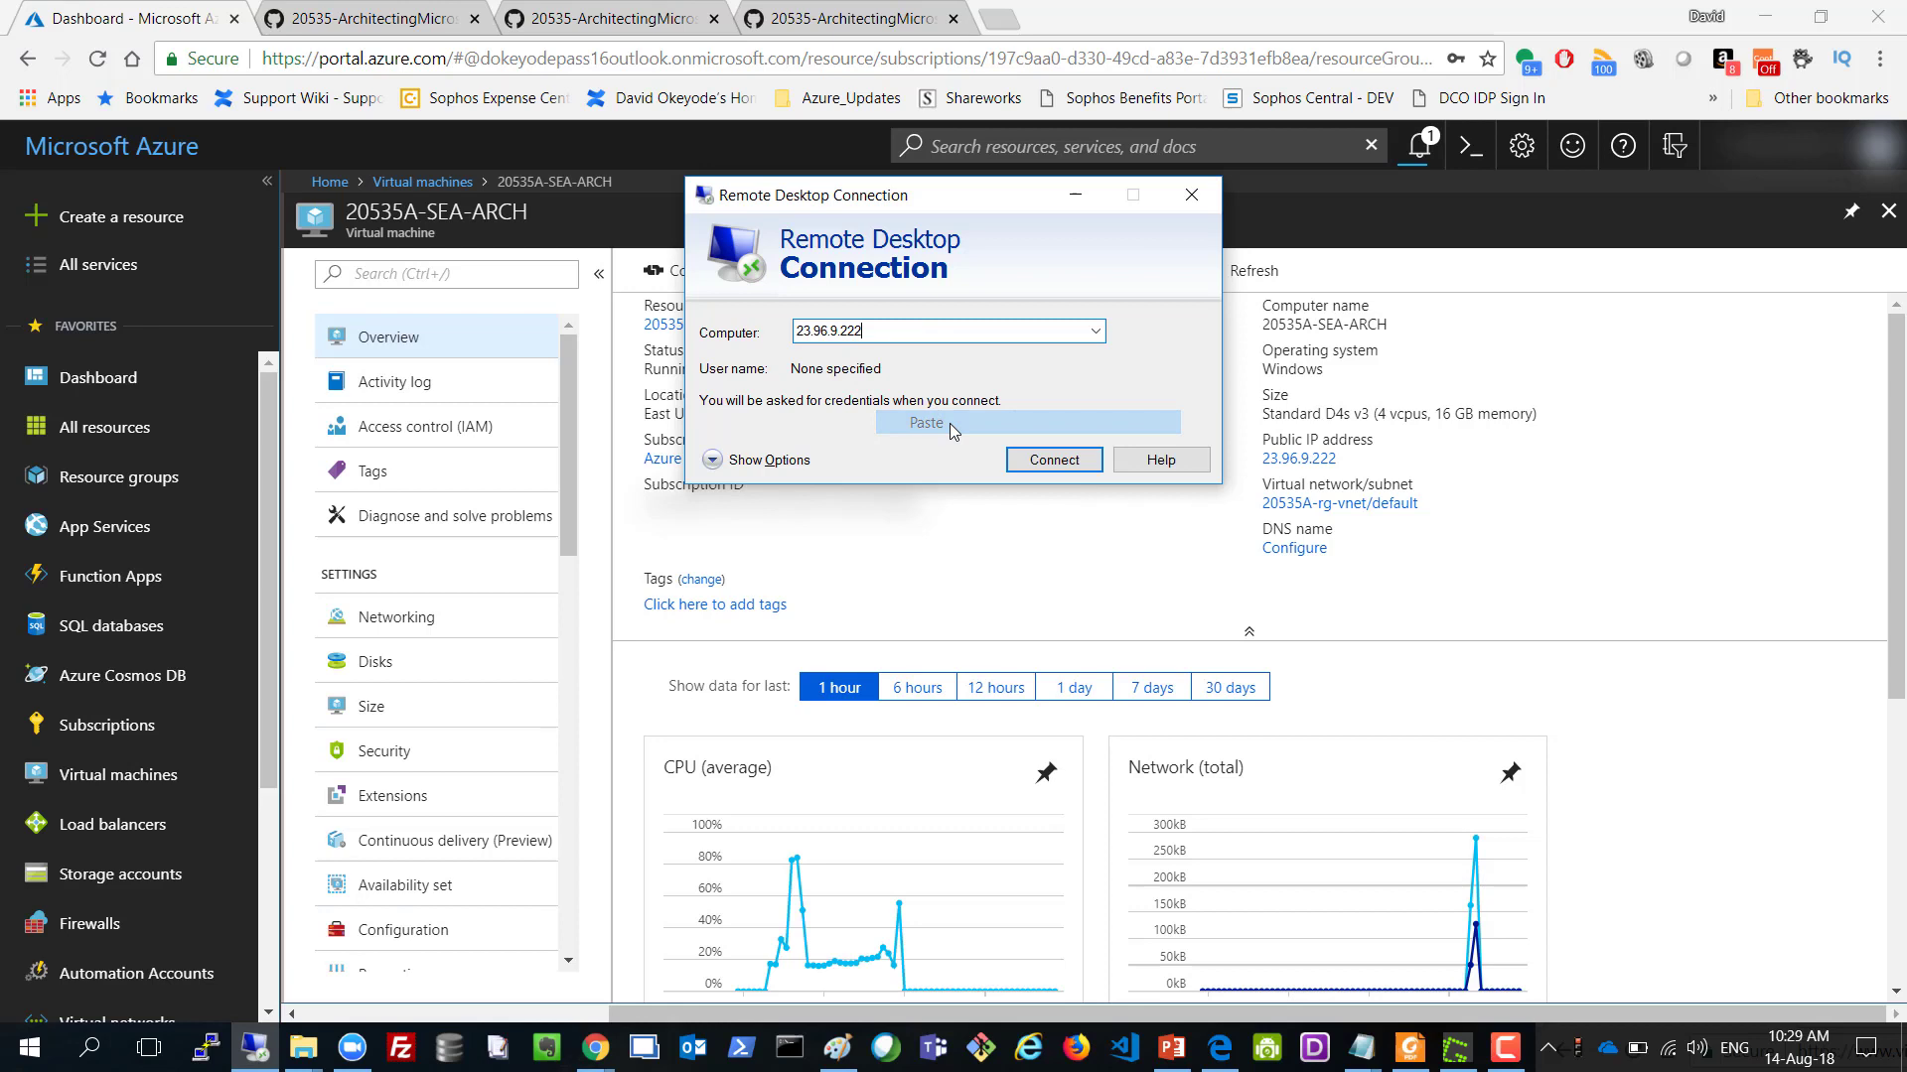
click(1068, 458)
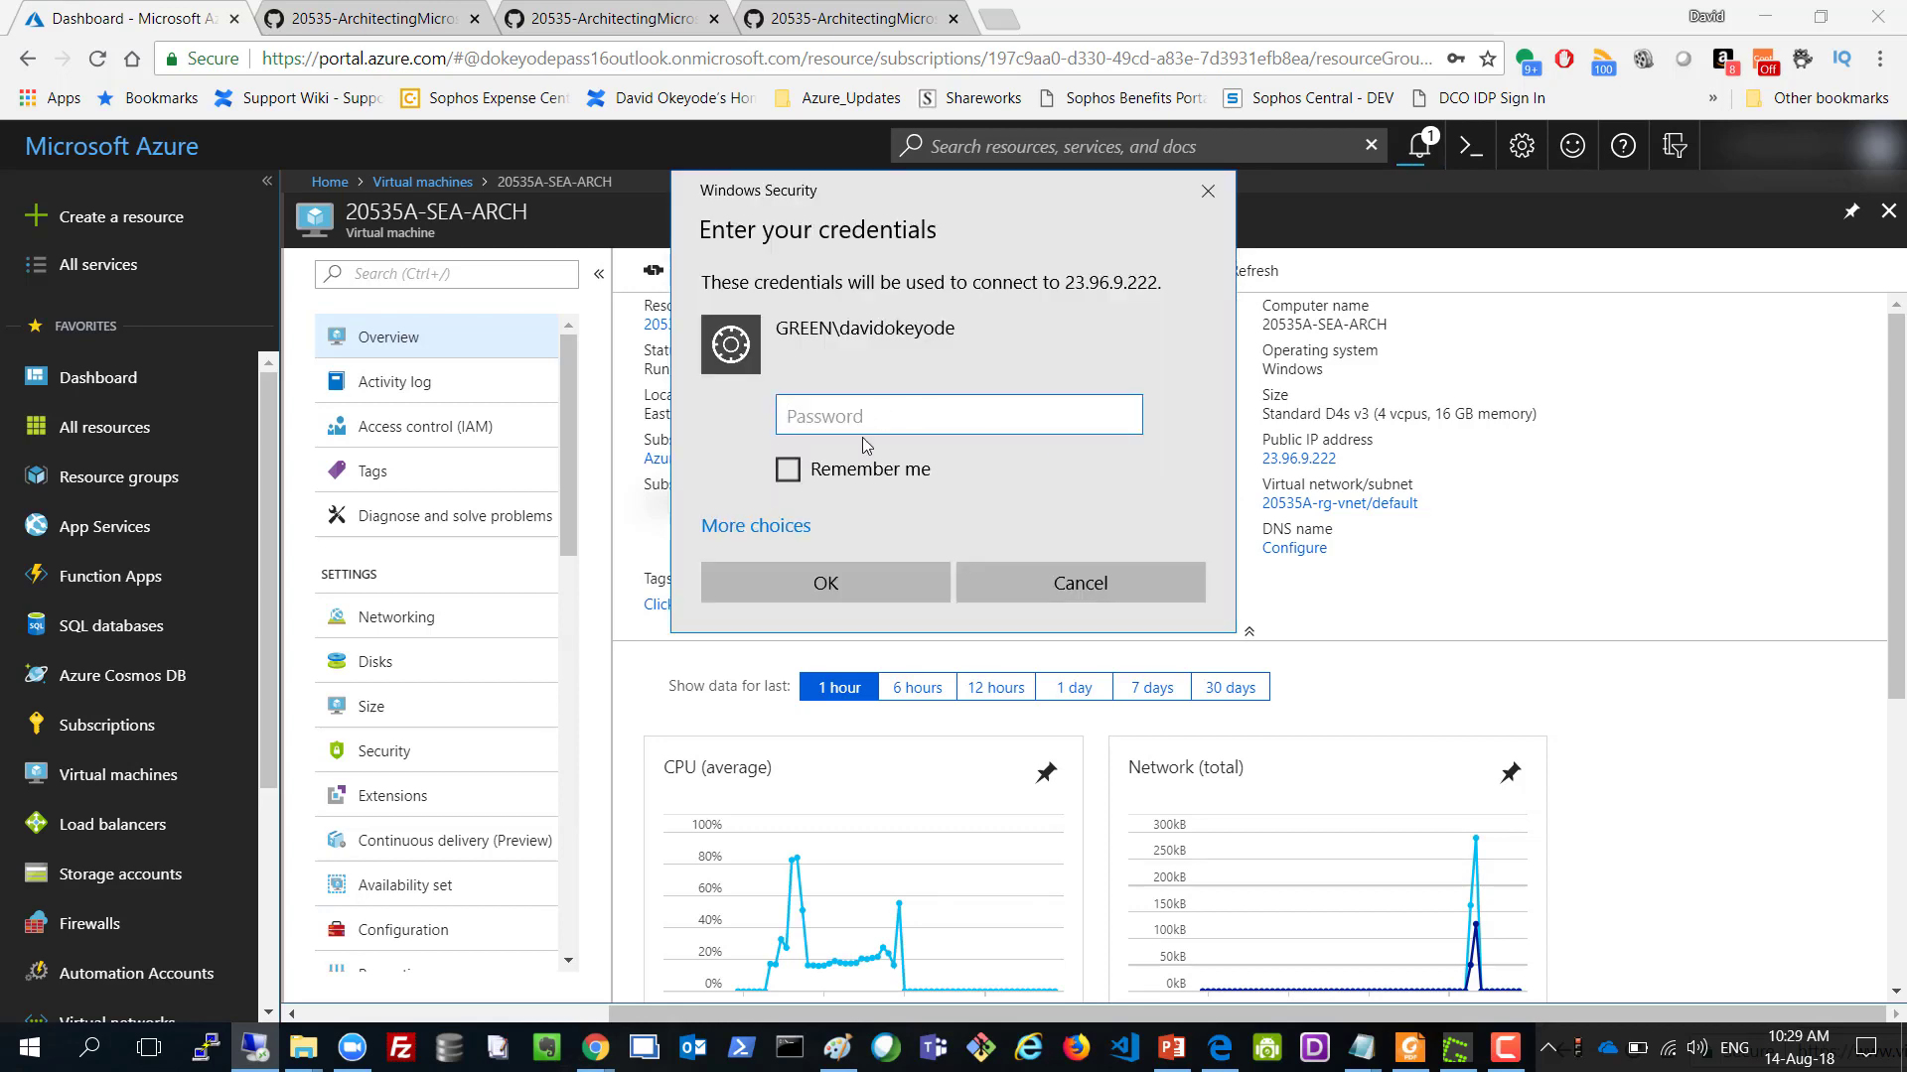
Sign in as the VM's admin account and accept its certificate without future prompts.
click(777, 533)
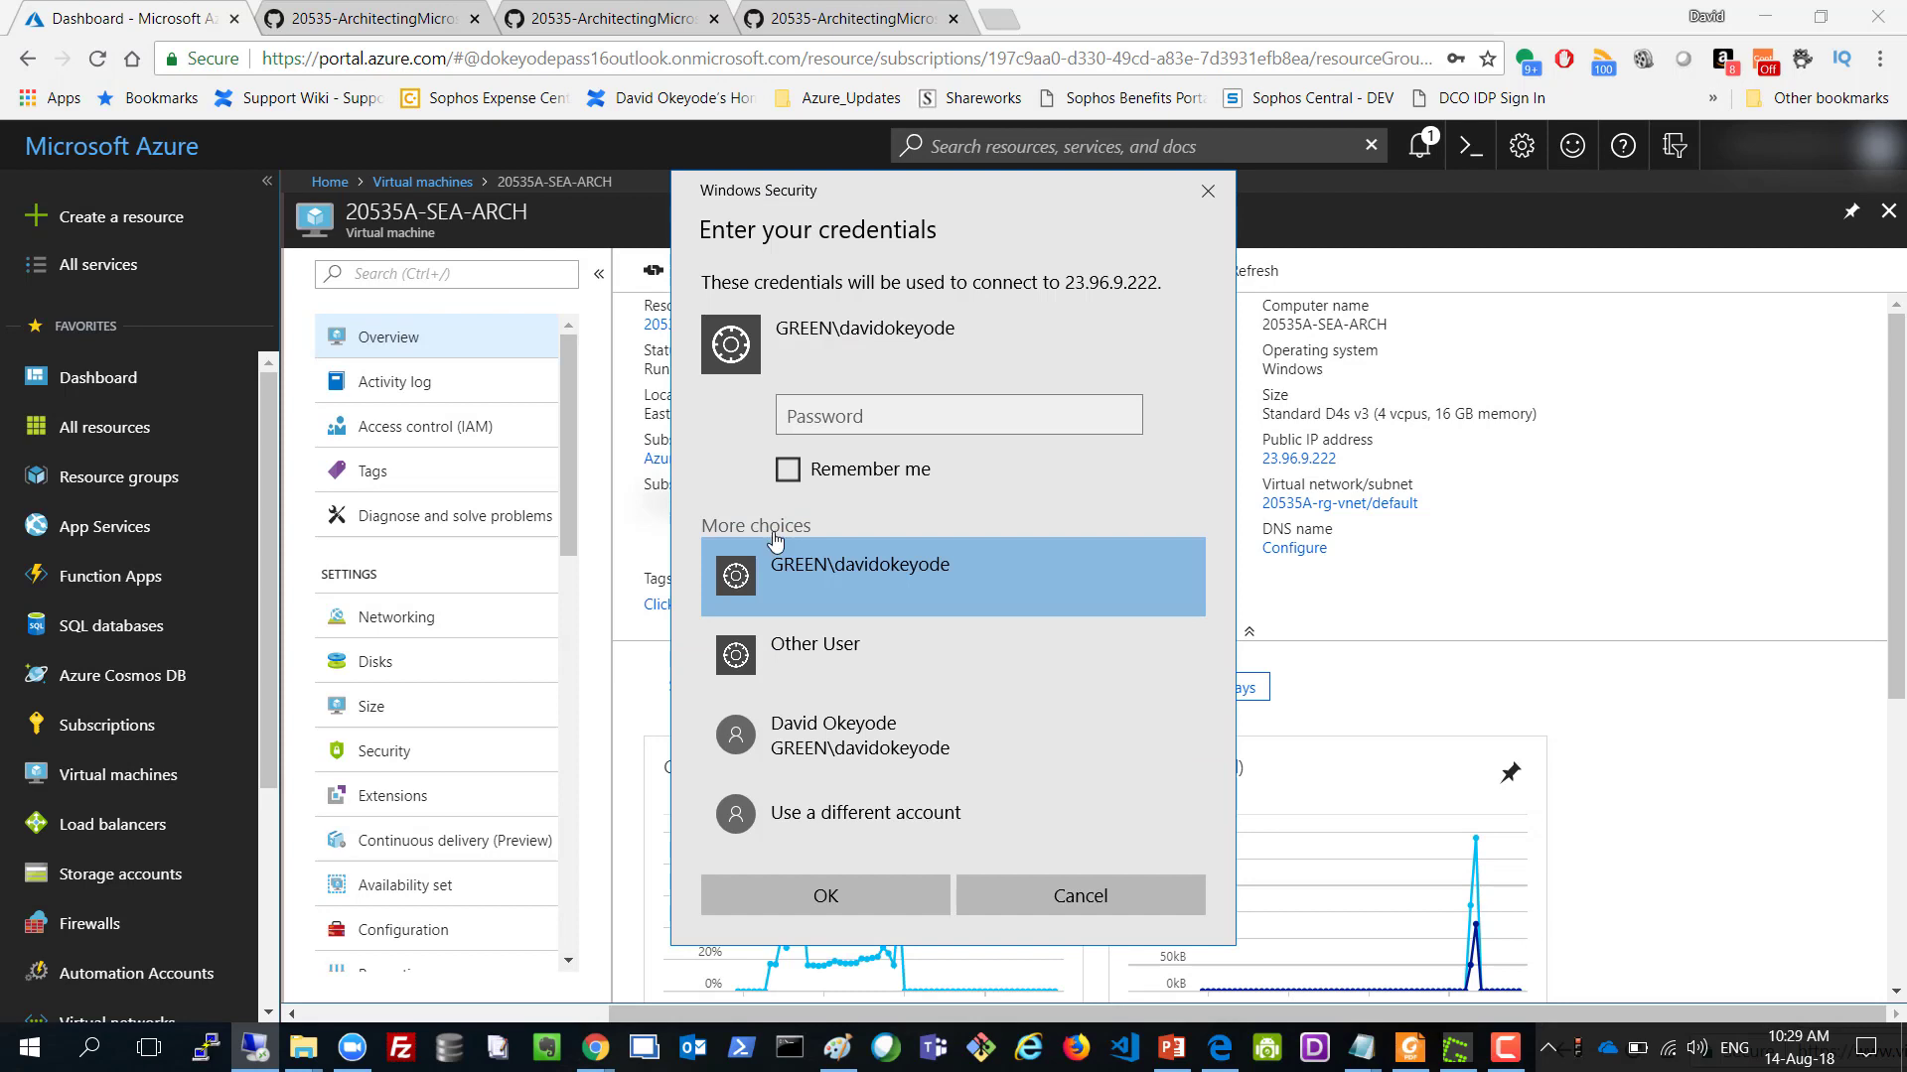
click(797, 649)
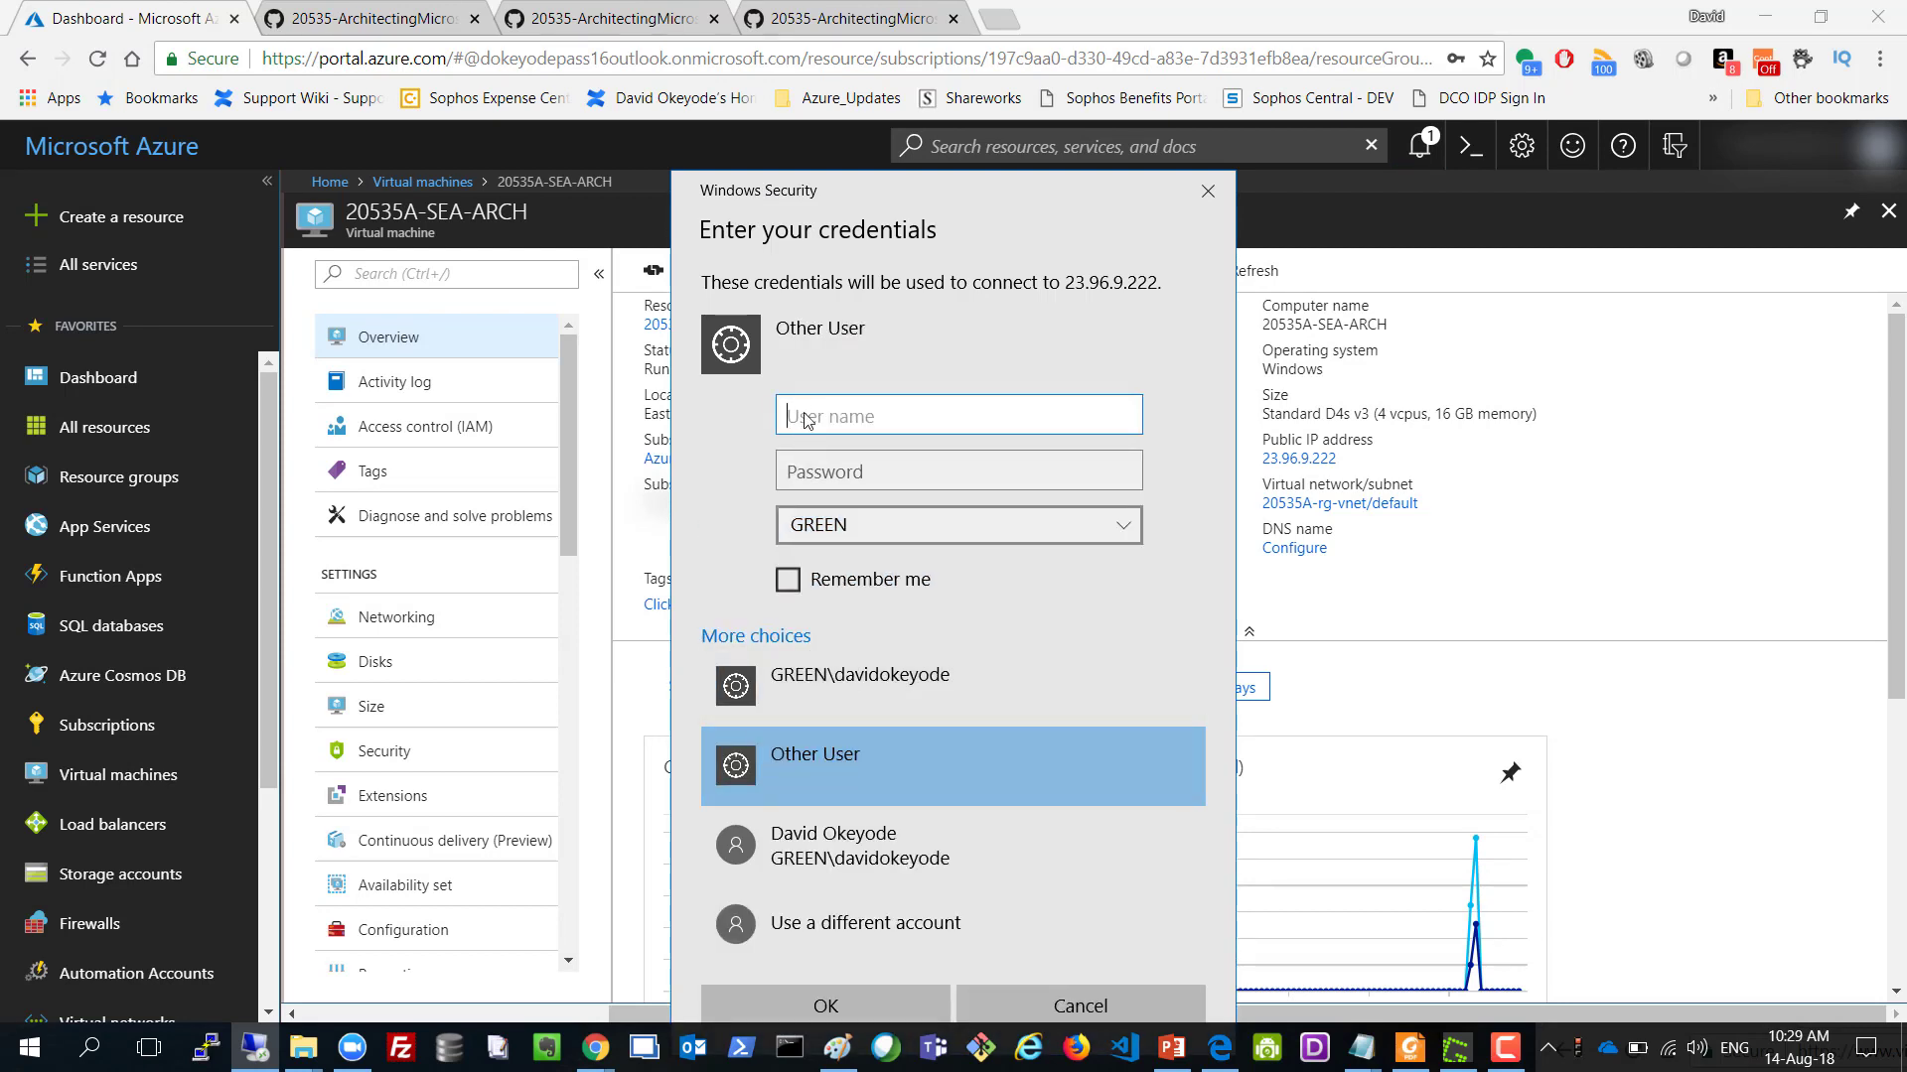
text(dcadmin)
click(819, 468)
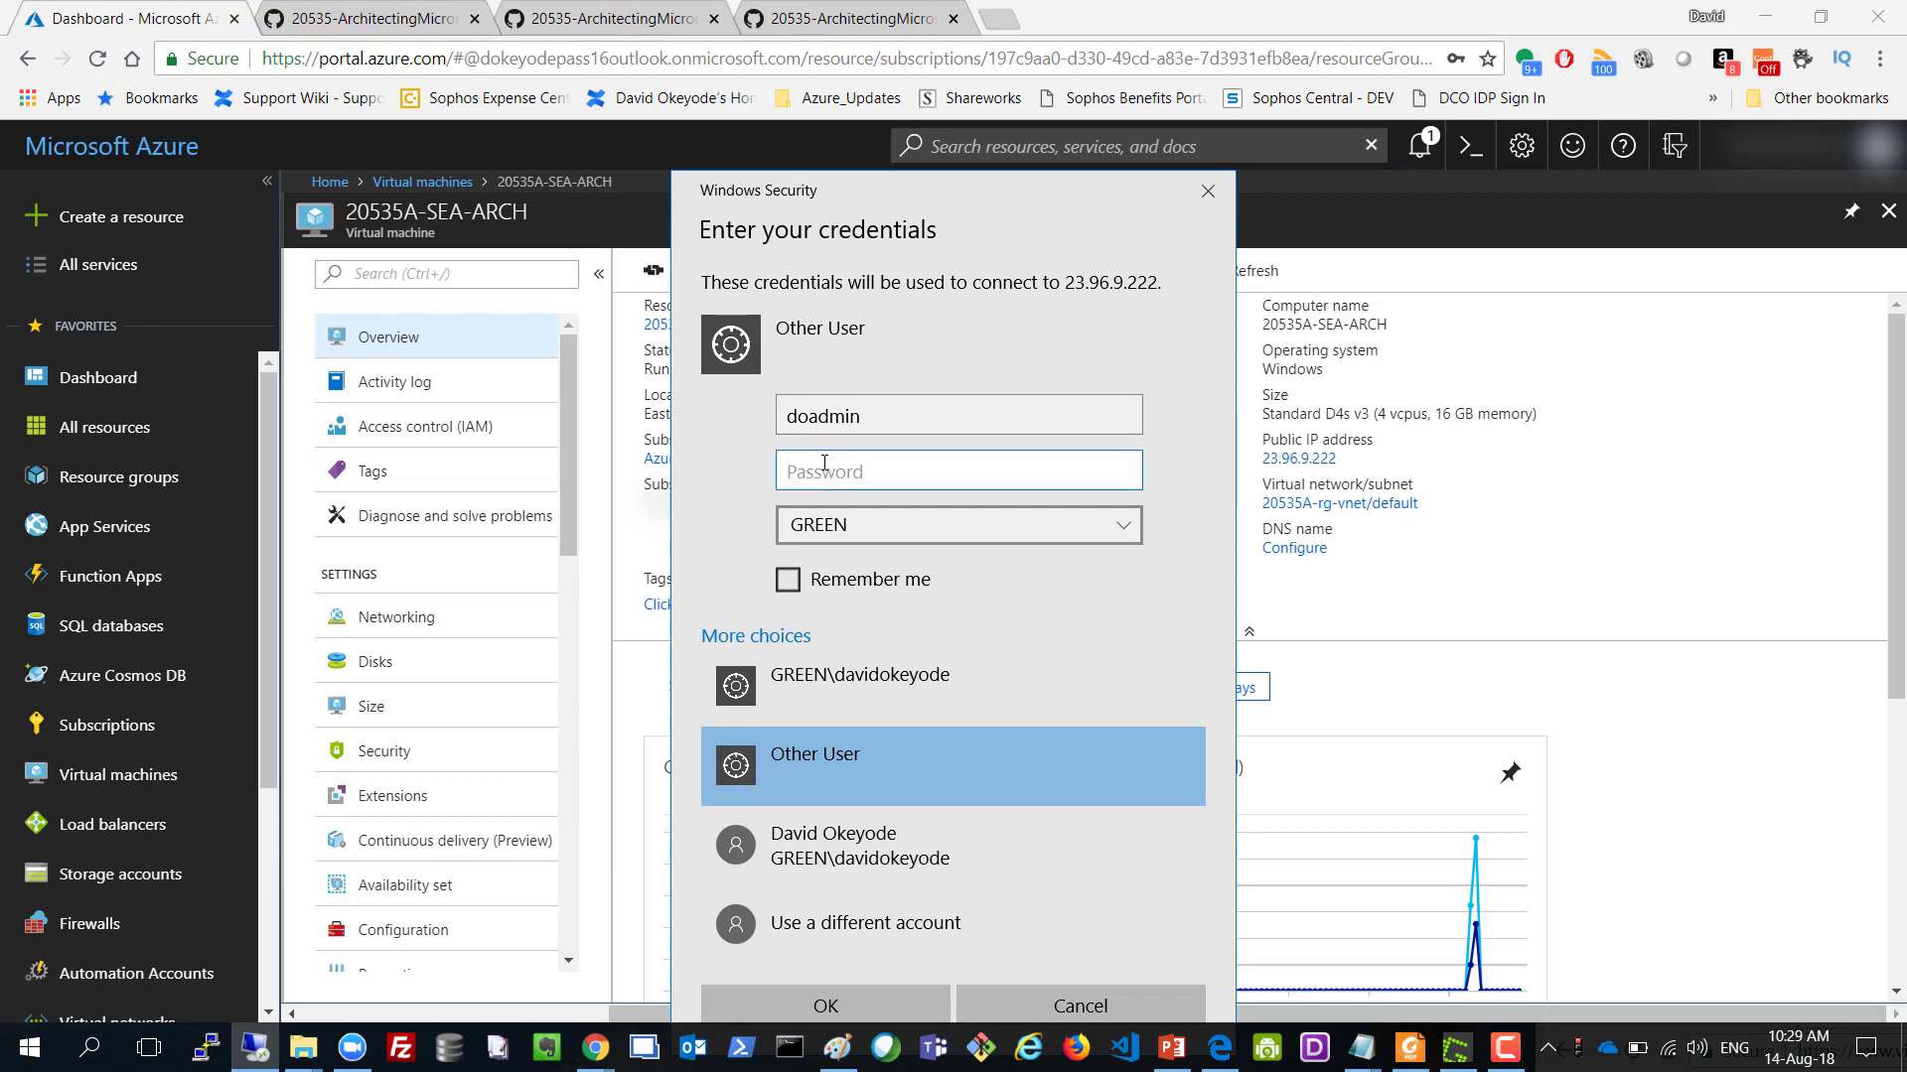
text(••••••••••••••)
drag(1034, 204, 926, 137)
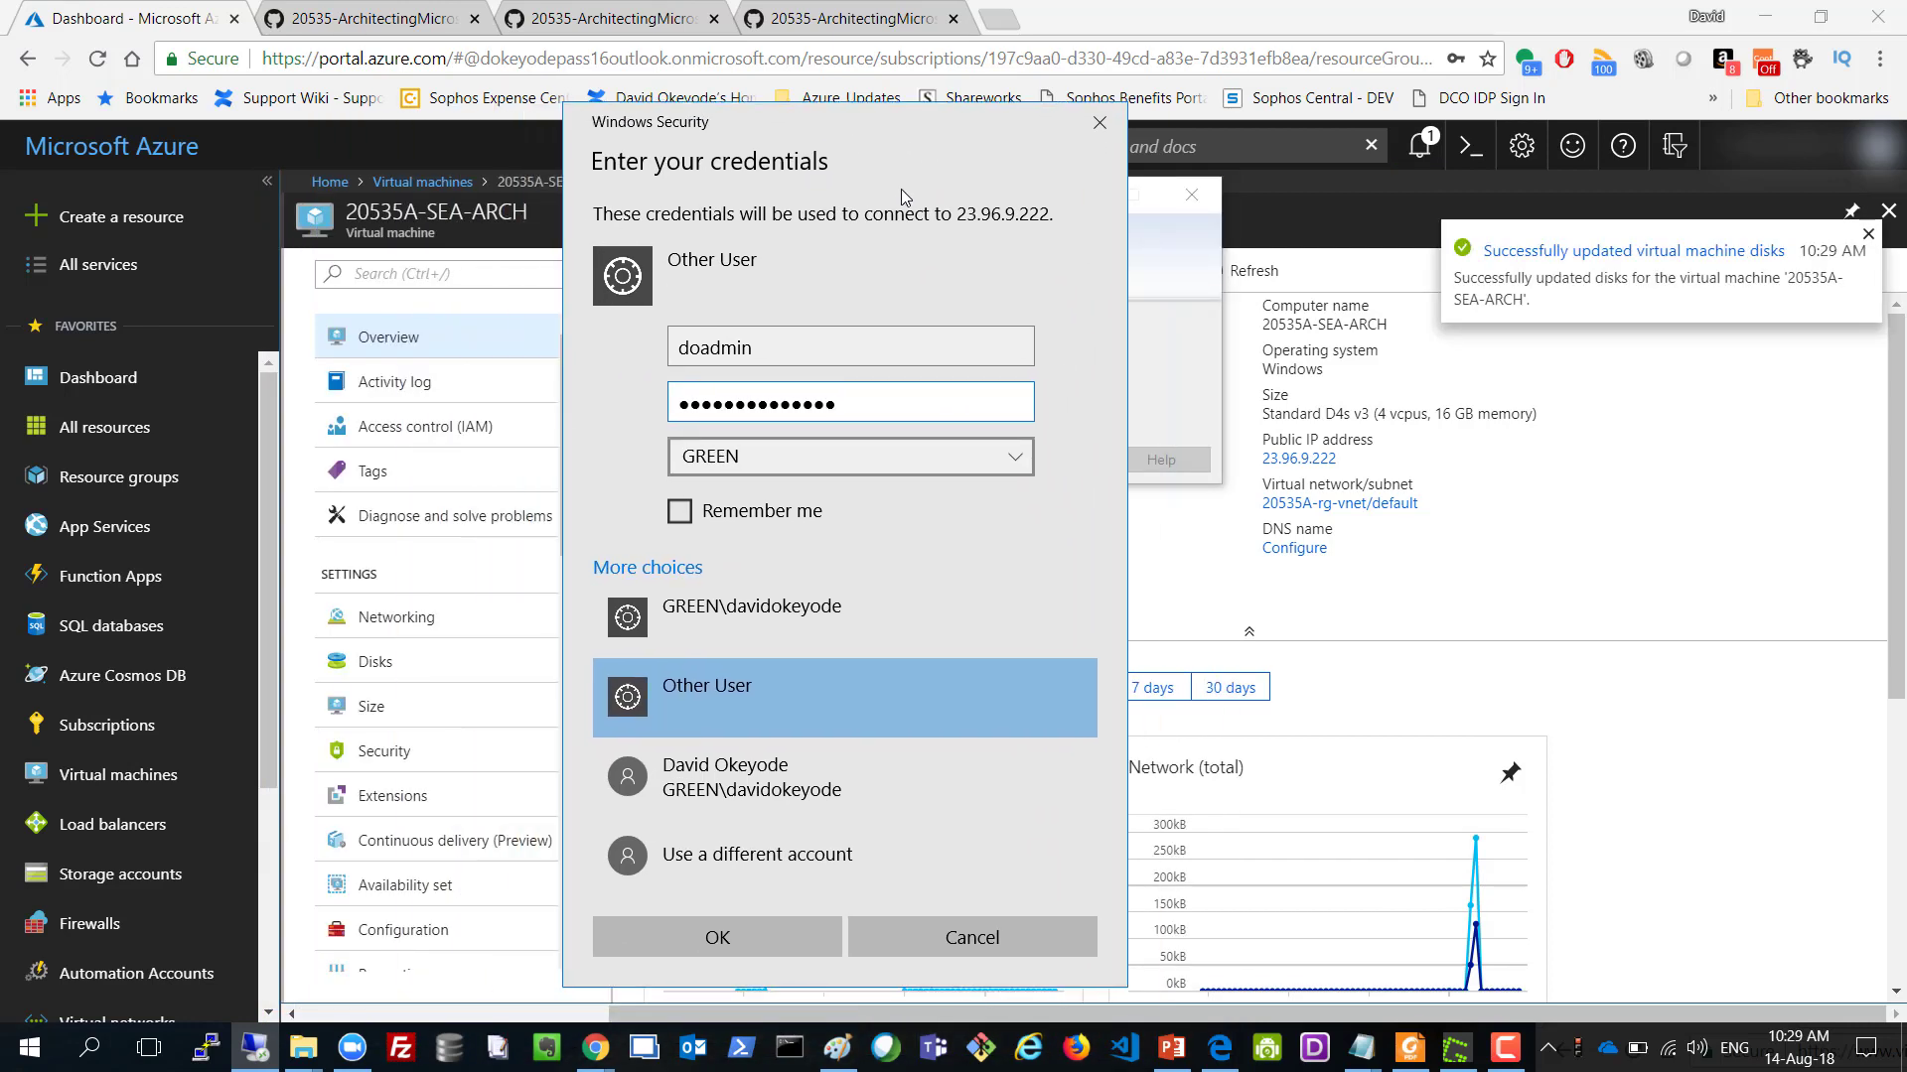
click(719, 939)
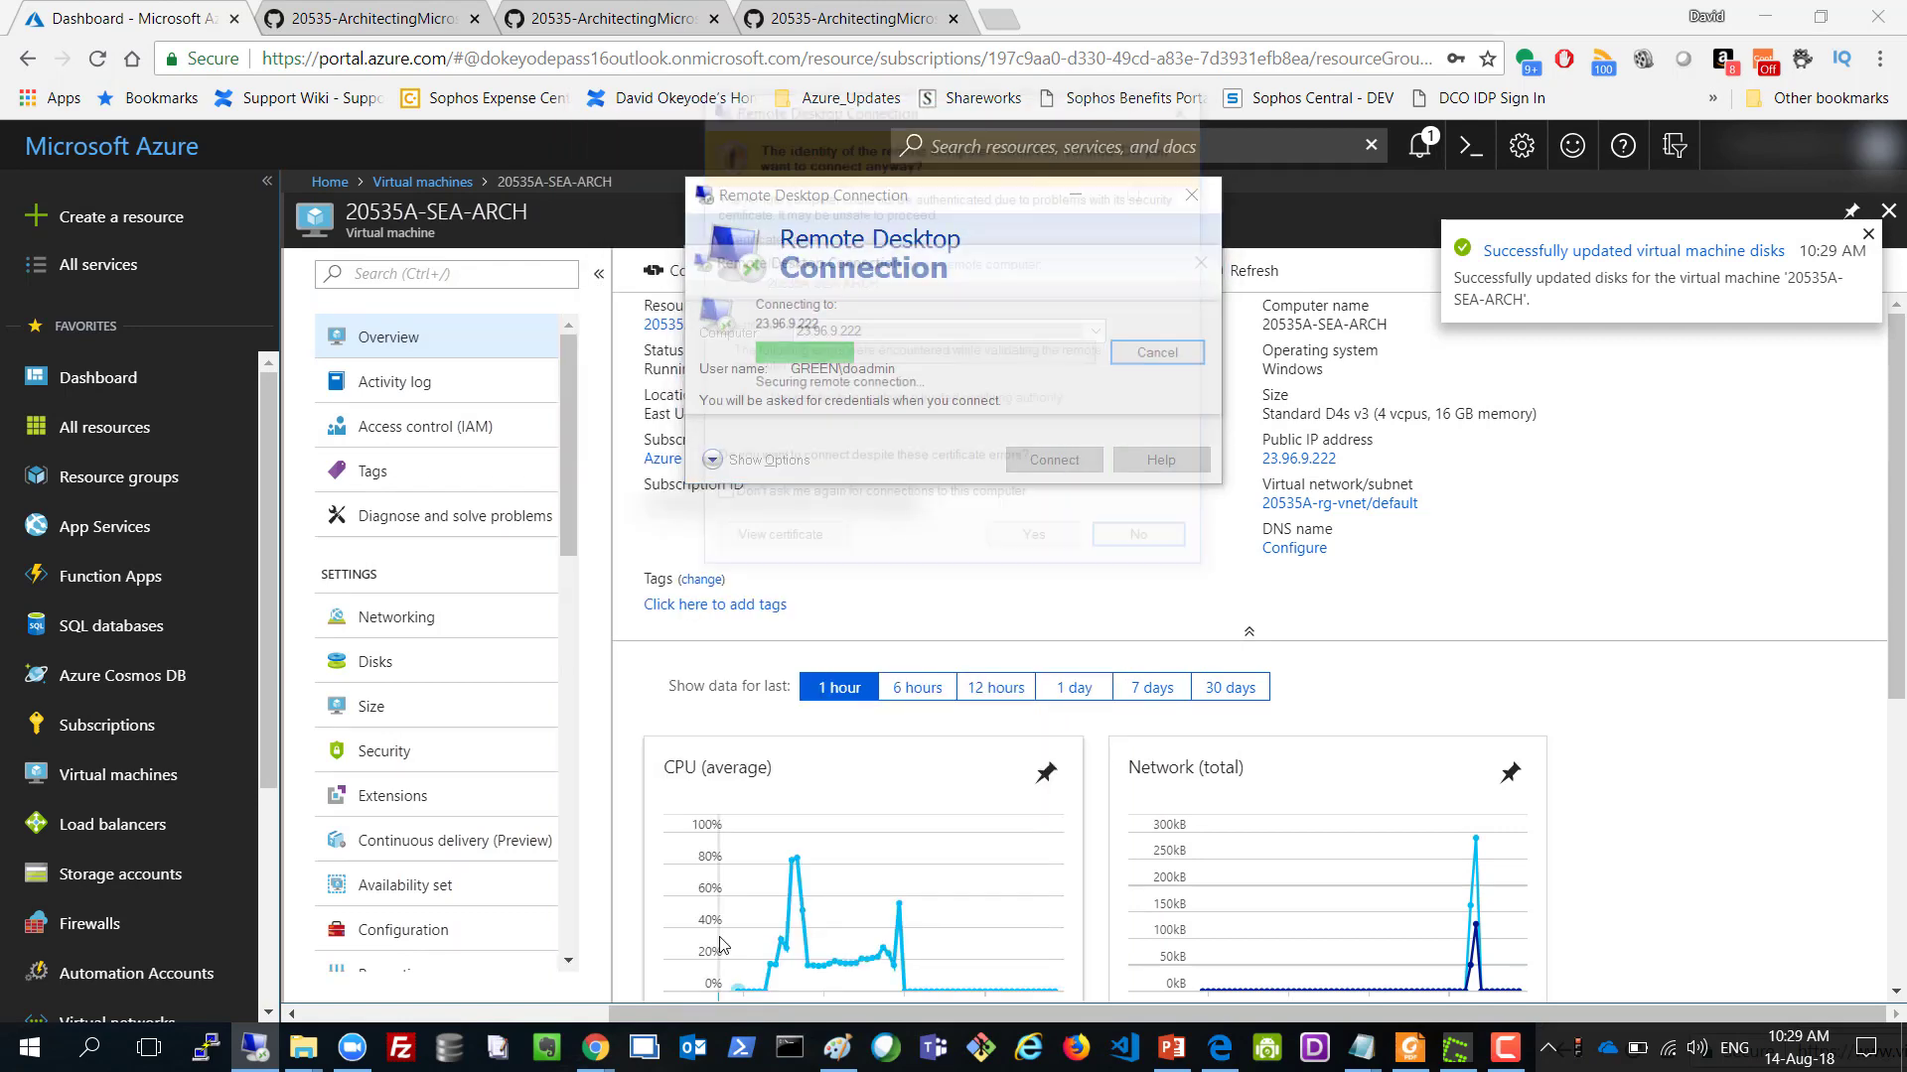
click(716, 499)
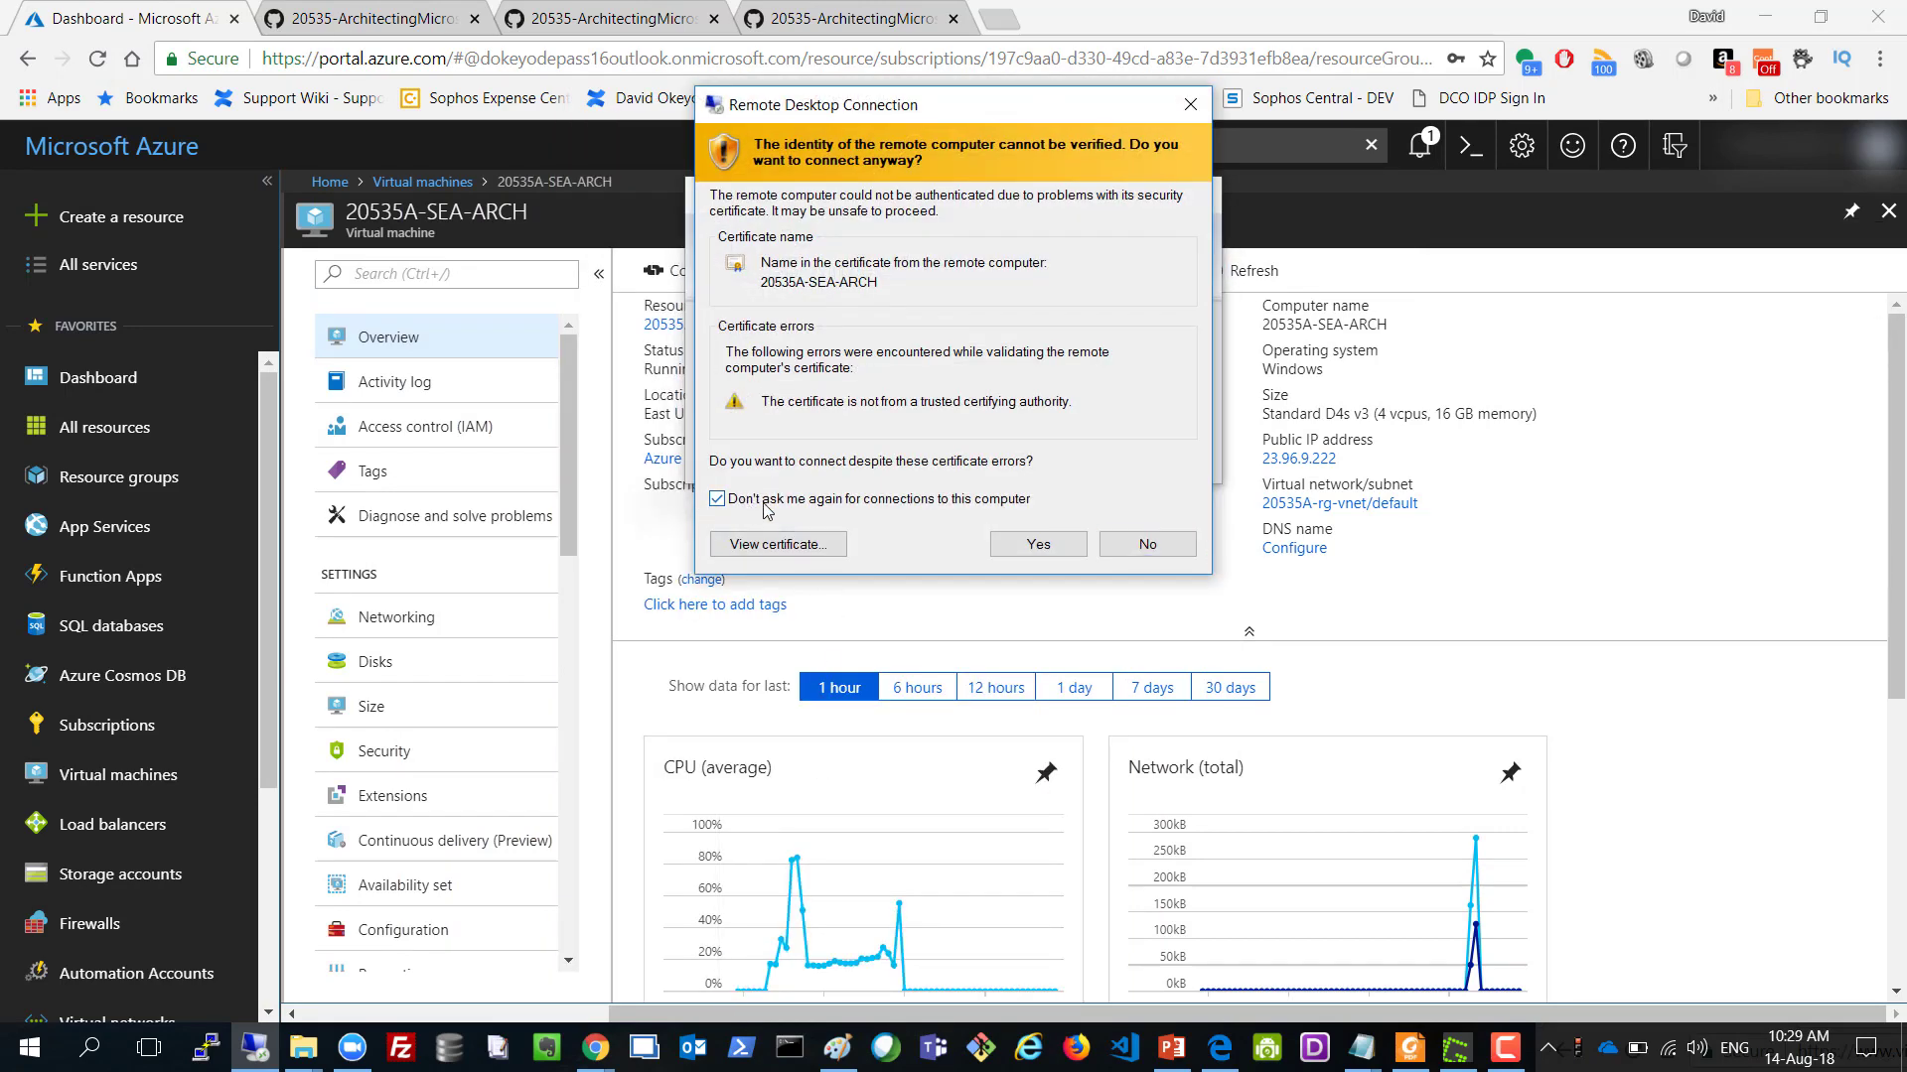
click(1012, 546)
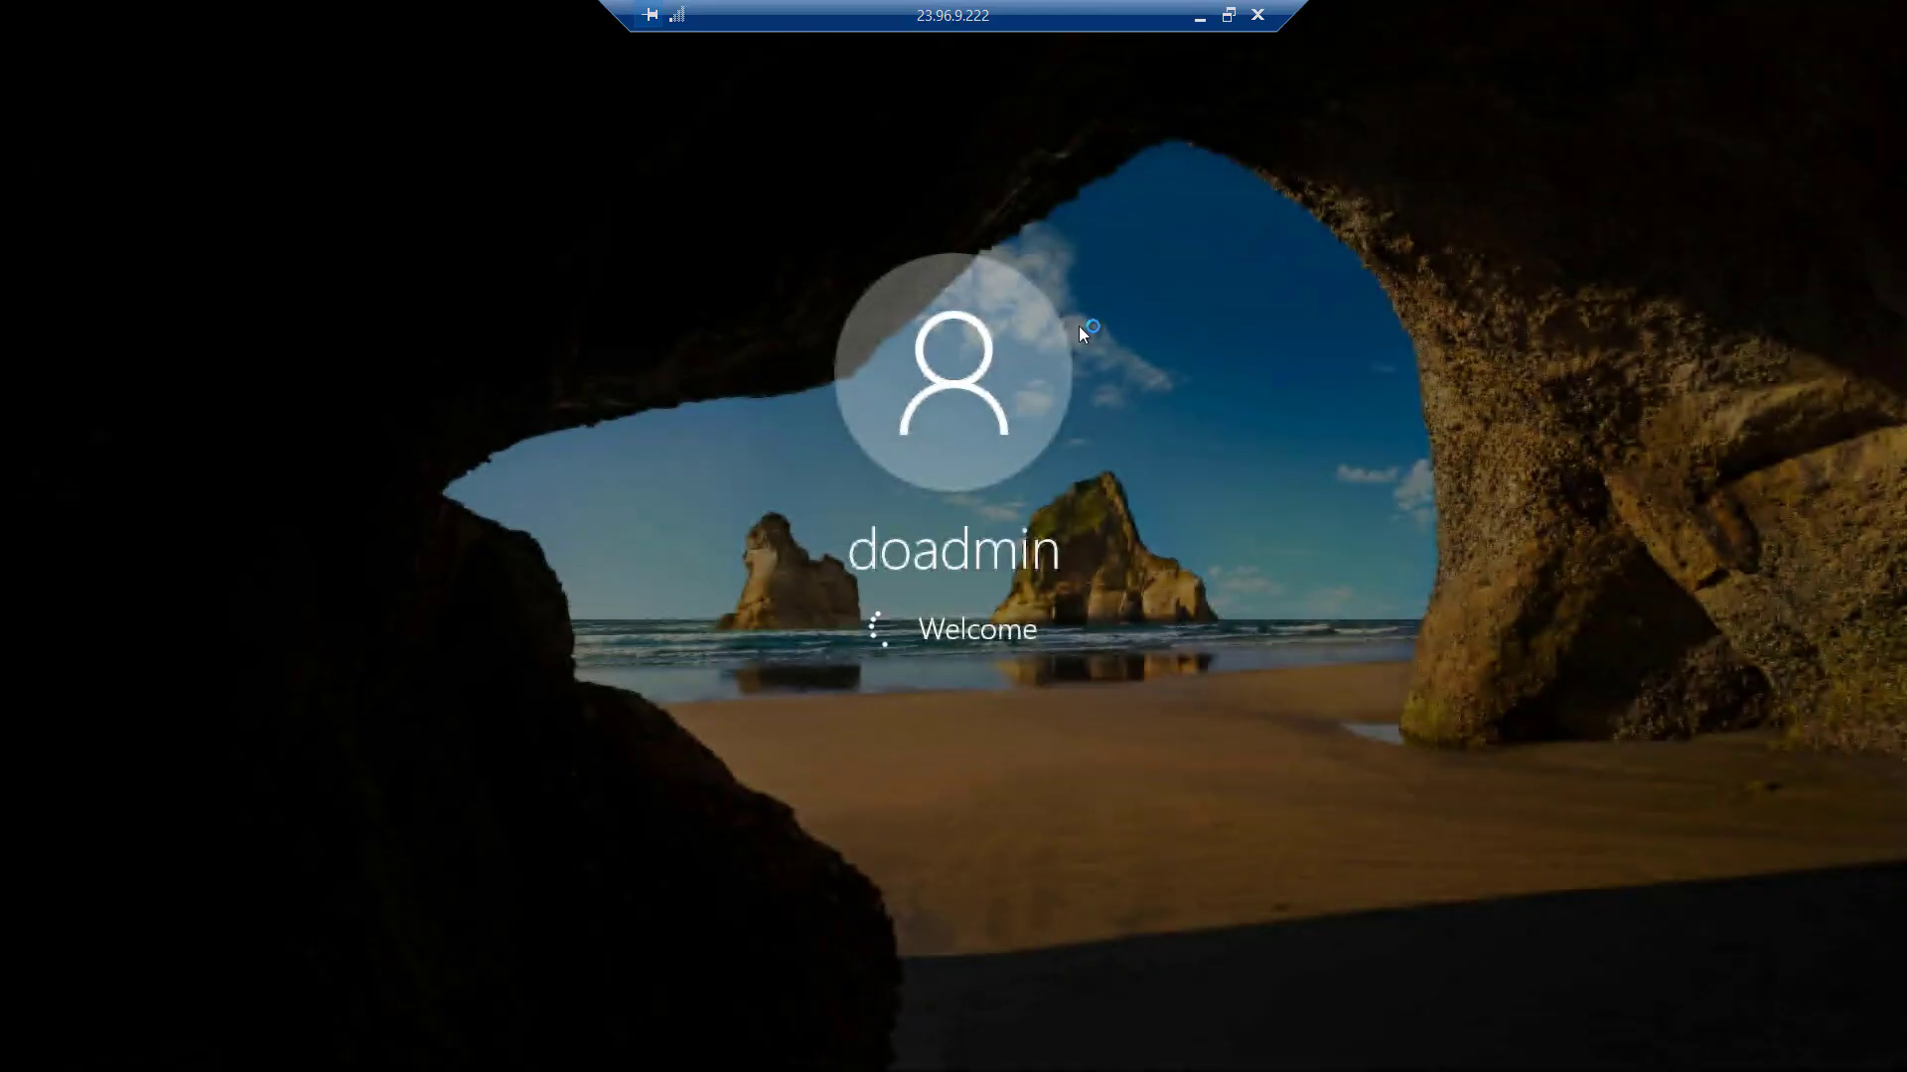
Briefly switch to the local desktop and dismiss the network panel.
click(1201, 15)
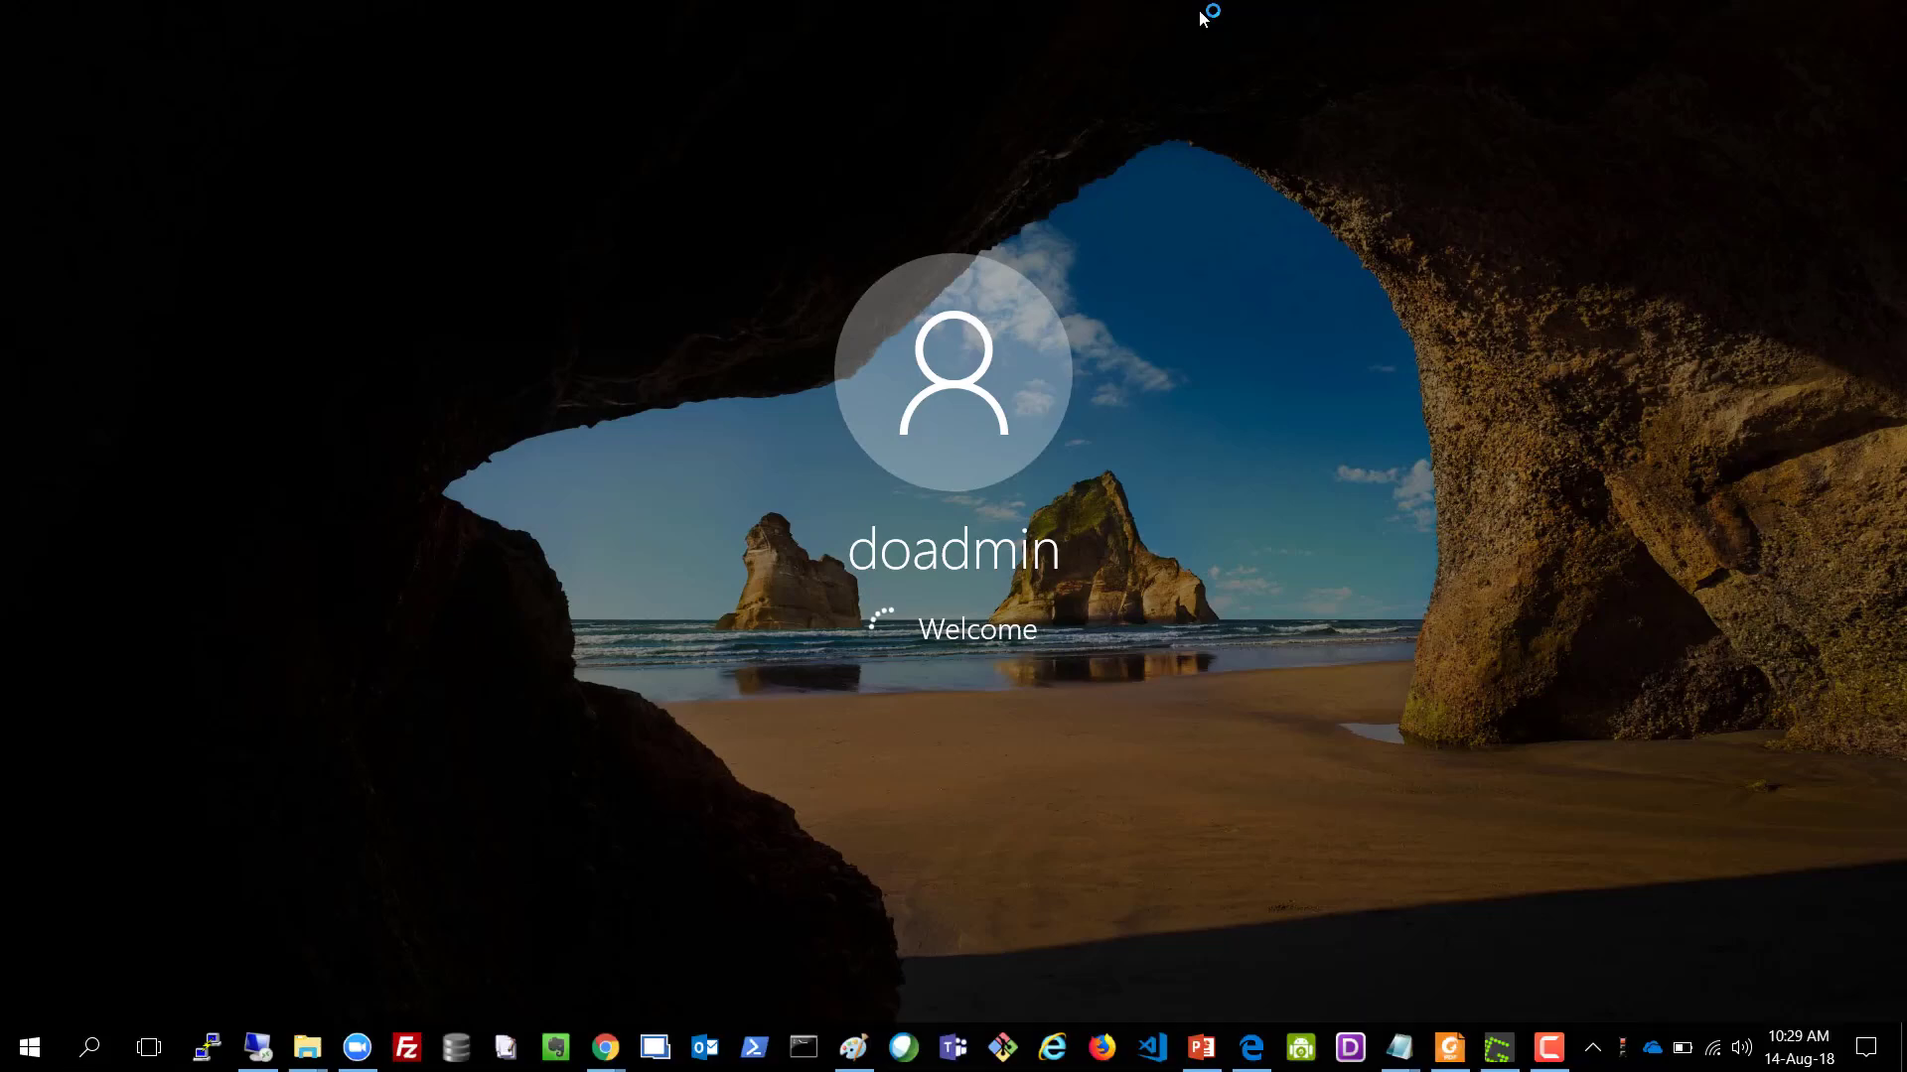
click(1506, 1047)
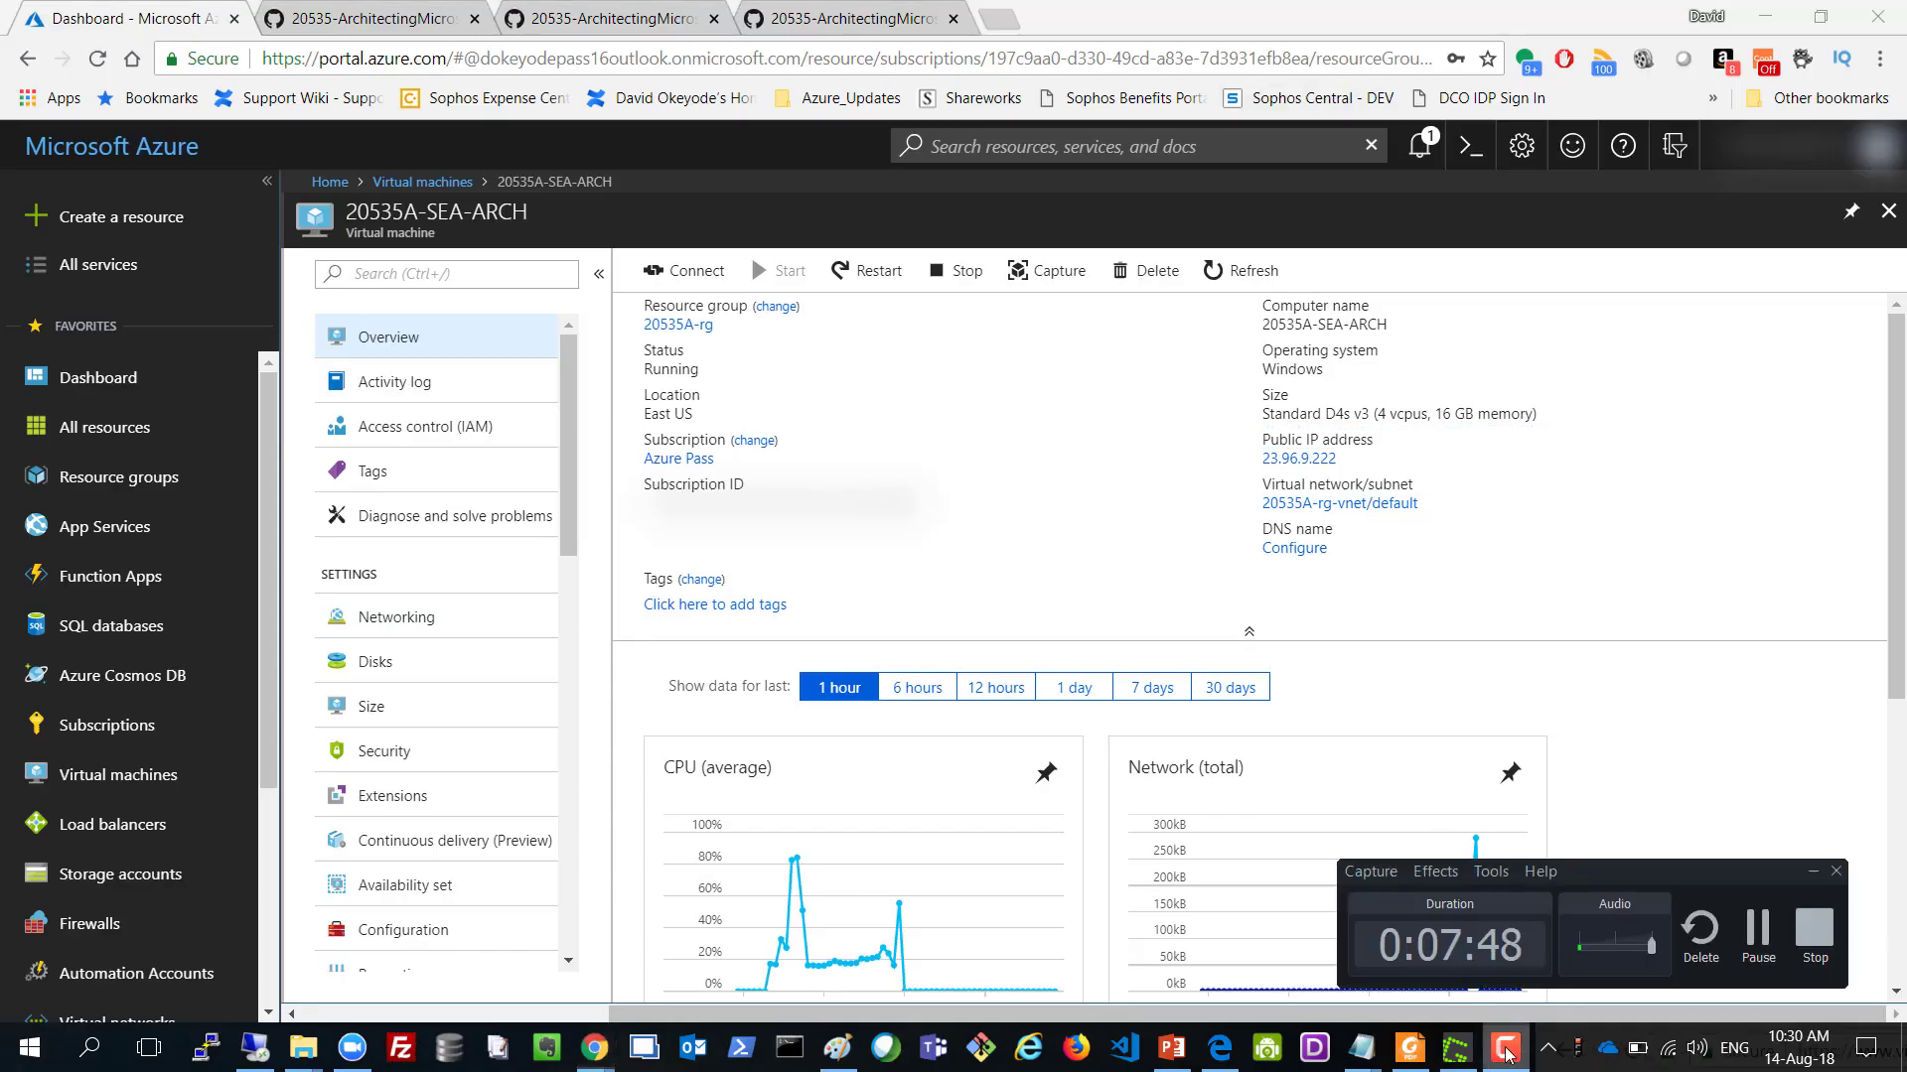
click(1754, 939)
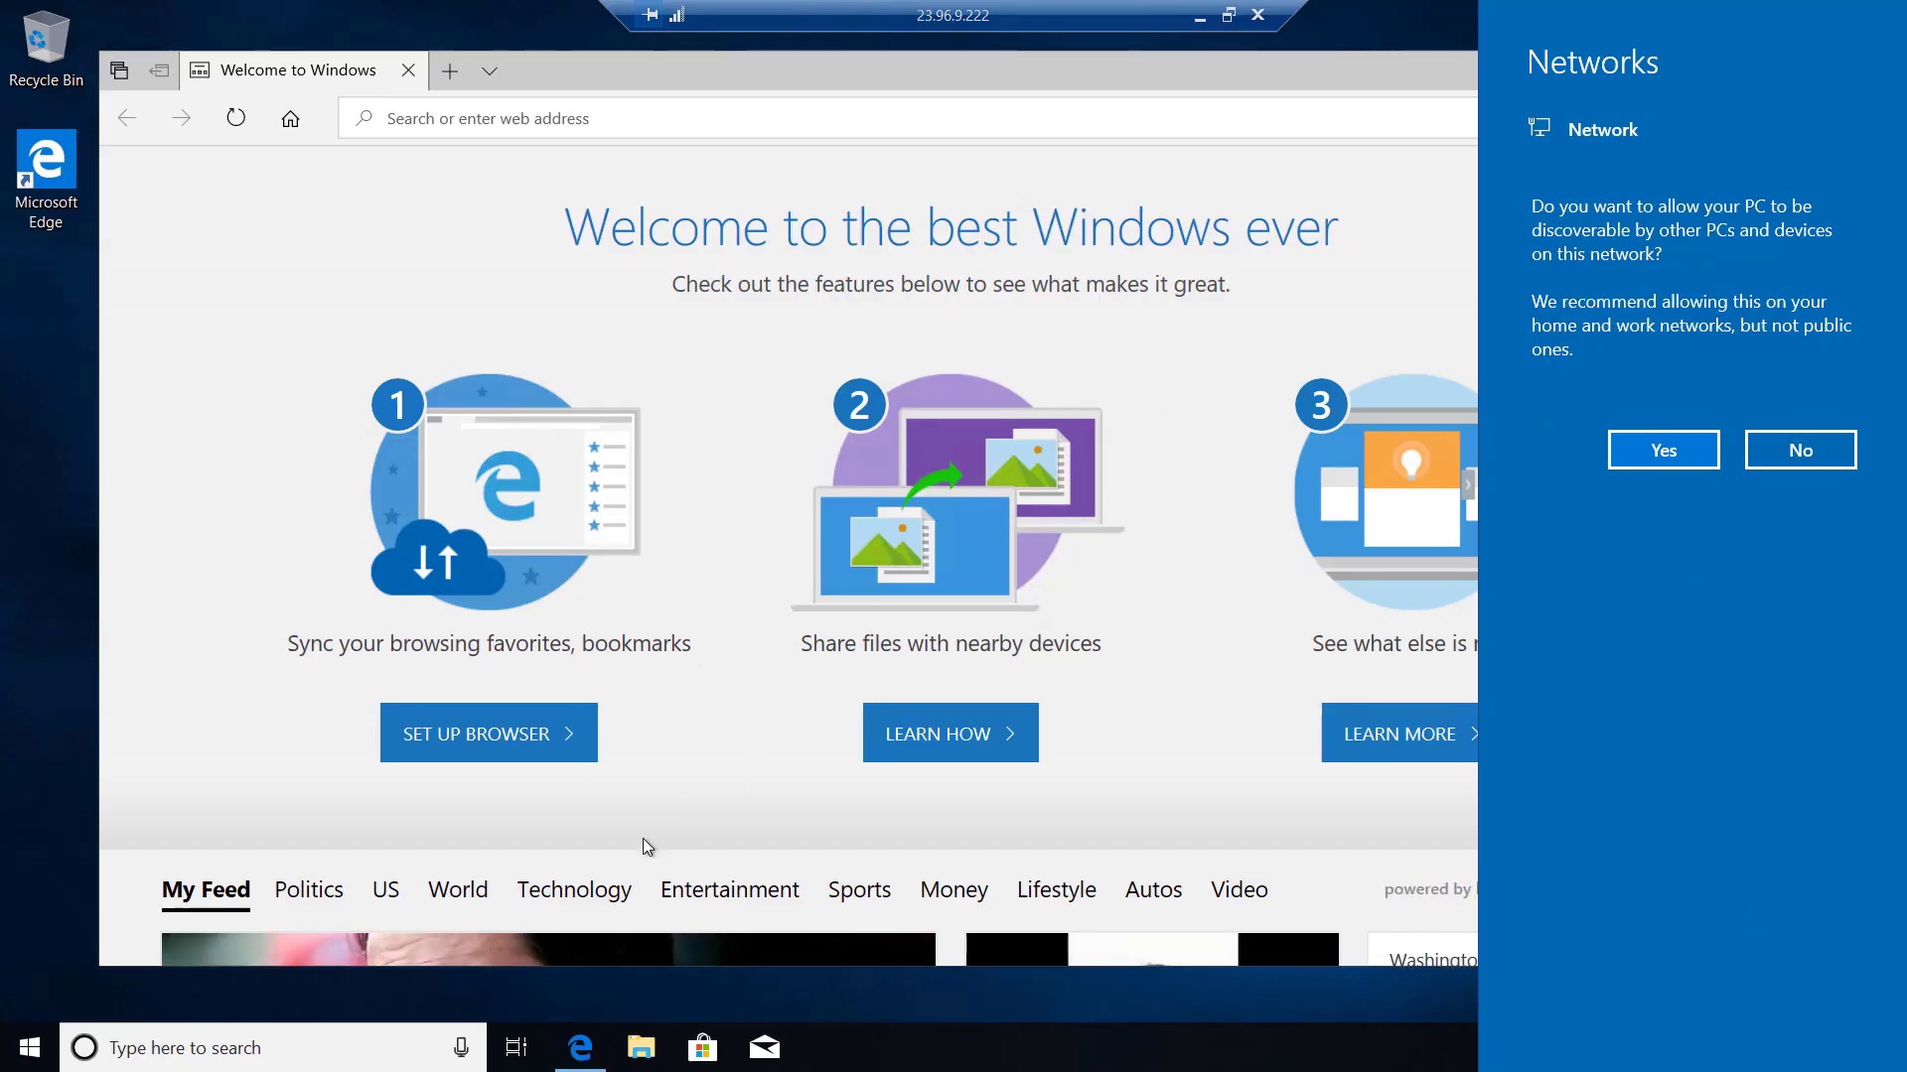
click(191, 1051)
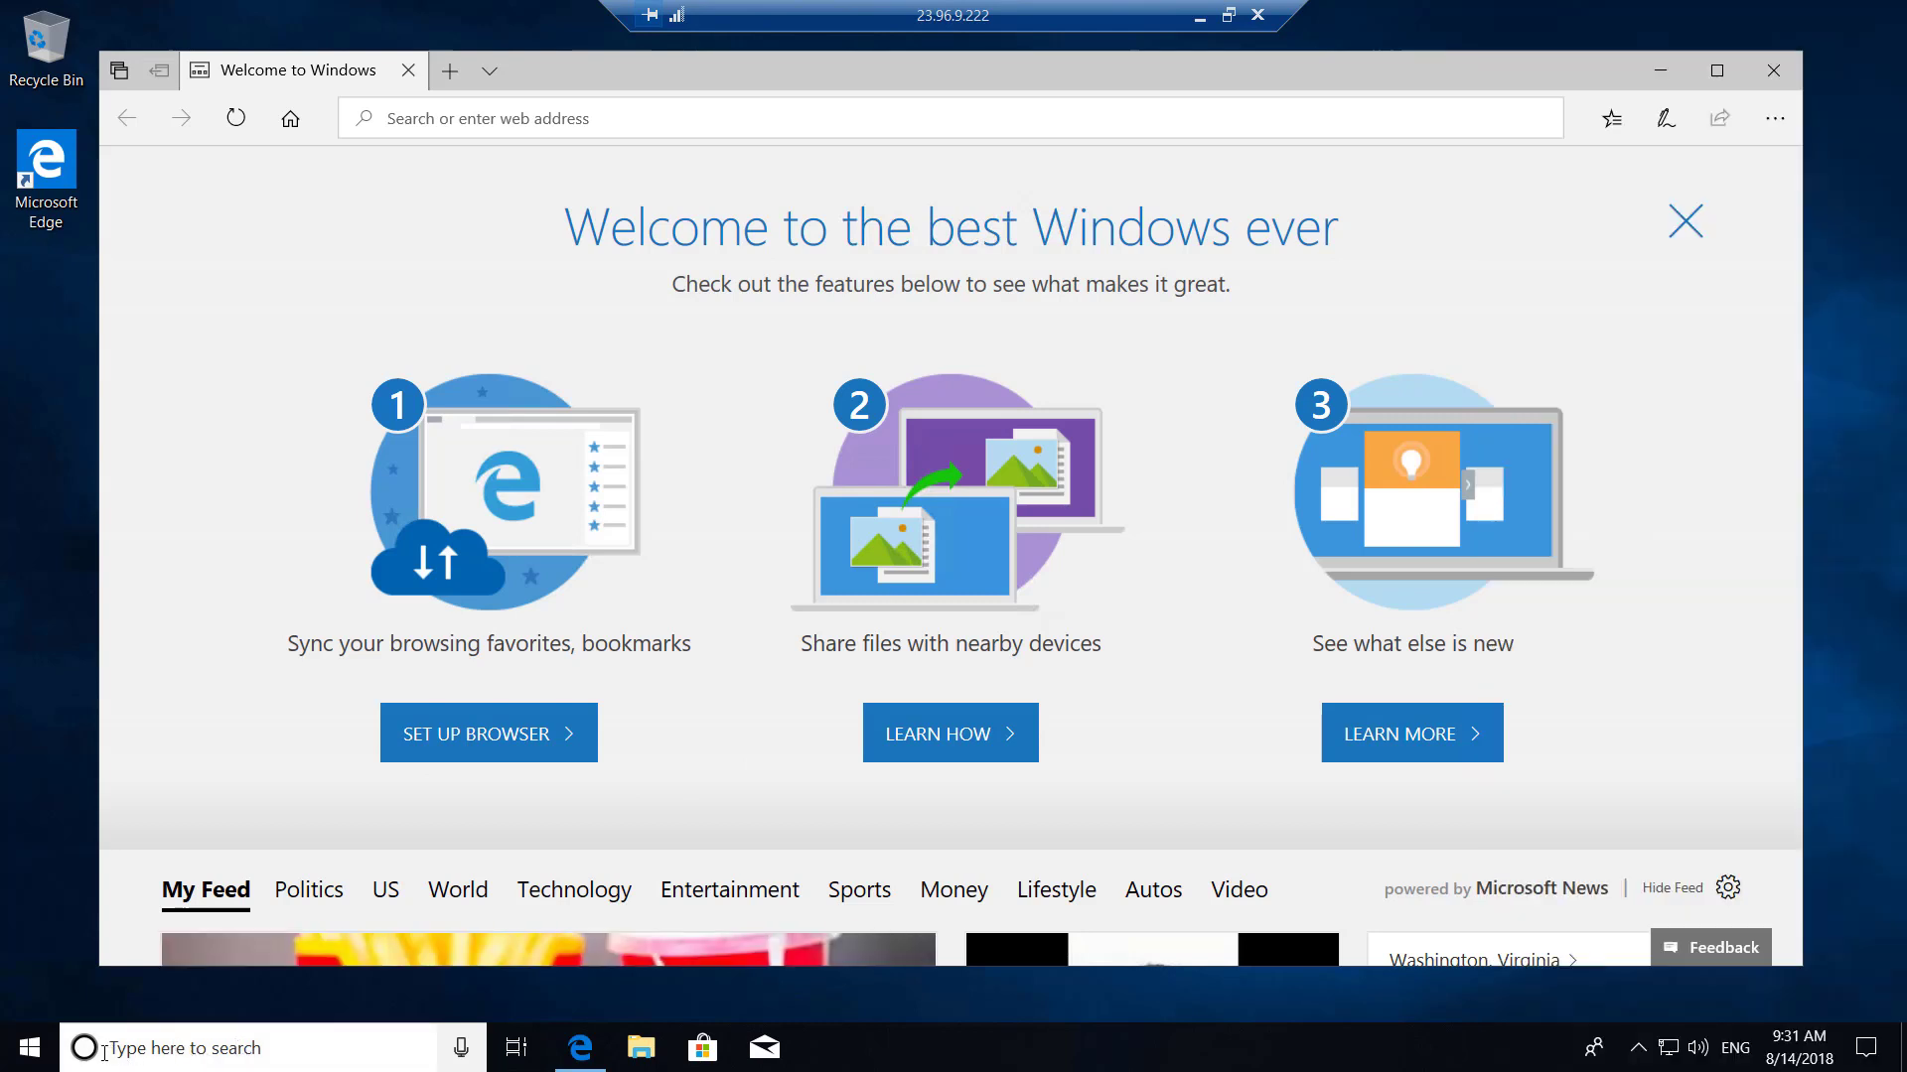
Launch Disk Management on the remote machine by searching for diskmgmt.msc.
click(161, 1051)
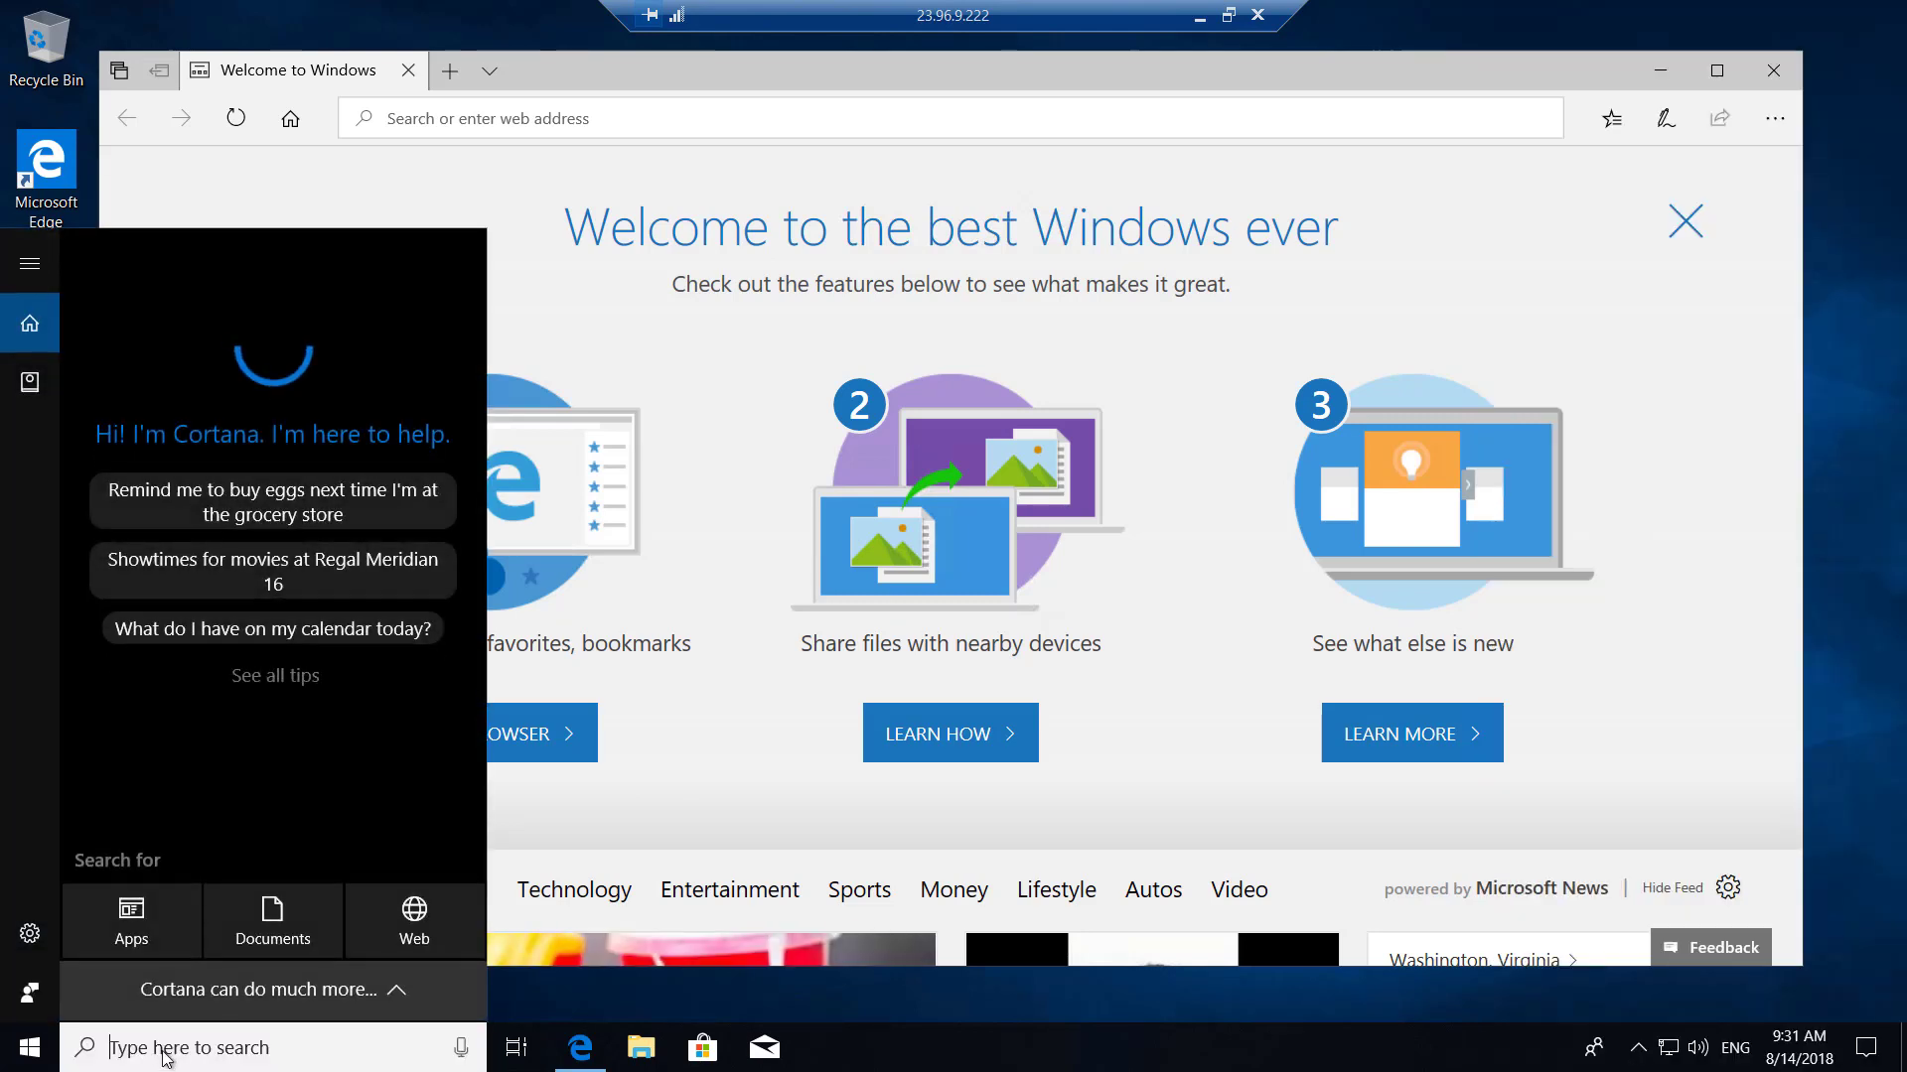
text(disk)
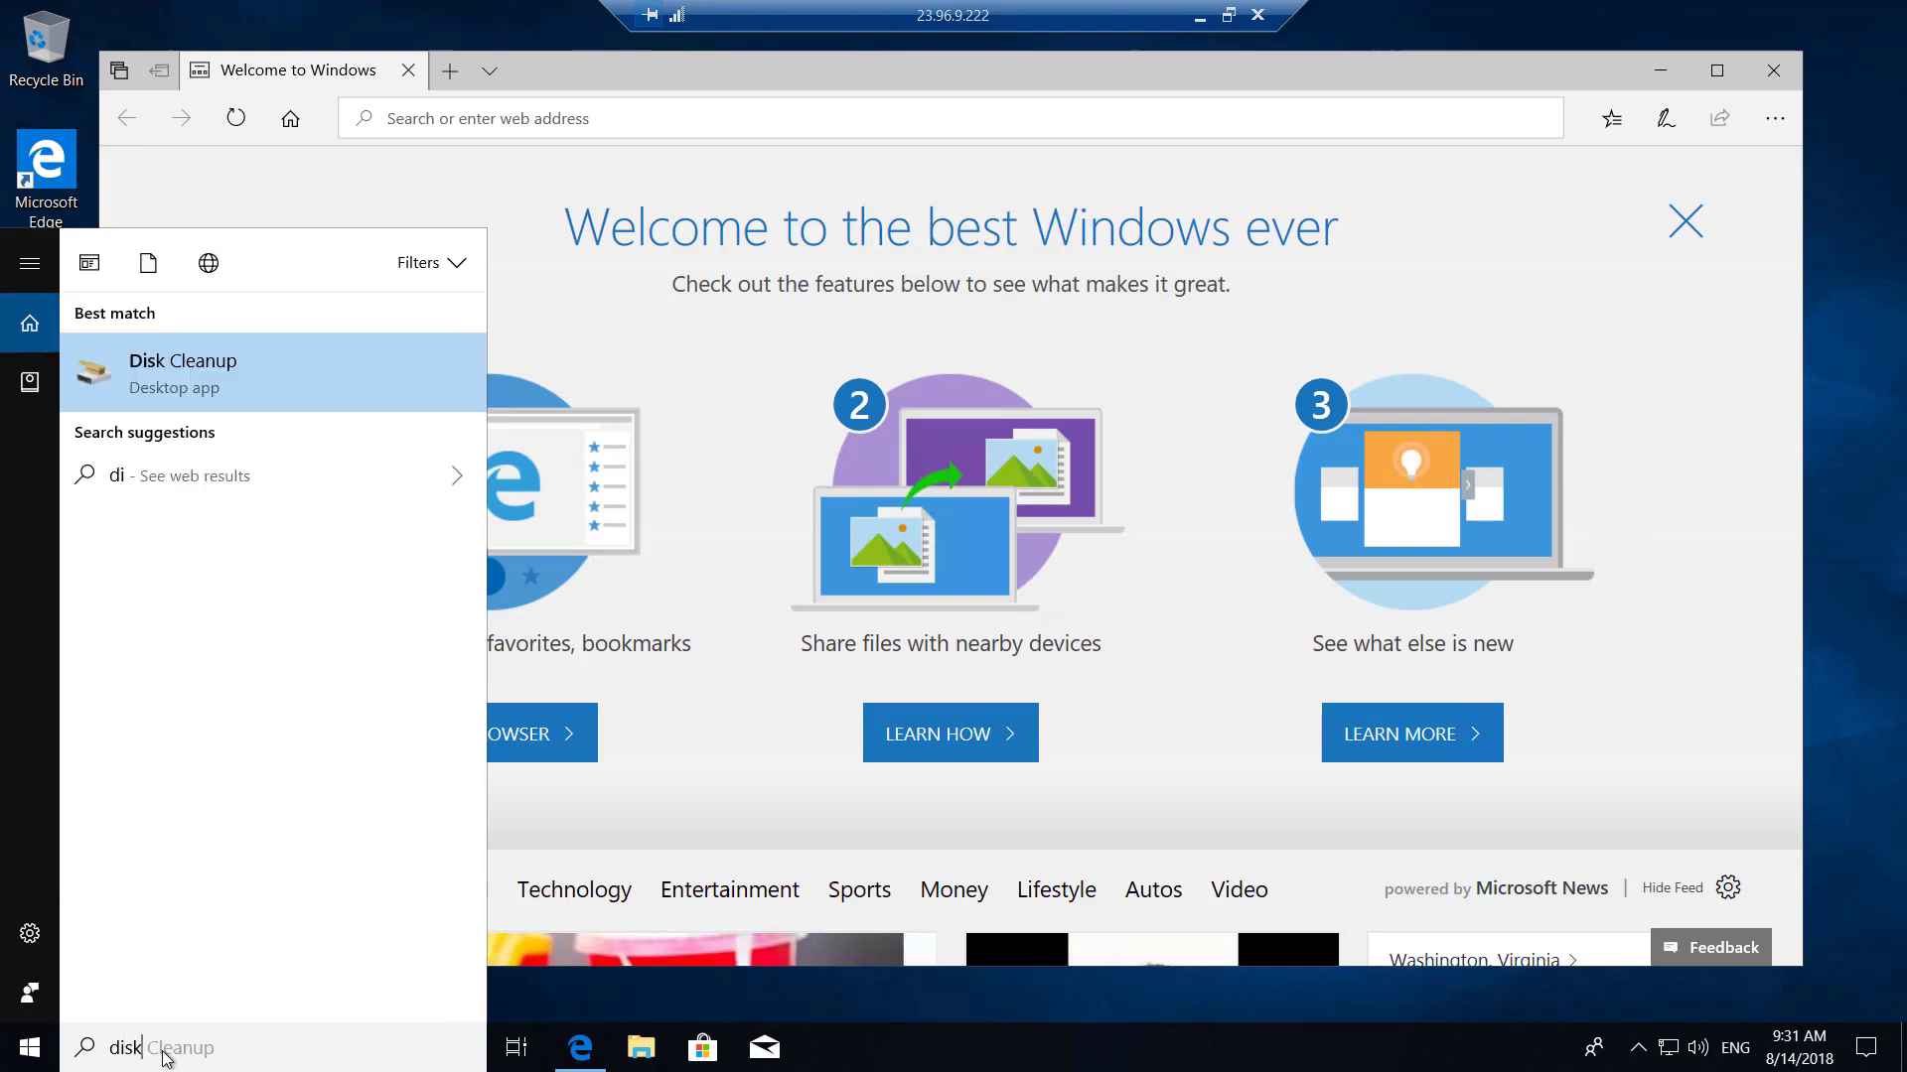
text(m)
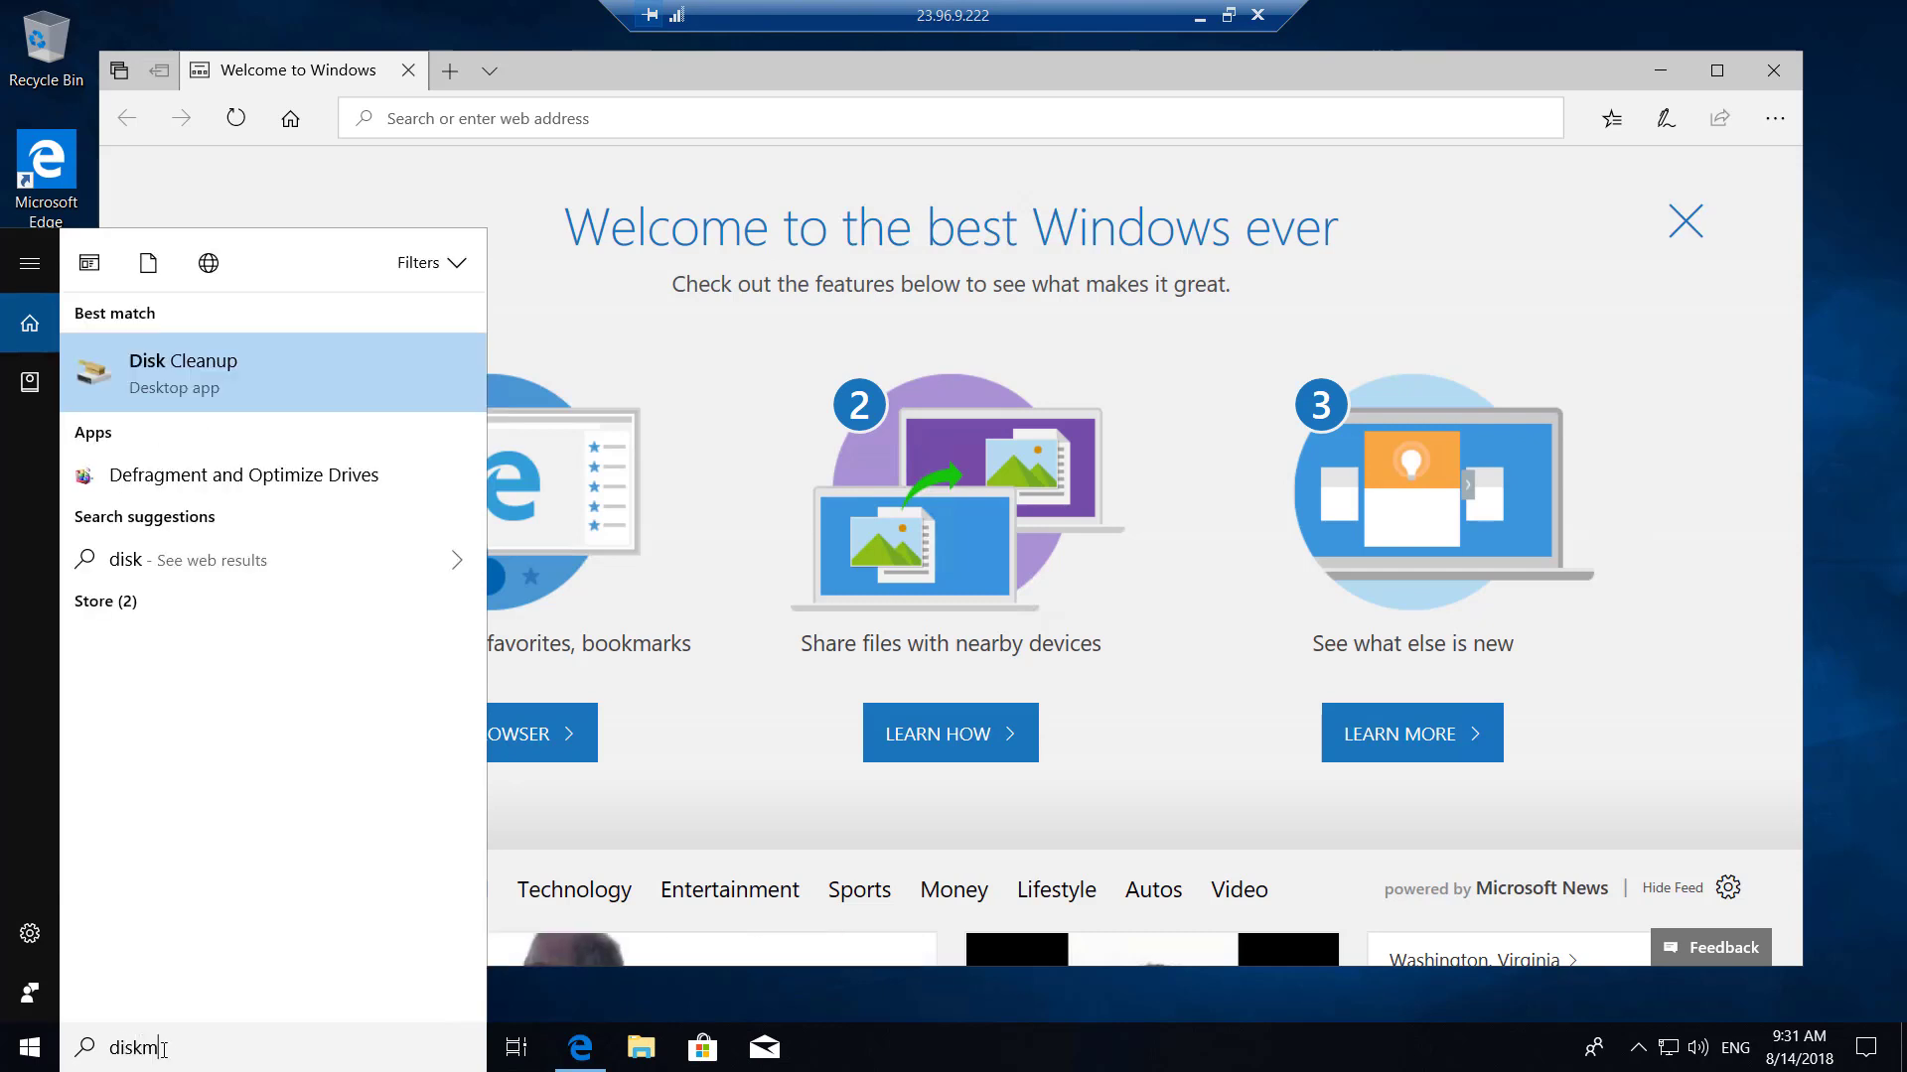
text(gmt.msc)
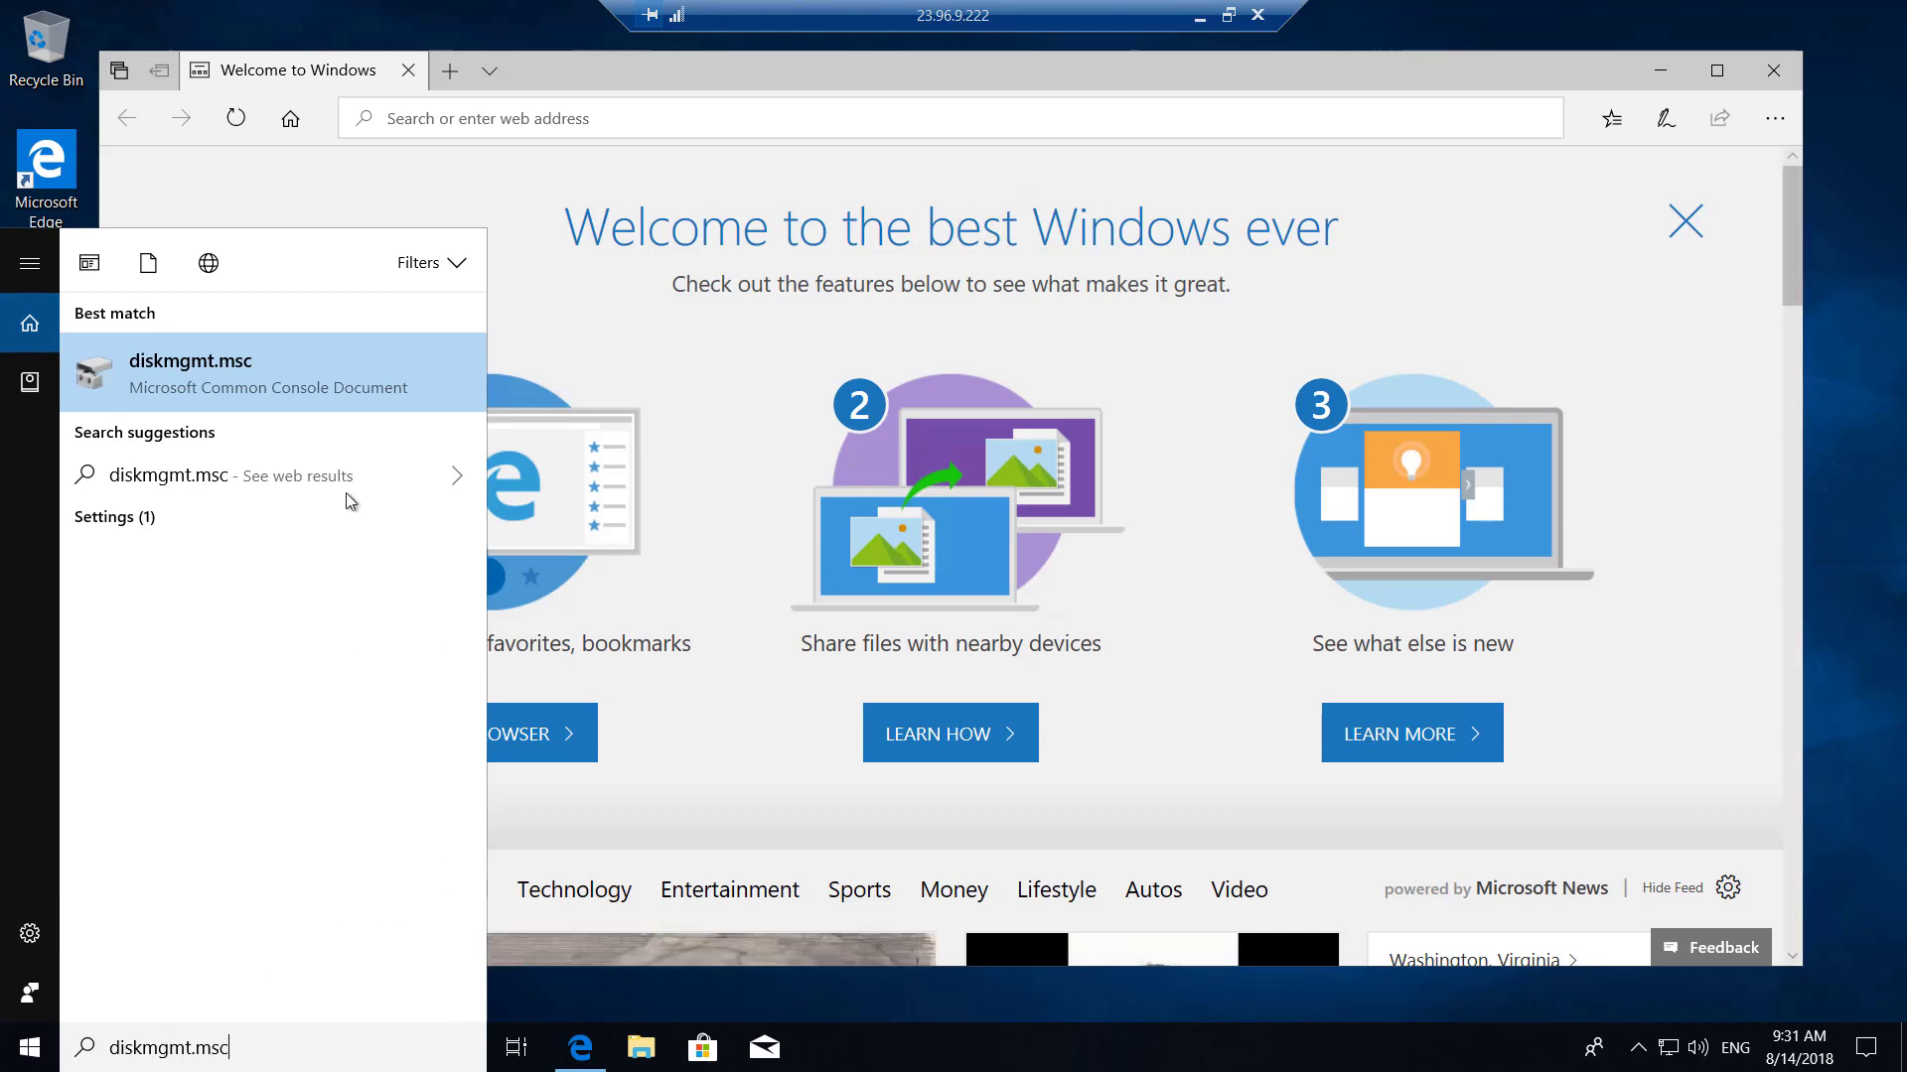
click(253, 364)
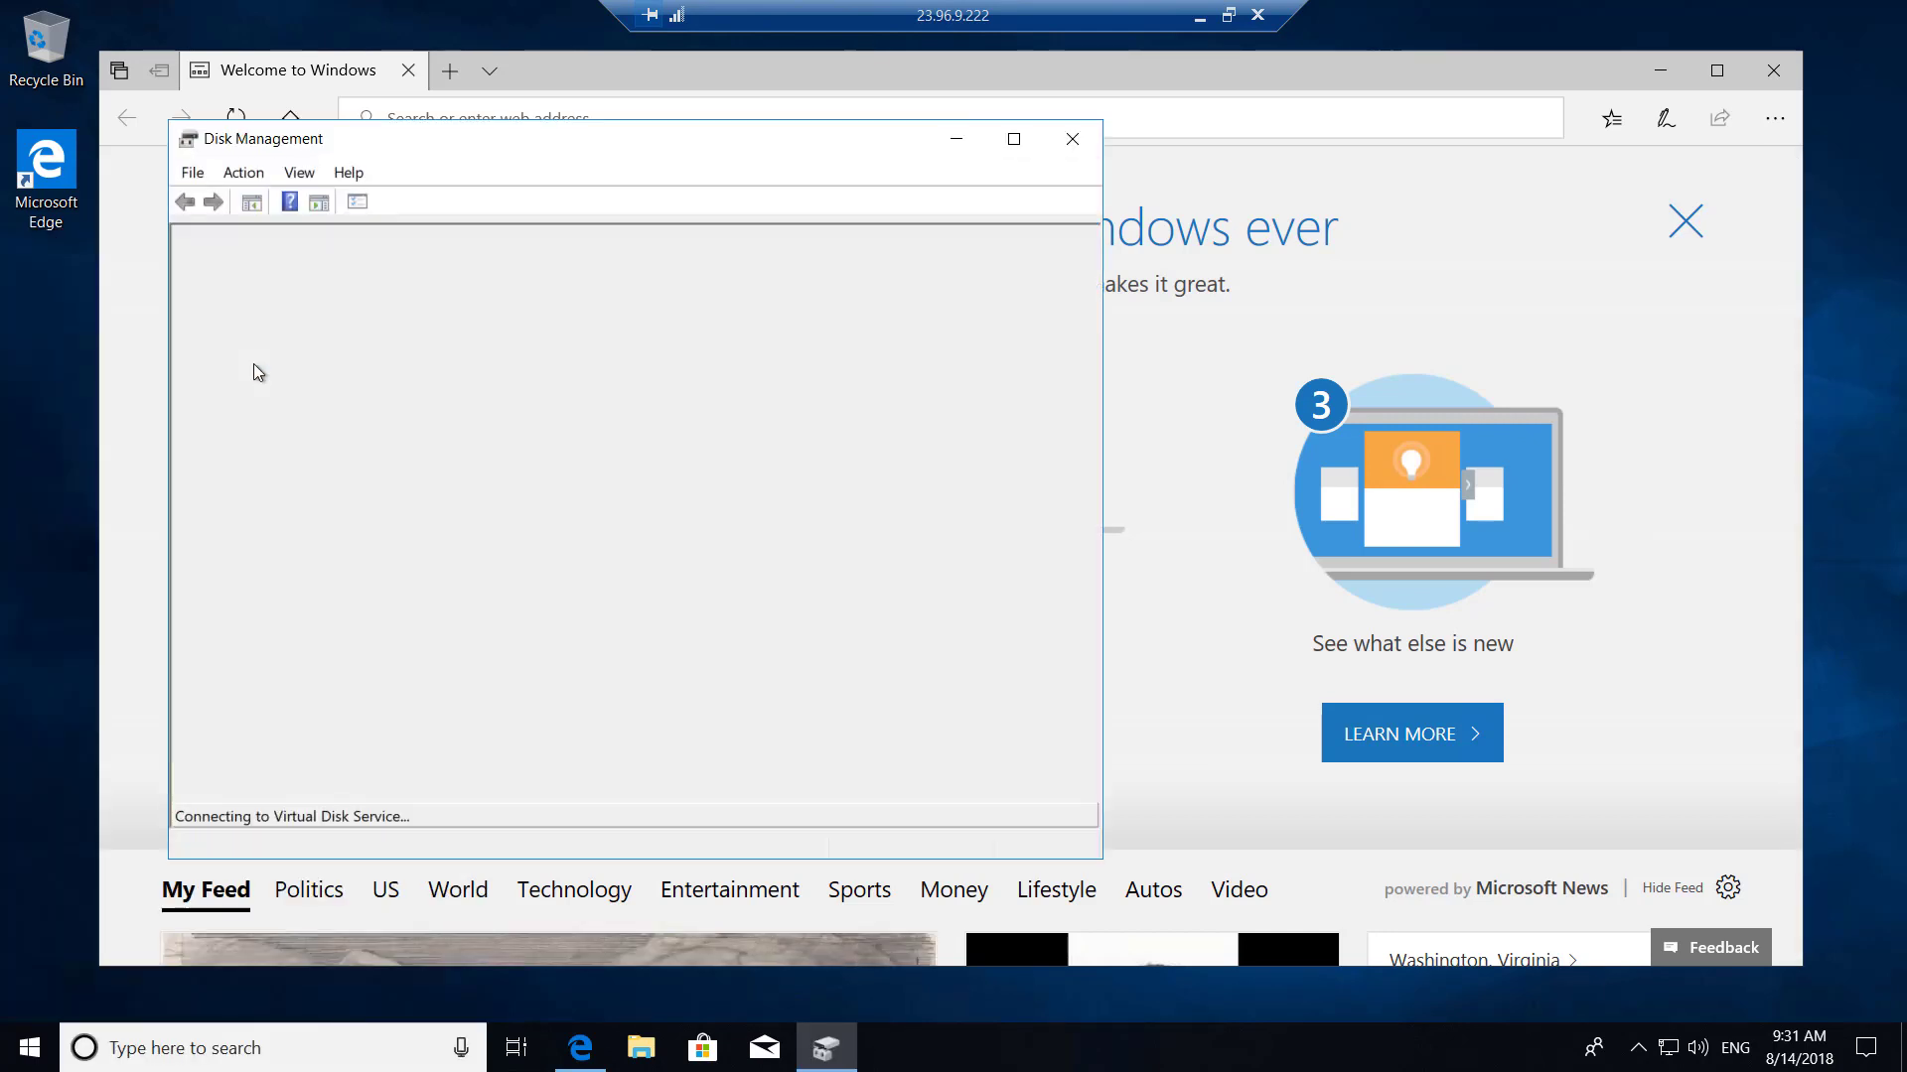
Maximize Disk Management and wait for the Initialize Disk prompt for the 102 GB Disk 2.
click(1012, 139)
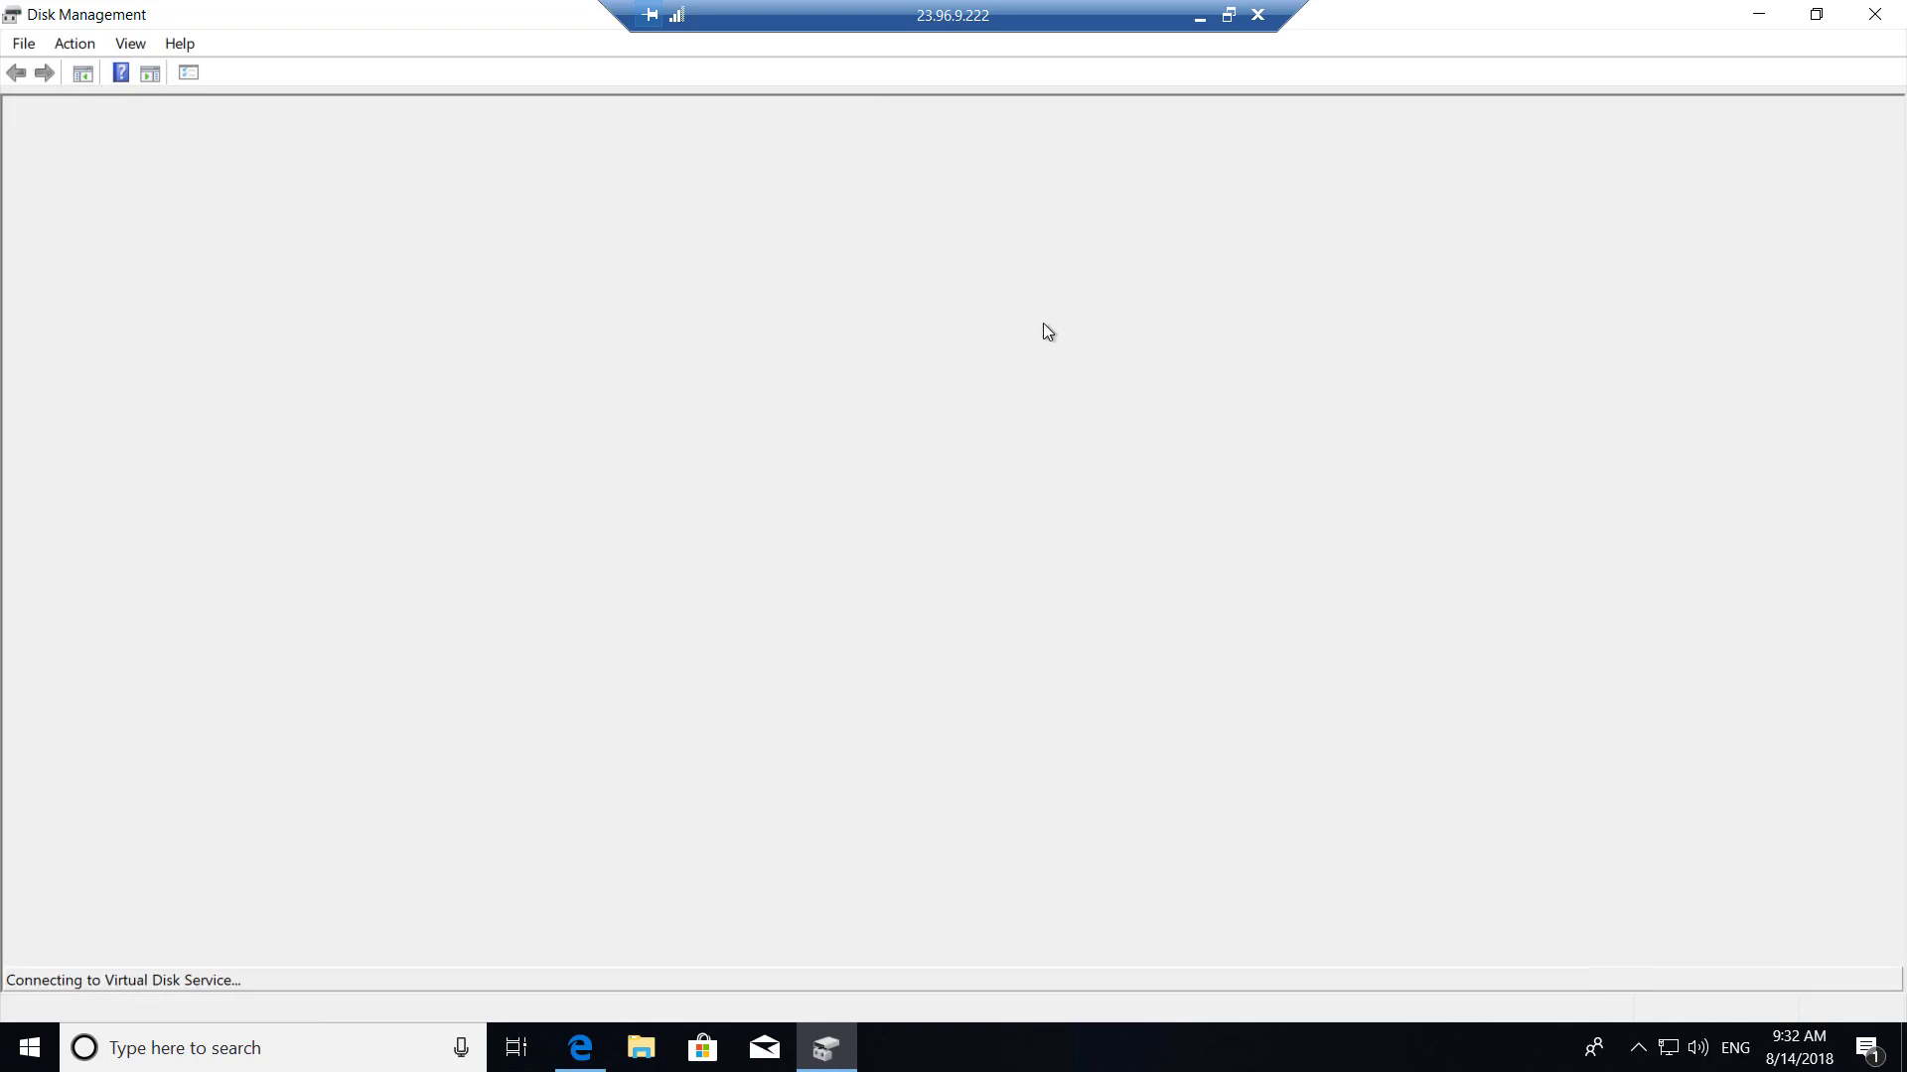
click(1200, 22)
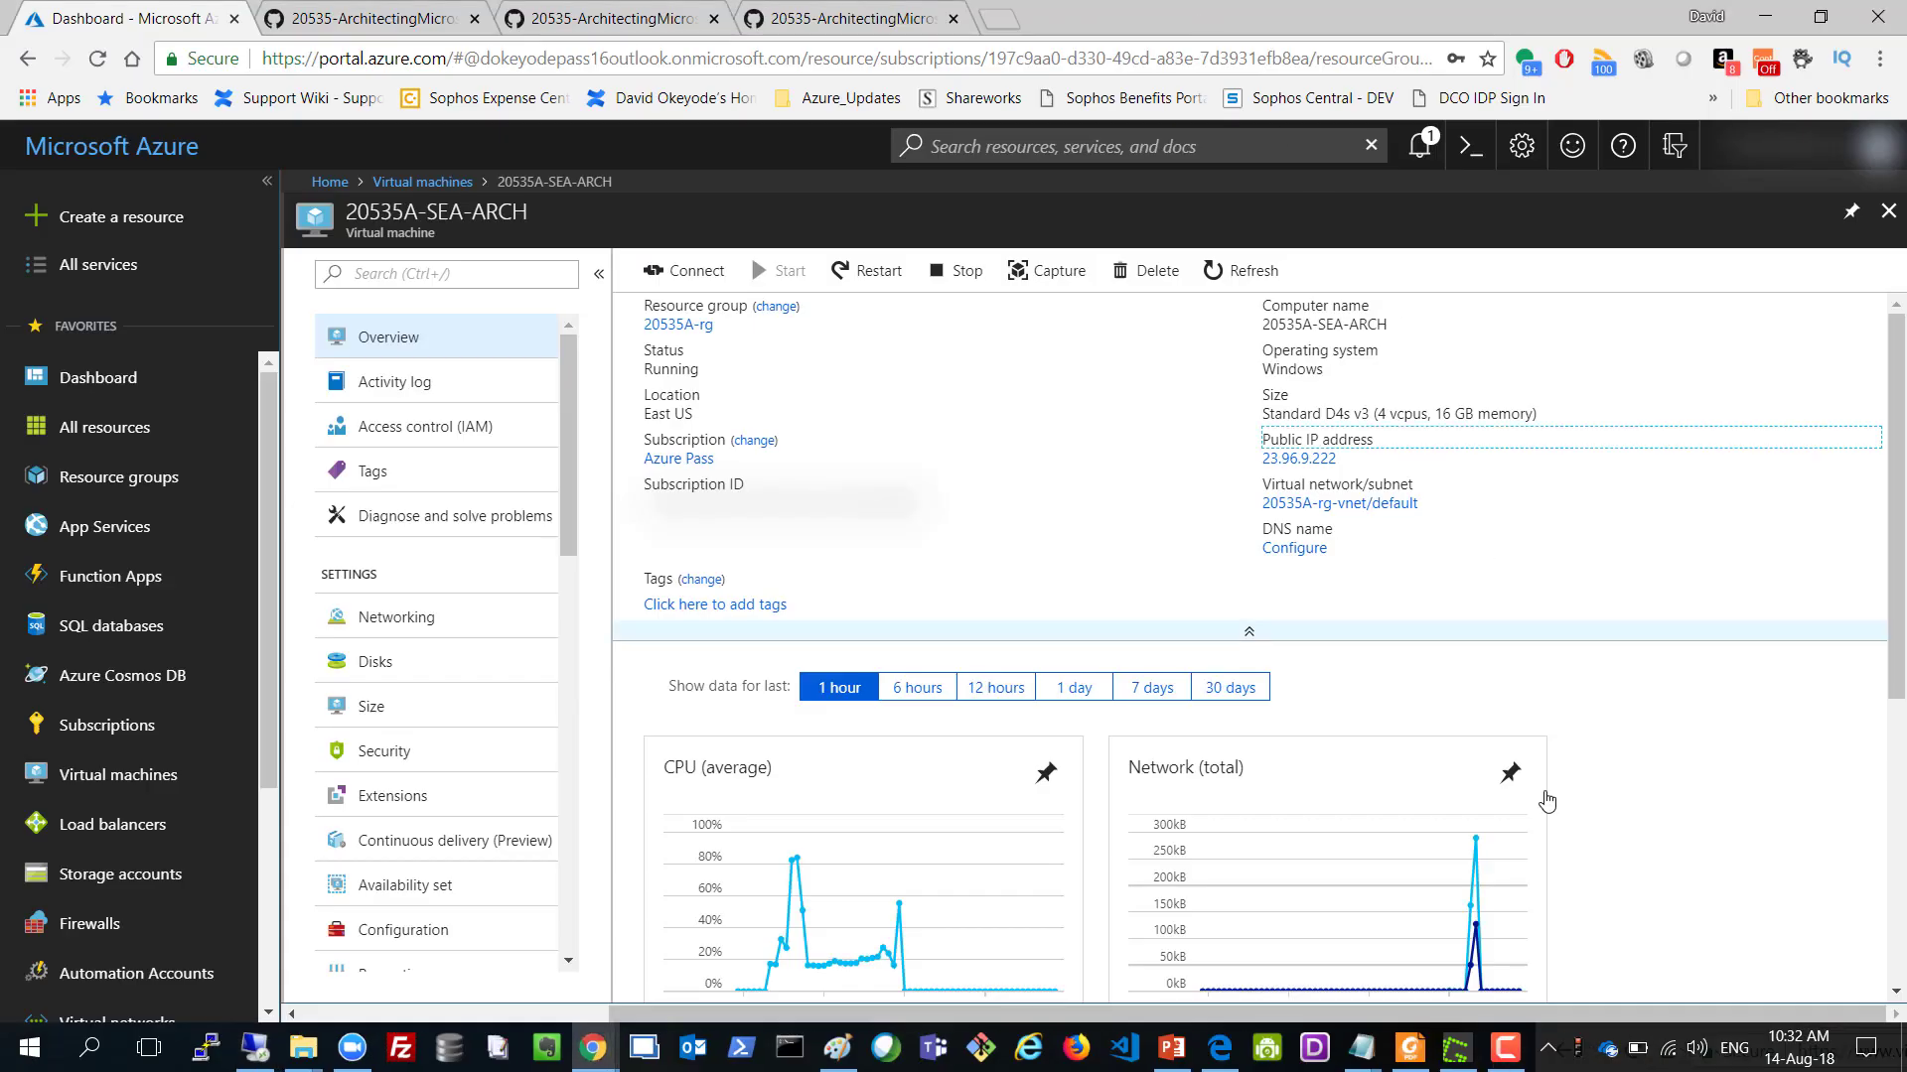
click(1504, 1048)
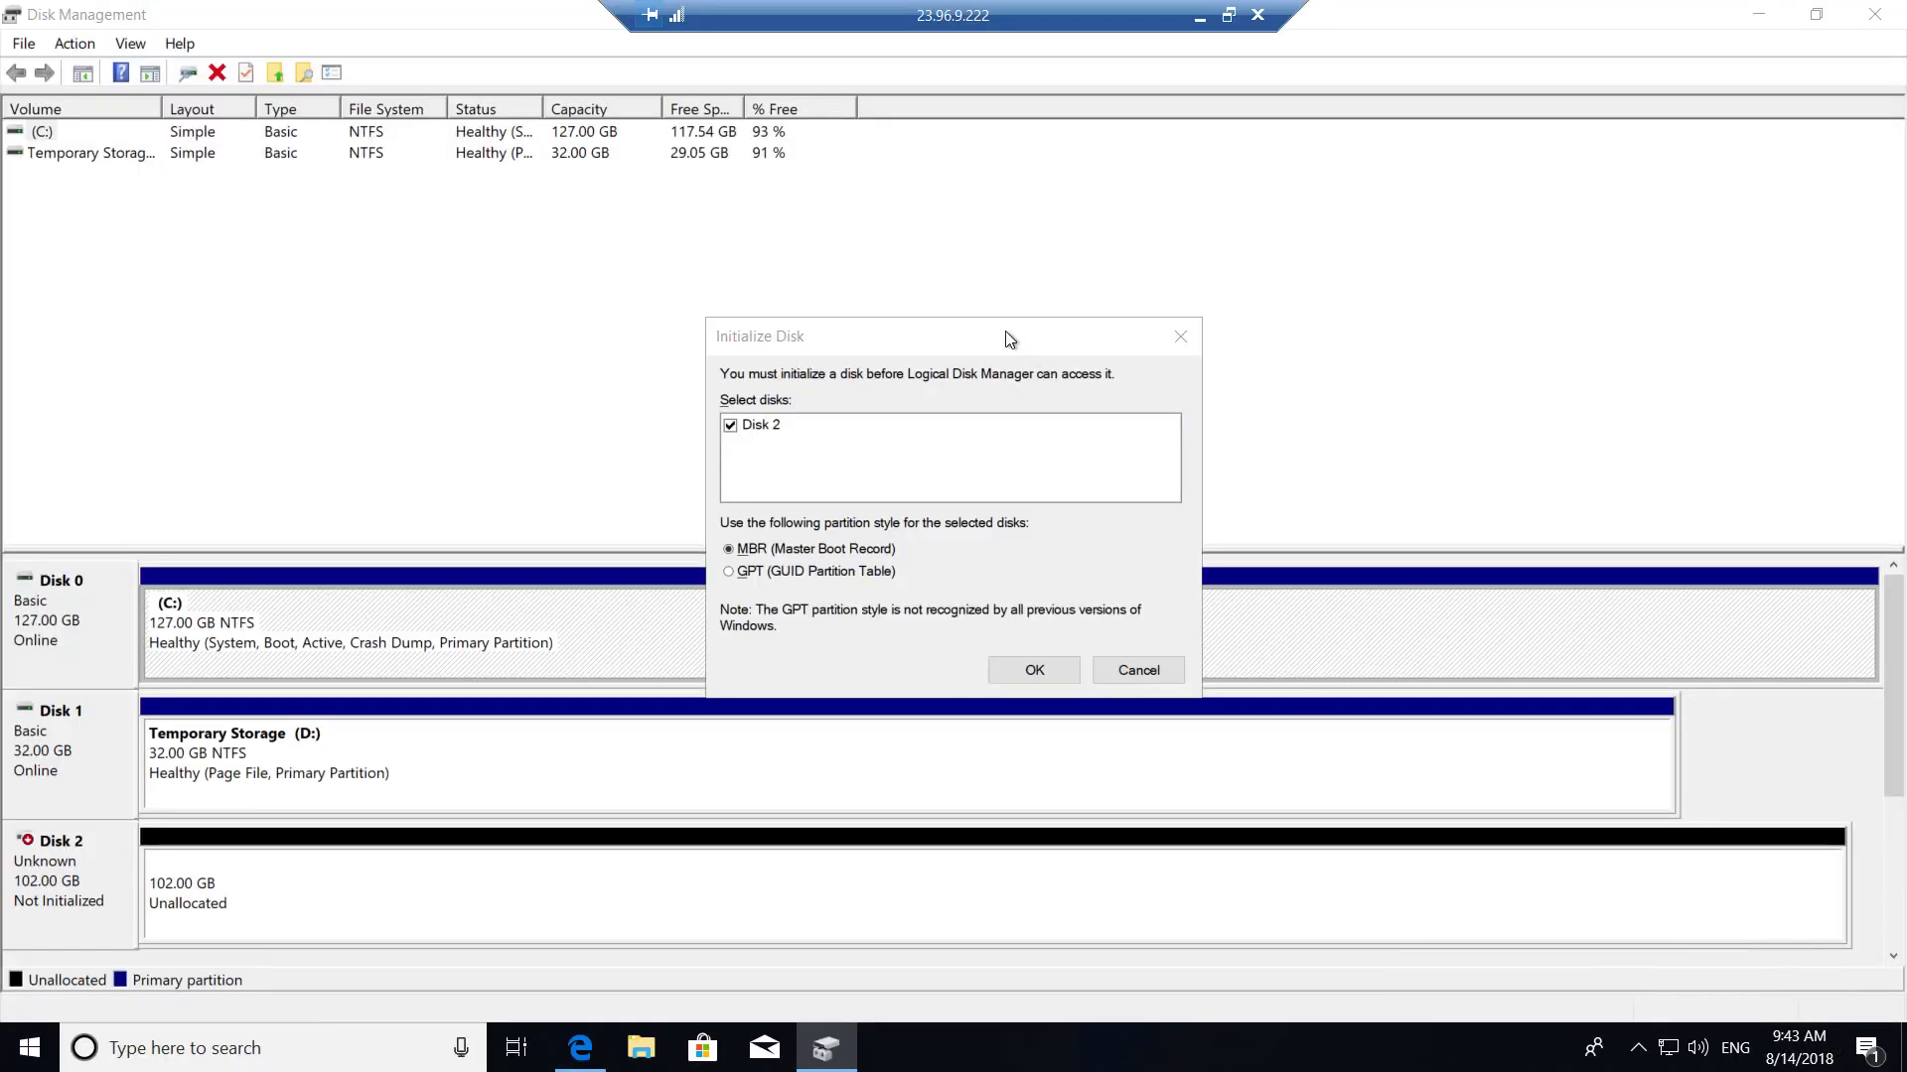
Initialize Disk 2 as MBR and start a New Simple Volume using the full 104445 MB.
drag(991, 328, 1008, 282)
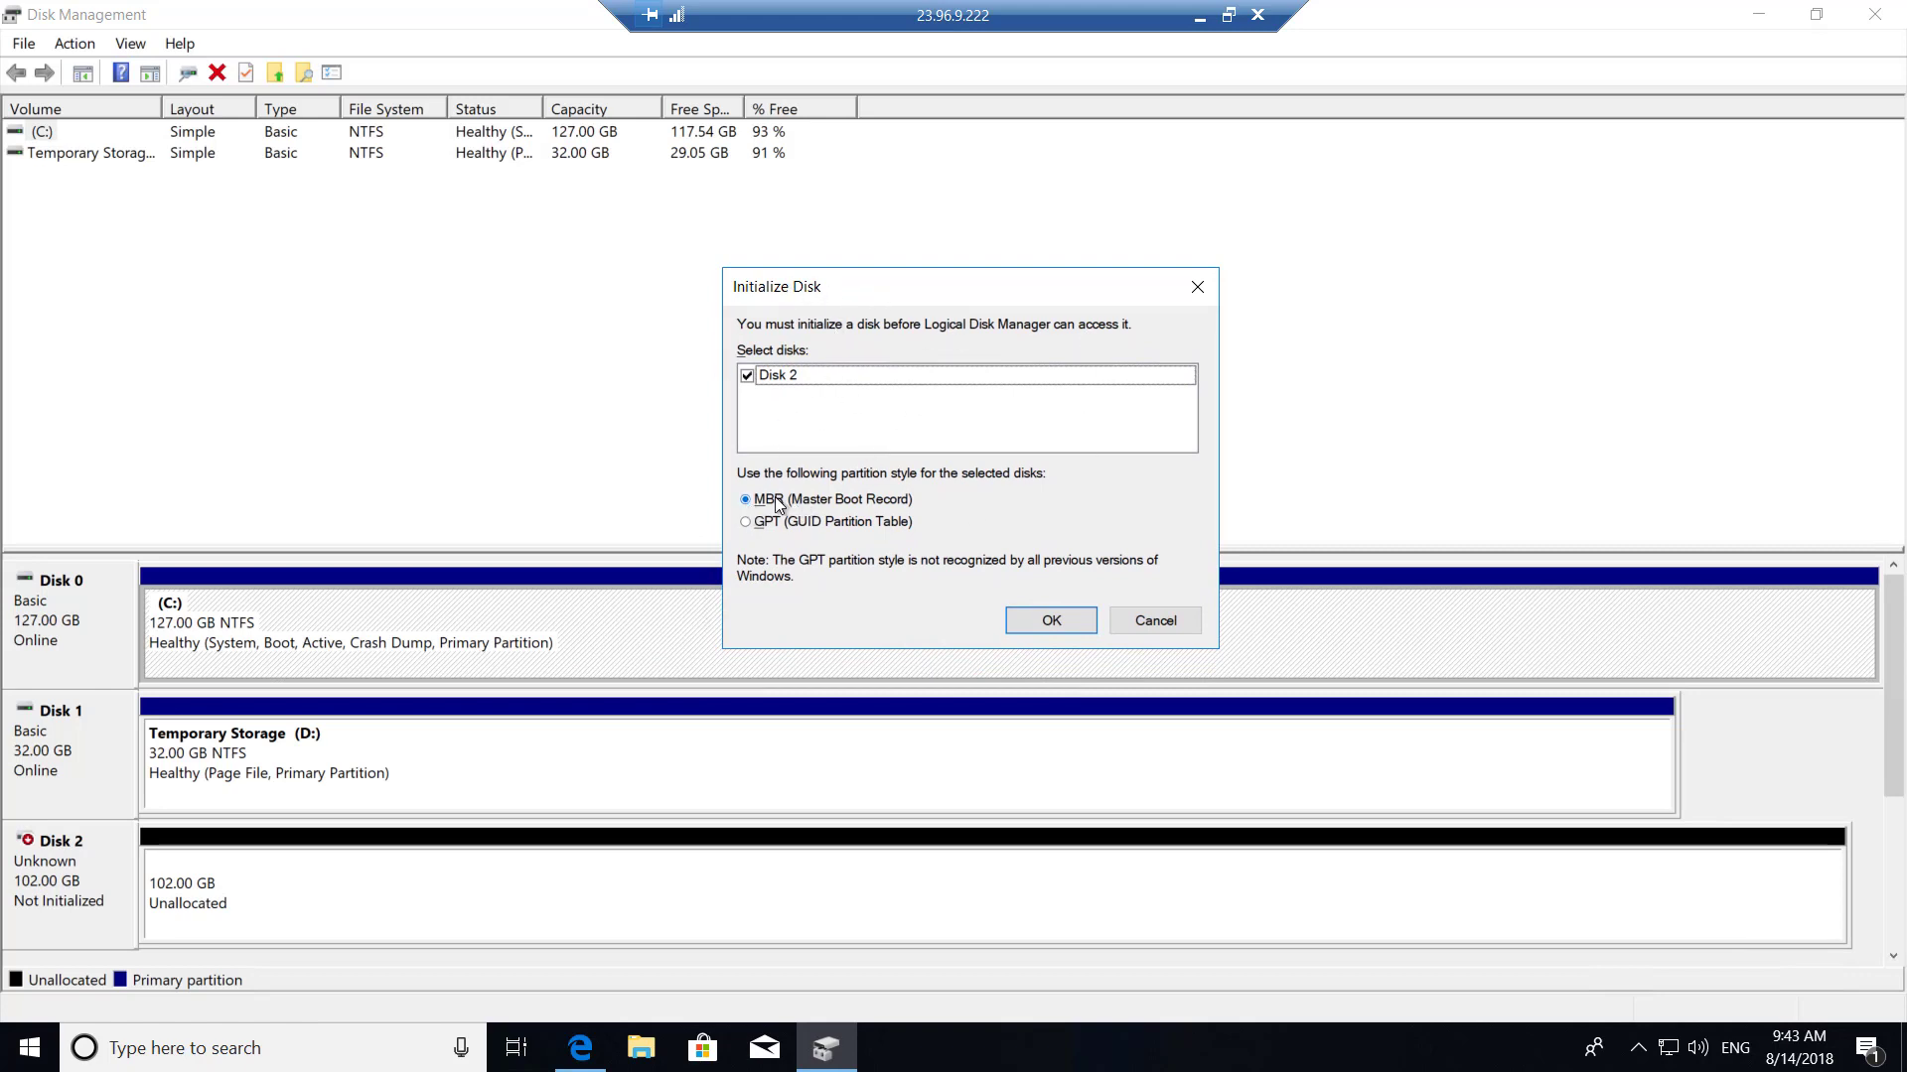
click(1043, 624)
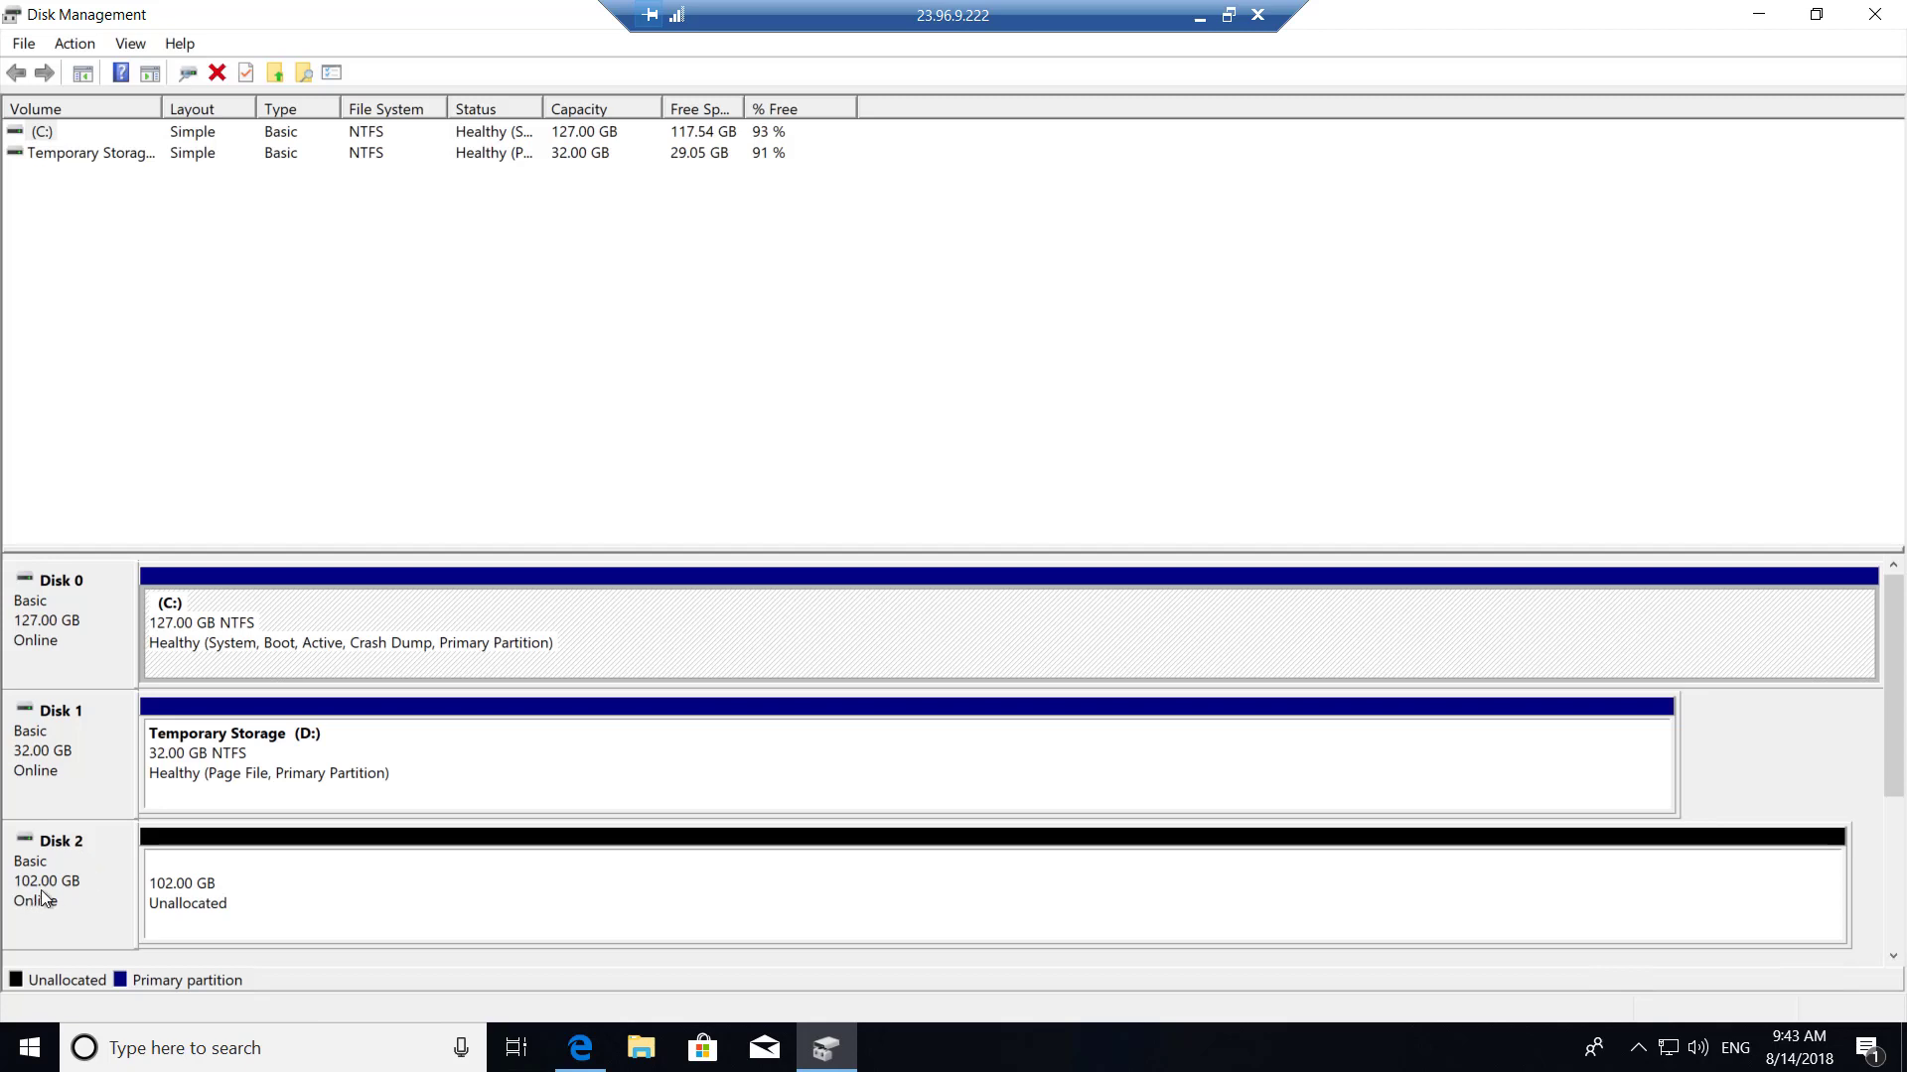
right_click(288, 888)
click(381, 689)
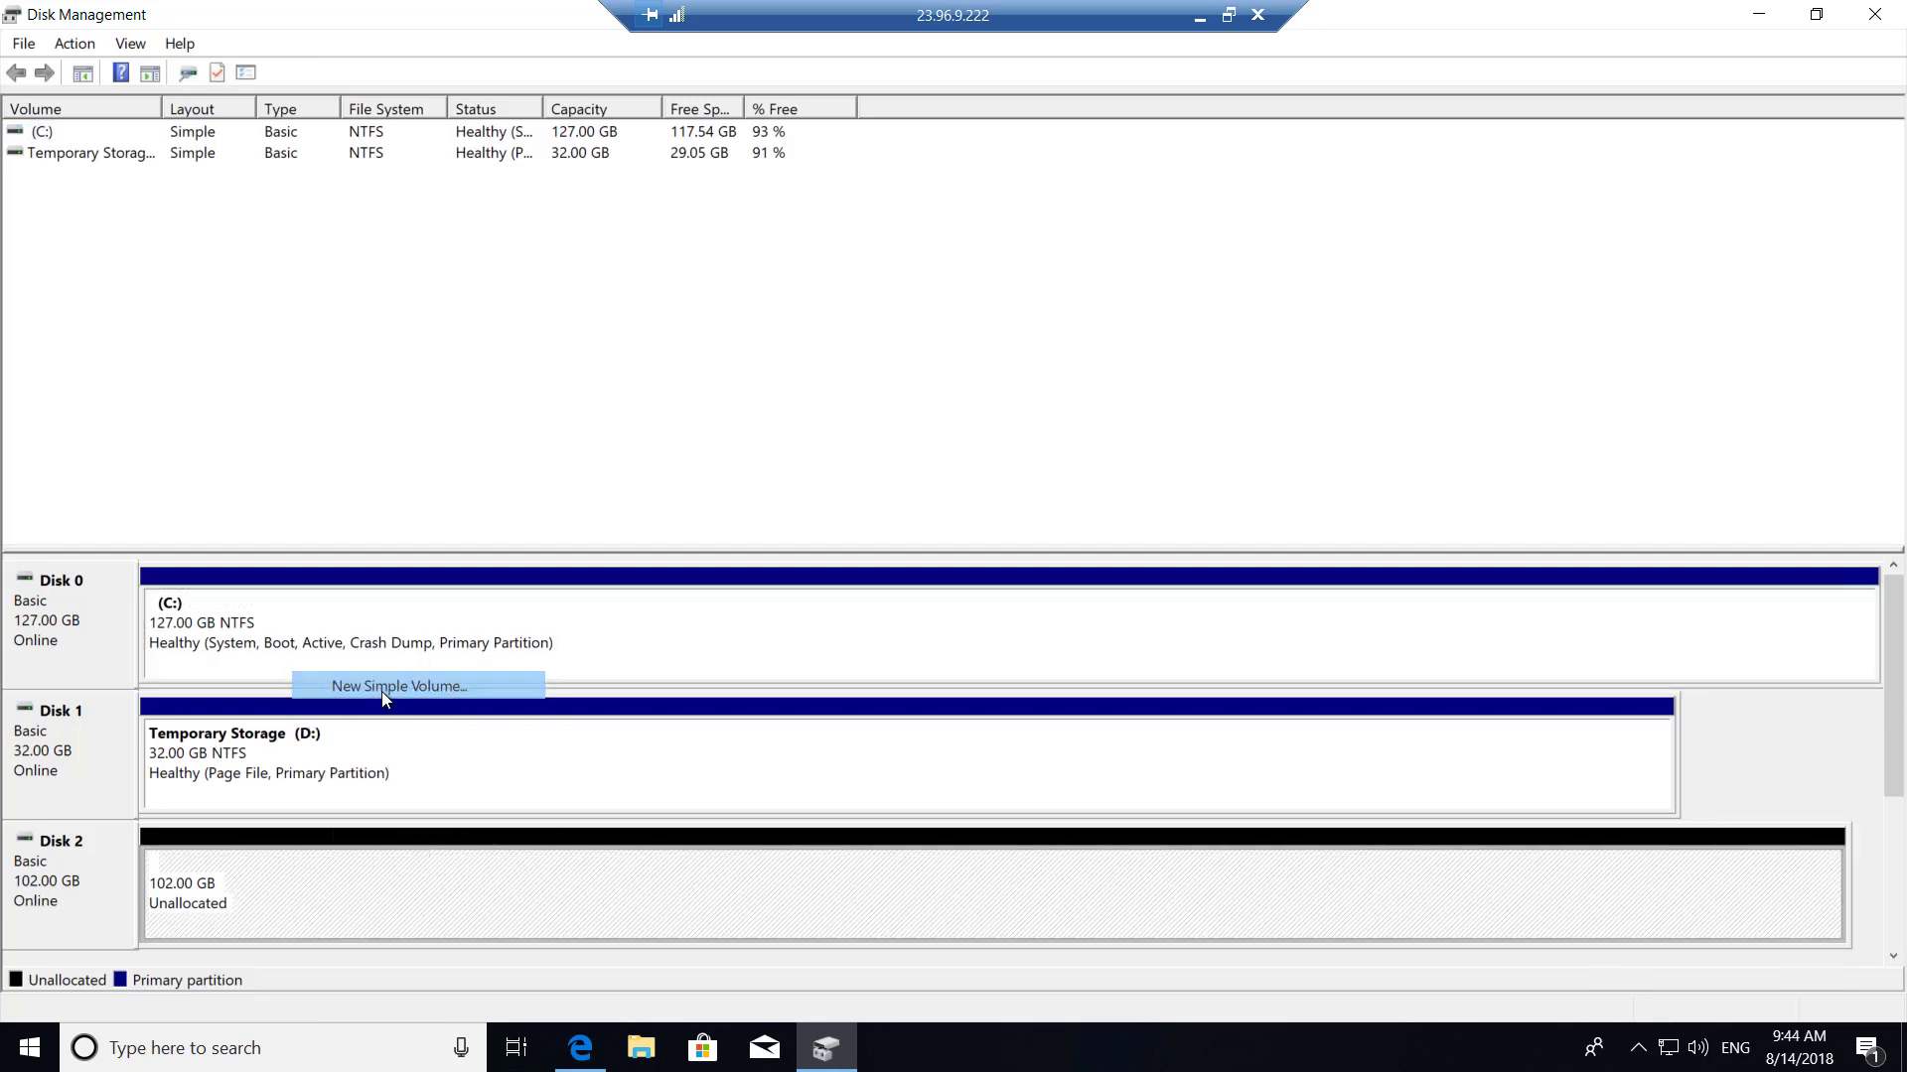
click(493, 580)
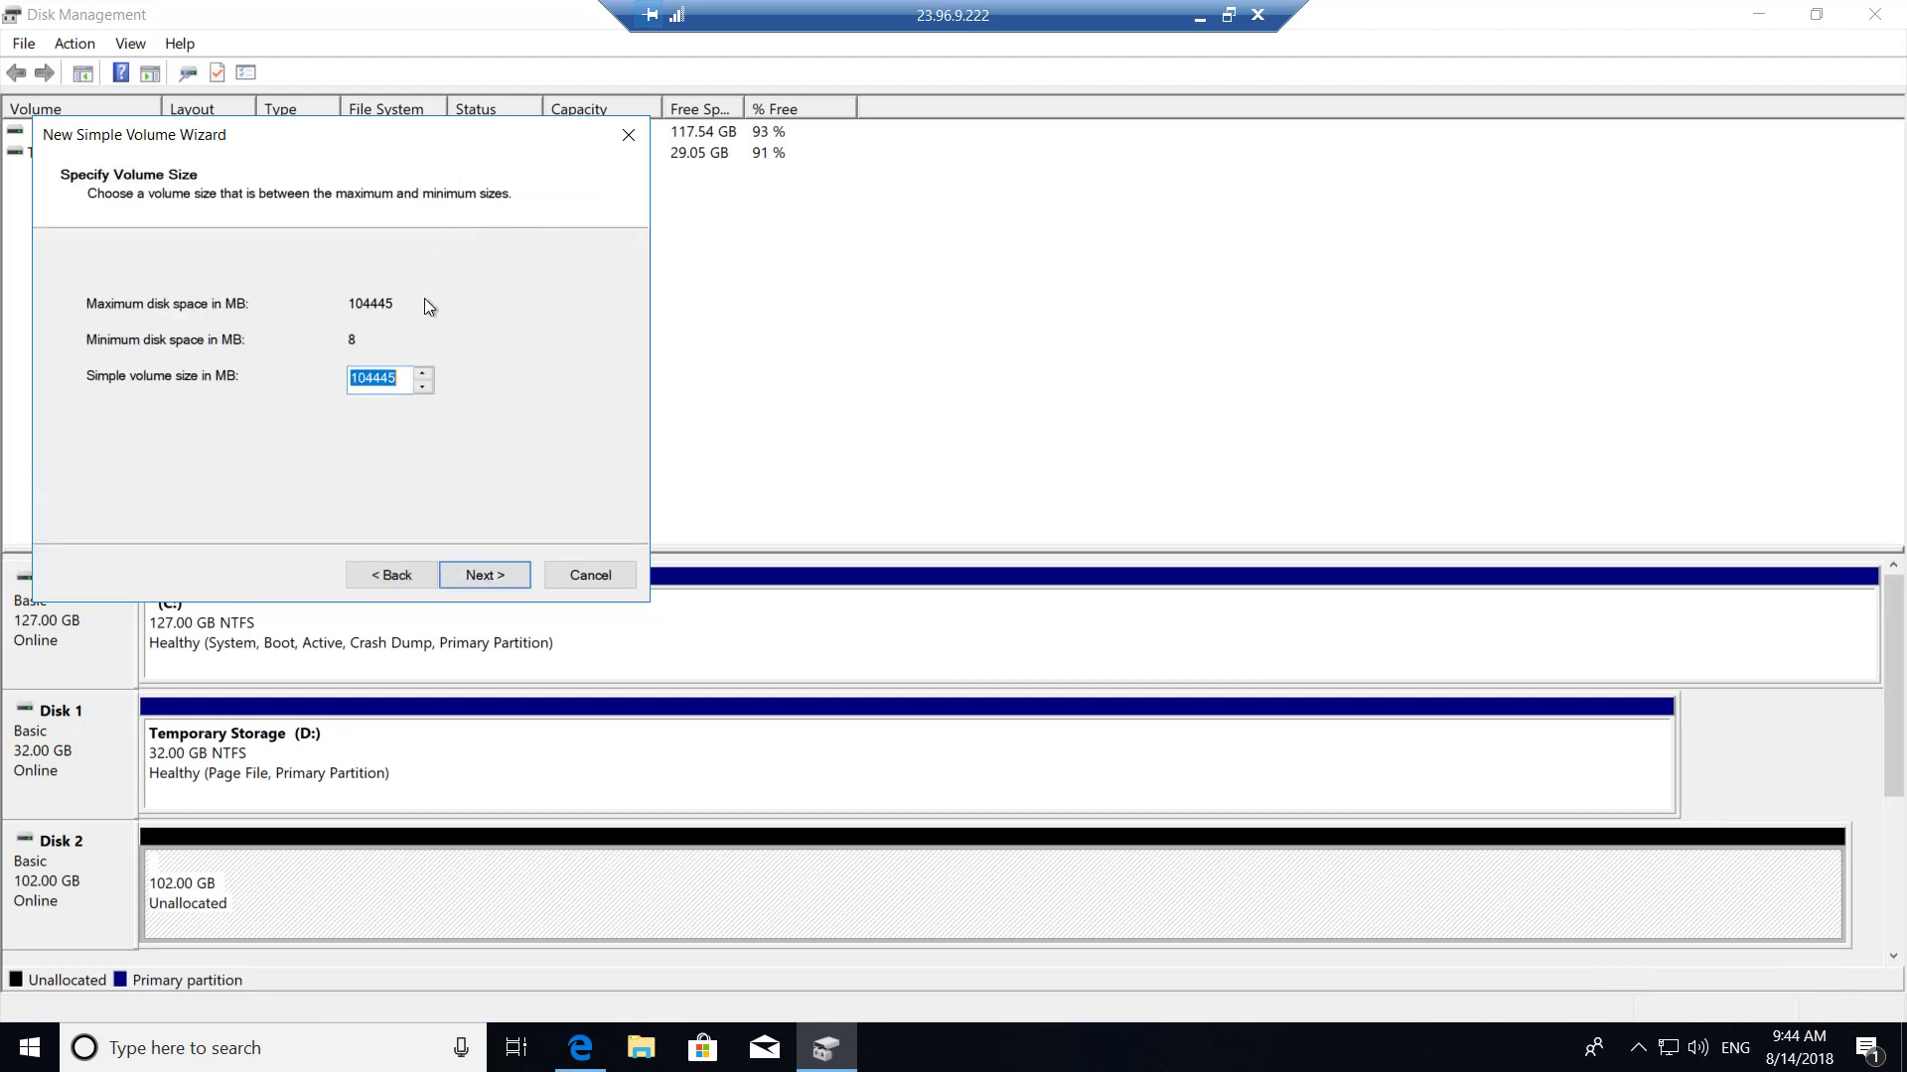
click(480, 576)
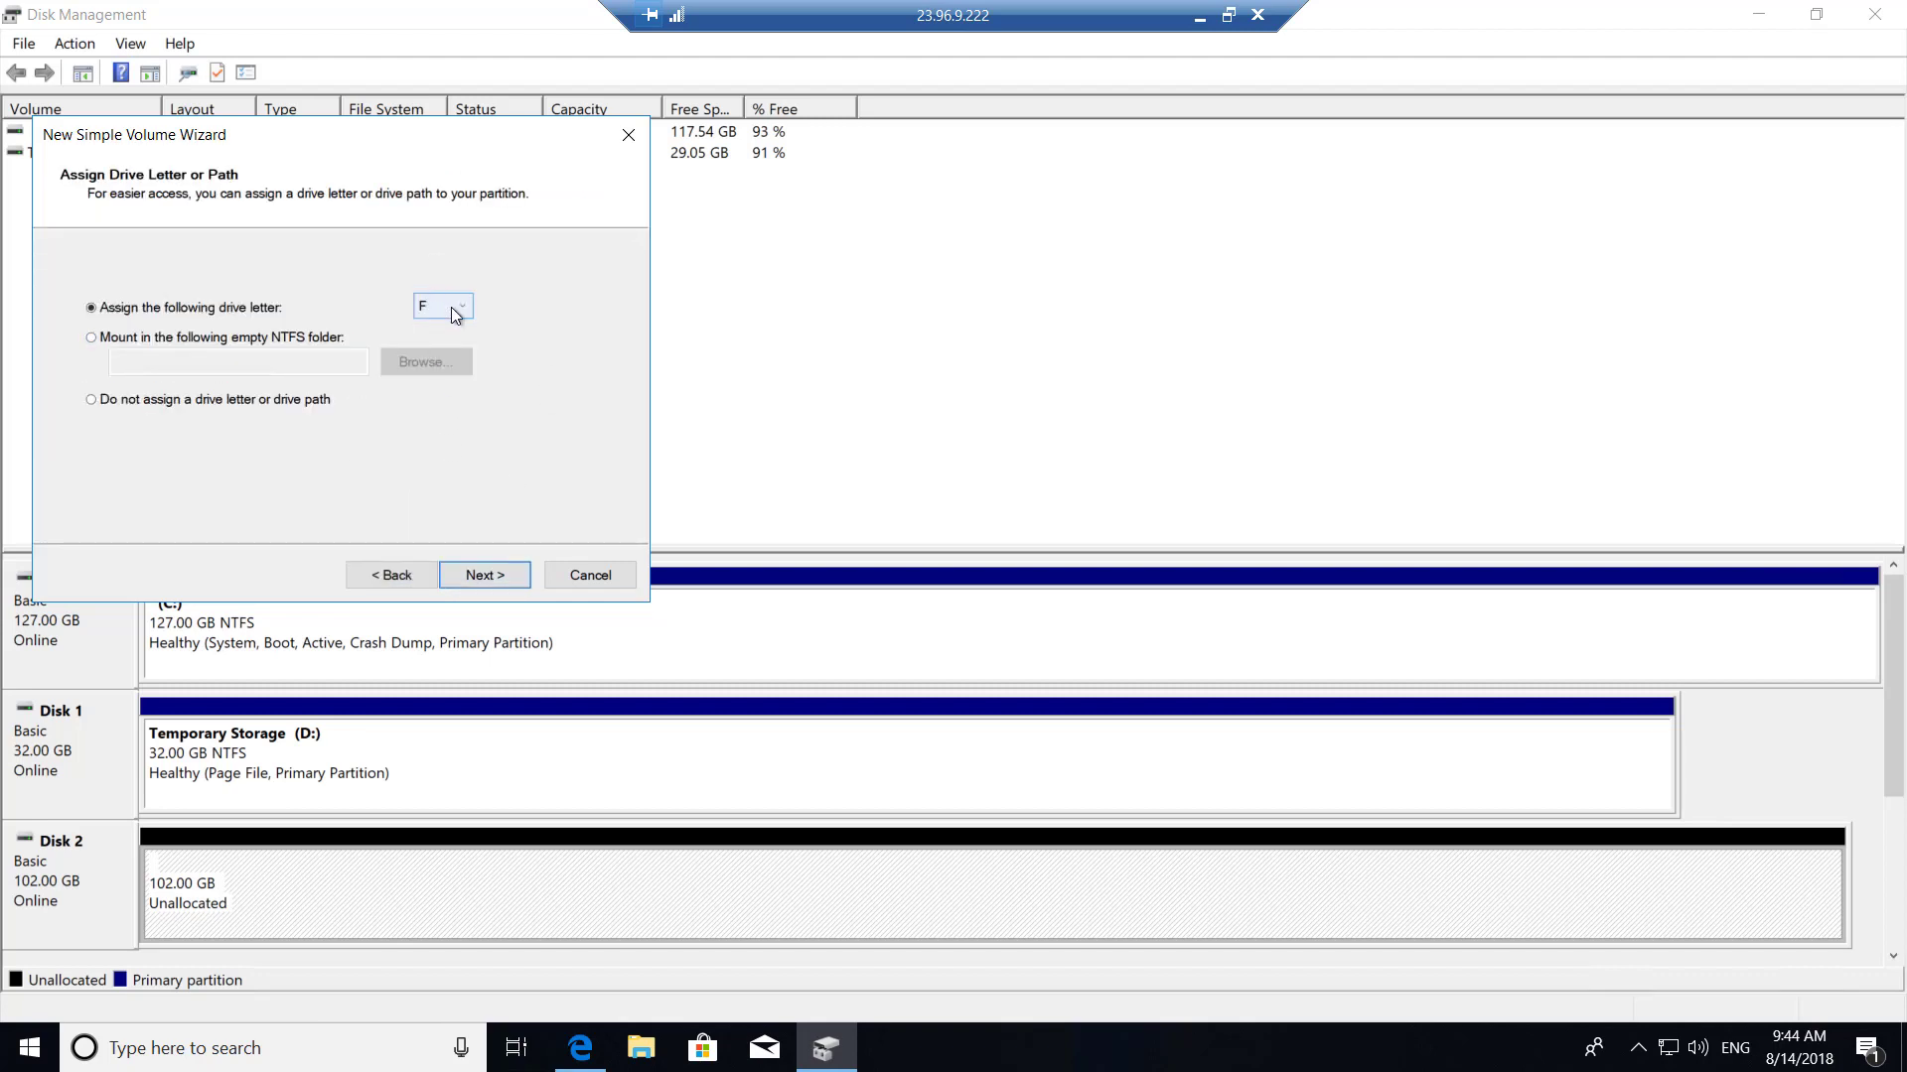
click(1199, 22)
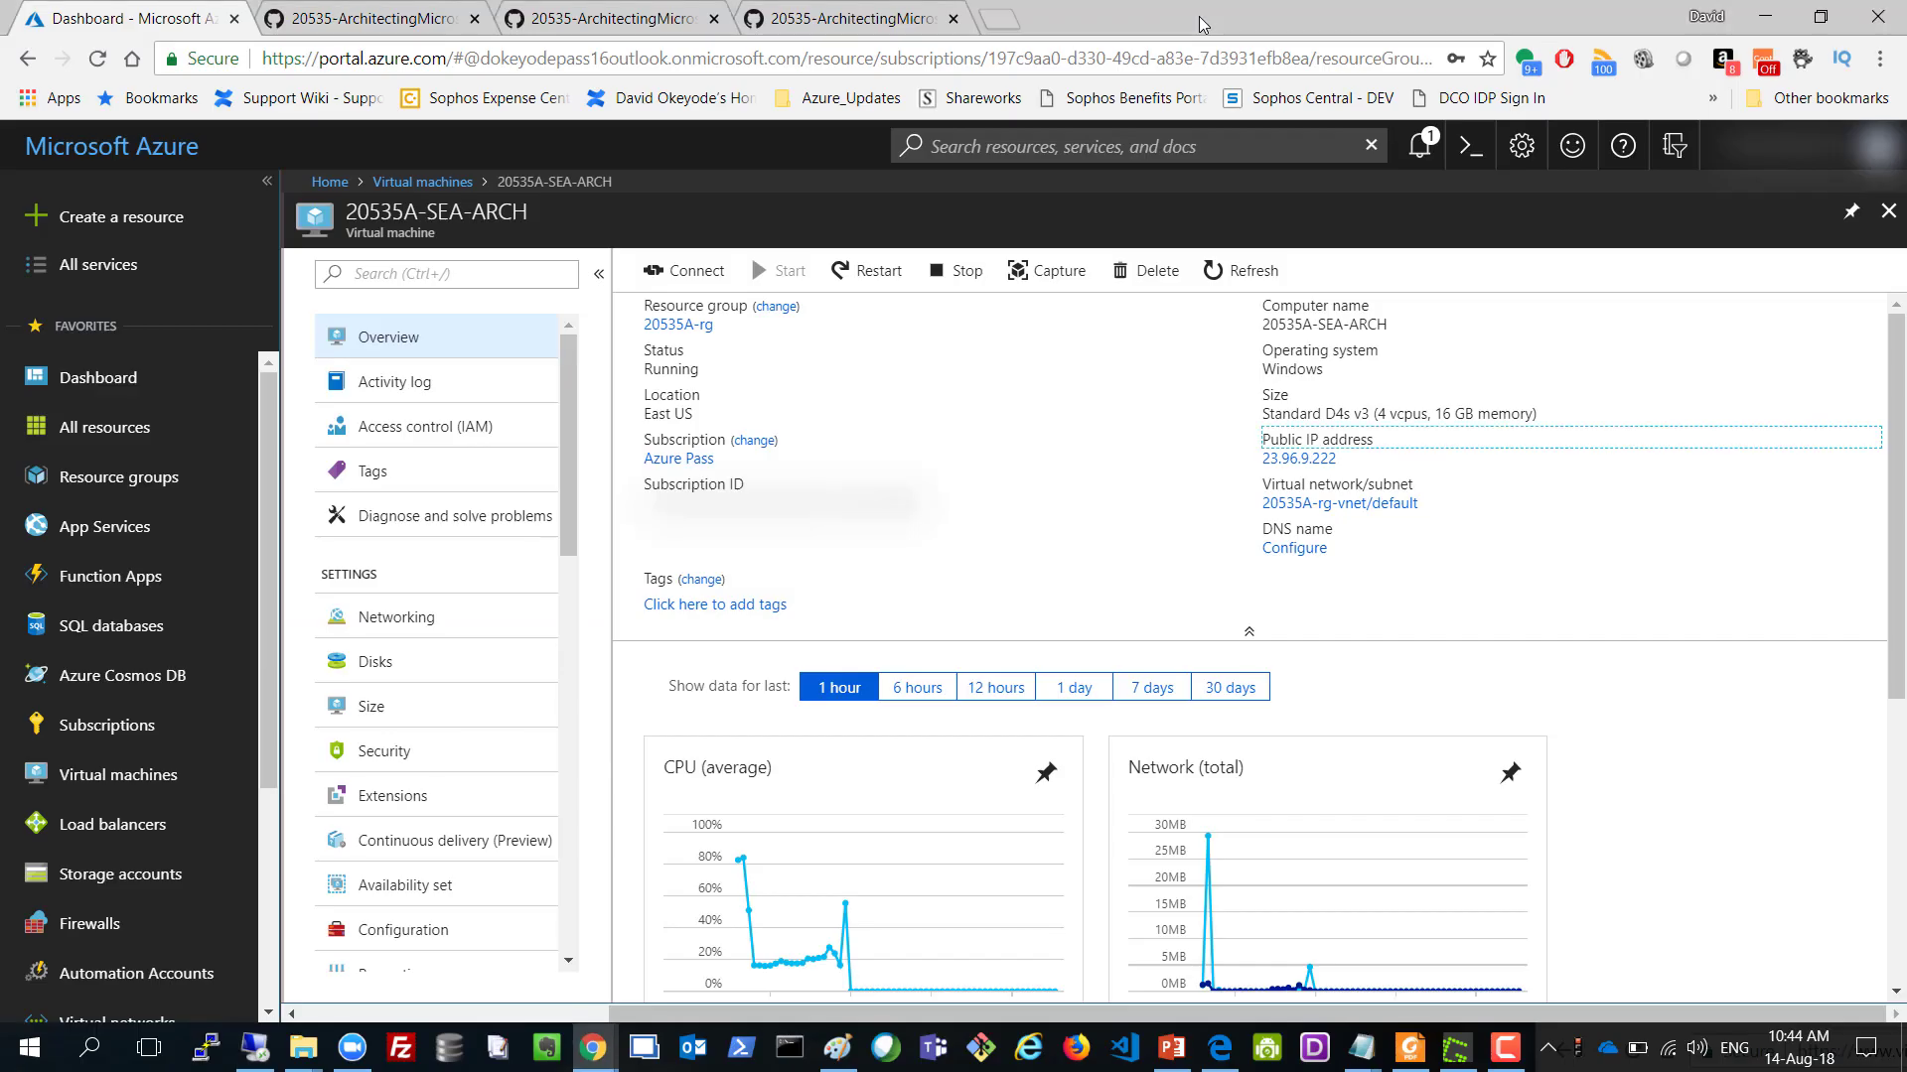
Scroll the GitHub lab instructions to Task 3 and highlight 'Allfiles' and drive F in the path.
click(358, 12)
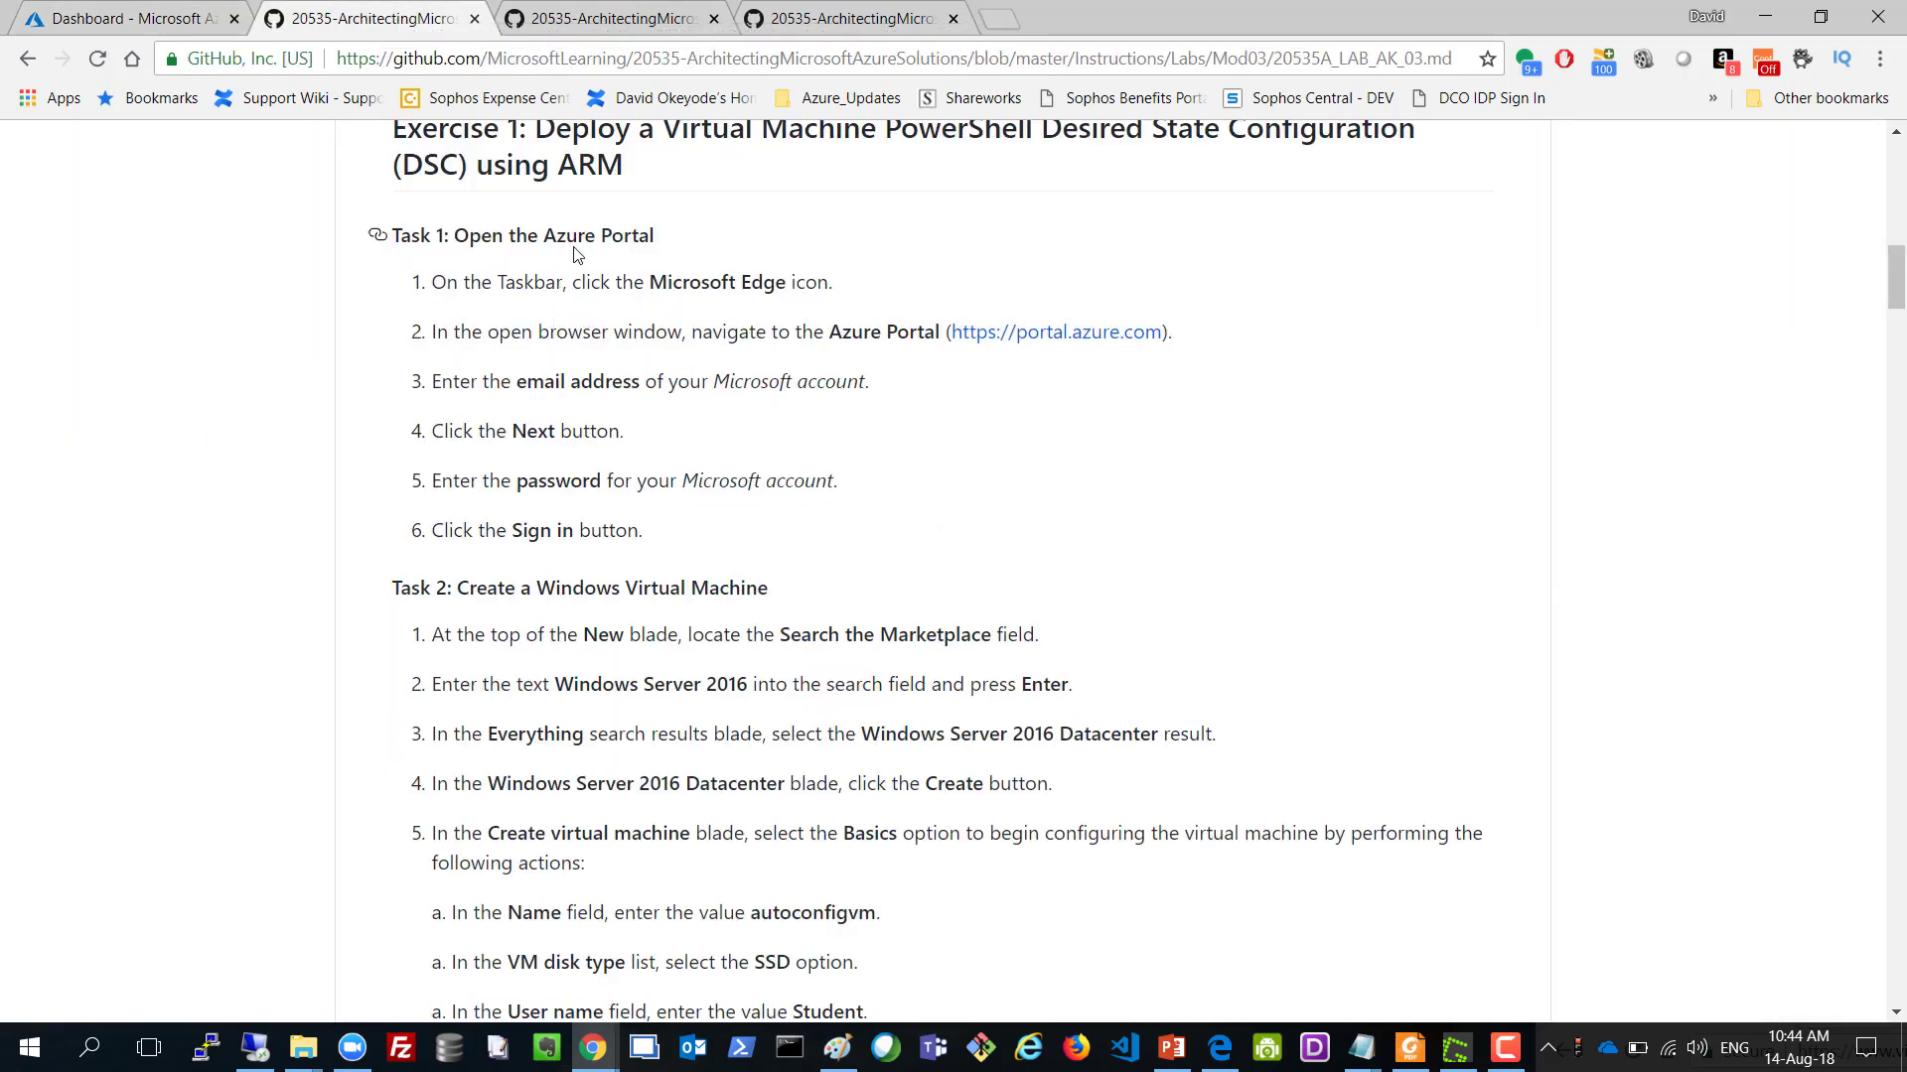
scroll(571, 258, down, 6)
scroll(579, 246, down, 5)
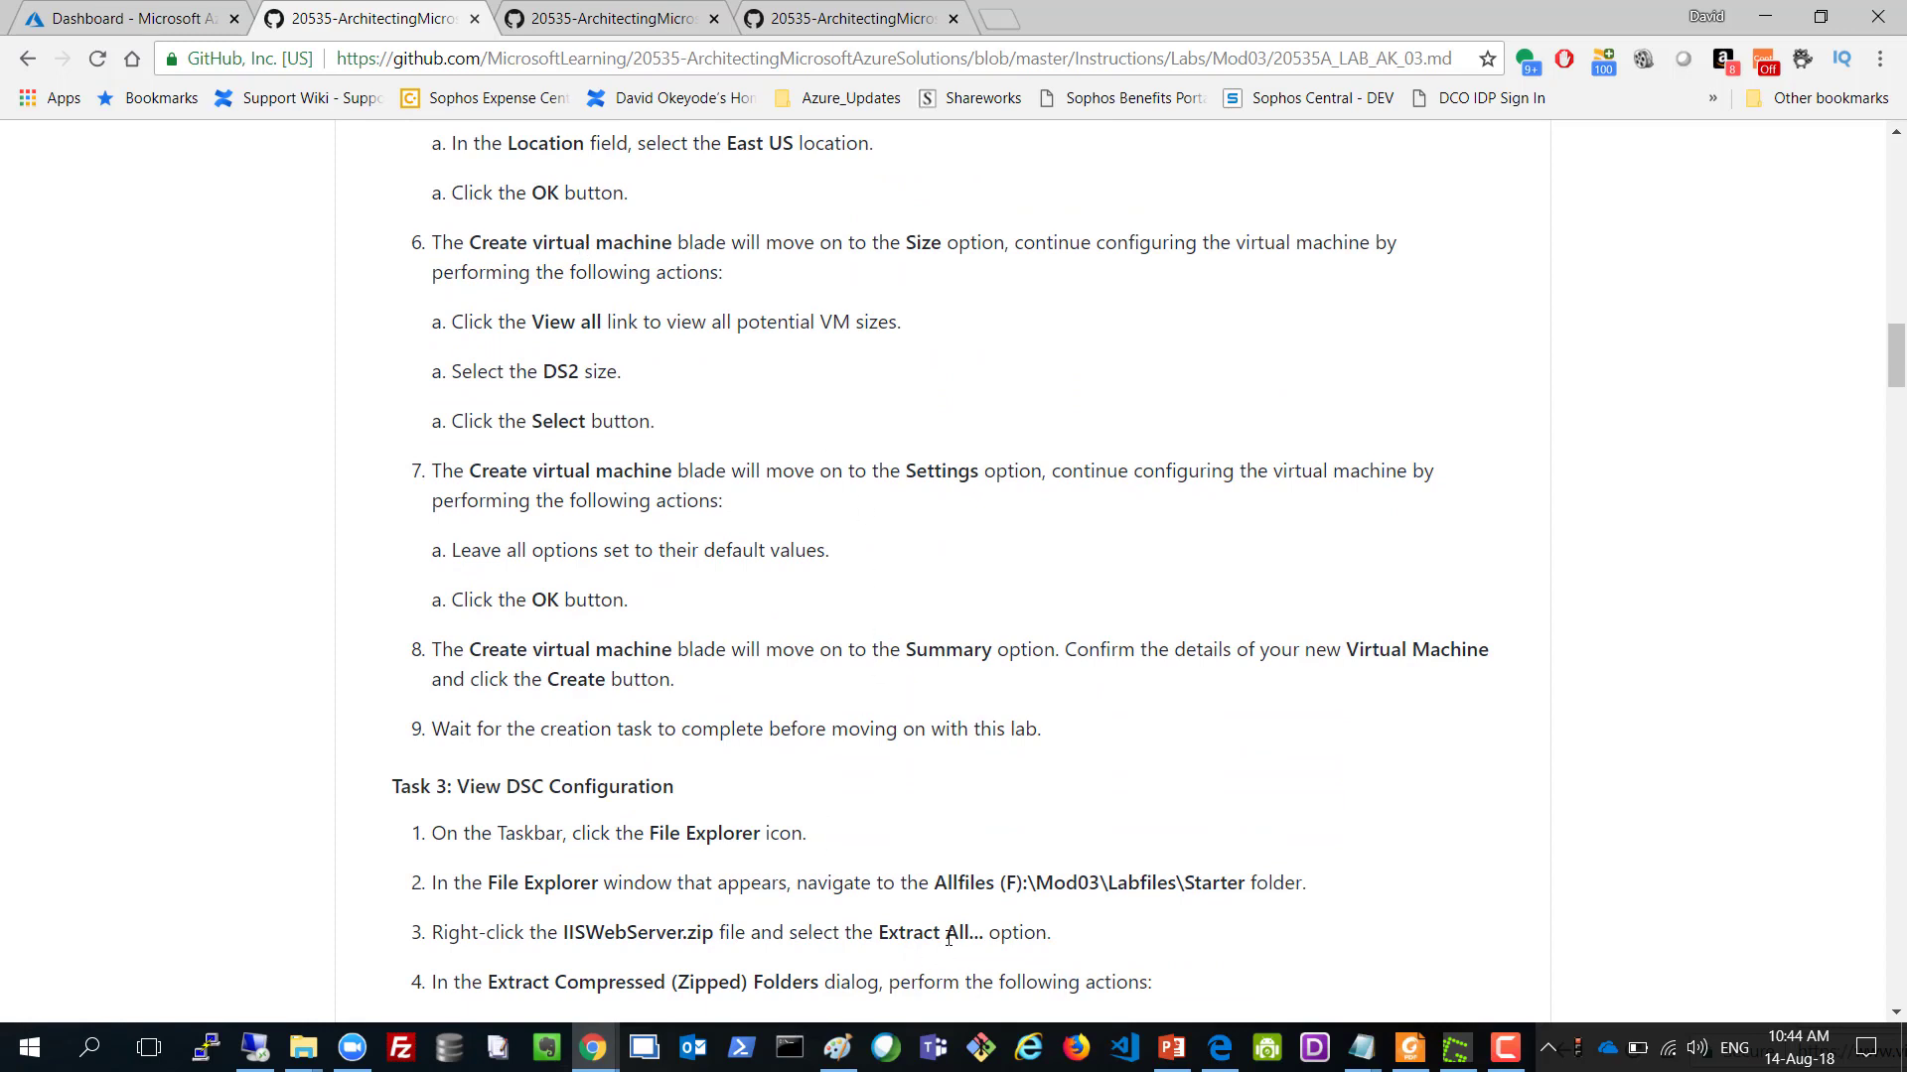
double_click(946, 880)
click(933, 884)
double_click(1016, 881)
mouse_move(986, 885)
mouse_down()
mouse_move(929, 884)
mouse_move(948, 885)
mouse_up()
click(1016, 881)
double_click(1010, 881)
drag(994, 880, 940, 882)
Finish the volume wizard as drive F labelled Allfiles, skip the format prompt, and open File Explorer.
click(262, 1054)
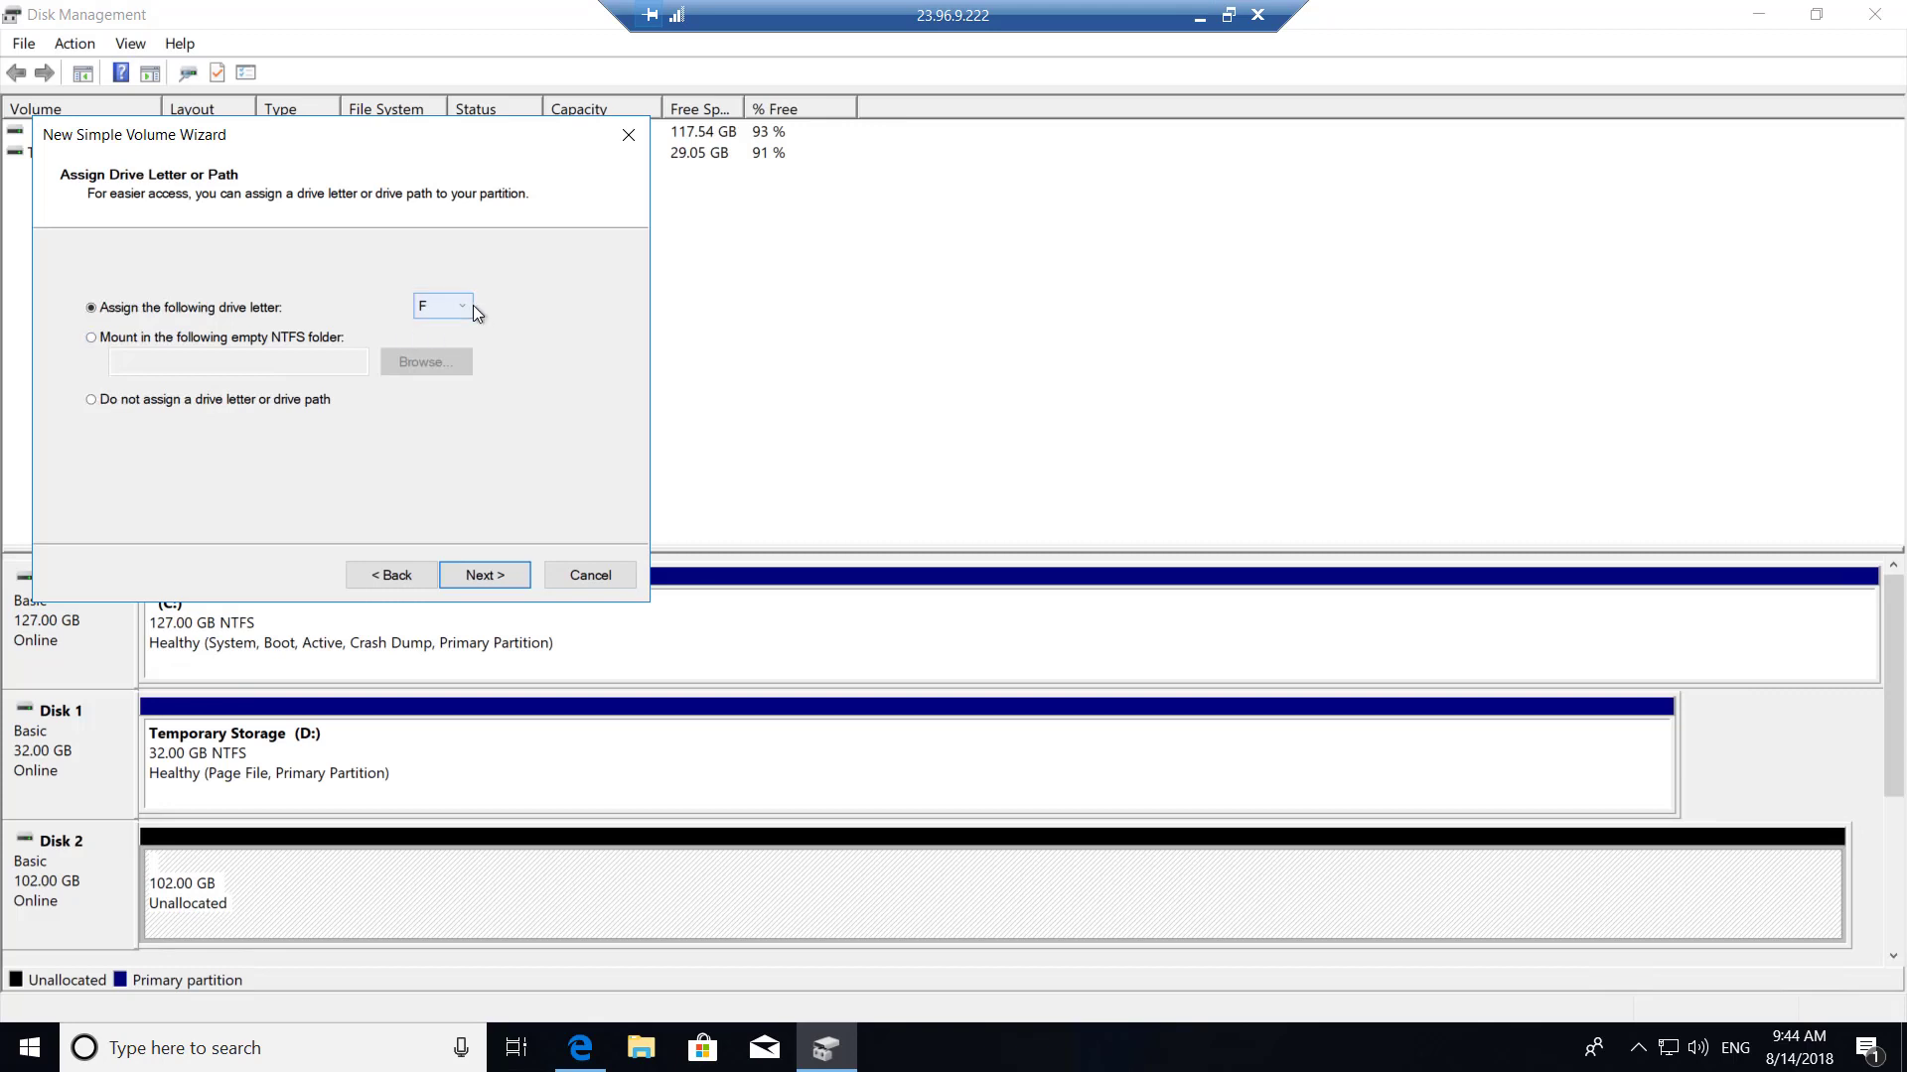
click(463, 572)
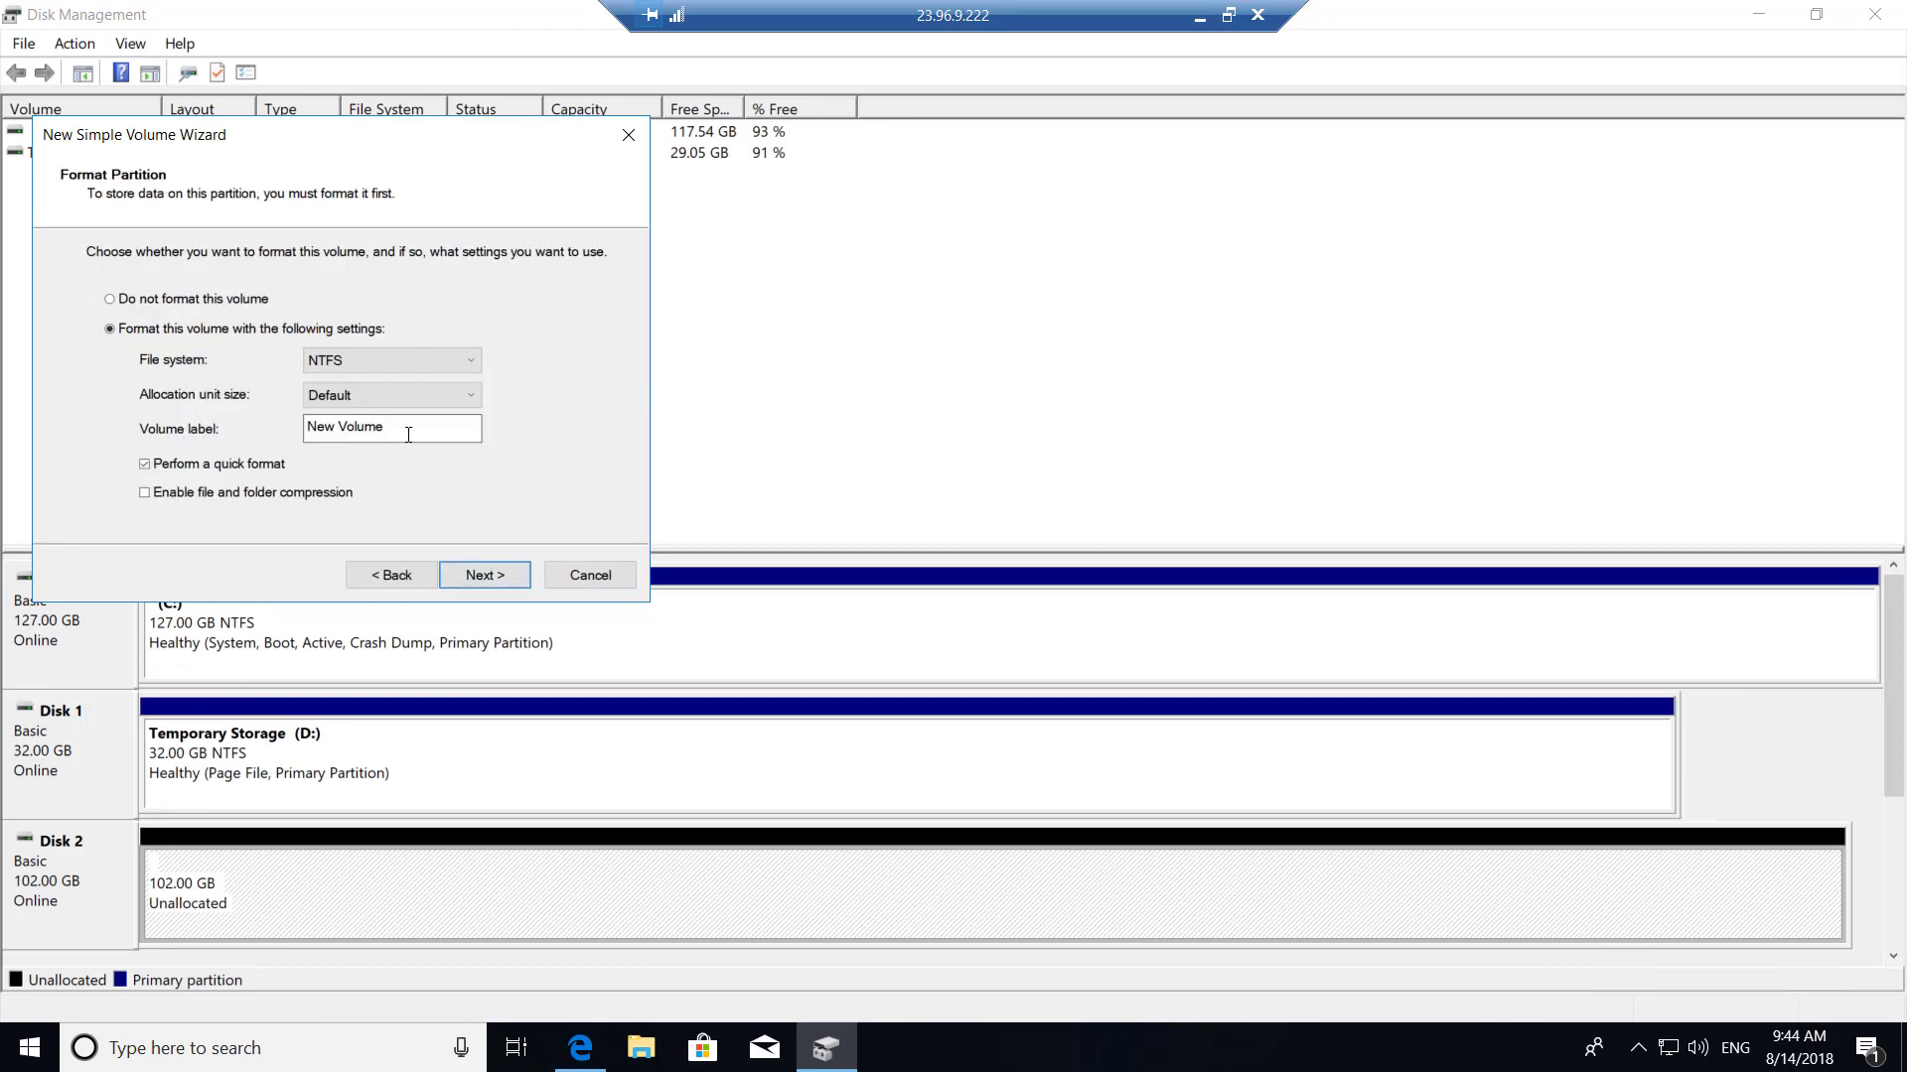
text(Allfiles)
click(482, 572)
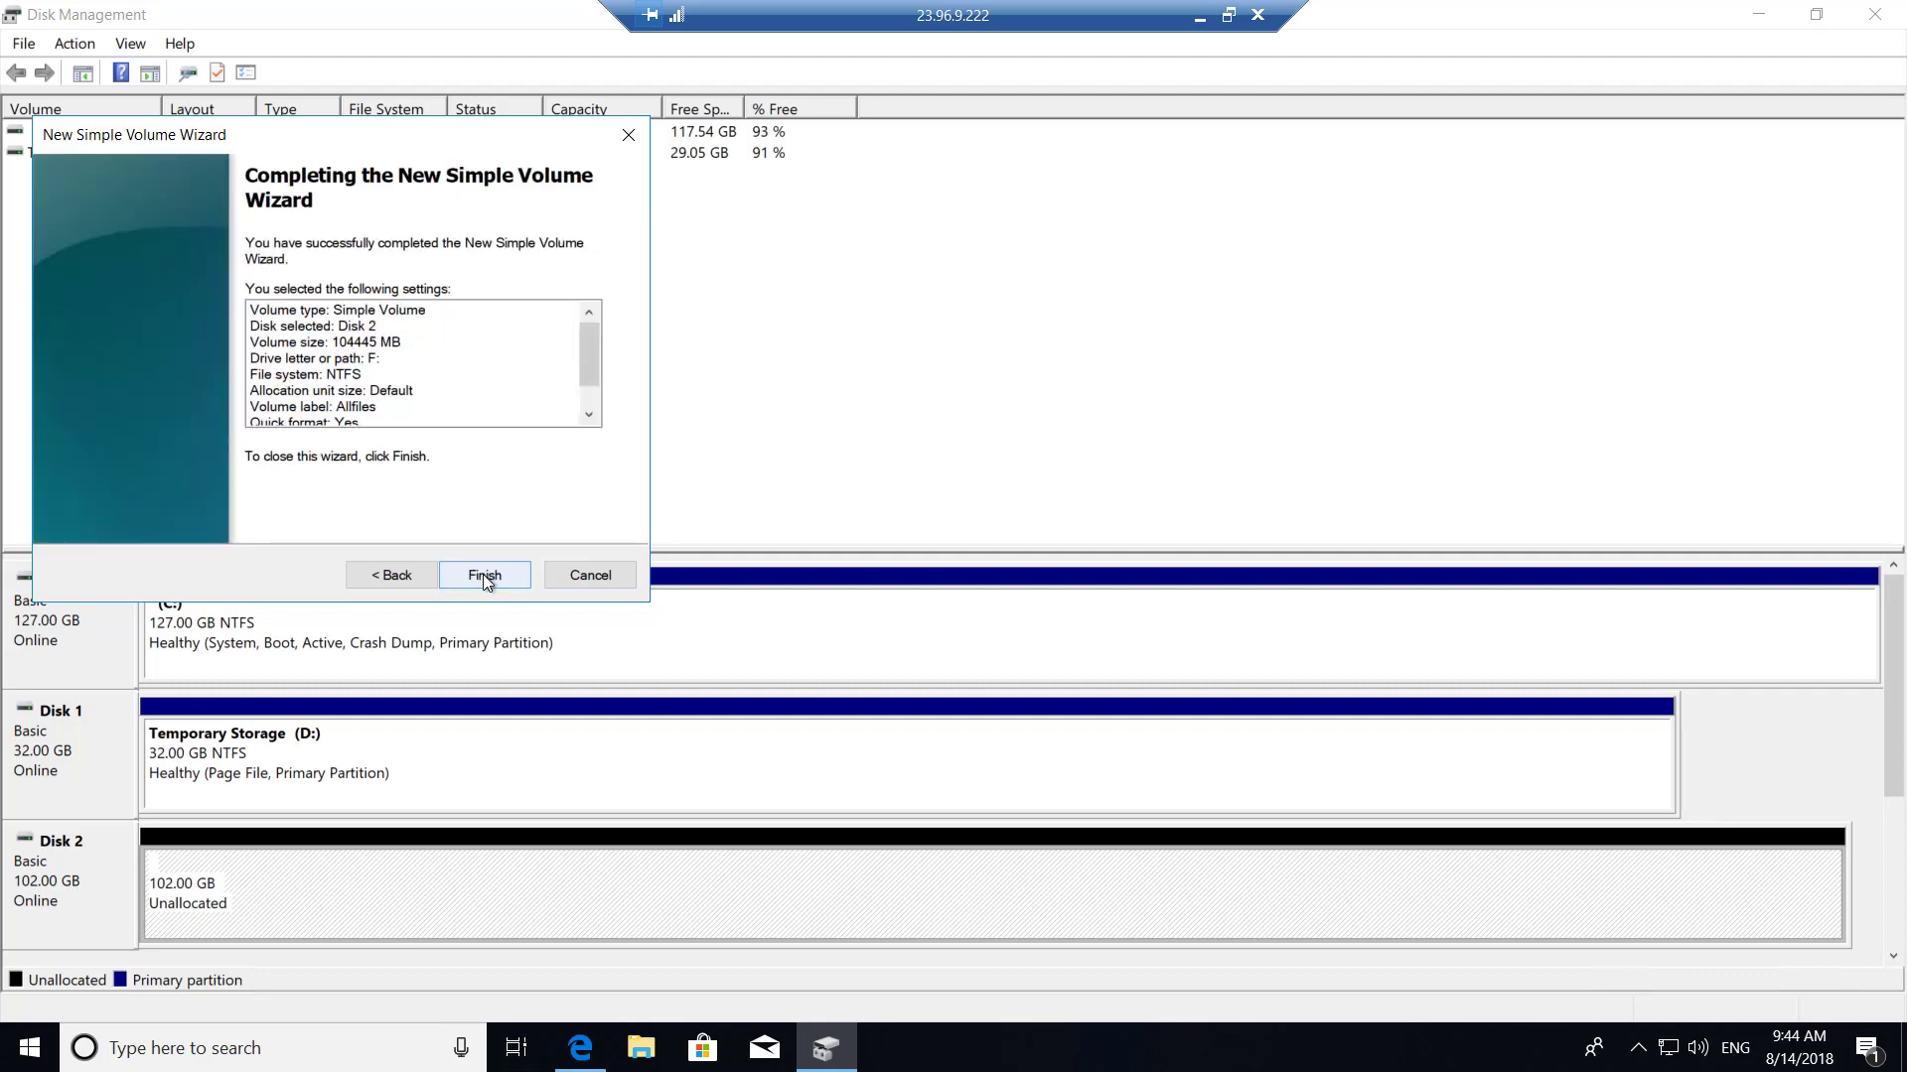
click(482, 574)
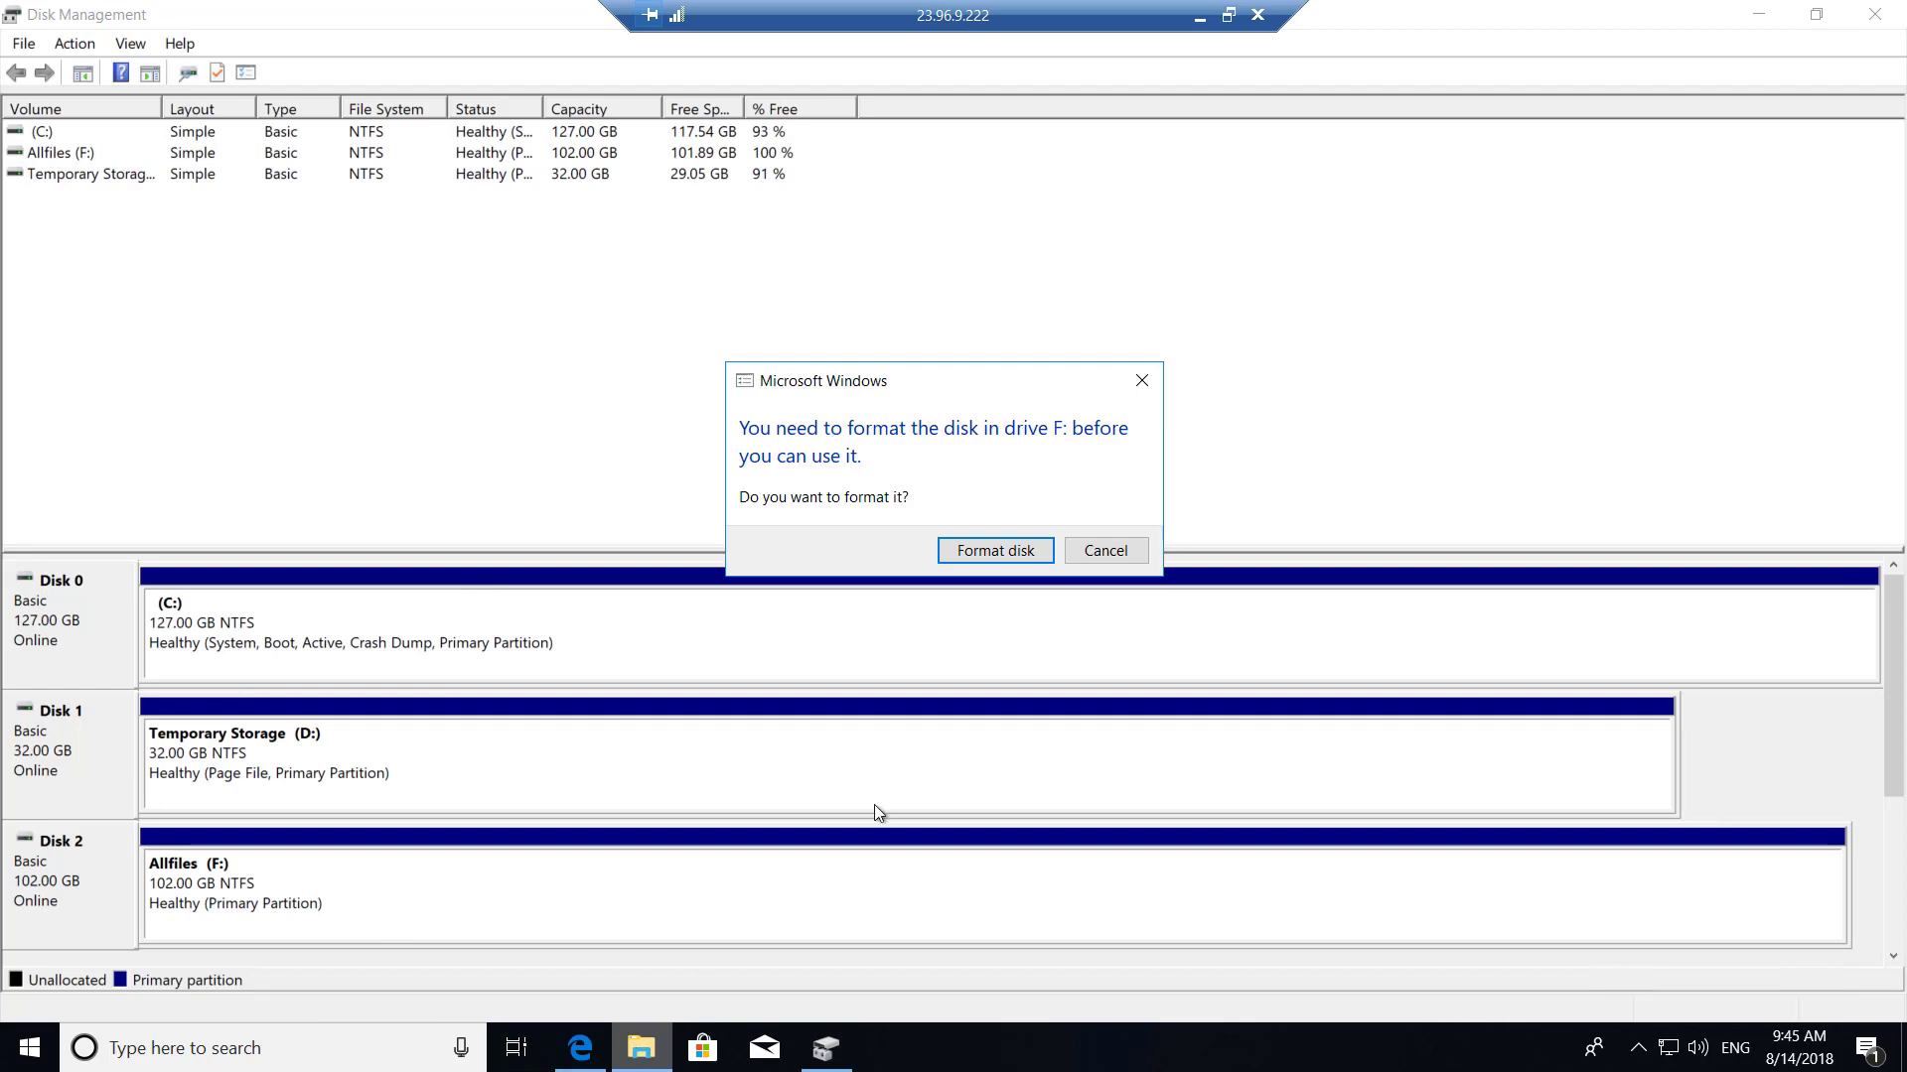
click(1085, 552)
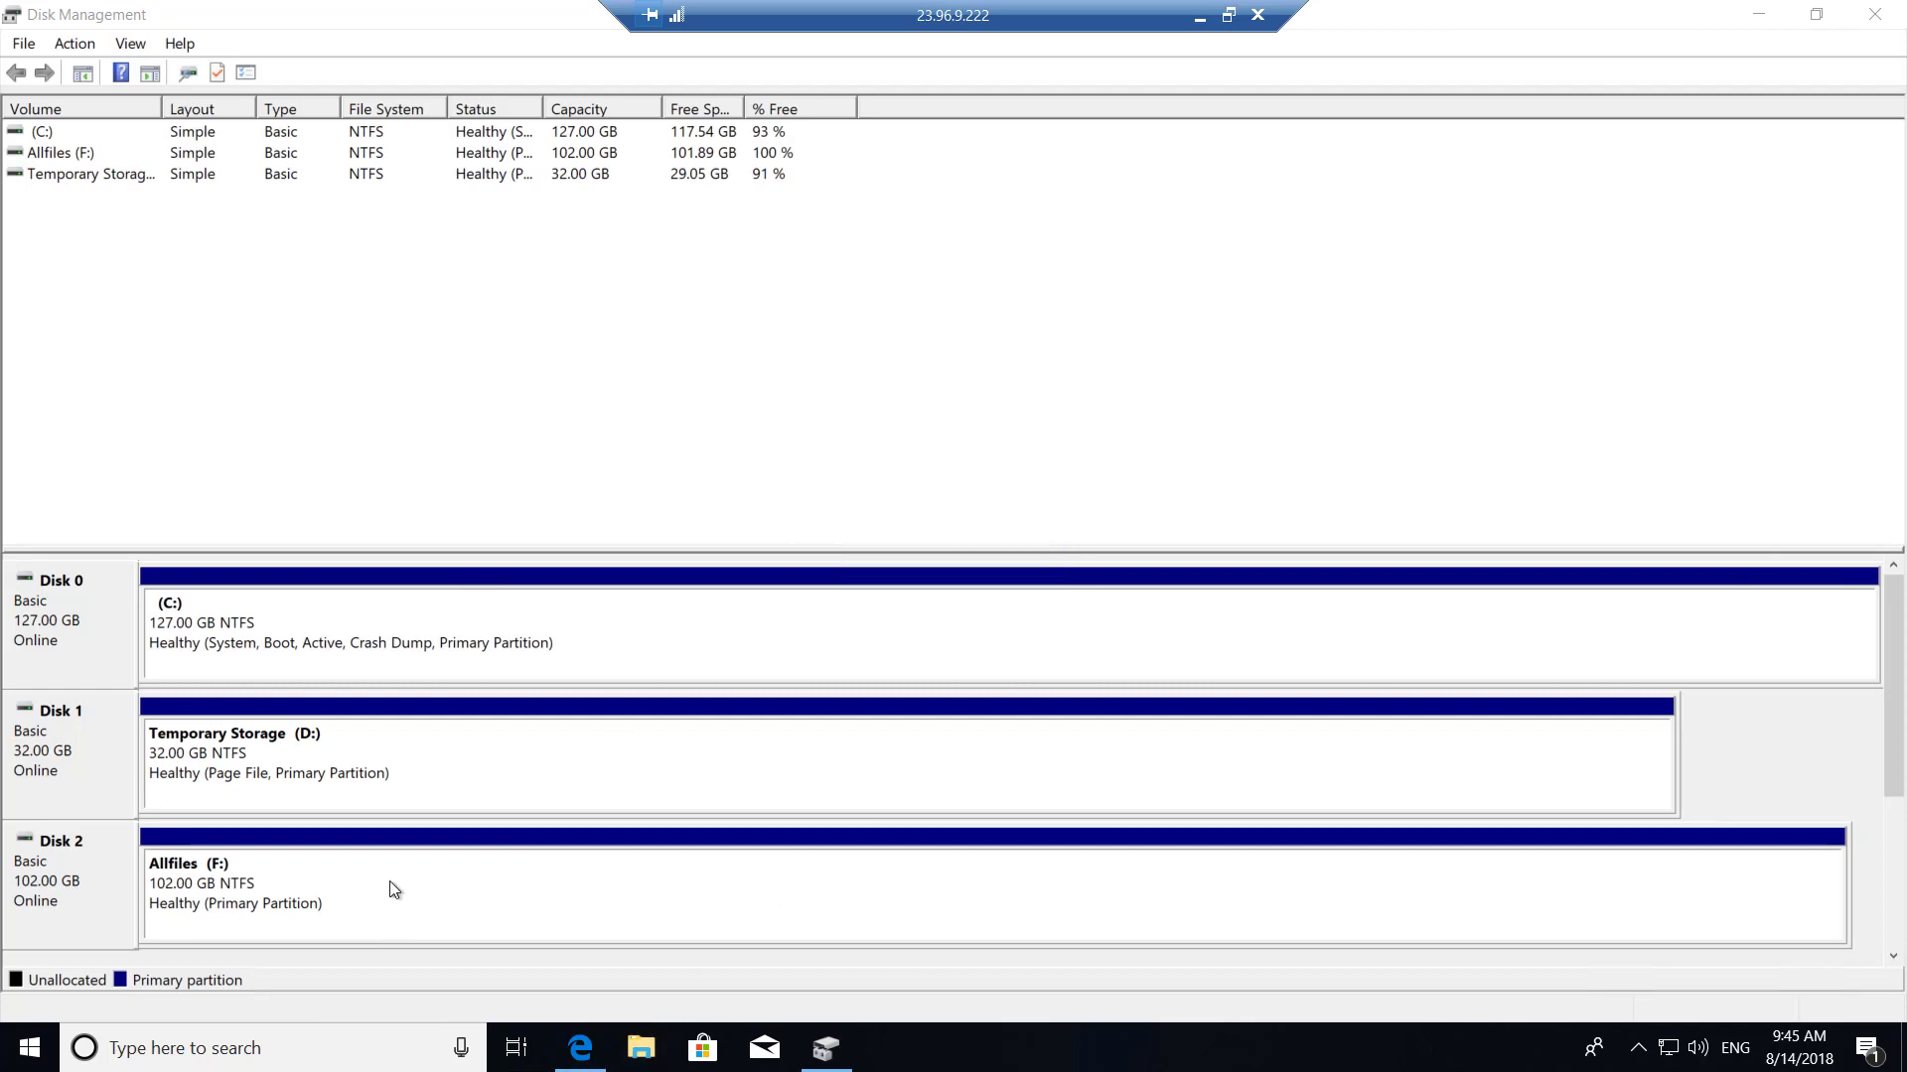
click(640, 1049)
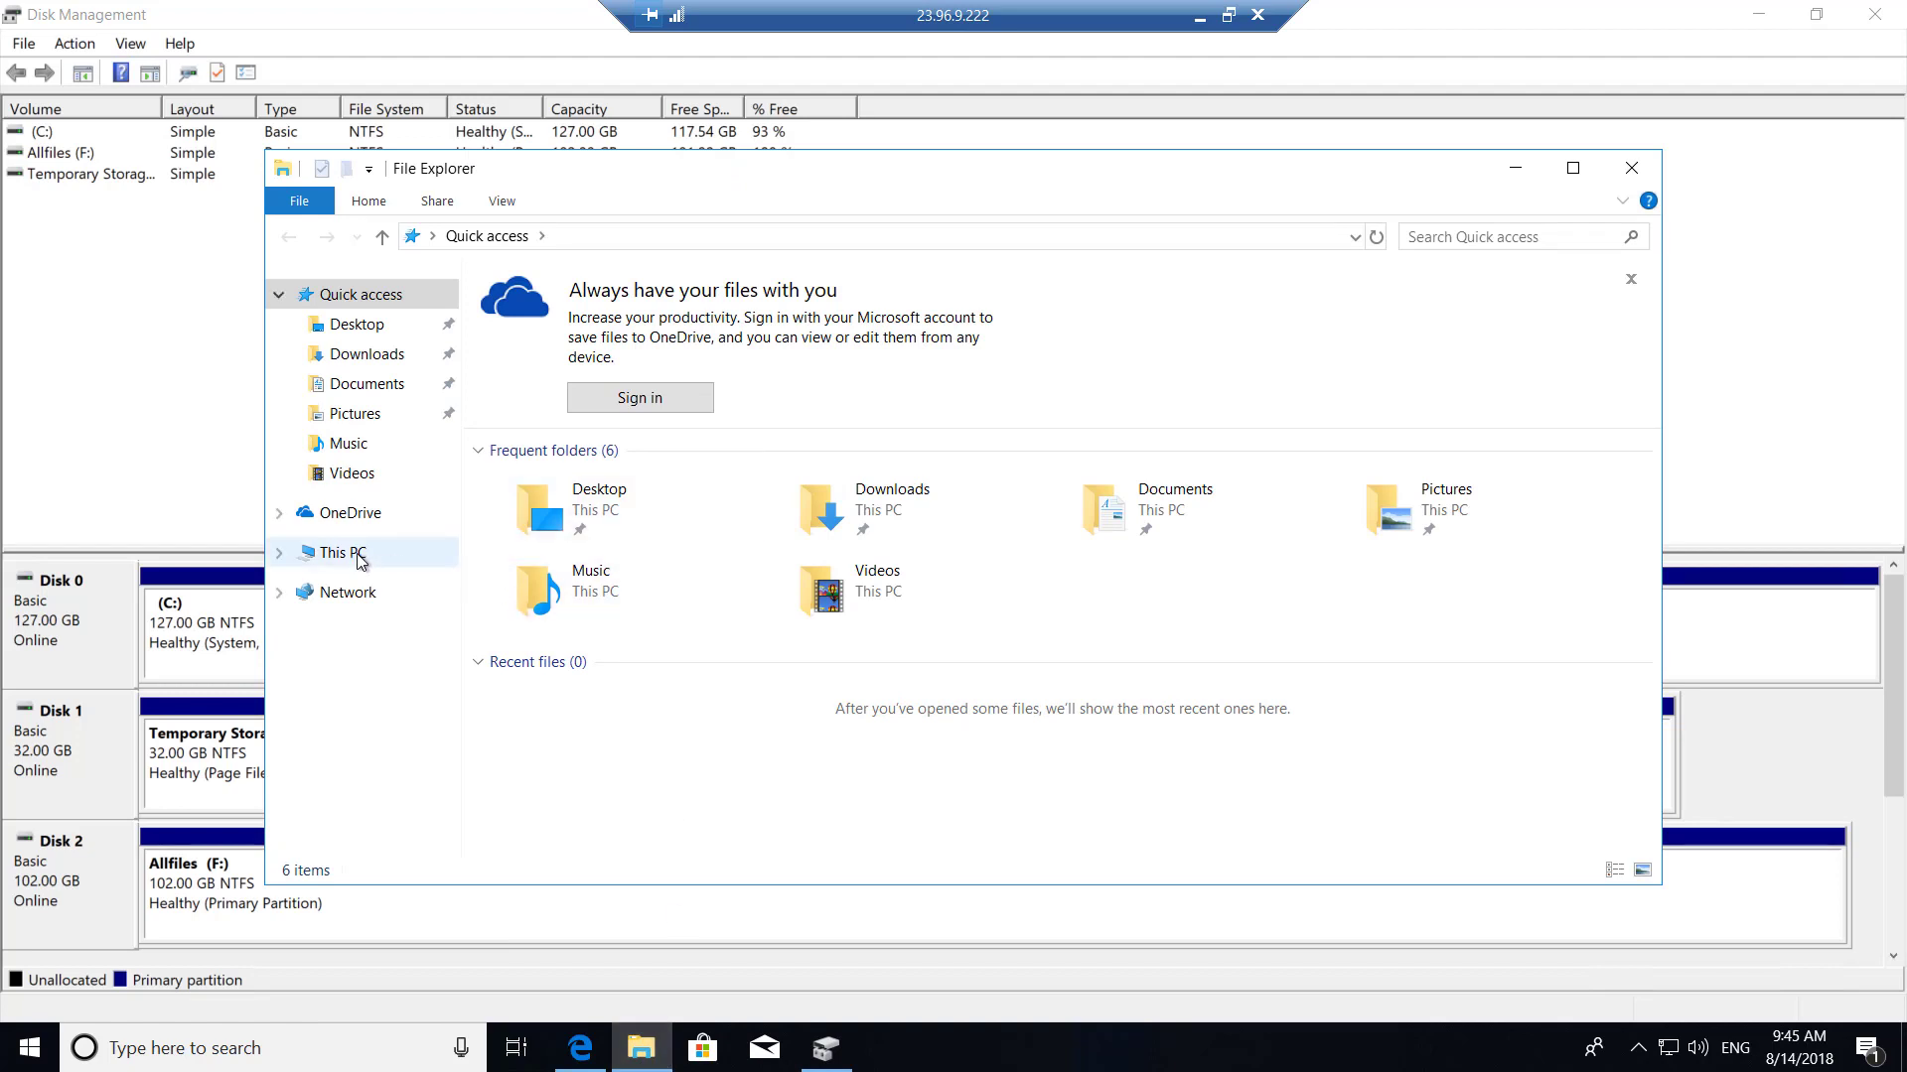
Open the Allfiles (F:) drive from This PC in File Explorer.
click(361, 560)
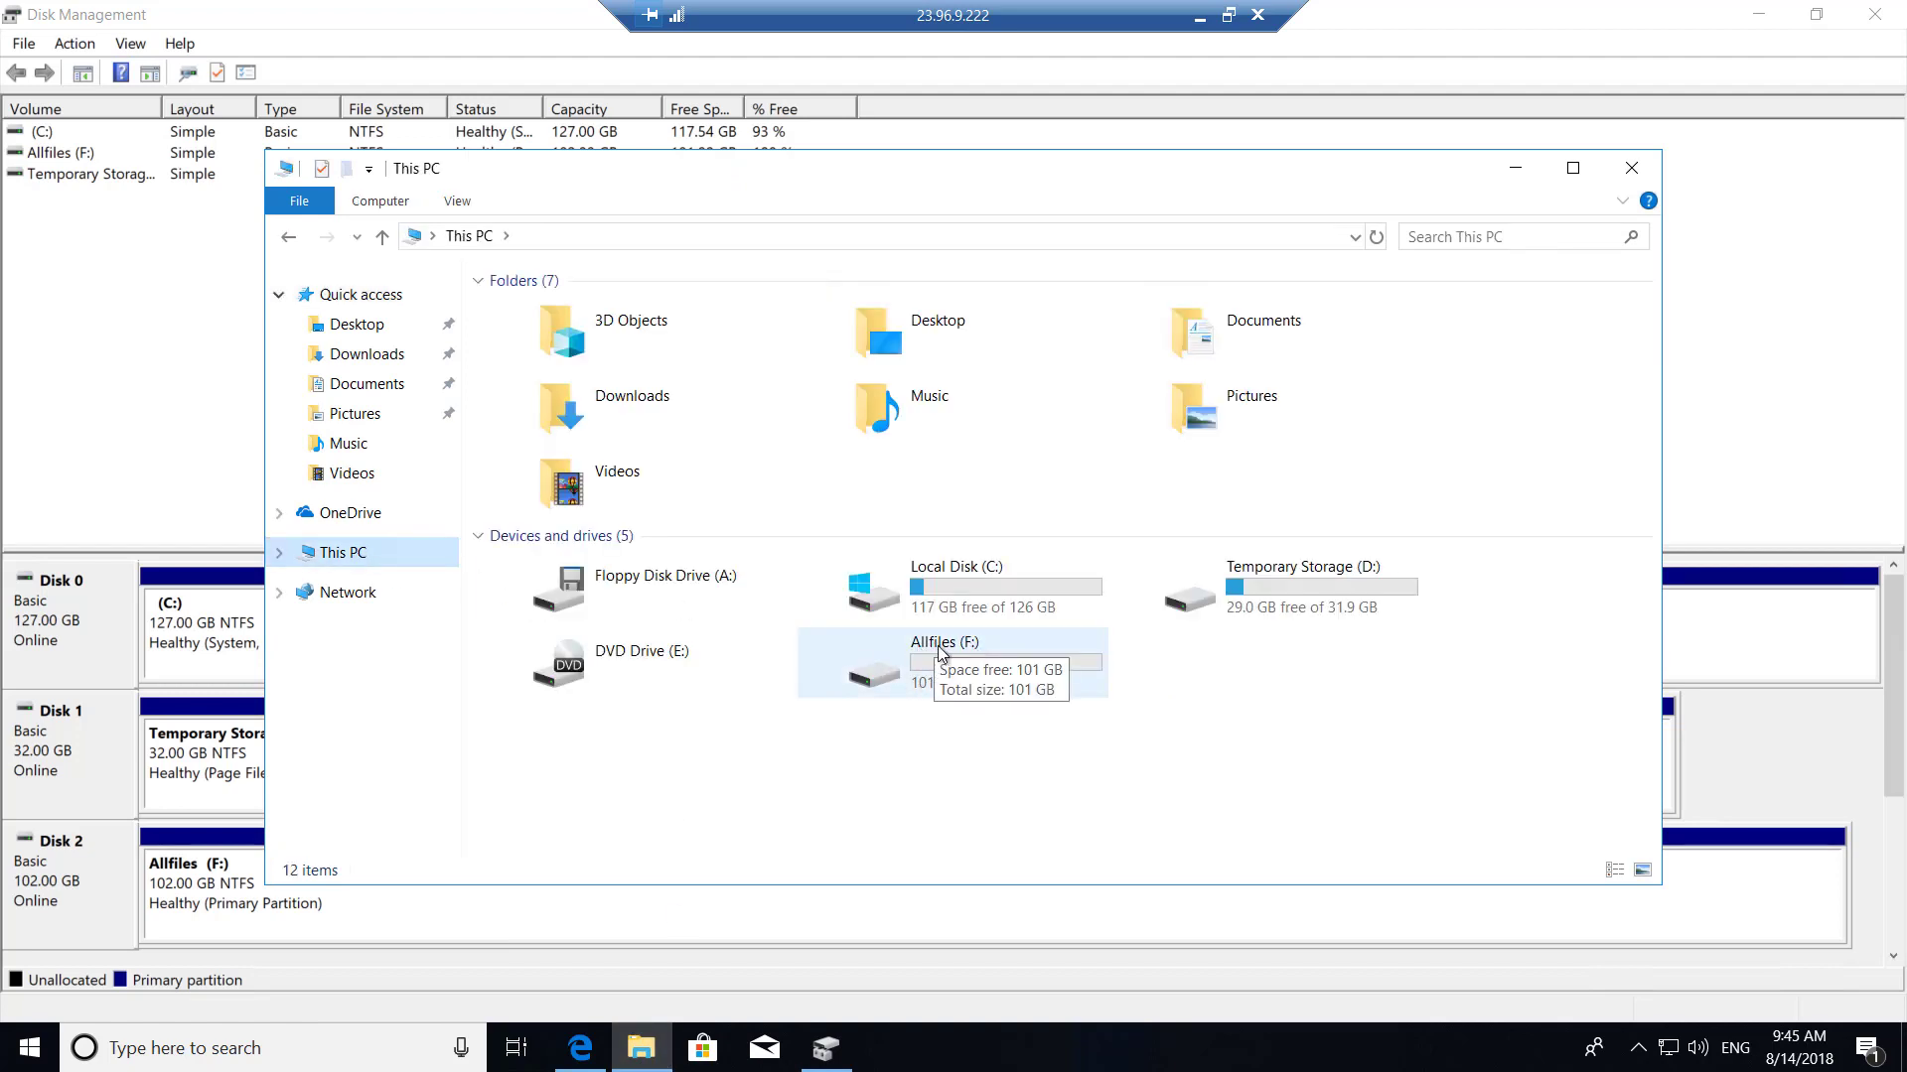
double_click(943, 653)
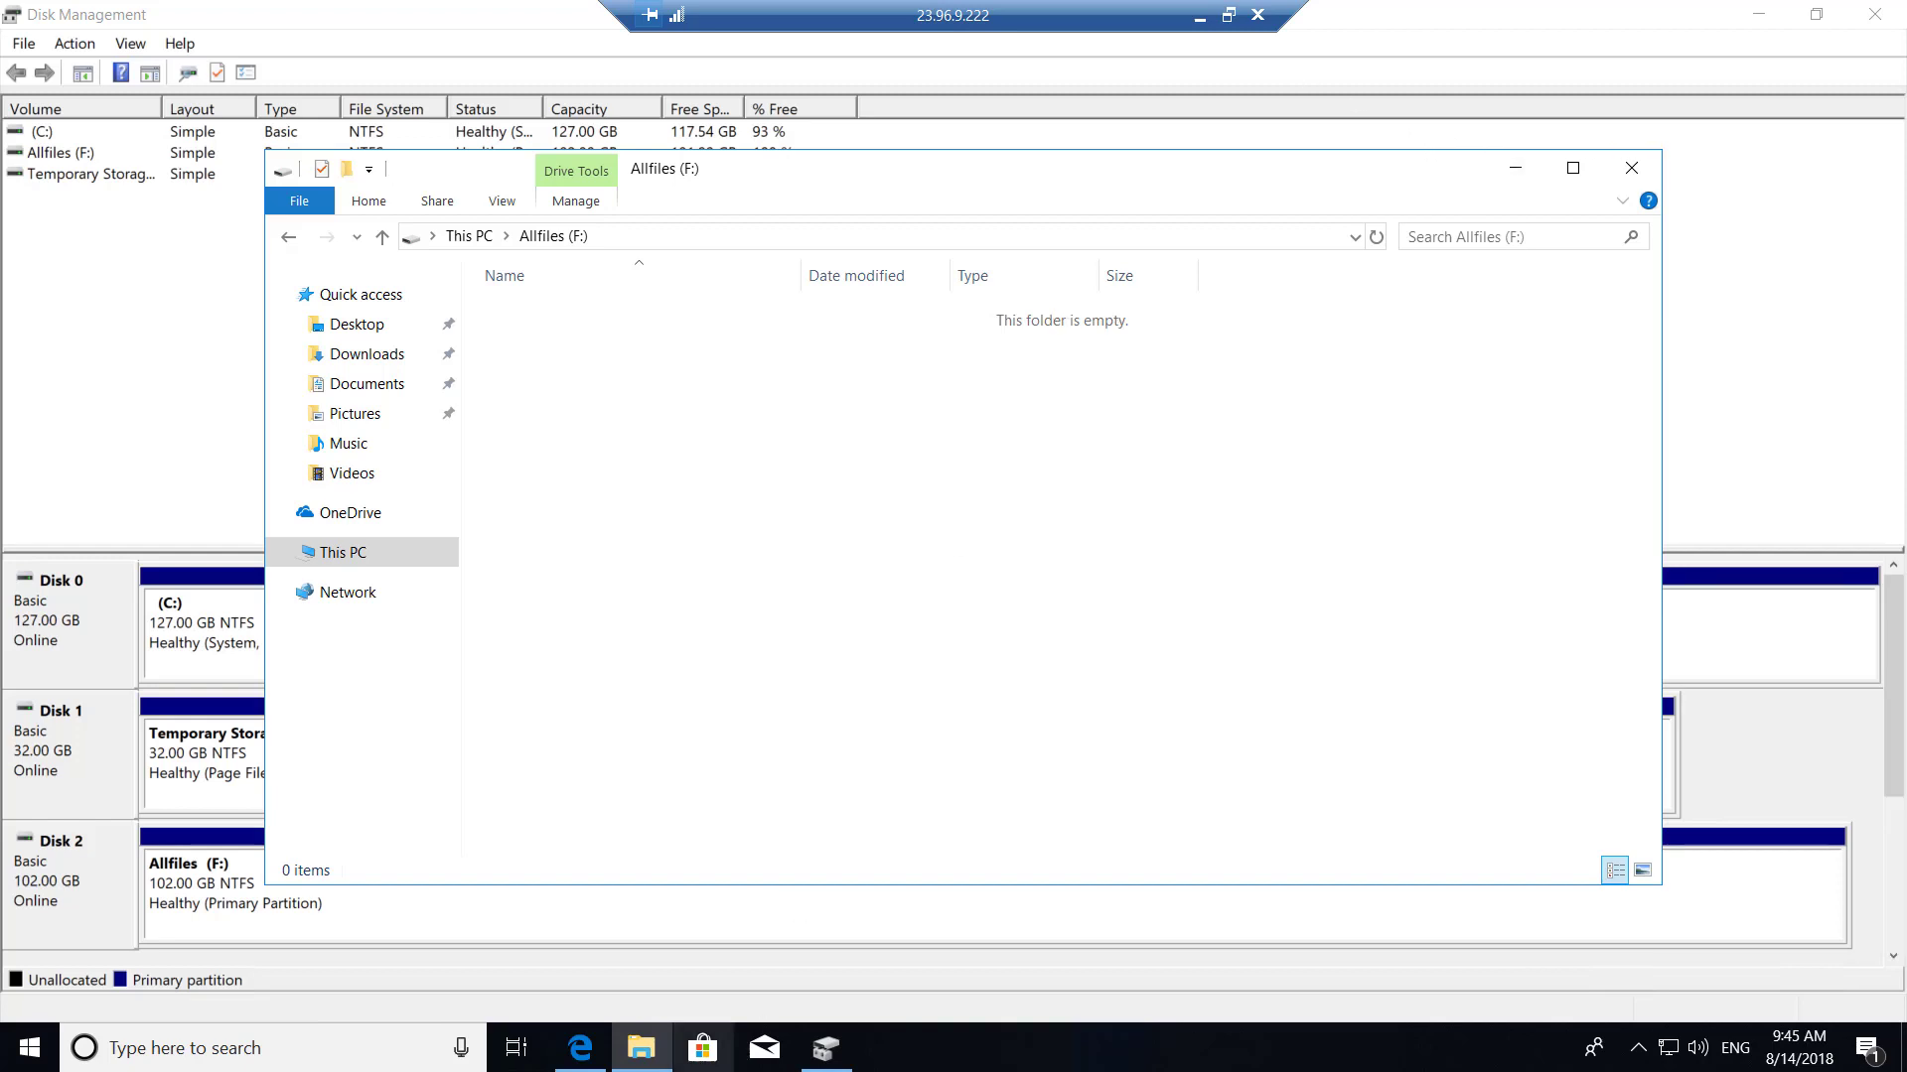
Search the web for '20535a github' and open the 20535A course repository.
click(581, 1048)
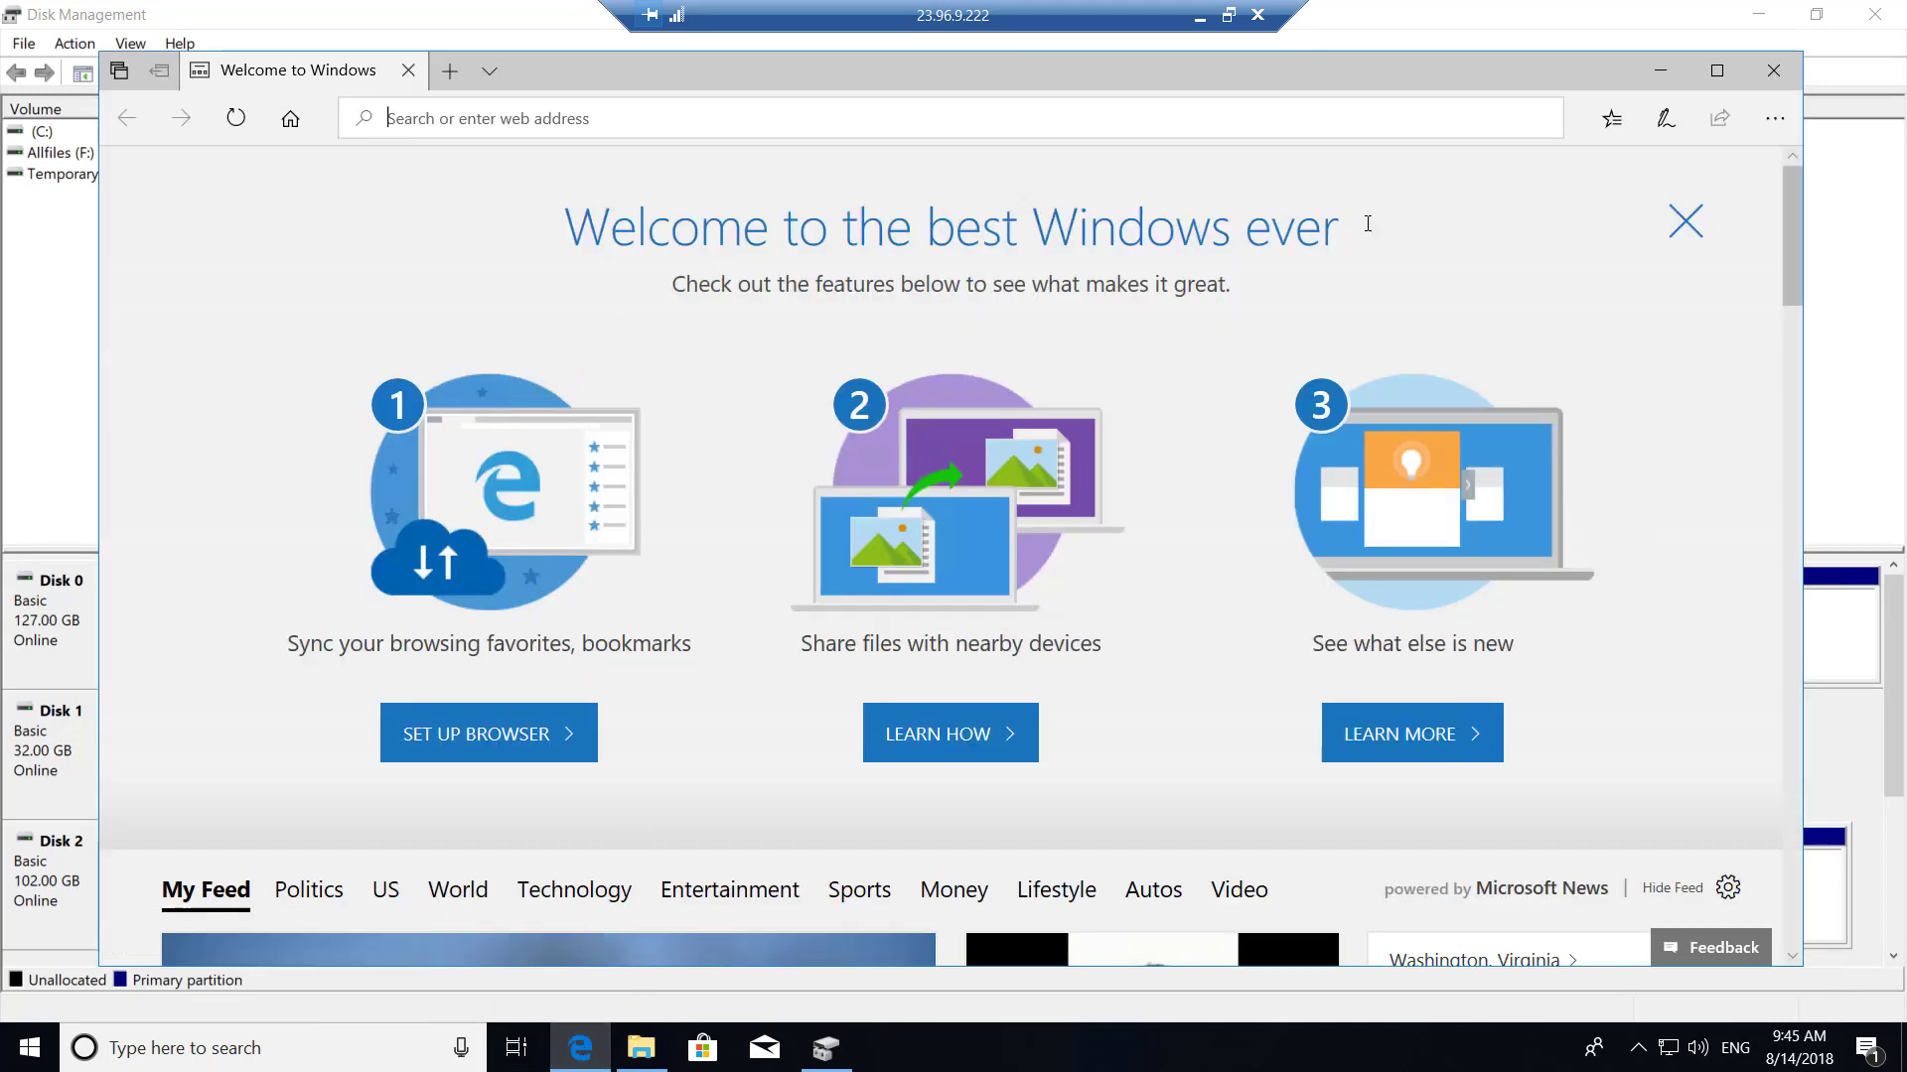
click(1716, 70)
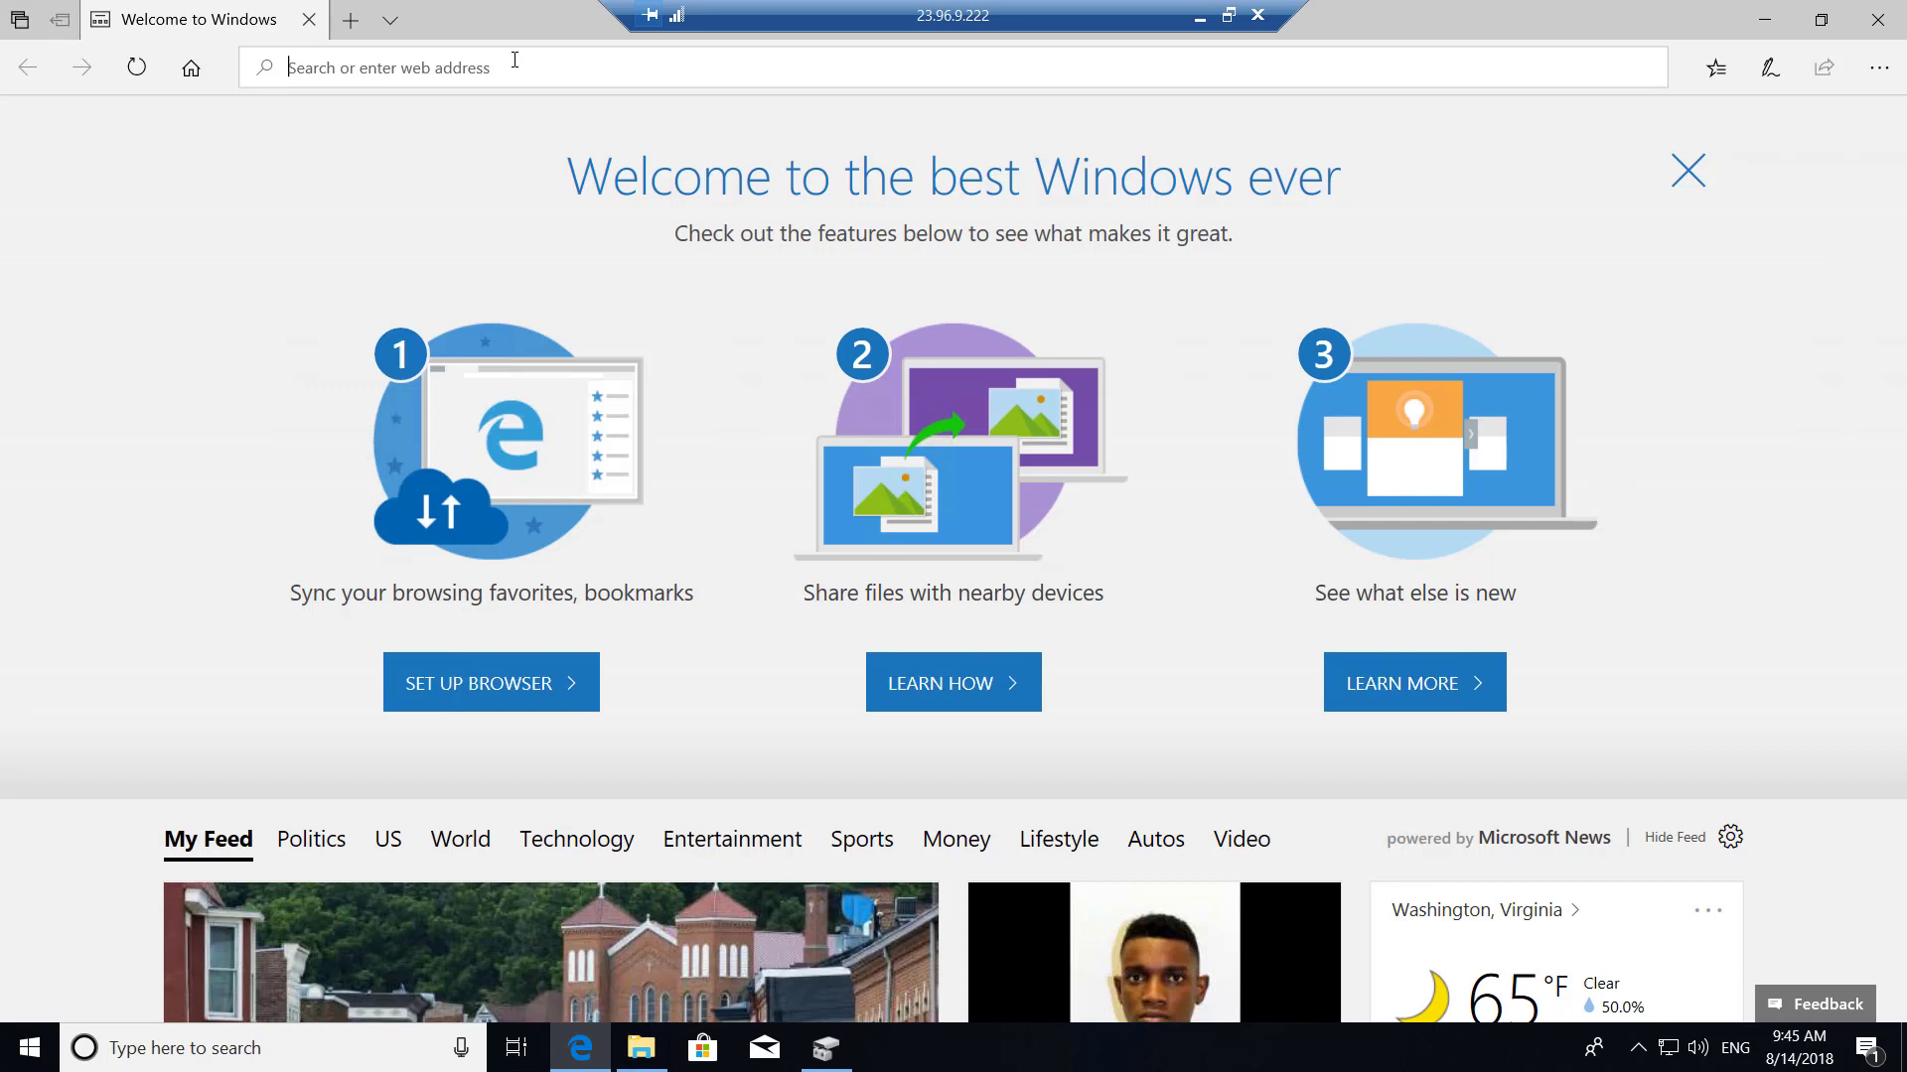
text(20535)
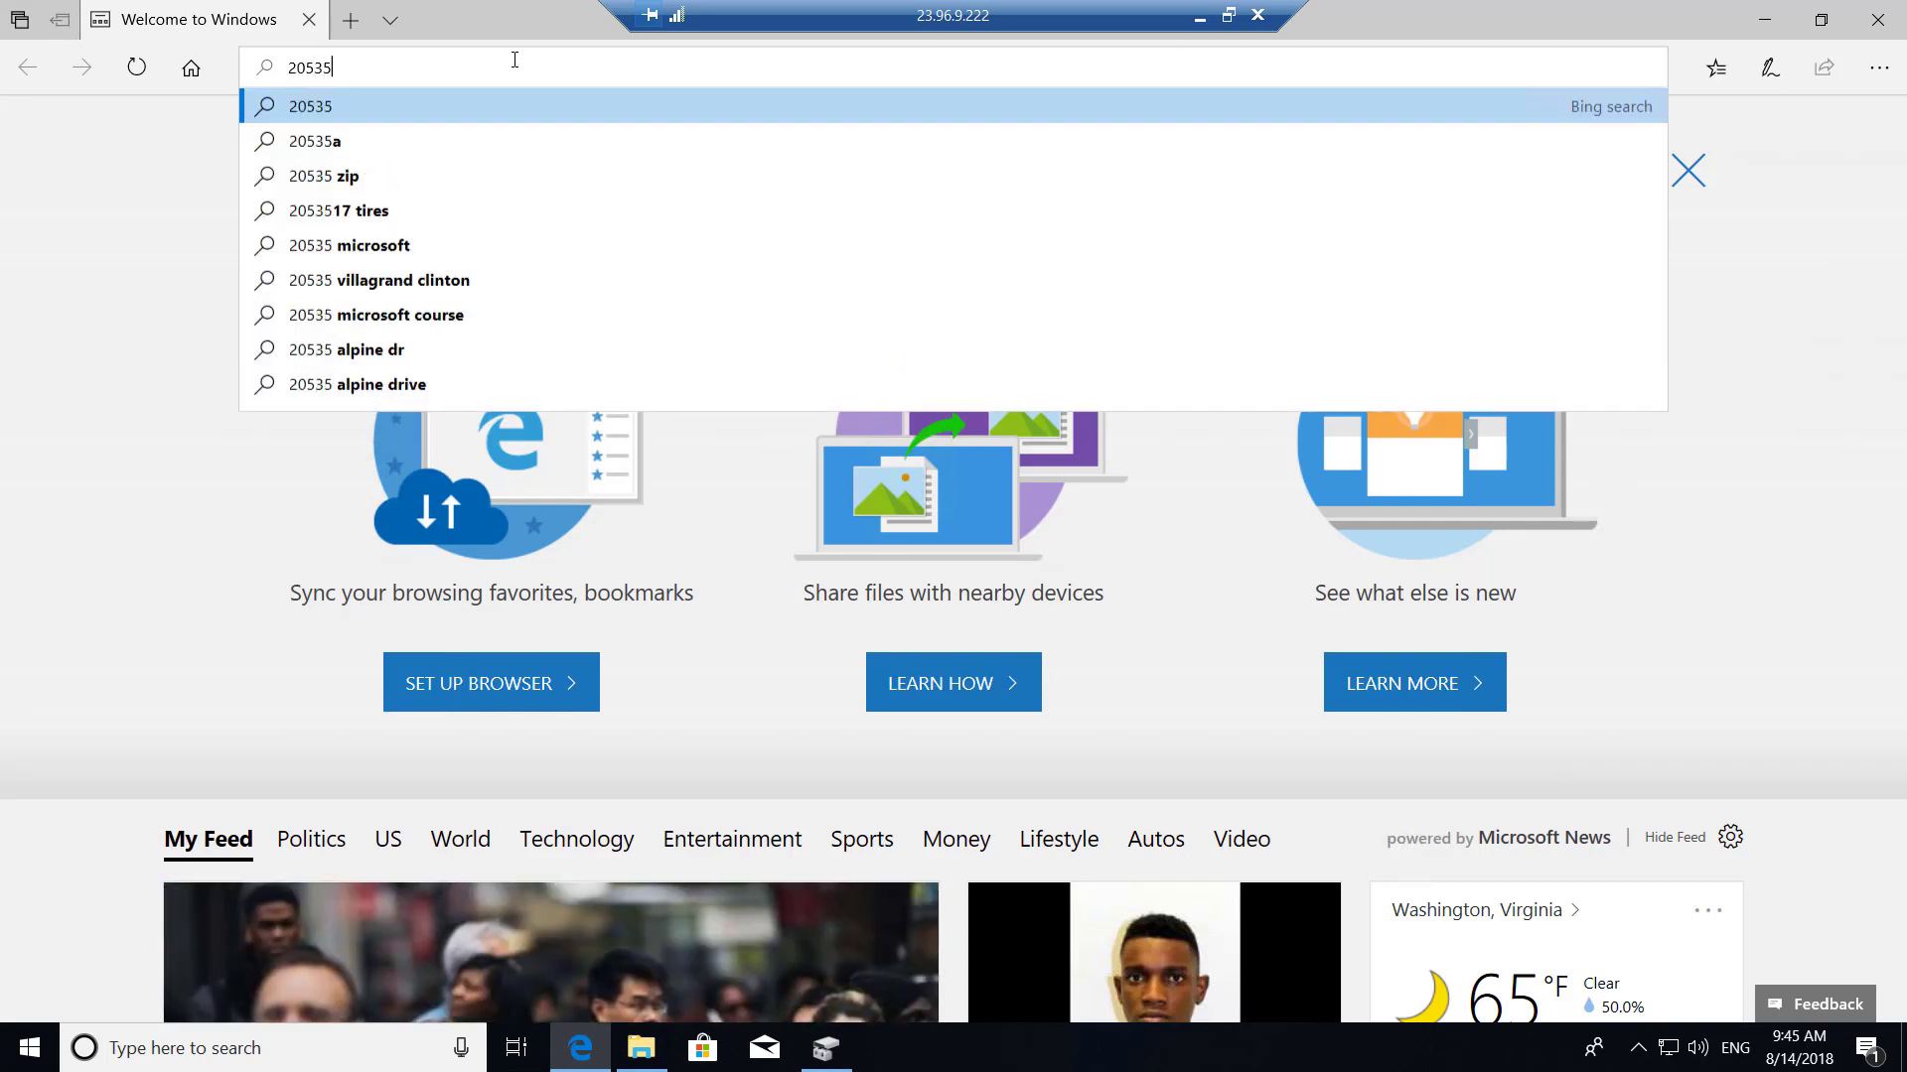
text(a github)
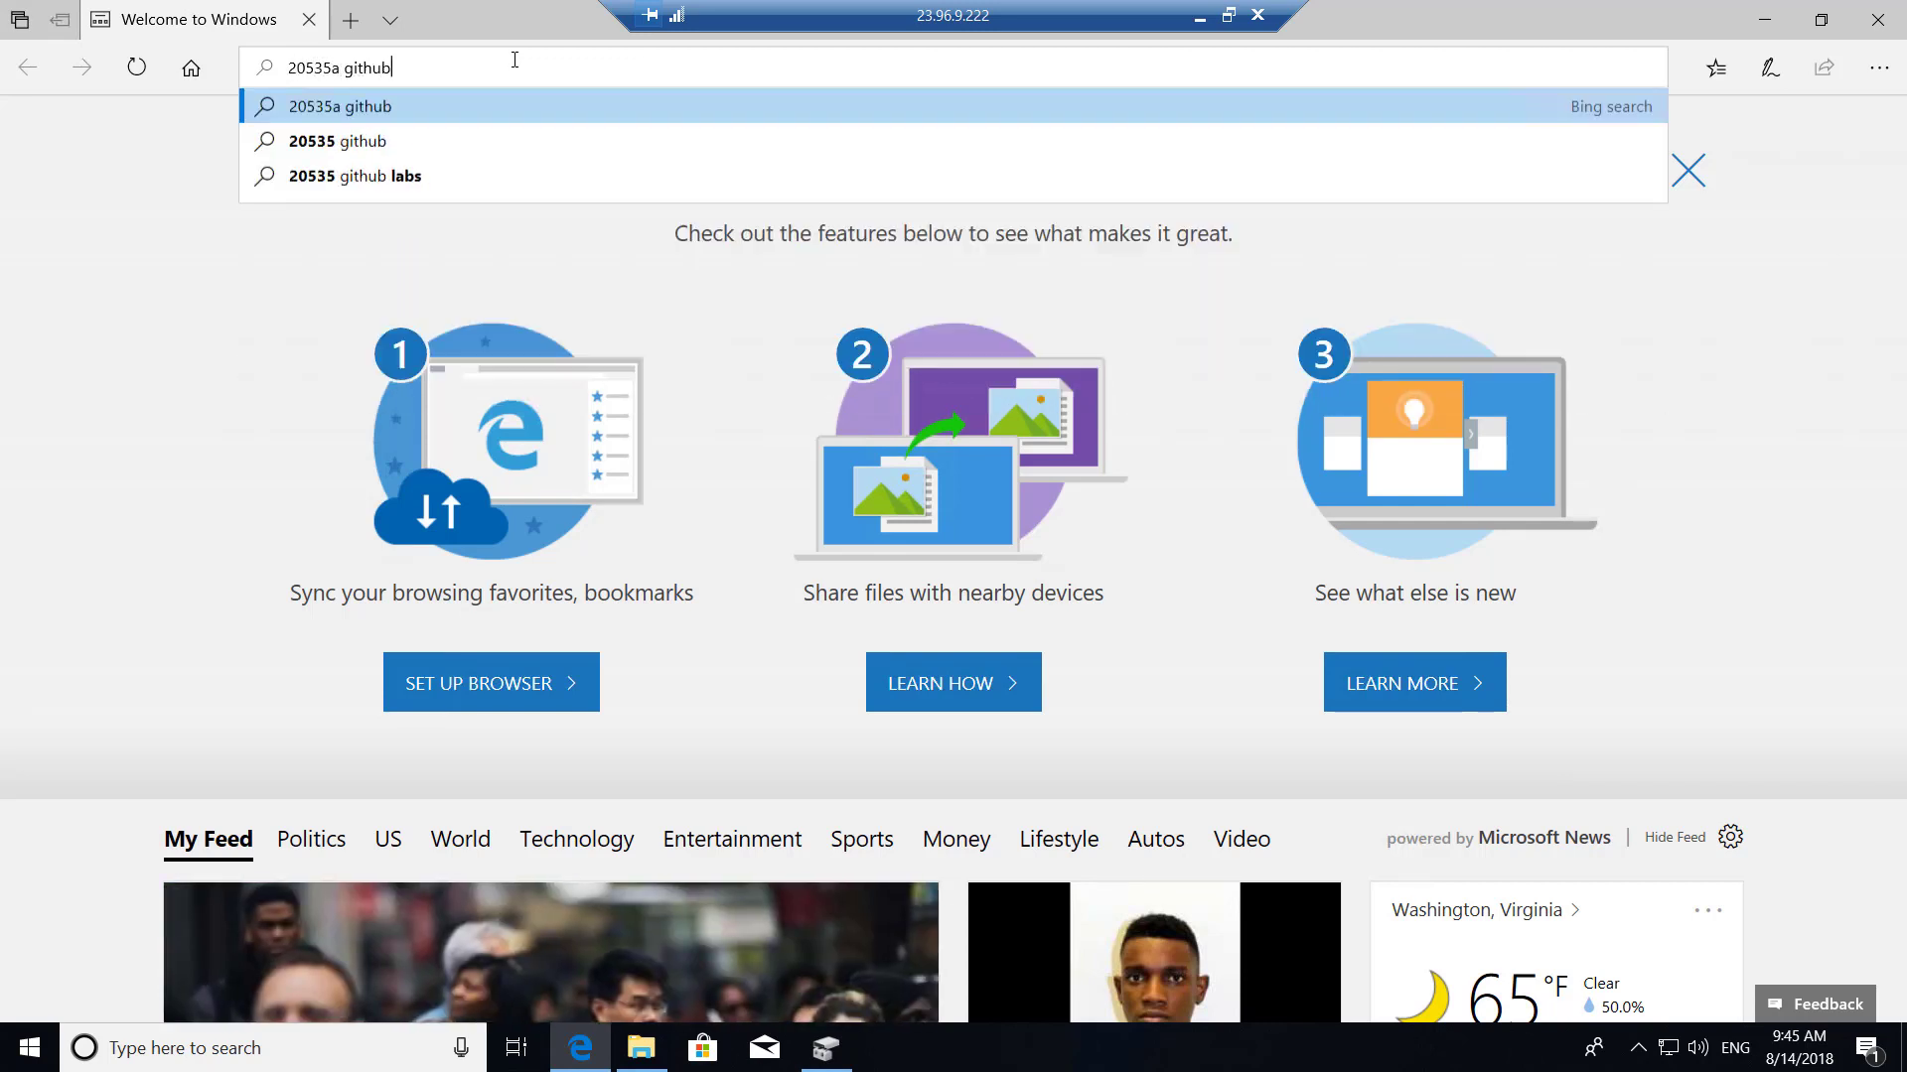
key(Return)
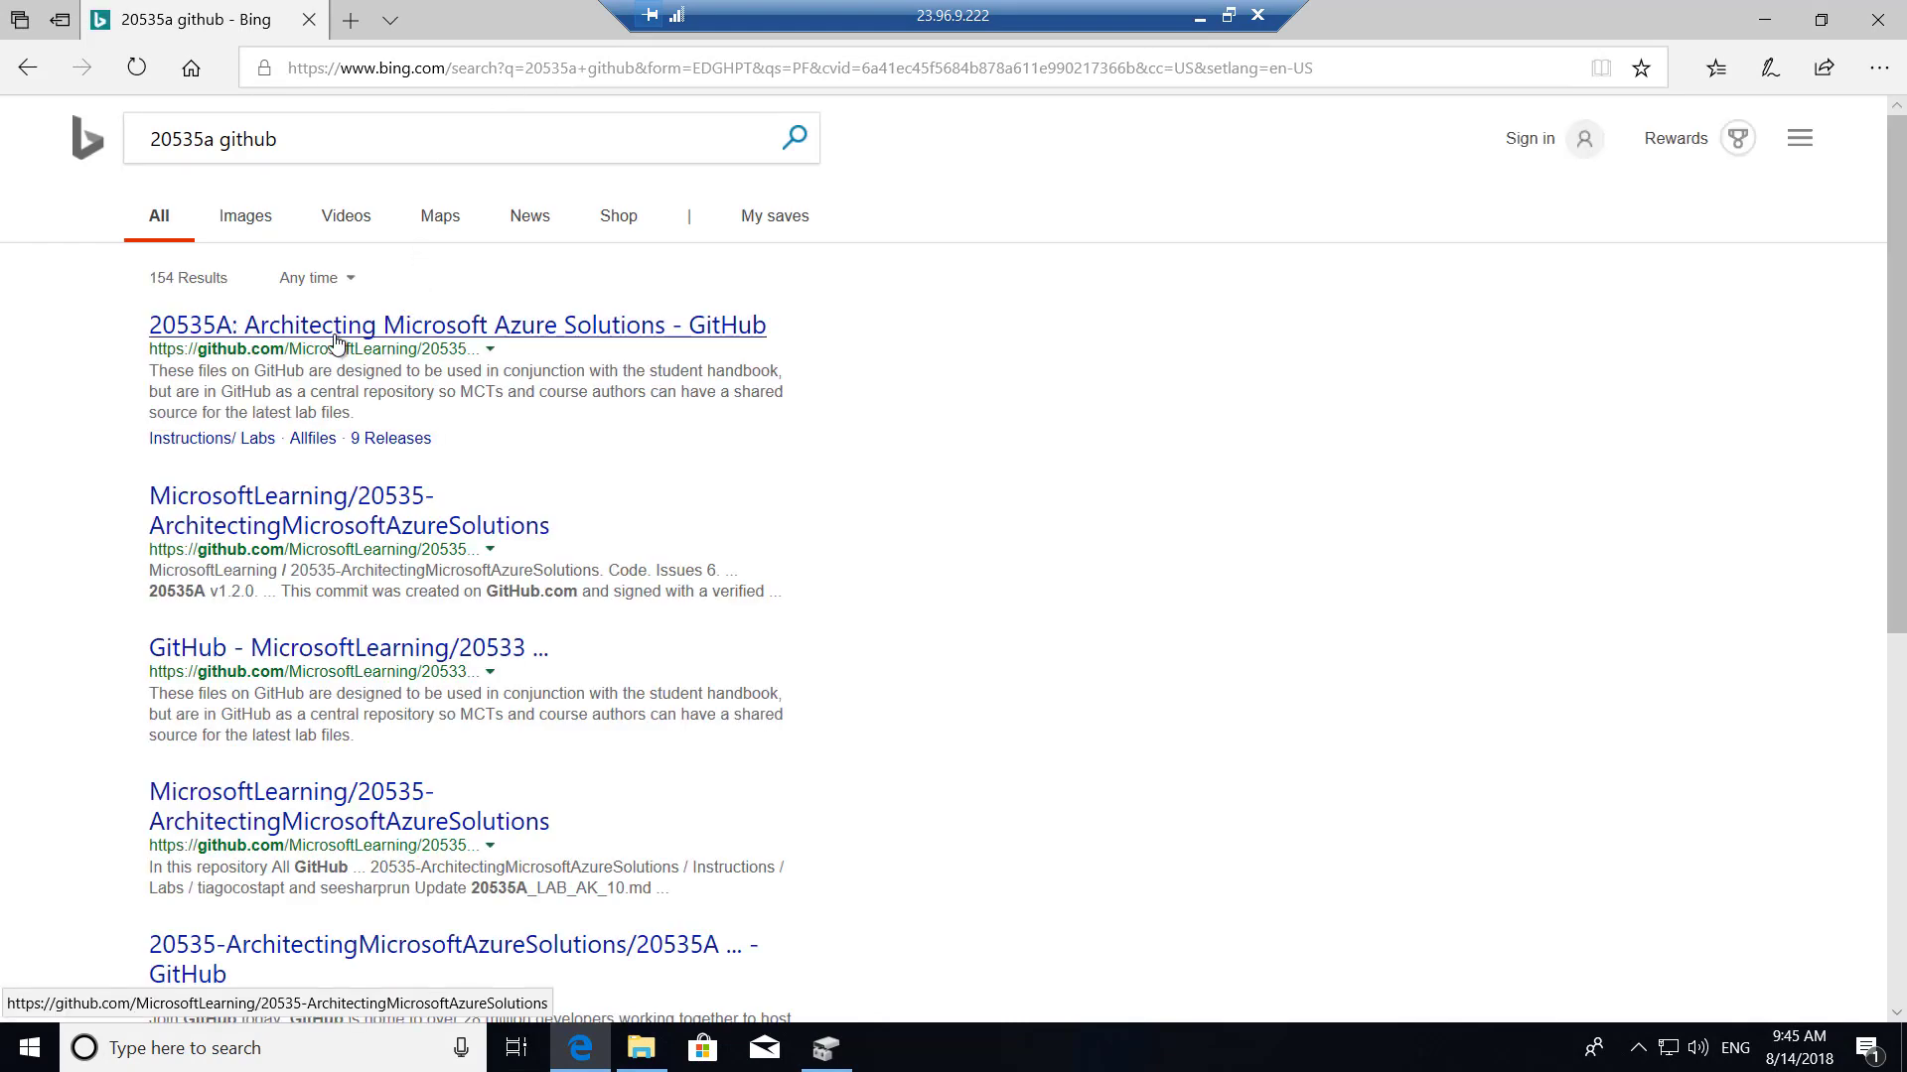
click(336, 343)
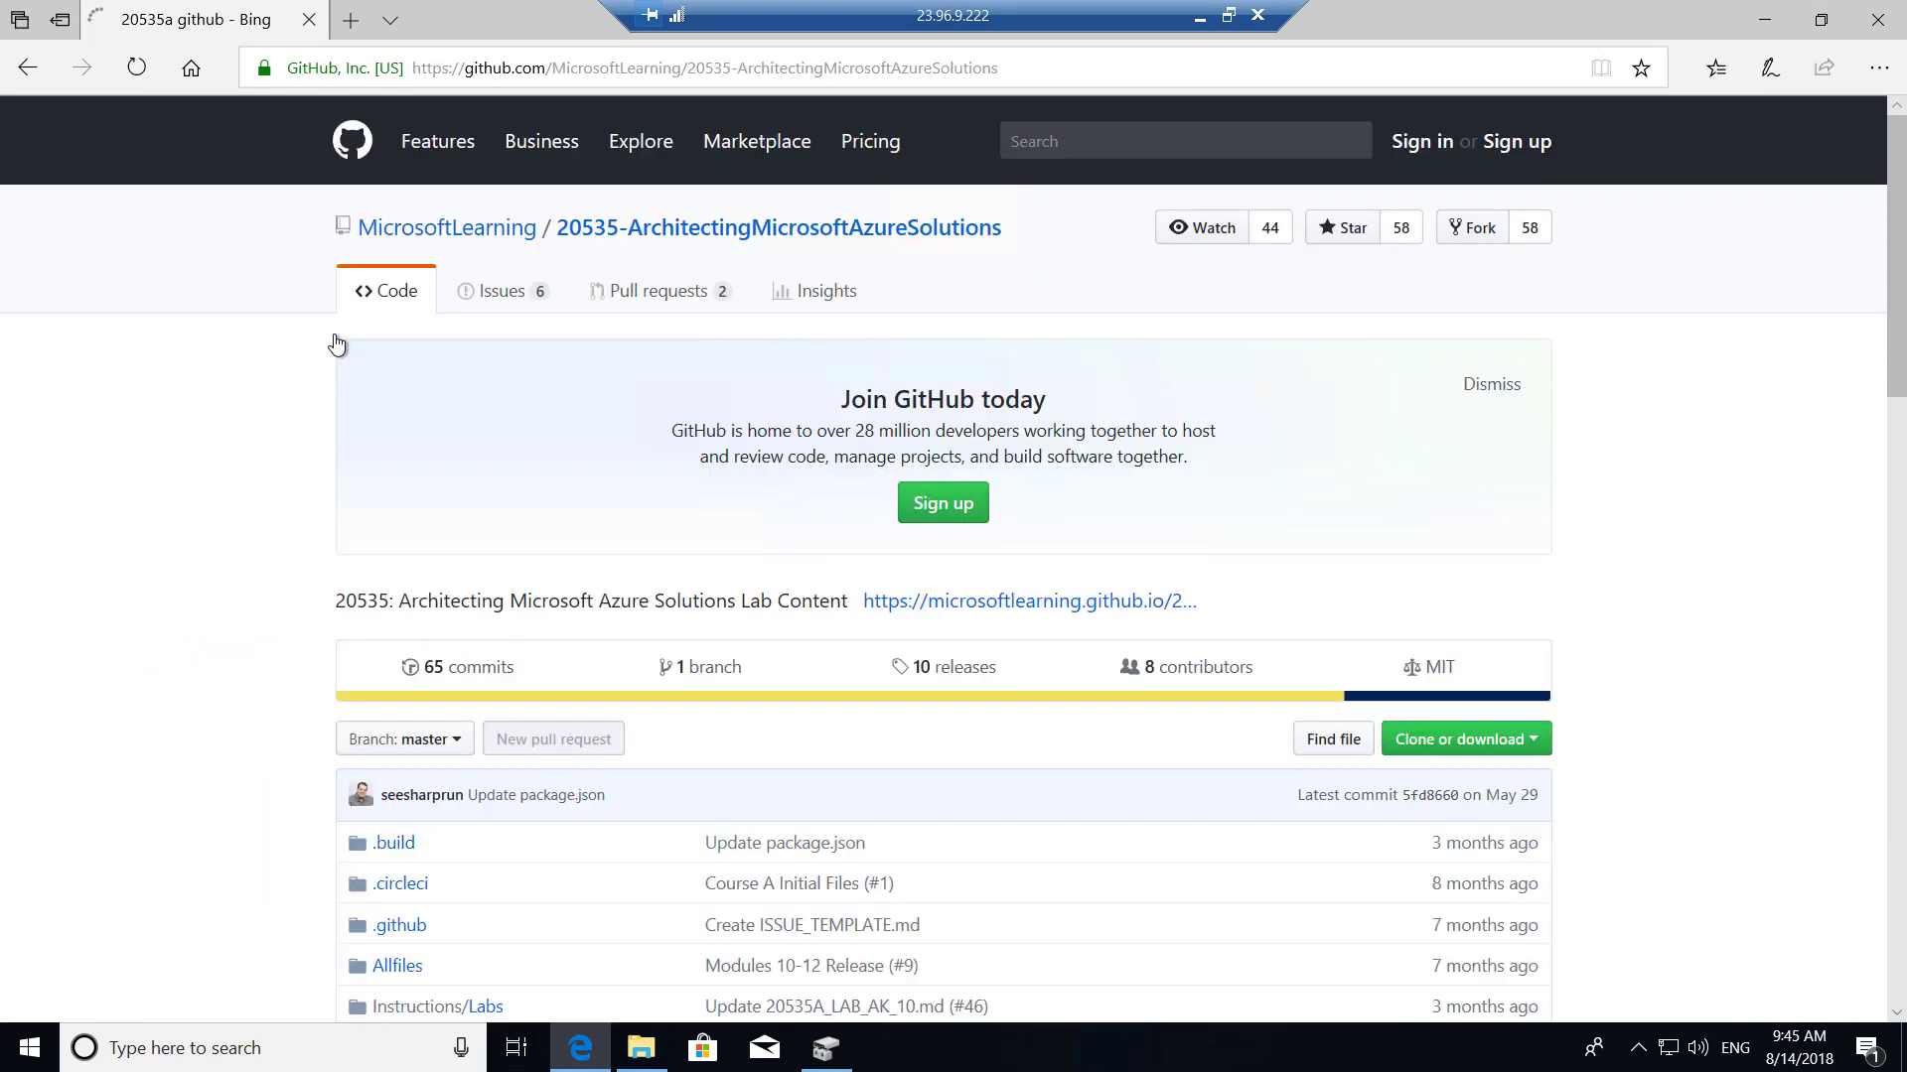
scroll(1086, 552, down, 5)
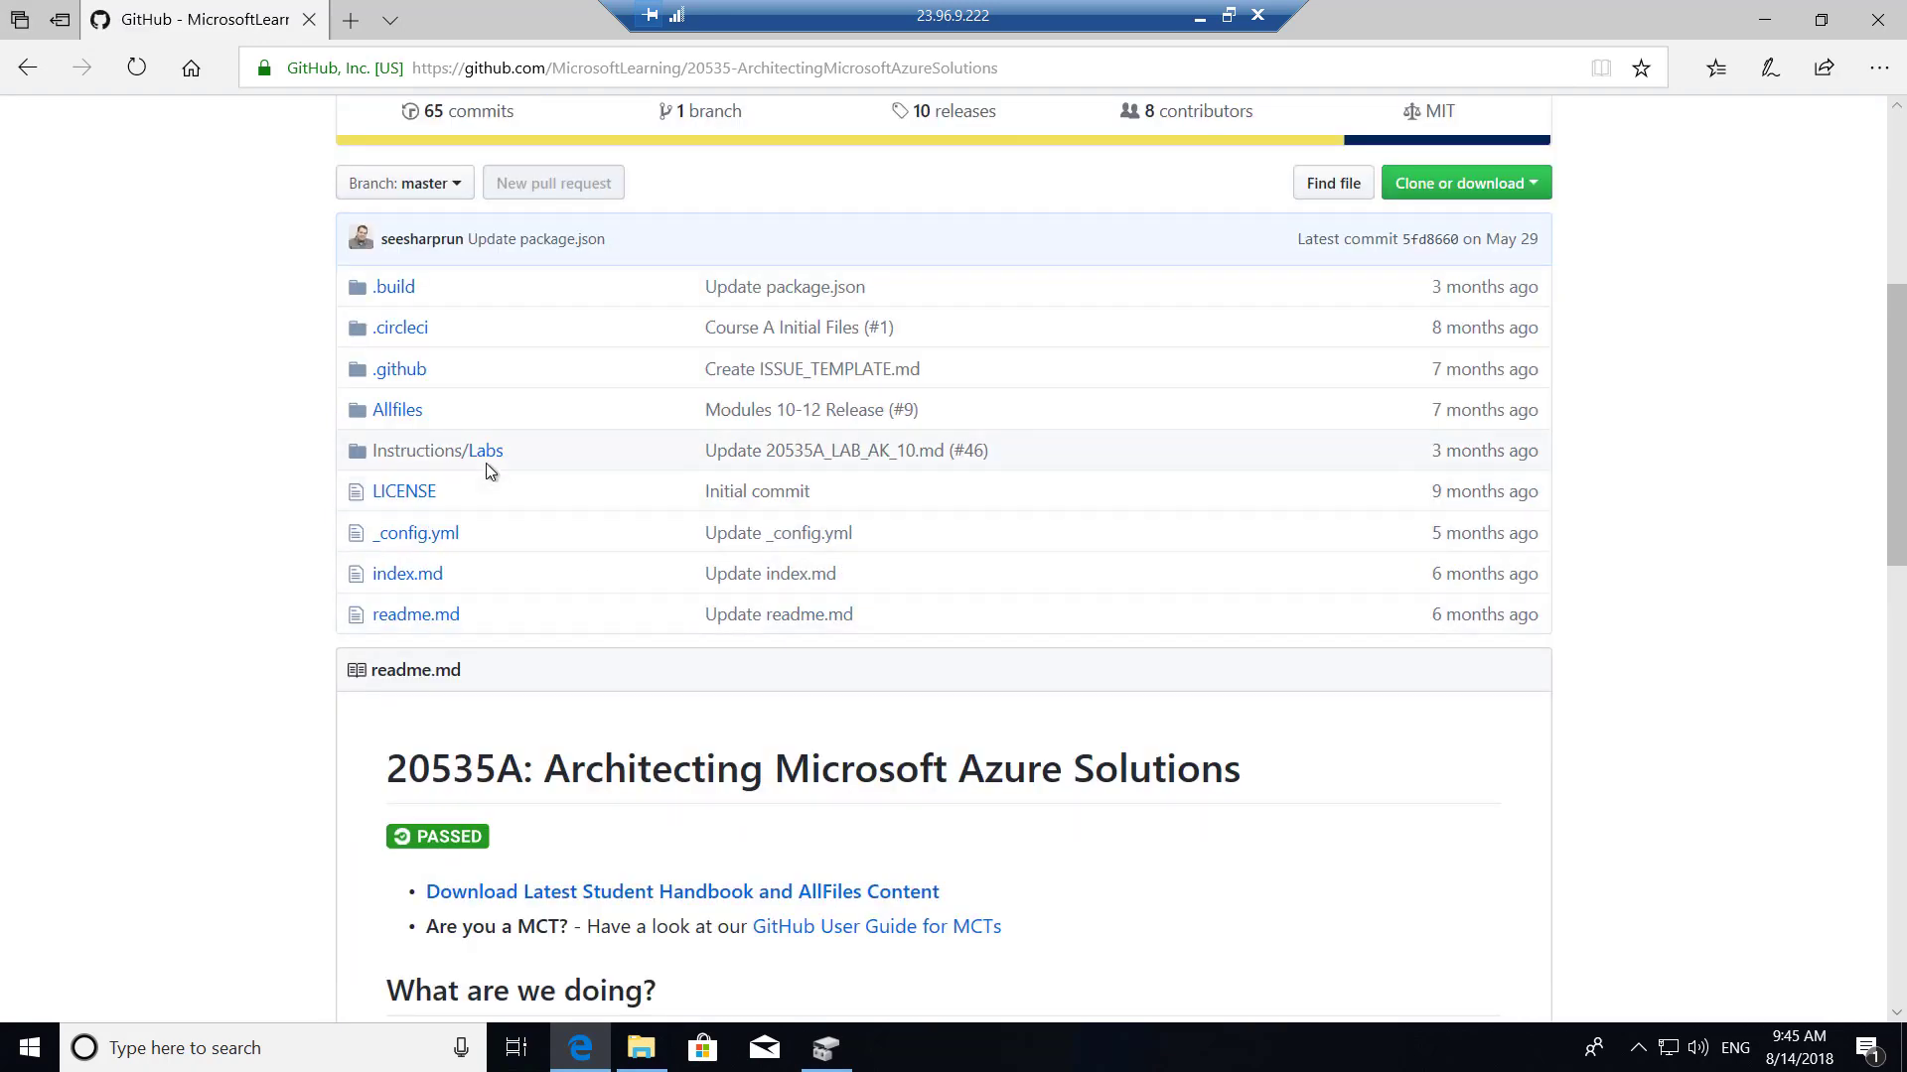
scroll(486, 459, down, 1)
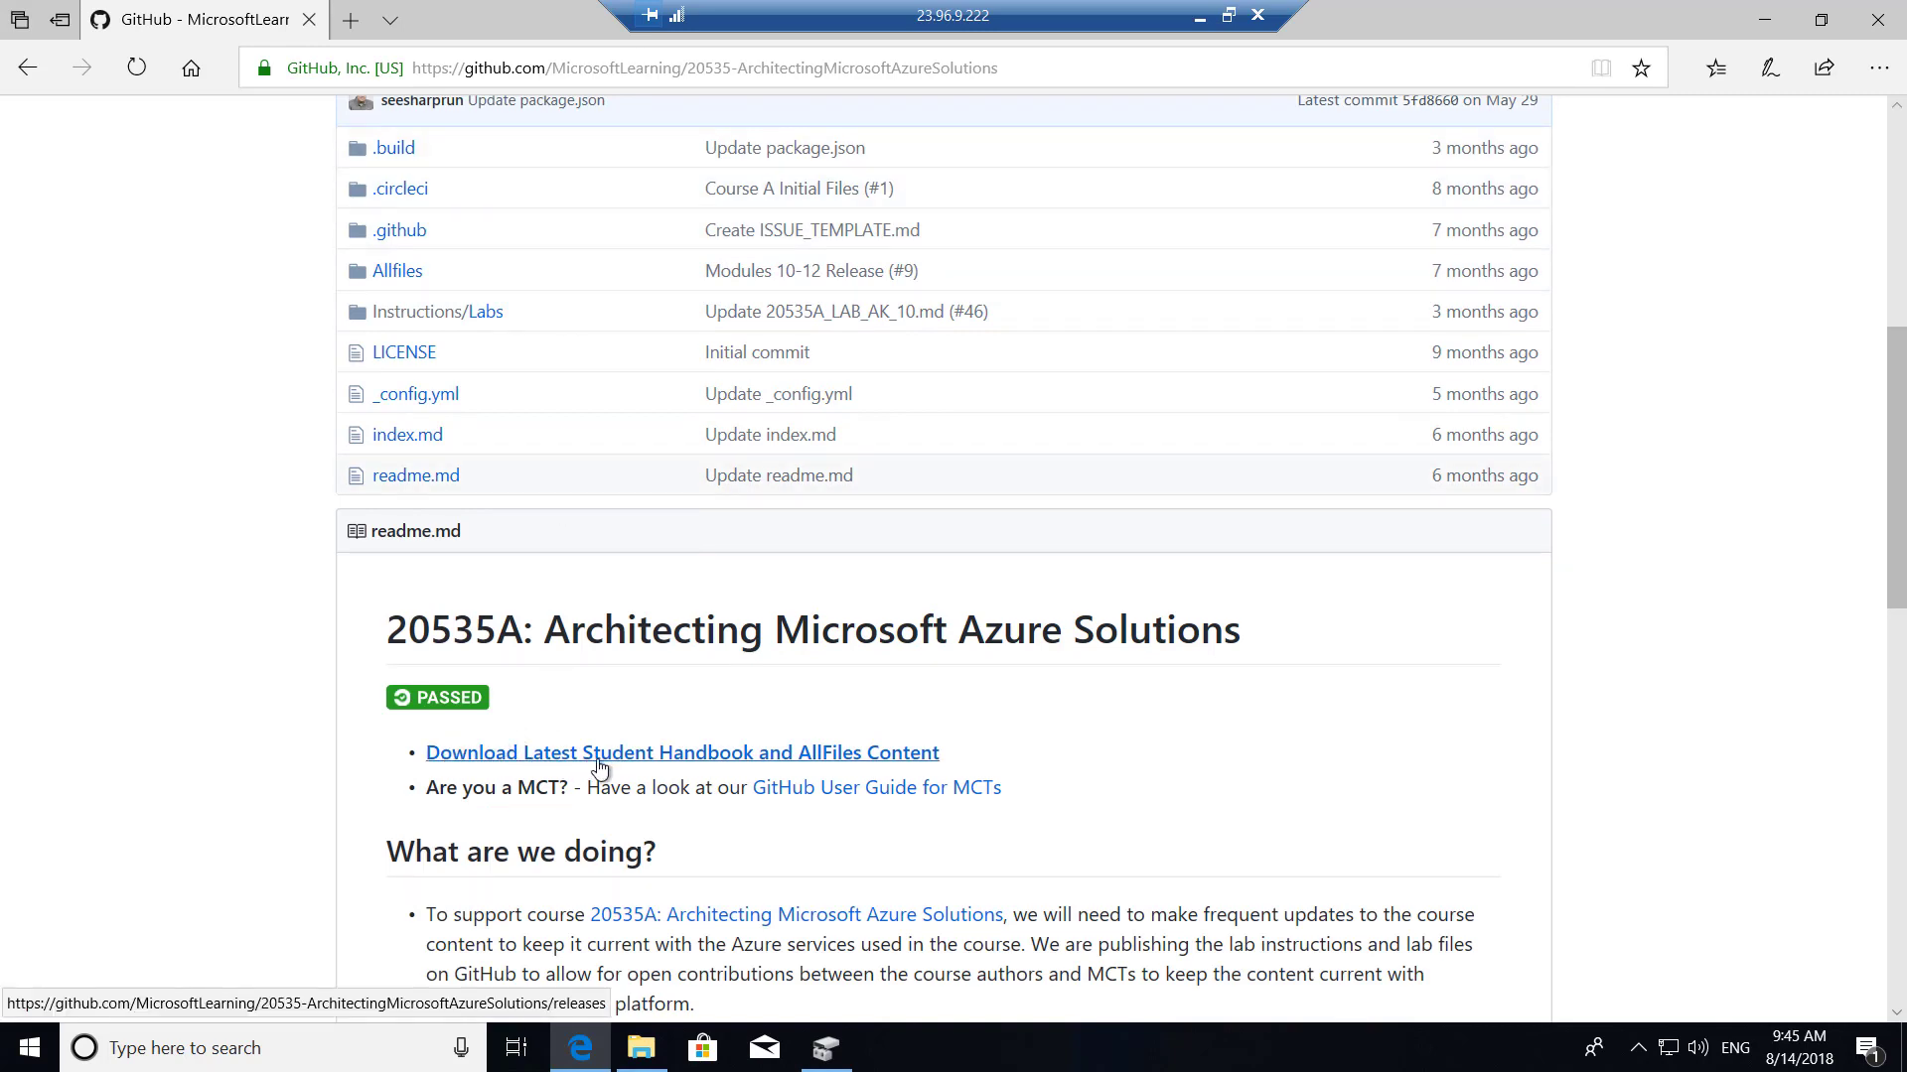
Open the Student Handbook download link's v1.2.0 release page in a new tab.
right_click(902, 759)
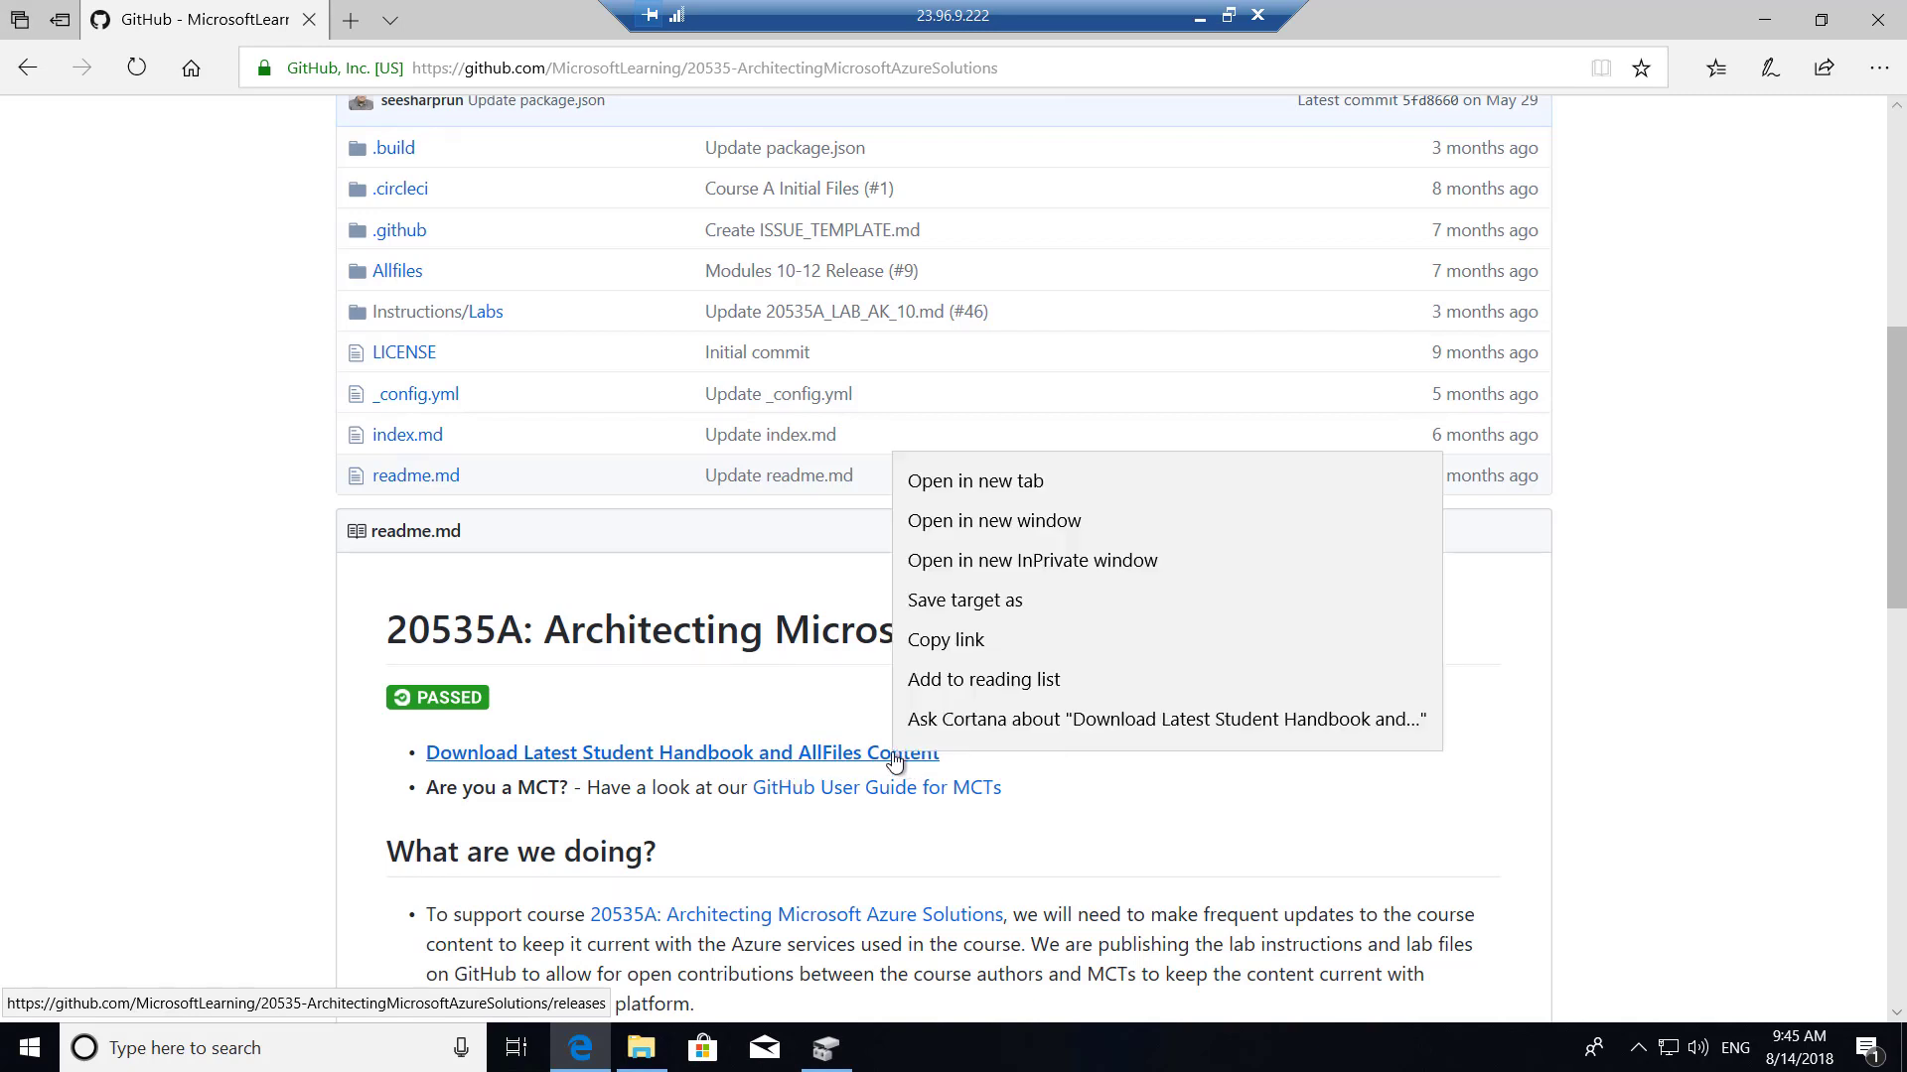
click(1014, 484)
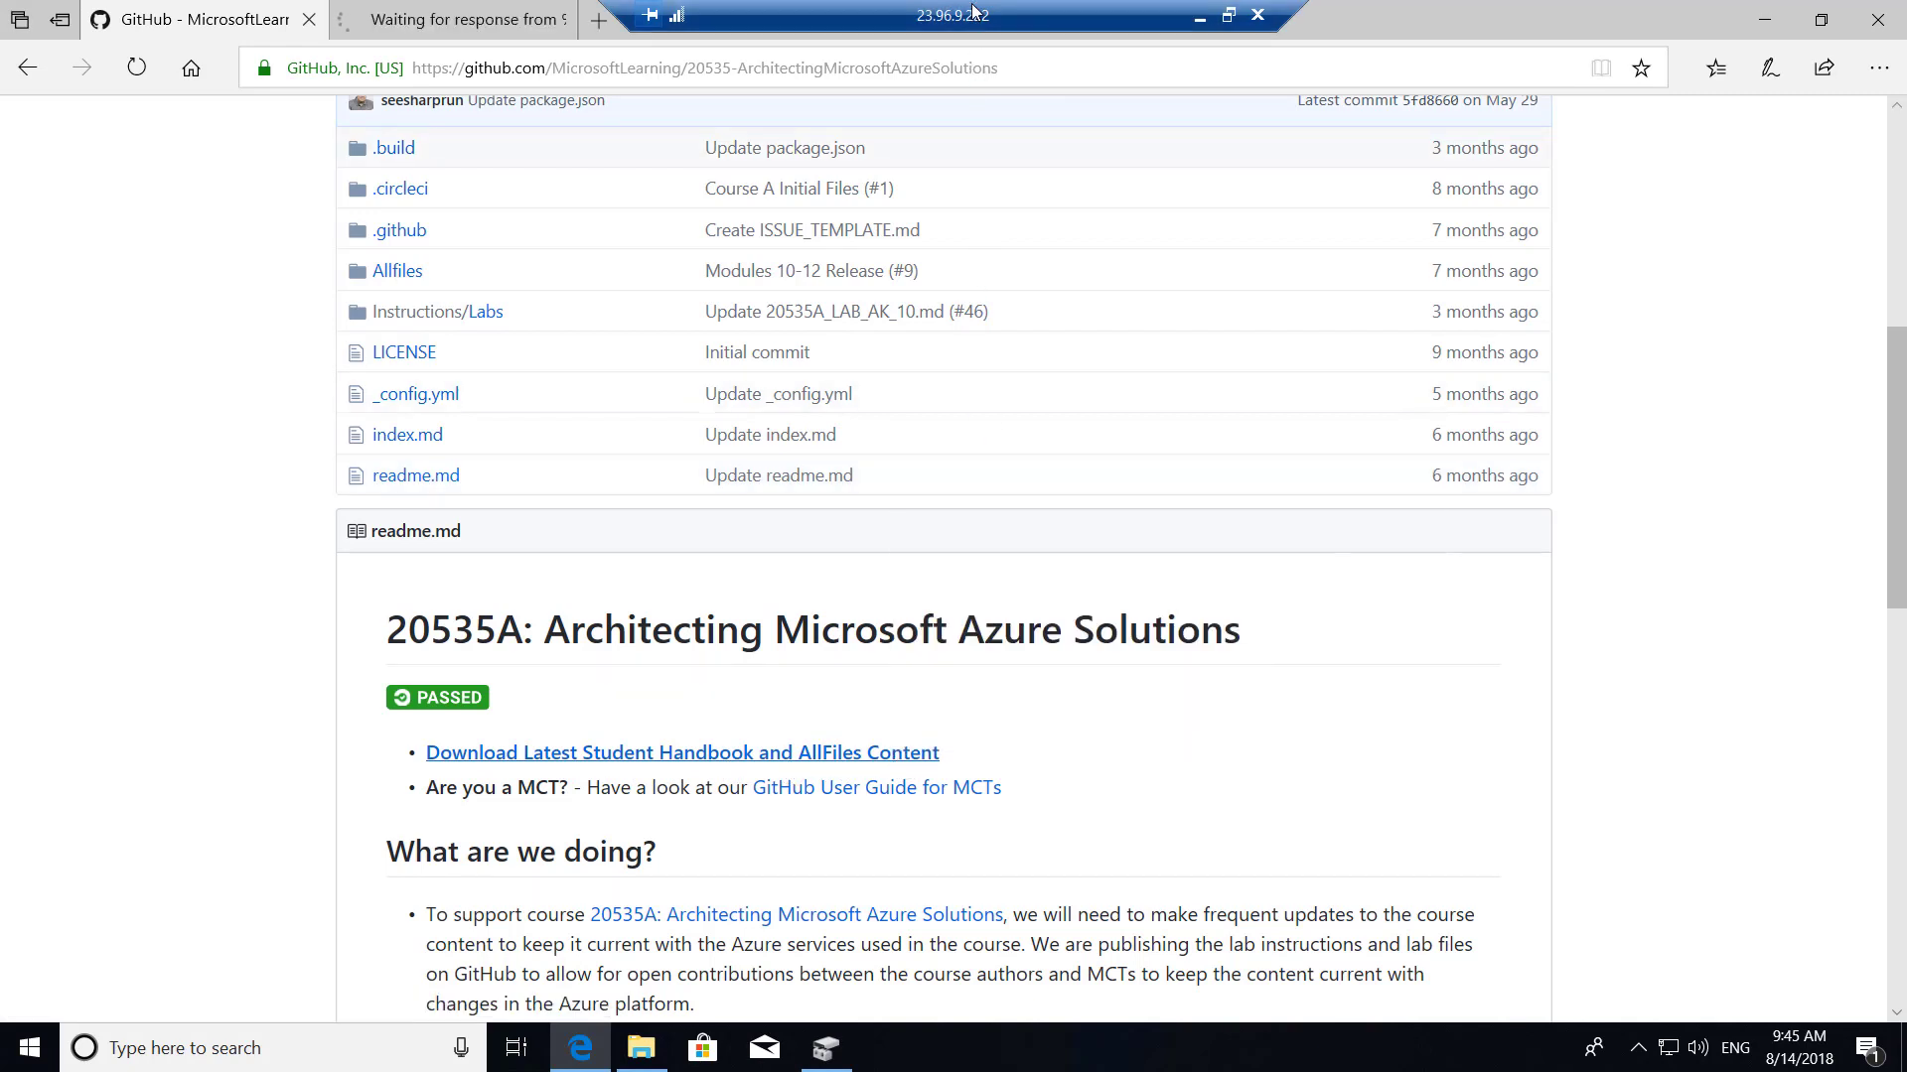
click(446, 12)
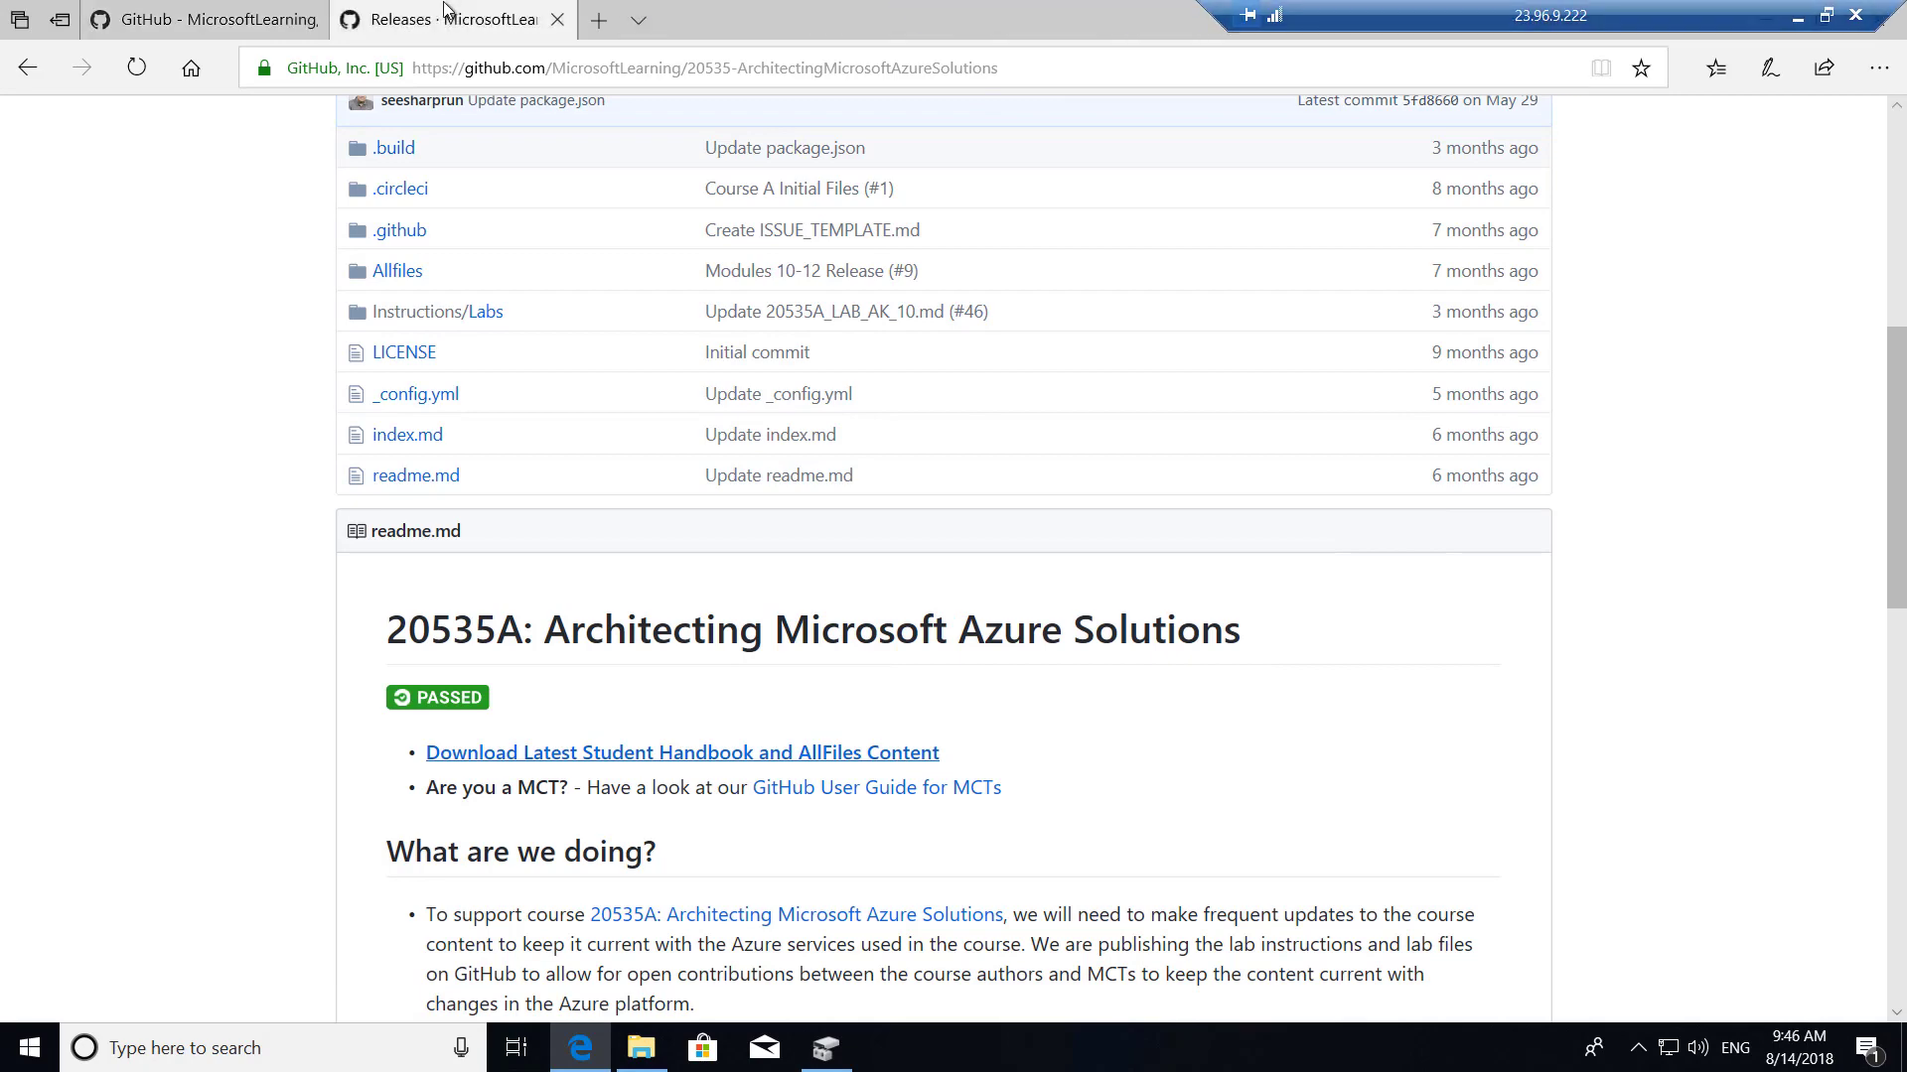
scroll(730, 715, down, 2)
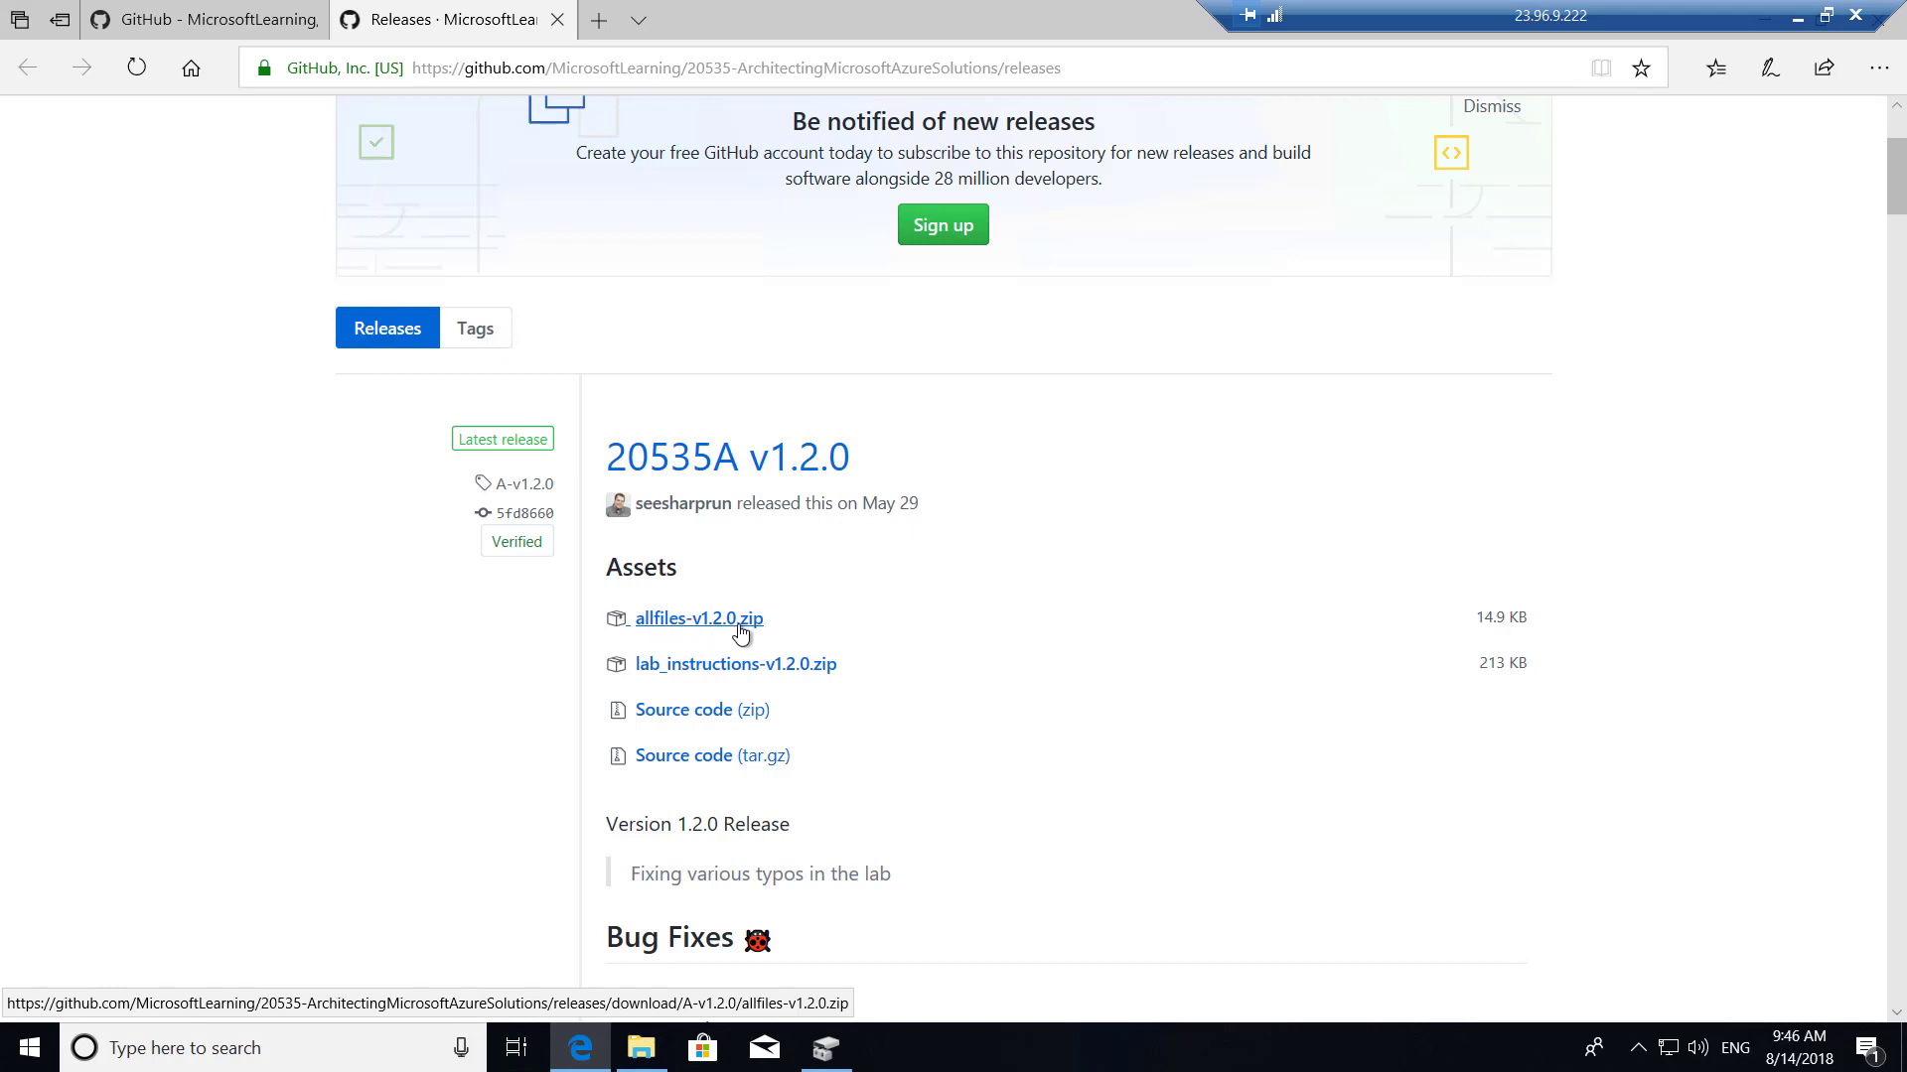
Download allfiles-v1.2.0.zip and extract it into the Downloads folder.
click(730, 620)
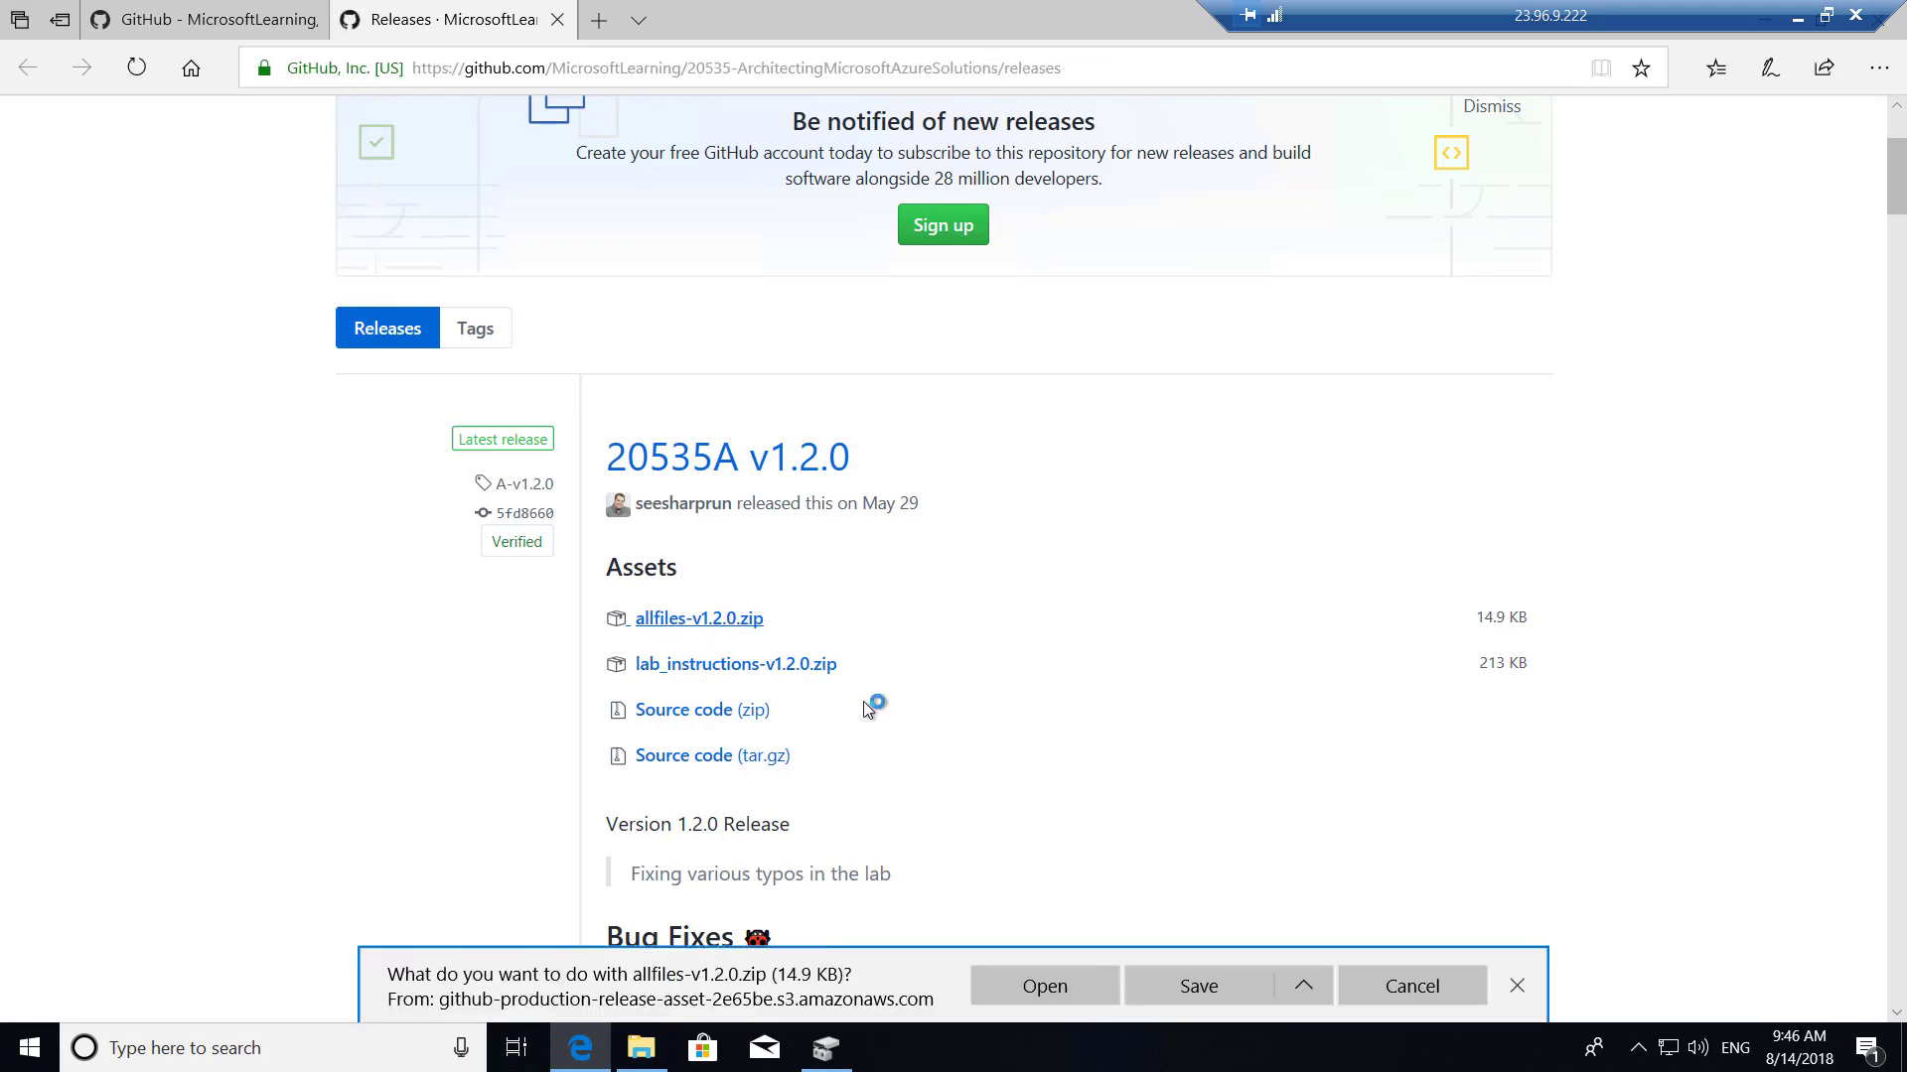
click(1197, 983)
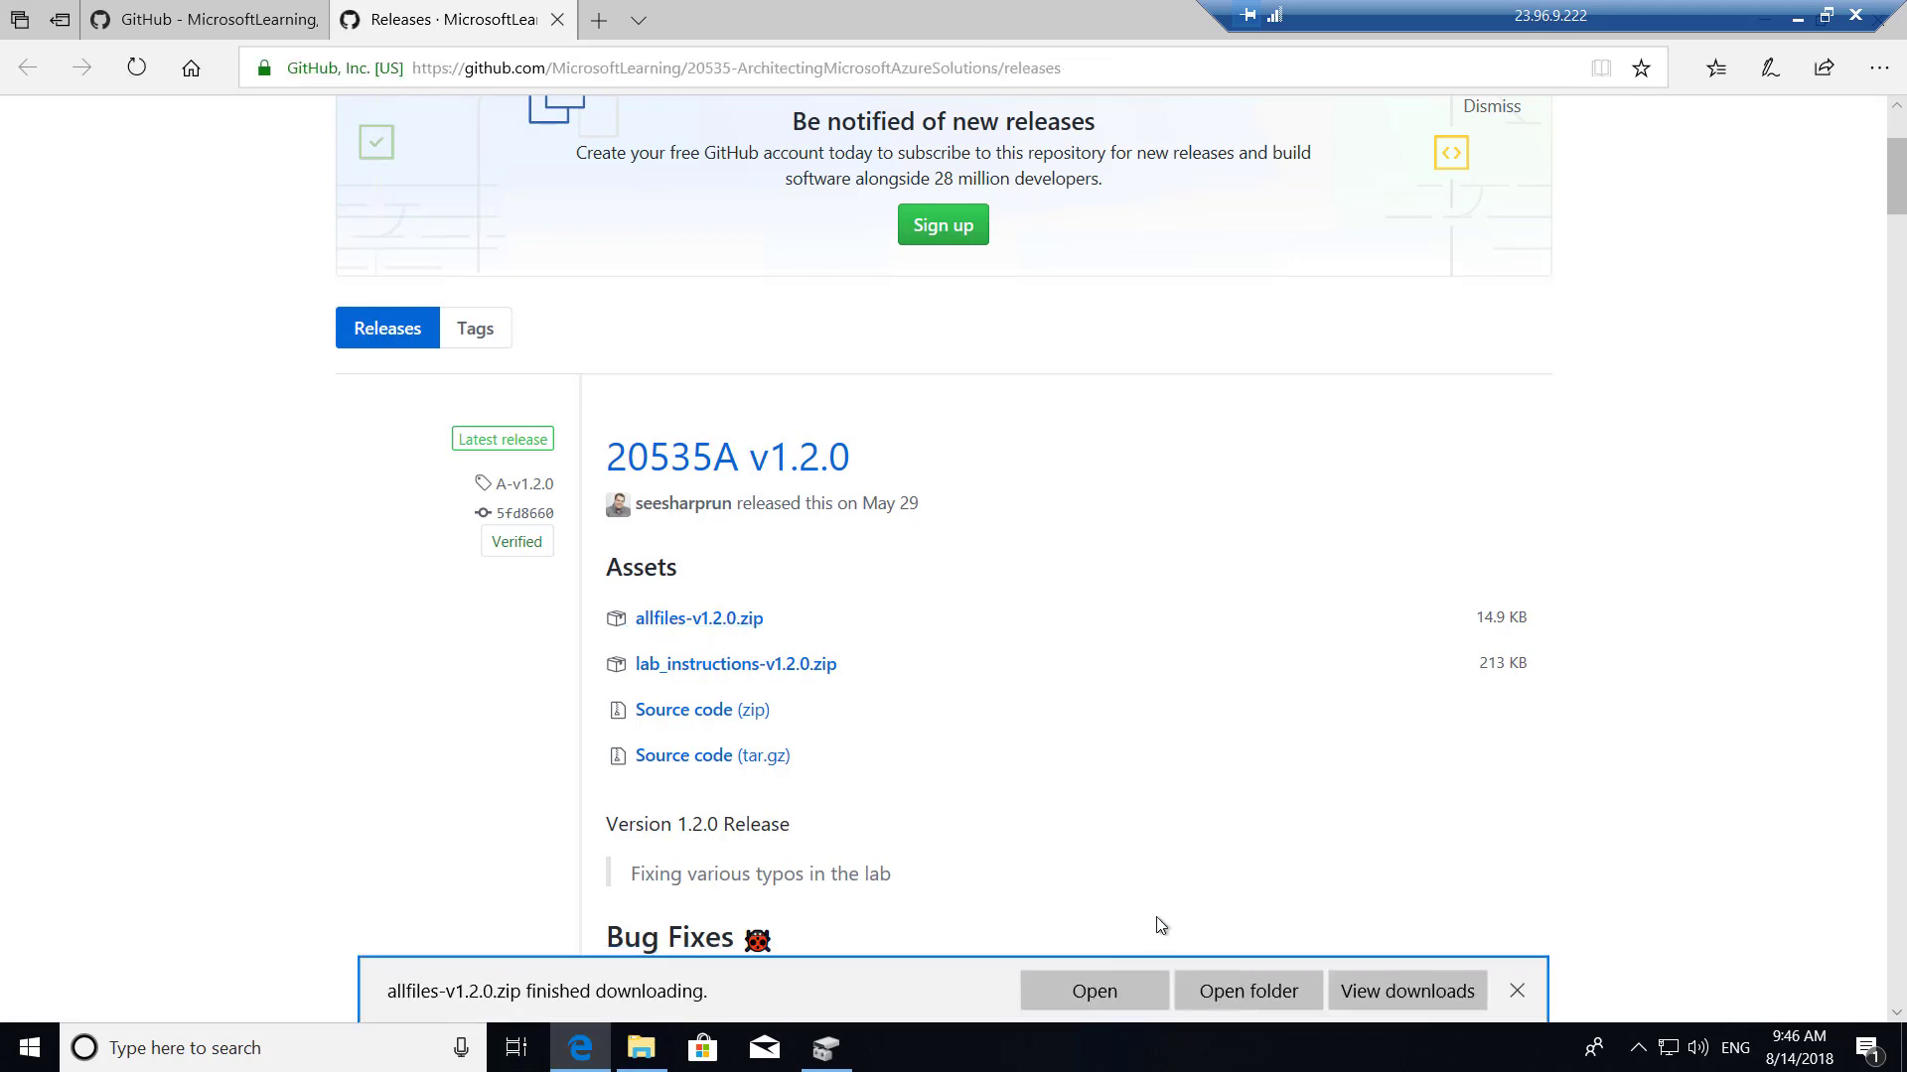
click(1263, 991)
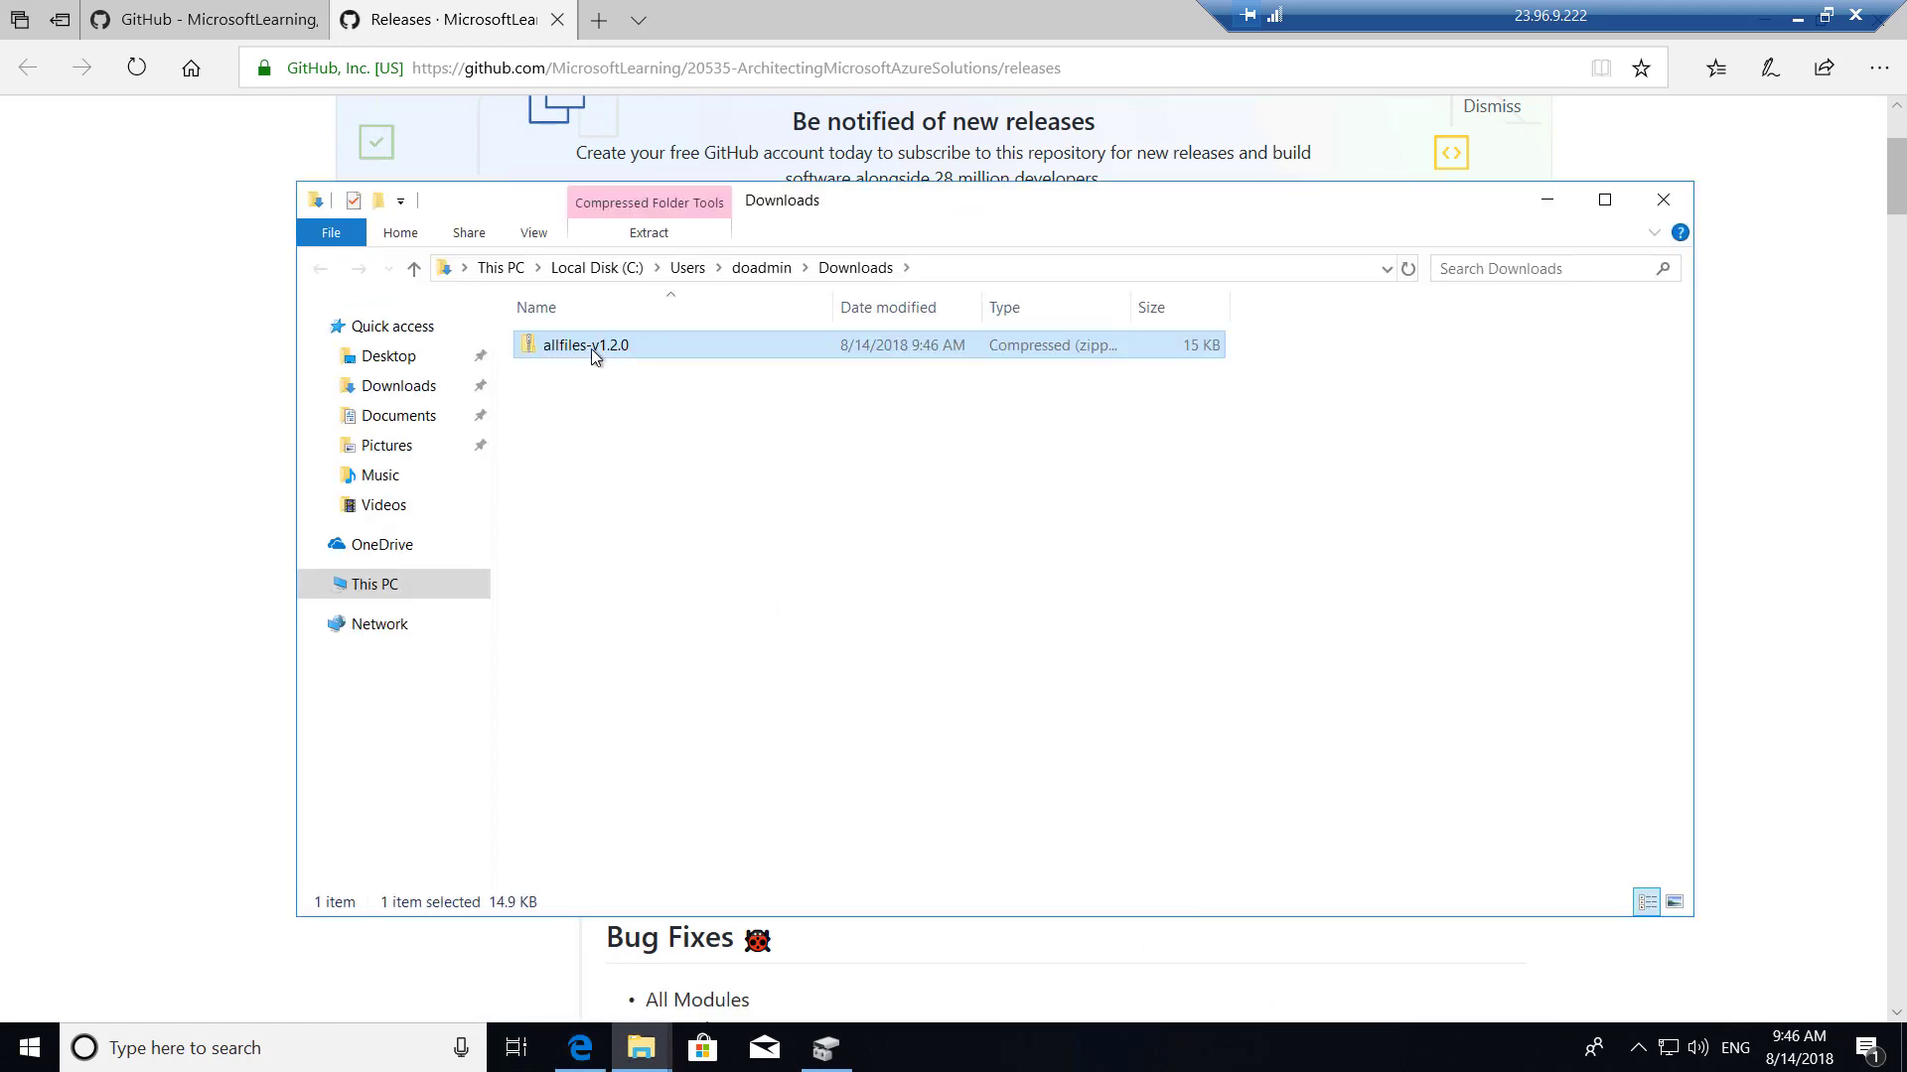
right_click(598, 343)
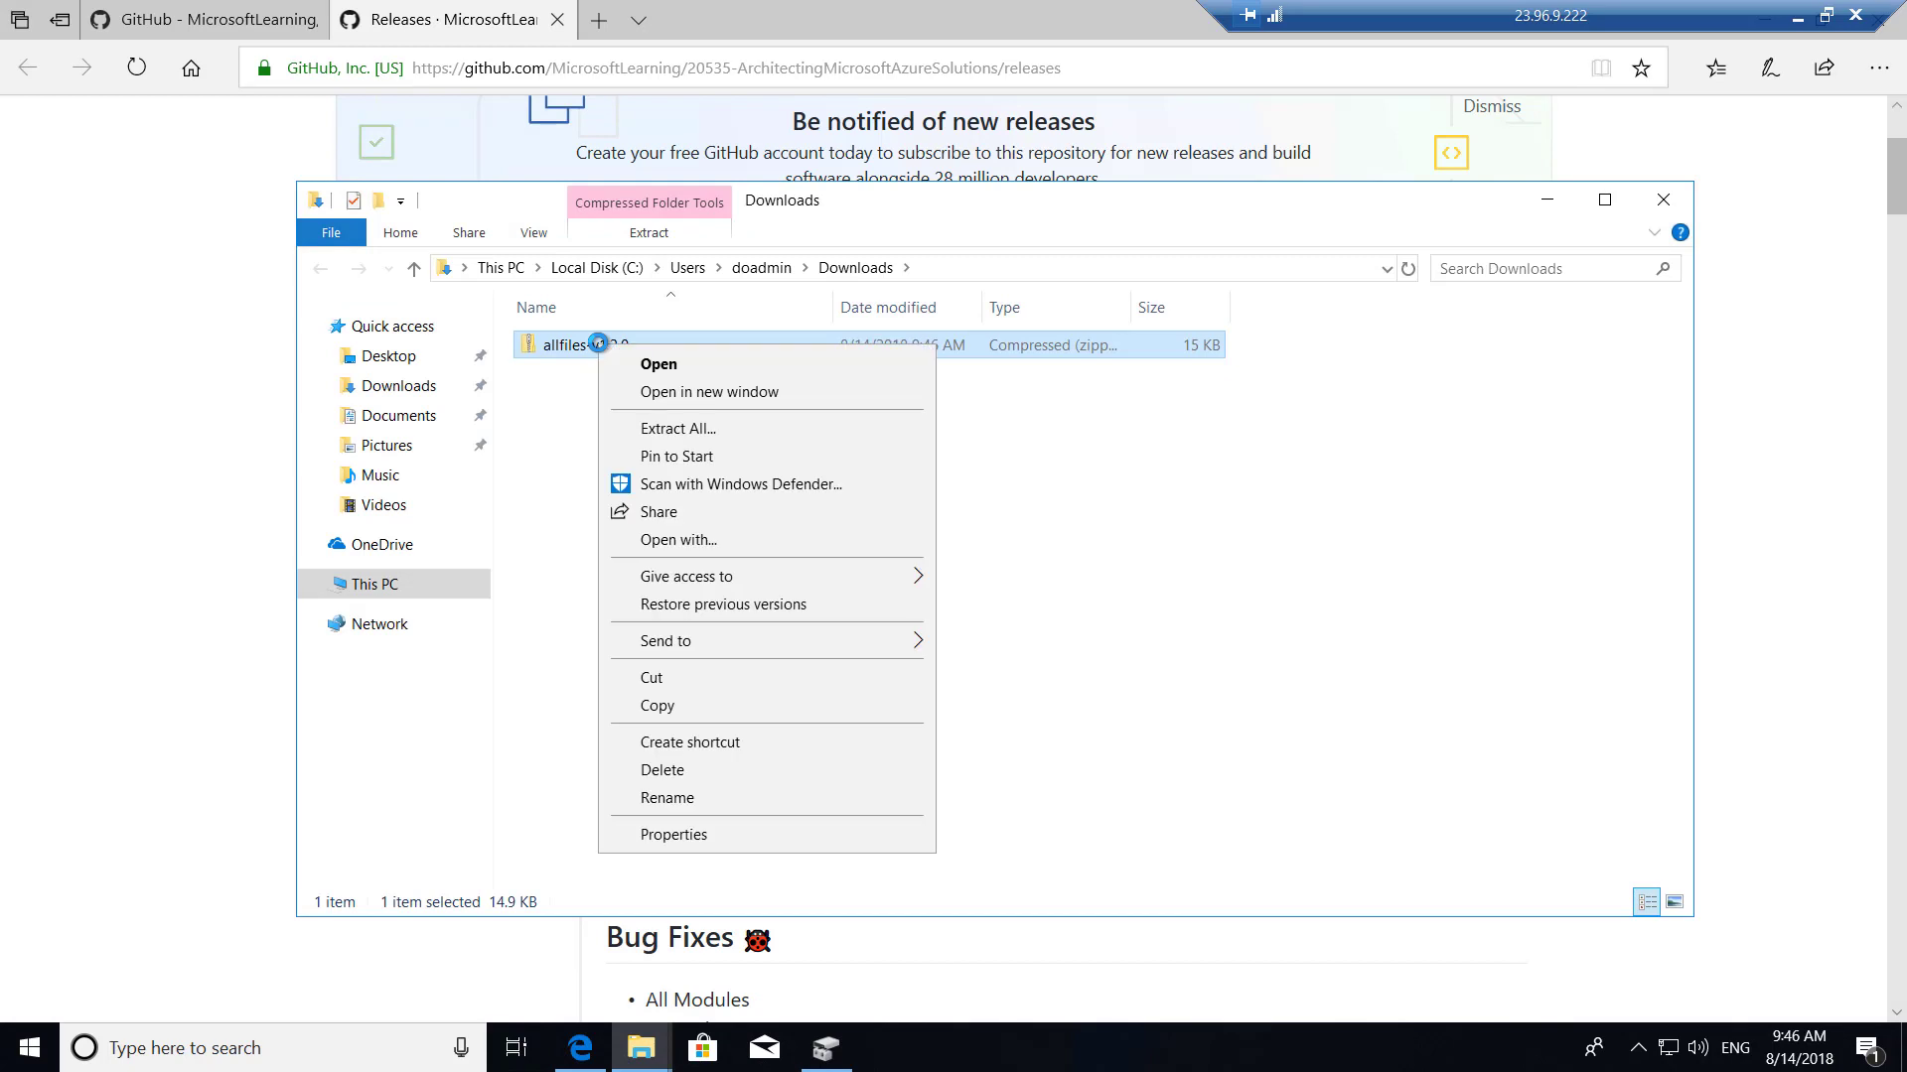
click(685, 429)
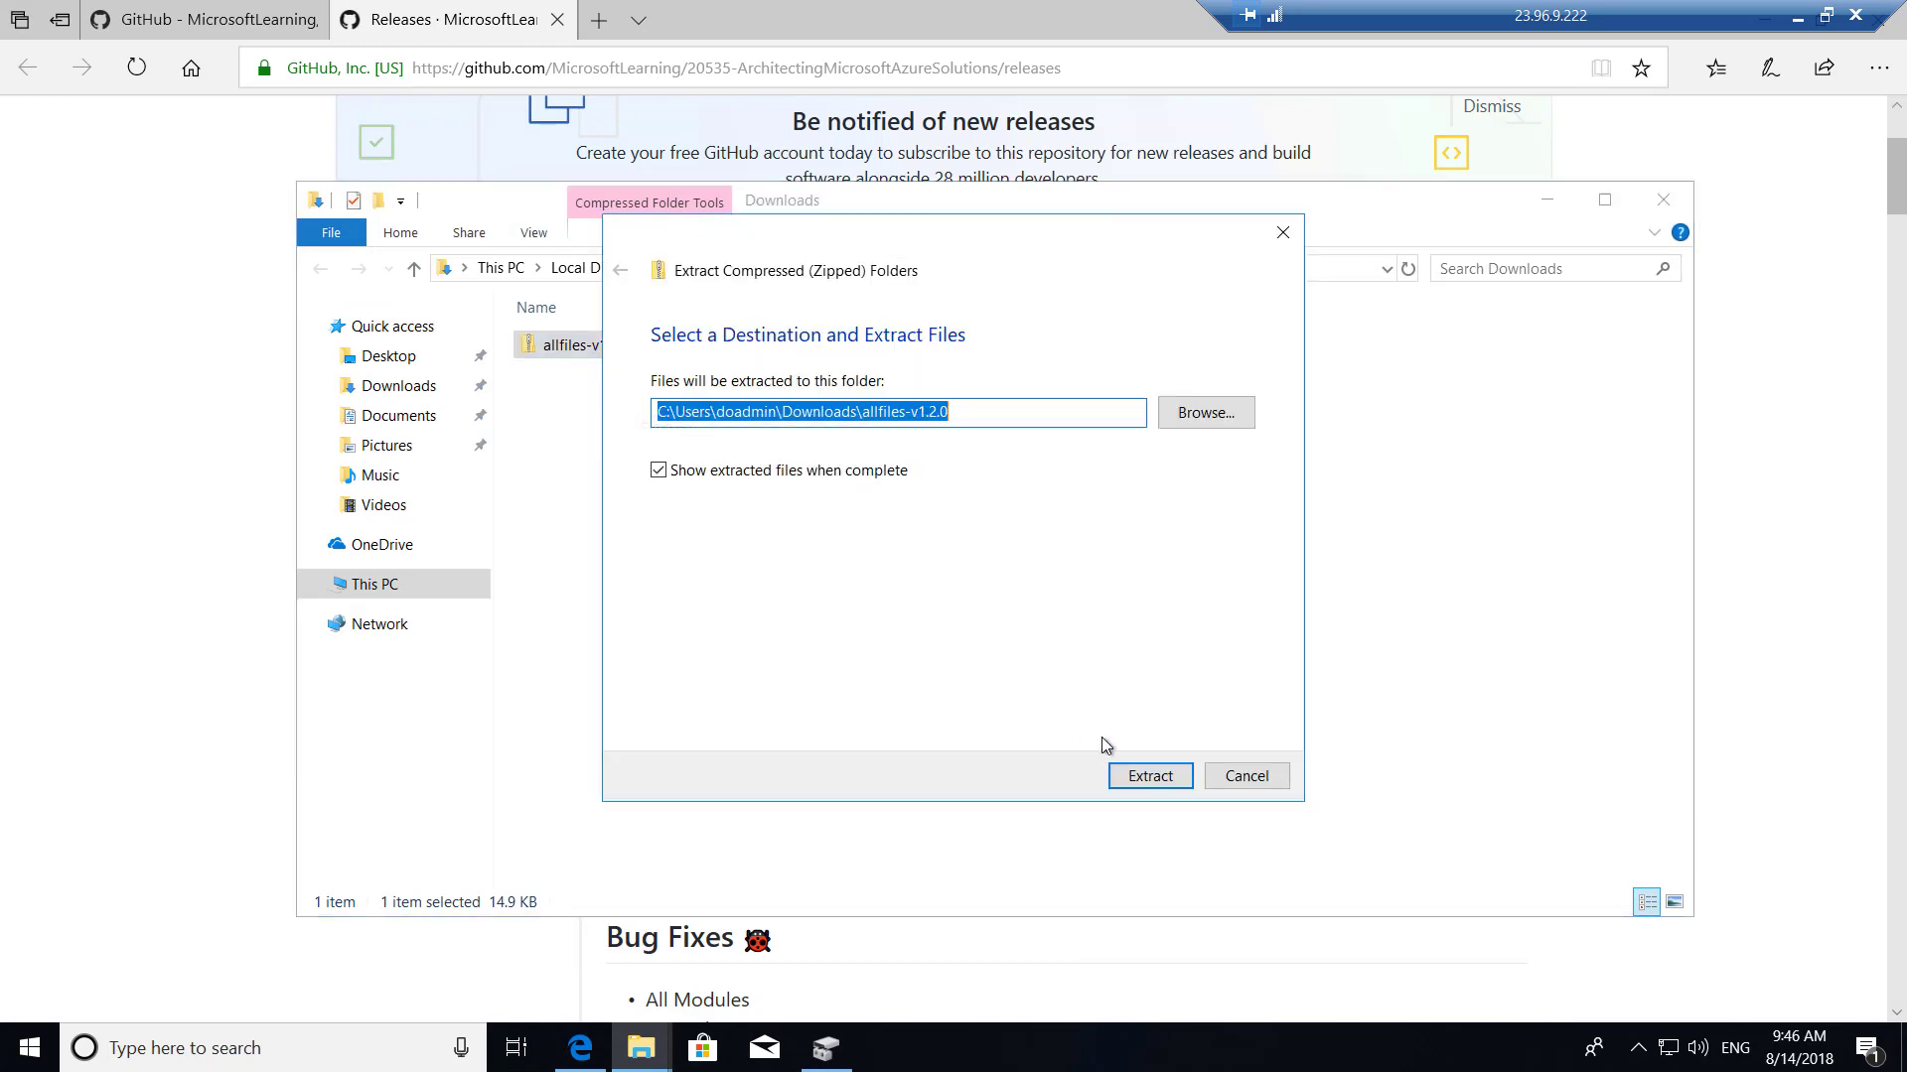
click(1160, 780)
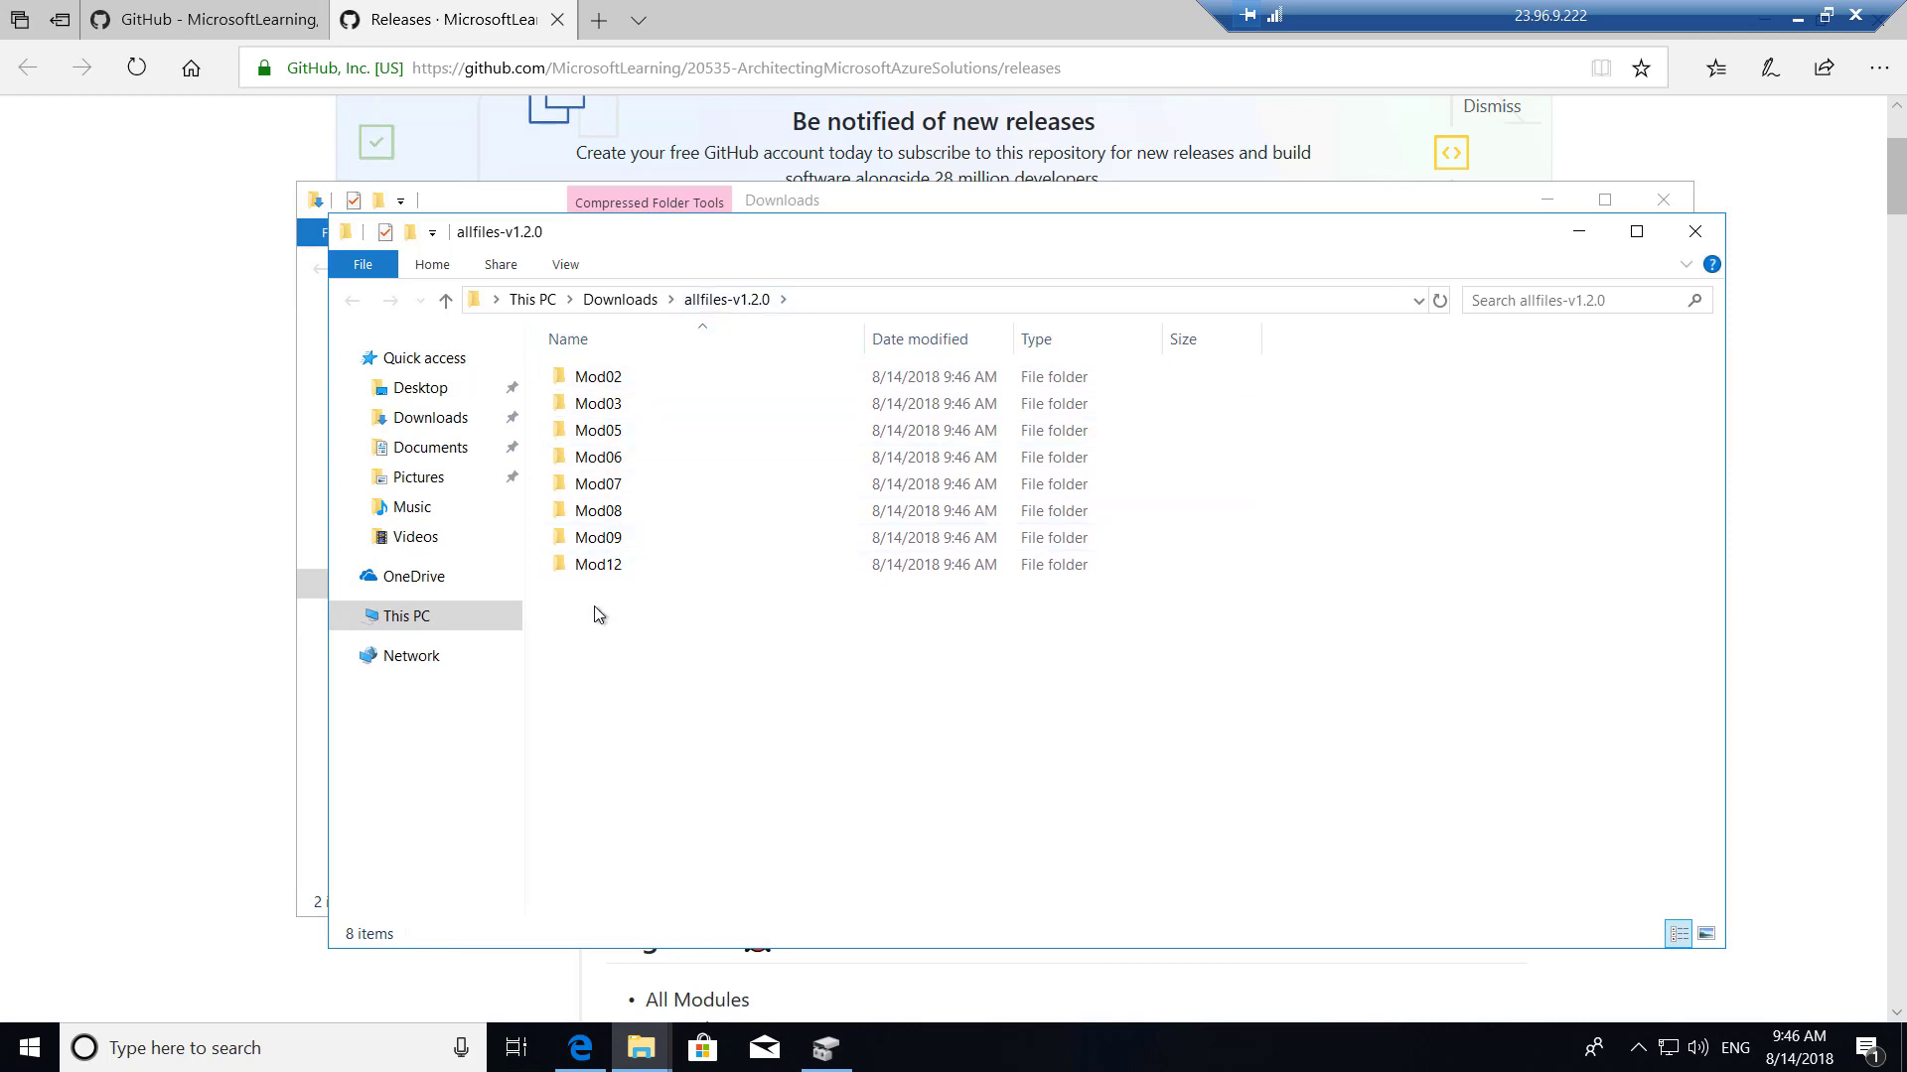
Copy the eight extracted Mod folders onto the Allfiles (F:) drive.
drag(595, 608, 589, 369)
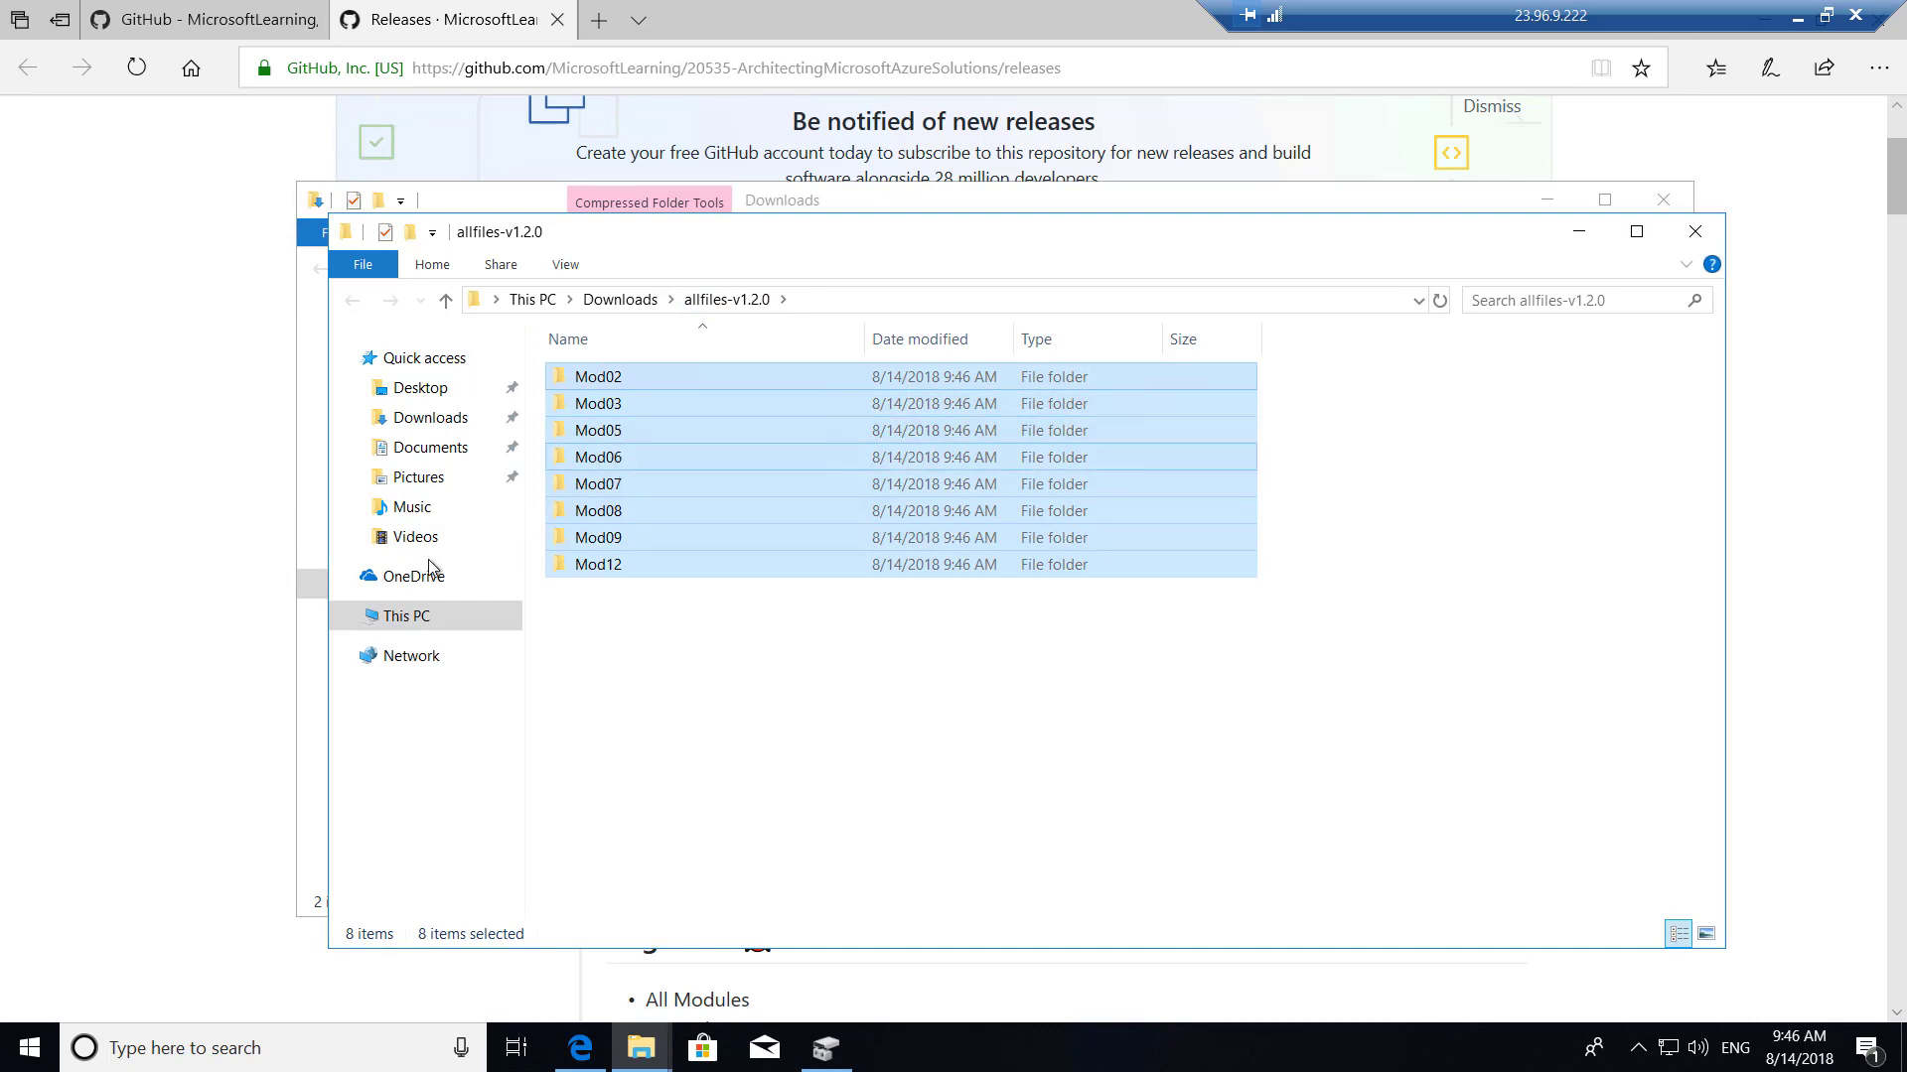
click(406, 621)
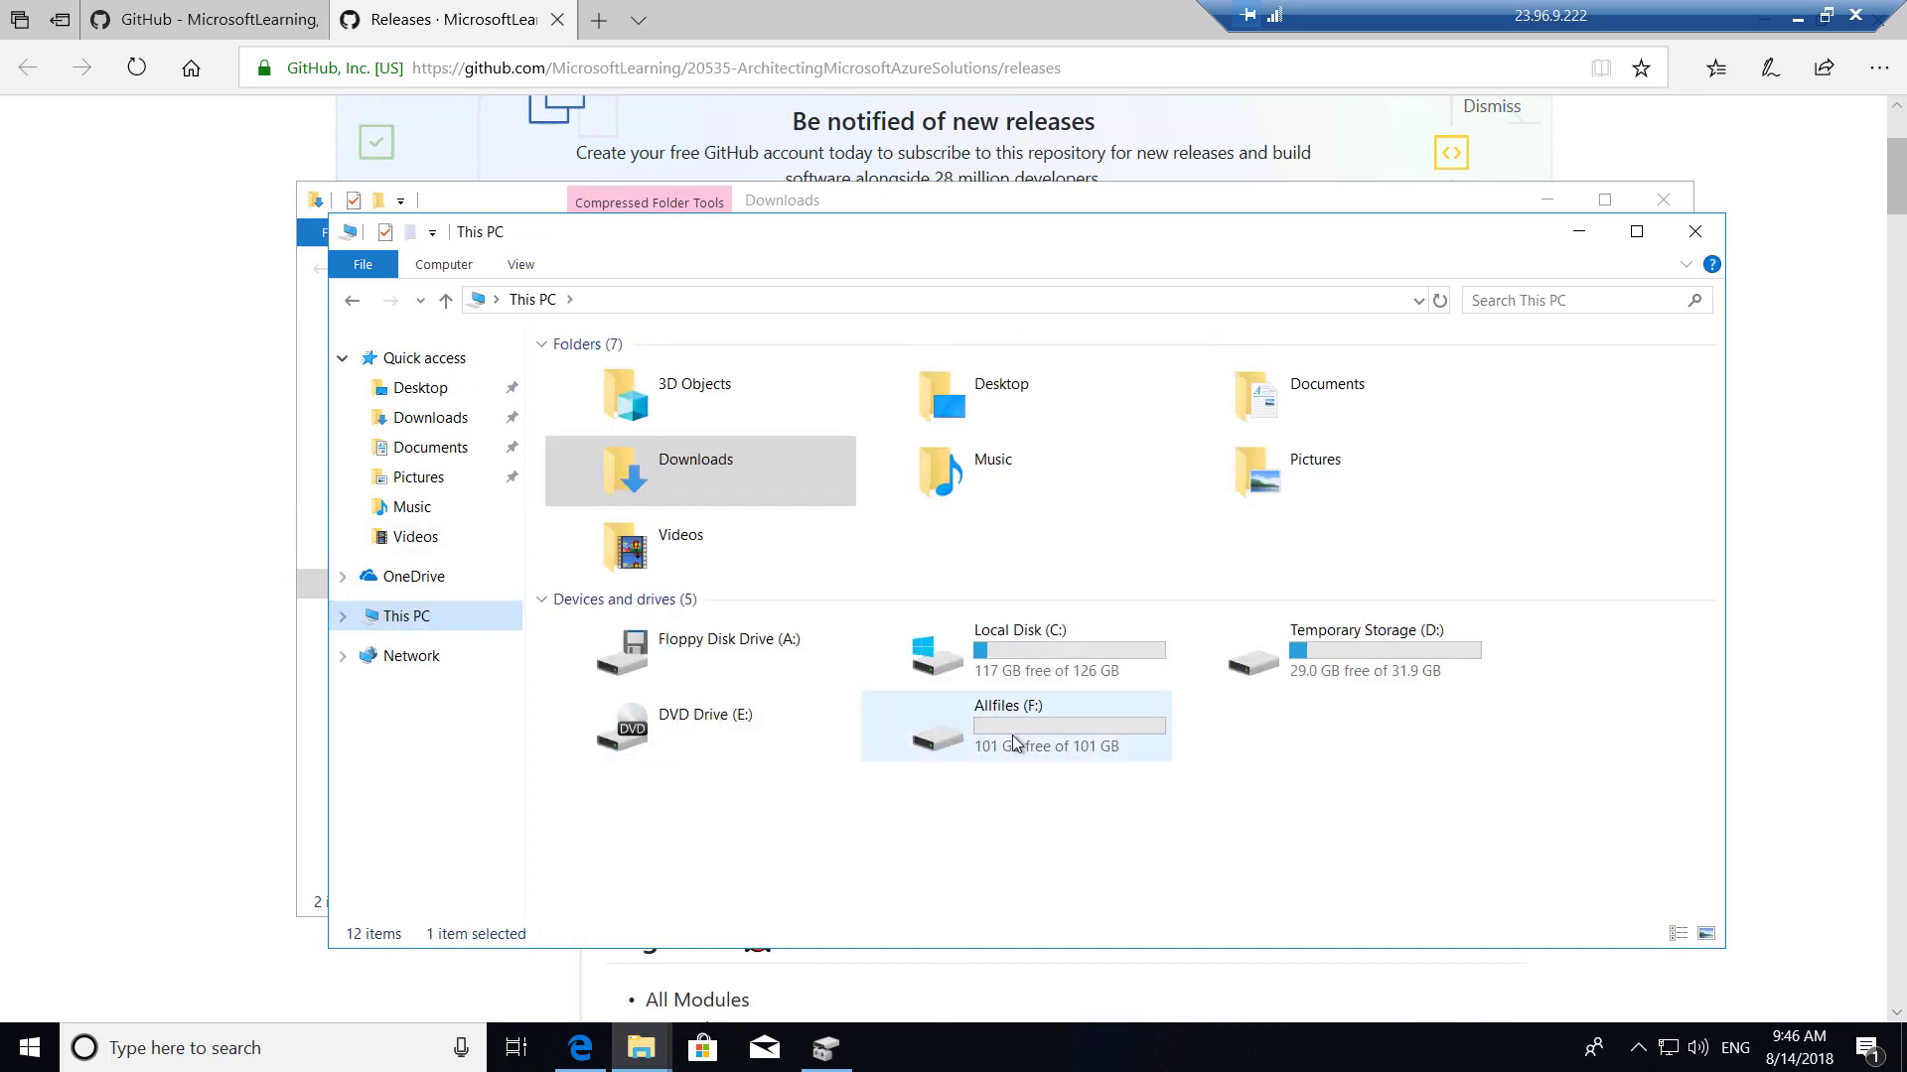
double_click(954, 720)
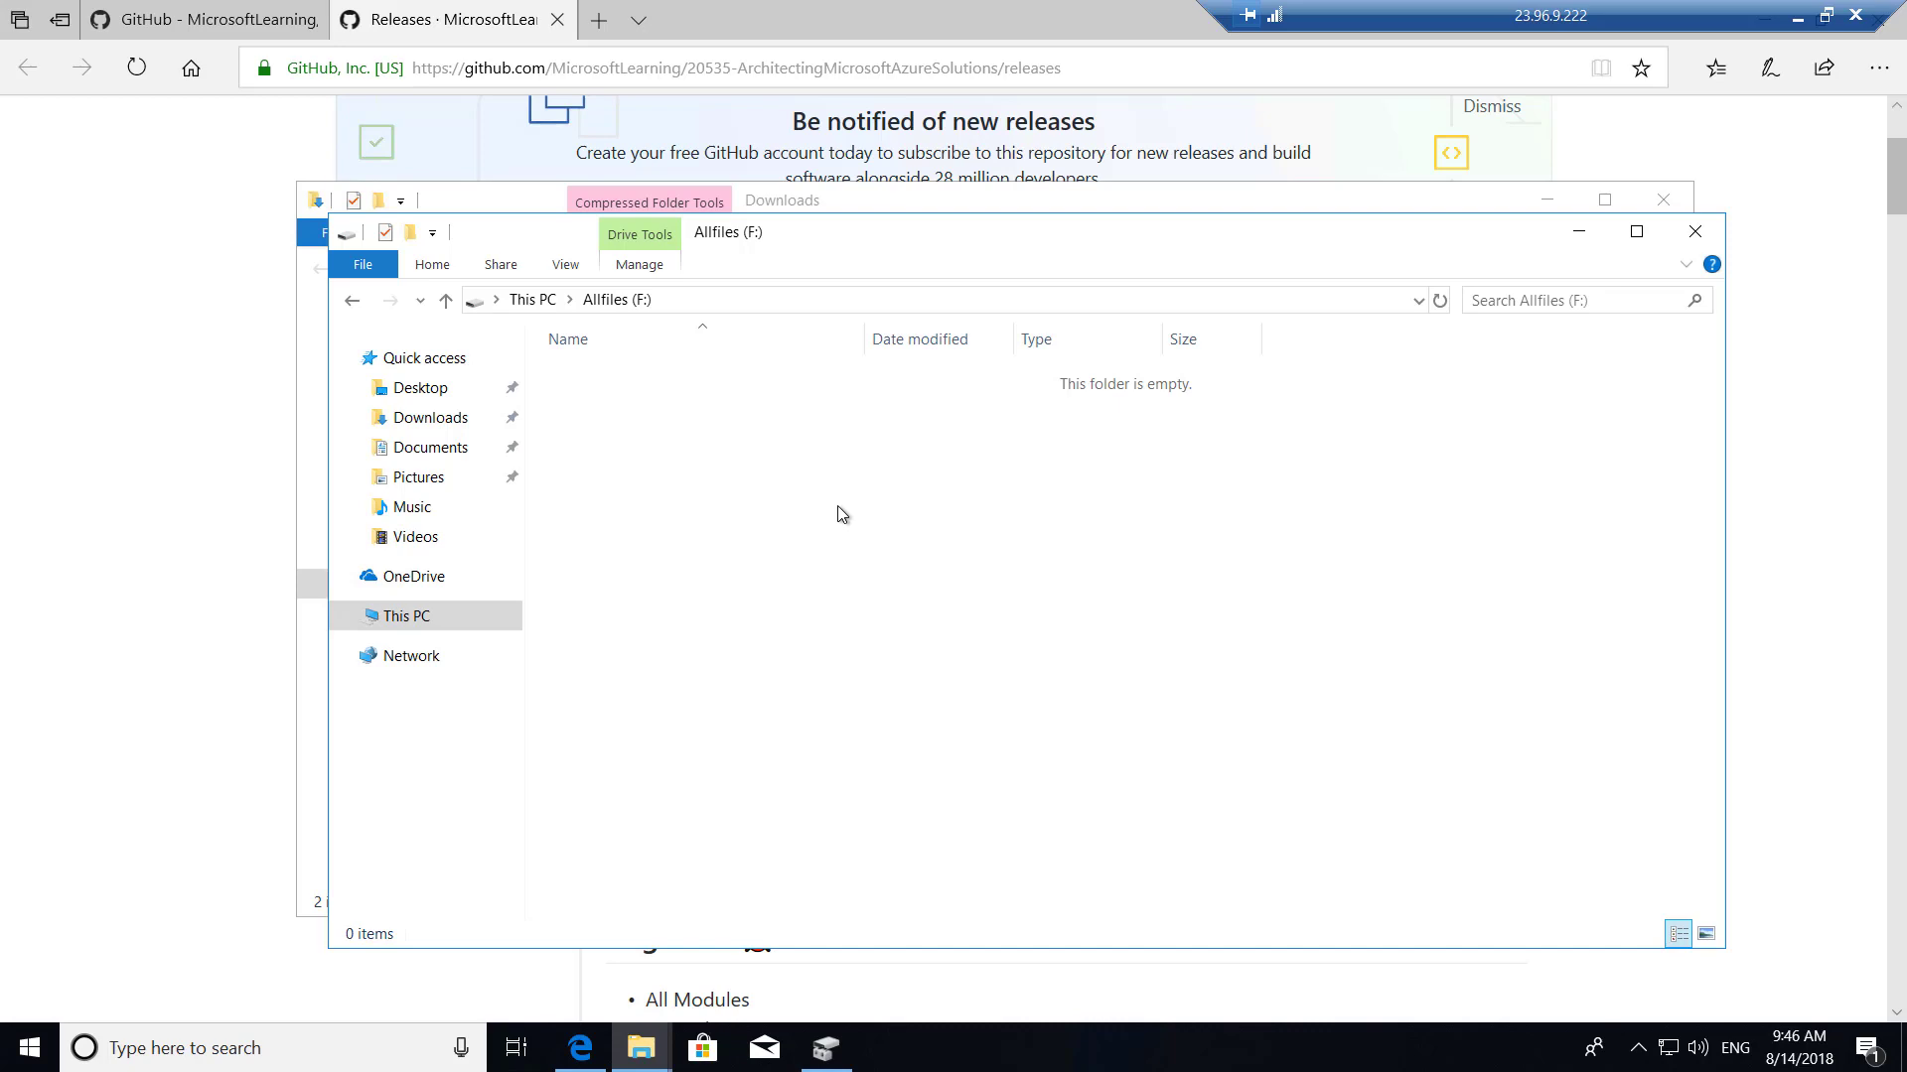
key(ctrl+v)
click(826, 605)
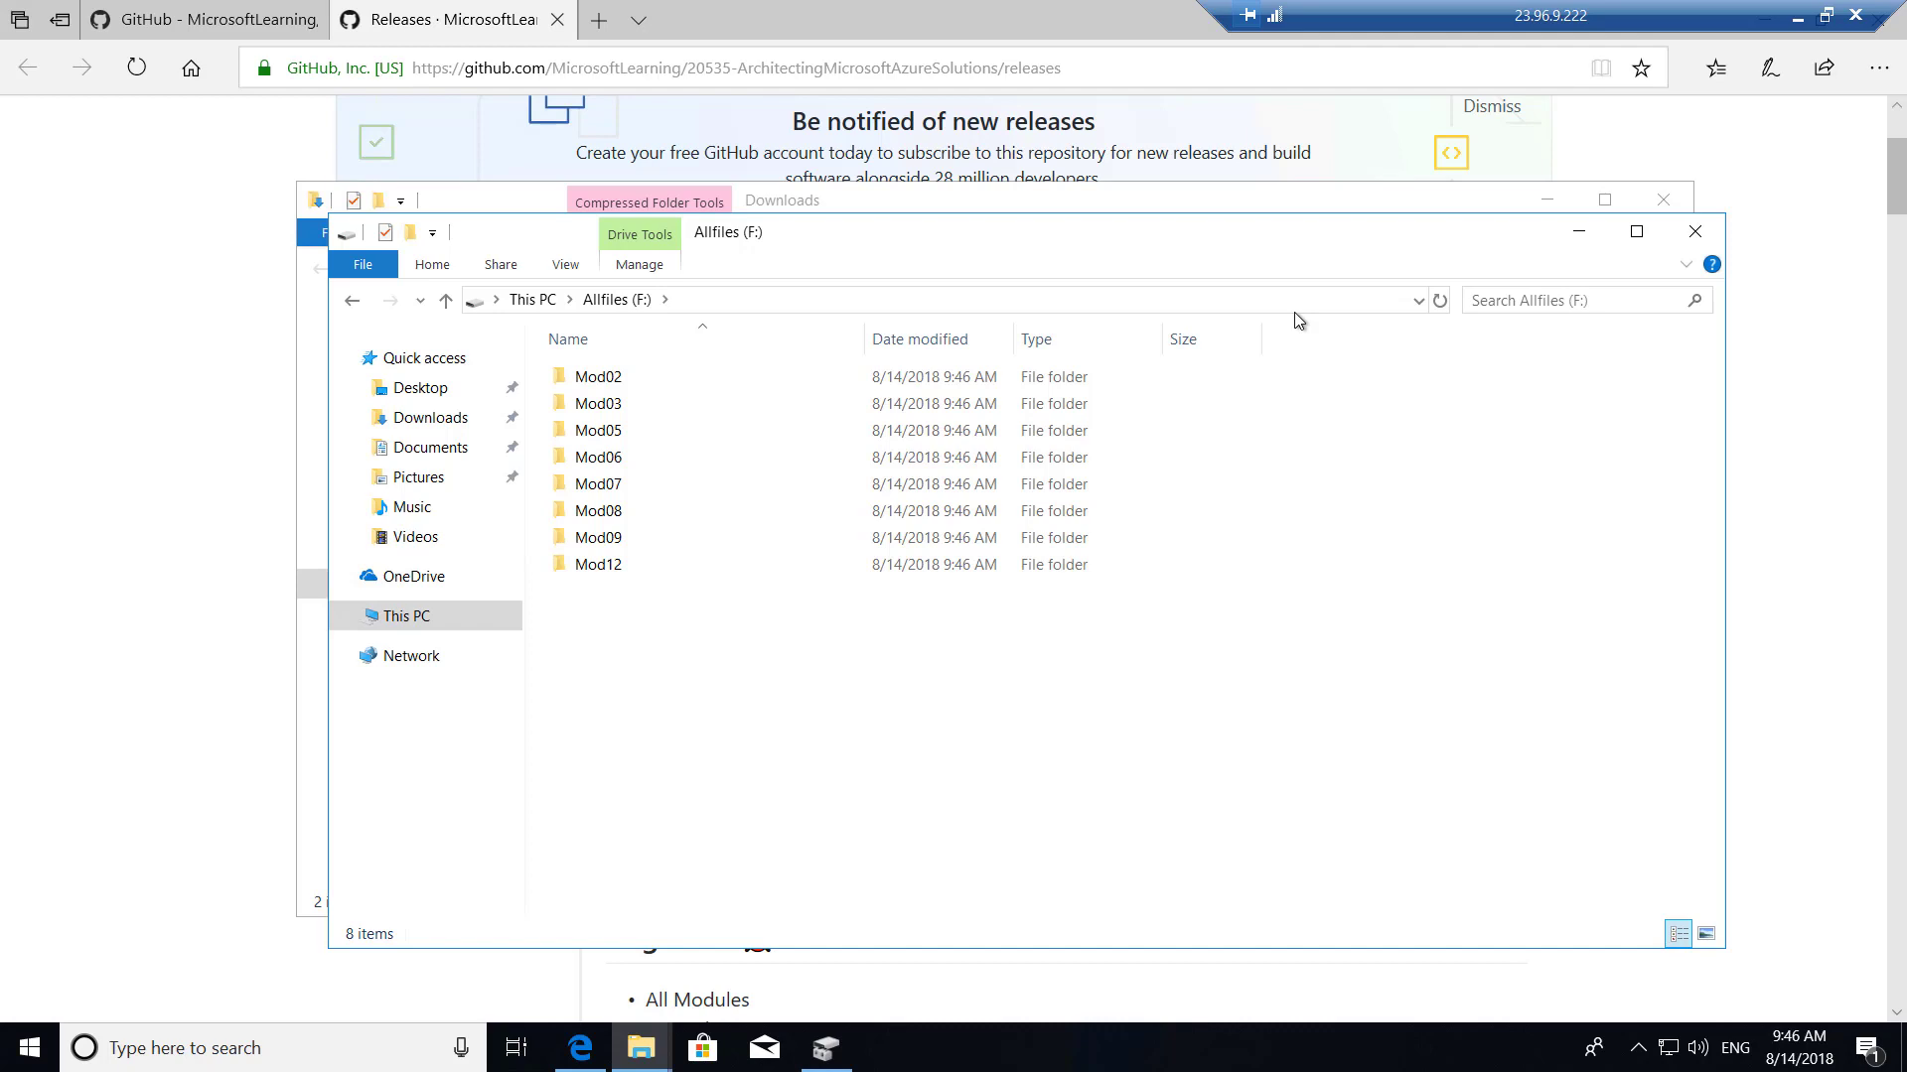
click(1797, 17)
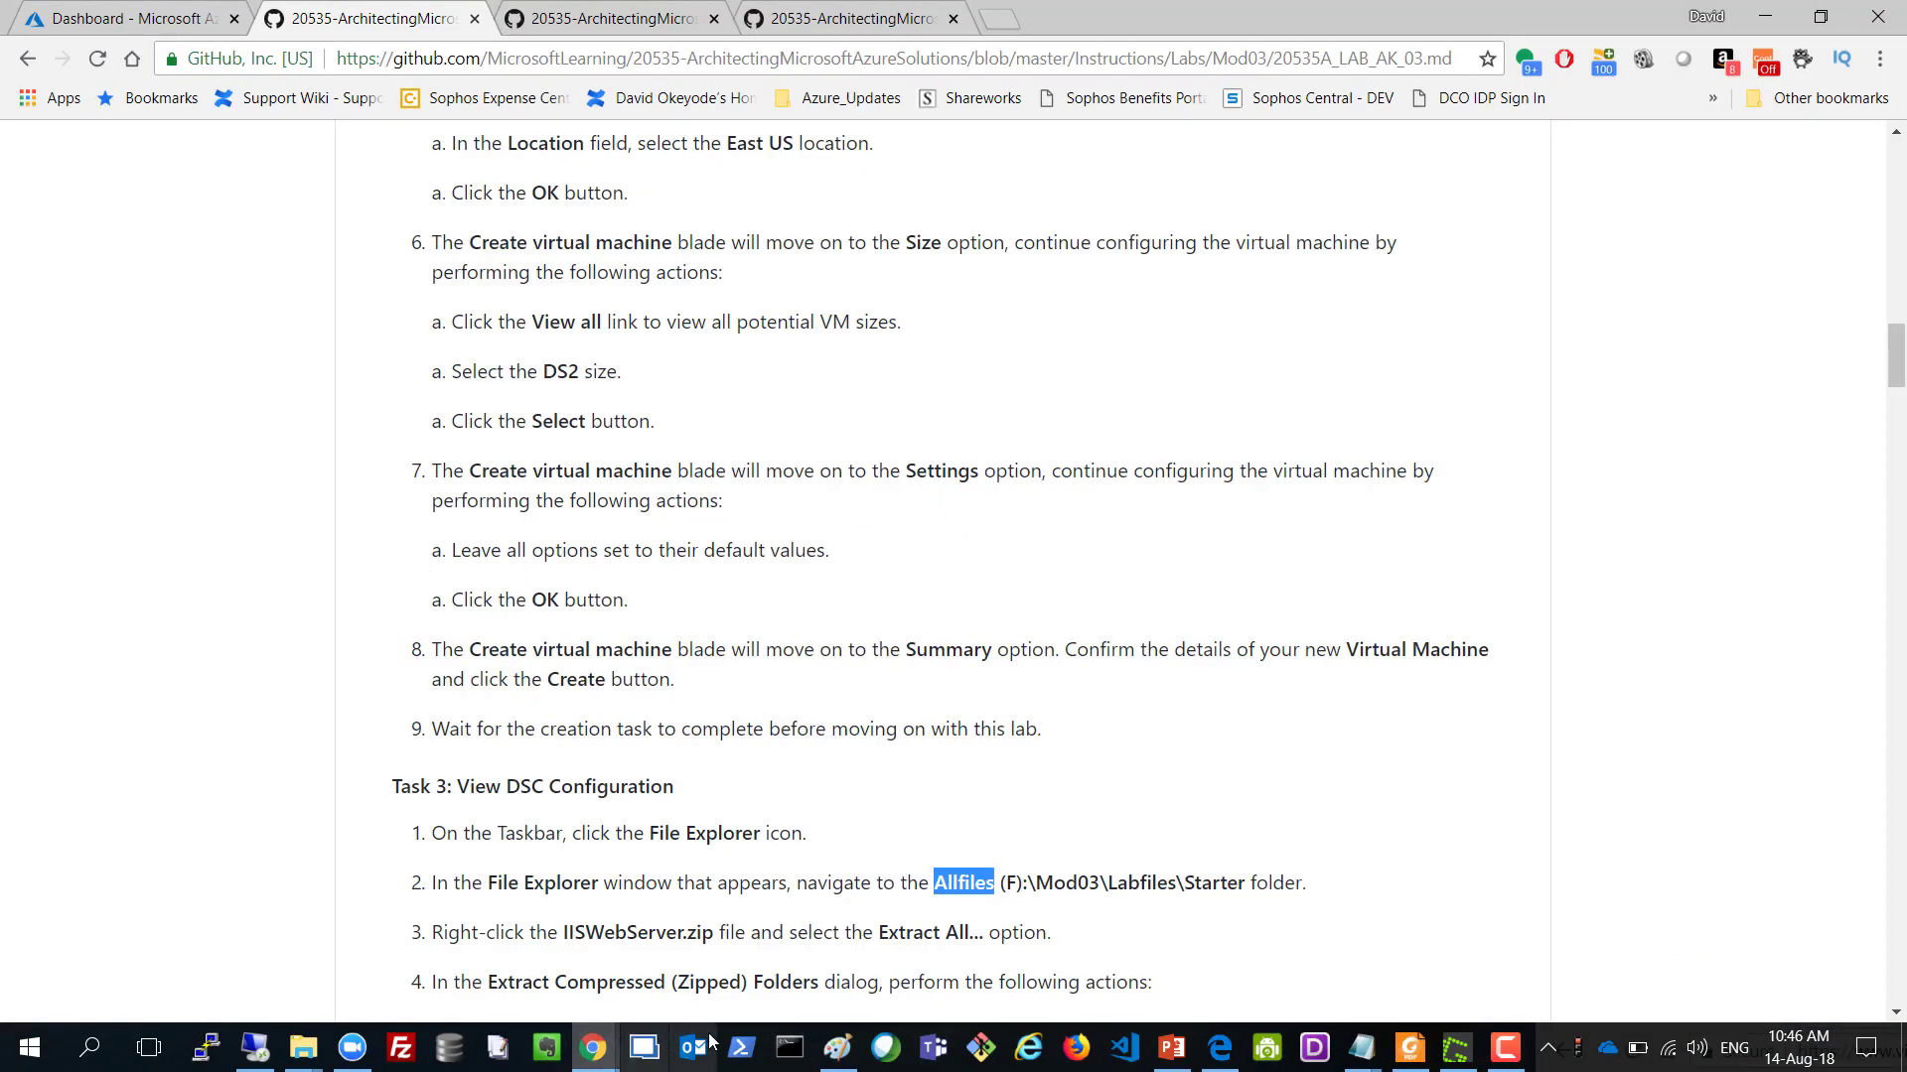
Check the Paint task list, then return to the VM's GitHub releases page.
click(837, 1048)
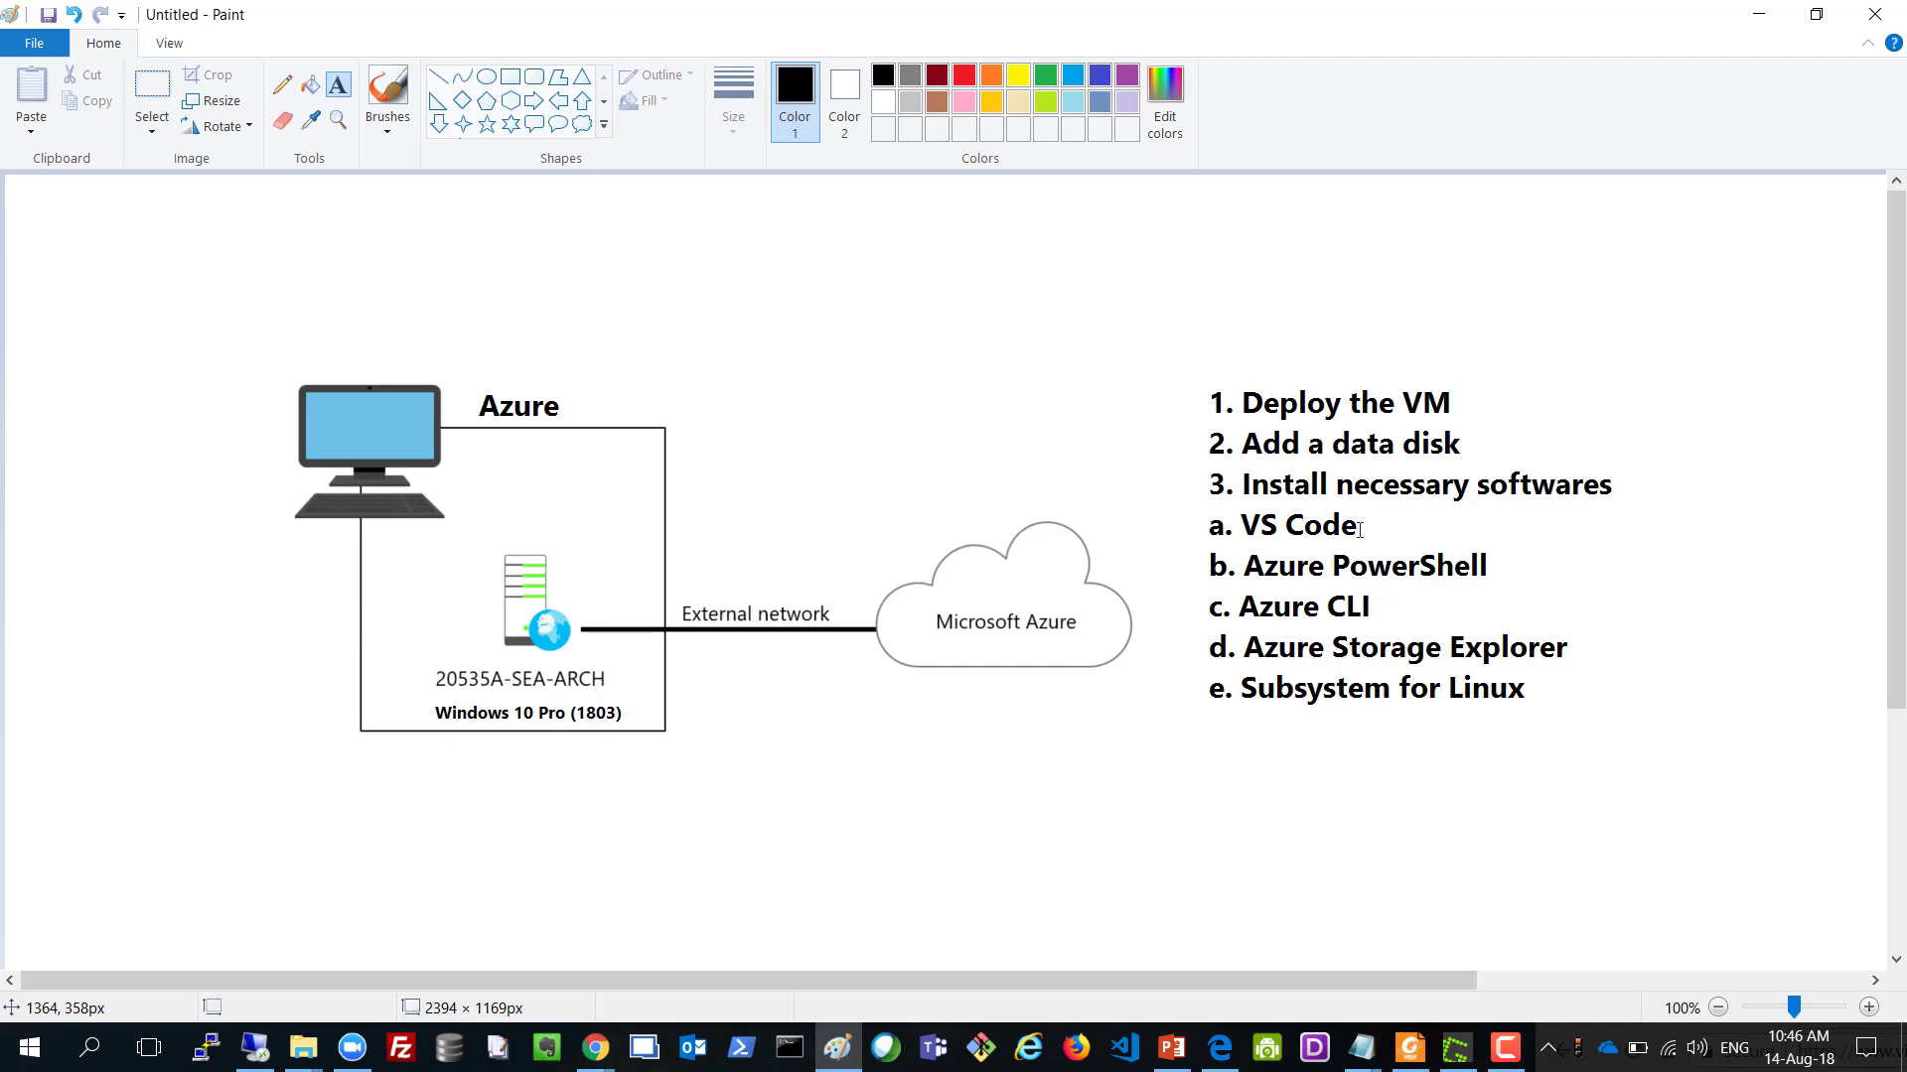
click(256, 1048)
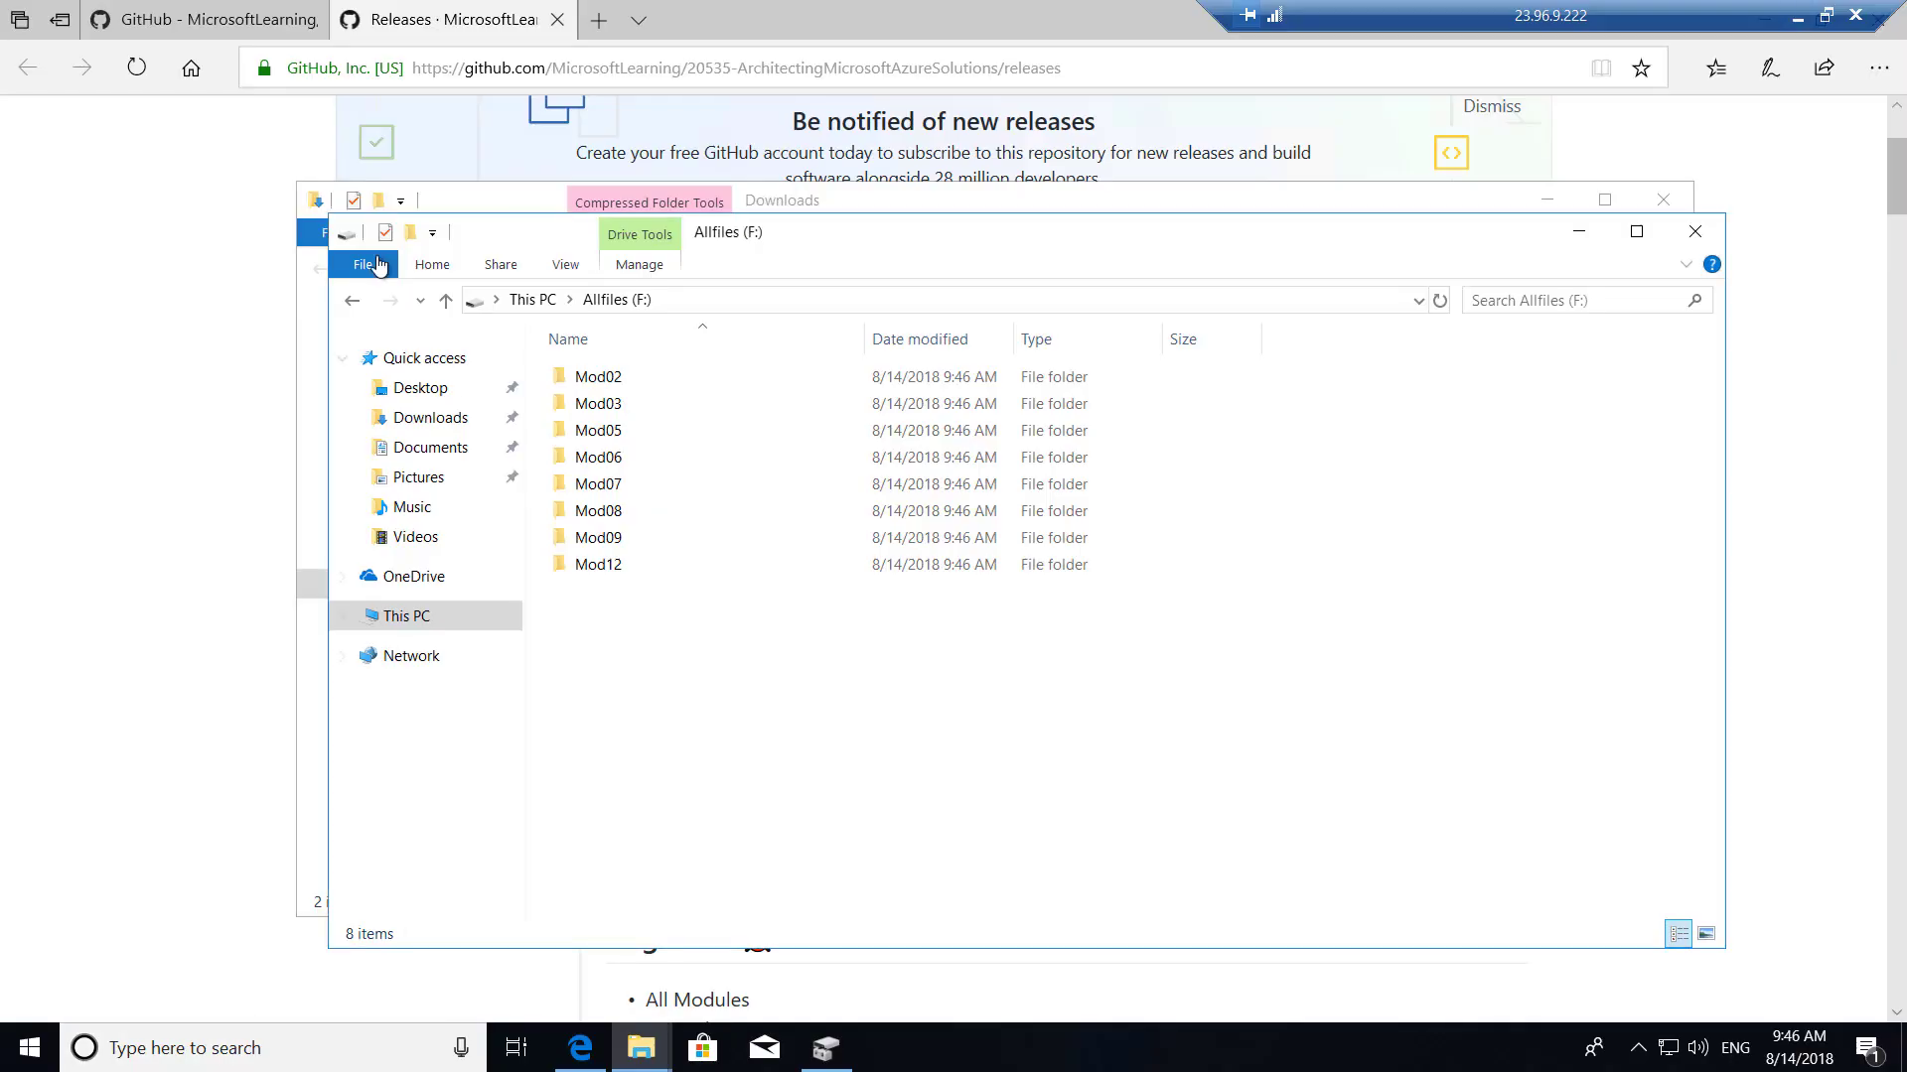
click(115, 230)
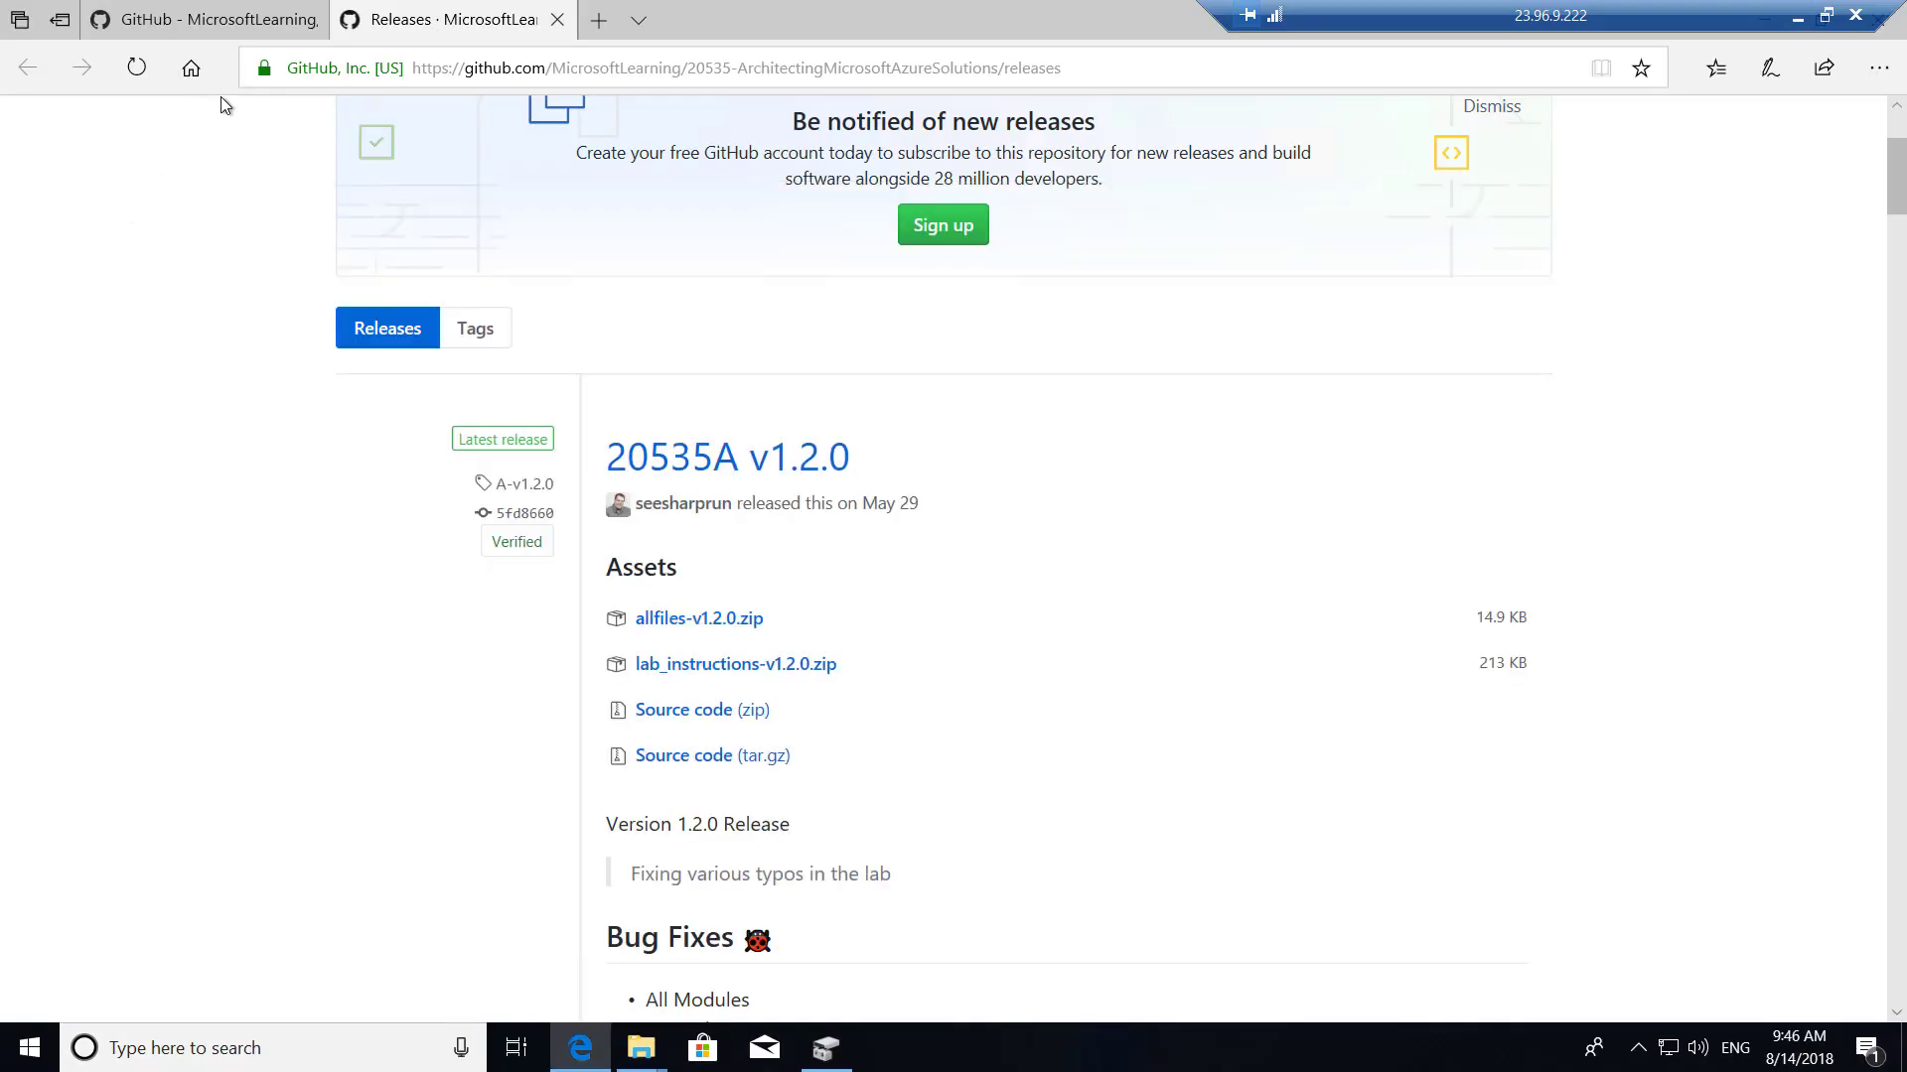
Search 'visual studio code download' and download the Windows installer VSCodeSetup-x64-1.26.0.exe.
click(453, 68)
text(visu)
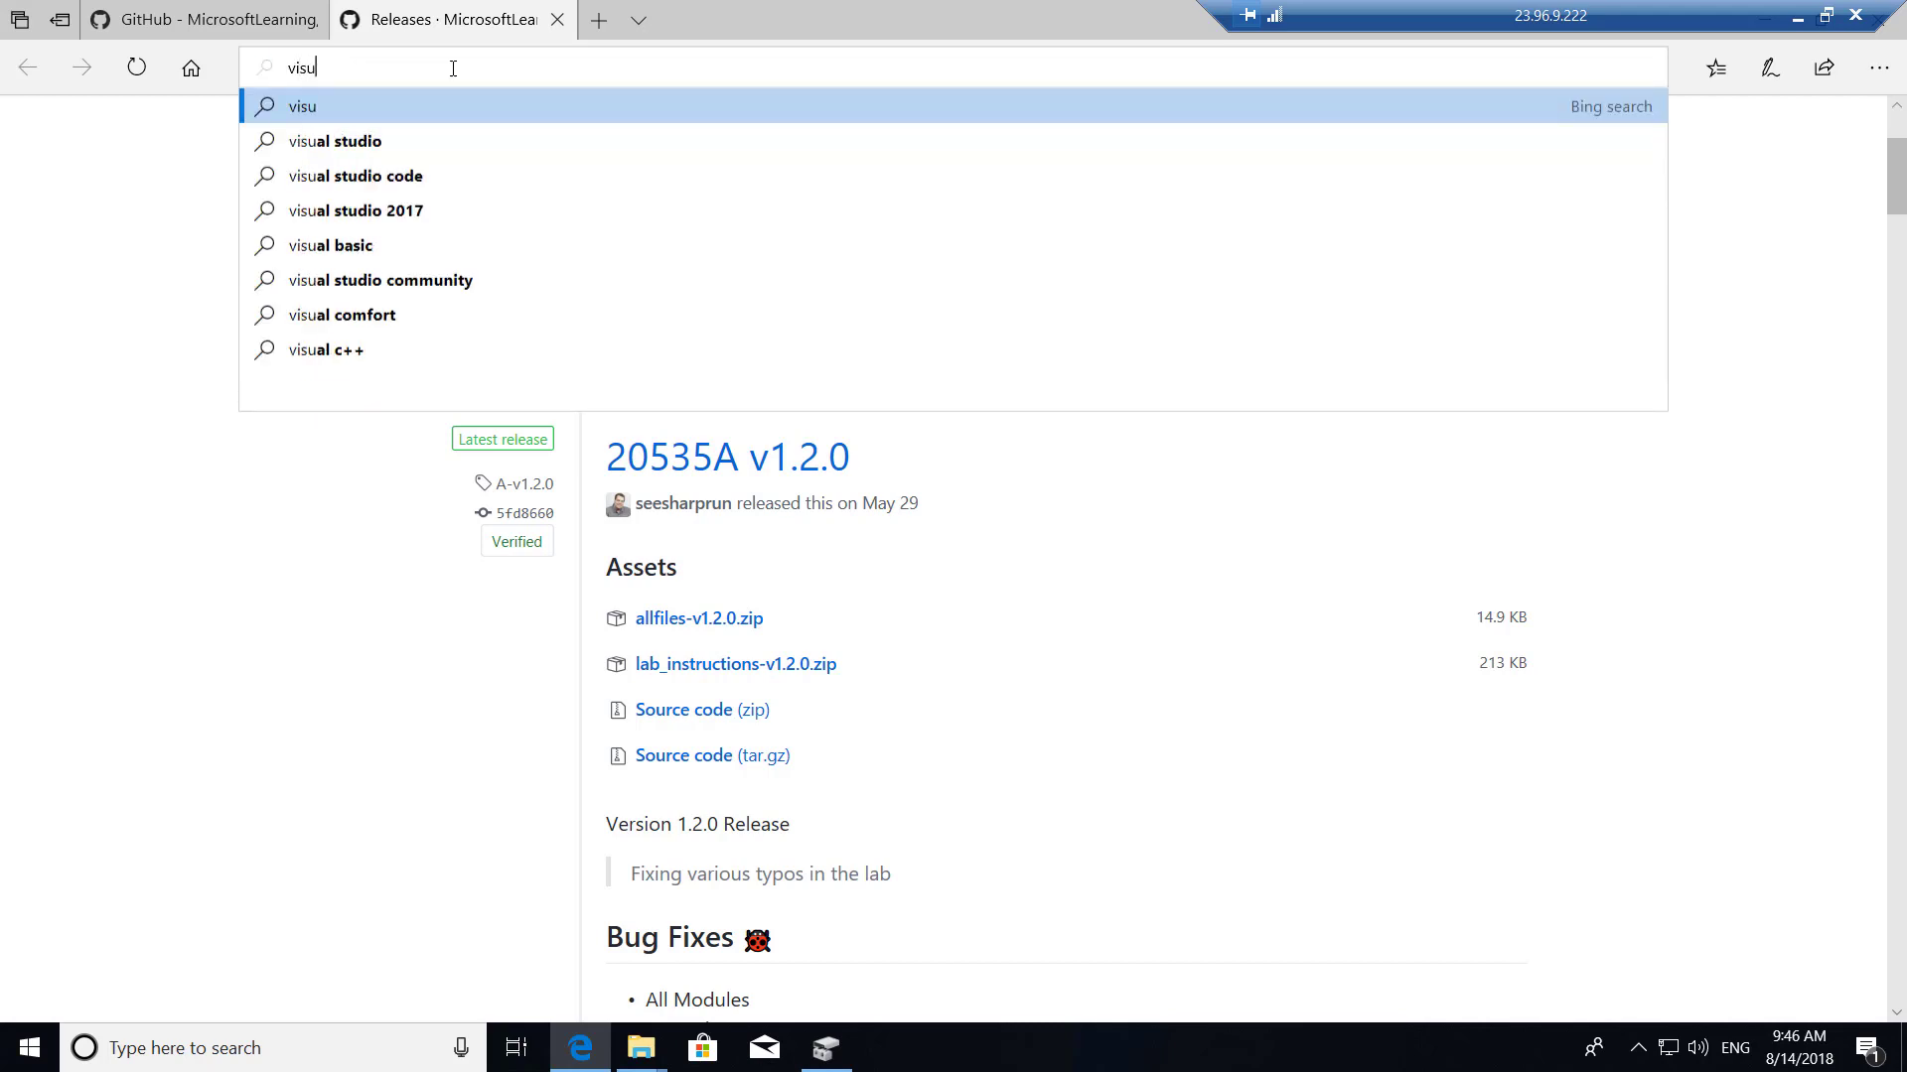
text(al stu)
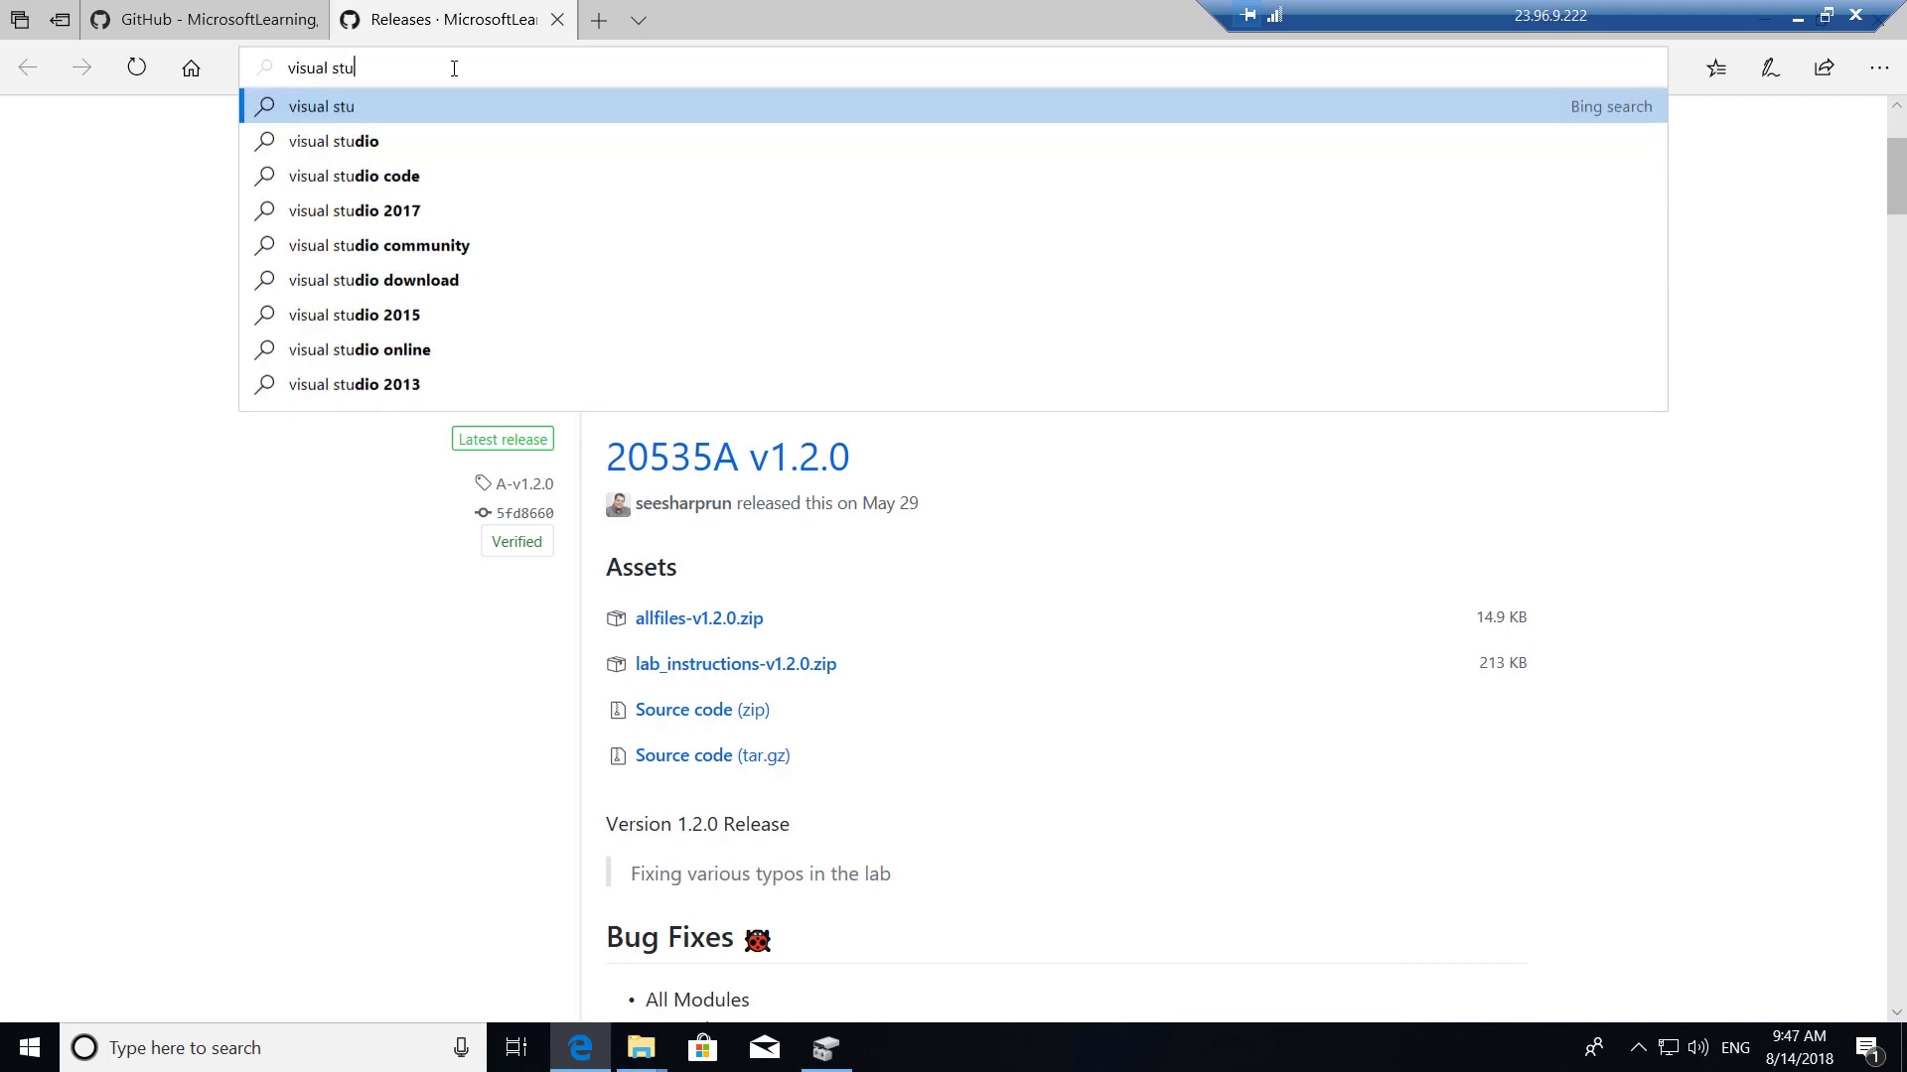
text(dio code d)
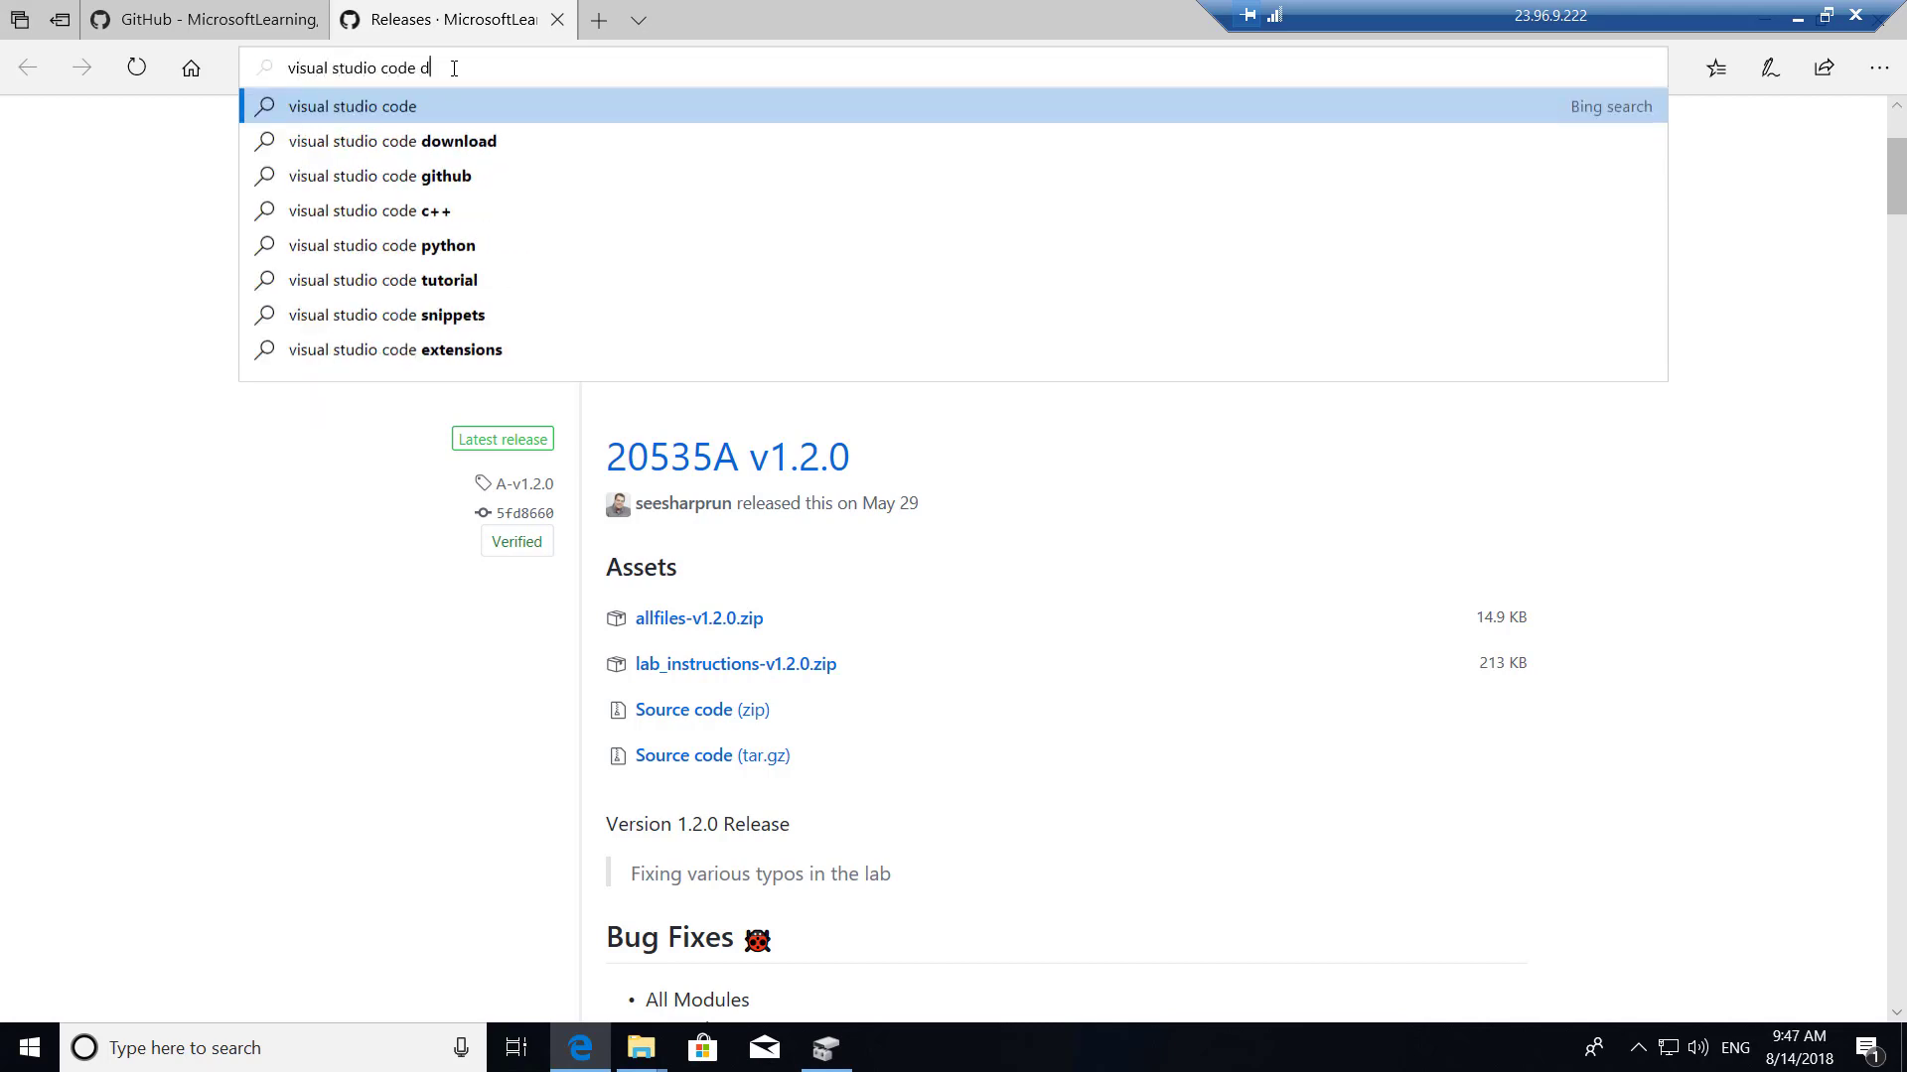
text(ownload)
key(Return)
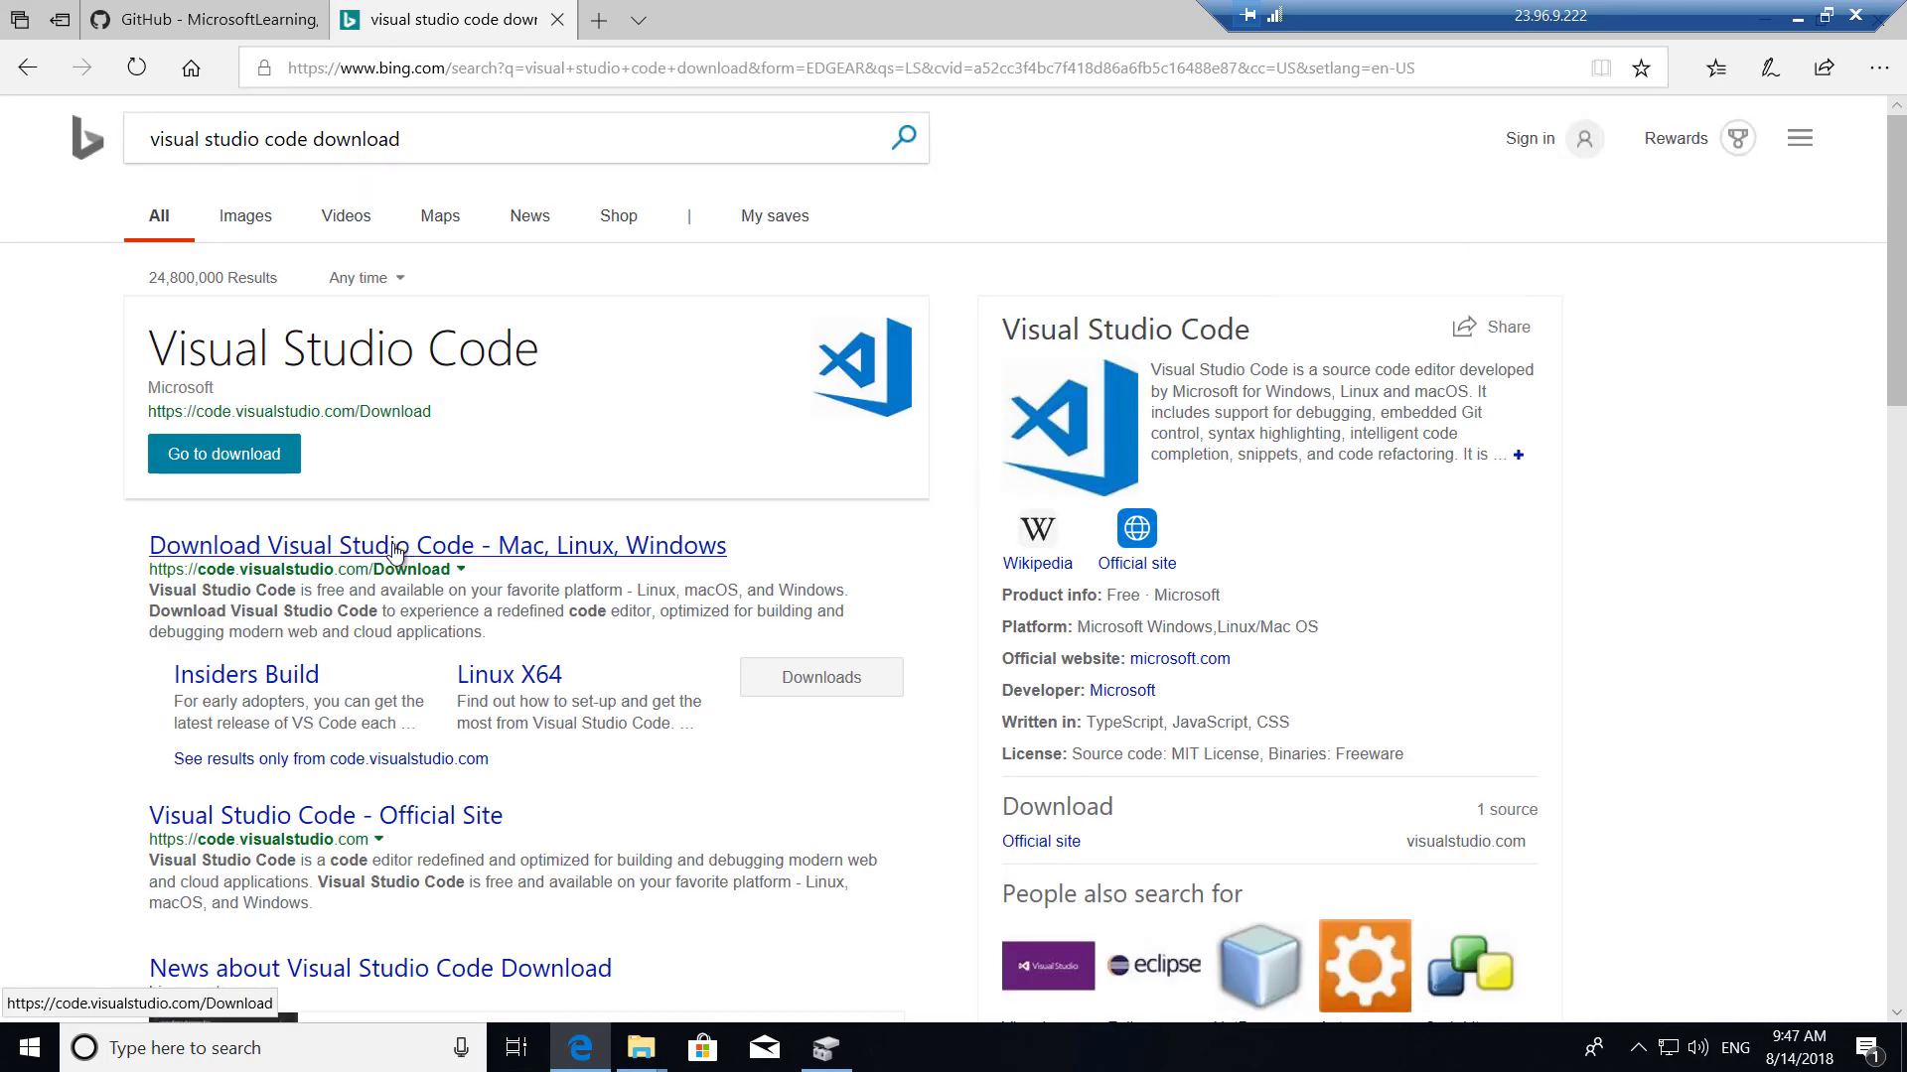
click(301, 553)
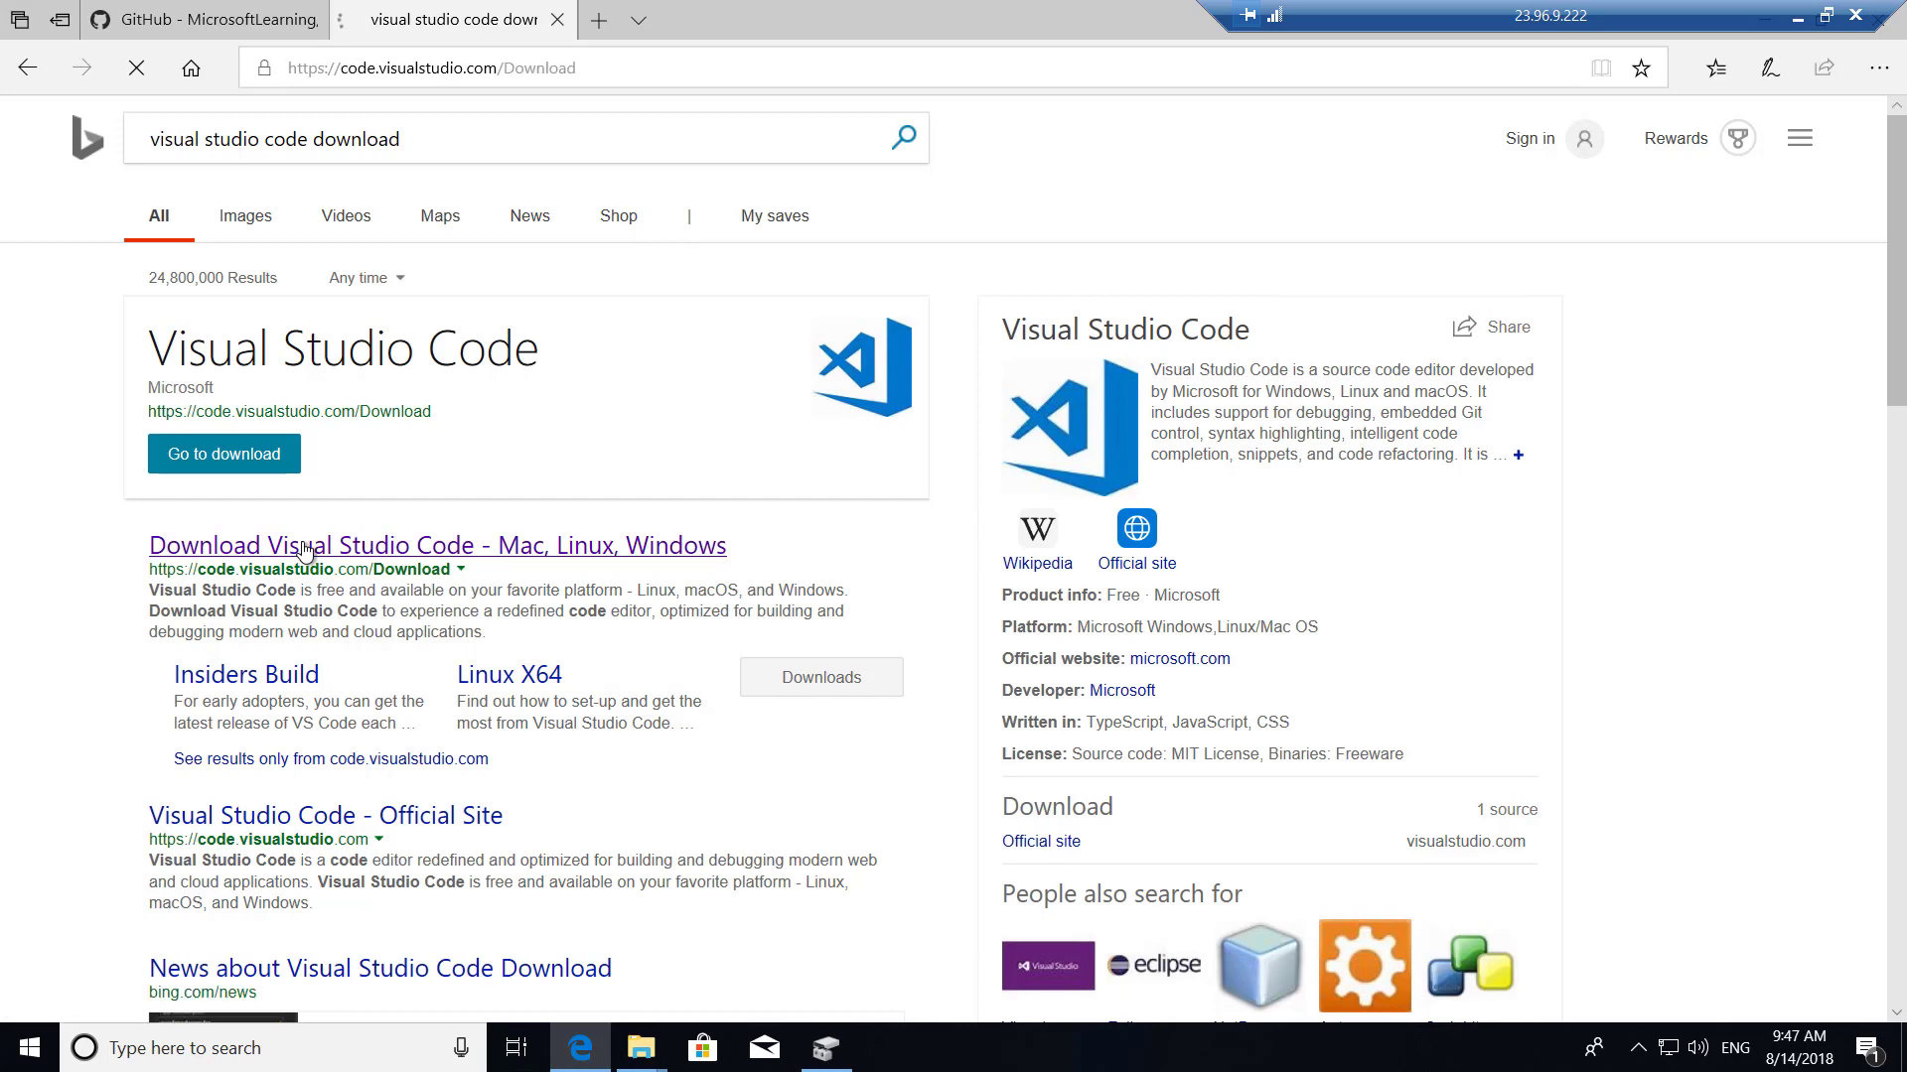
scroll(587, 792, down, 3)
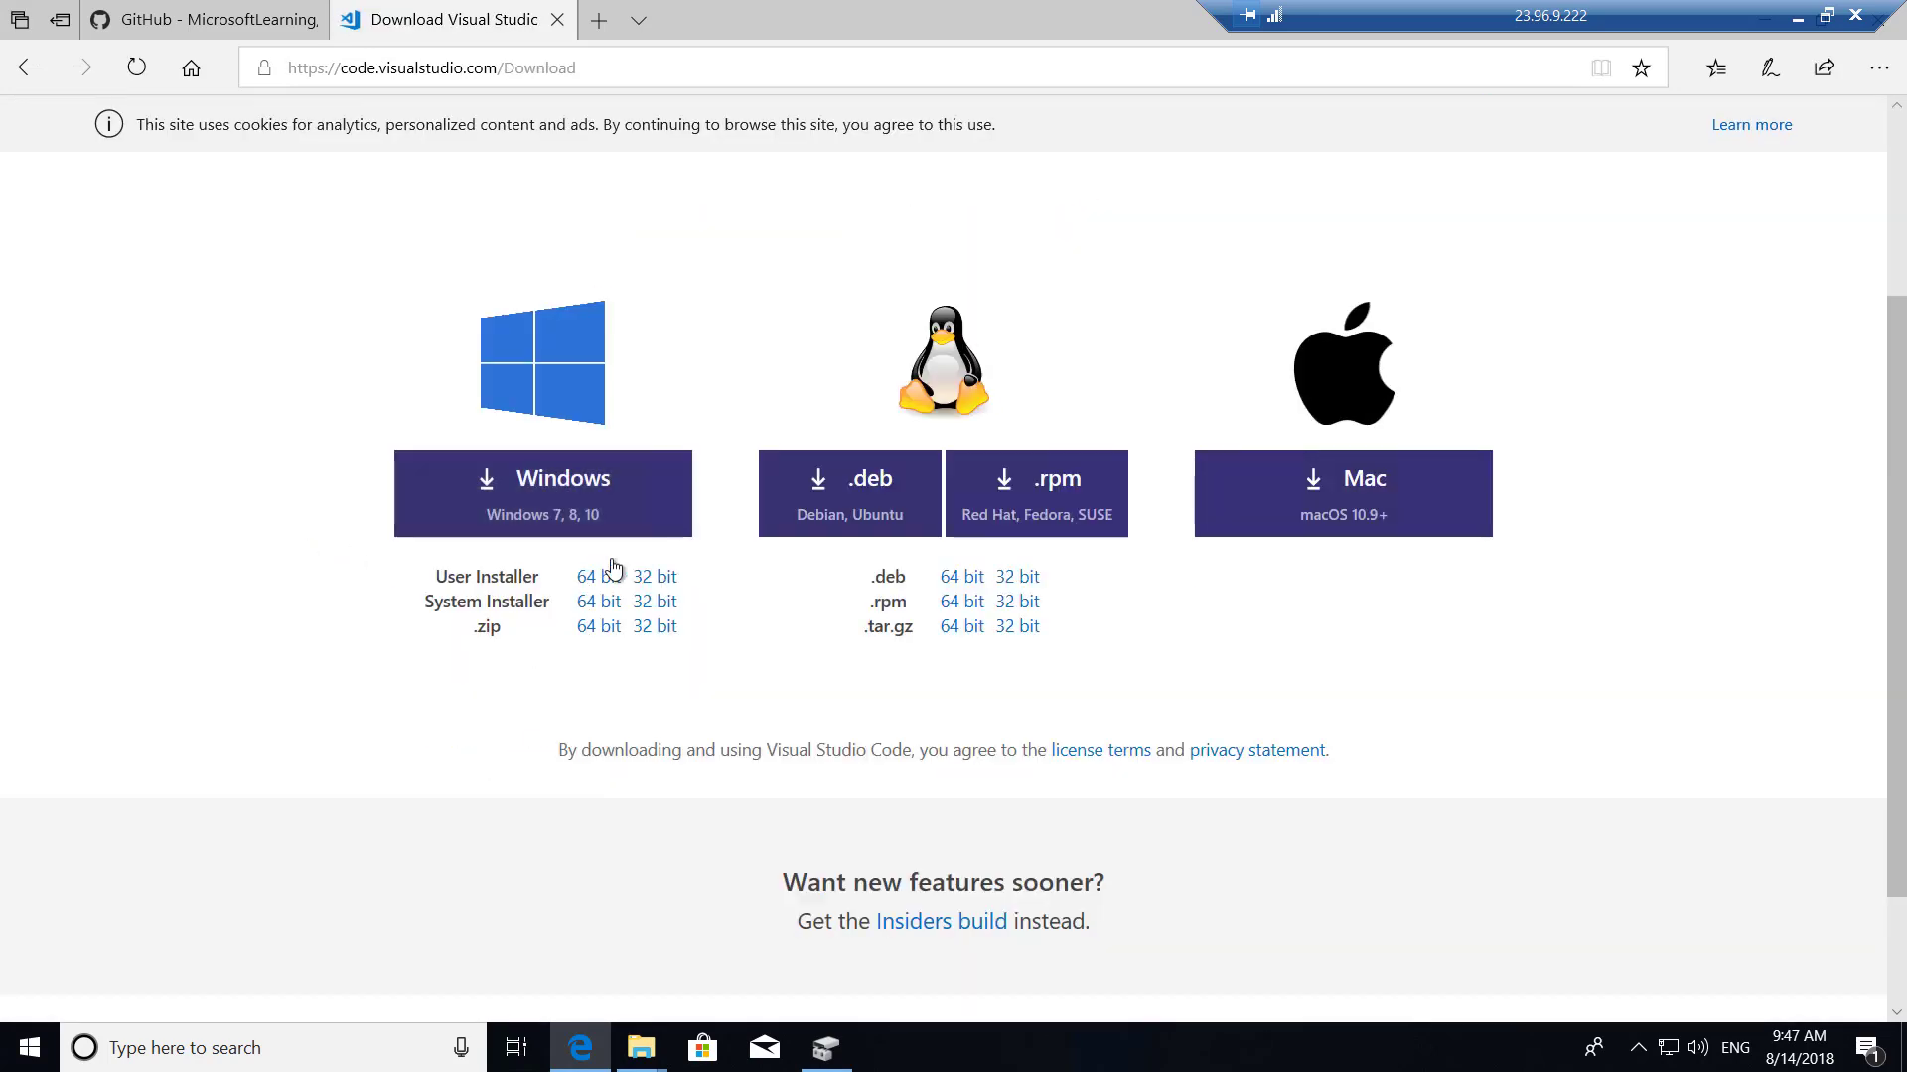
click(588, 509)
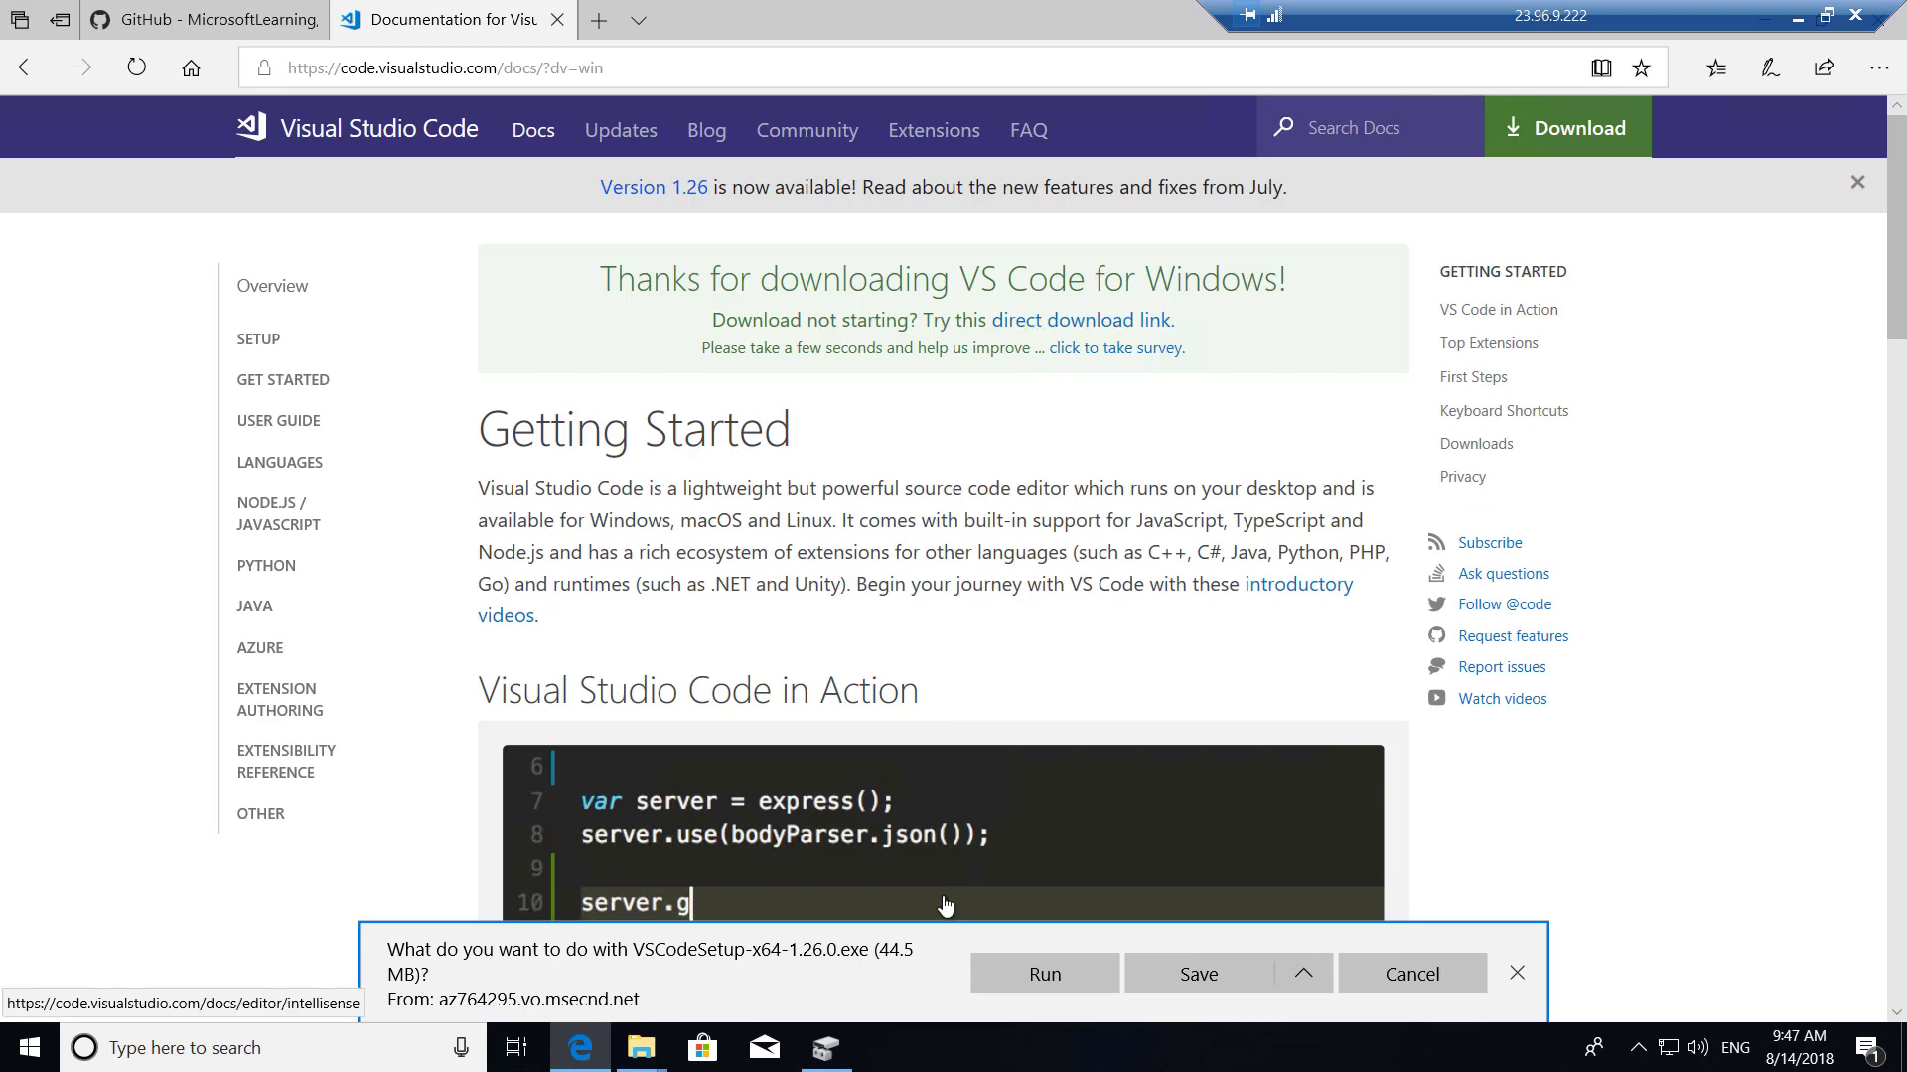
Install Visual Studio Code with default location and Start Menu folder plus a desktop icon, then return to Edge's address bar.
click(1045, 974)
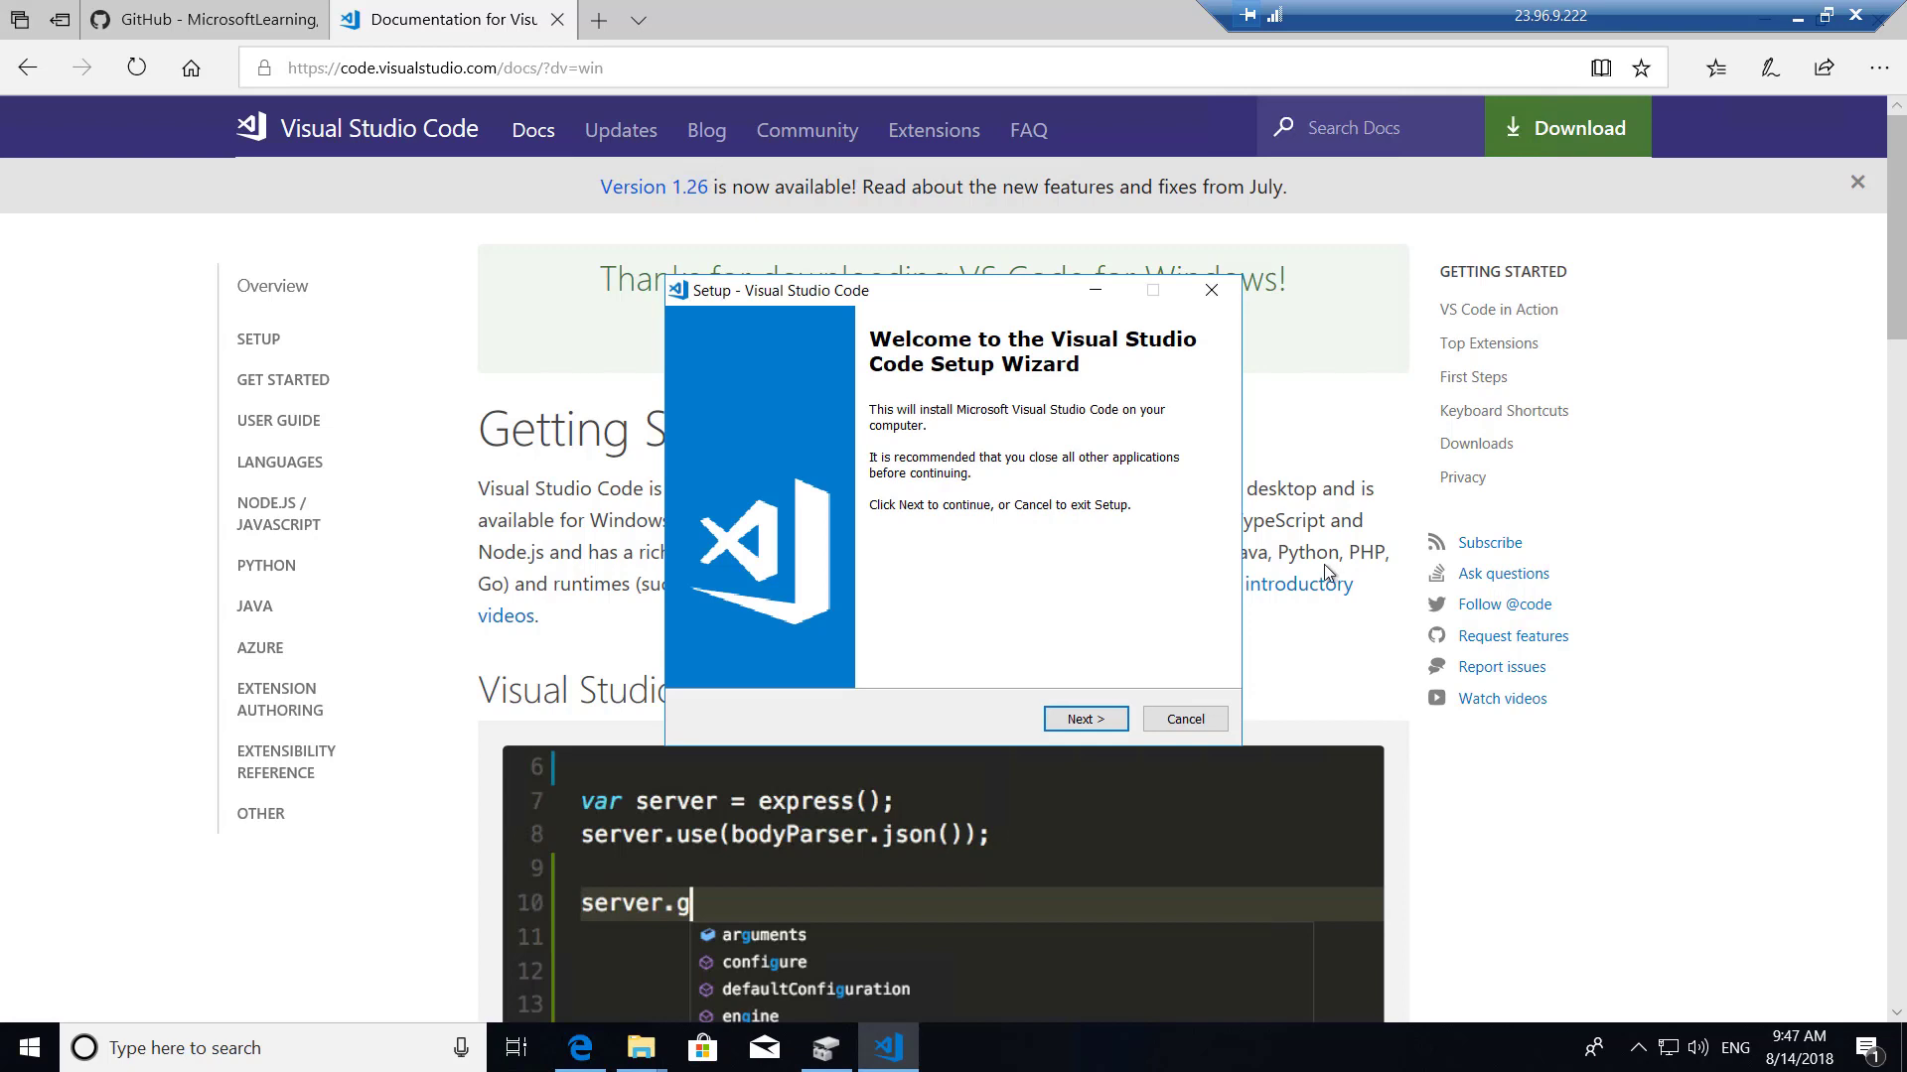
click(1090, 713)
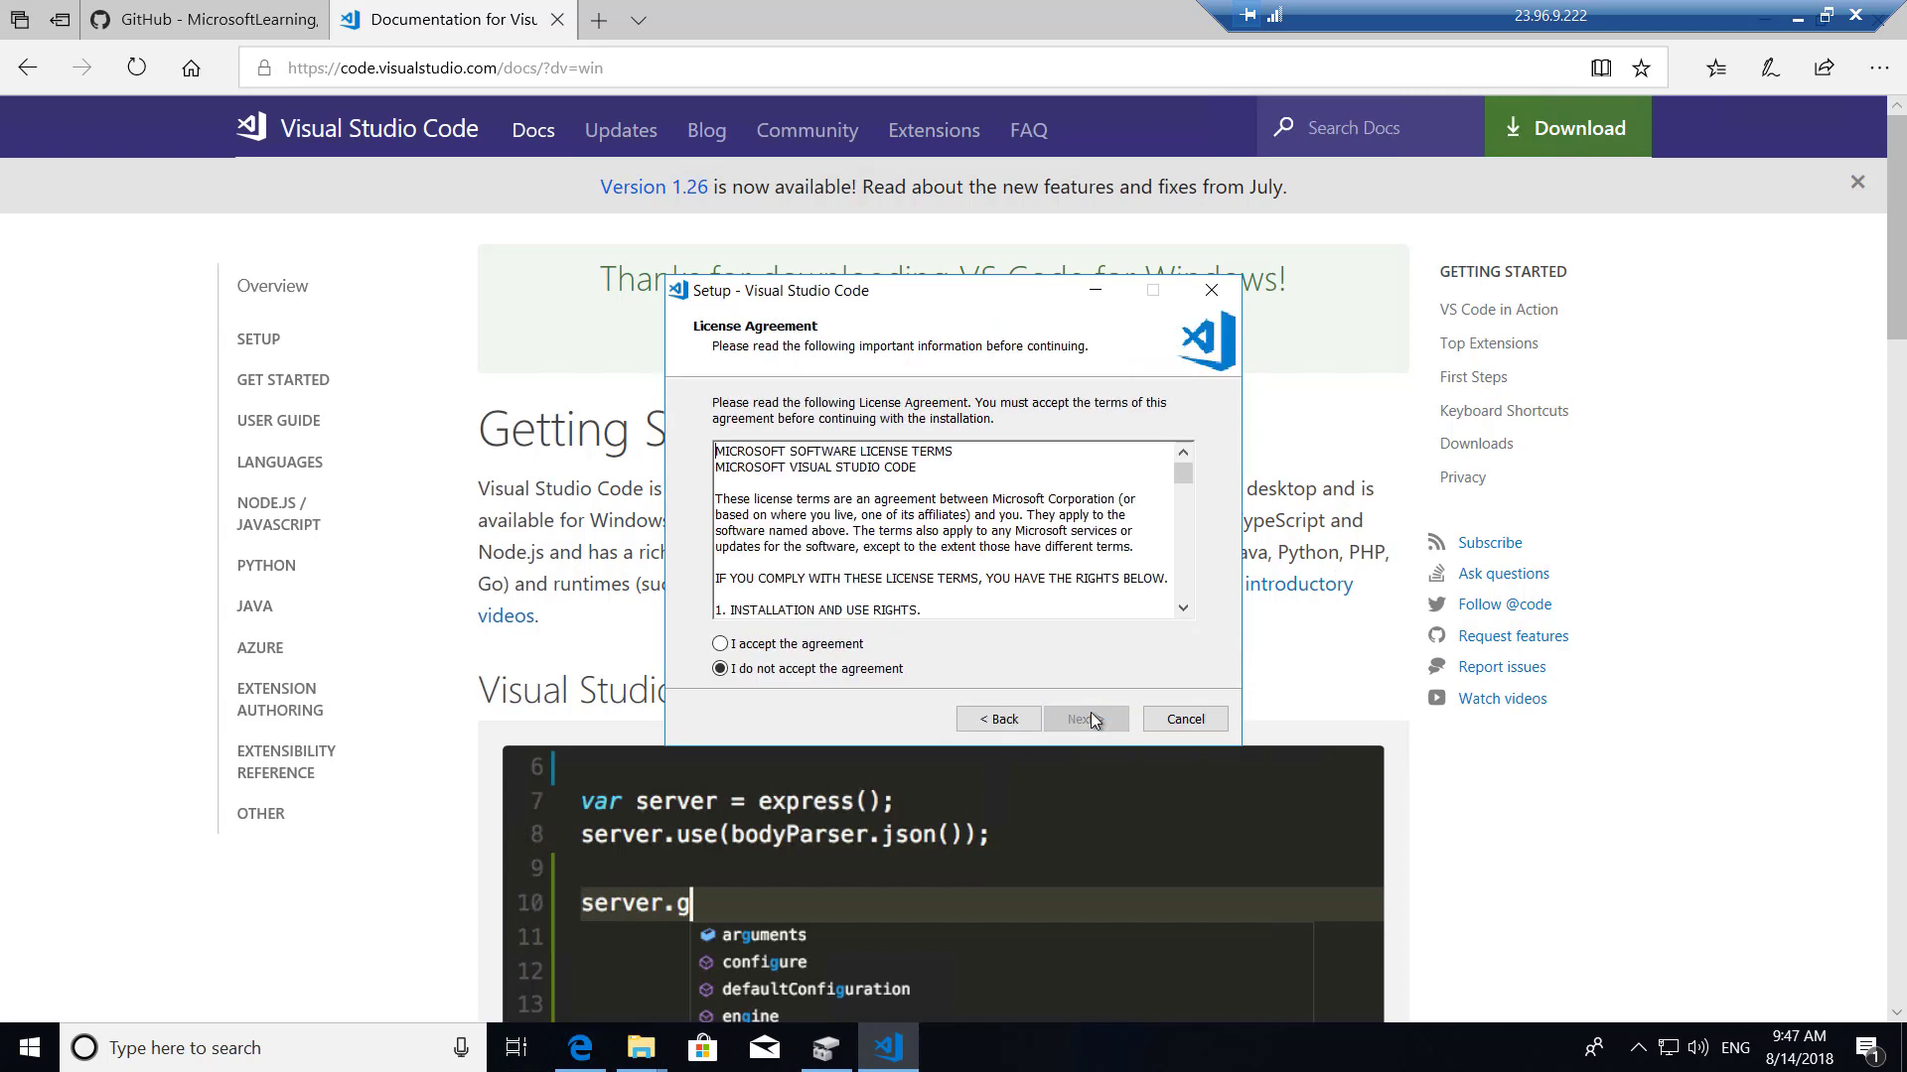
key(alt+a)
click(1080, 713)
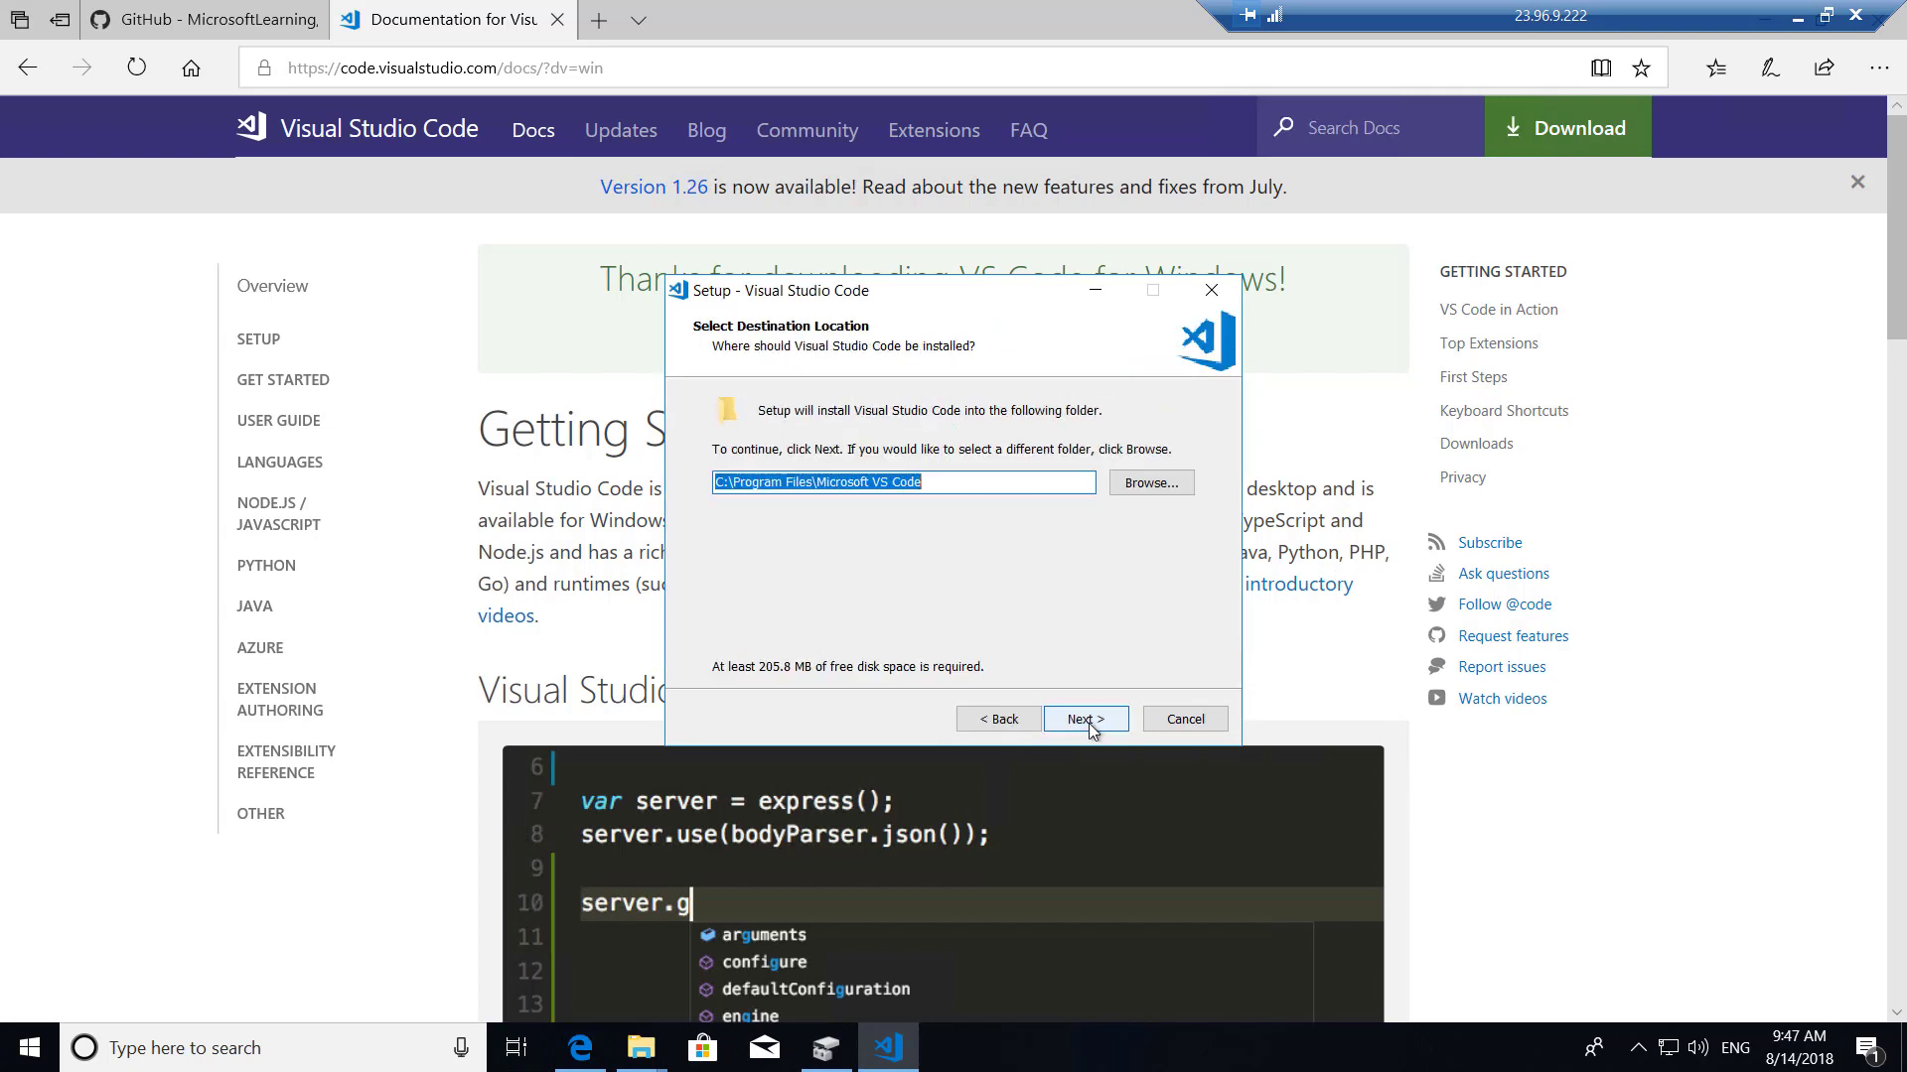
click(1089, 721)
click(1091, 728)
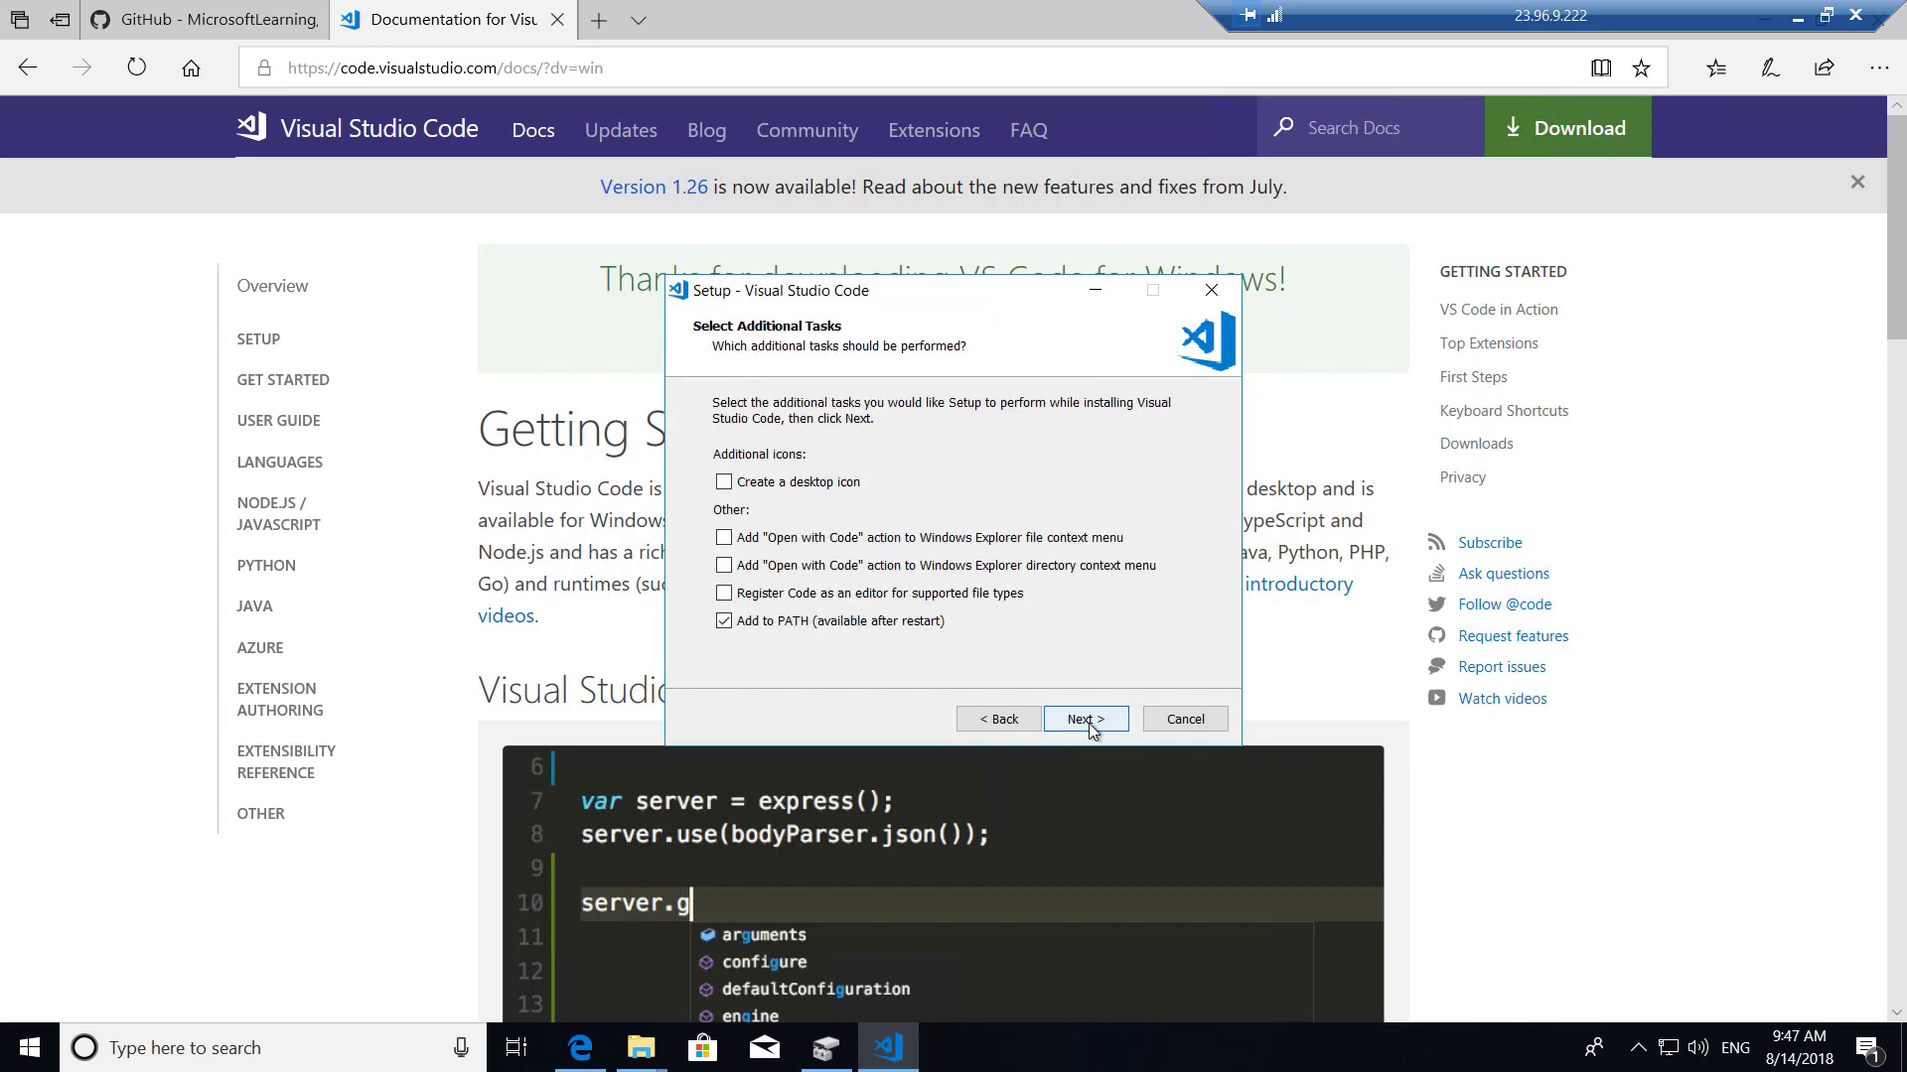
click(793, 483)
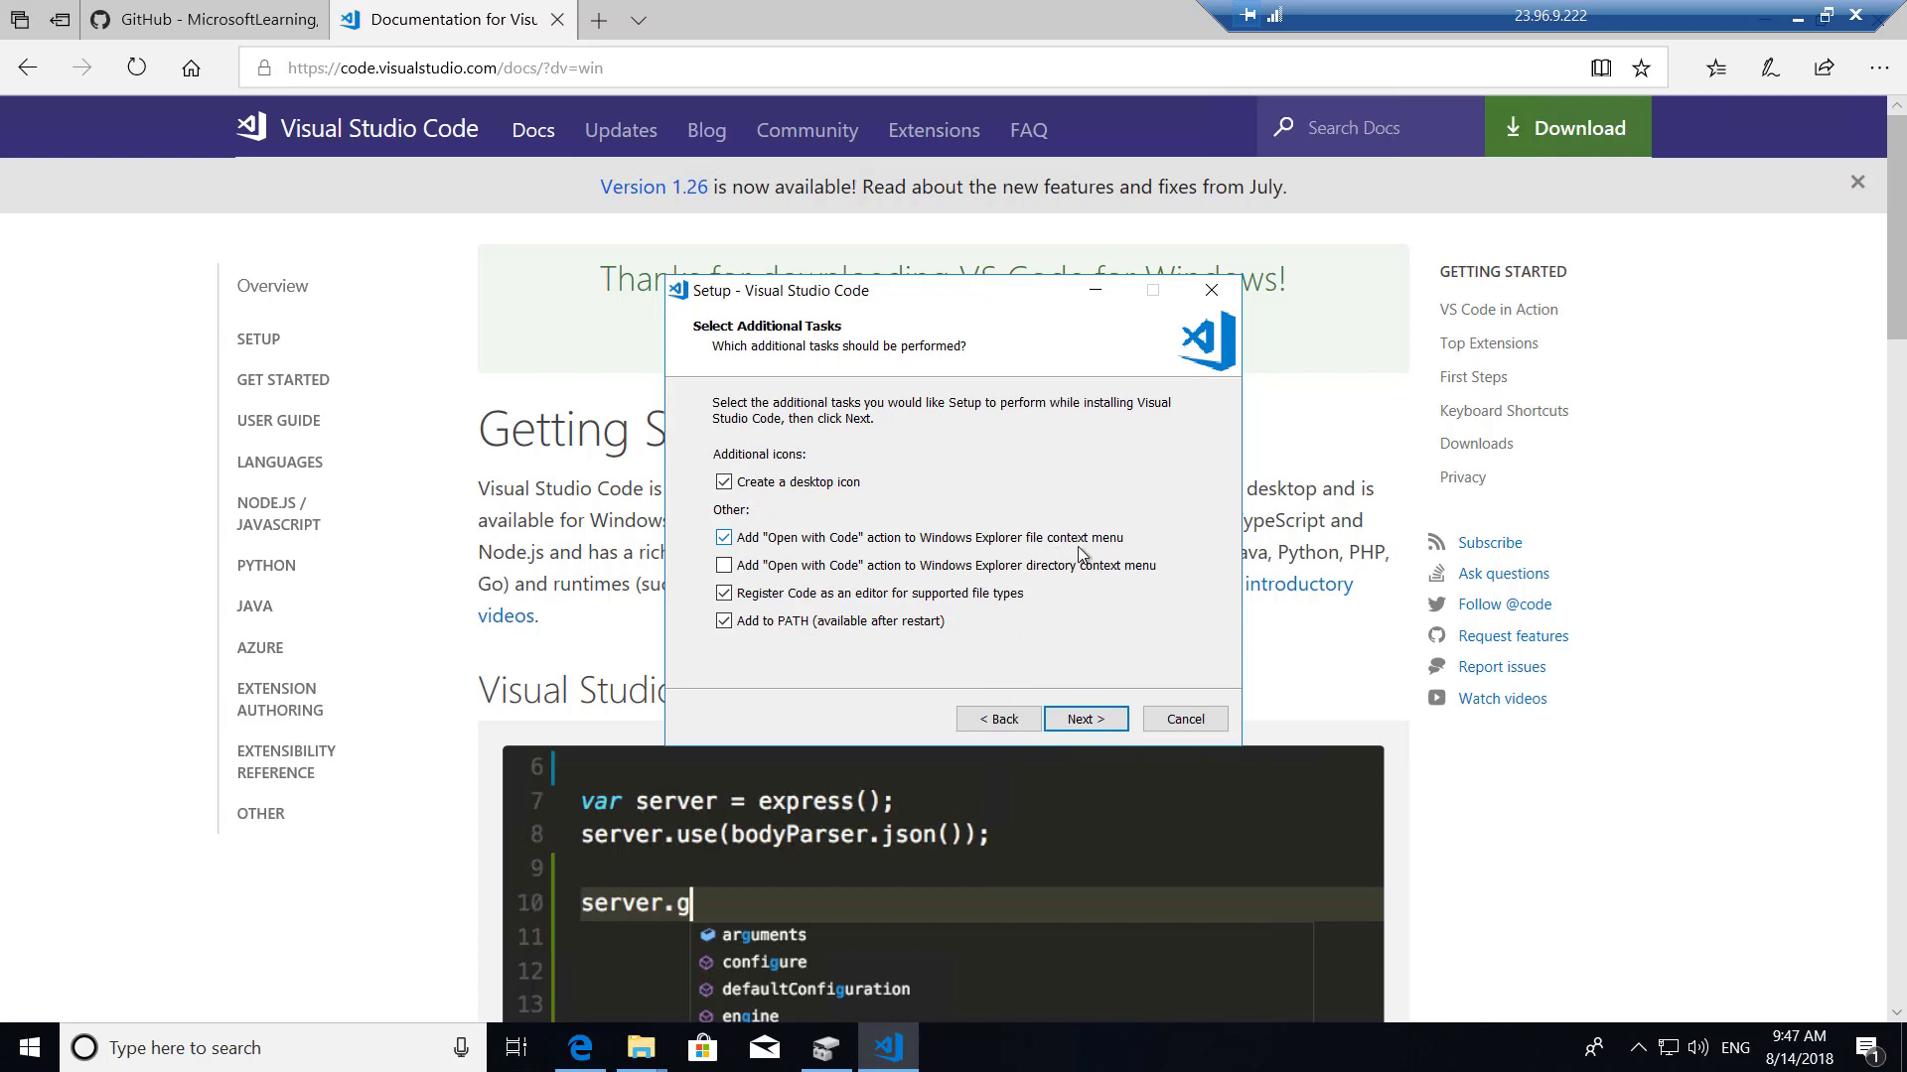
click(1086, 718)
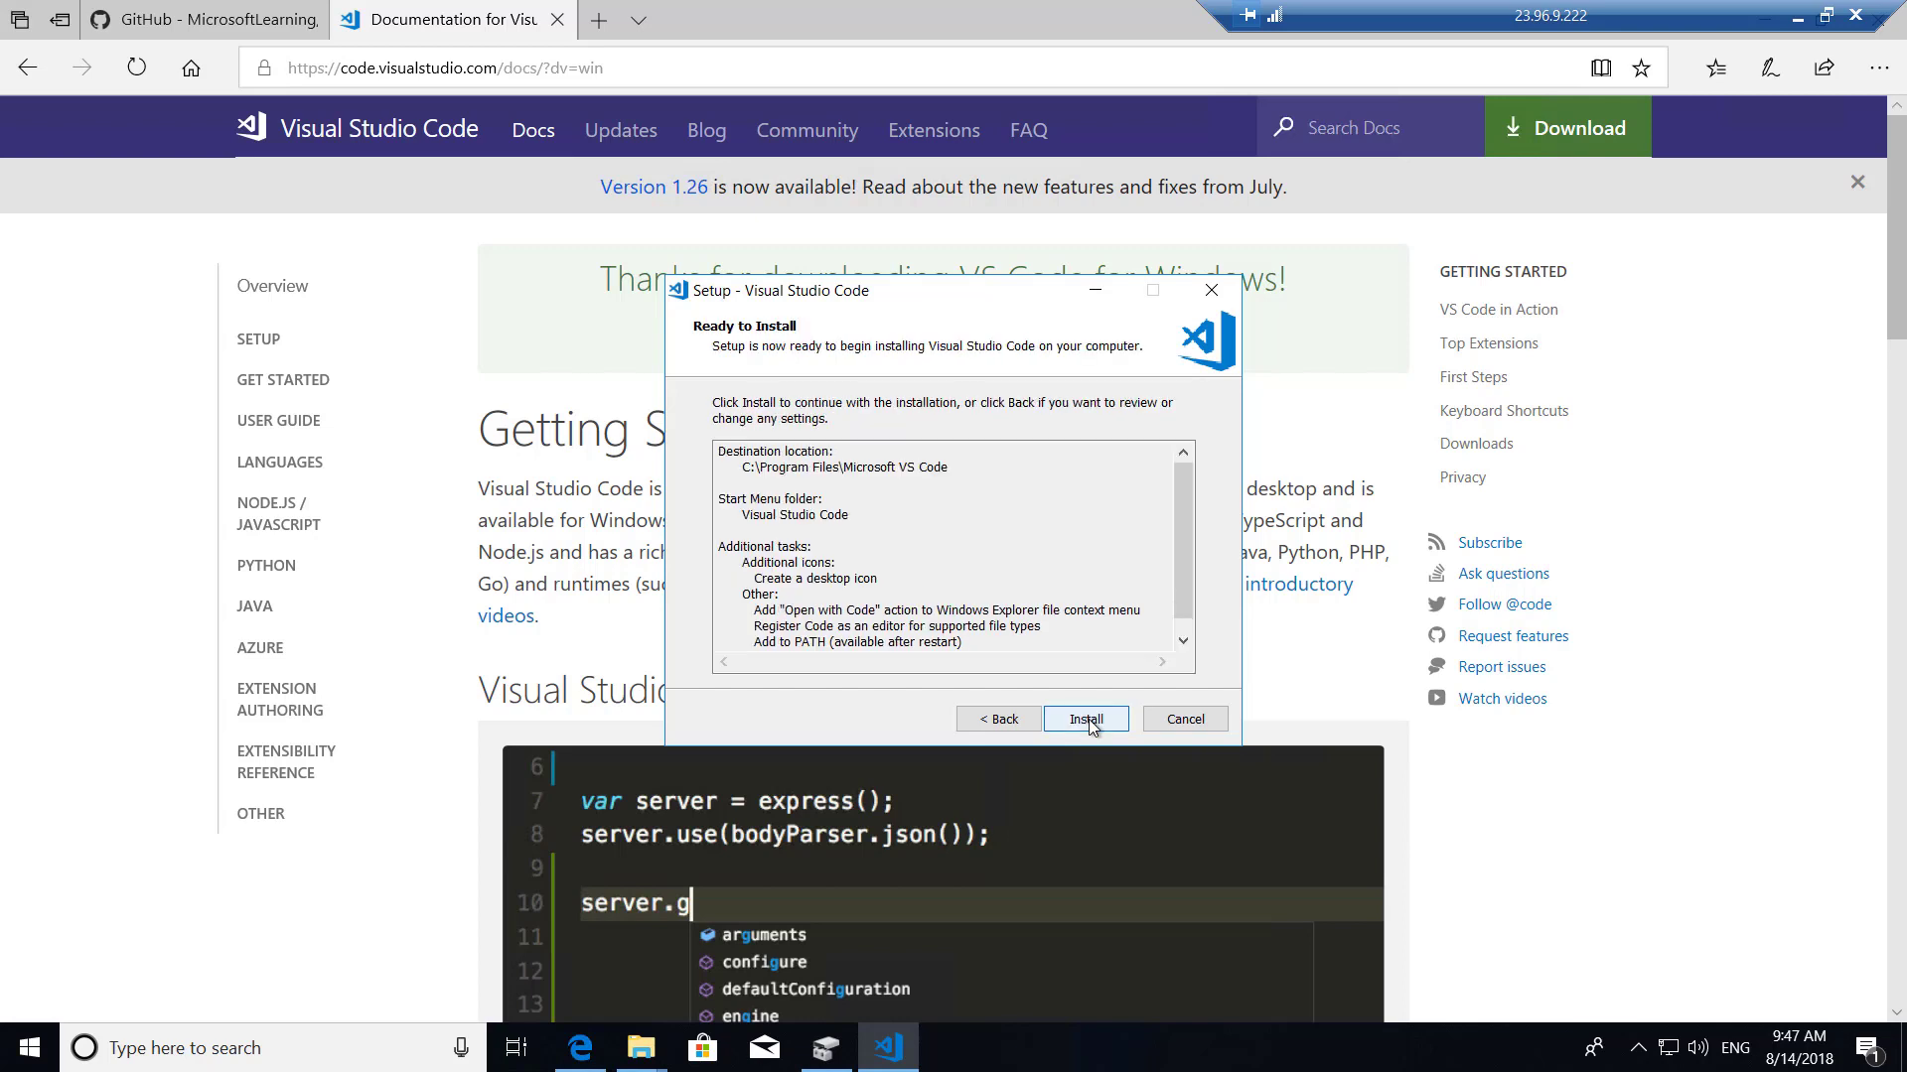
click(1087, 720)
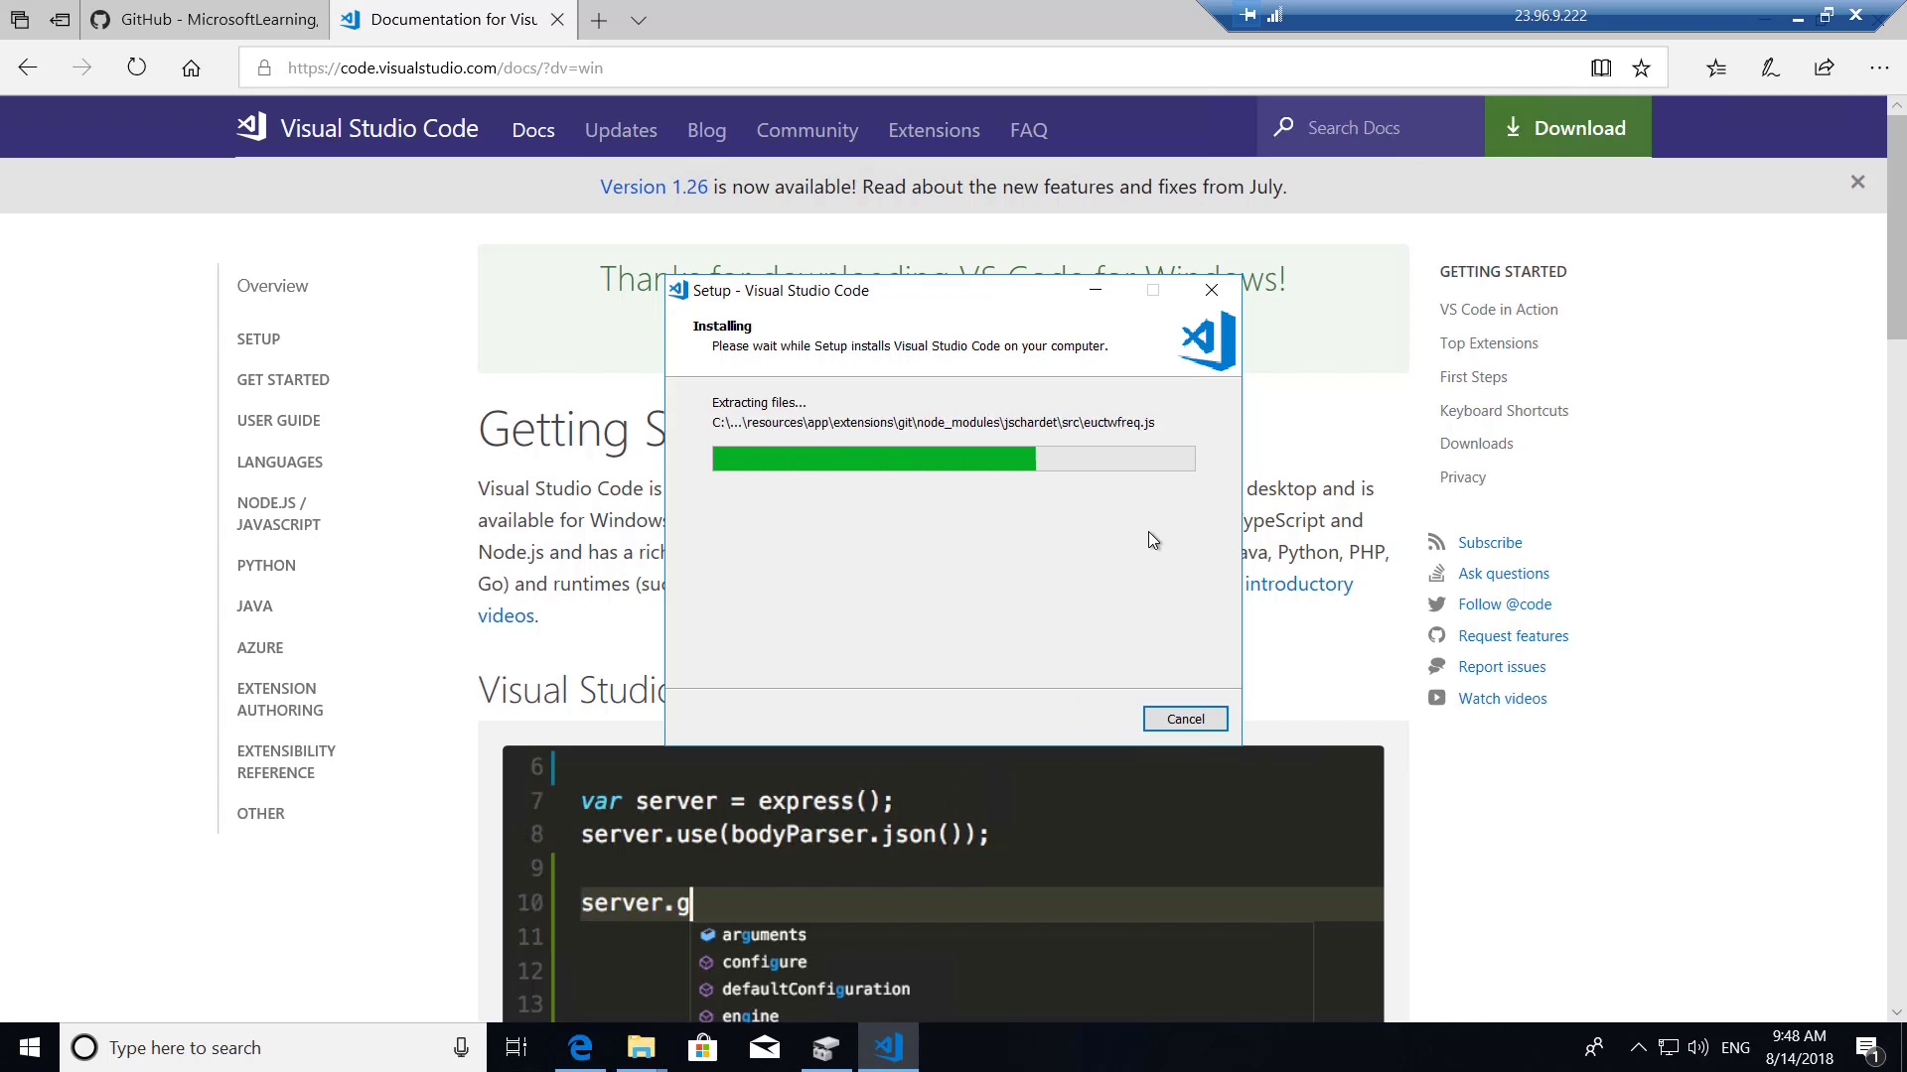
click(703, 34)
click(547, 67)
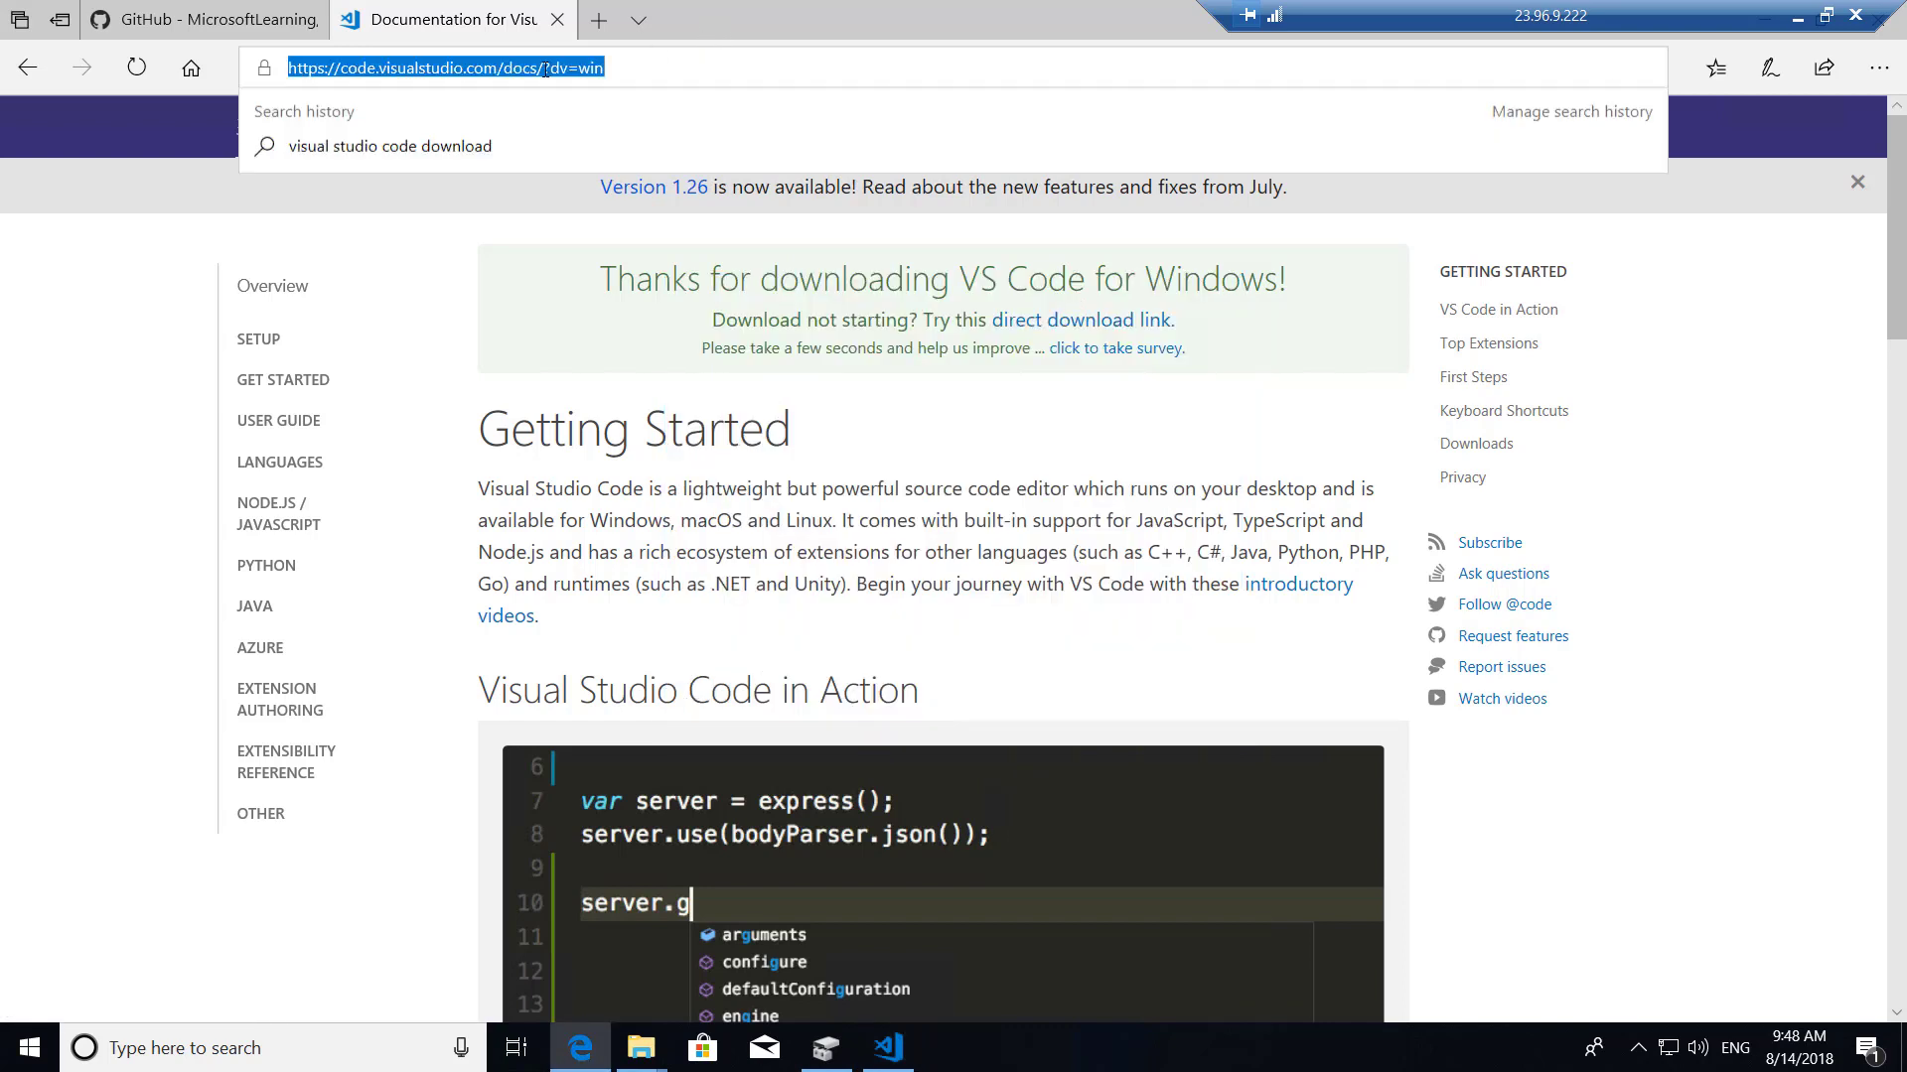
Search for 'azure resource manager tools visual studio extension', open its Marketplace page, and bring up the finished VS Code setup.
text(azu)
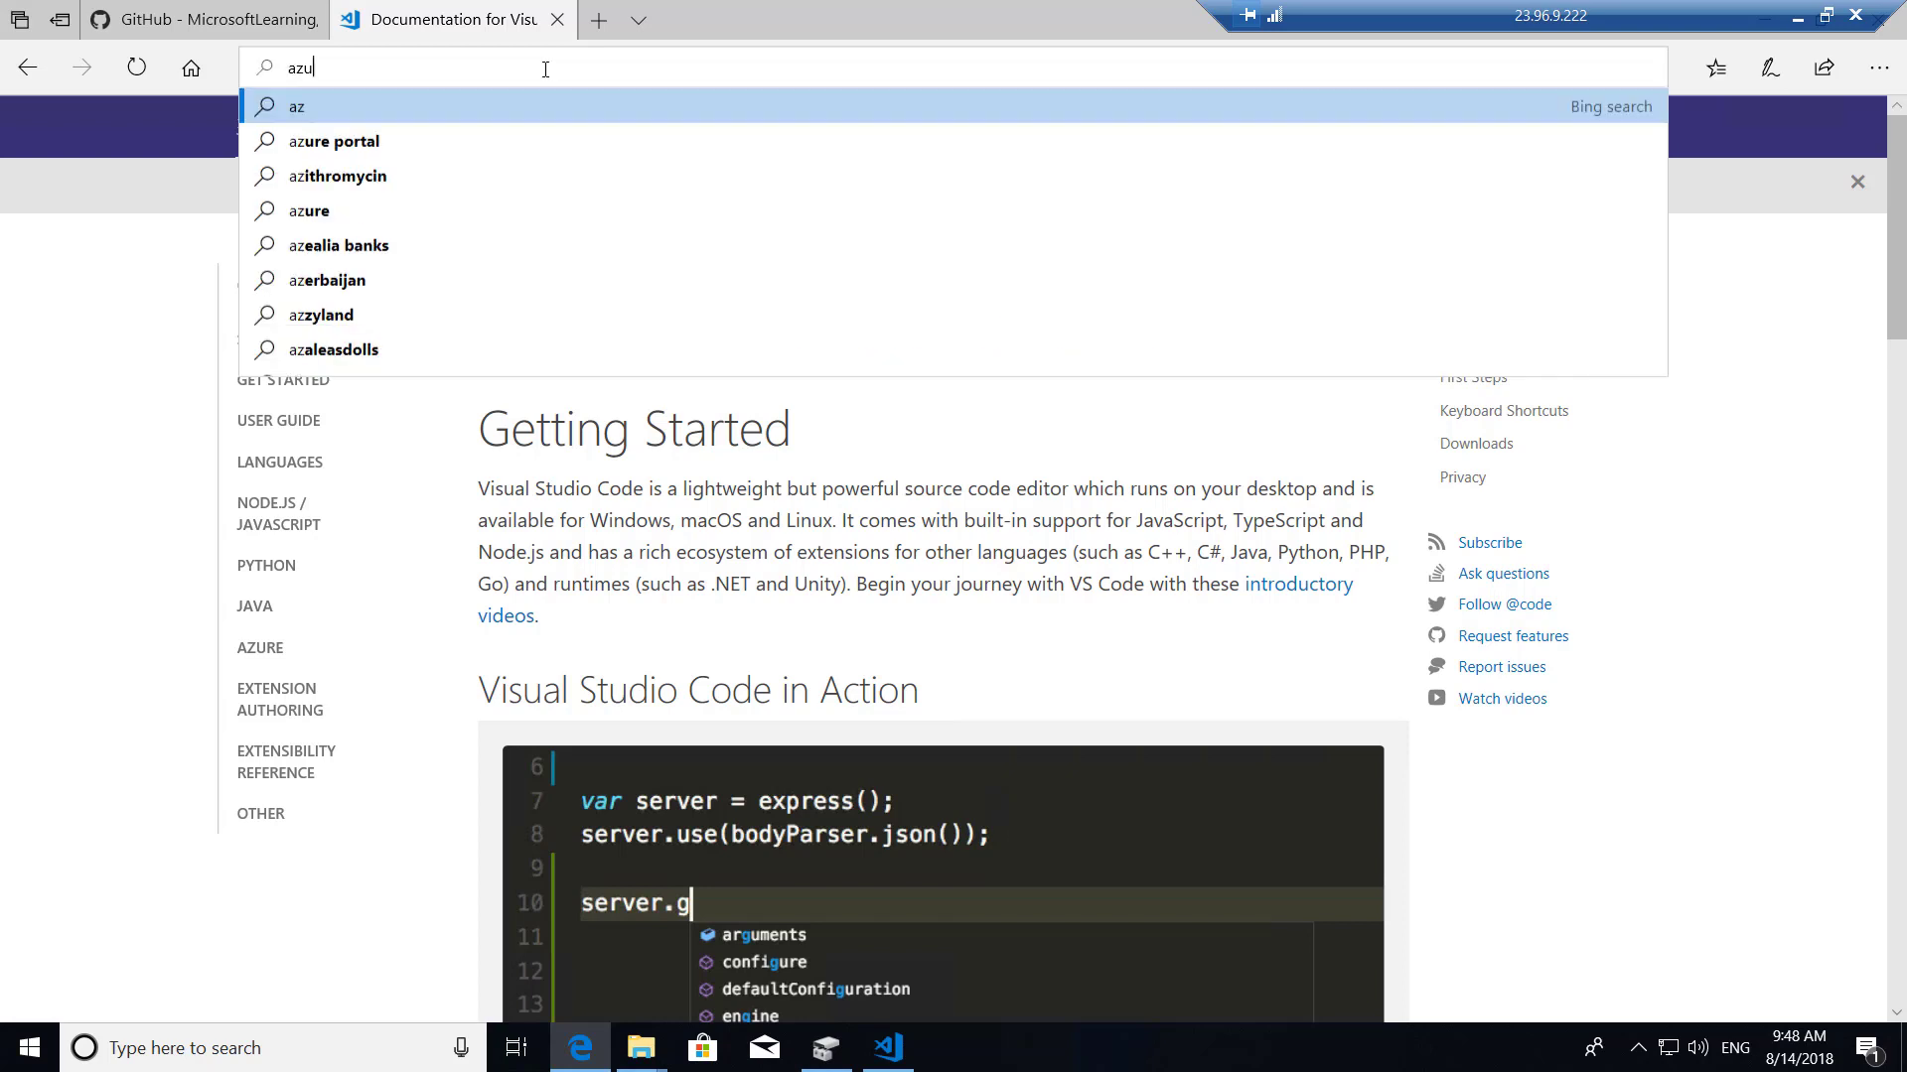
text(re resource )
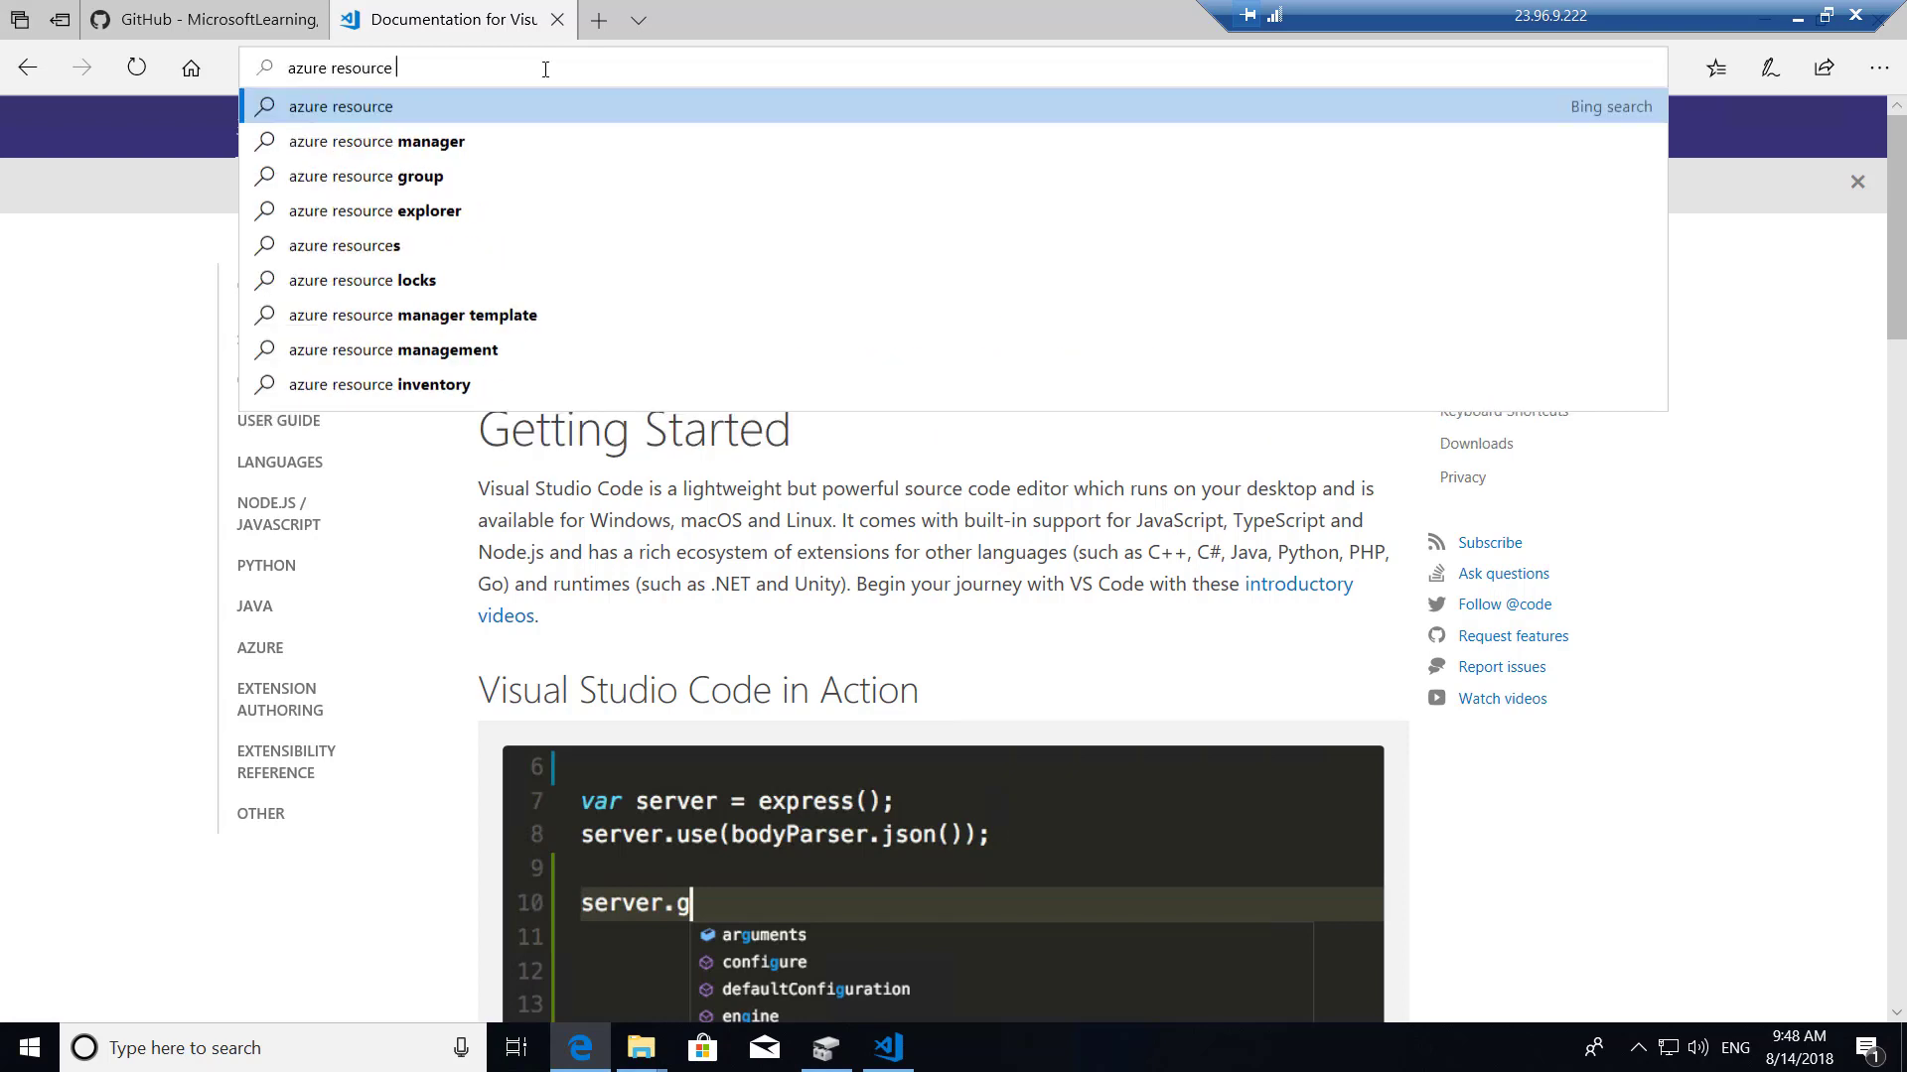
text(manager t)
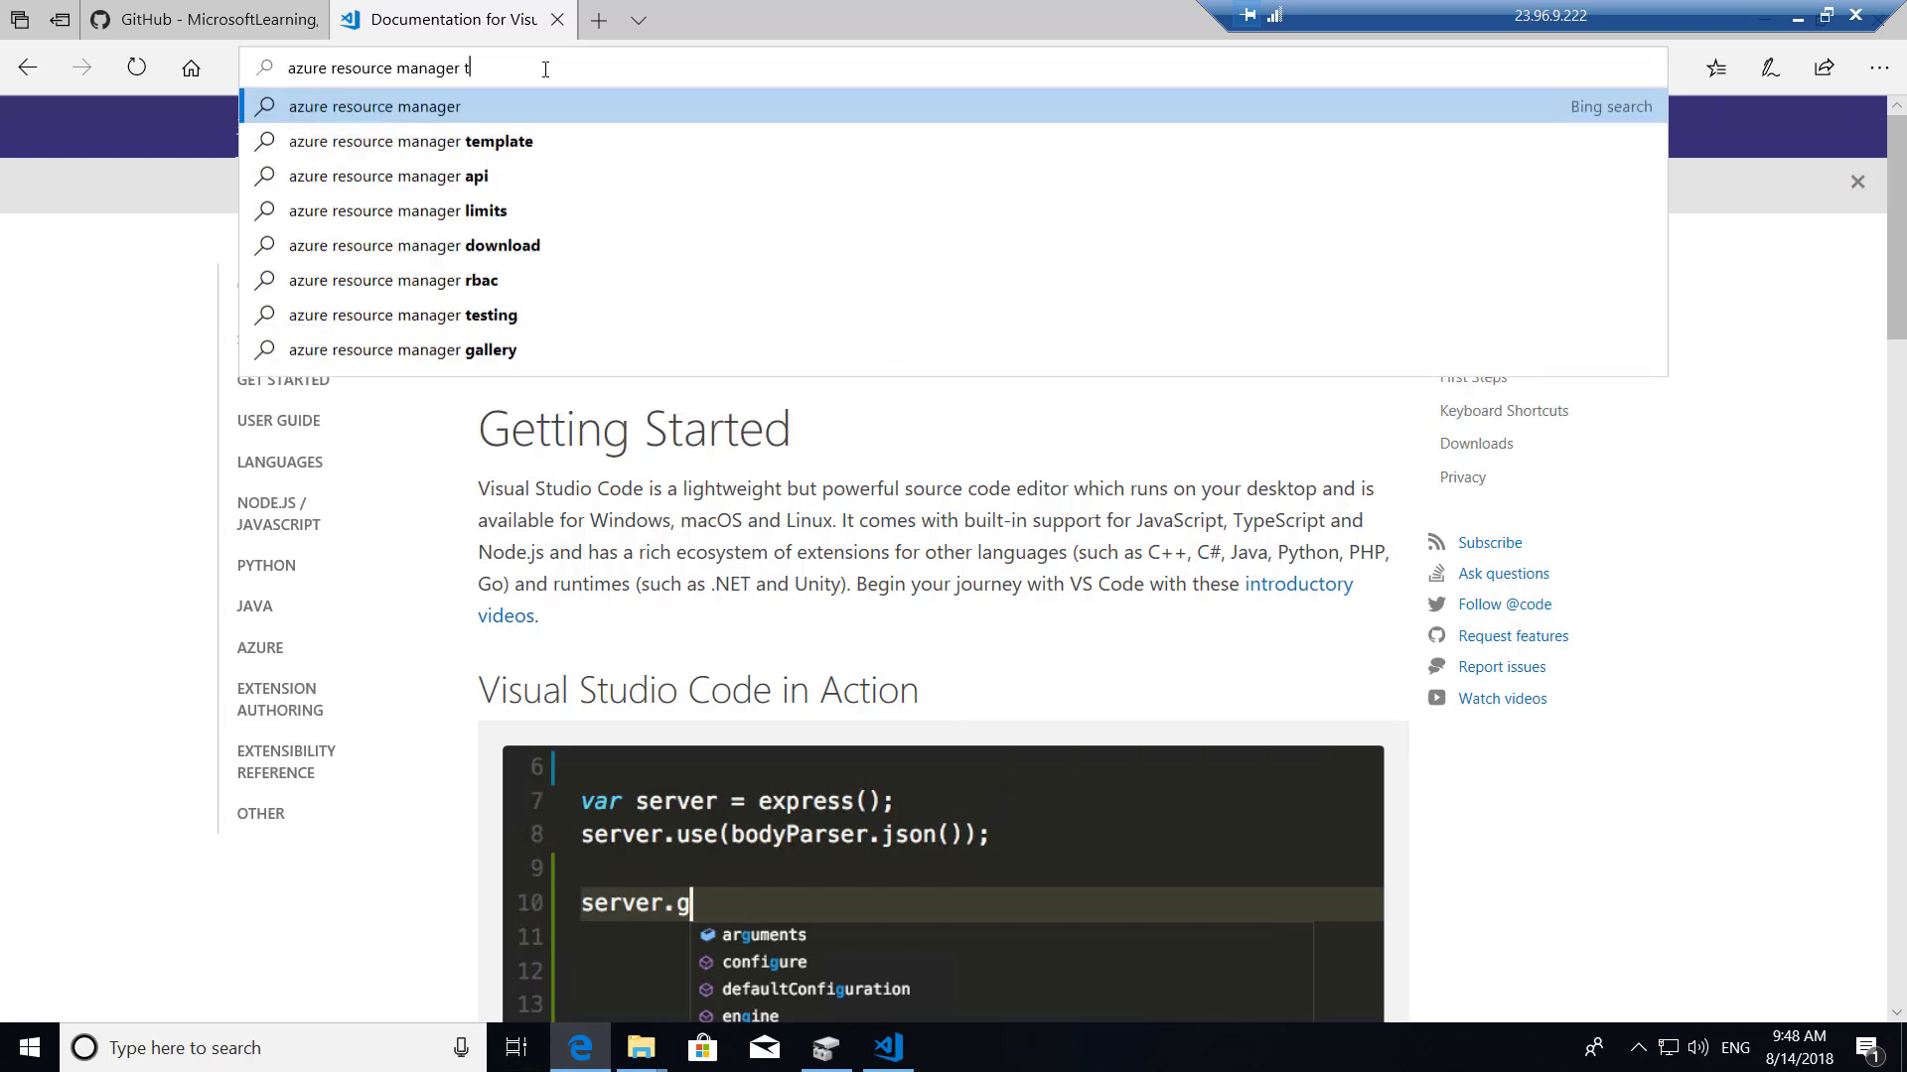
text(ools extension)
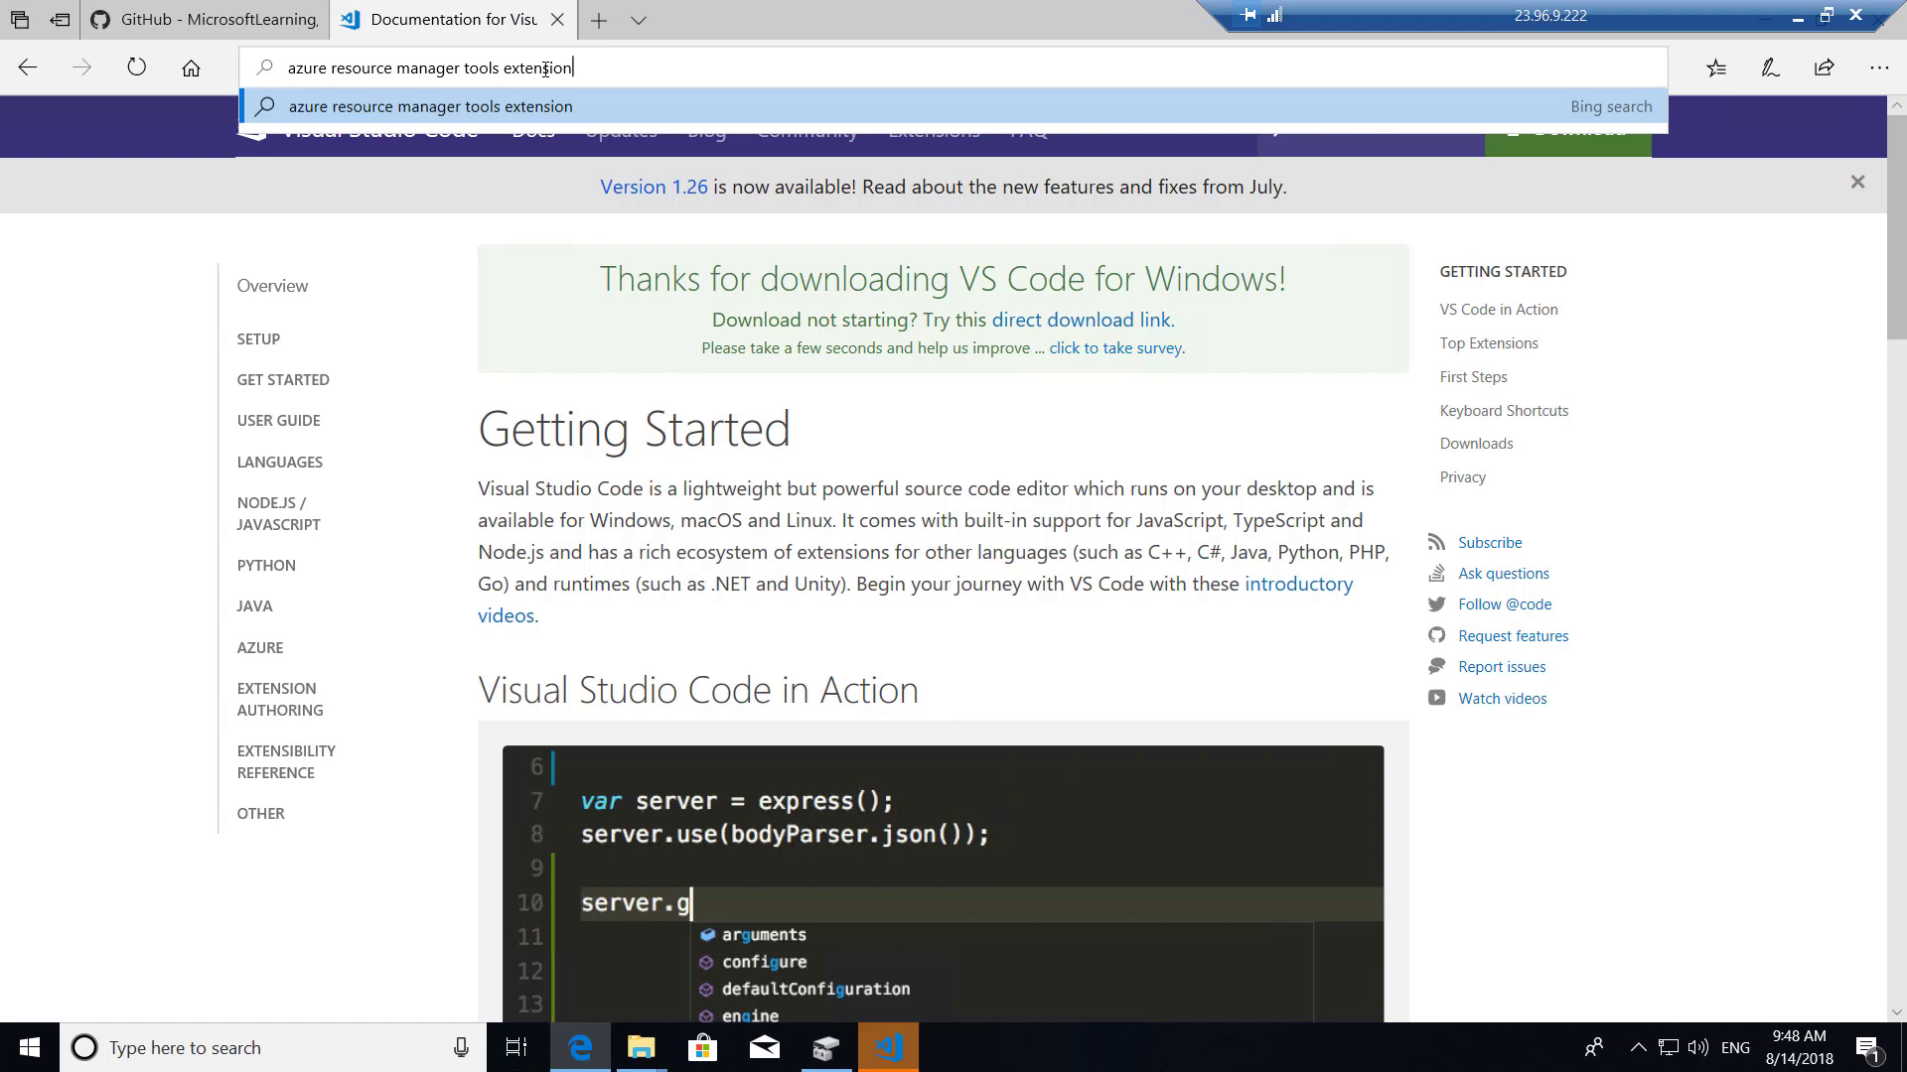
key(Left)
key(Left)
key(Left)
key(Left)
key(Left)
key(Left)
key(Left)
key(Left)
key(Left)
text(visual st)
text(udio)
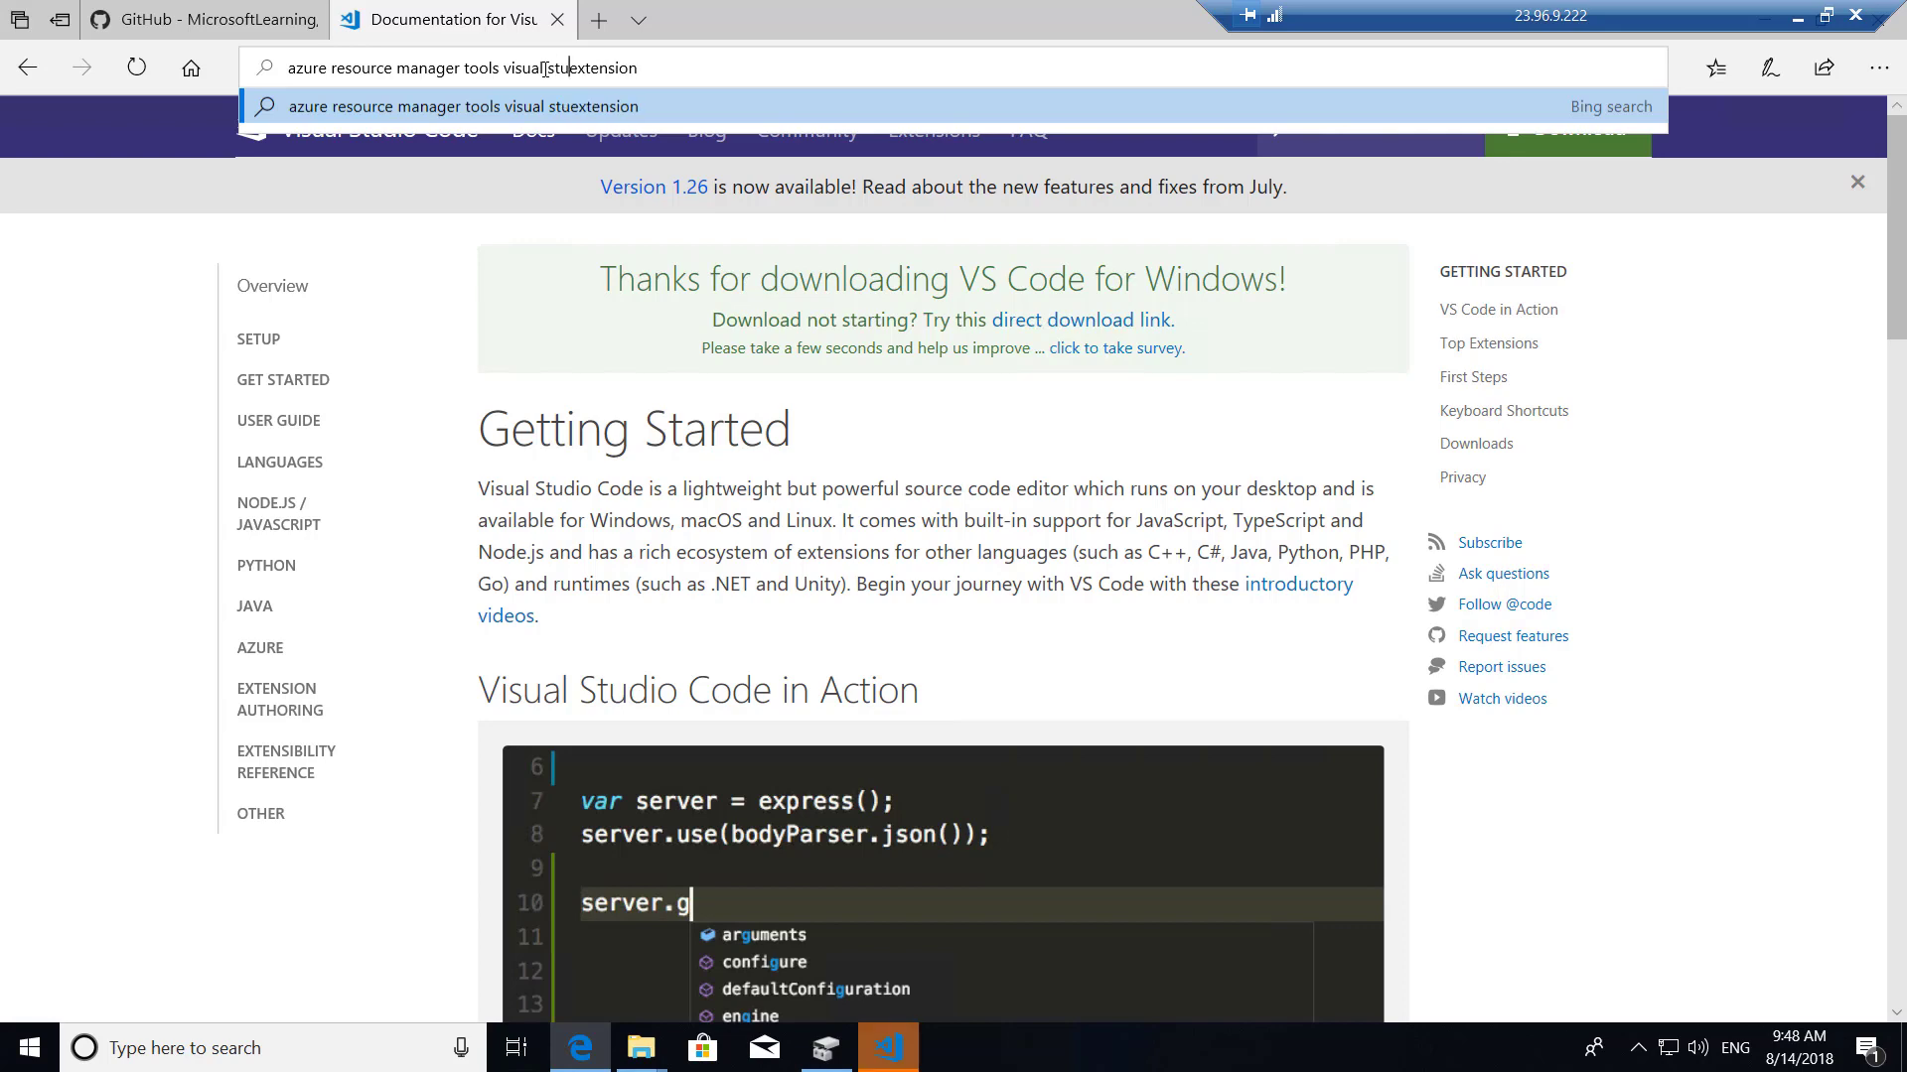
key(Return)
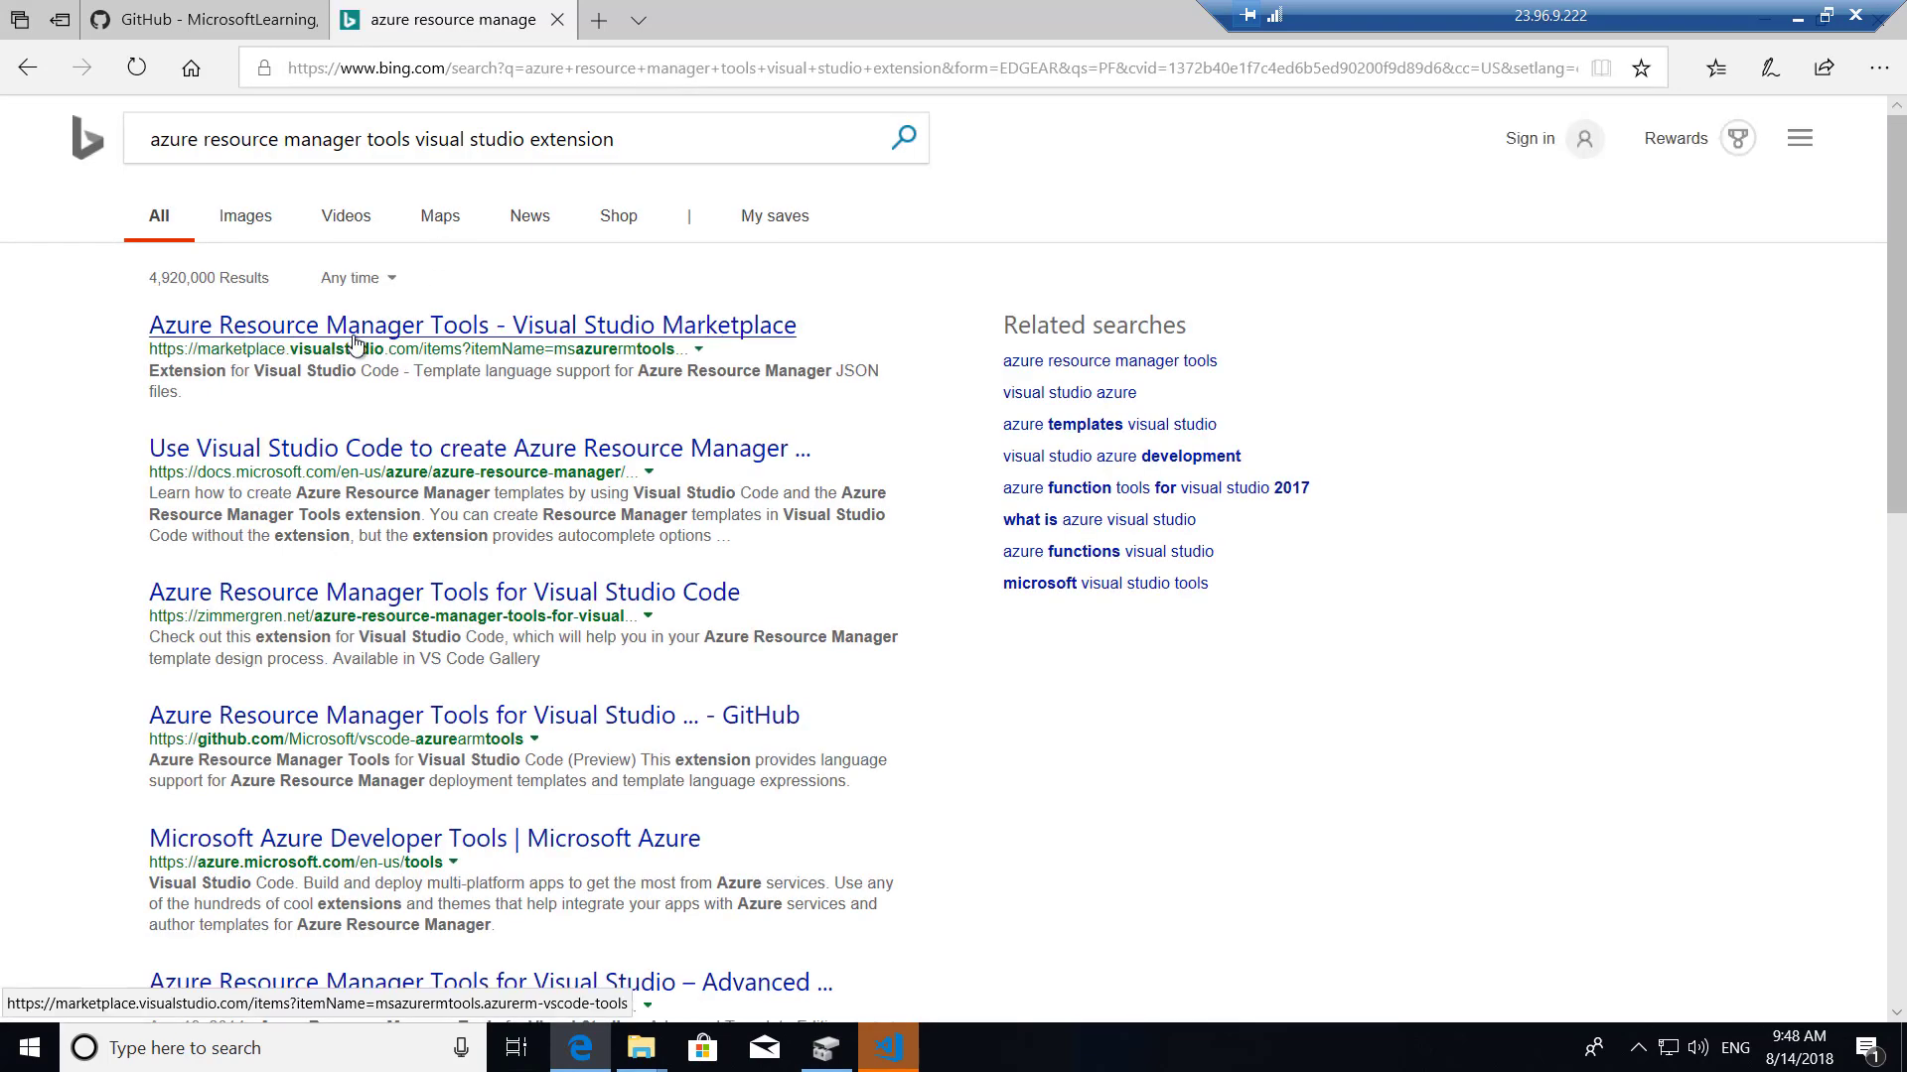
click(567, 328)
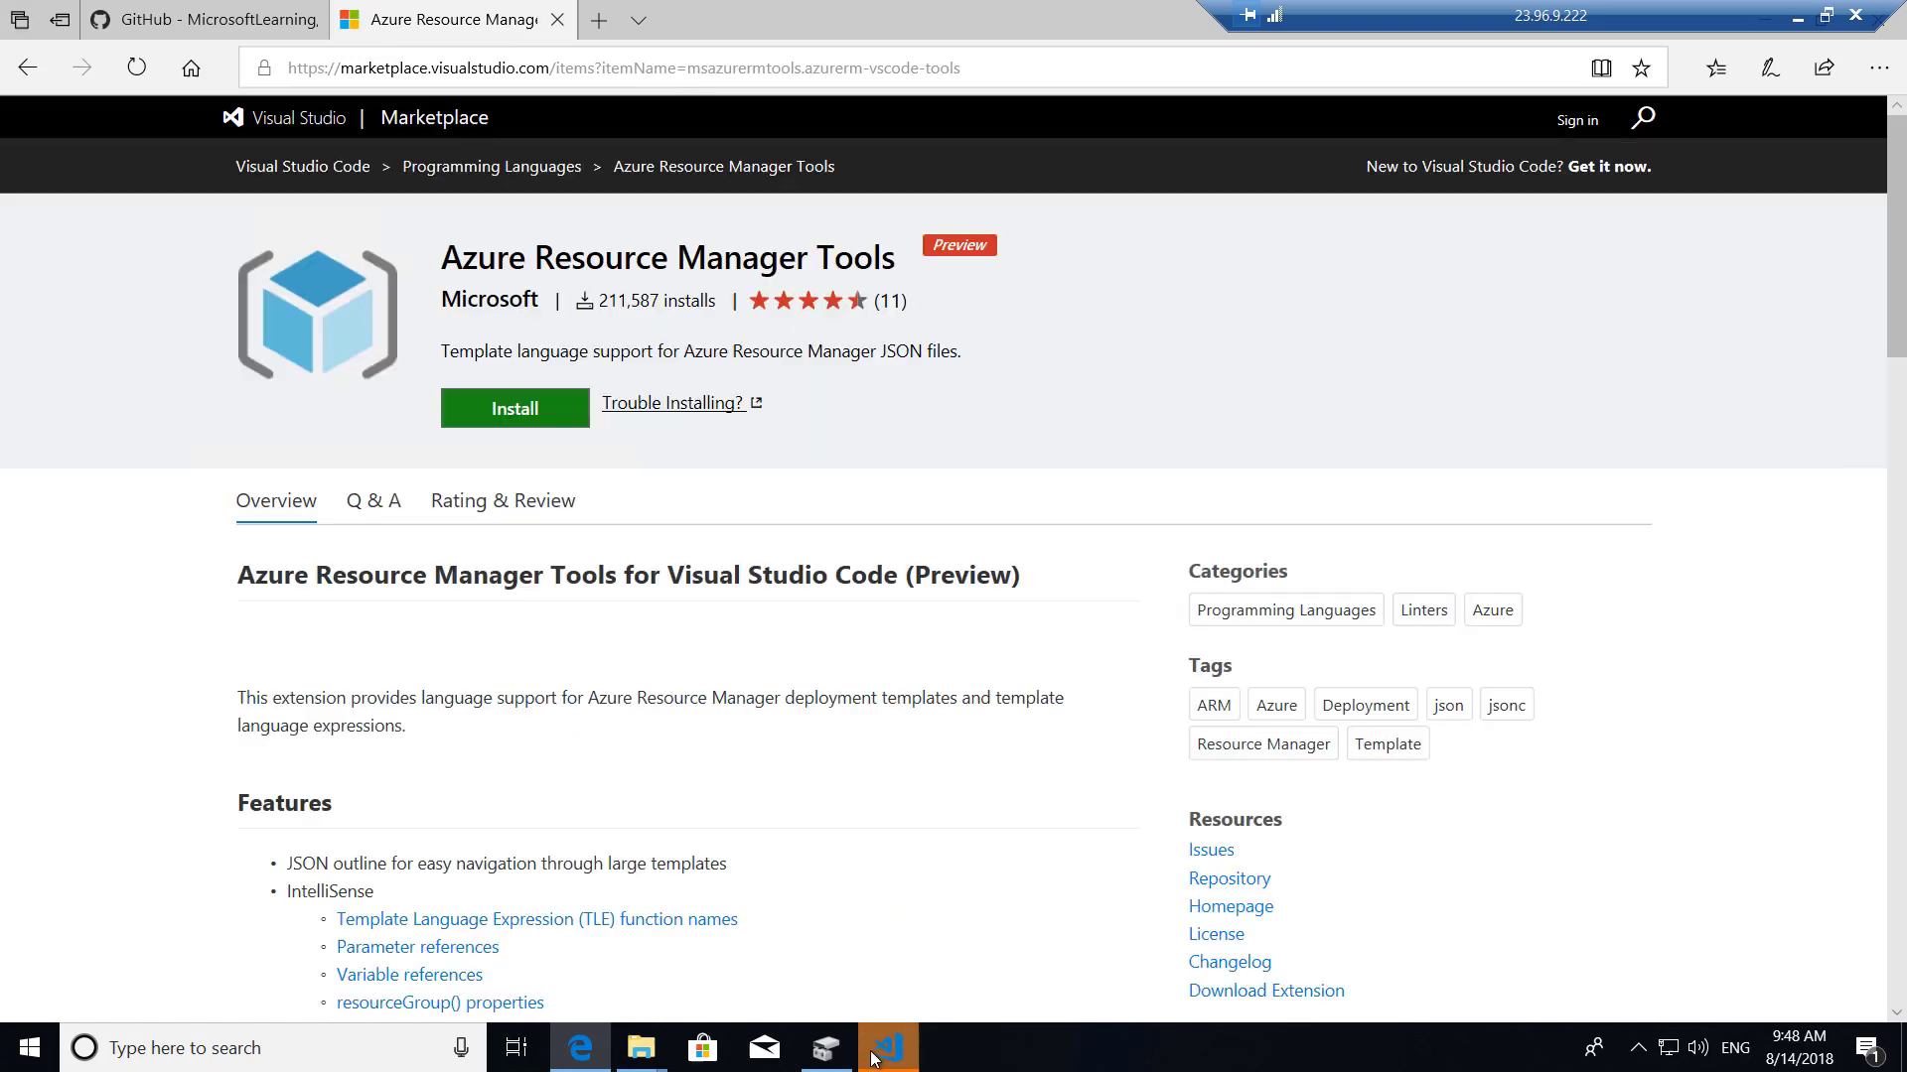
click(867, 1049)
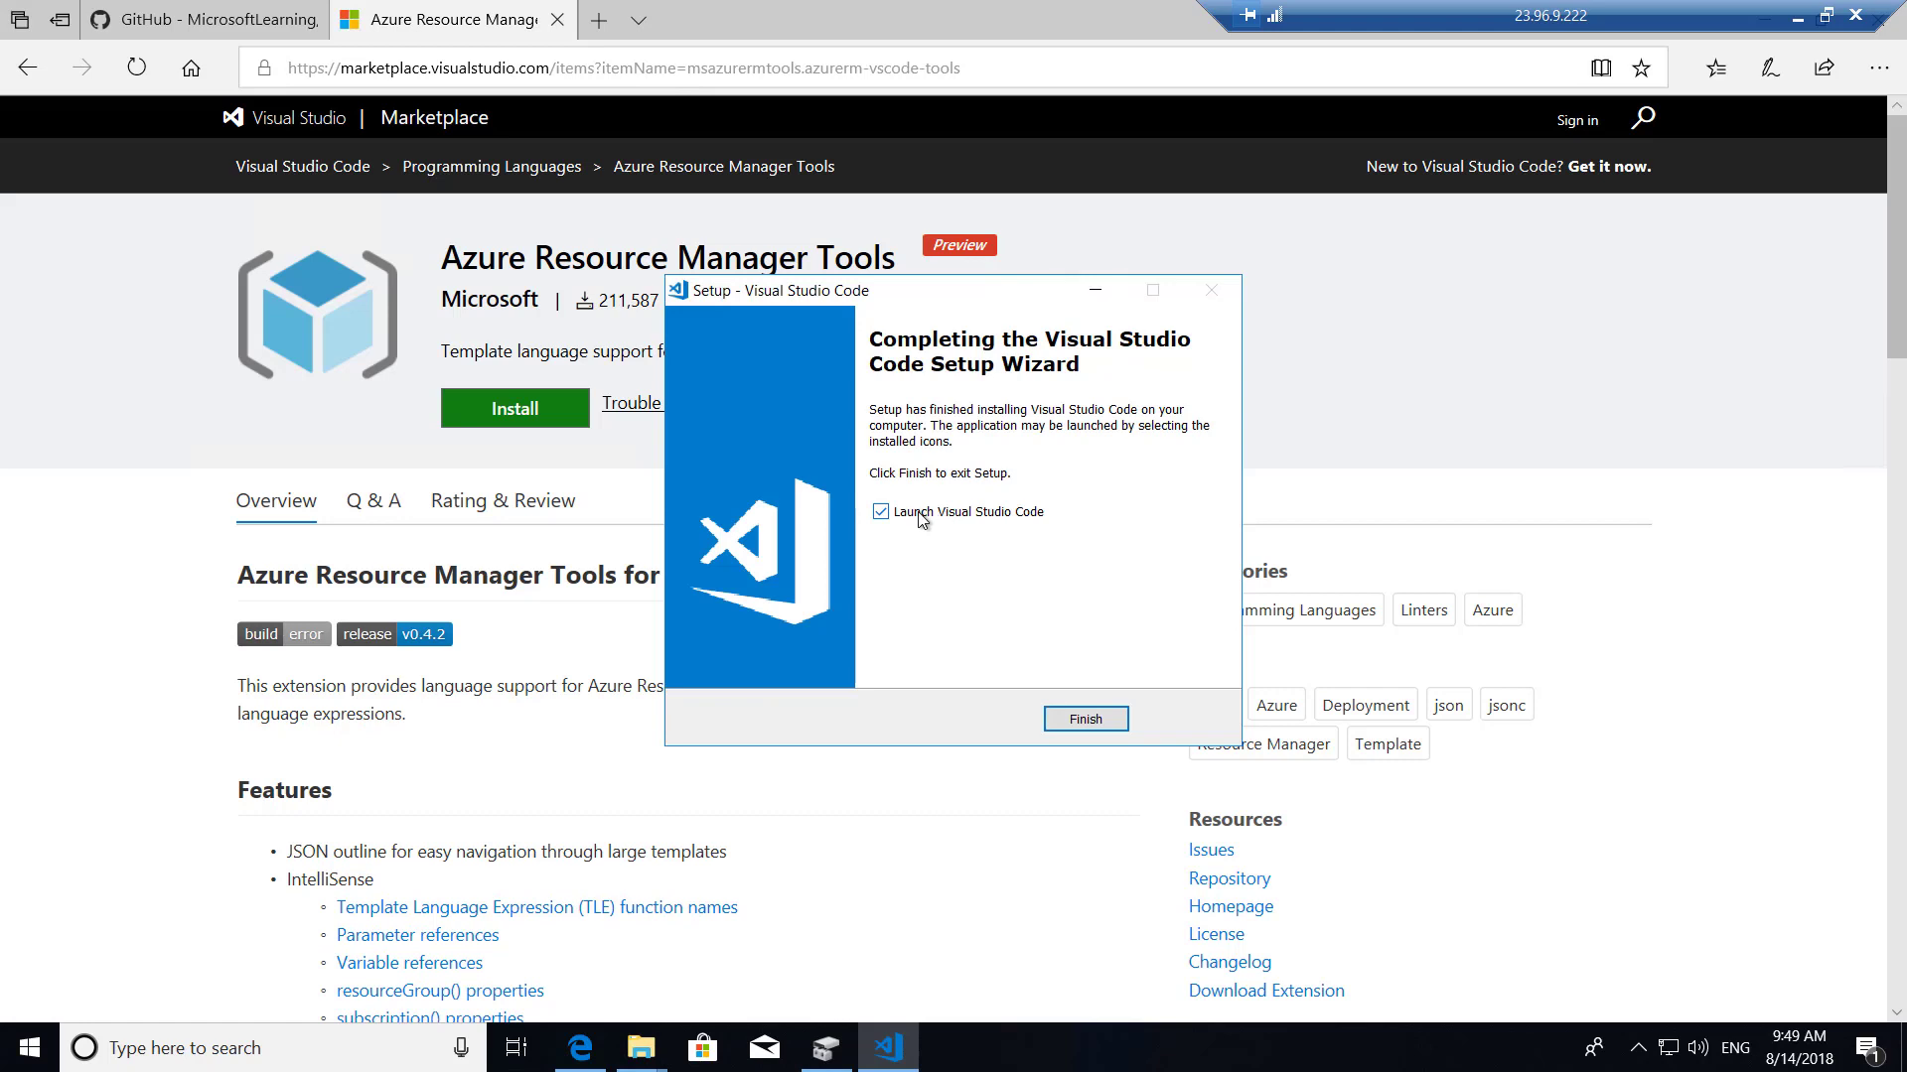
Finish setup to launch VS Code, close its documentation tab, and pin VS Code to the taskbar.
click(1100, 721)
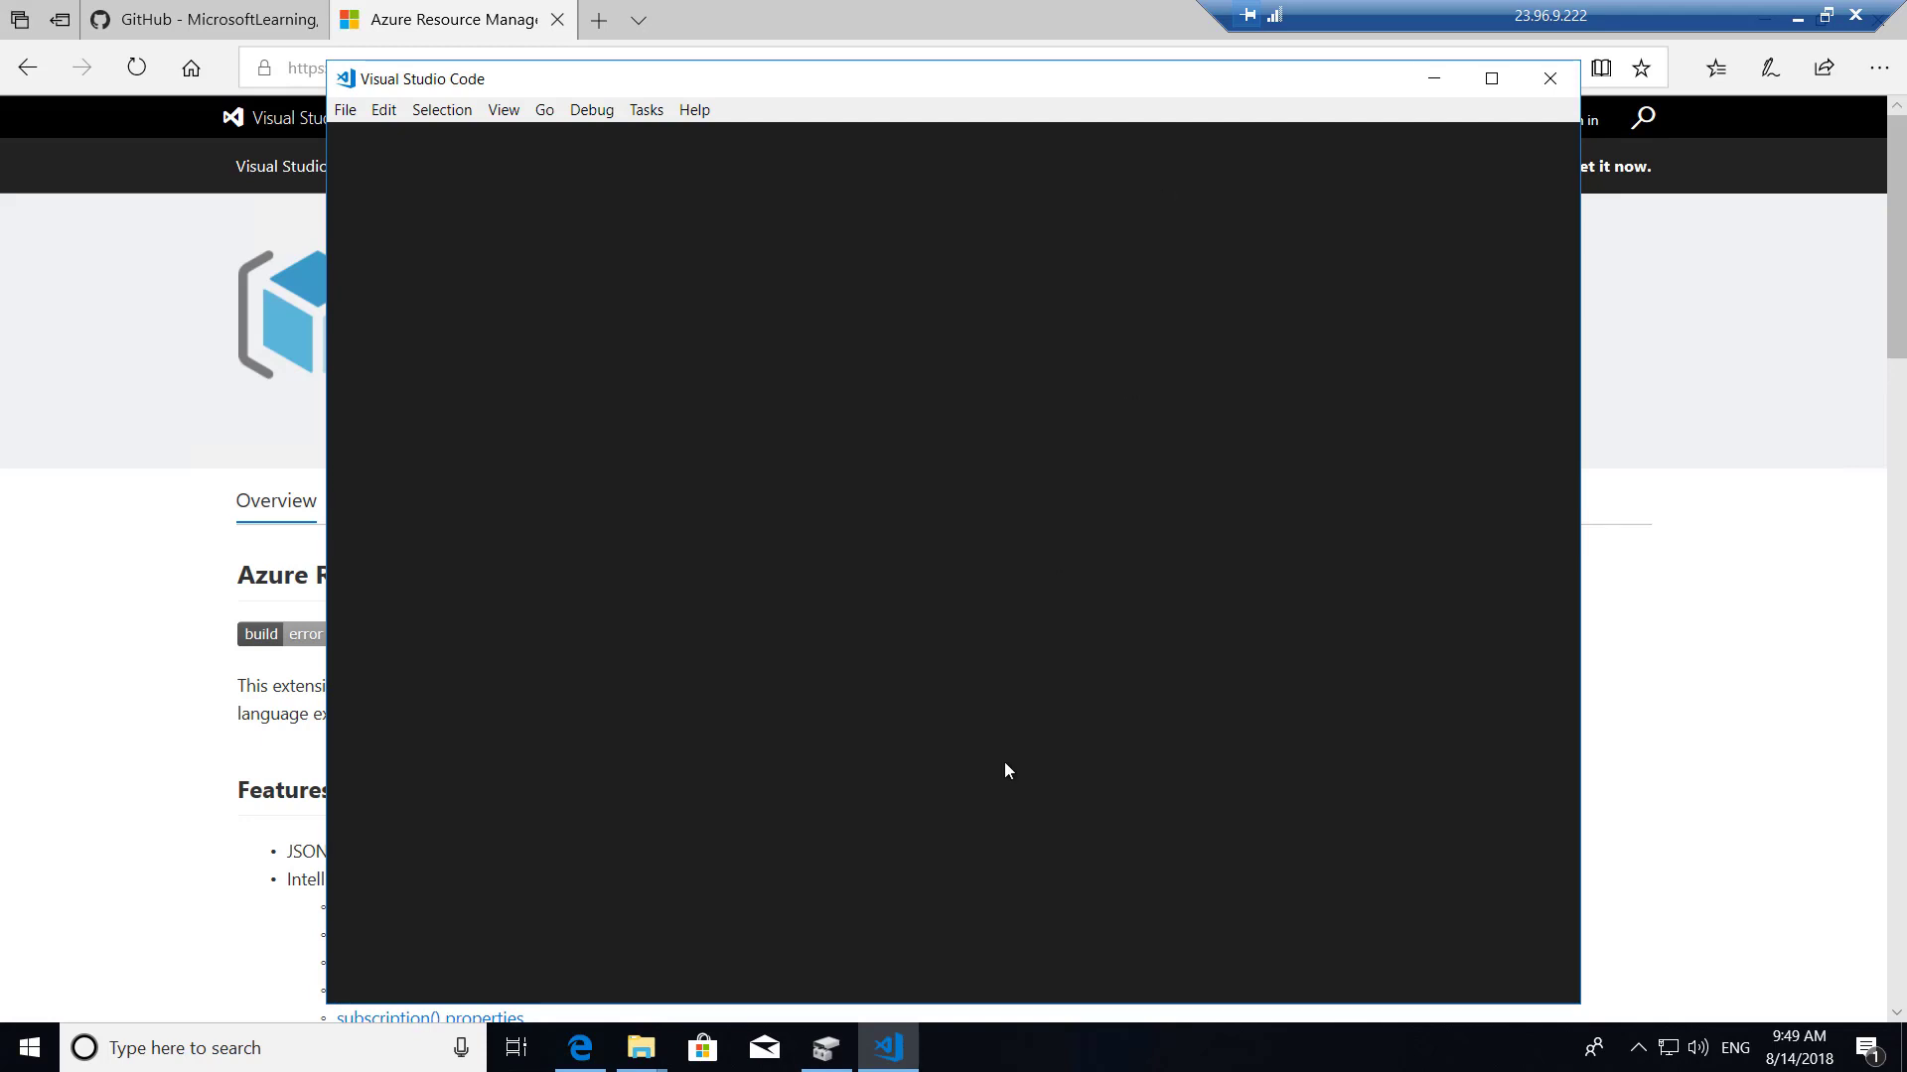
right_click(899, 1048)
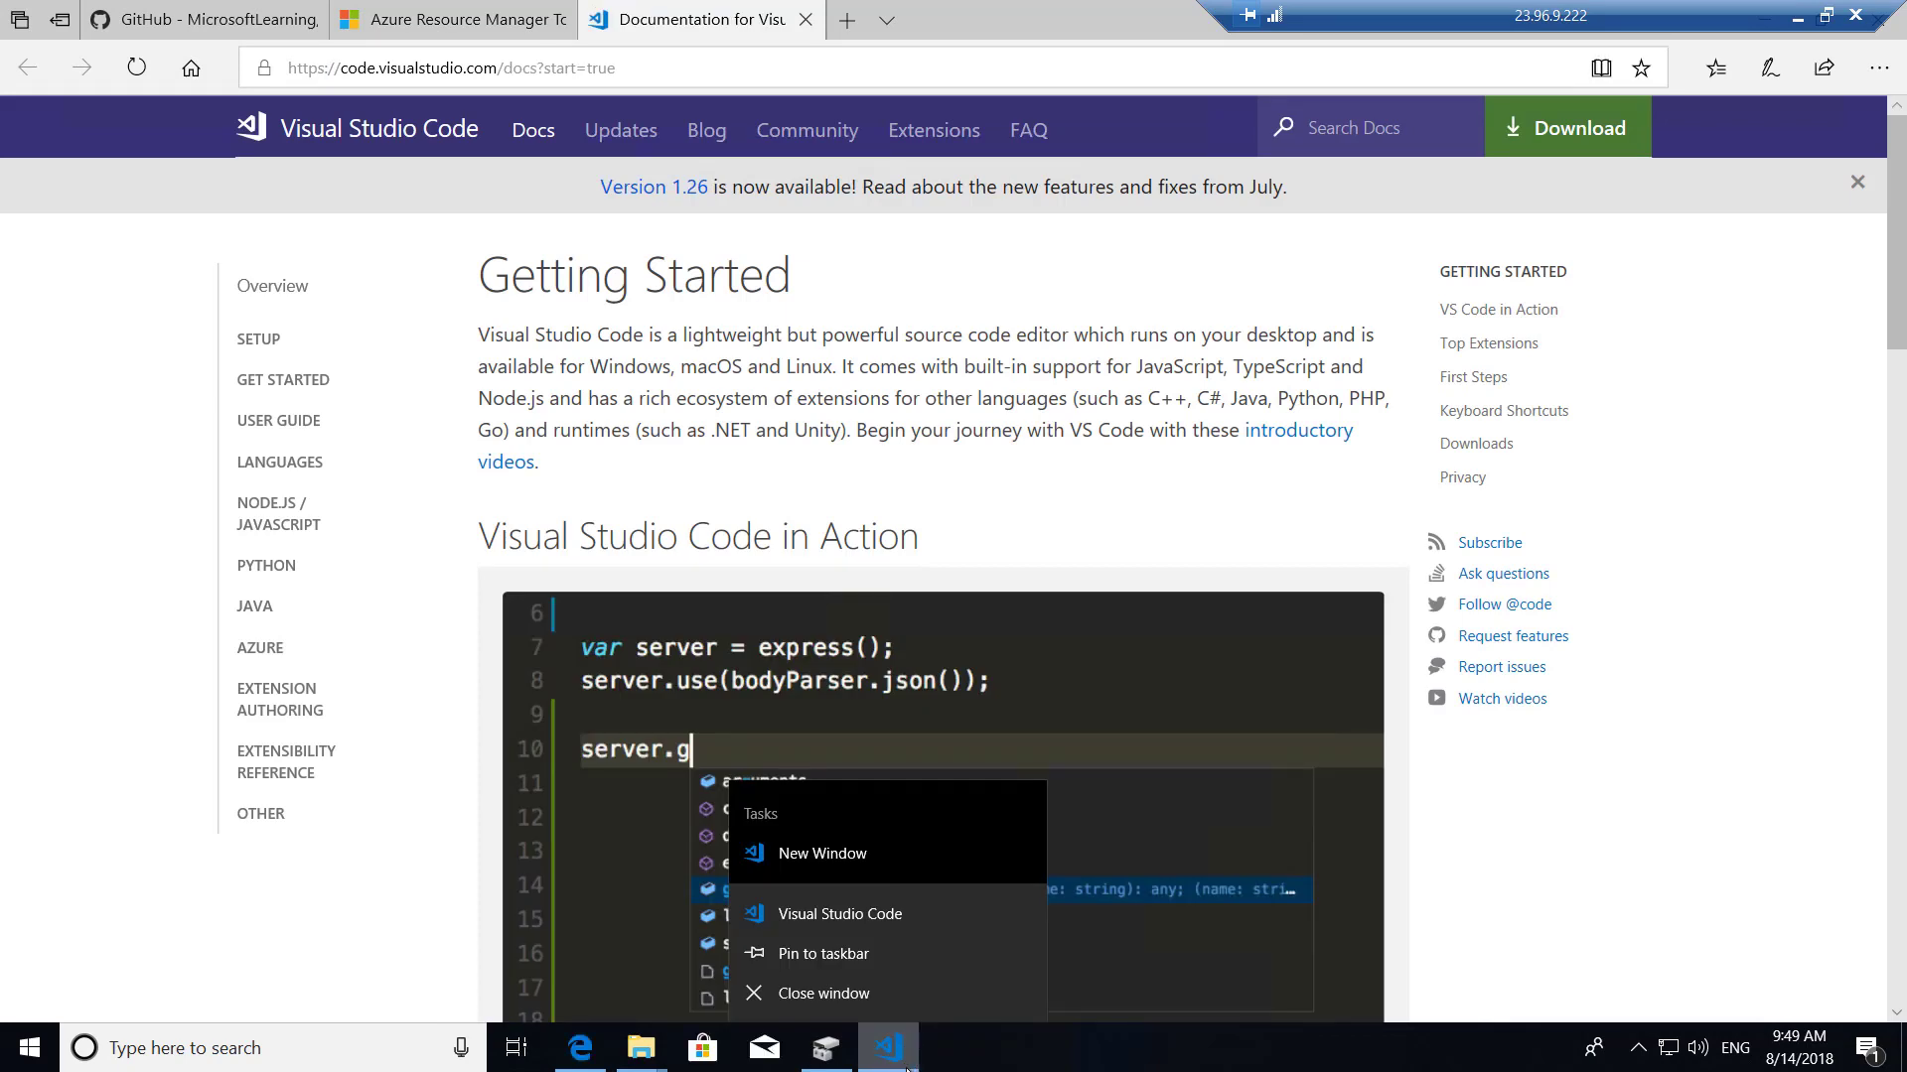
click(805, 22)
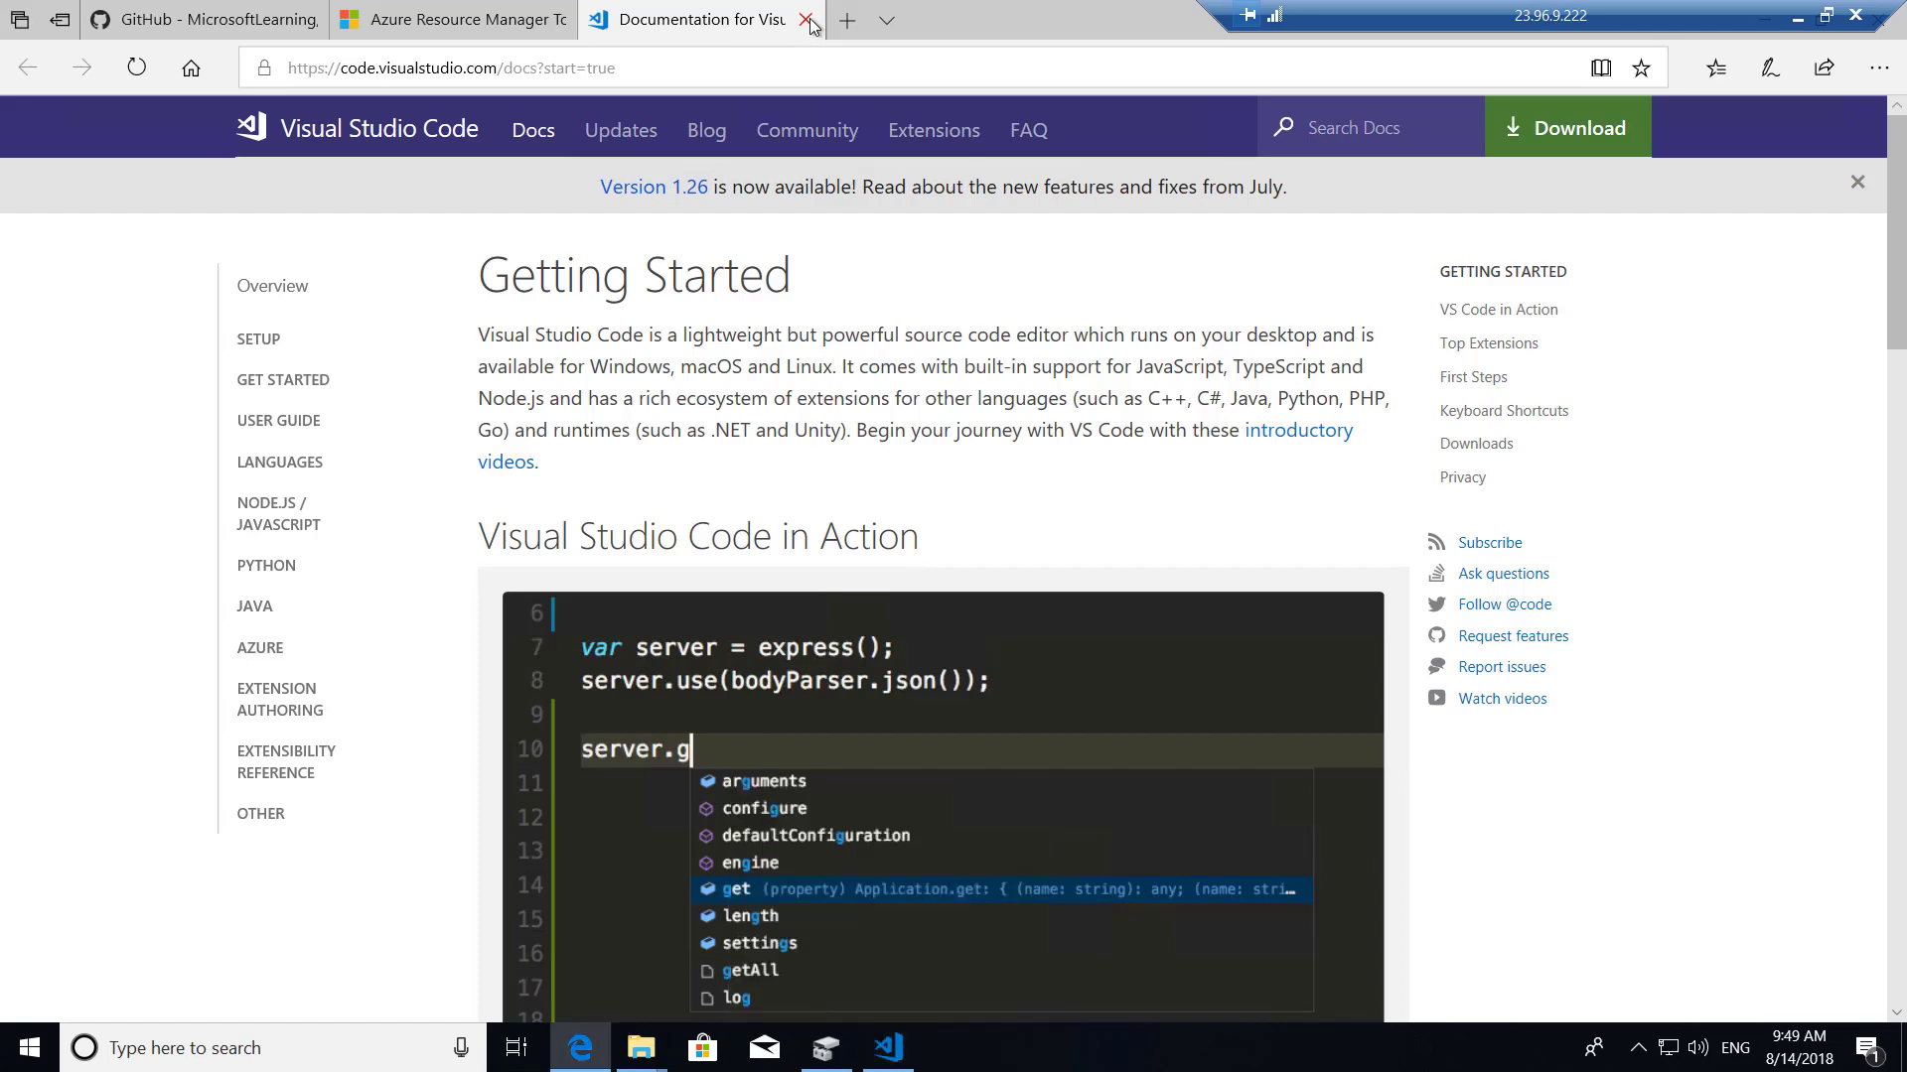
click(806, 22)
right_click(886, 1060)
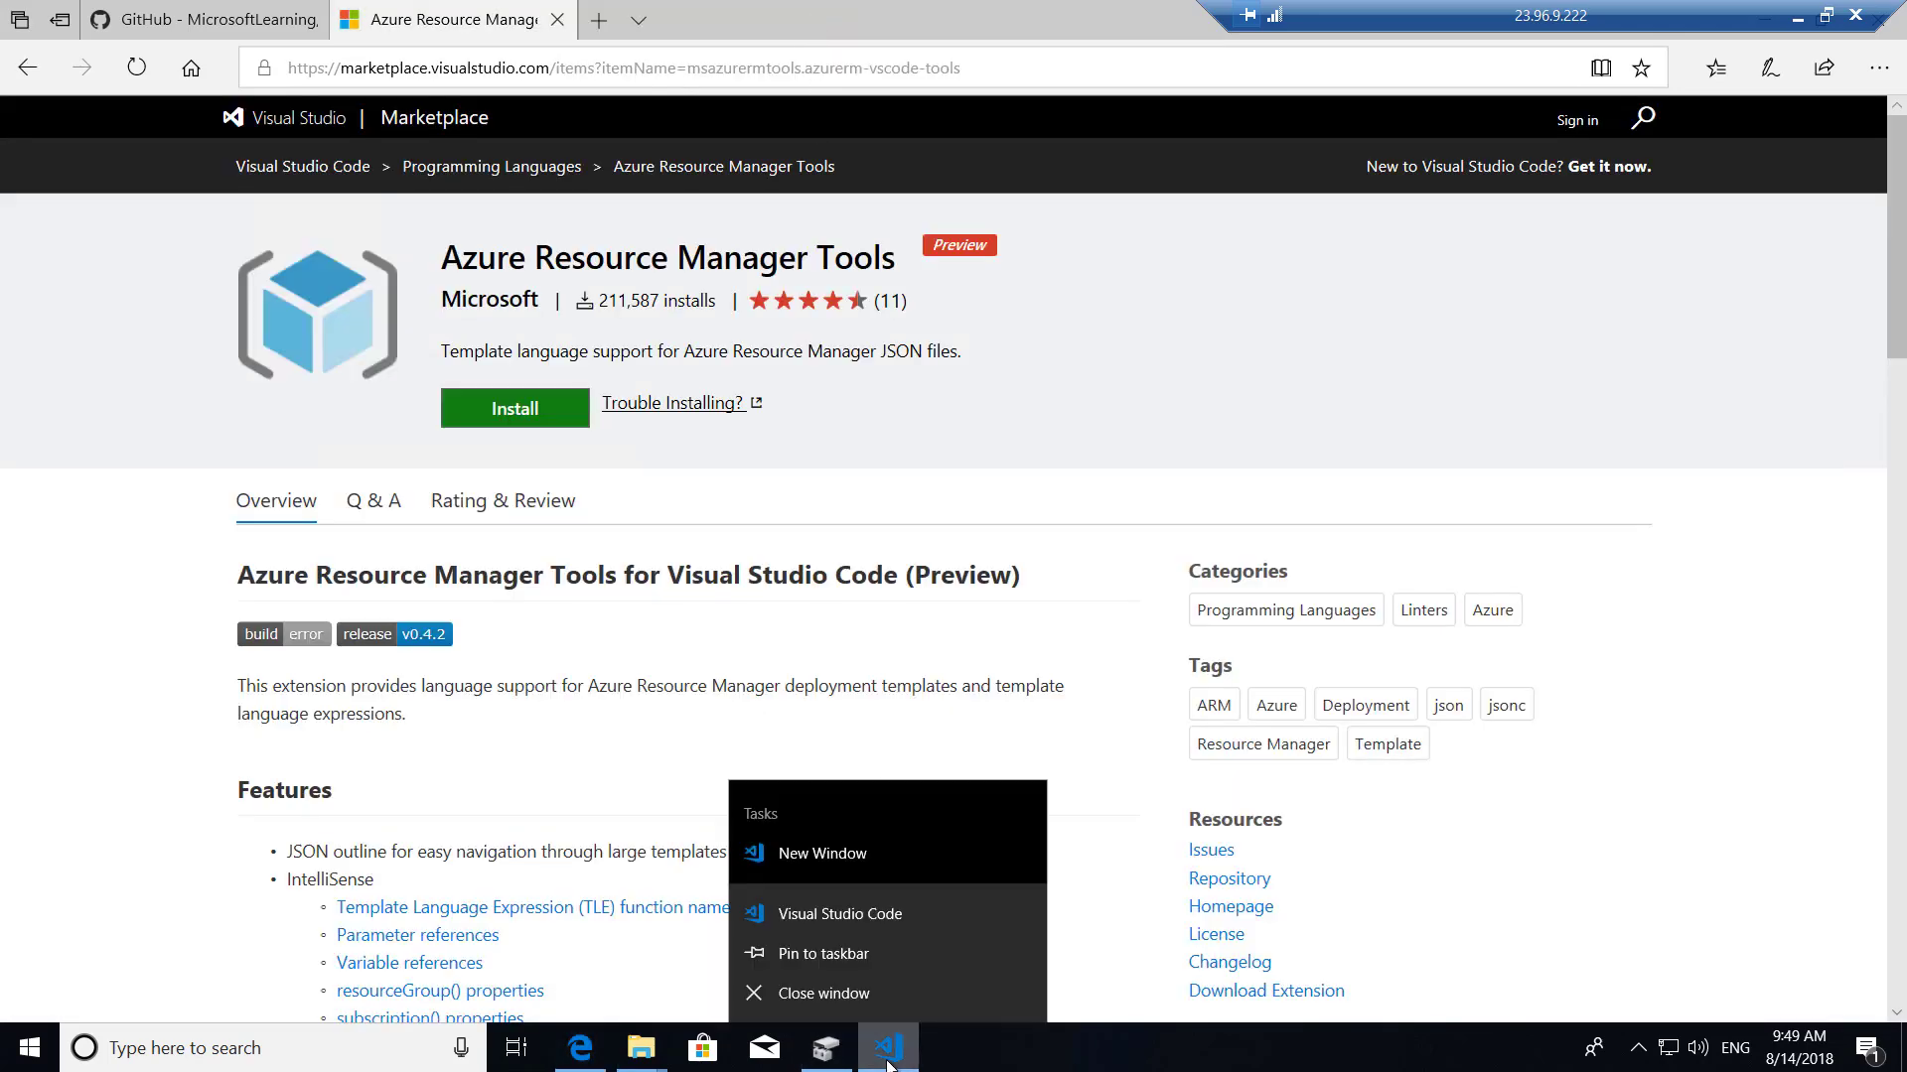
click(834, 957)
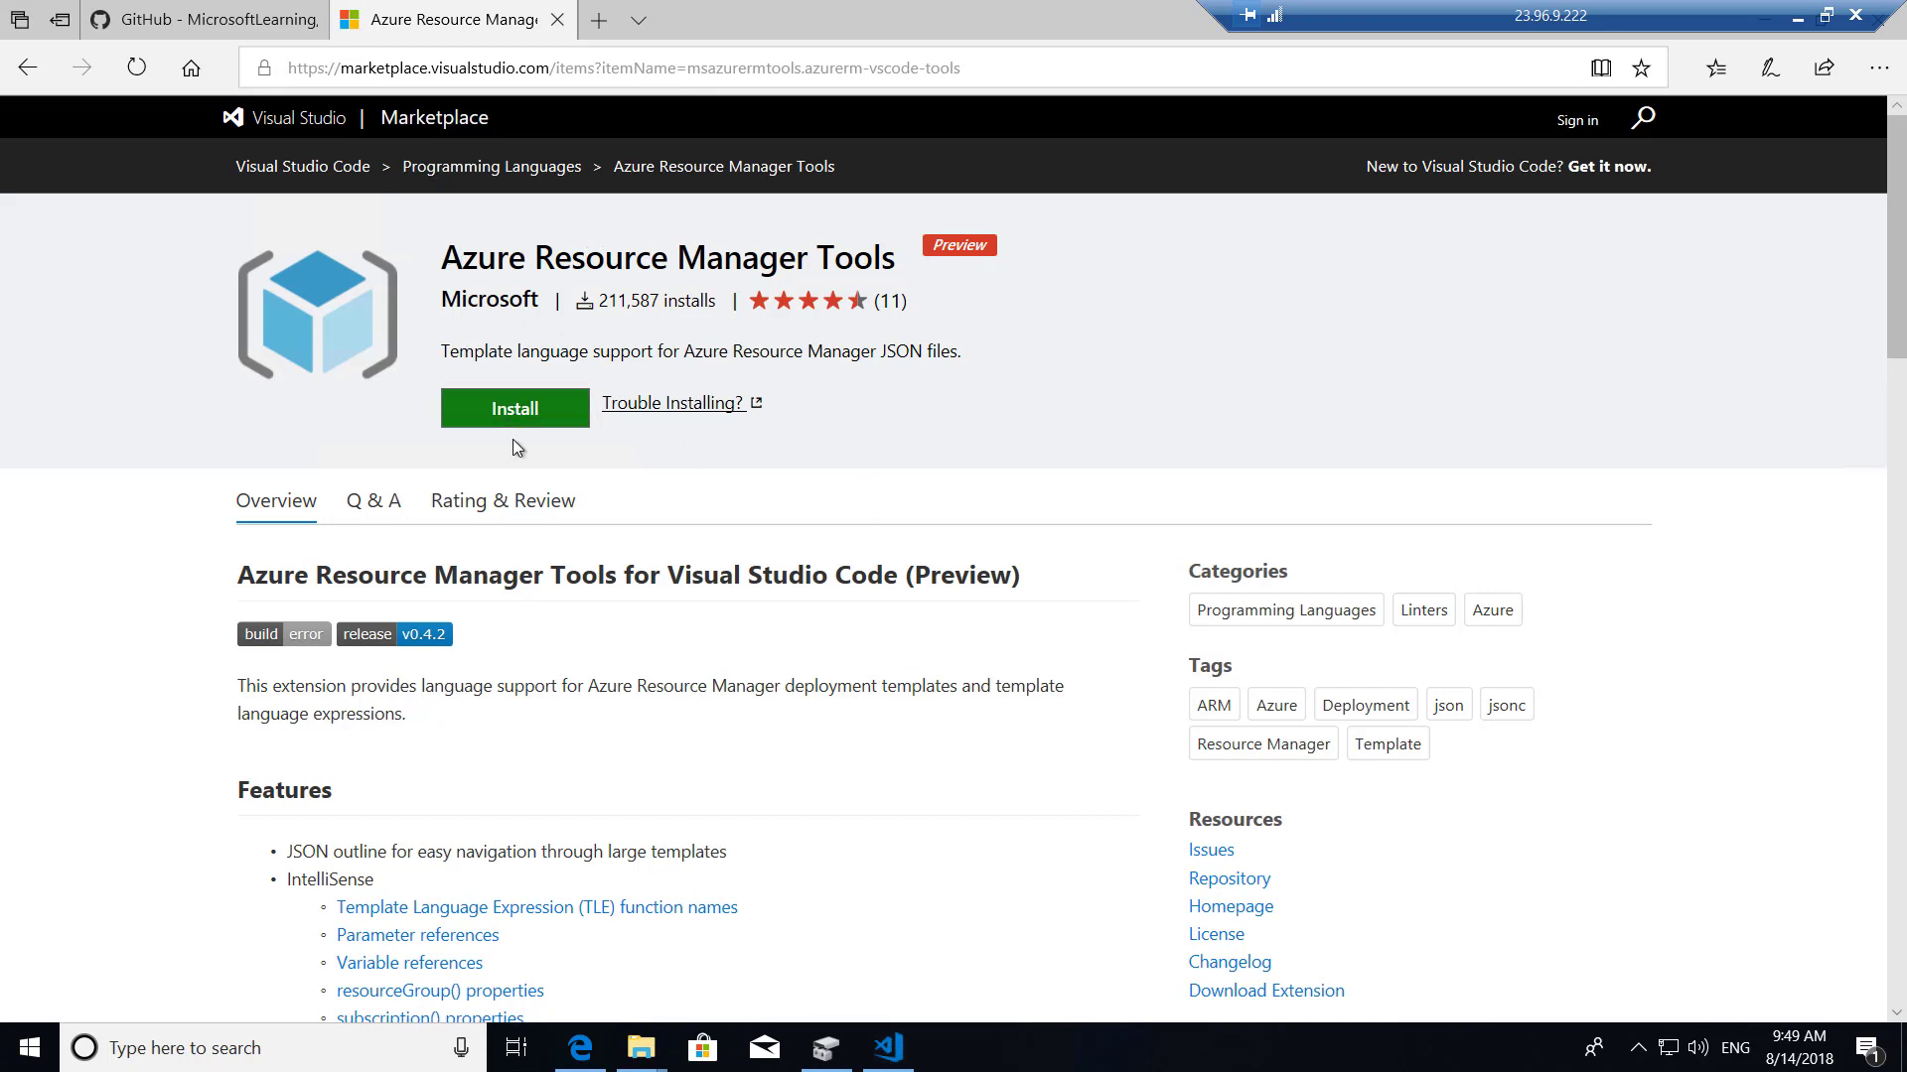
Install Azure Resource Manager Tools from the Marketplace, letting Edge open VS Code to confirm the install.
click(516, 410)
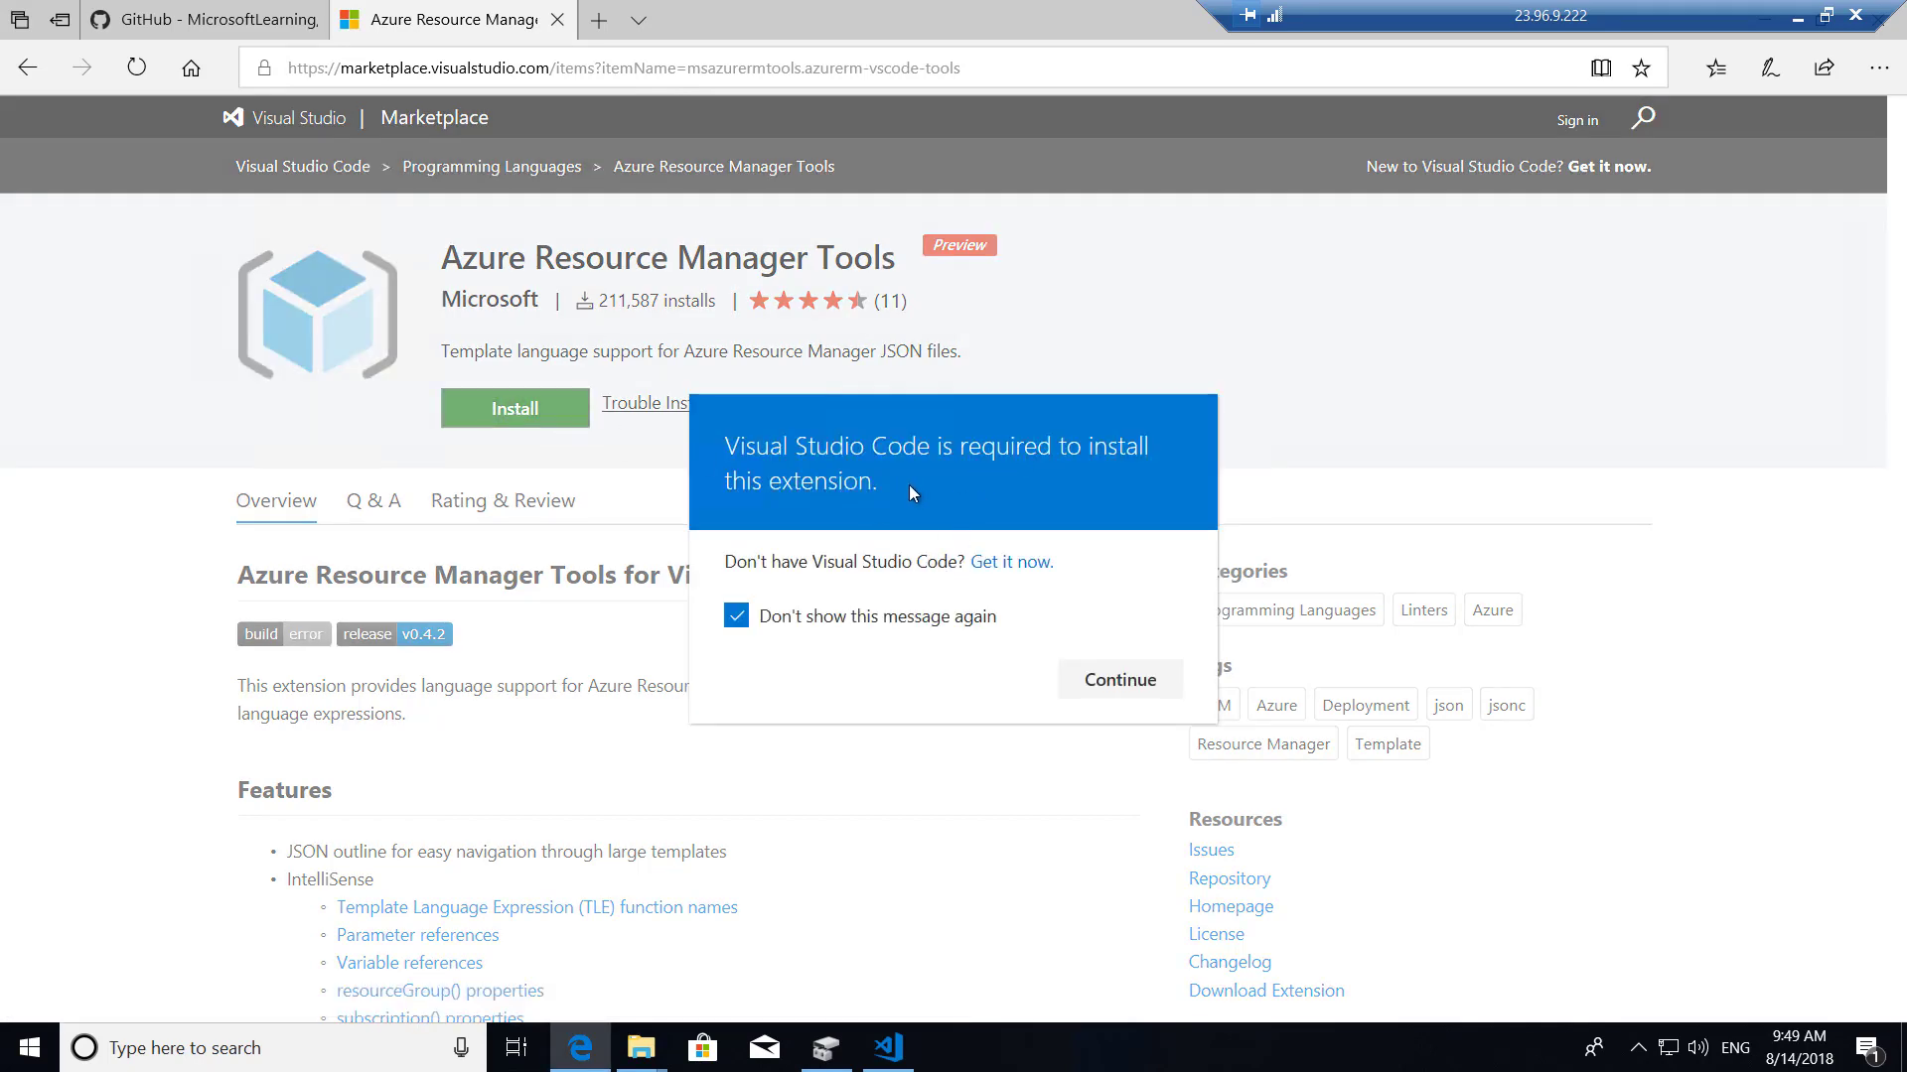
click(1102, 682)
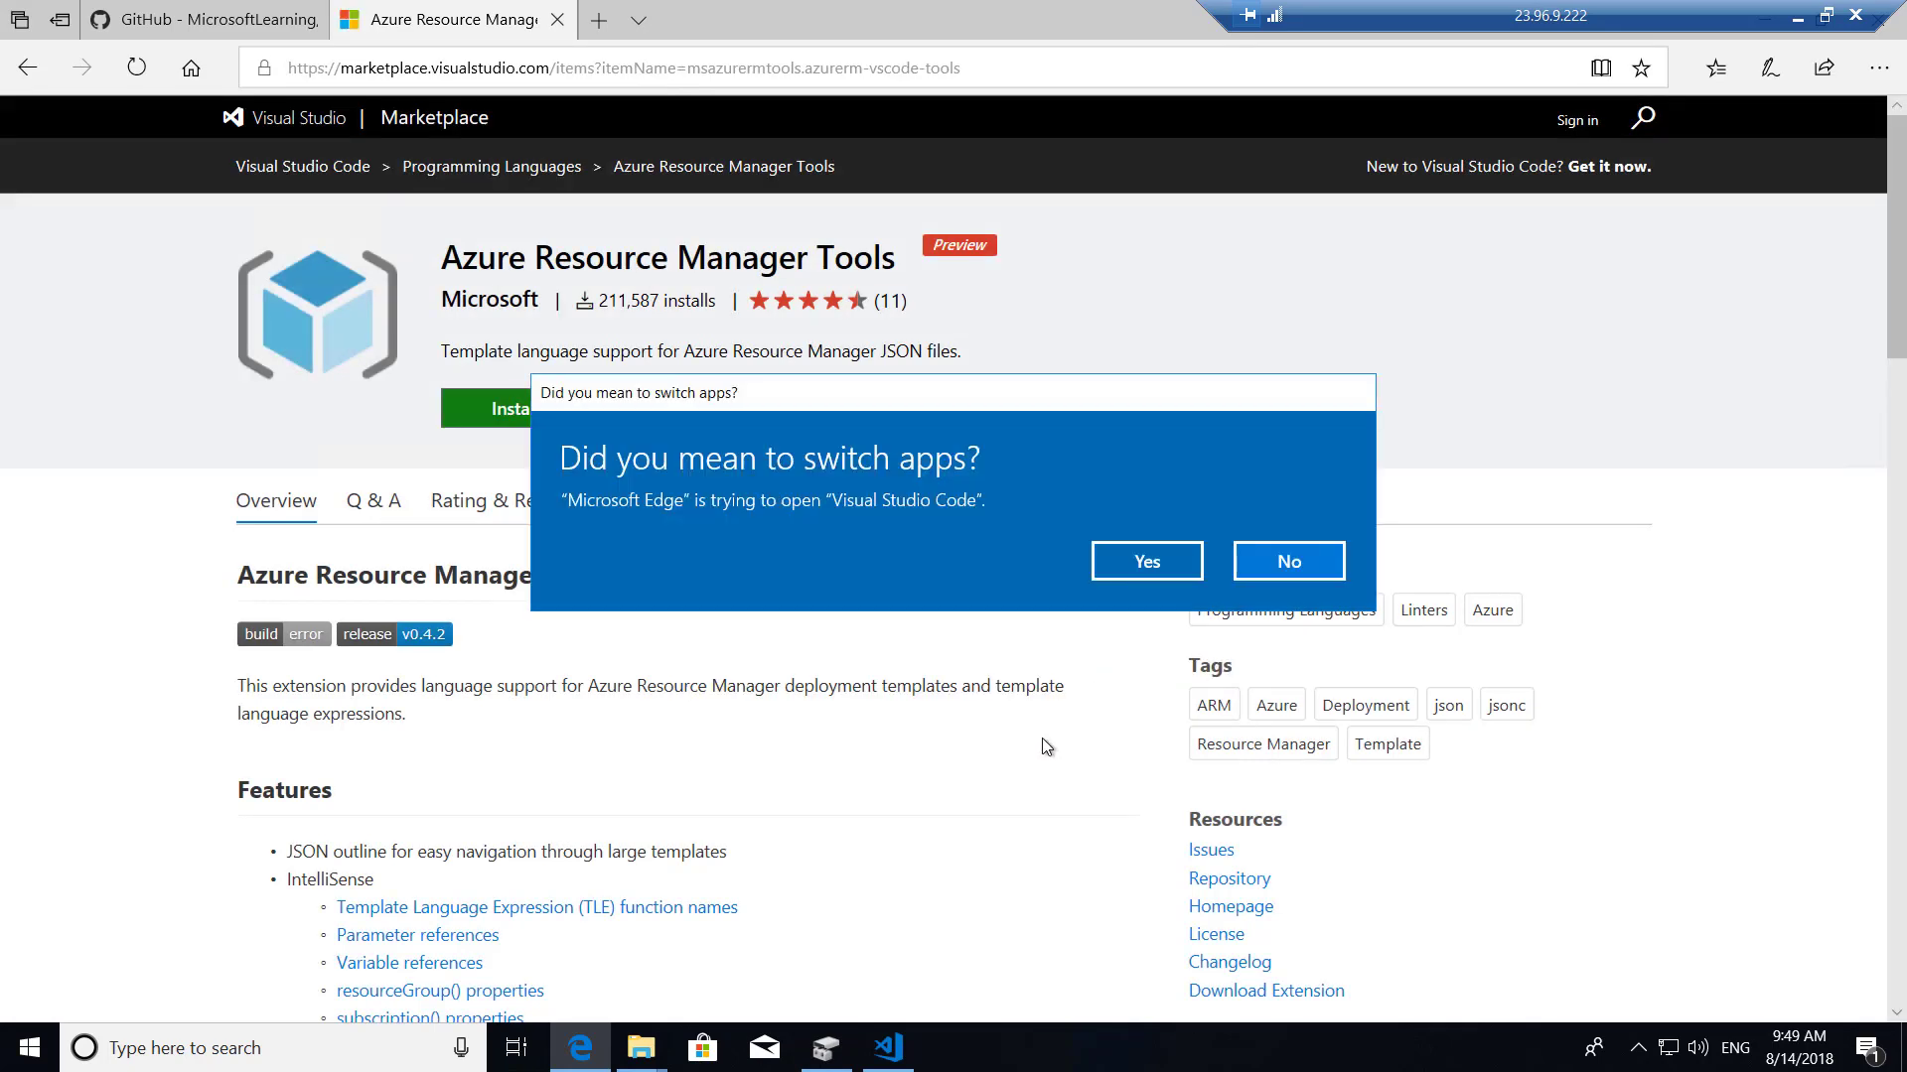
click(1157, 566)
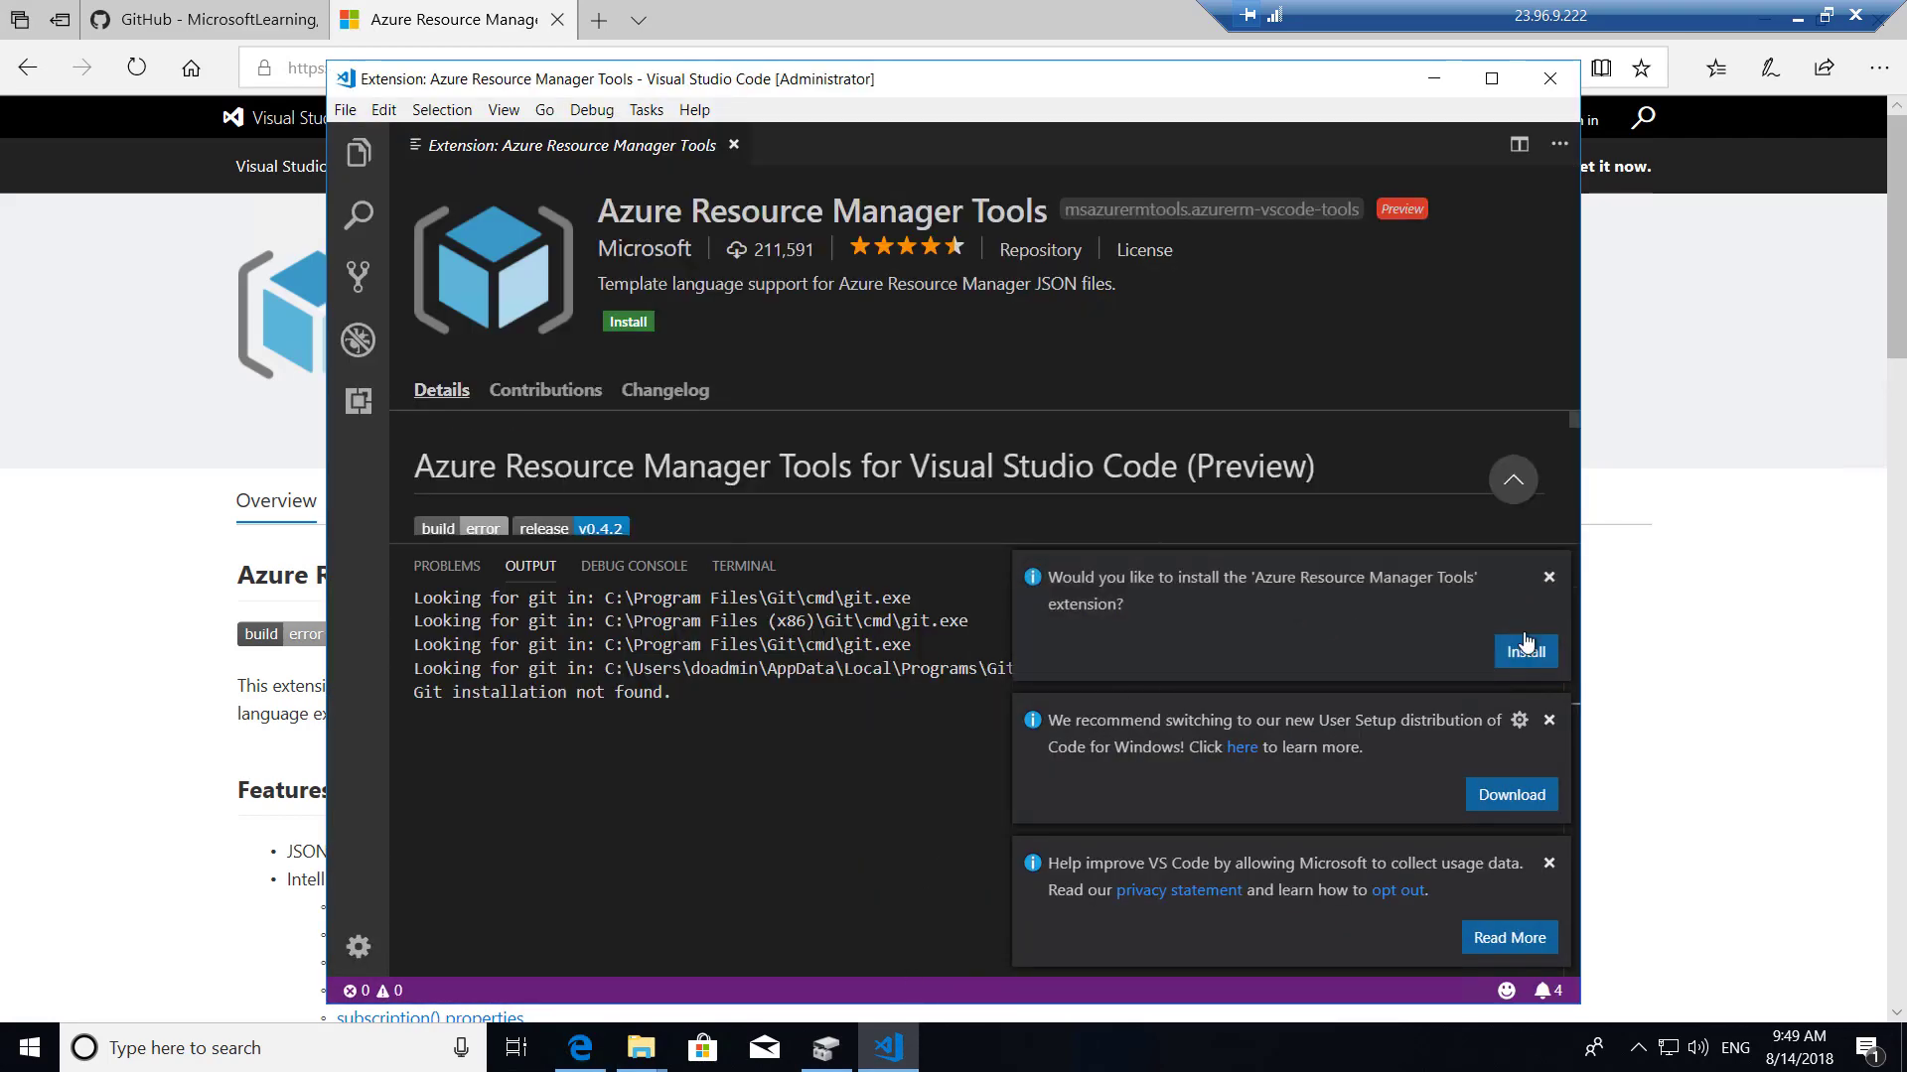
click(1546, 655)
click(1517, 662)
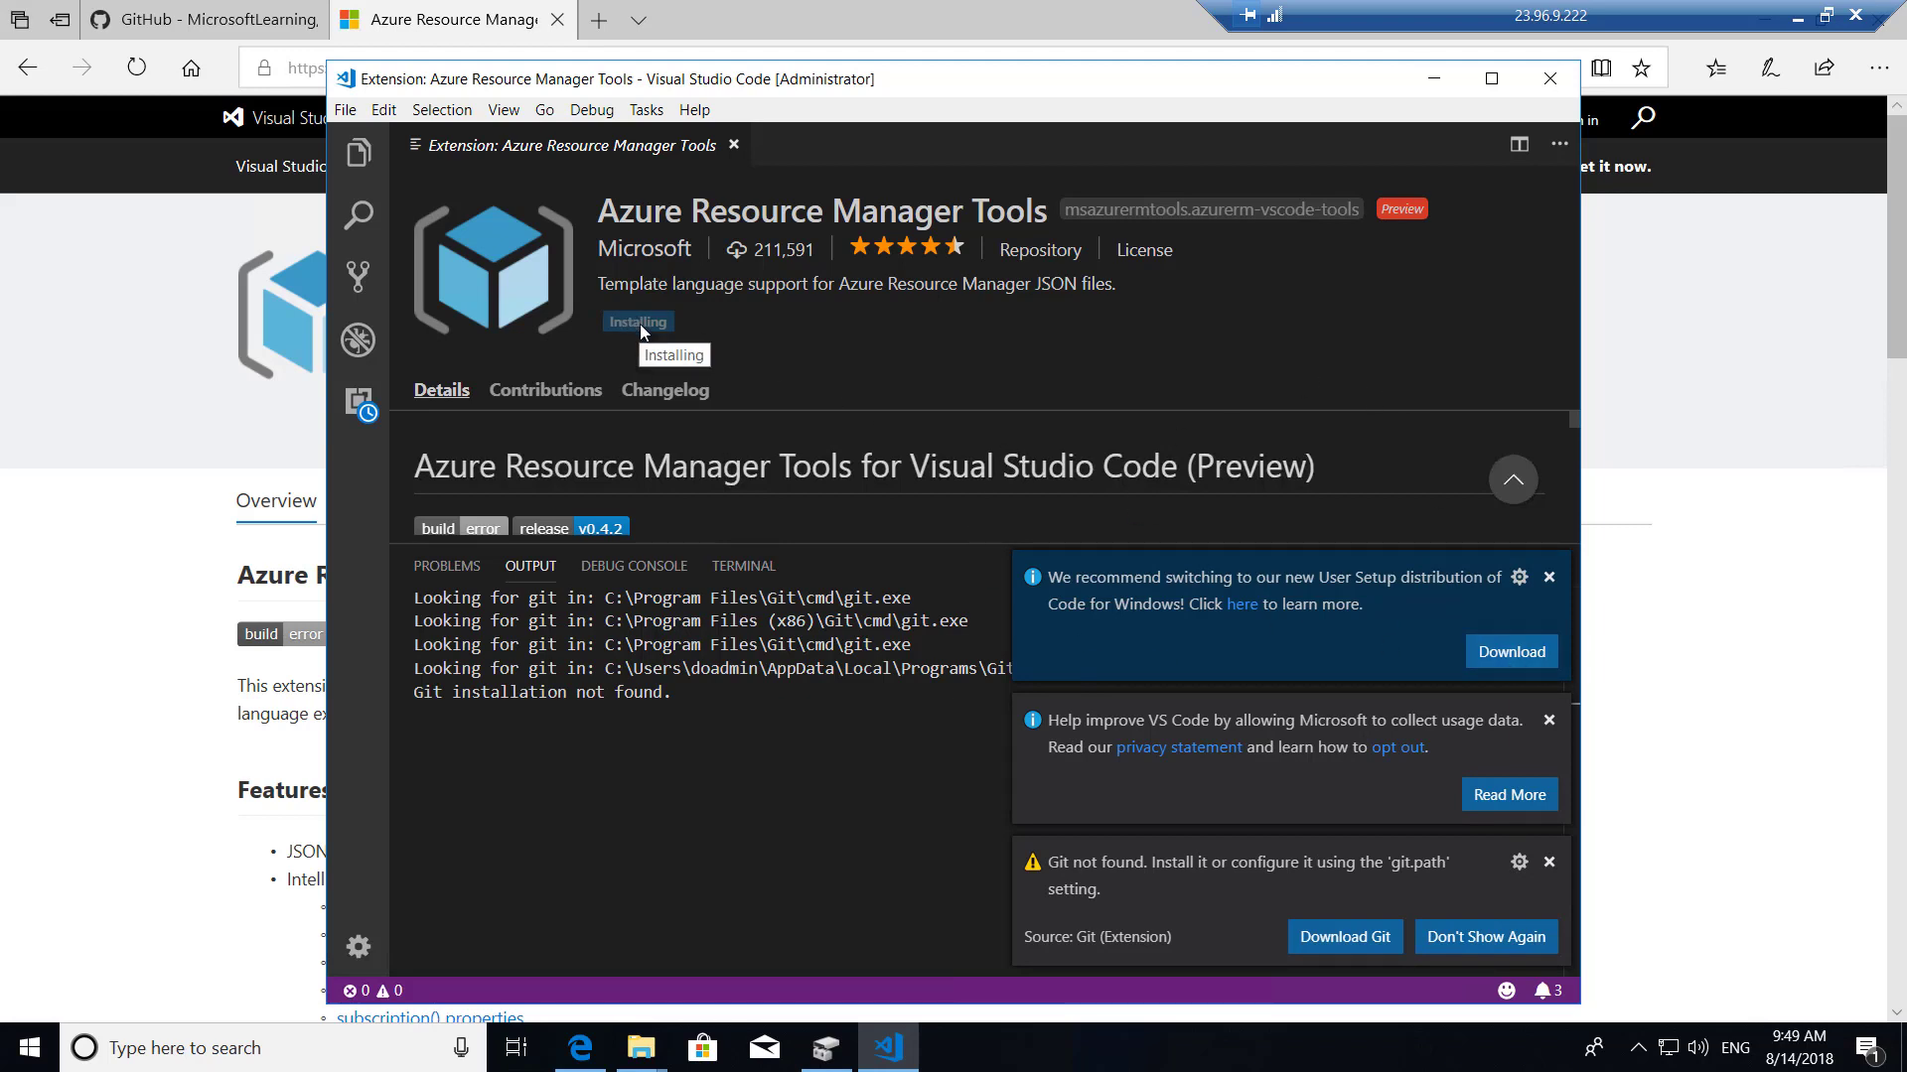
click(440, 15)
Search for 'azure cli visual studio code extension' and open the Azure CLI Tools Marketplace page.
click(444, 71)
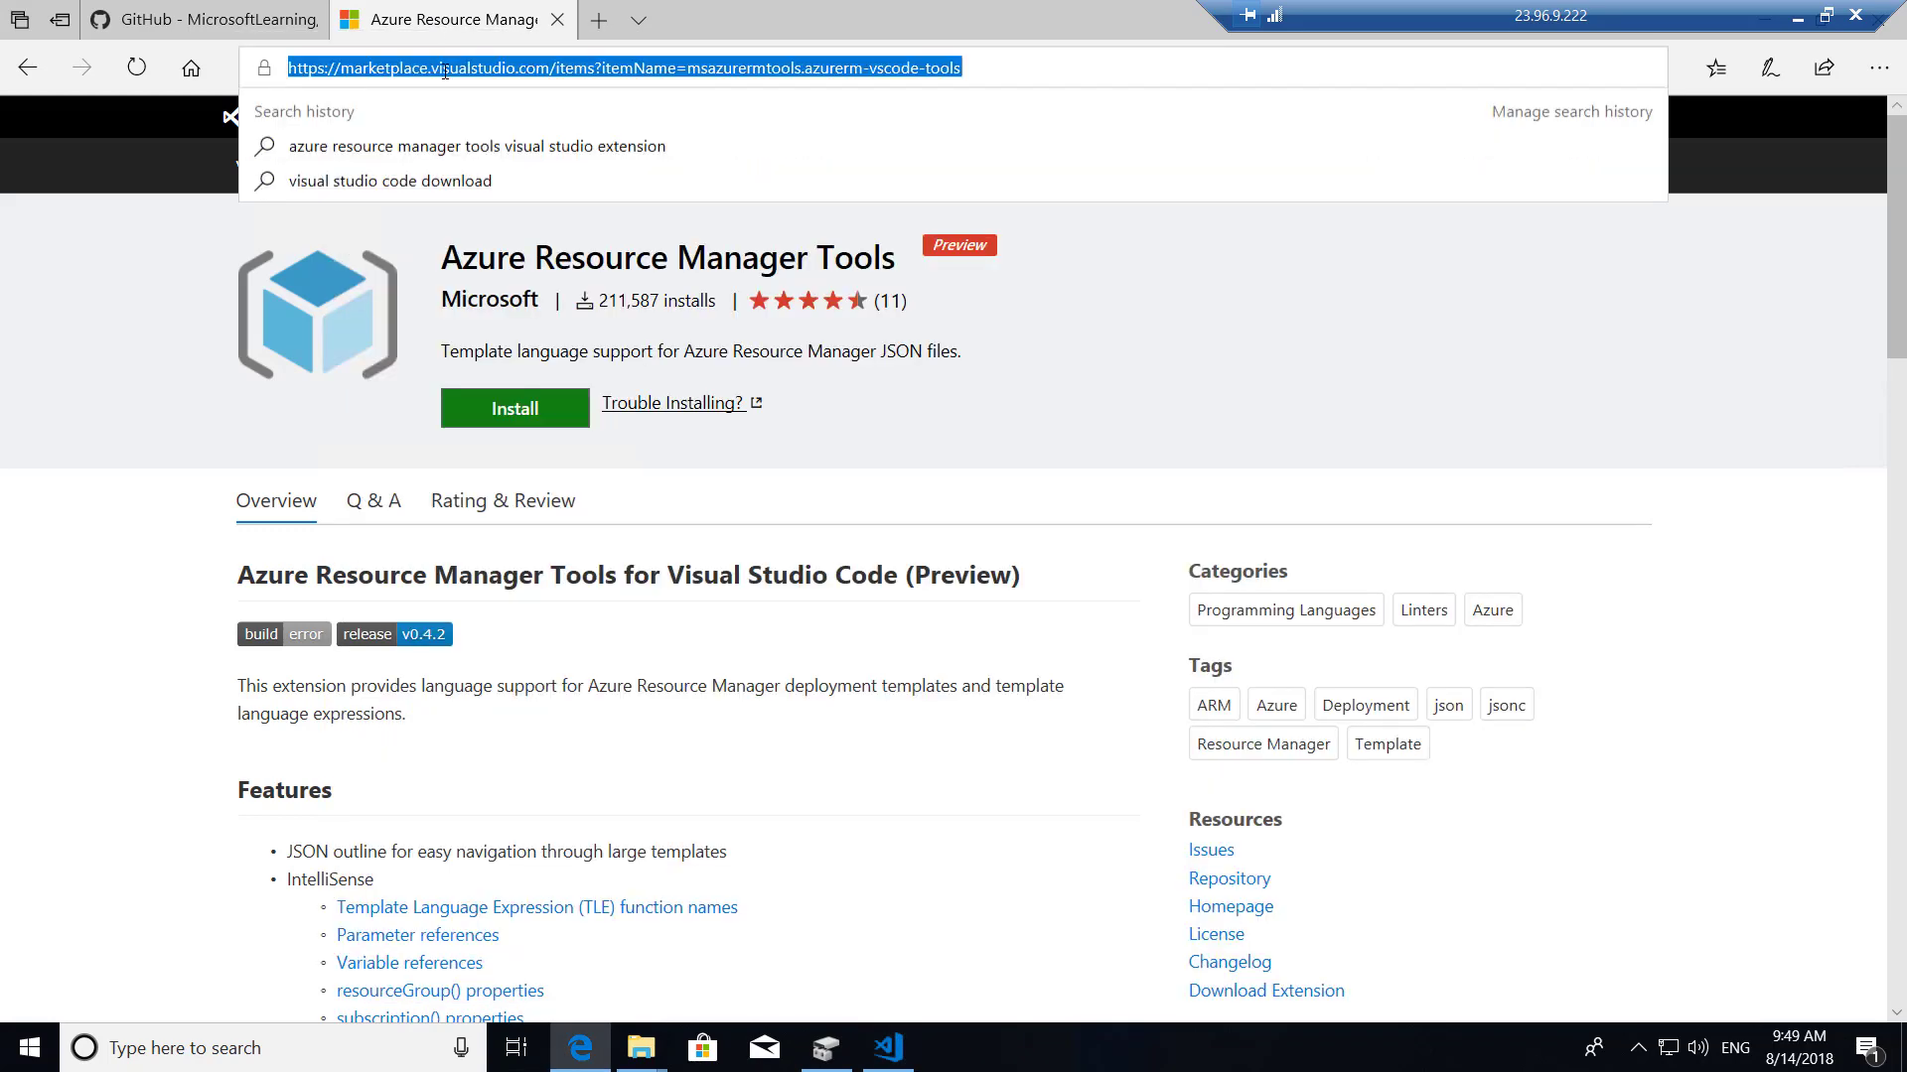
click(1505, 392)
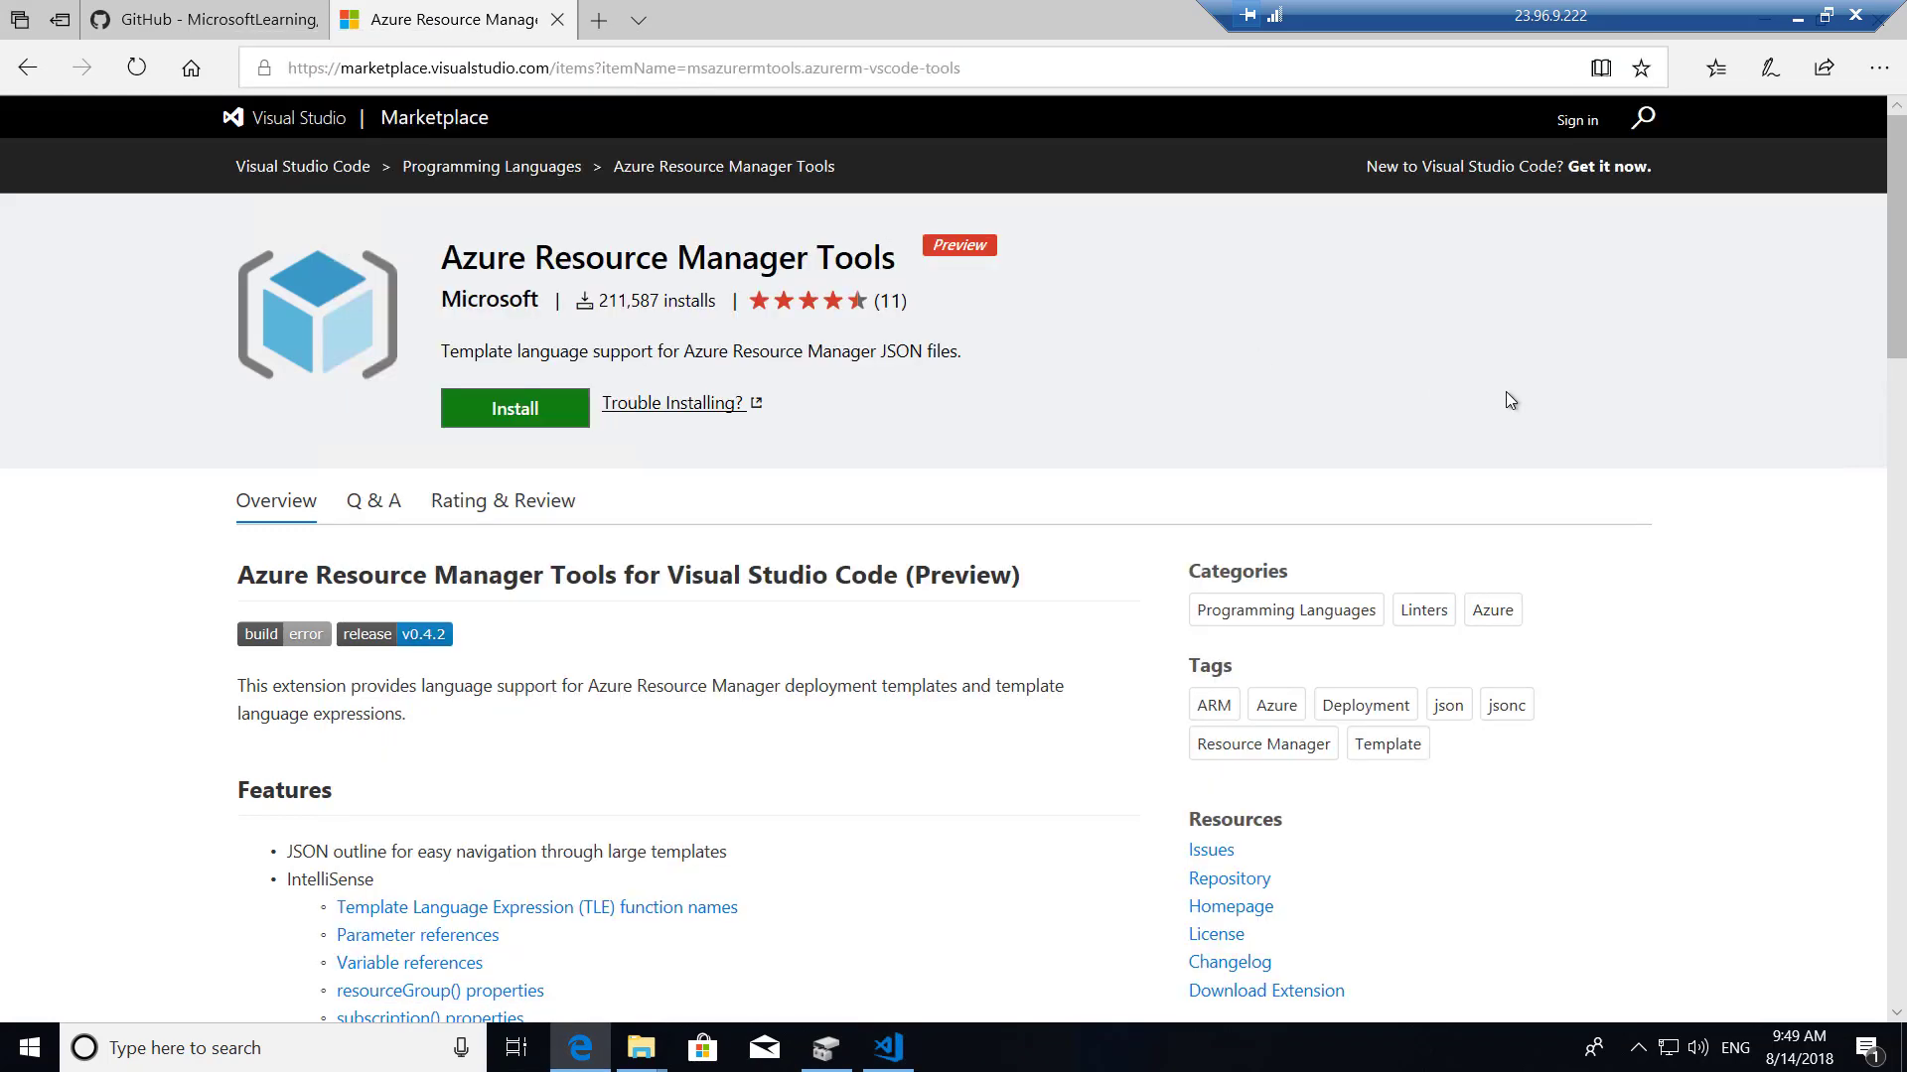
click(484, 72)
text(azure)
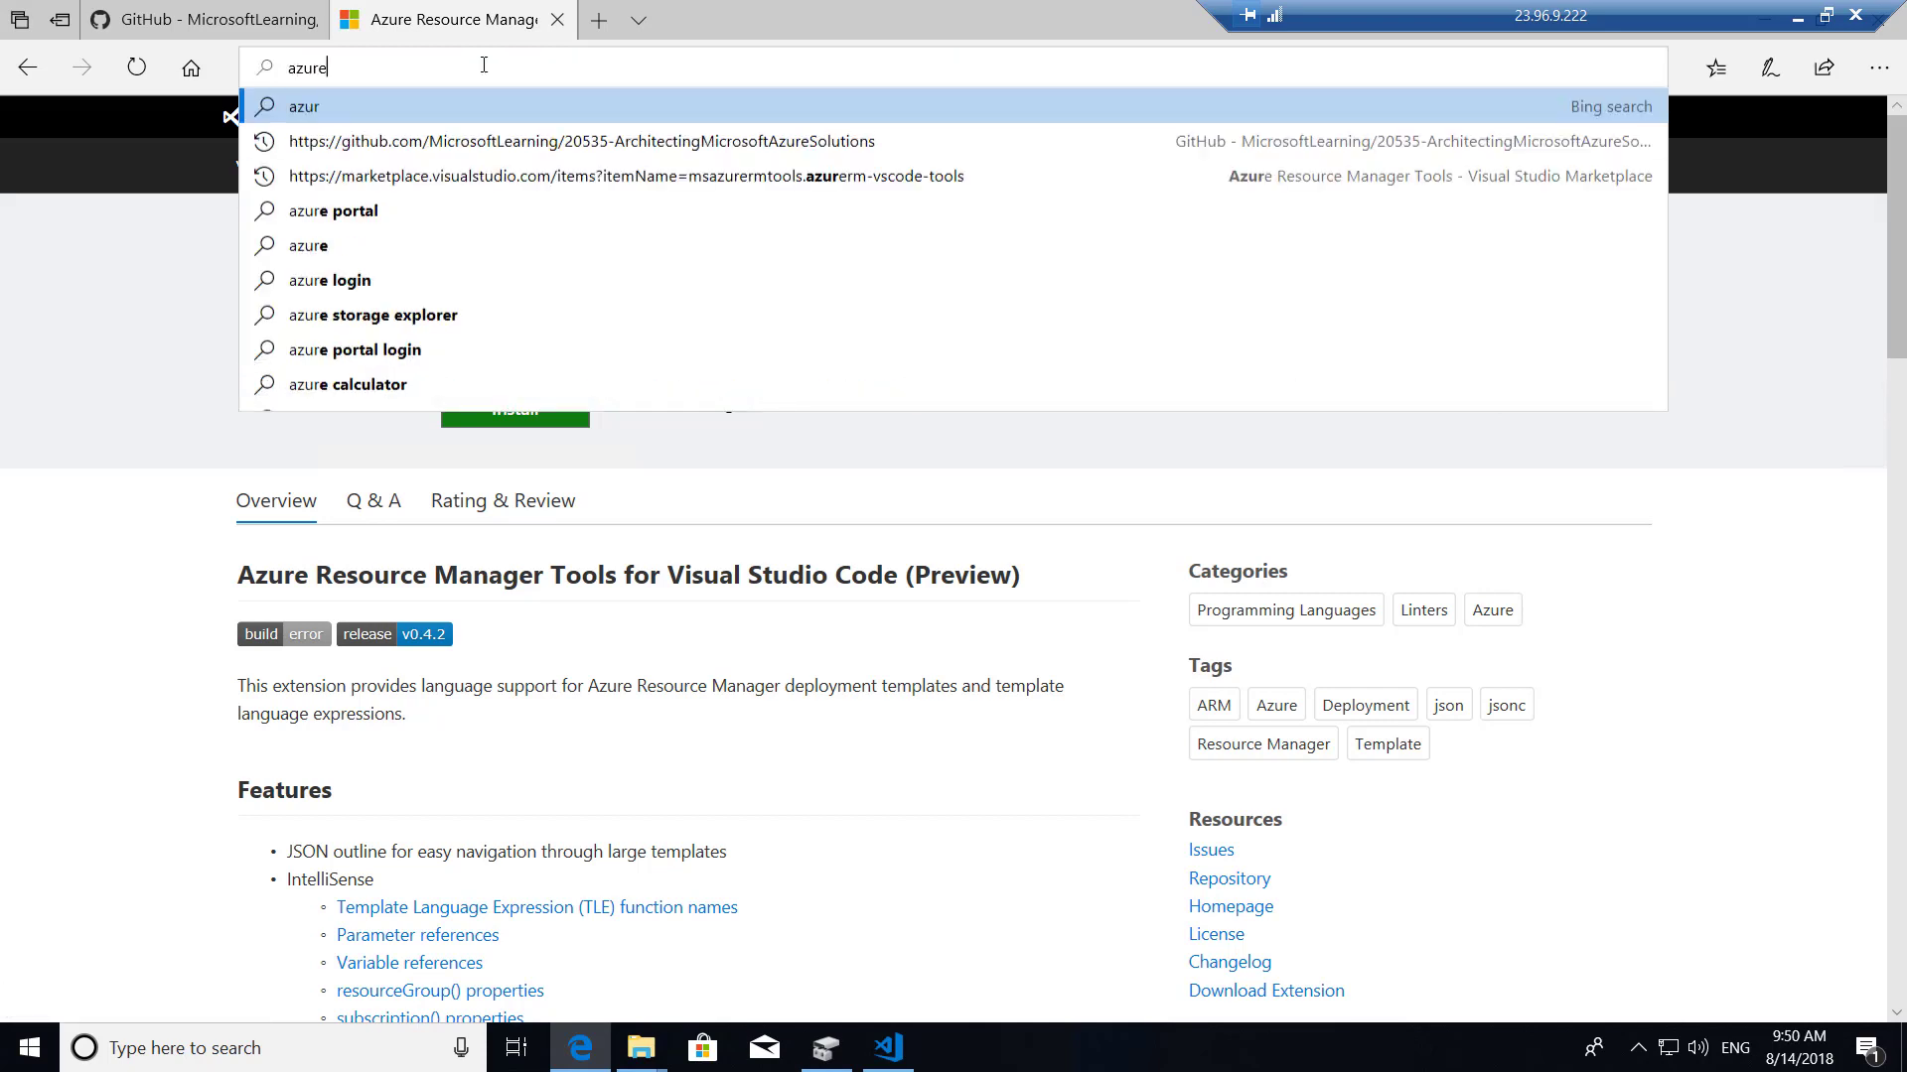
text( cli v)
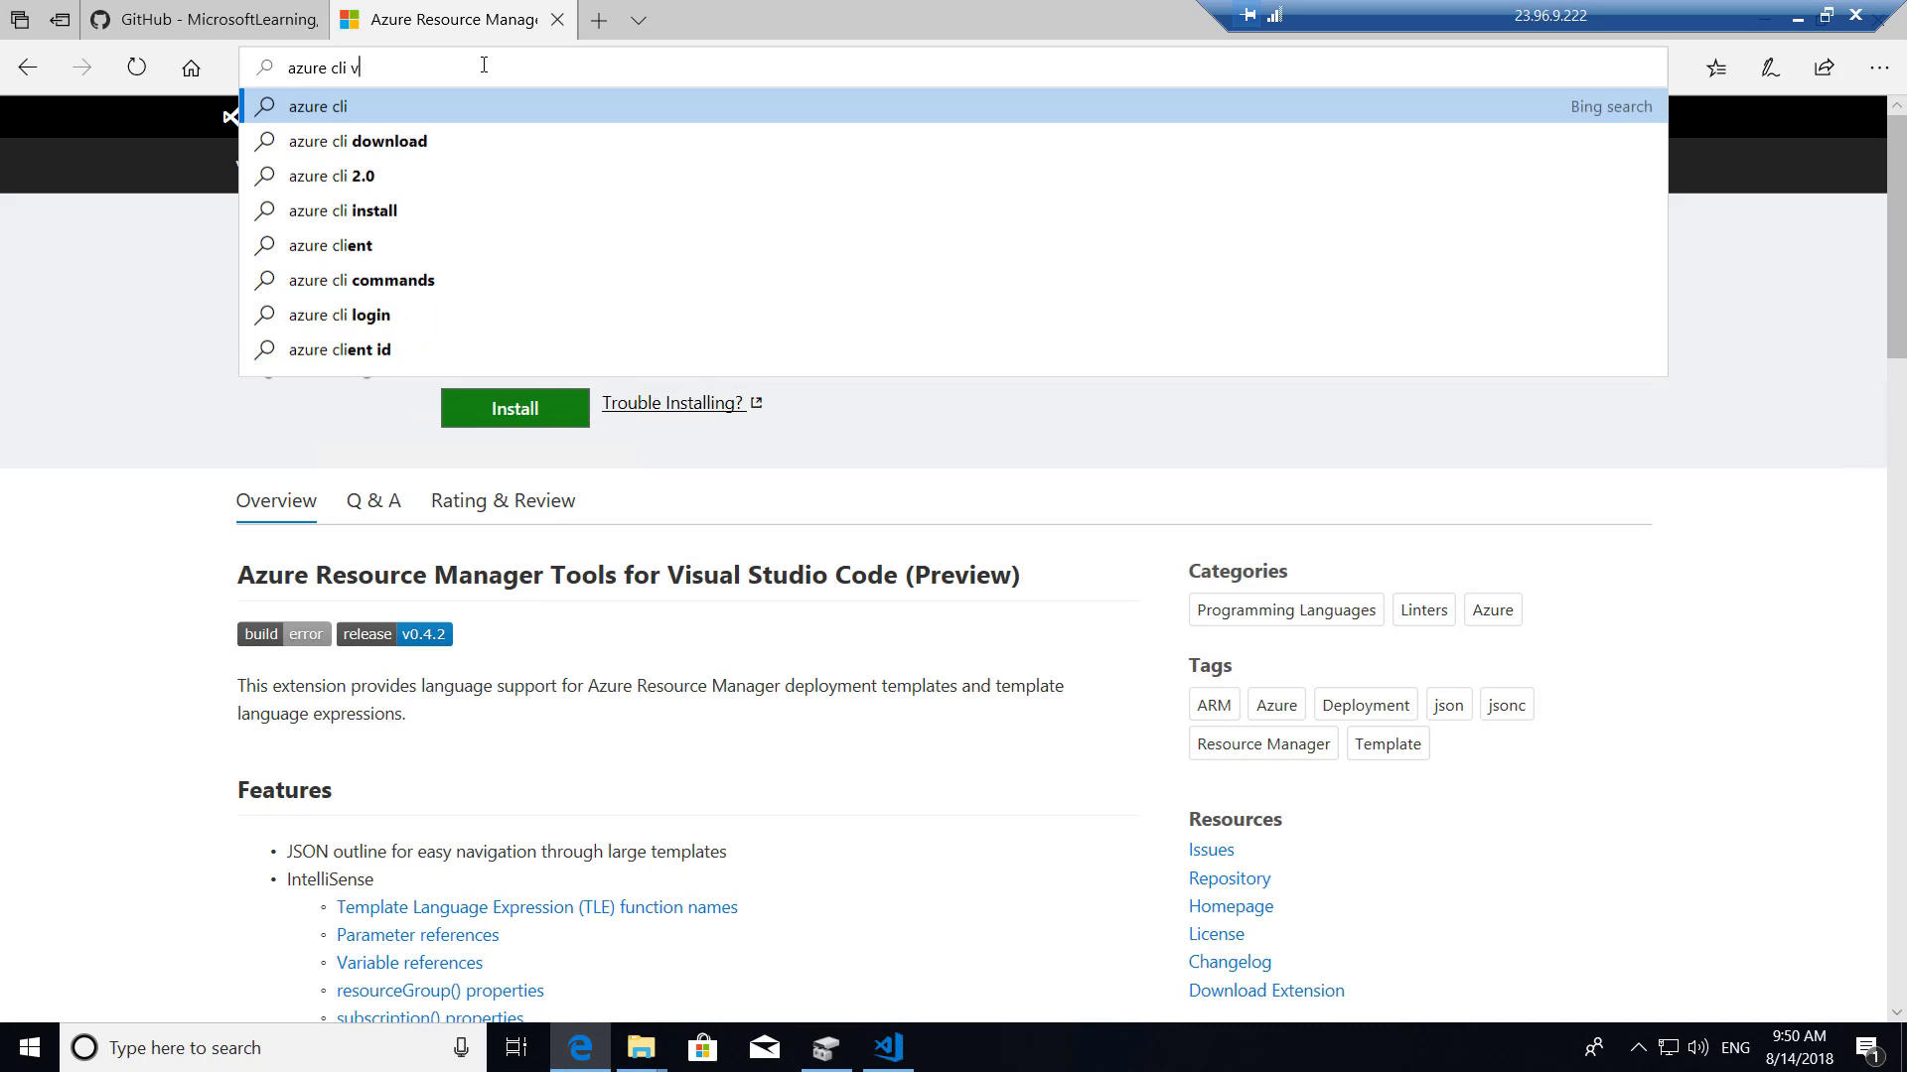
text(isu)
key(Down)
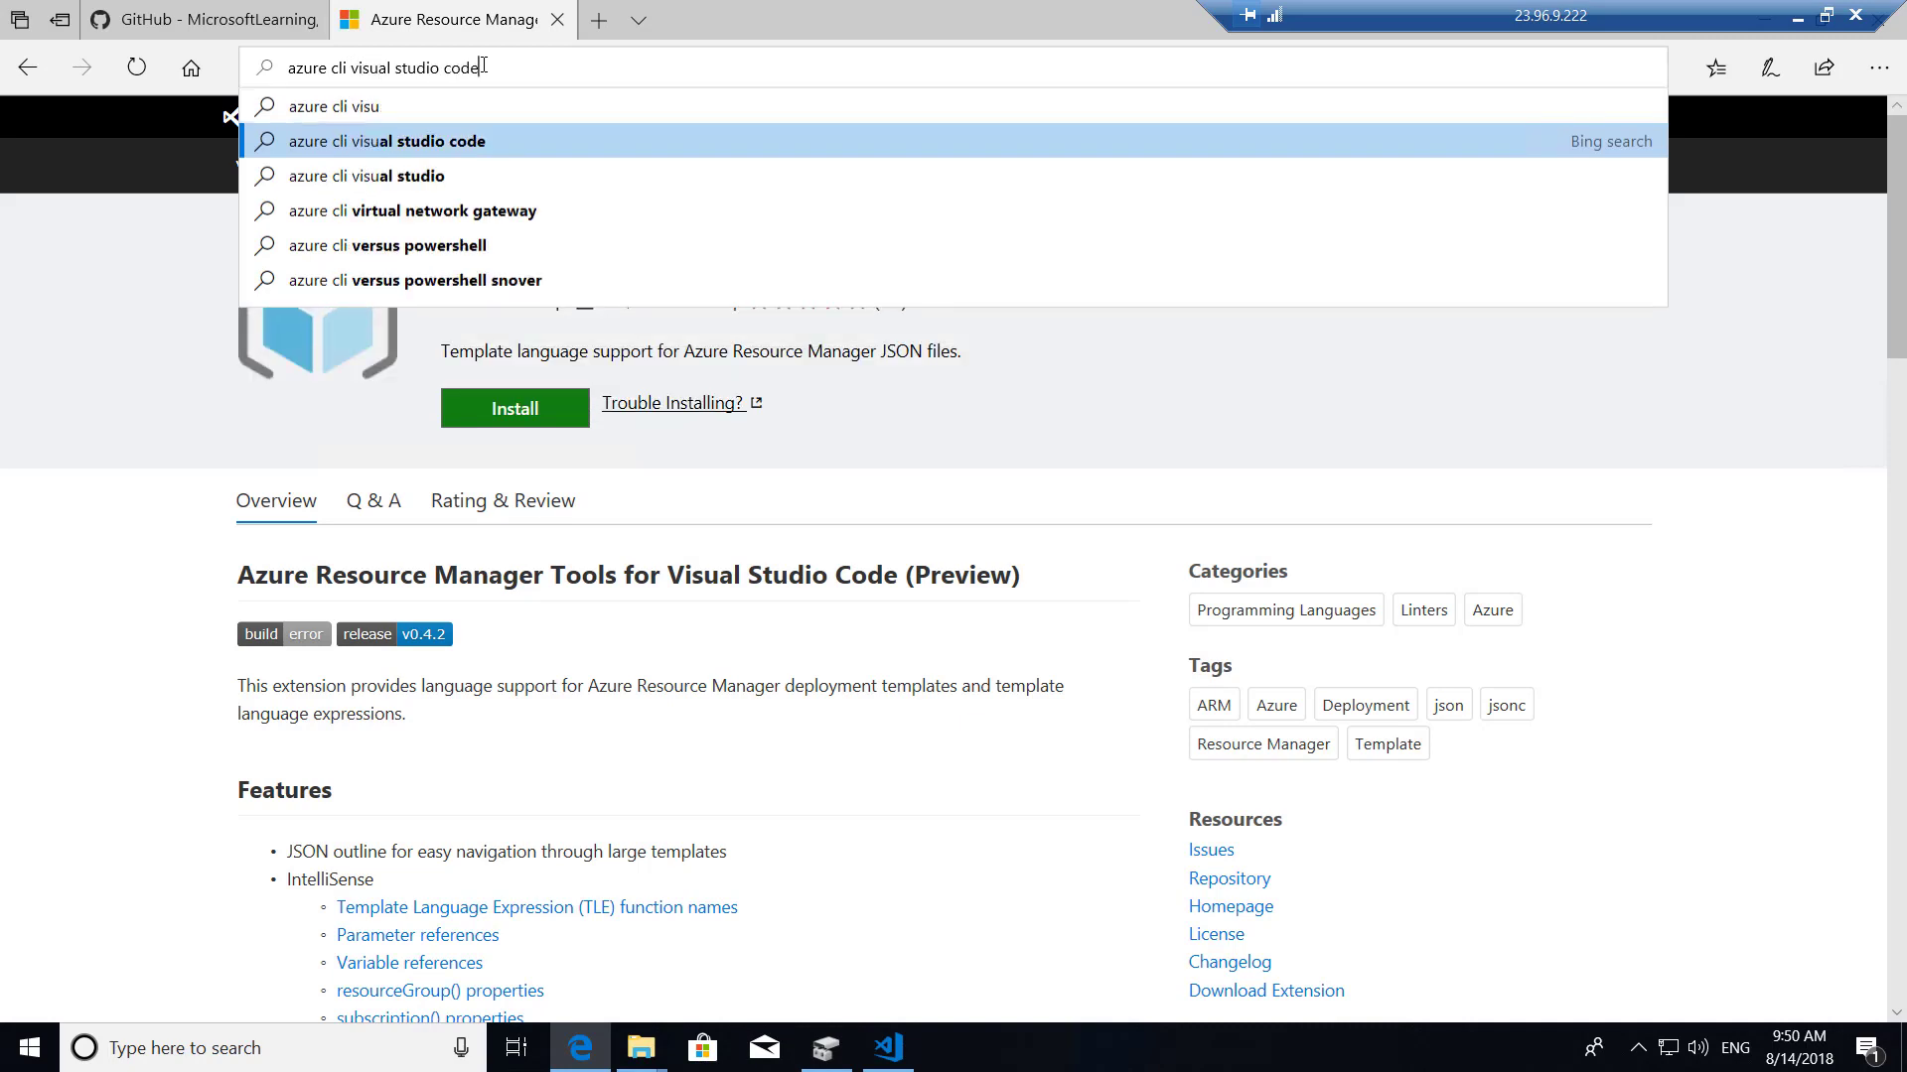
key(BackSpace)
key(BackSpace)
text(de extensio)
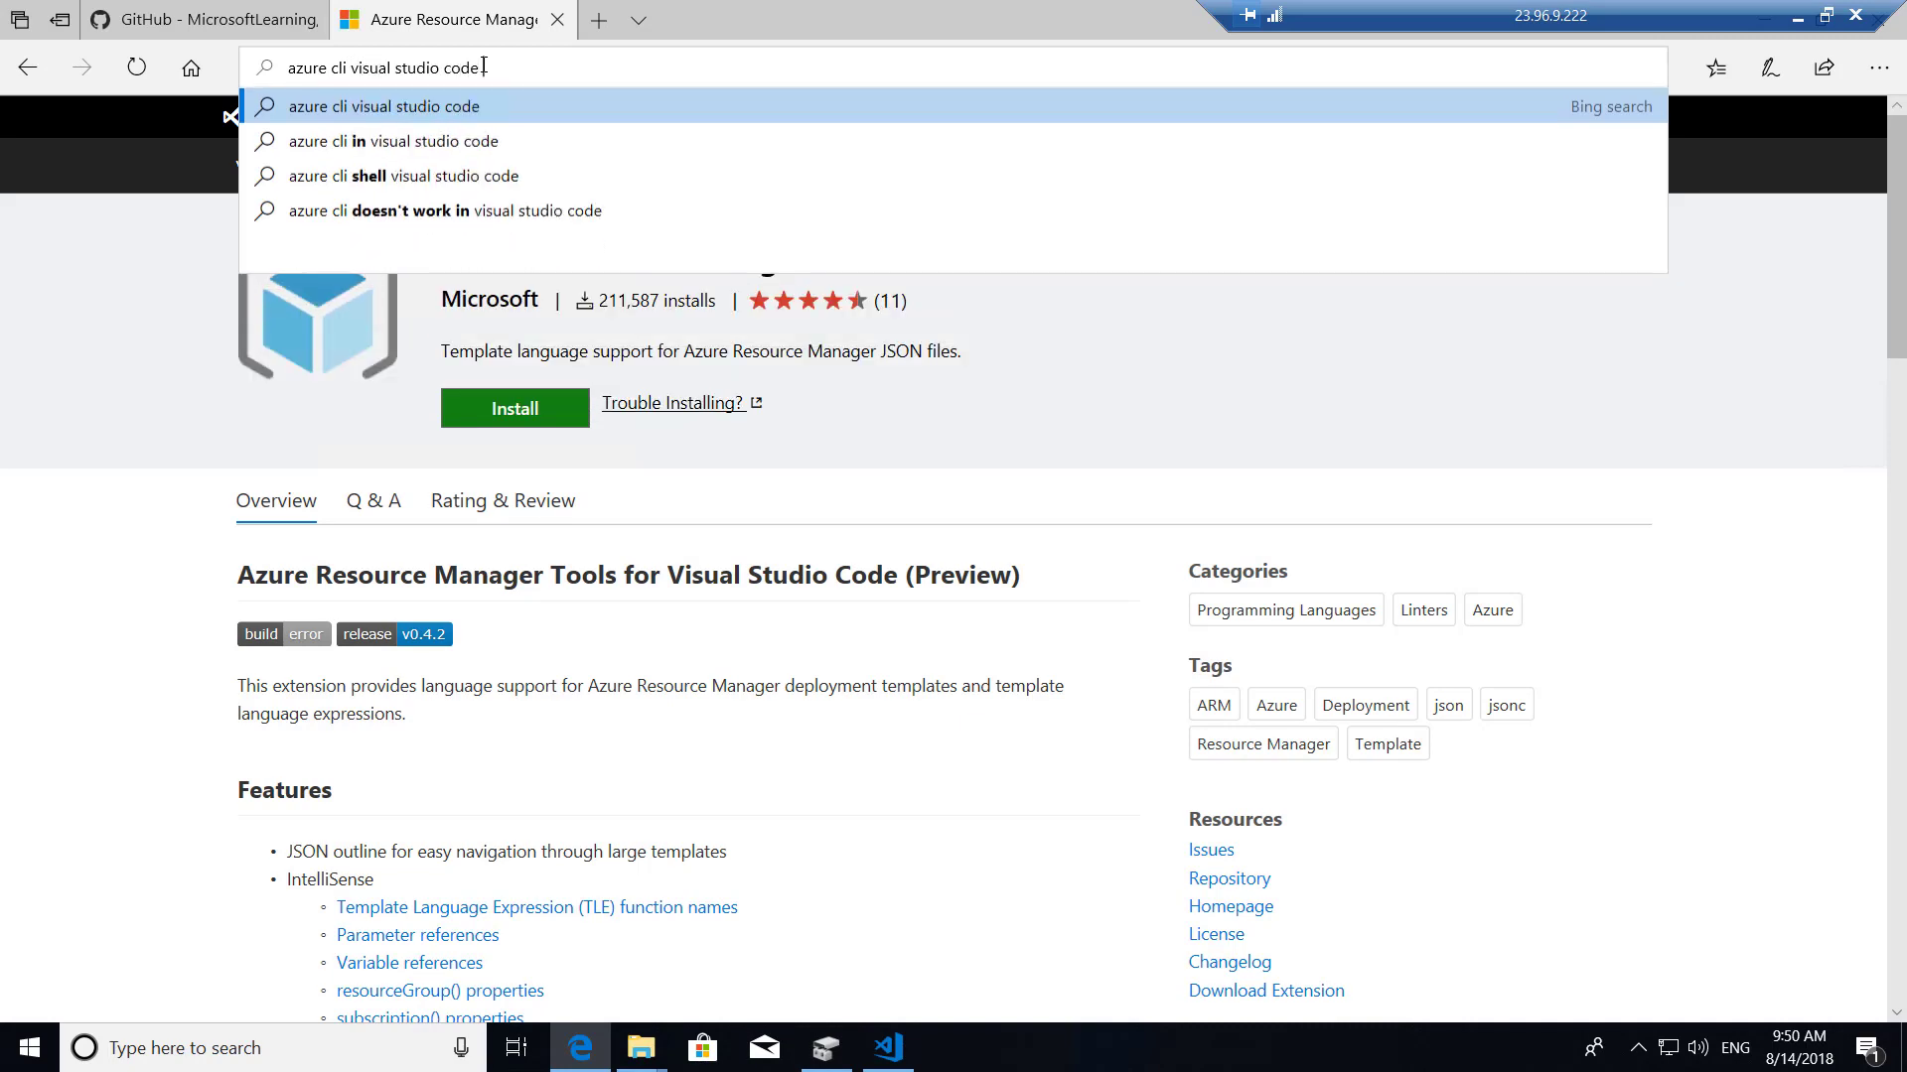
text(n)
key(Return)
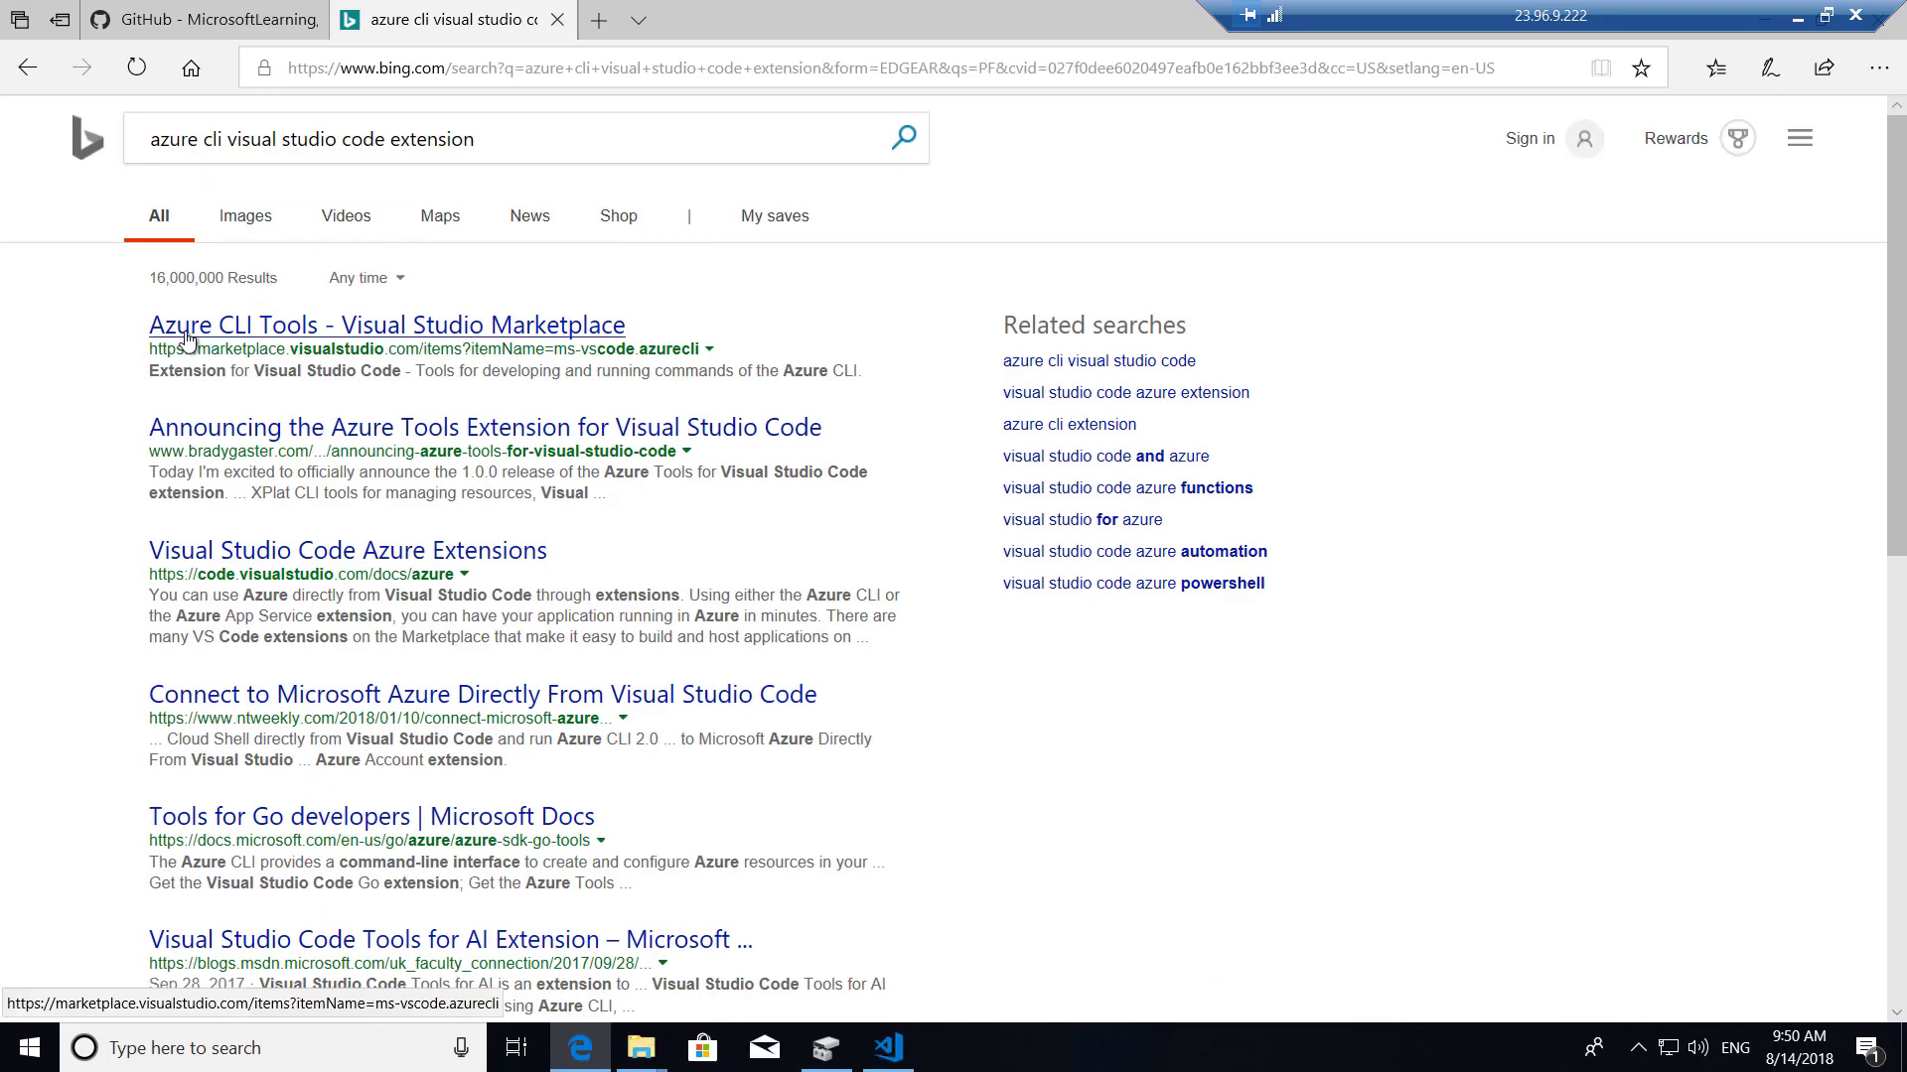
click(284, 338)
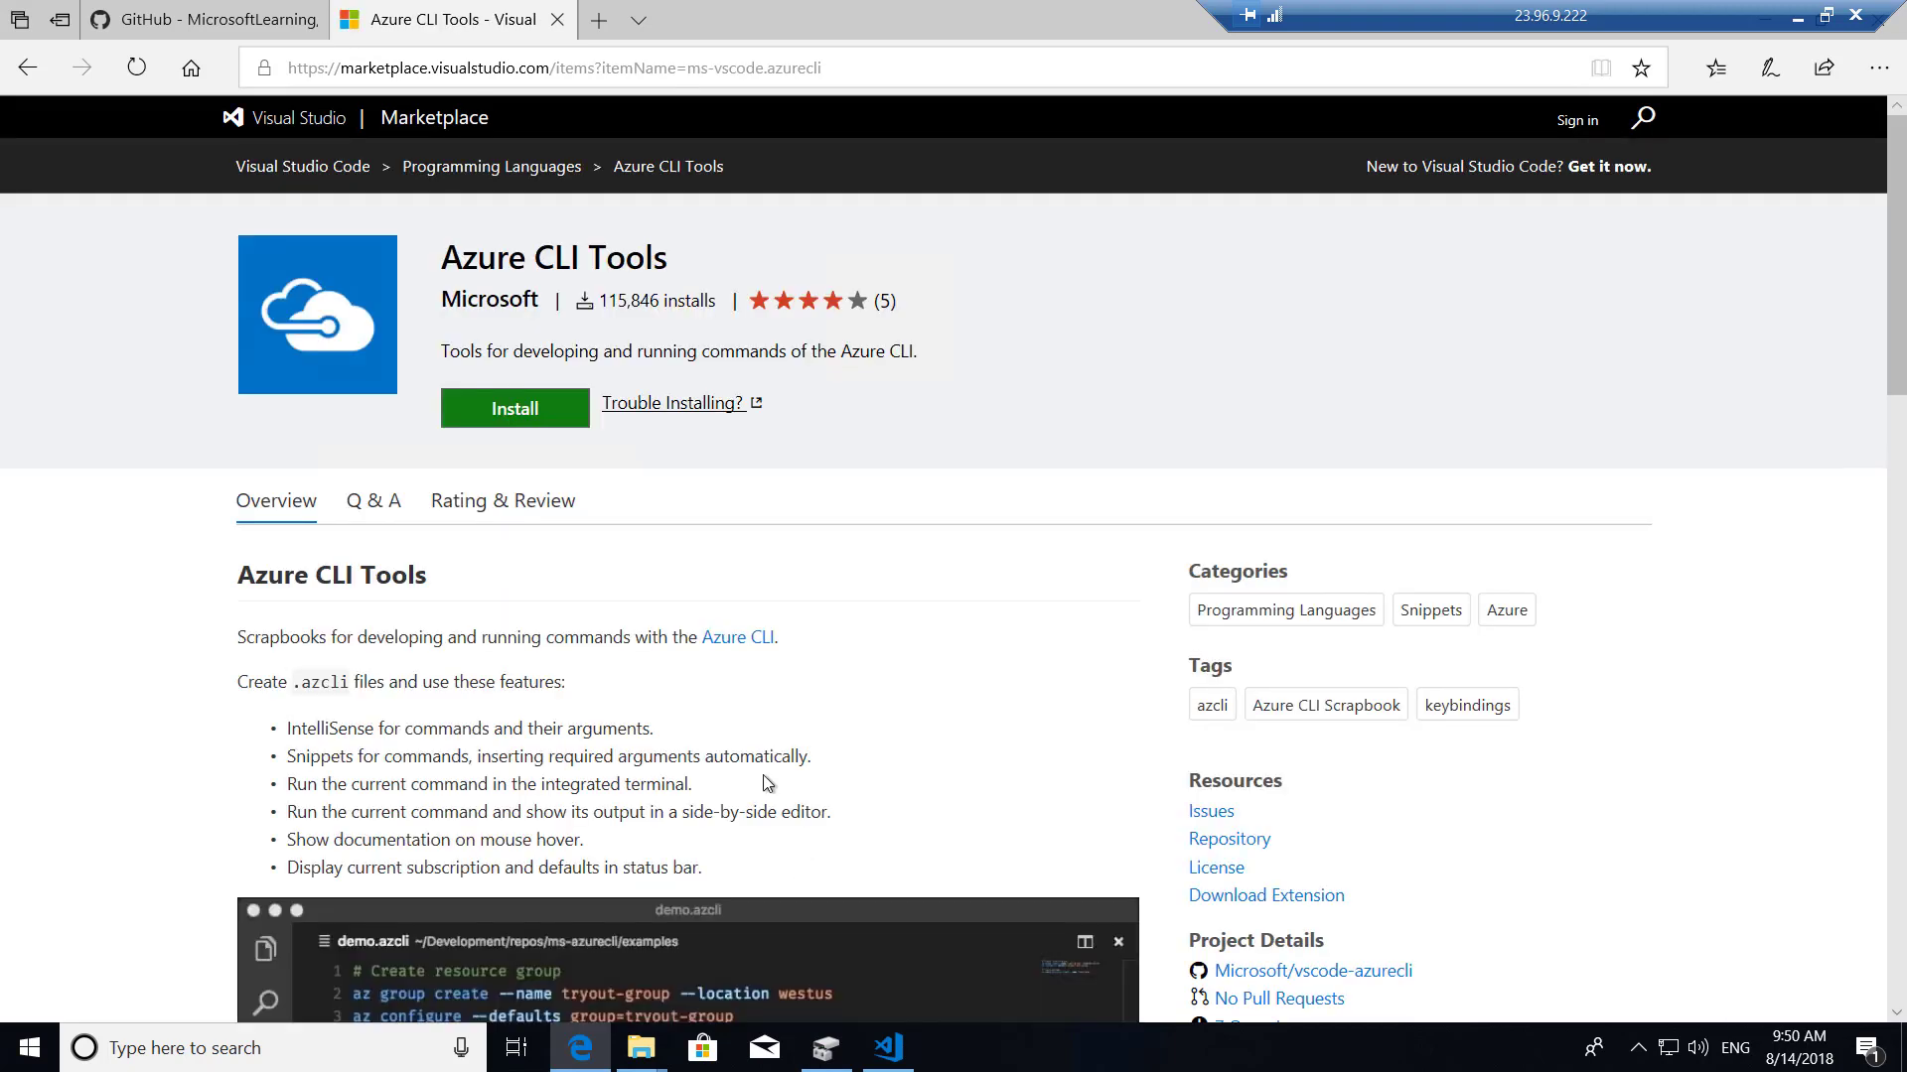
Start installing Azure CLI Tools and reload VS Code to activate Resource Manager Tools.
click(500, 412)
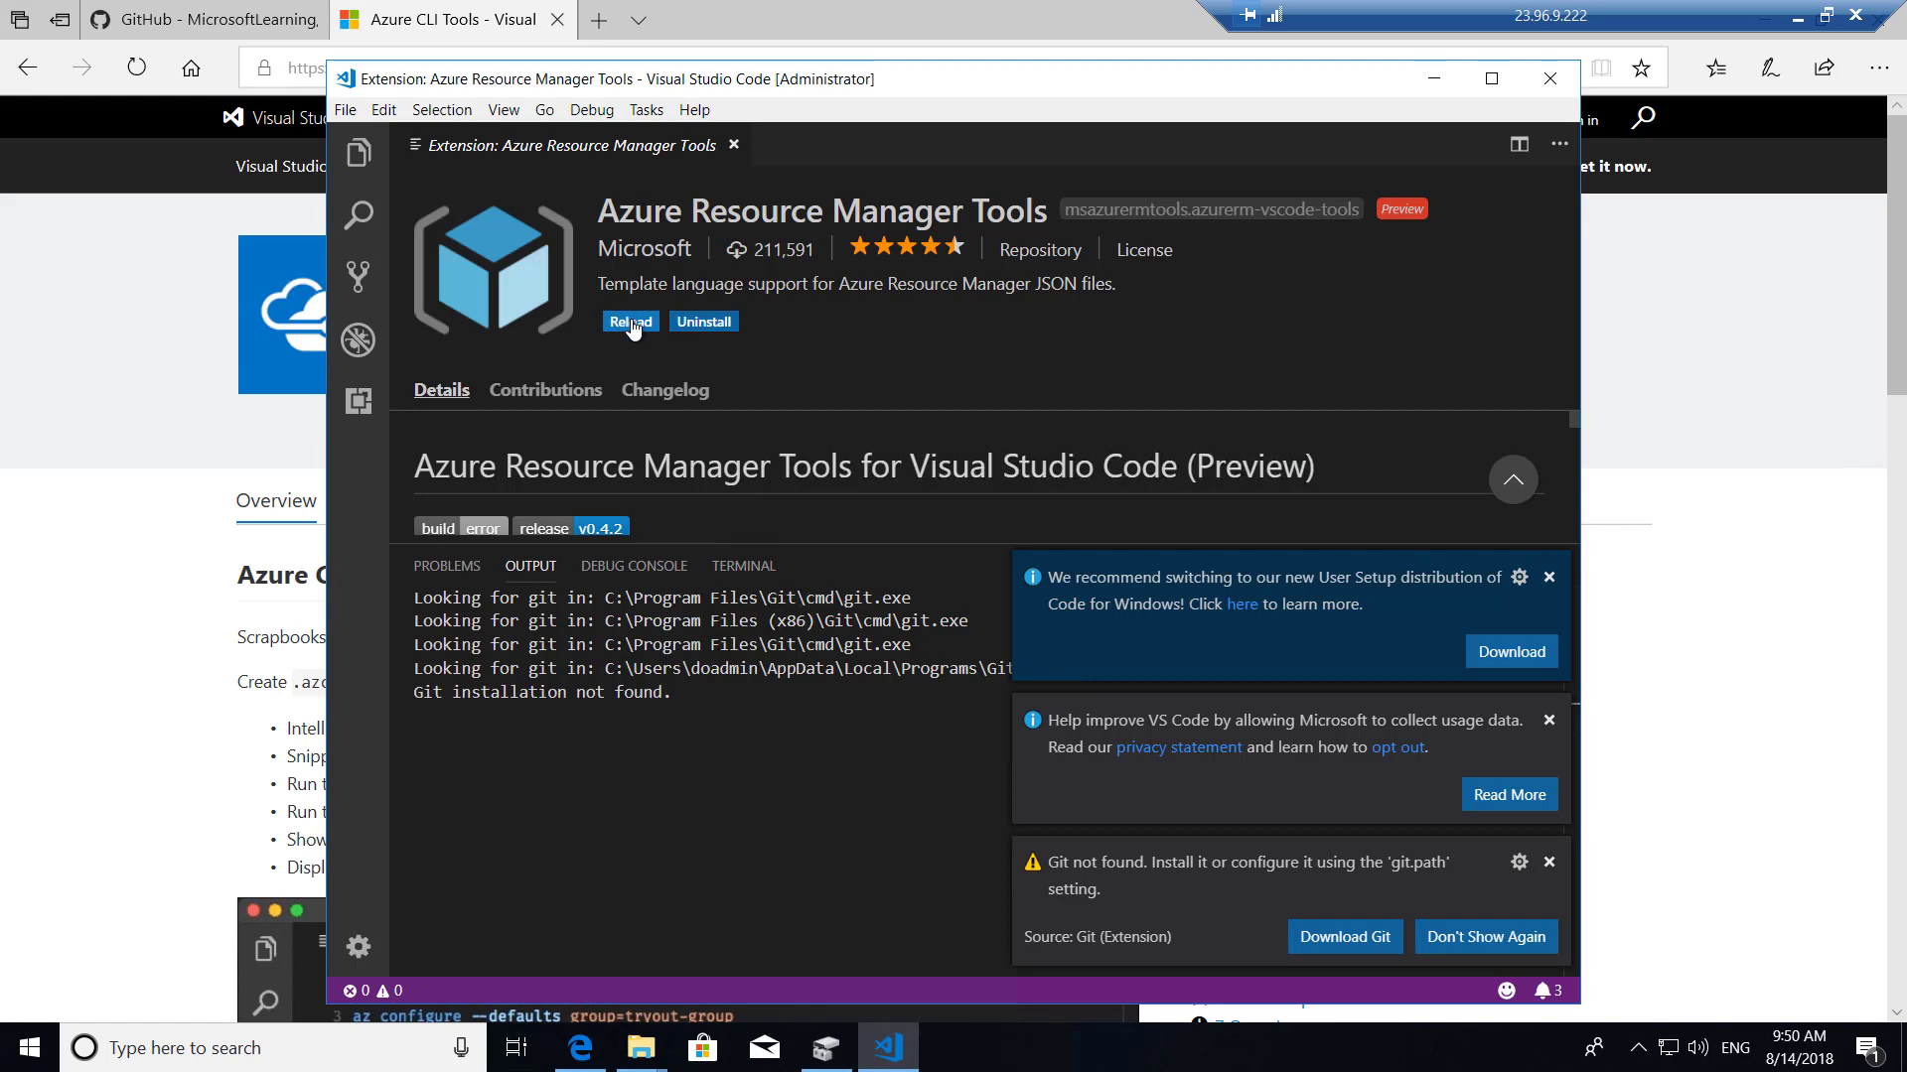
click(632, 323)
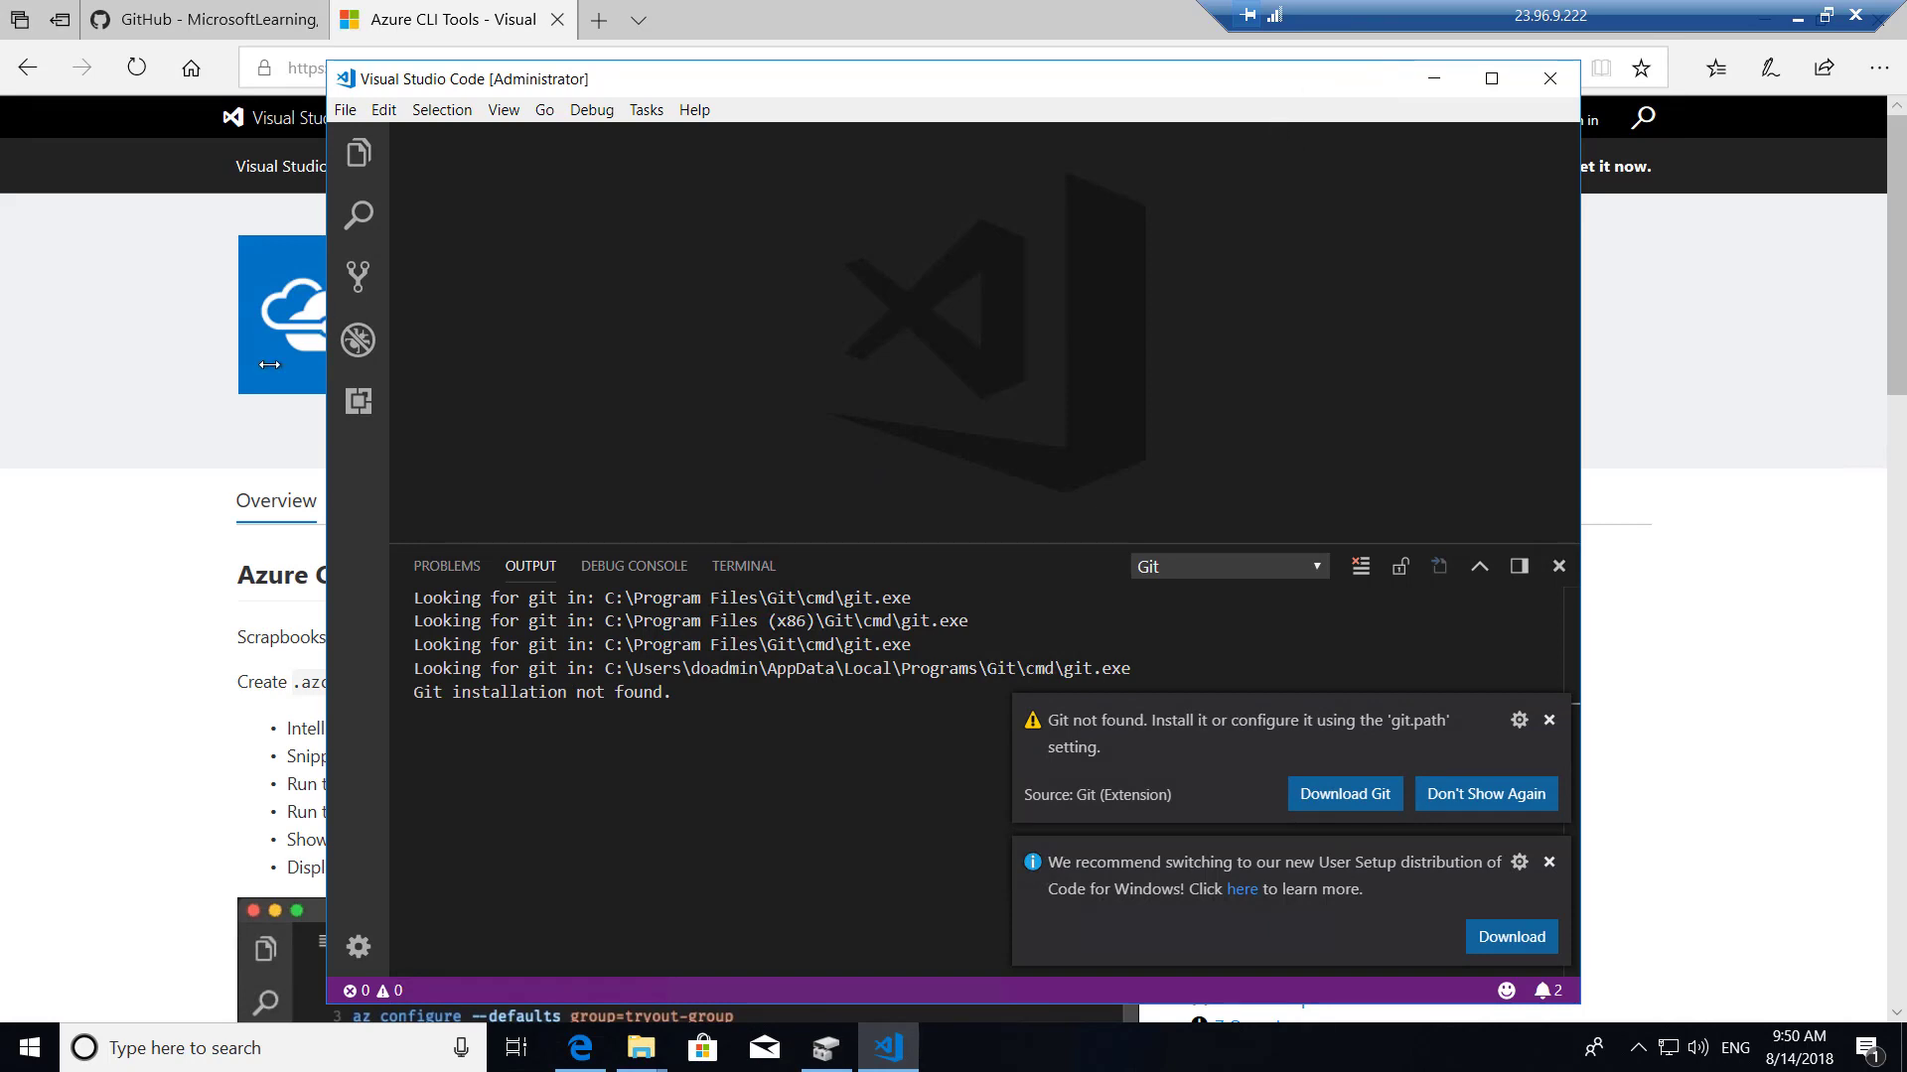
click(134, 429)
Confirm the Azure CLI Tools install in VS Code, reload it, and minimize the remote session.
click(529, 409)
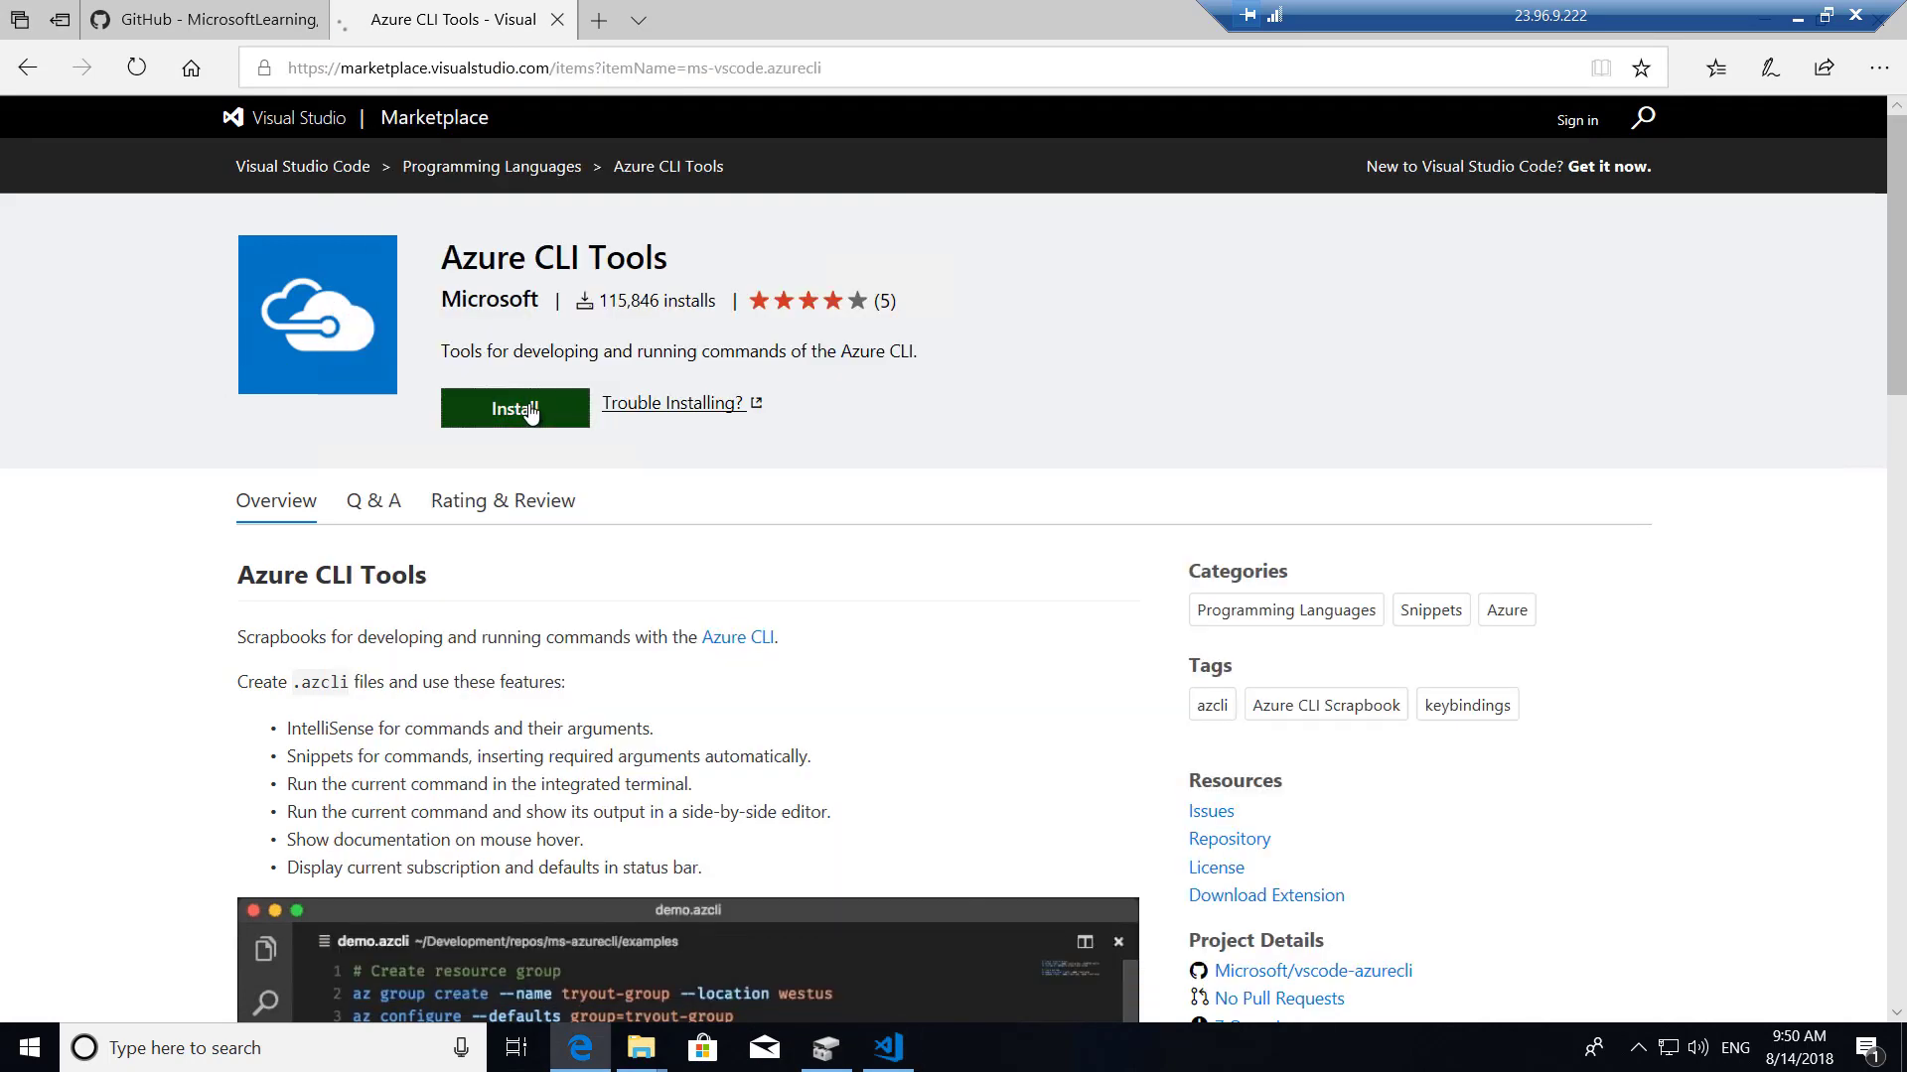
click(1144, 561)
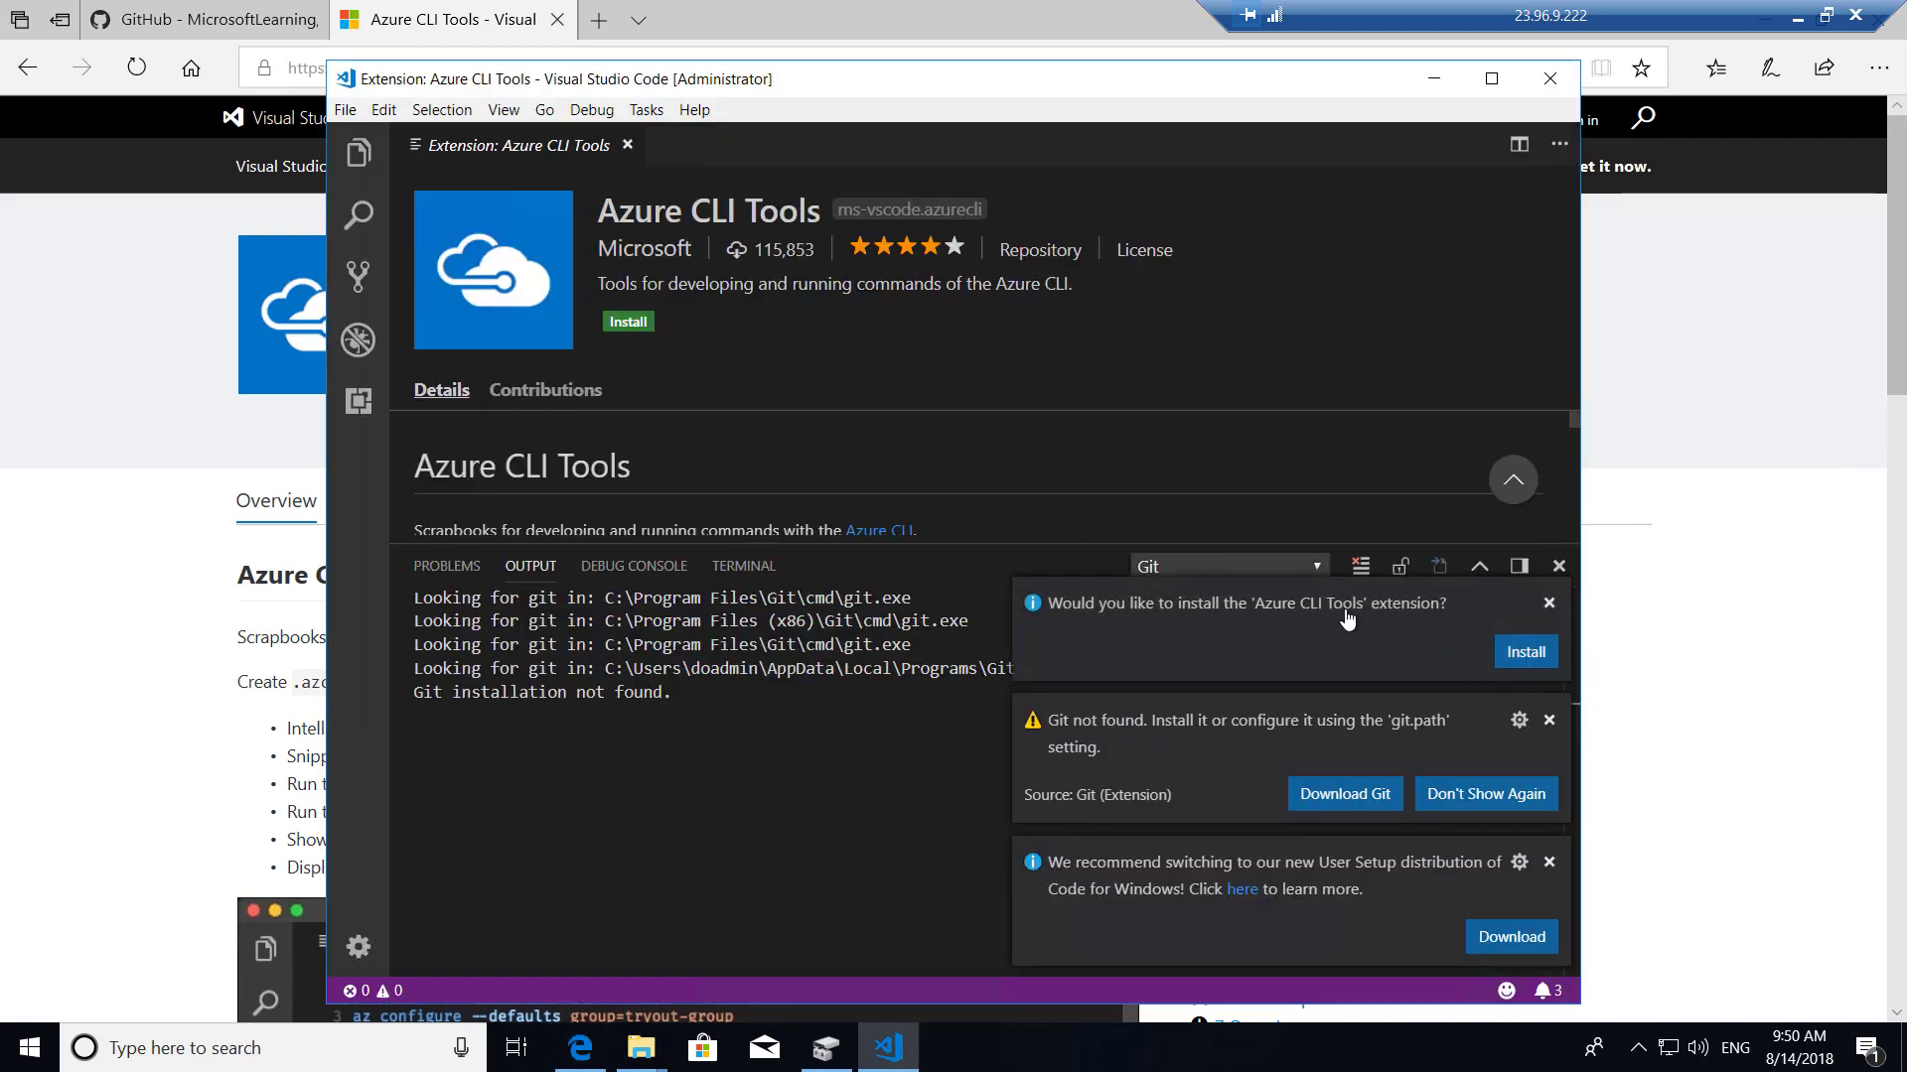
click(1522, 655)
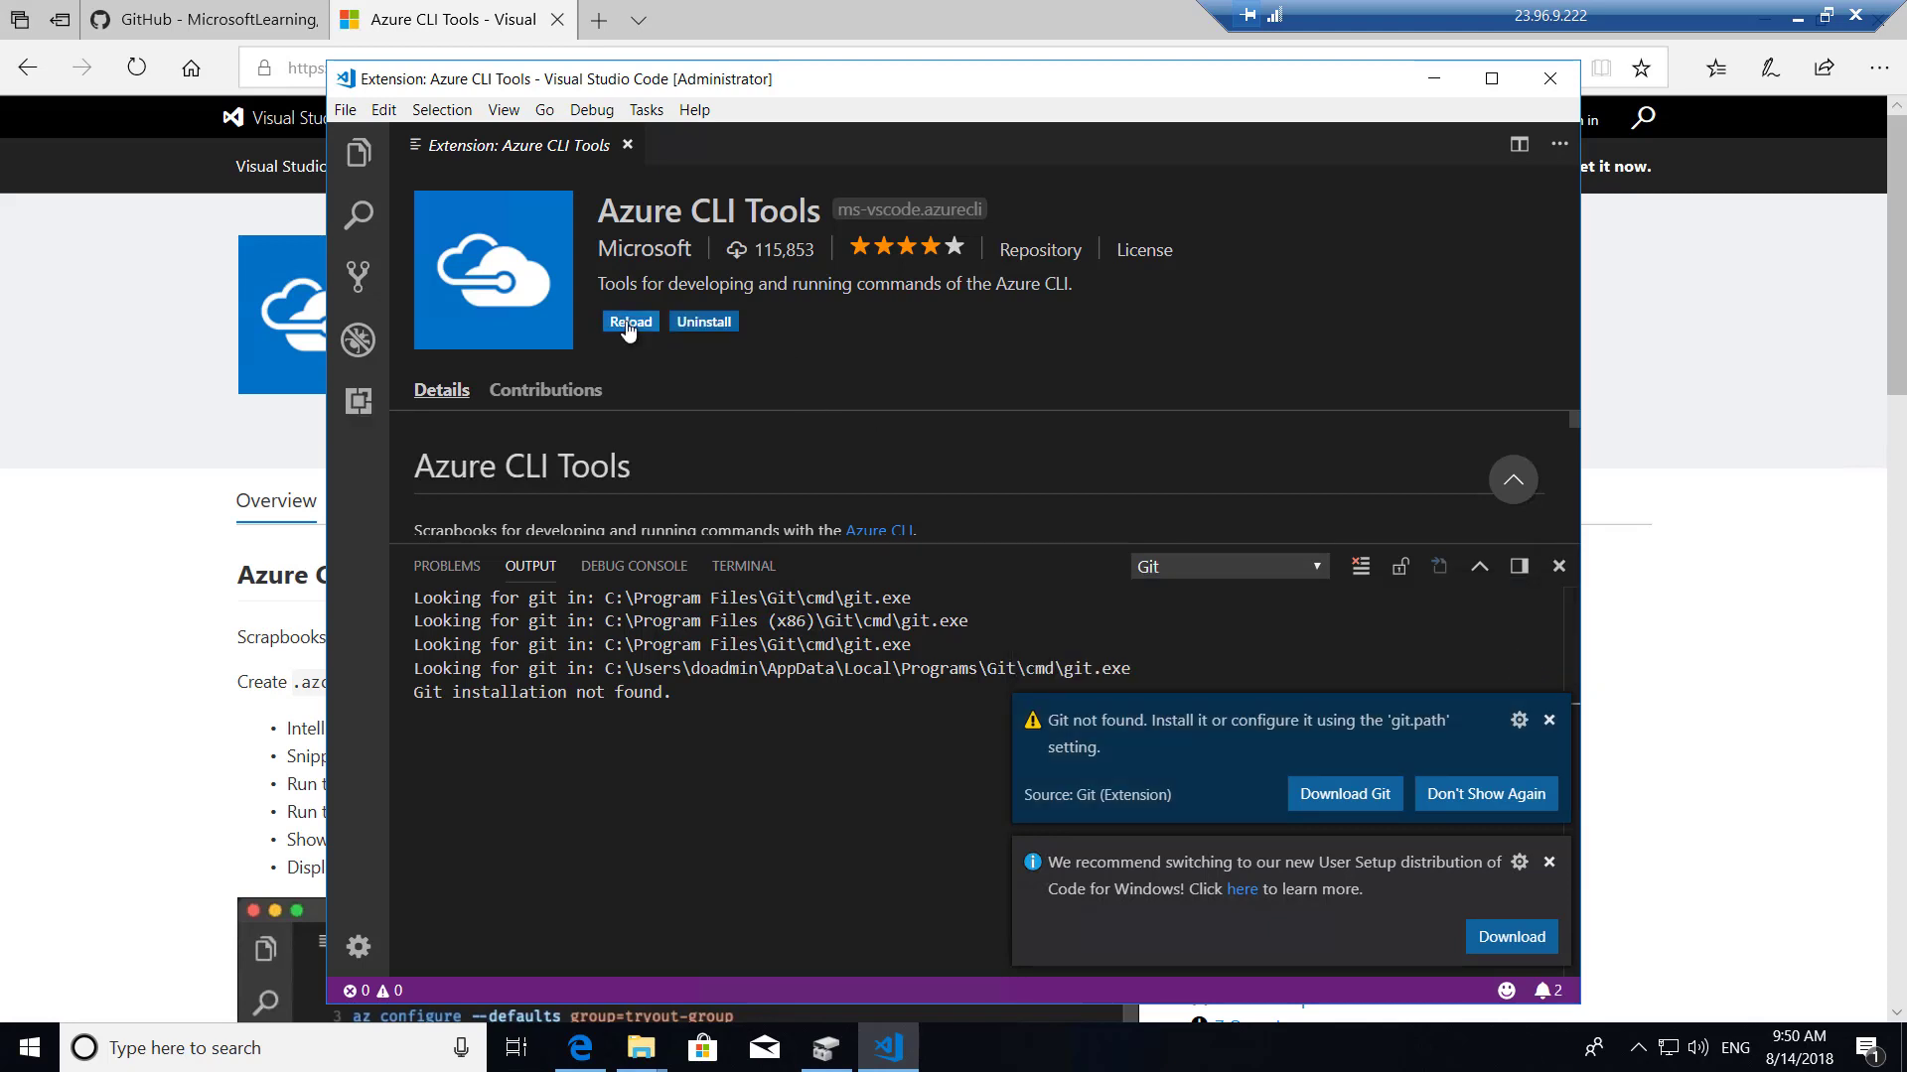
click(628, 322)
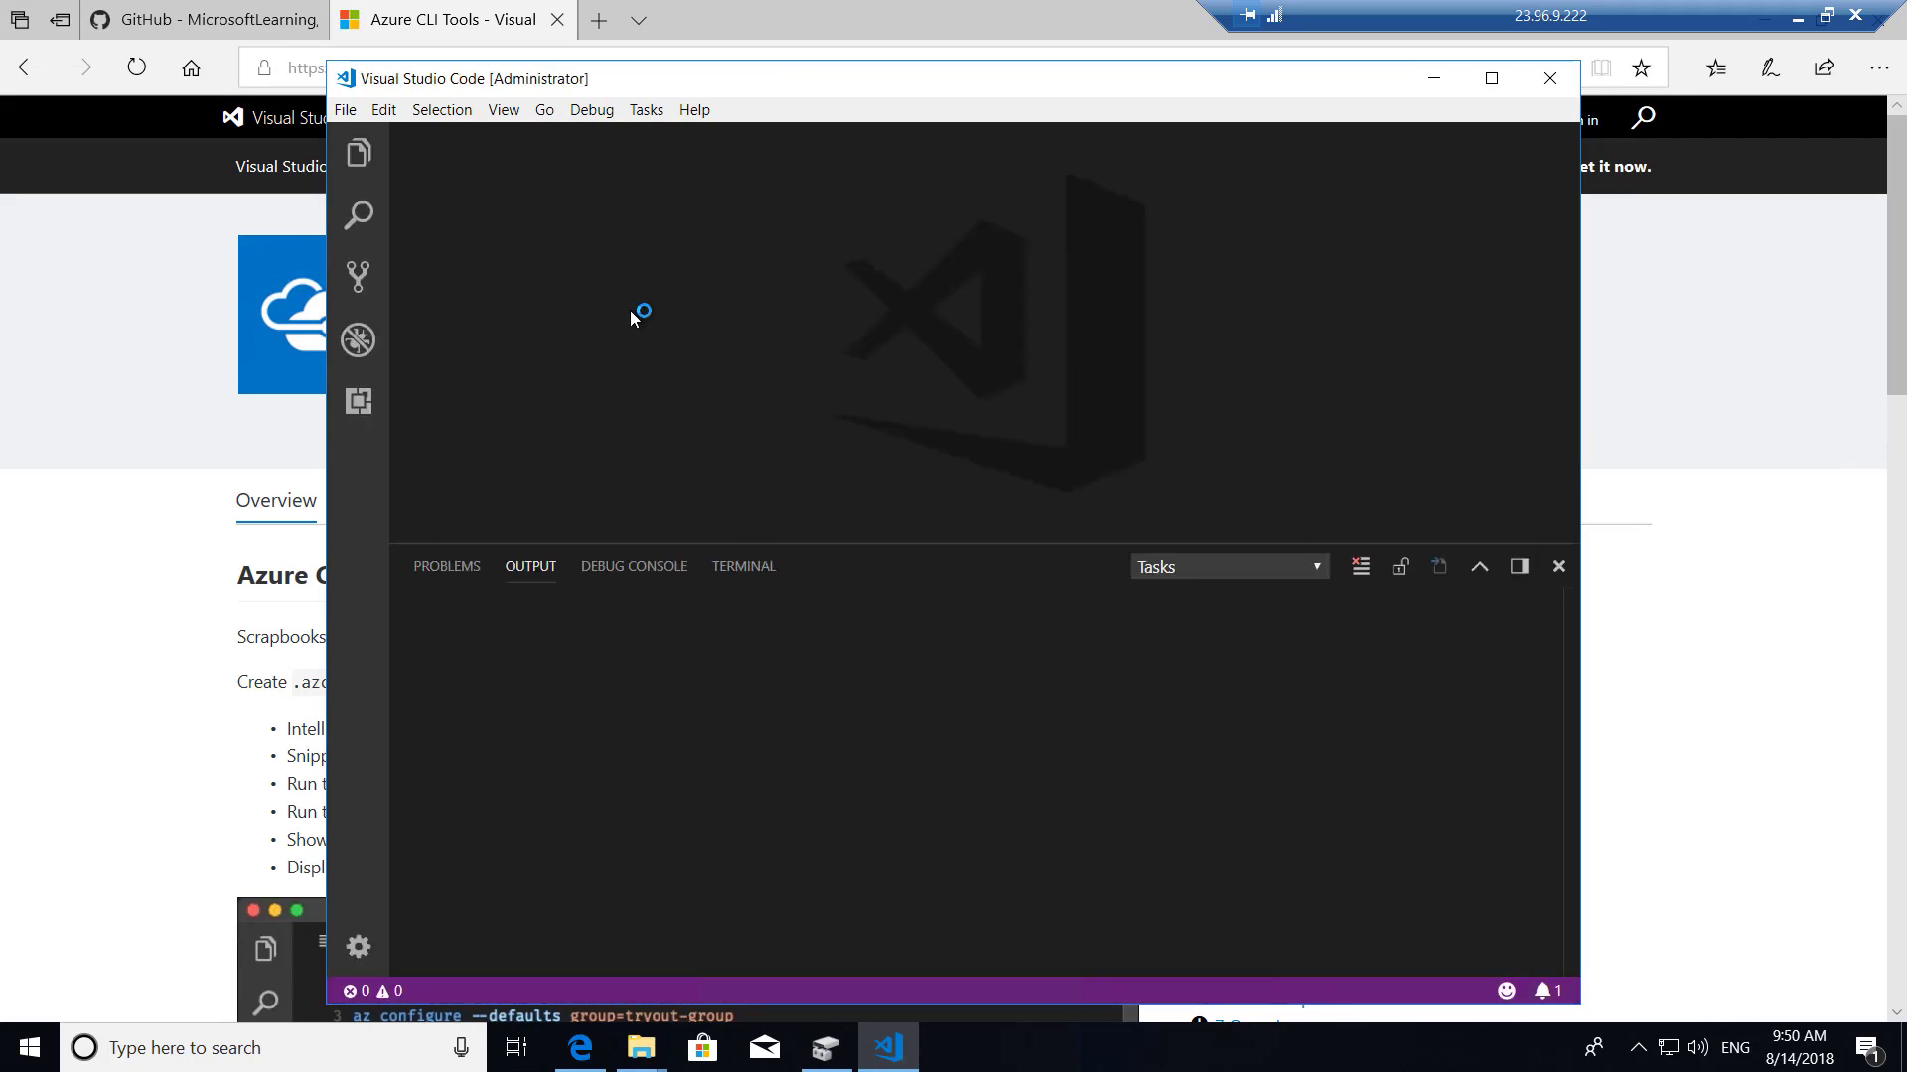
click(1799, 19)
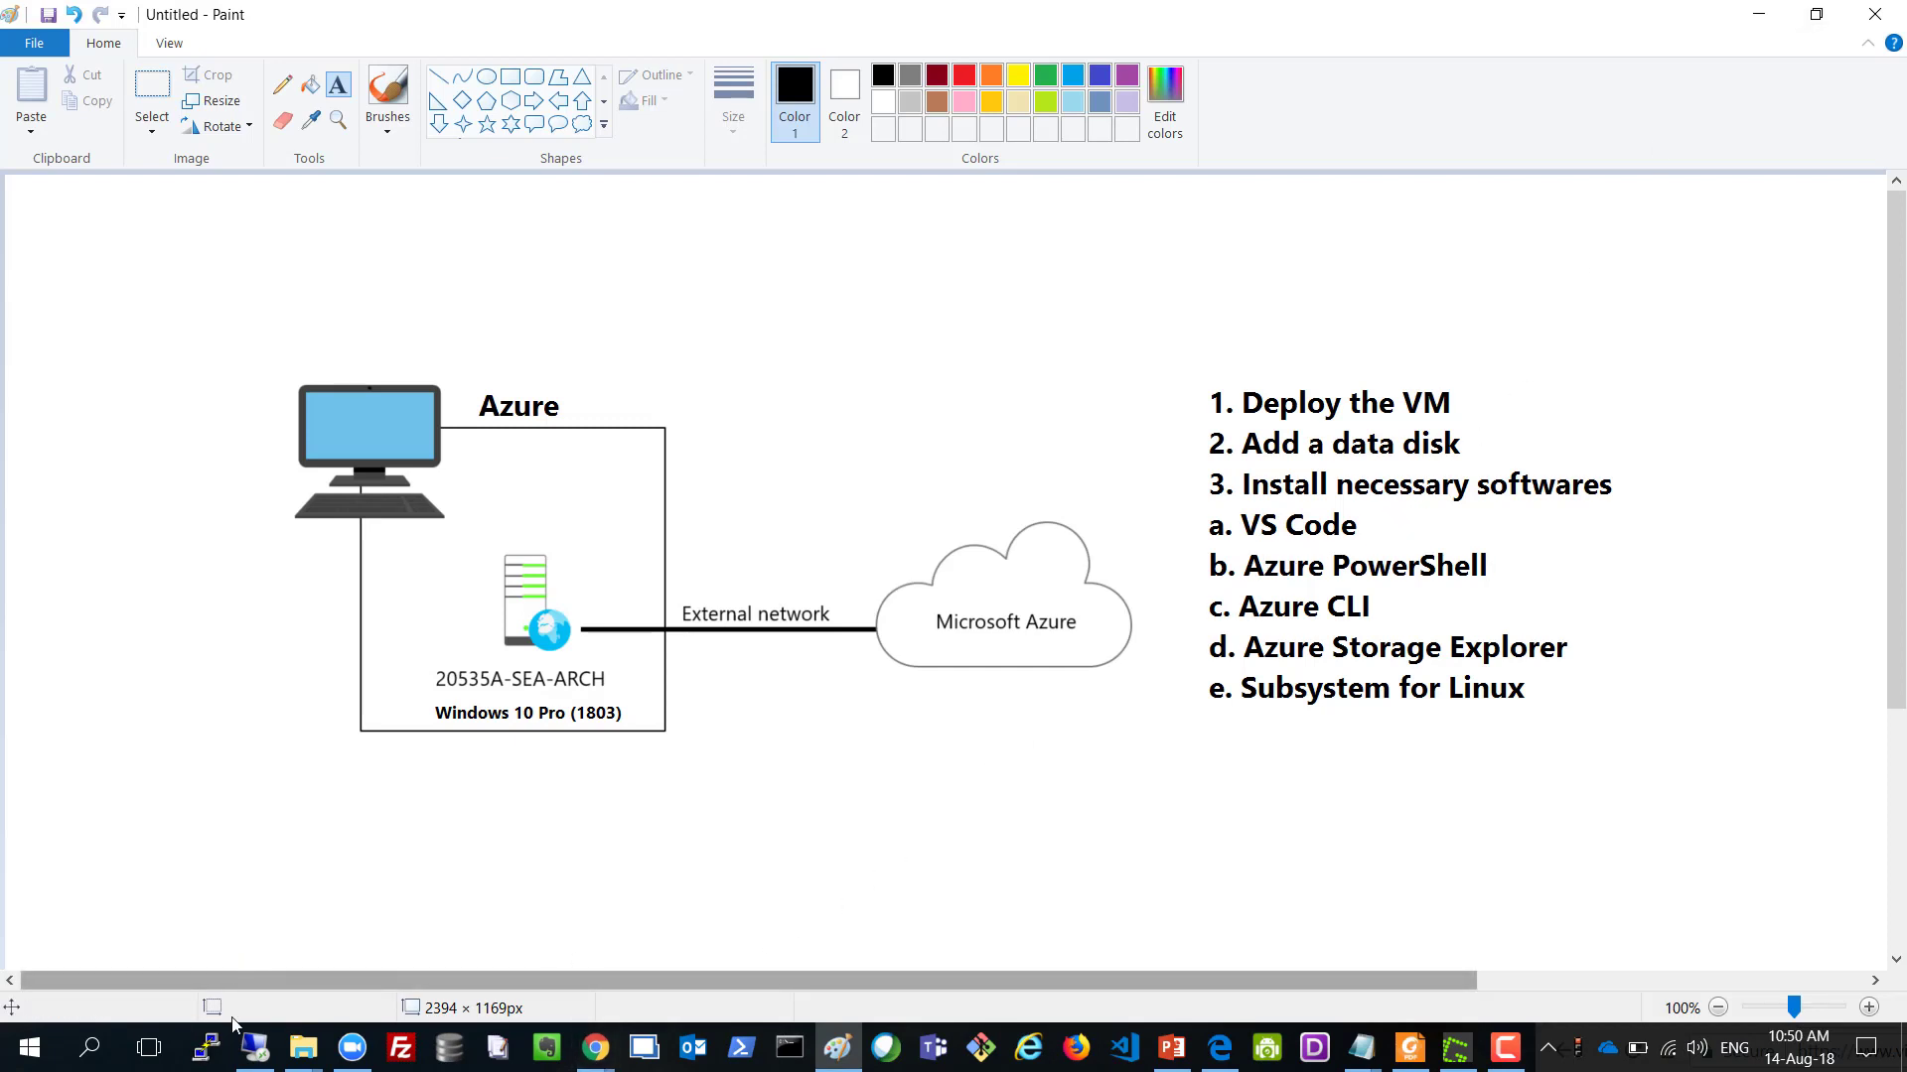
Restore the remote VM session from the local taskbar.
click(255, 1047)
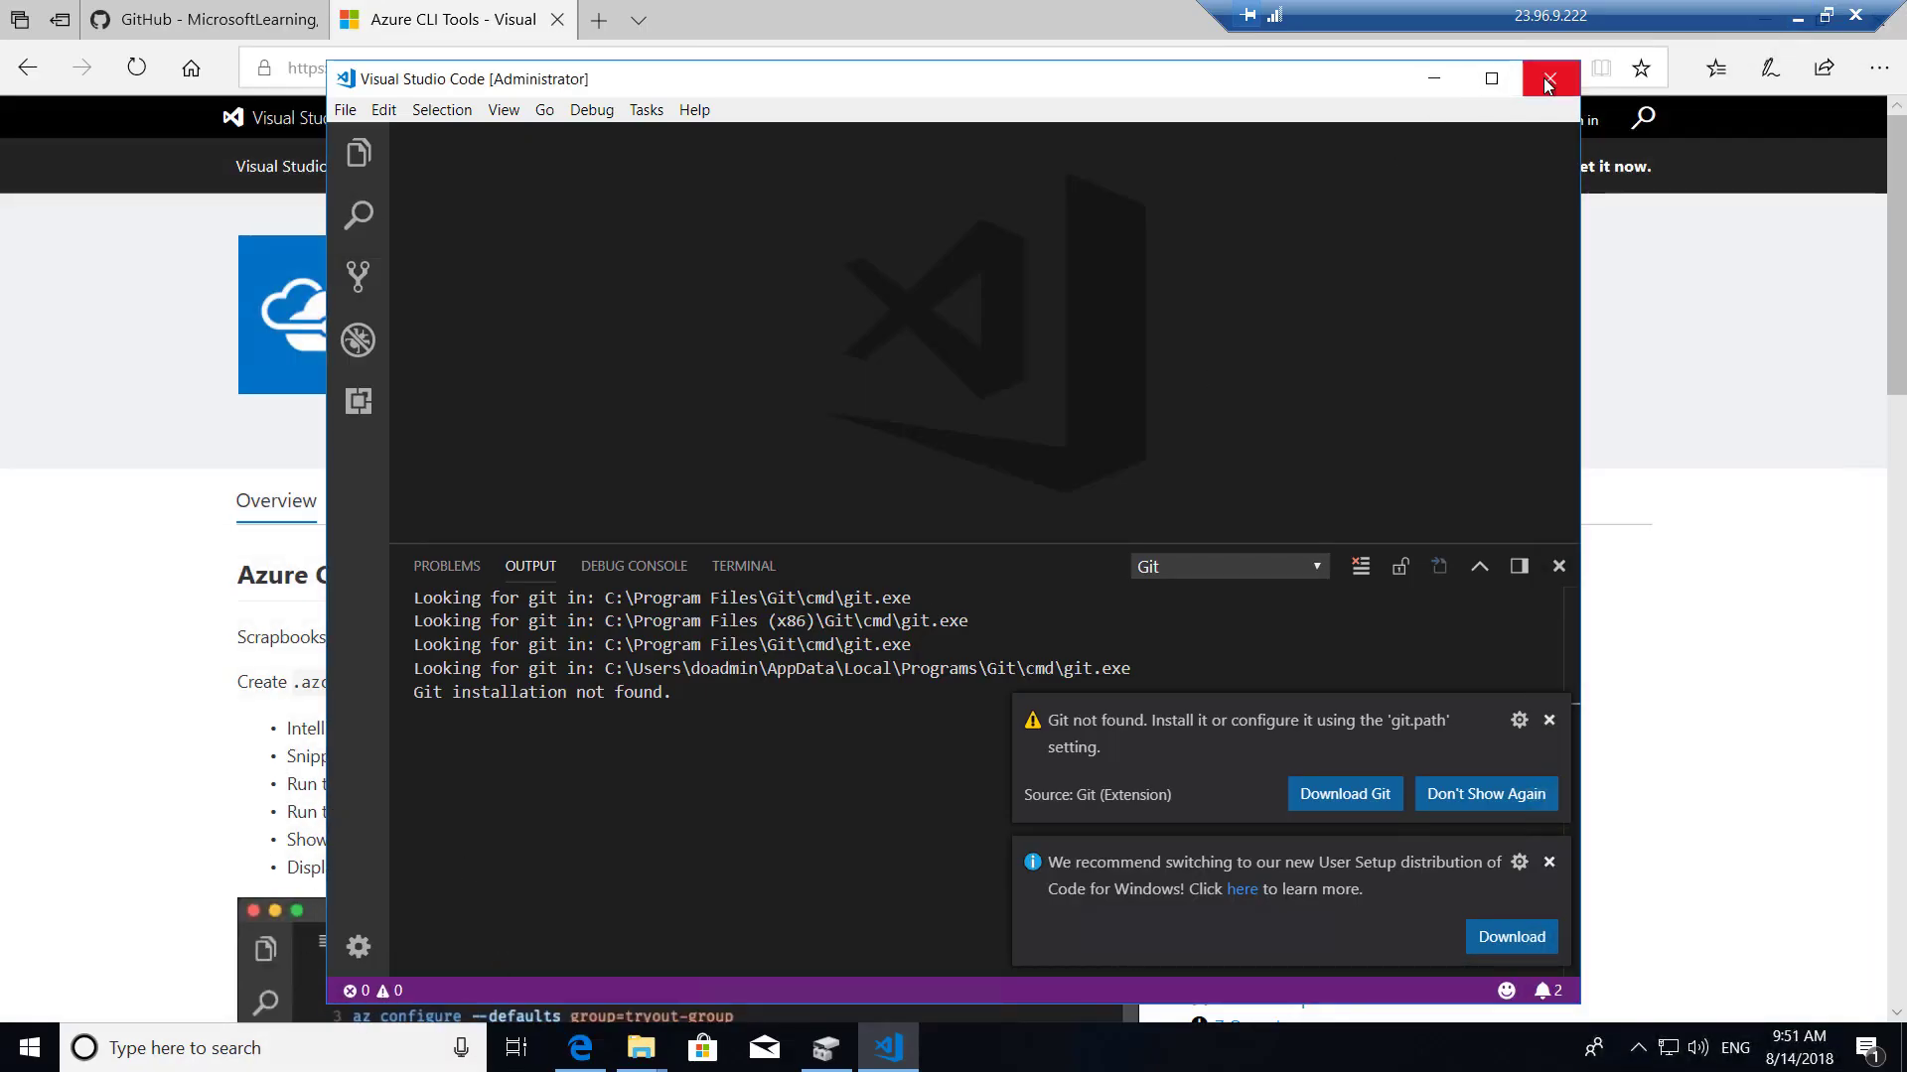
Open Windows PowerShell as administrator, maximized, with console font size 24.
click(130, 1052)
text(p)
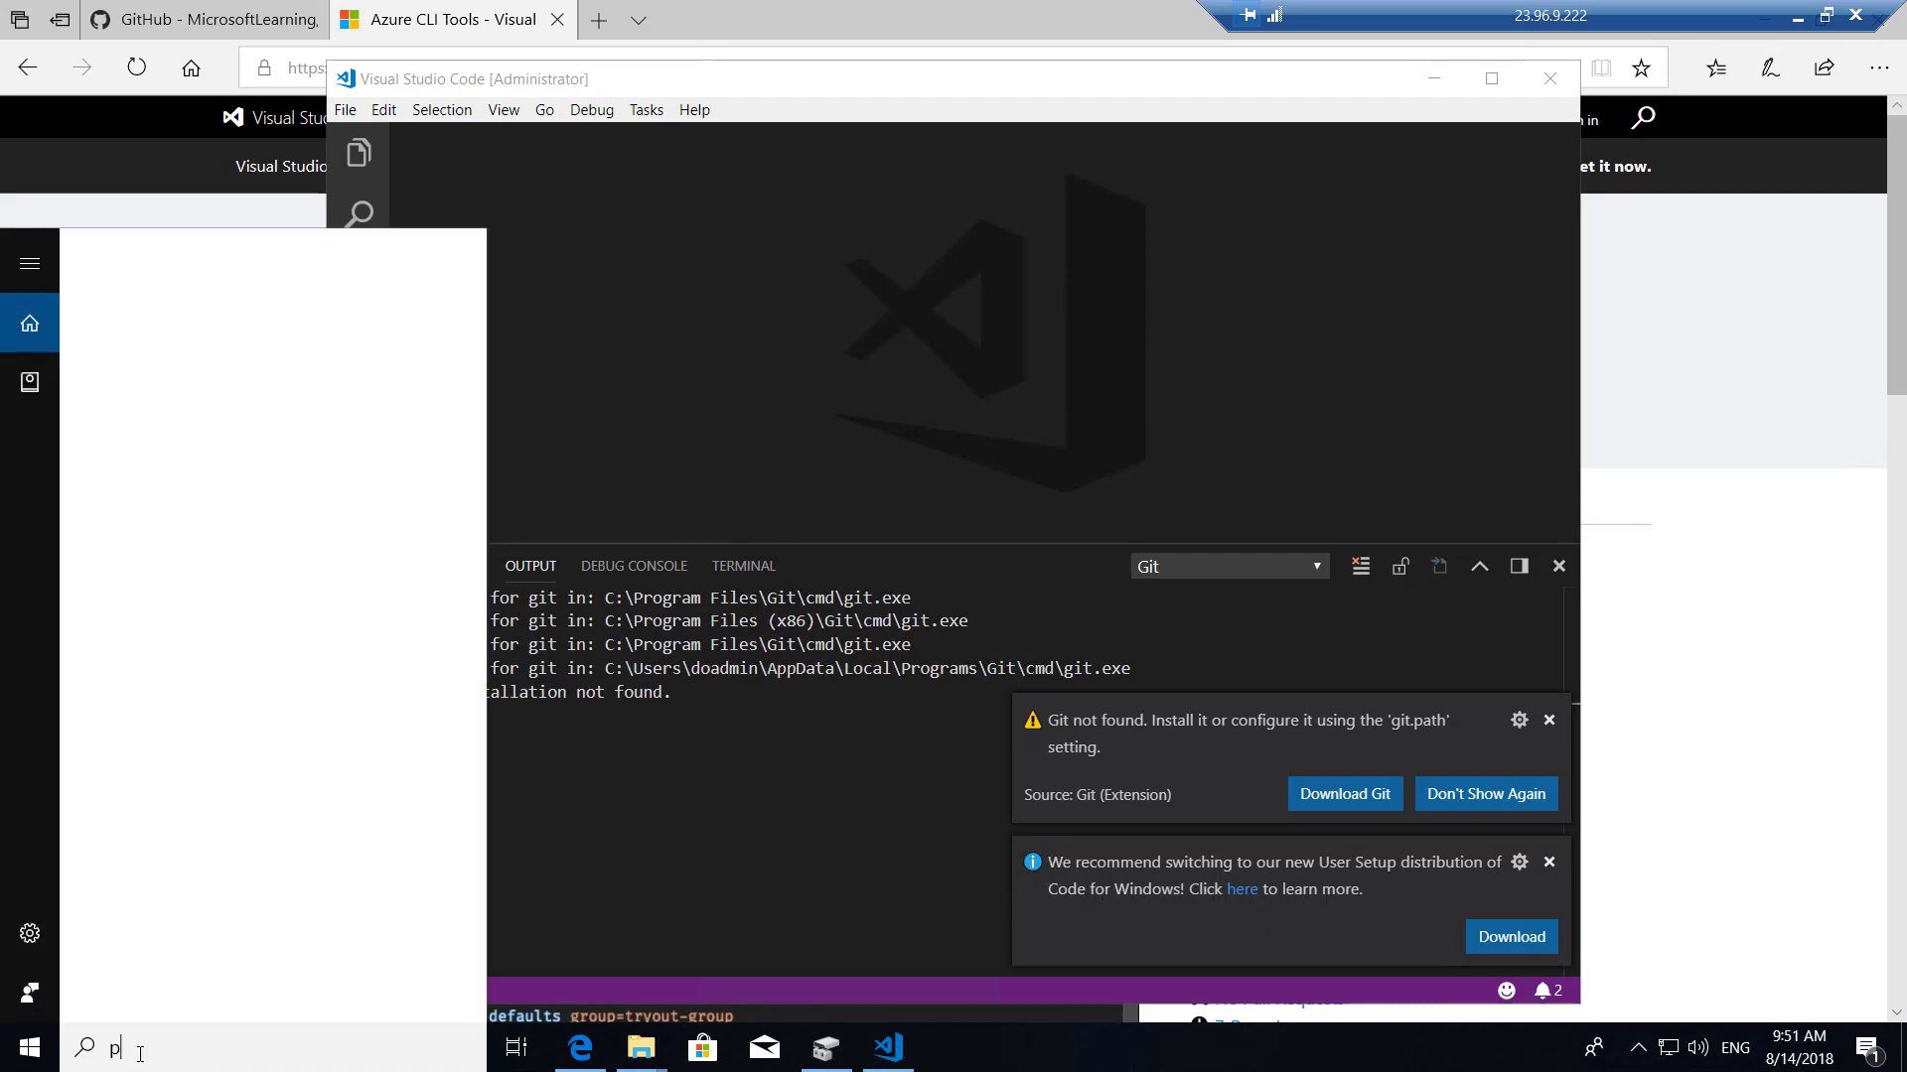
text(owershell)
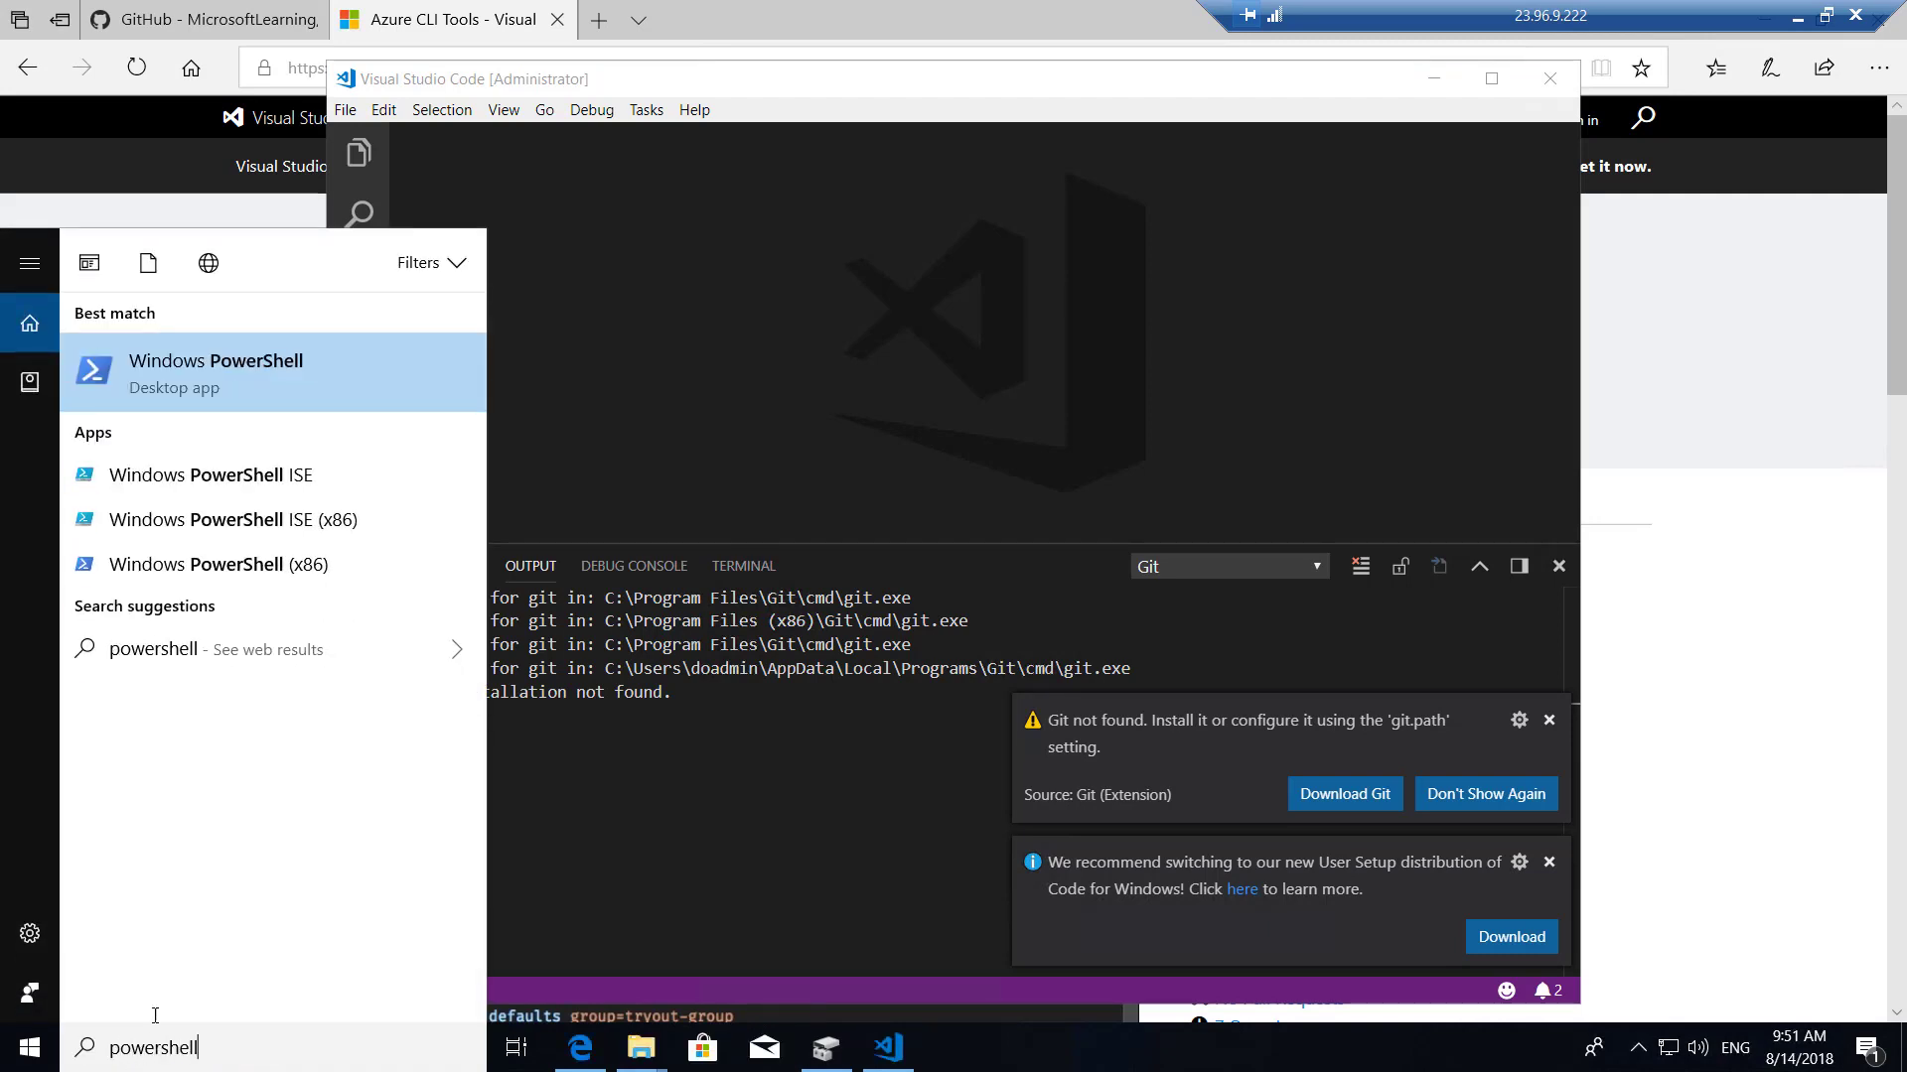
right_click(253, 363)
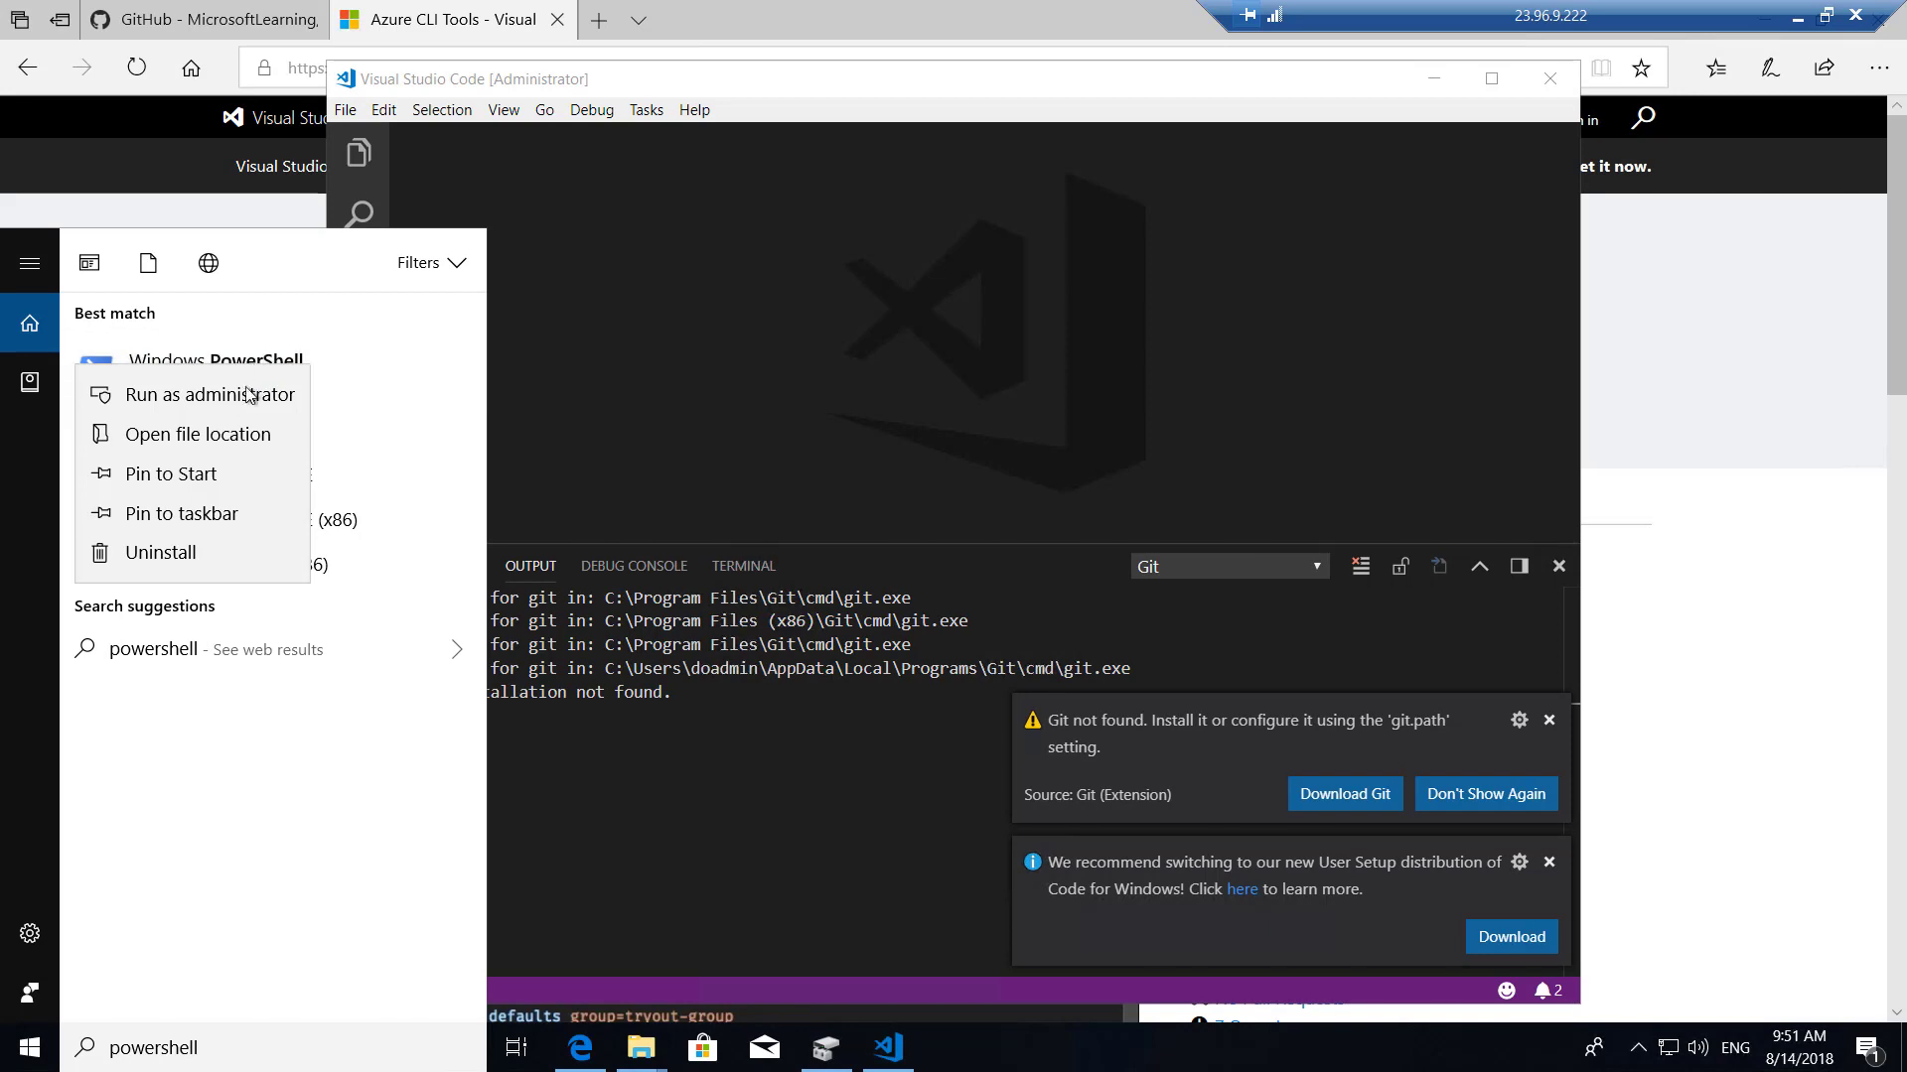
click(240, 399)
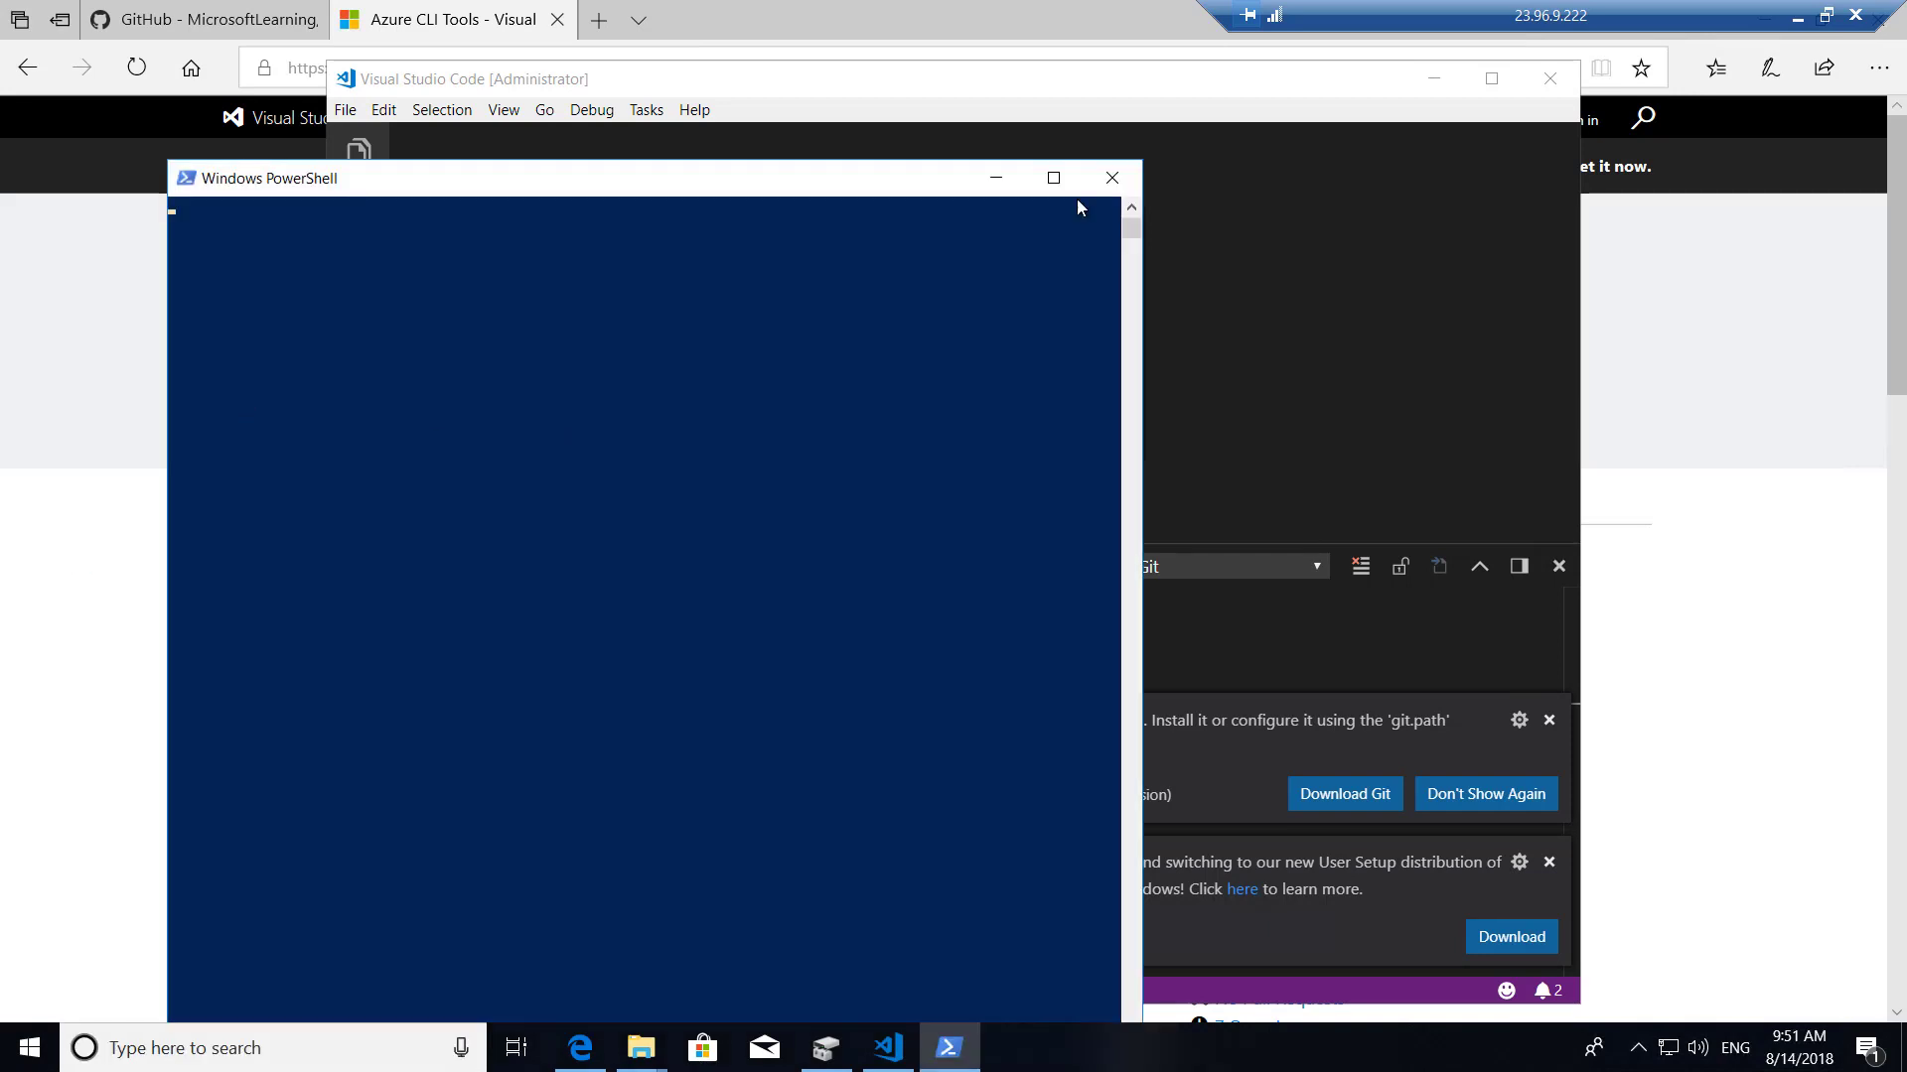
click(1052, 180)
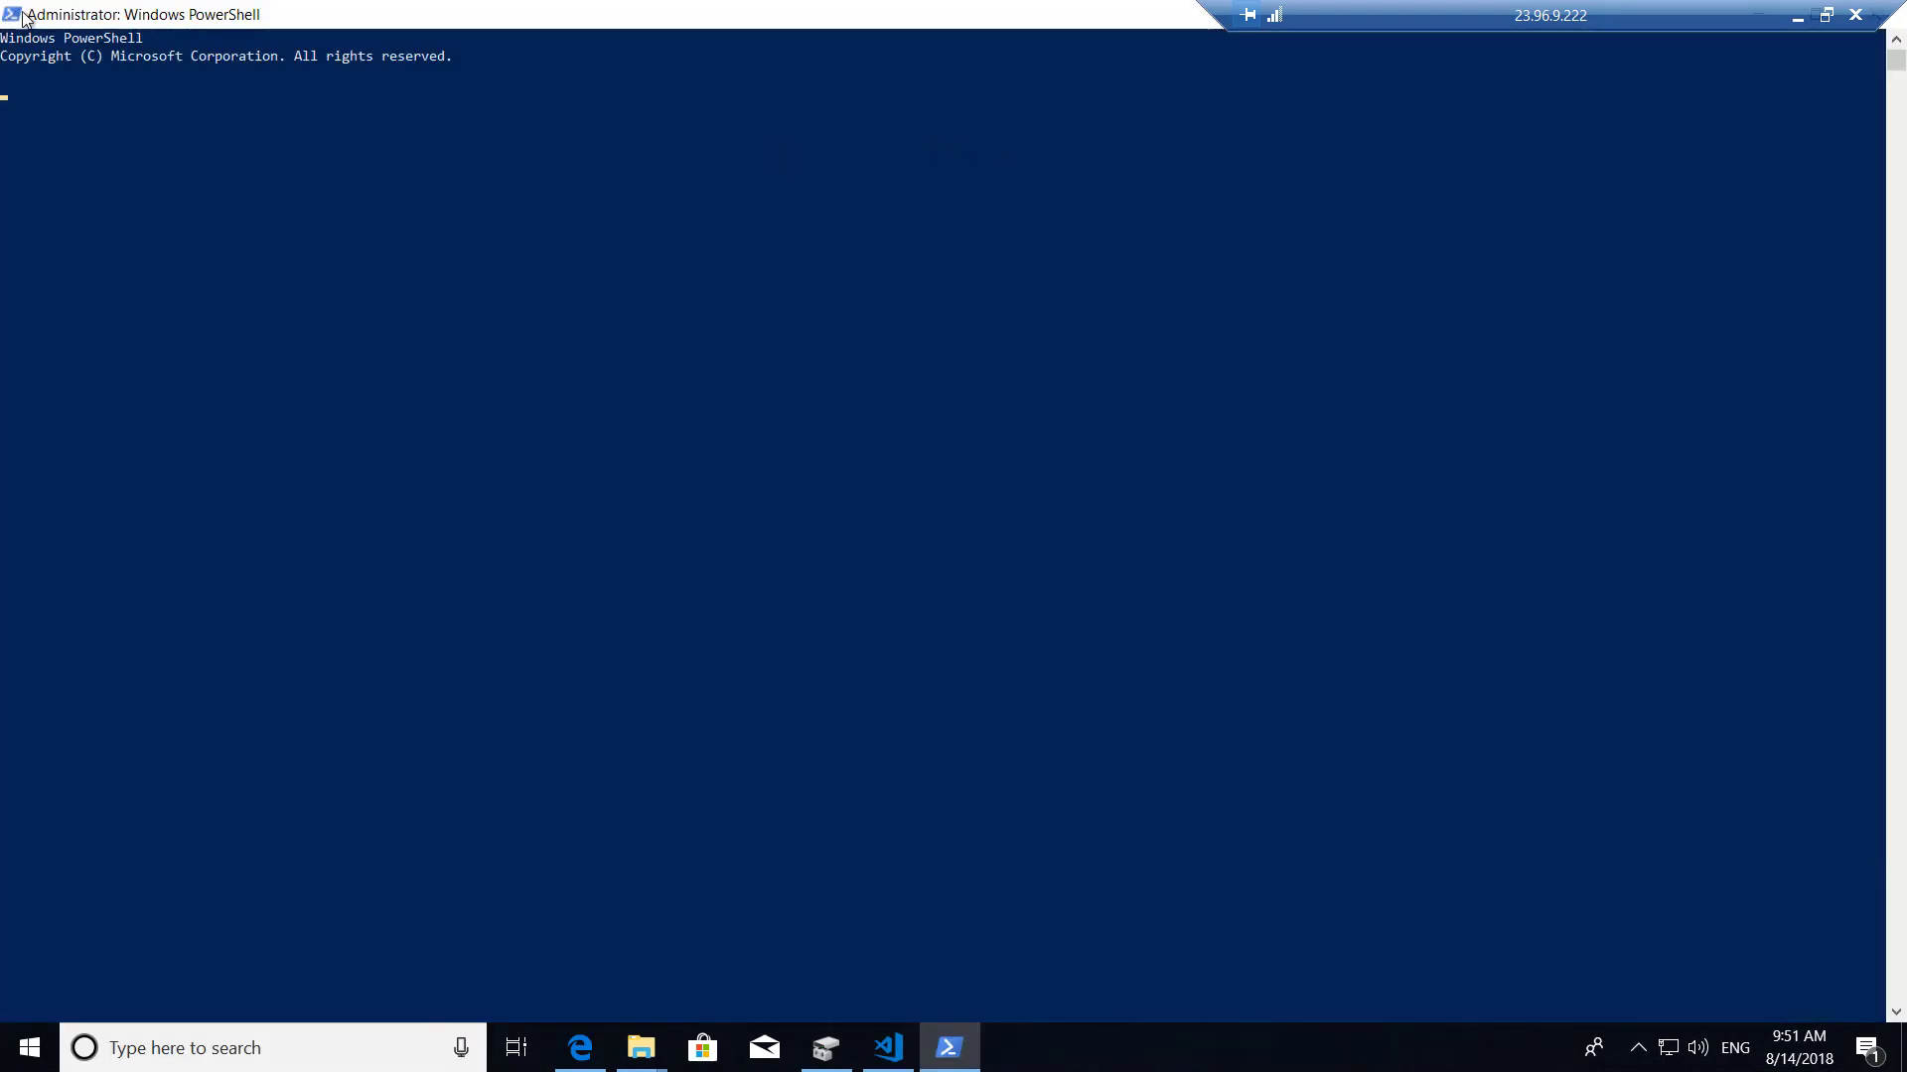
click(14, 14)
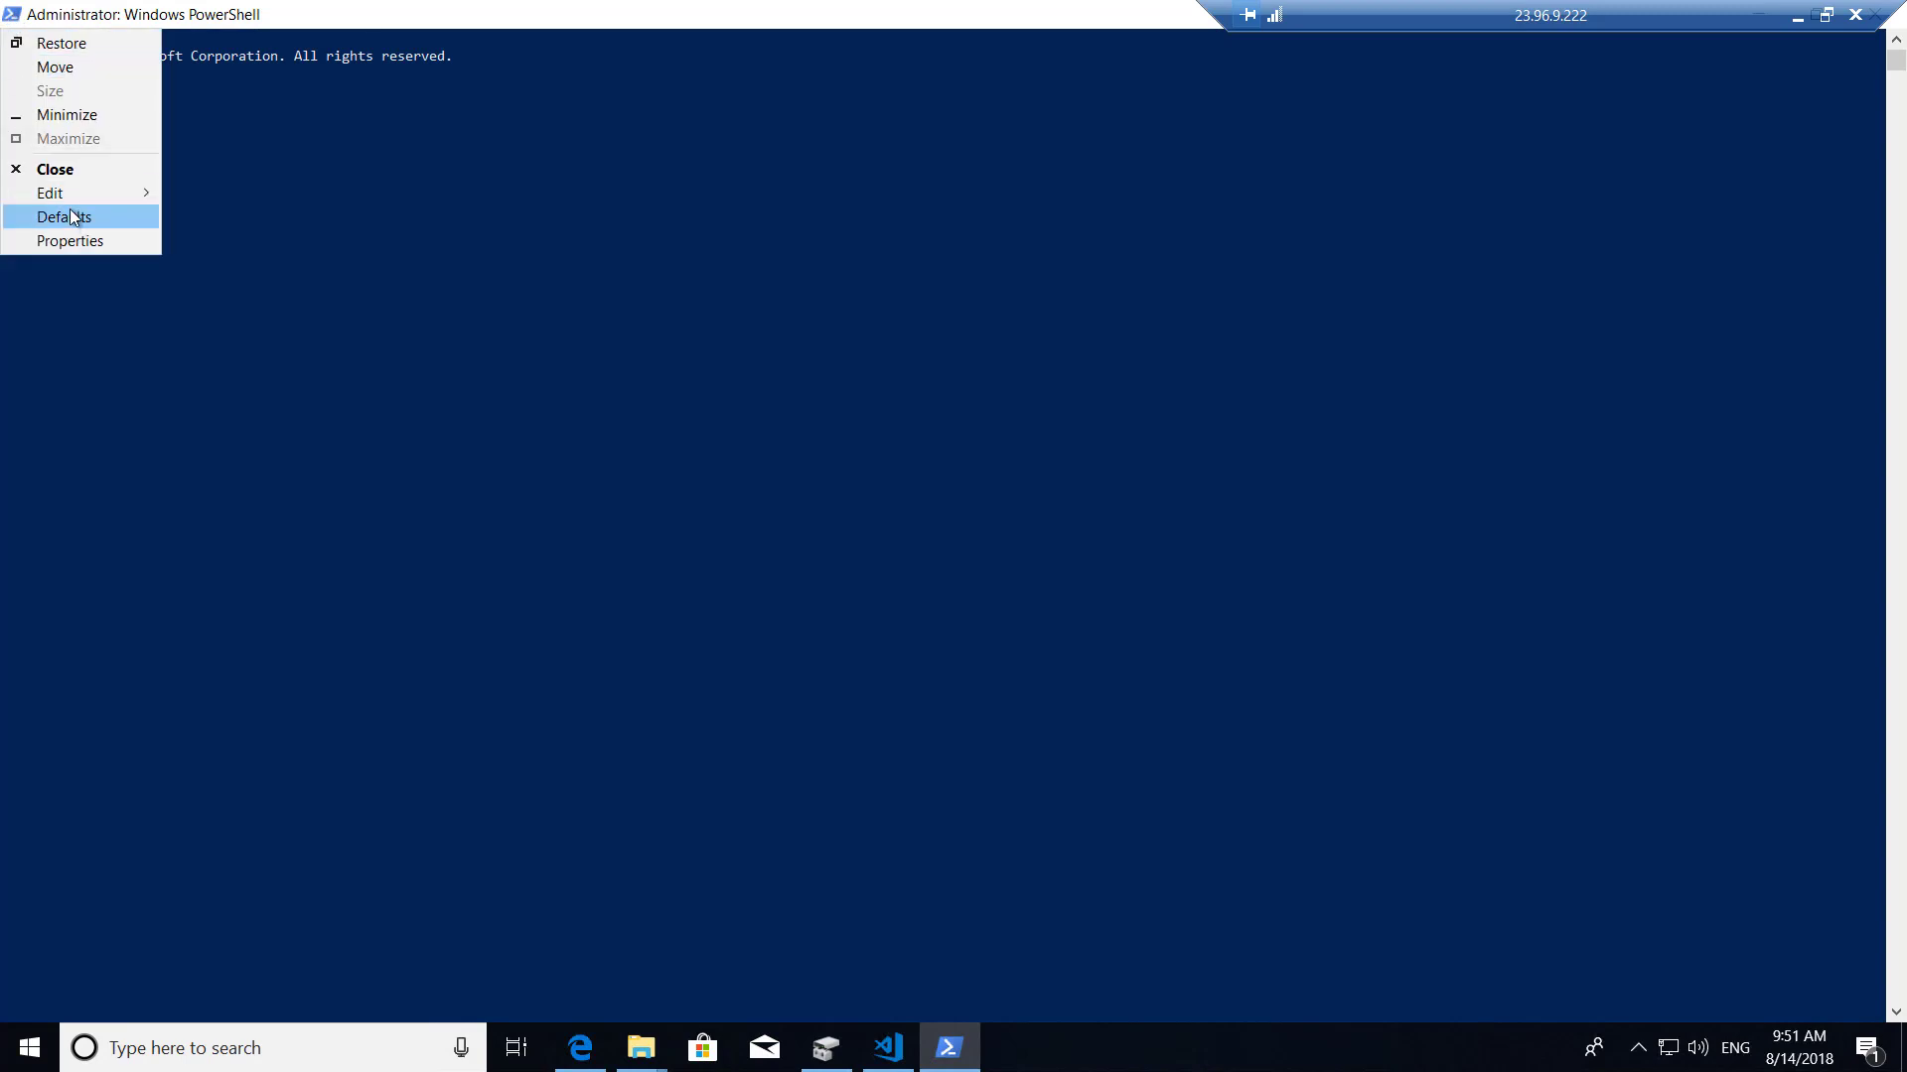
click(77, 240)
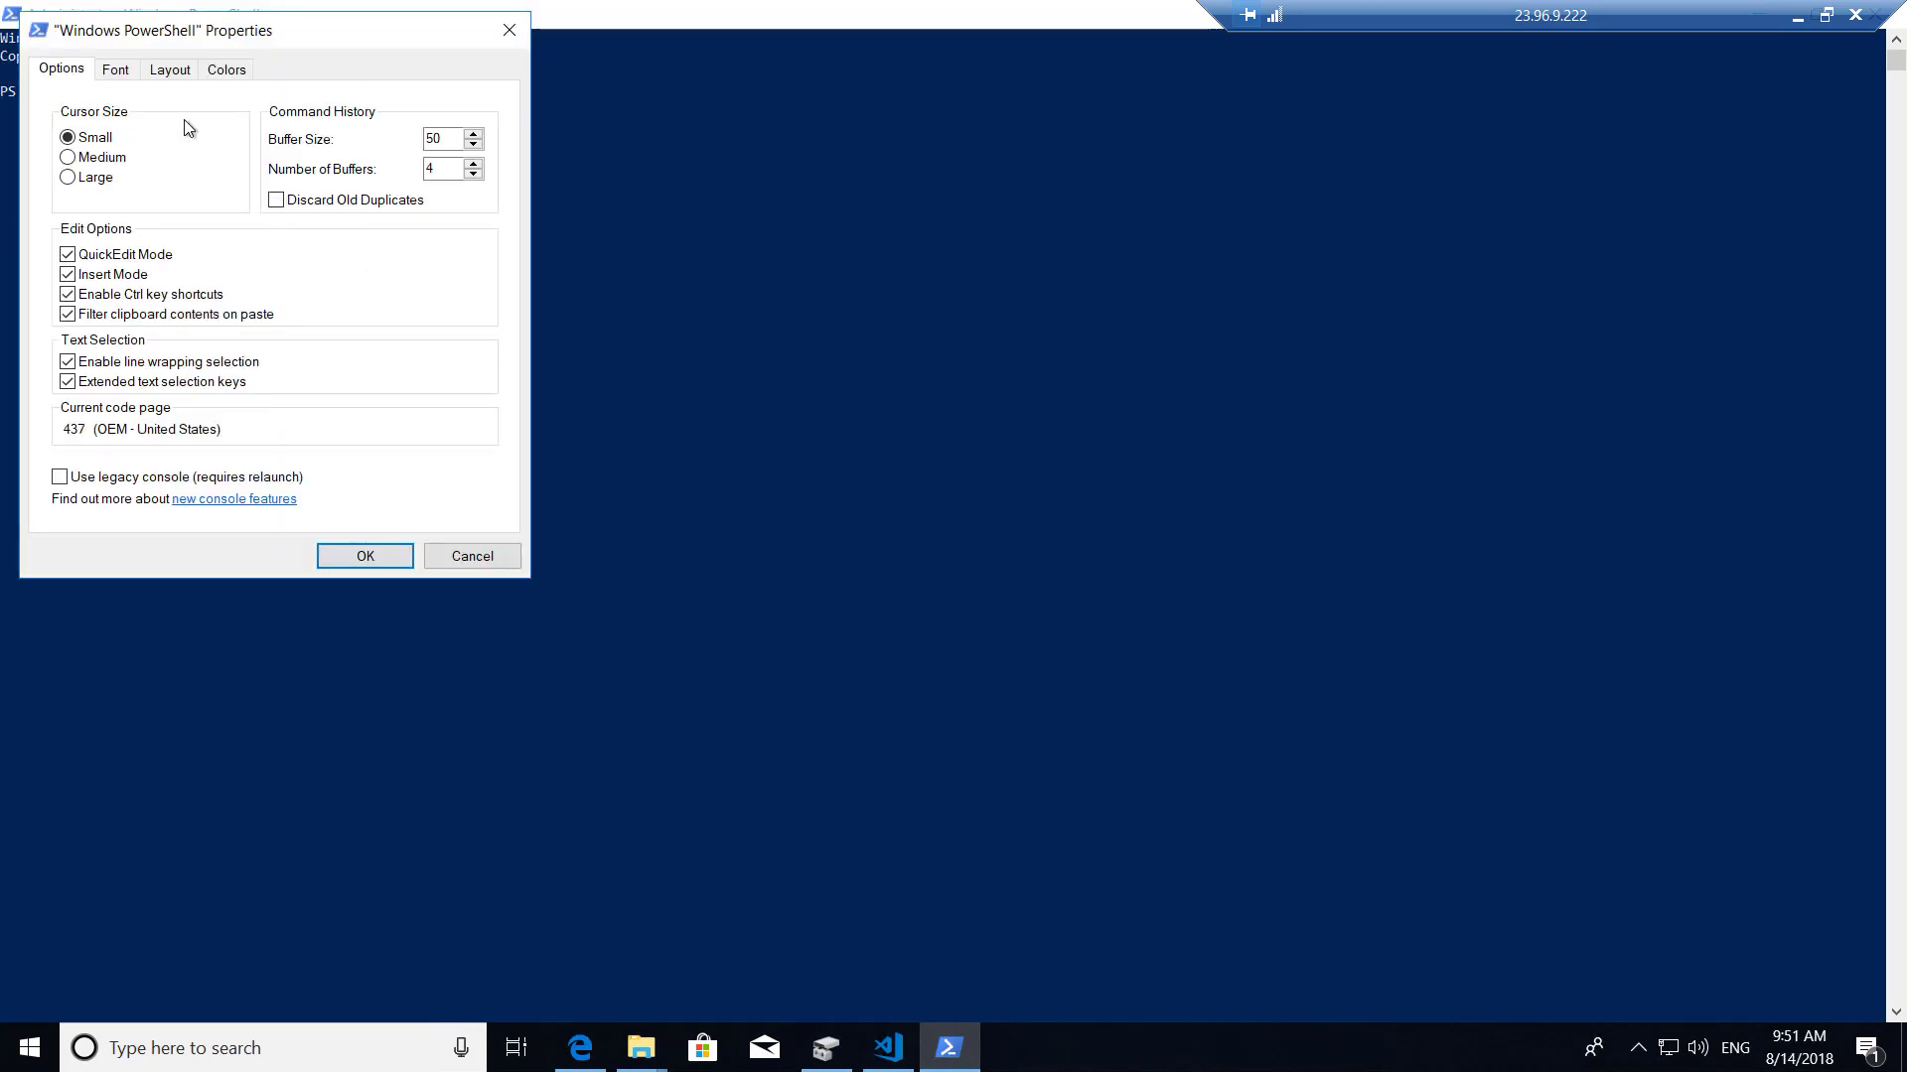
click(115, 69)
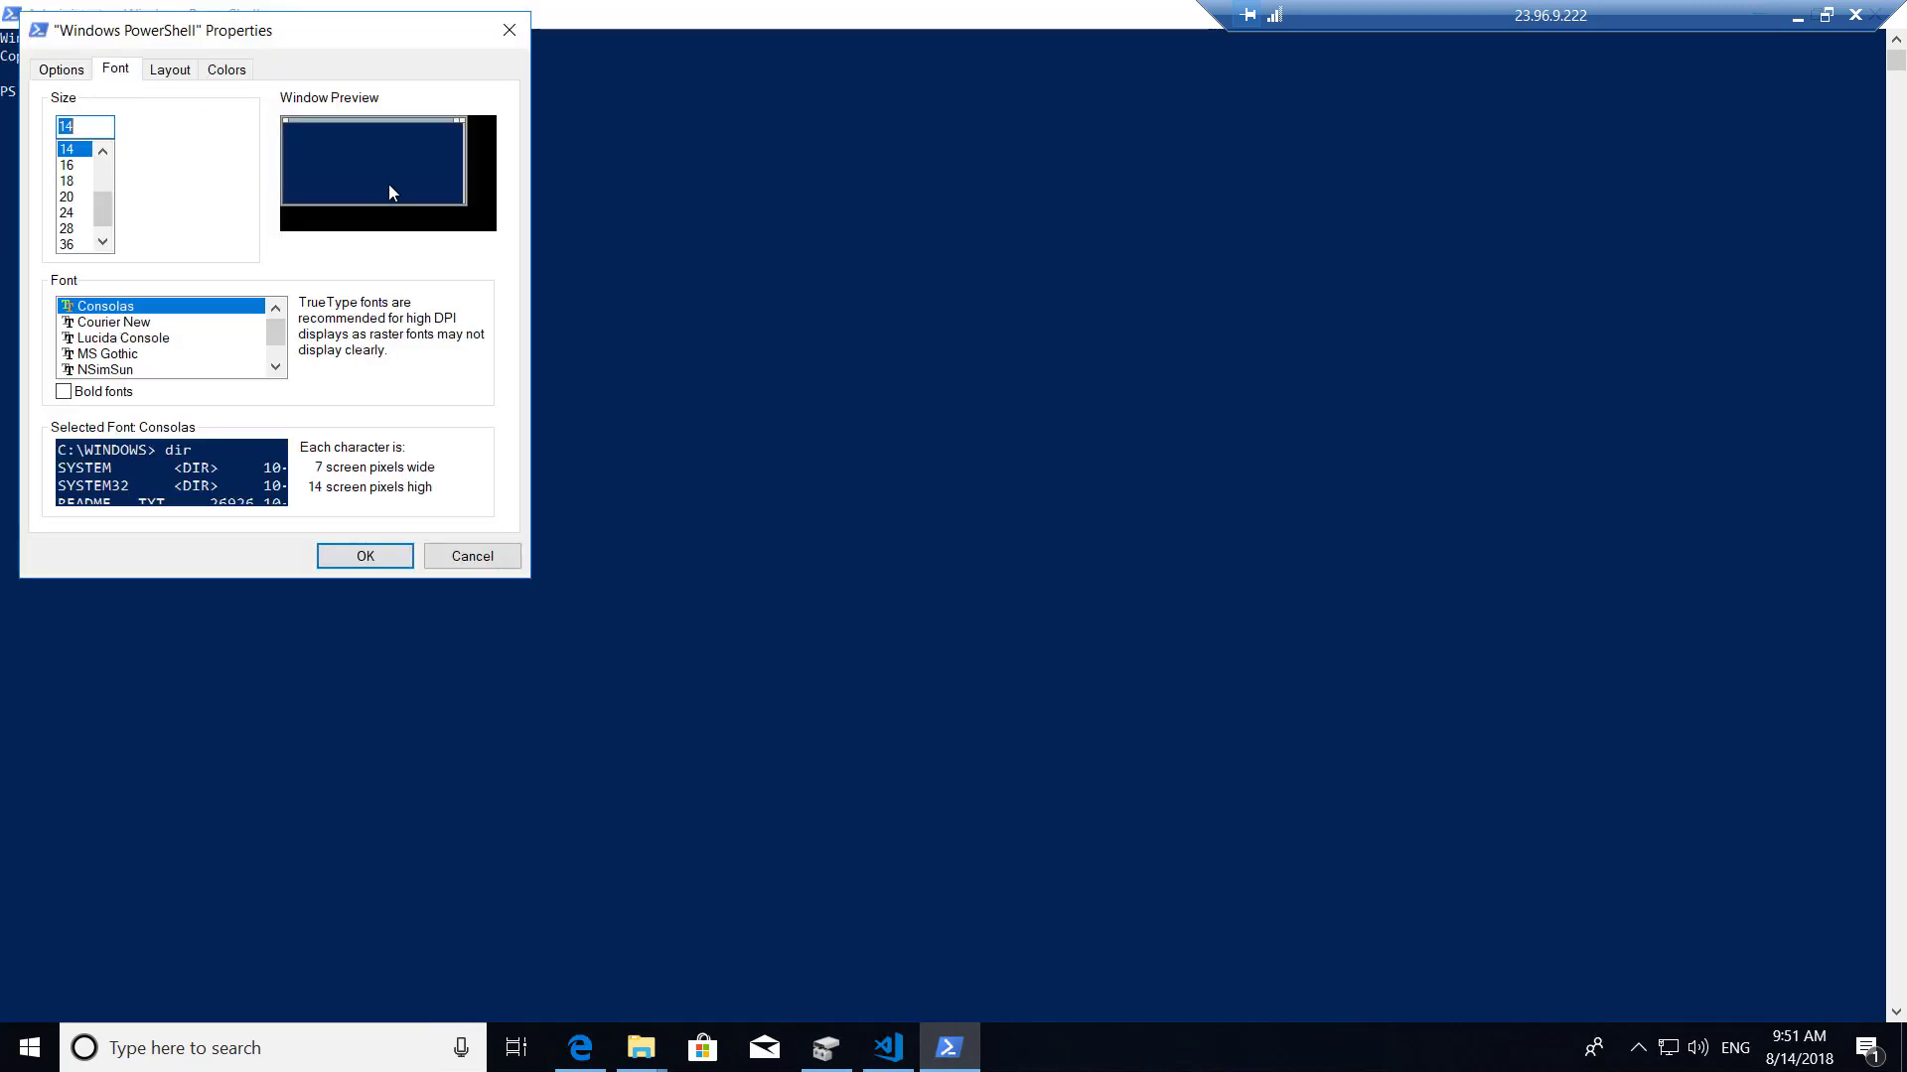
click(68, 213)
click(367, 555)
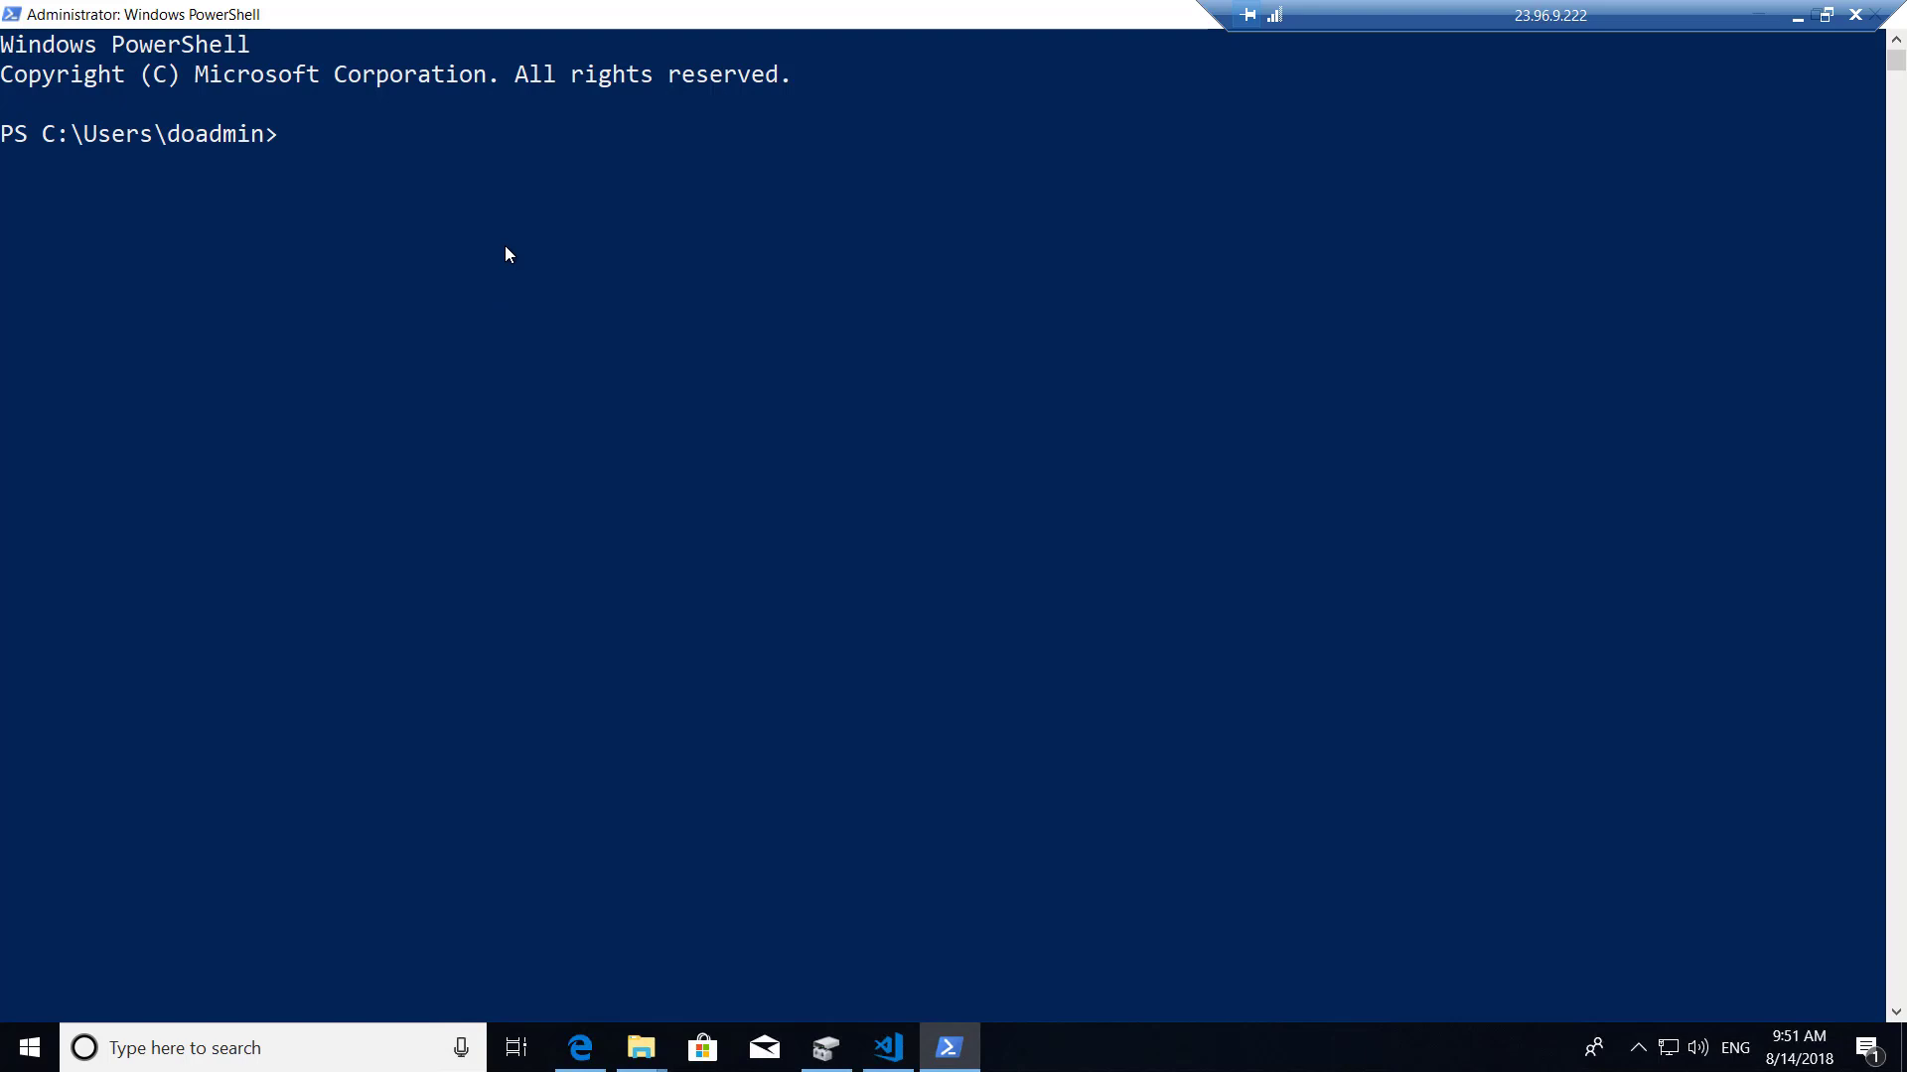
Run Install-Module AzureRM -AllowClobber in the admin console.
text(Install-Module)
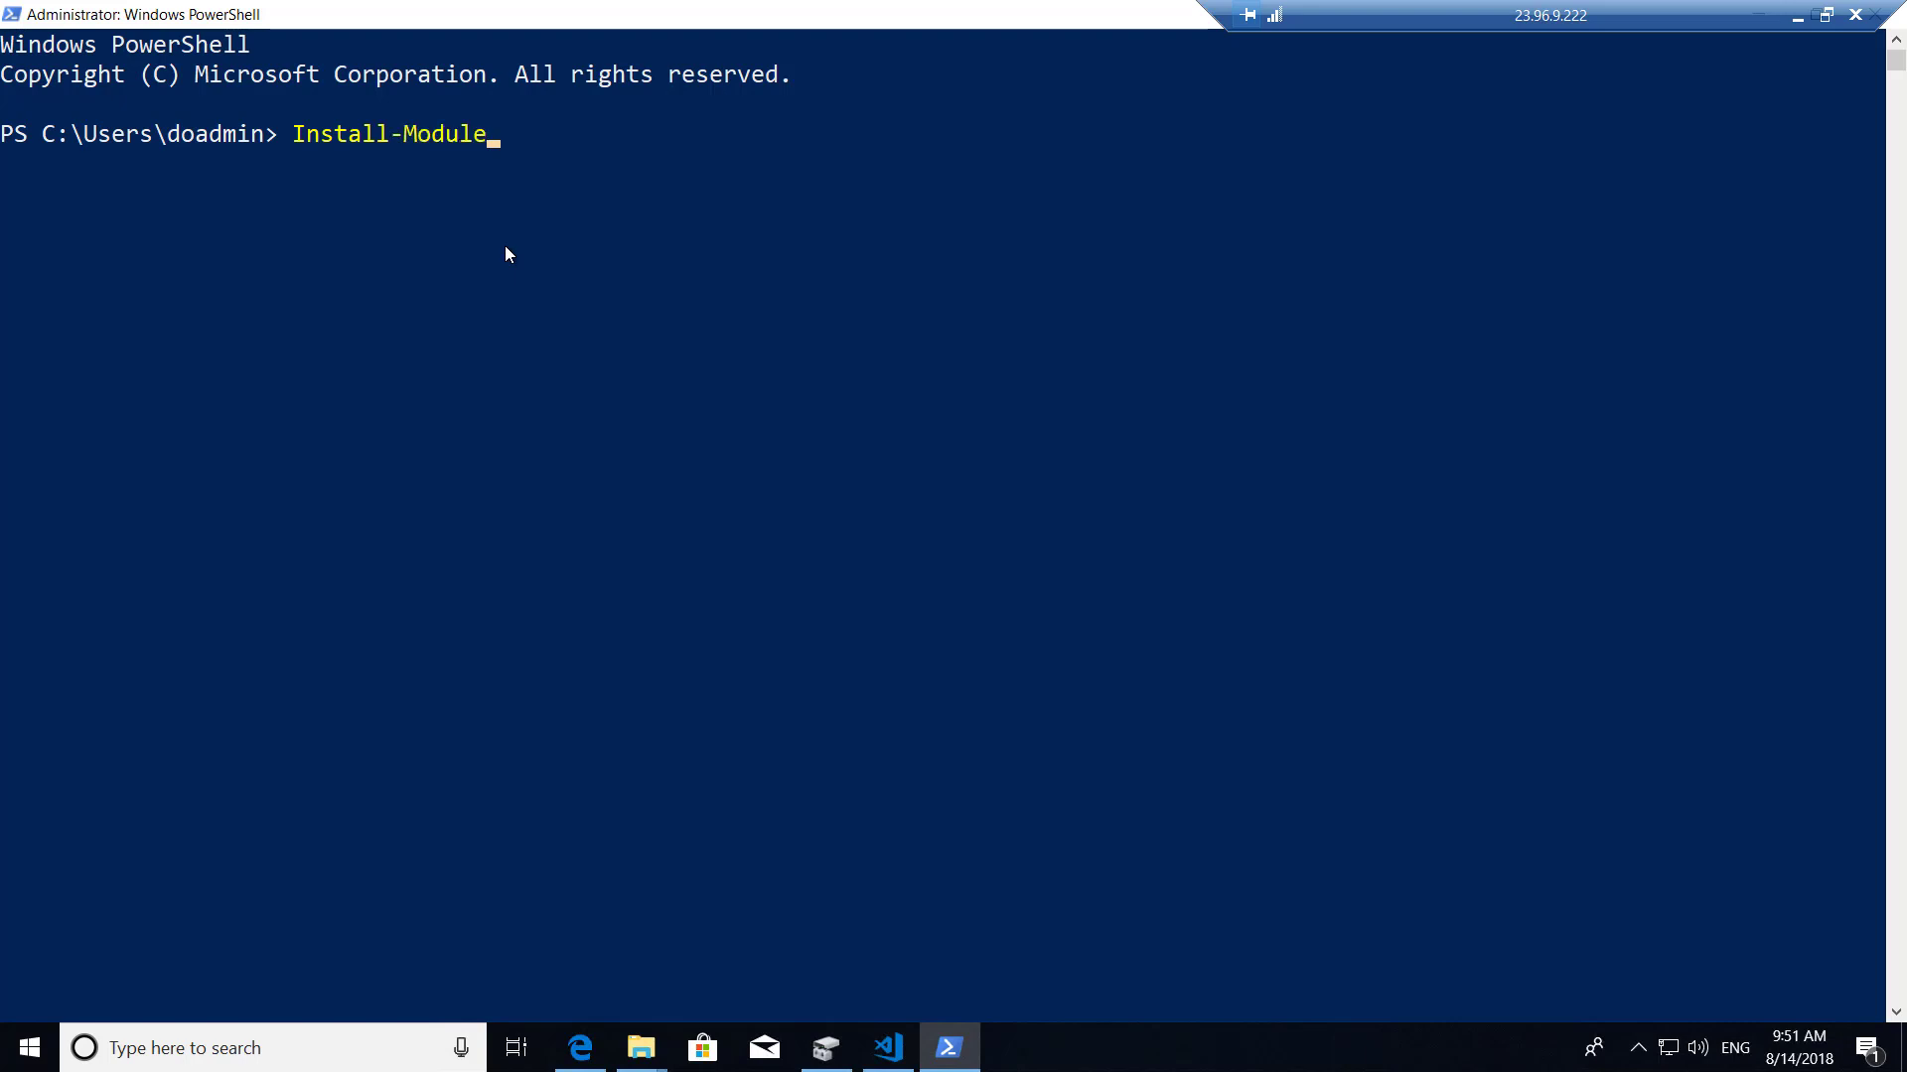
text( AzureRM -Allo)
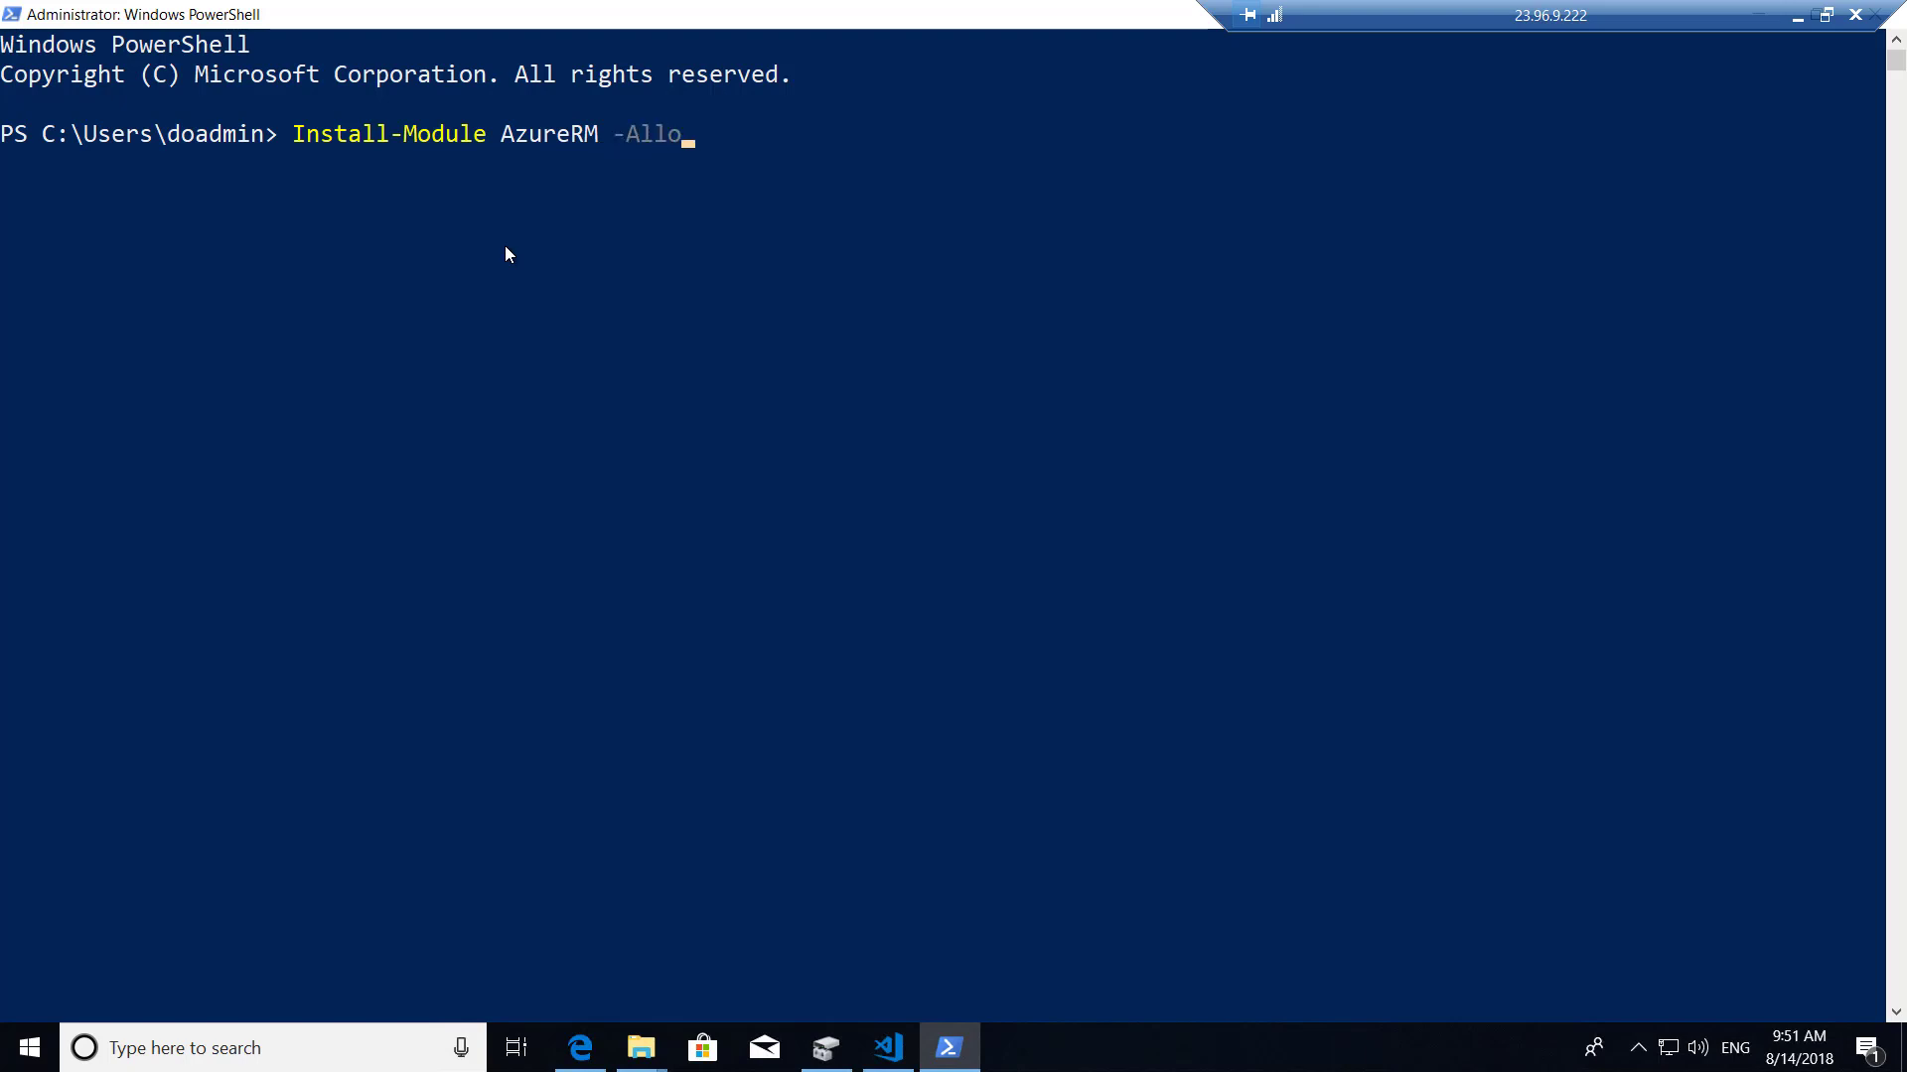
click(1011, 198)
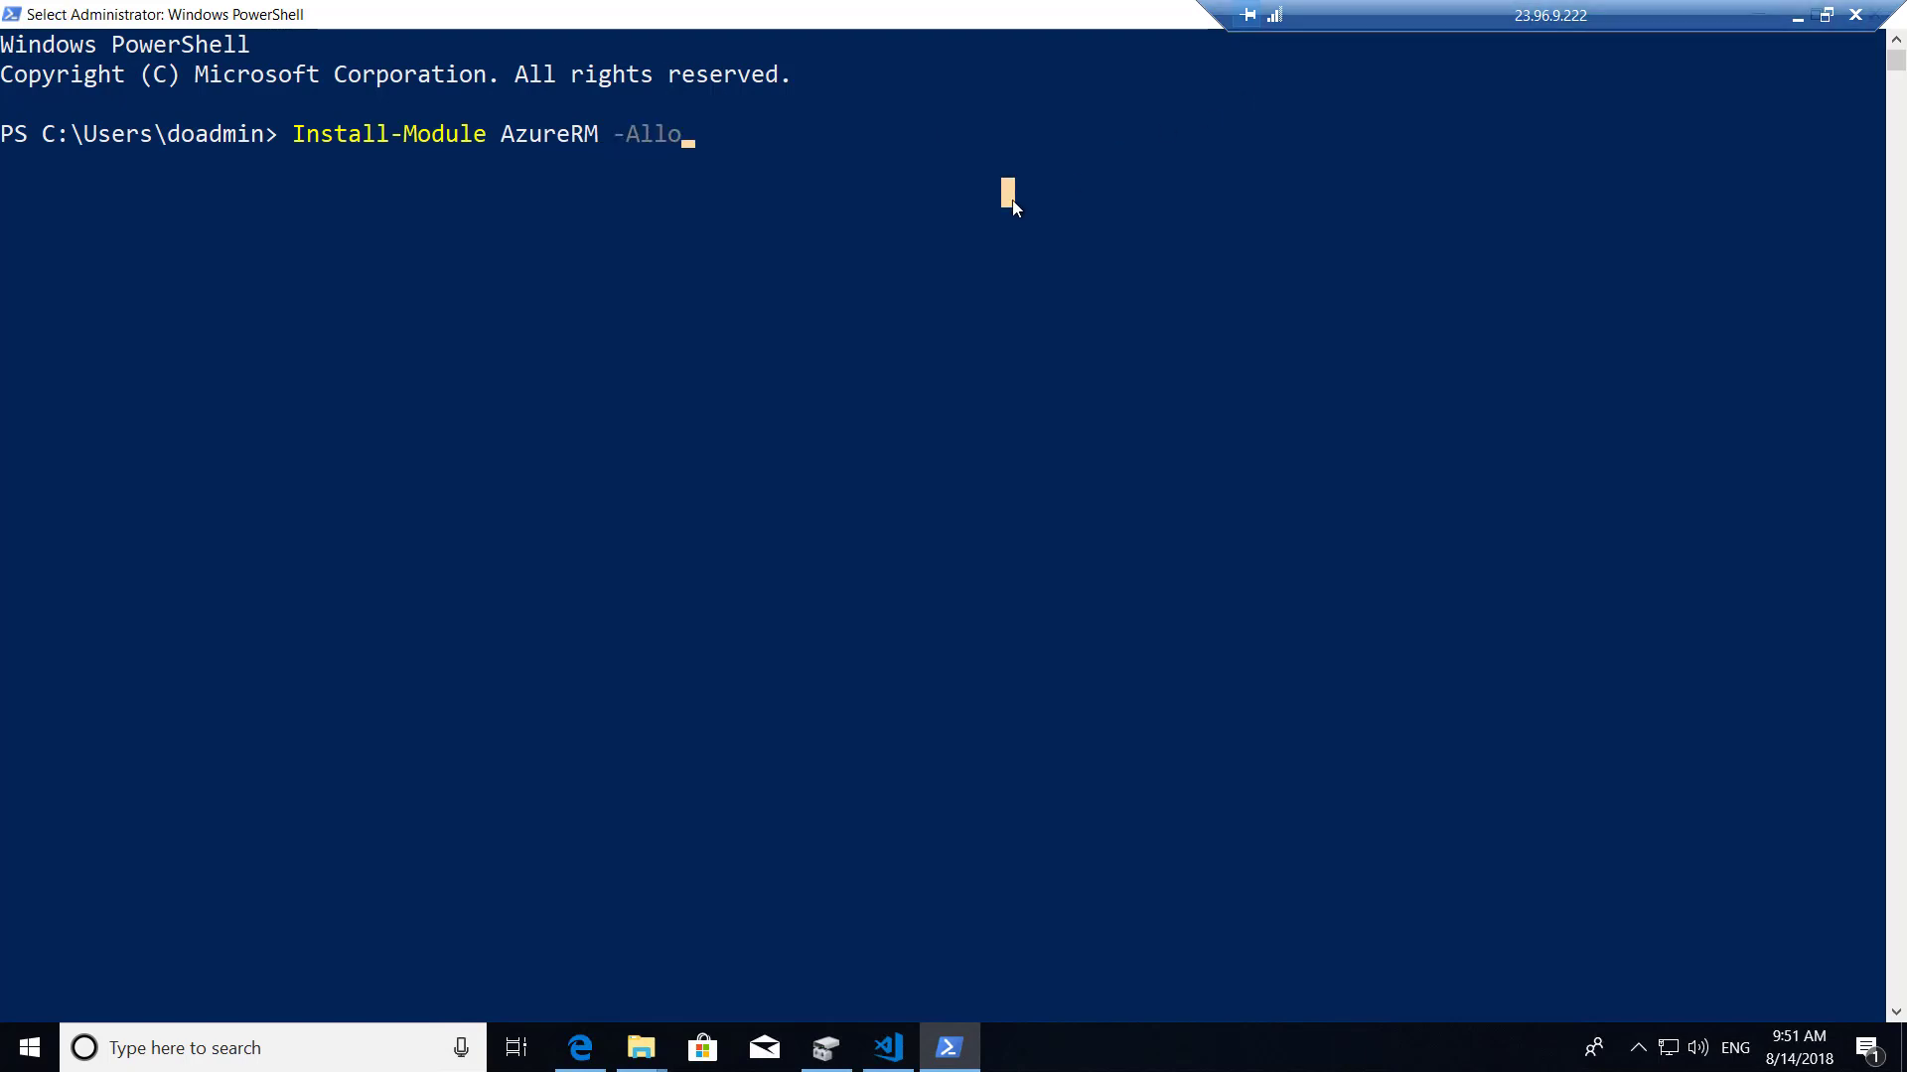
key(Escape)
text(wClobbe)
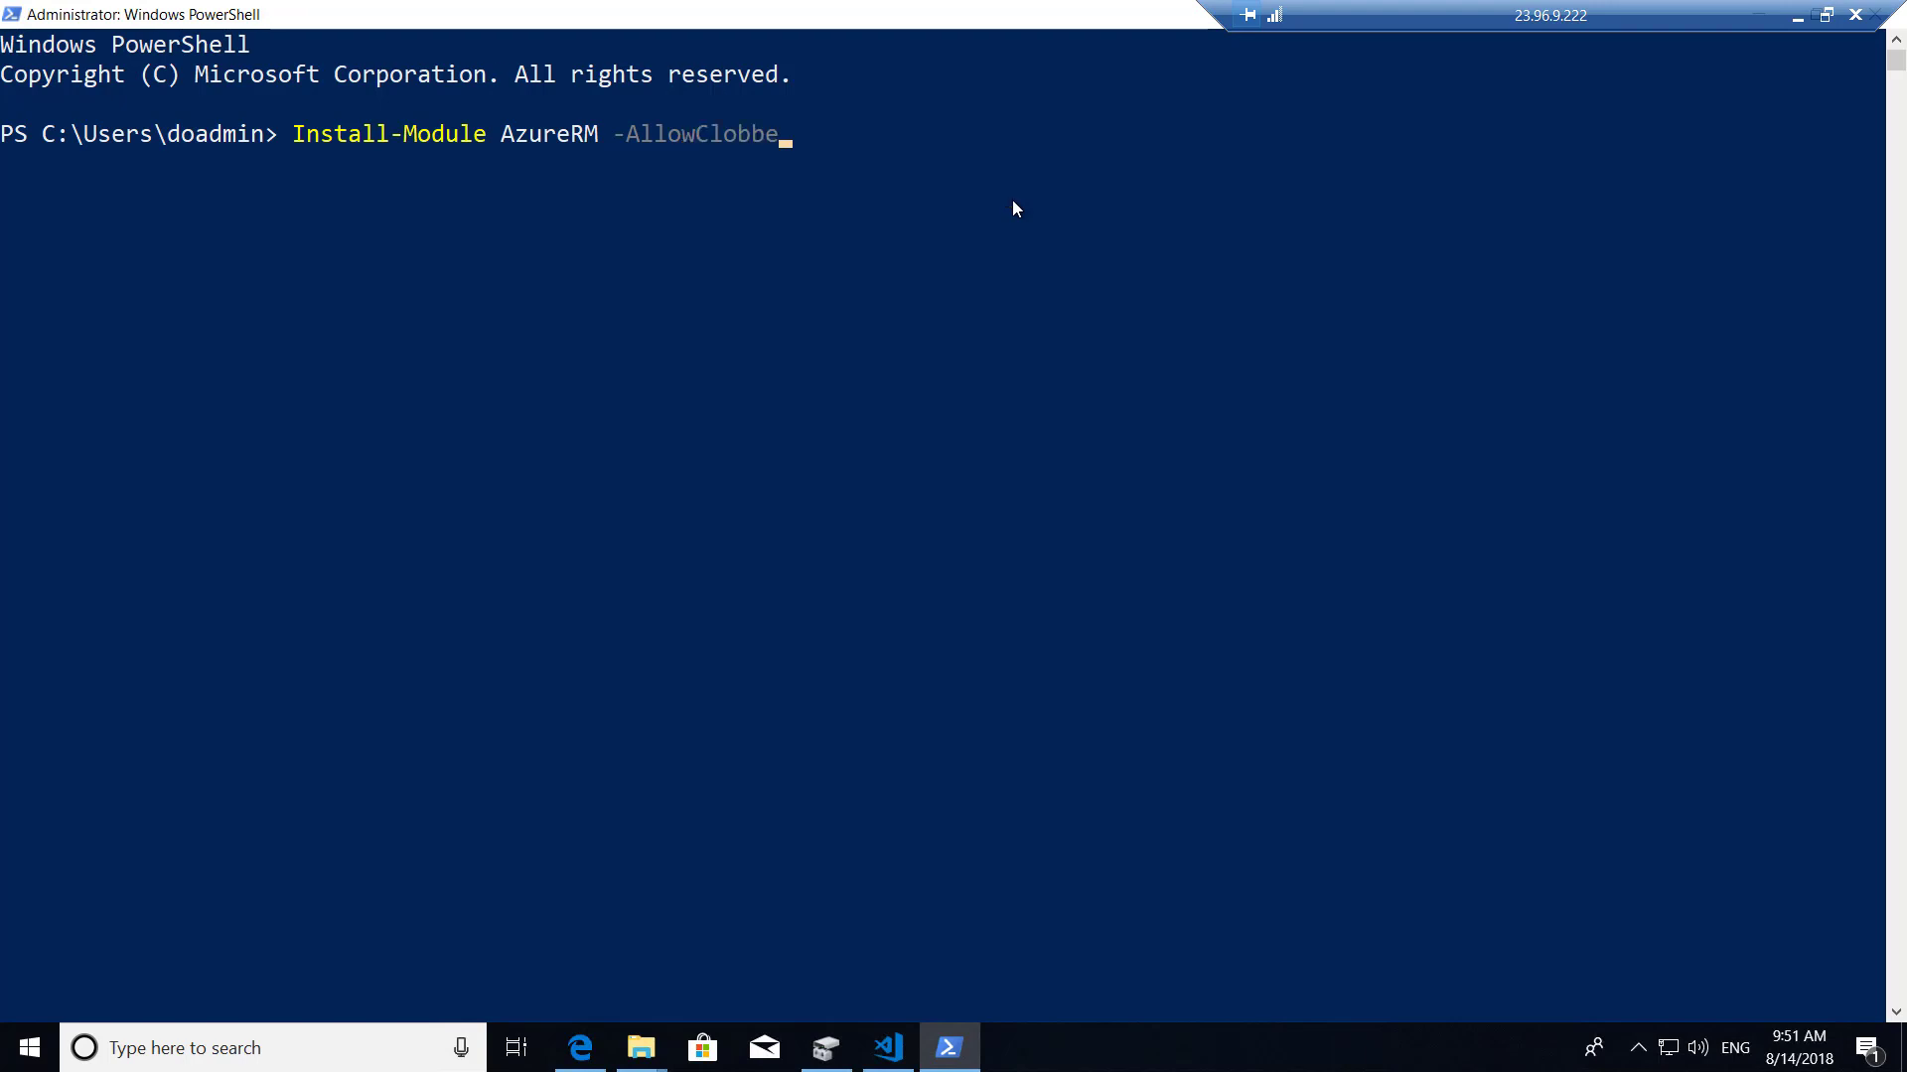
text(r)
key(Return)
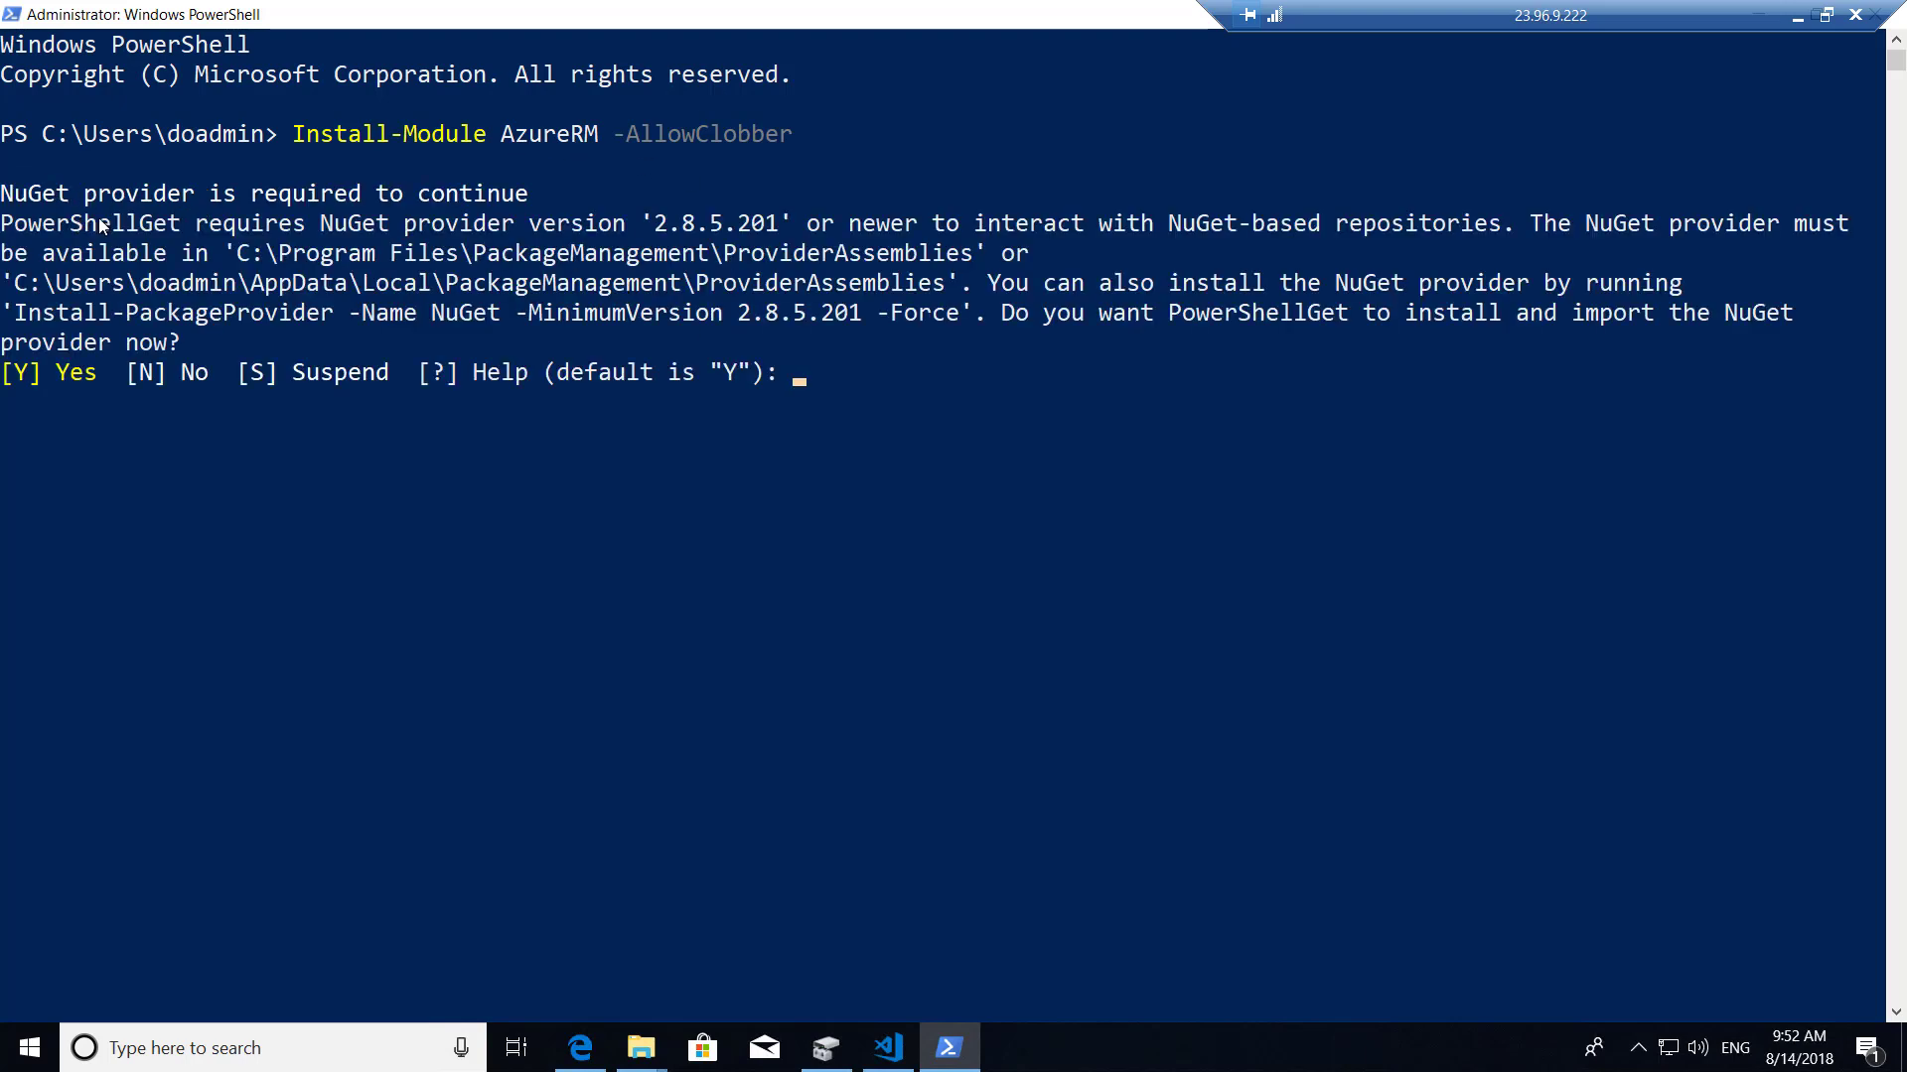
Answer Y to install the NuGet provider and A to trust PSGallery for all modules.
click(796, 384)
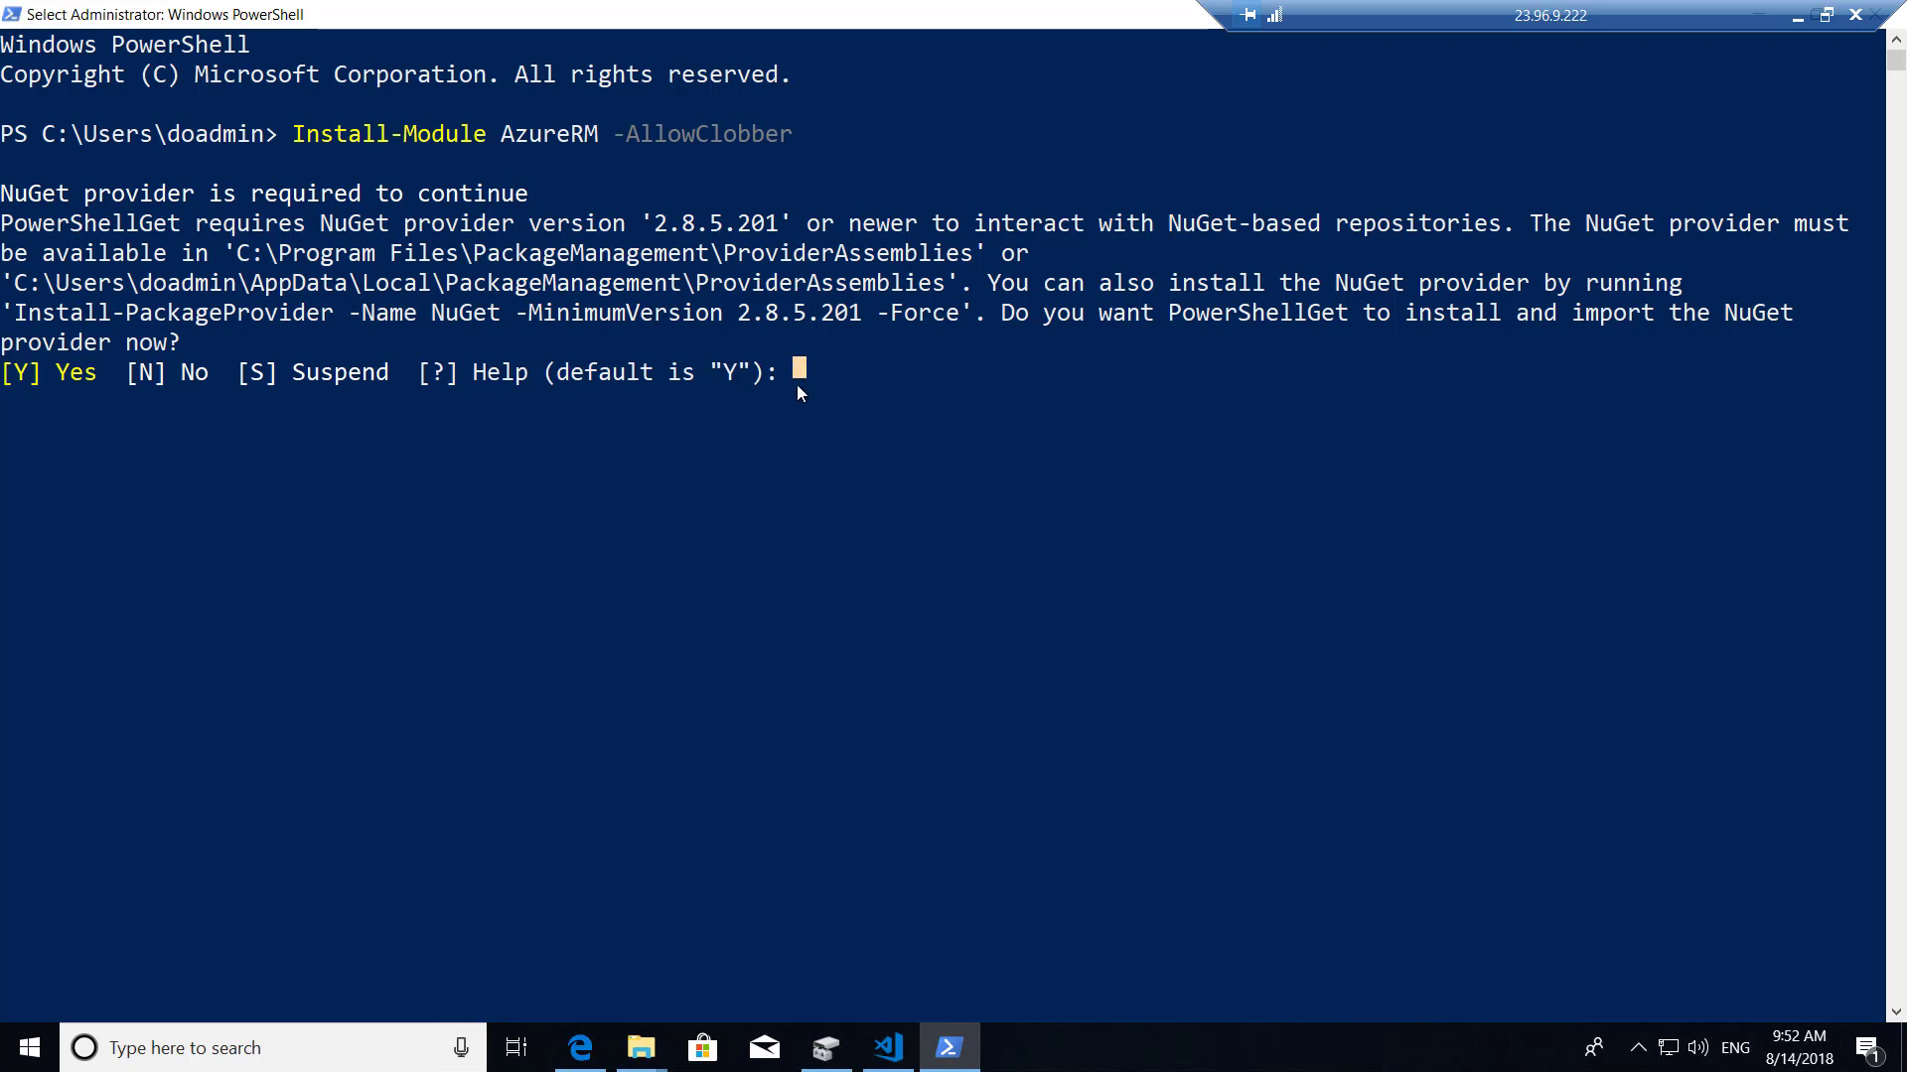
text(Y)
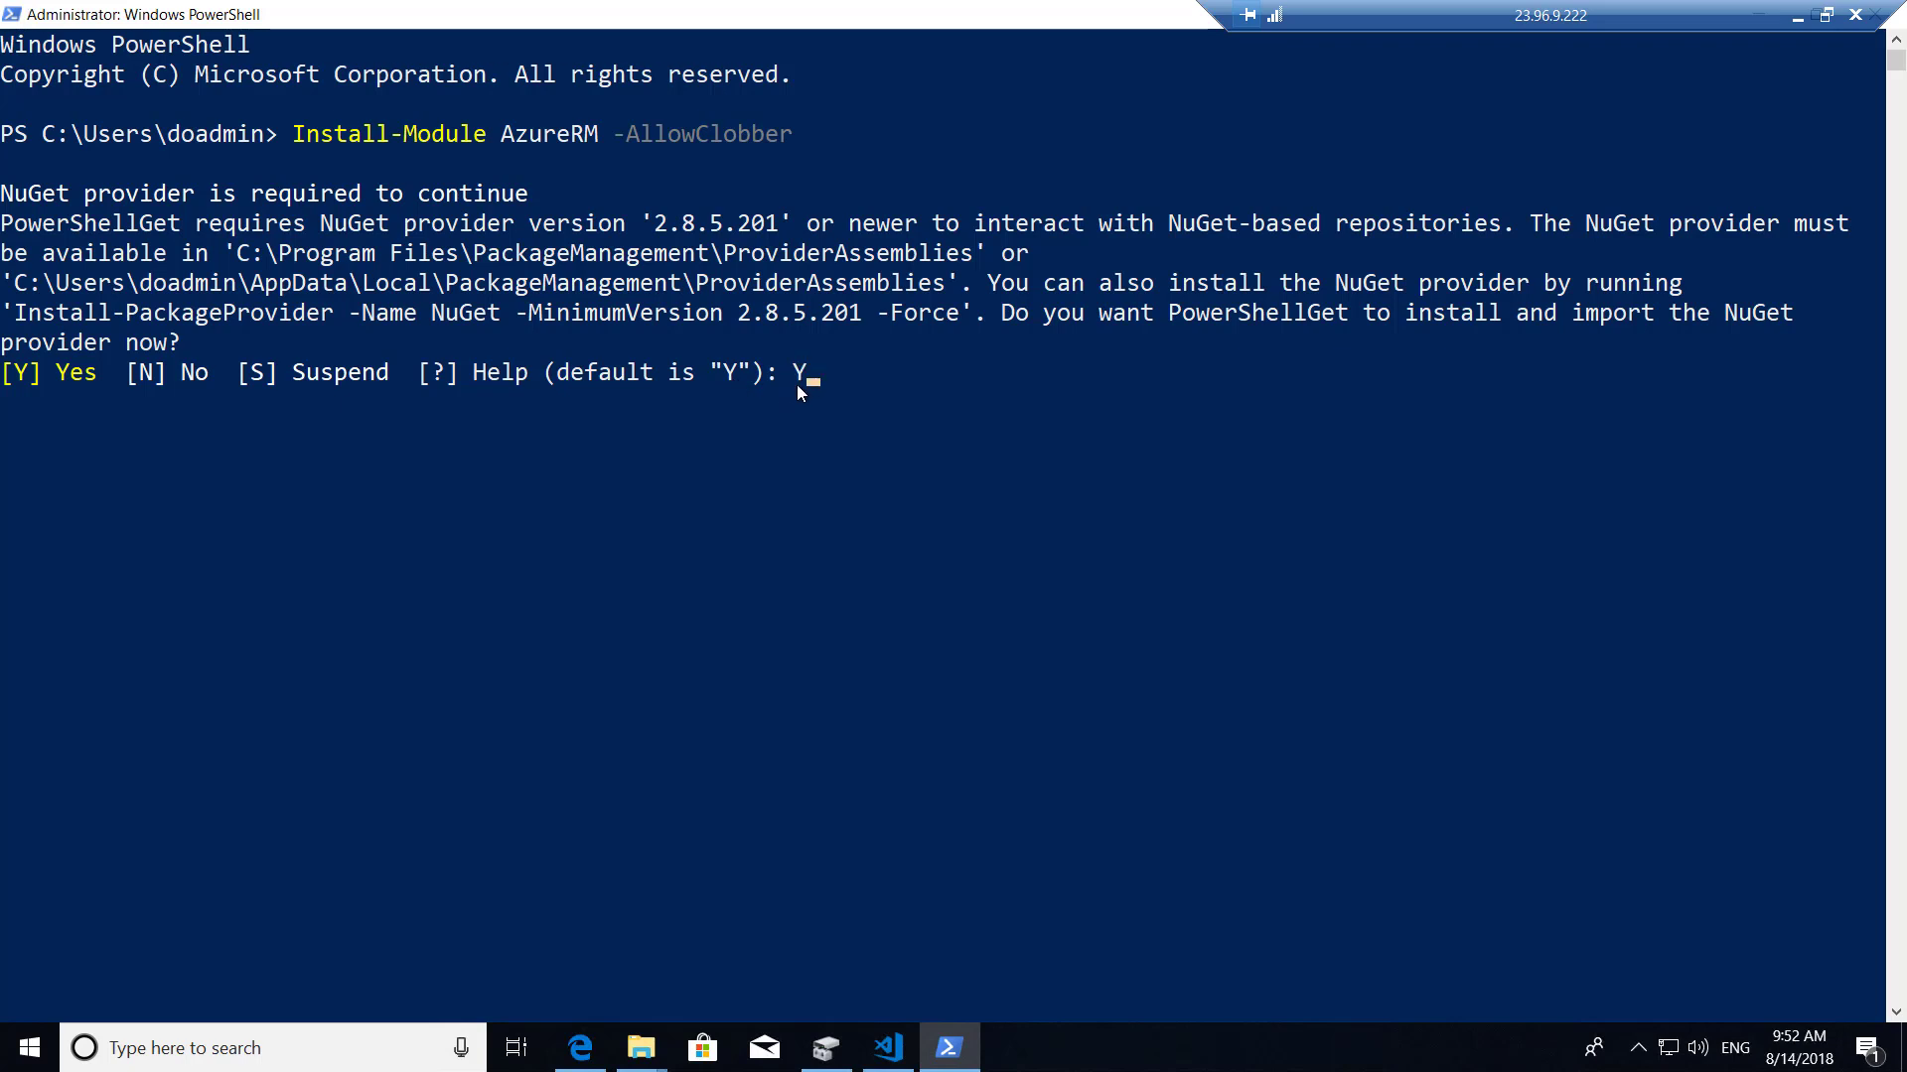
key(Return)
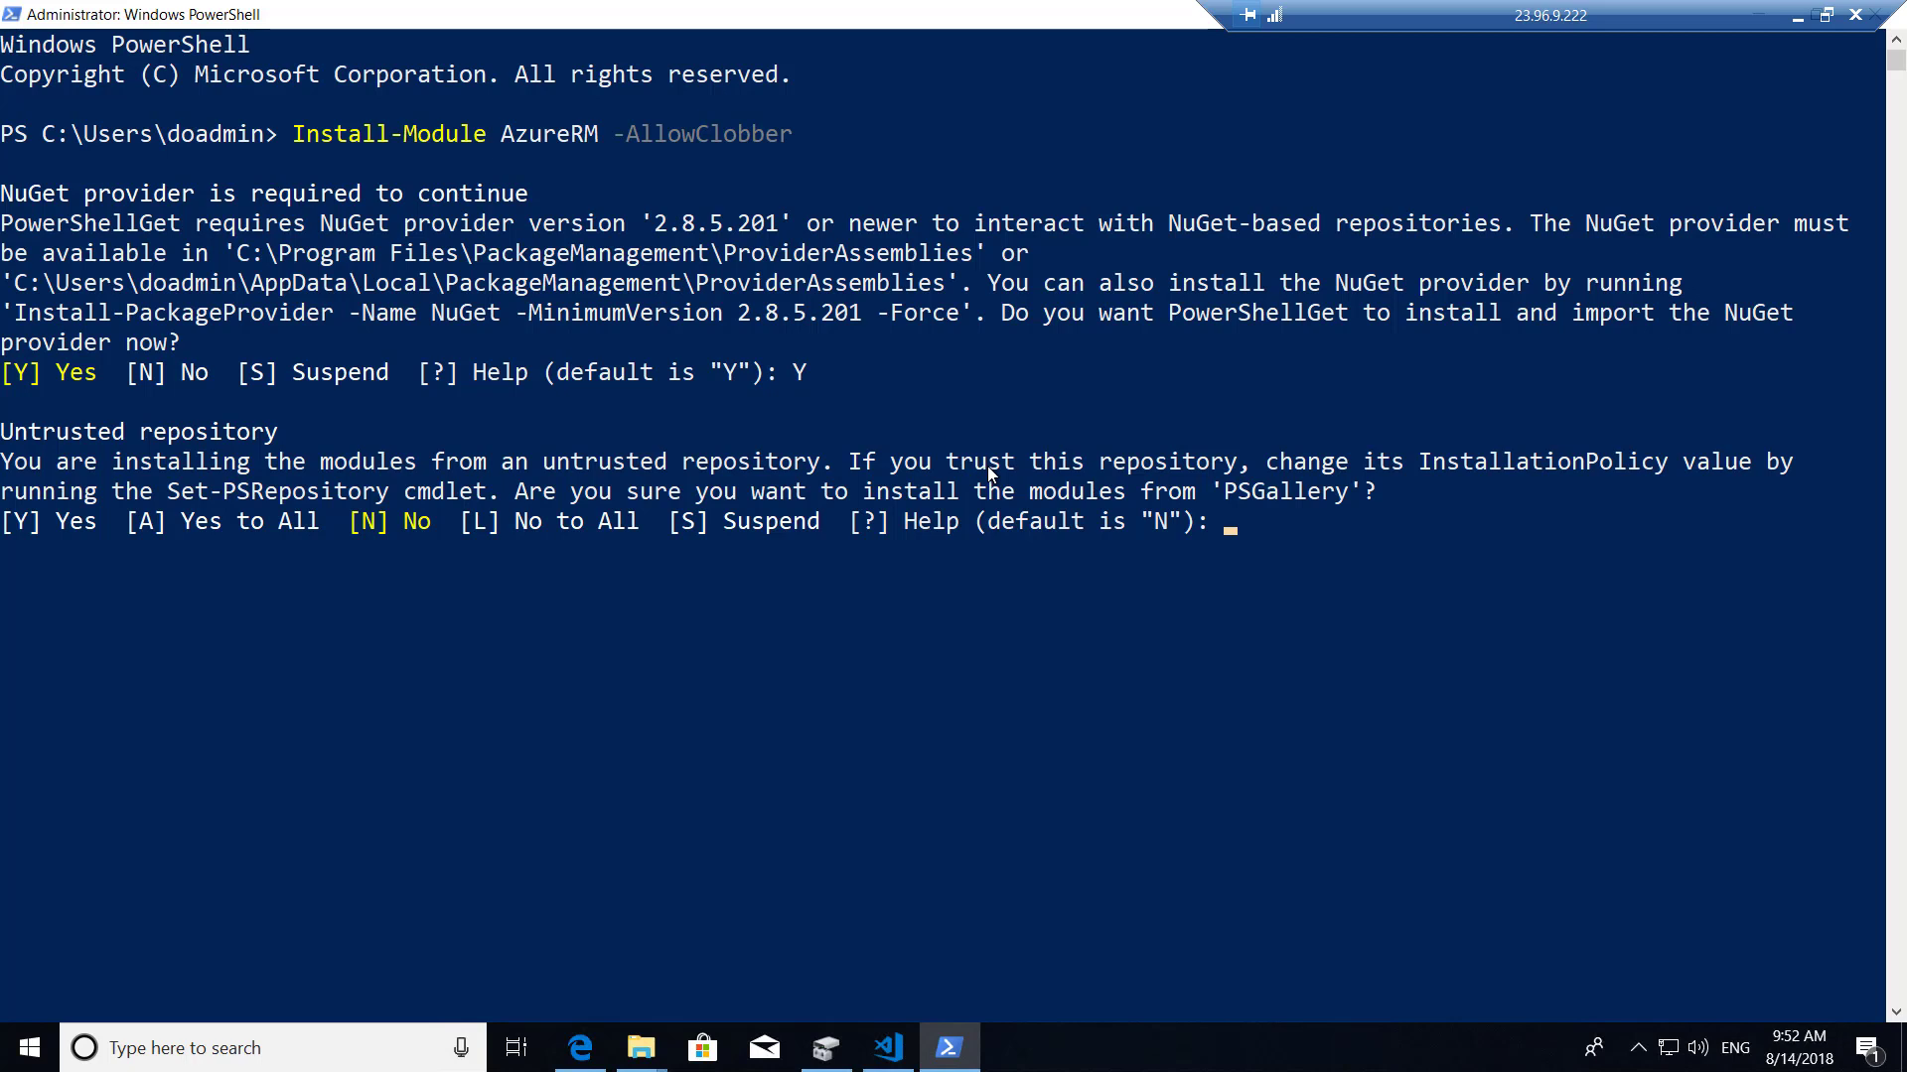
text(A)
key(Return)
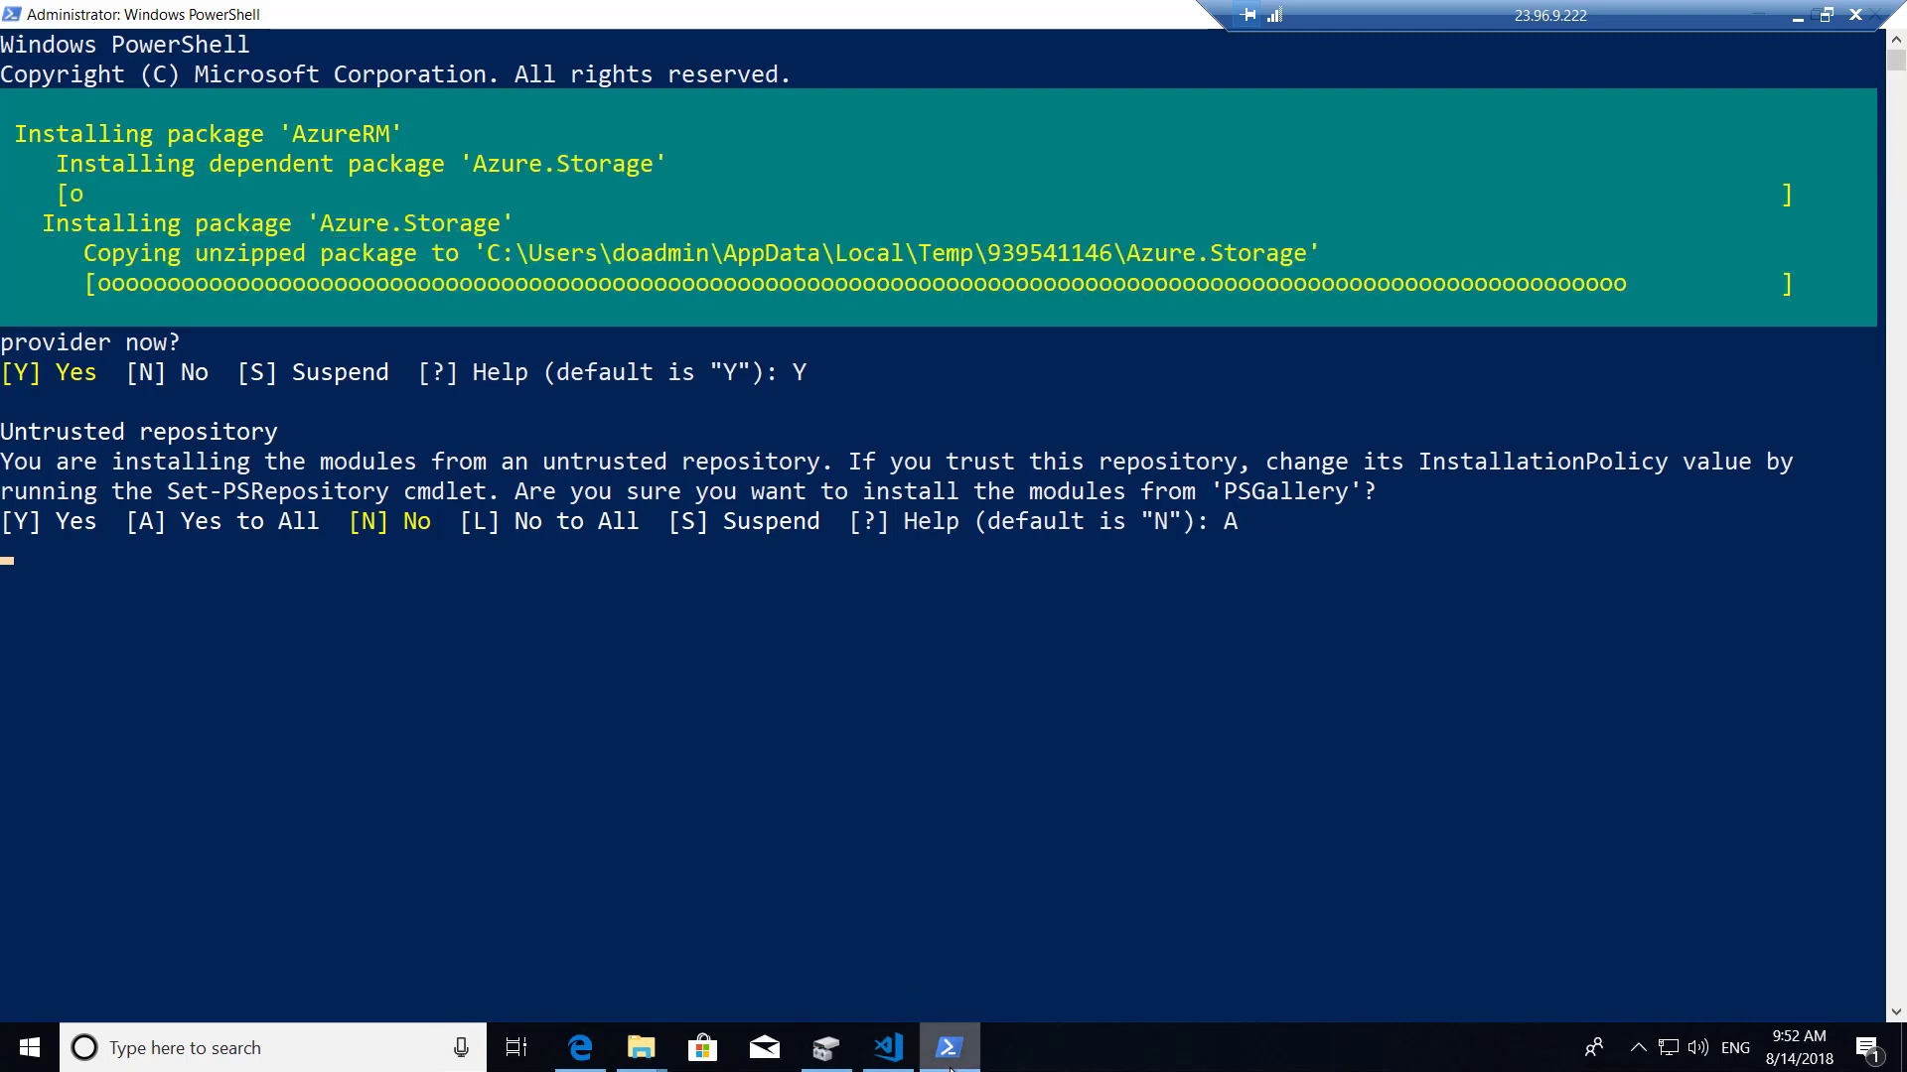
Switch away from the PowerShell console and move the remote session bar aside.
mouse_move(951, 1059)
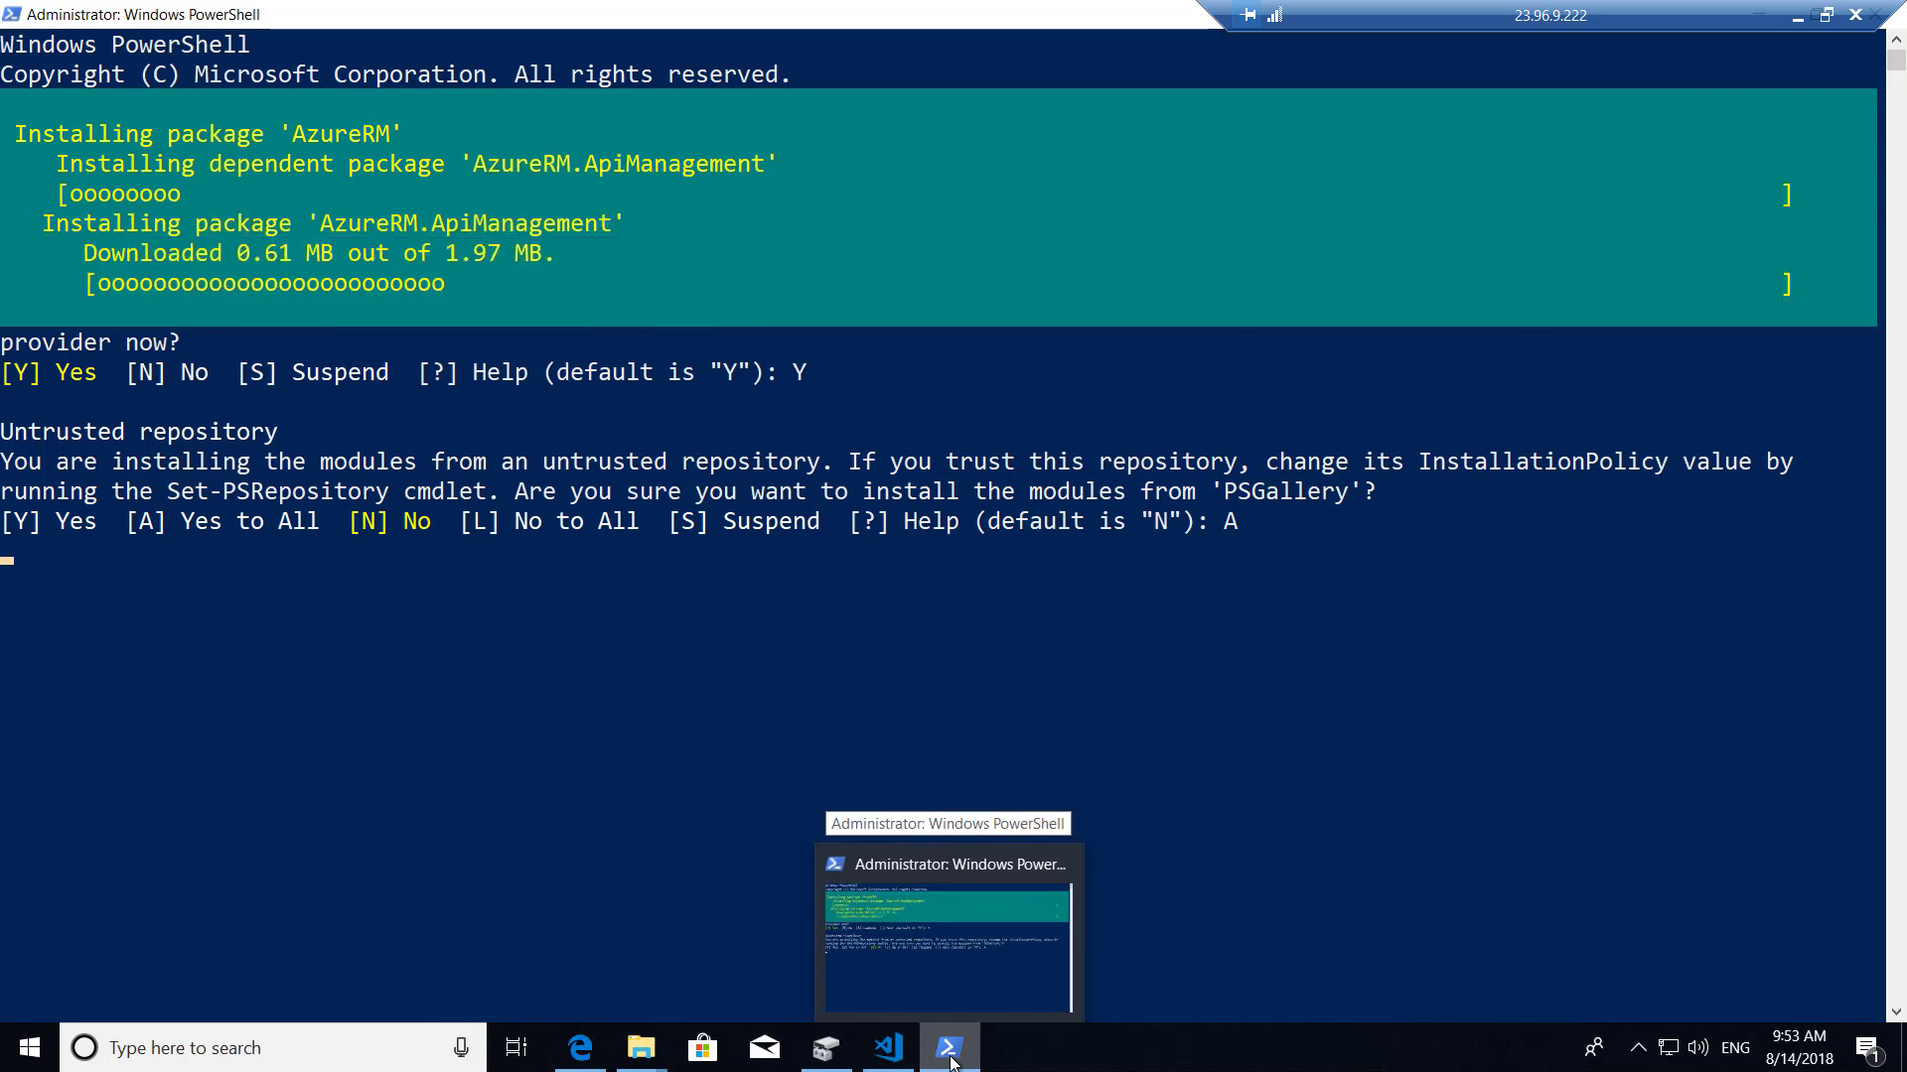
click(949, 1057)
right_click(949, 1057)
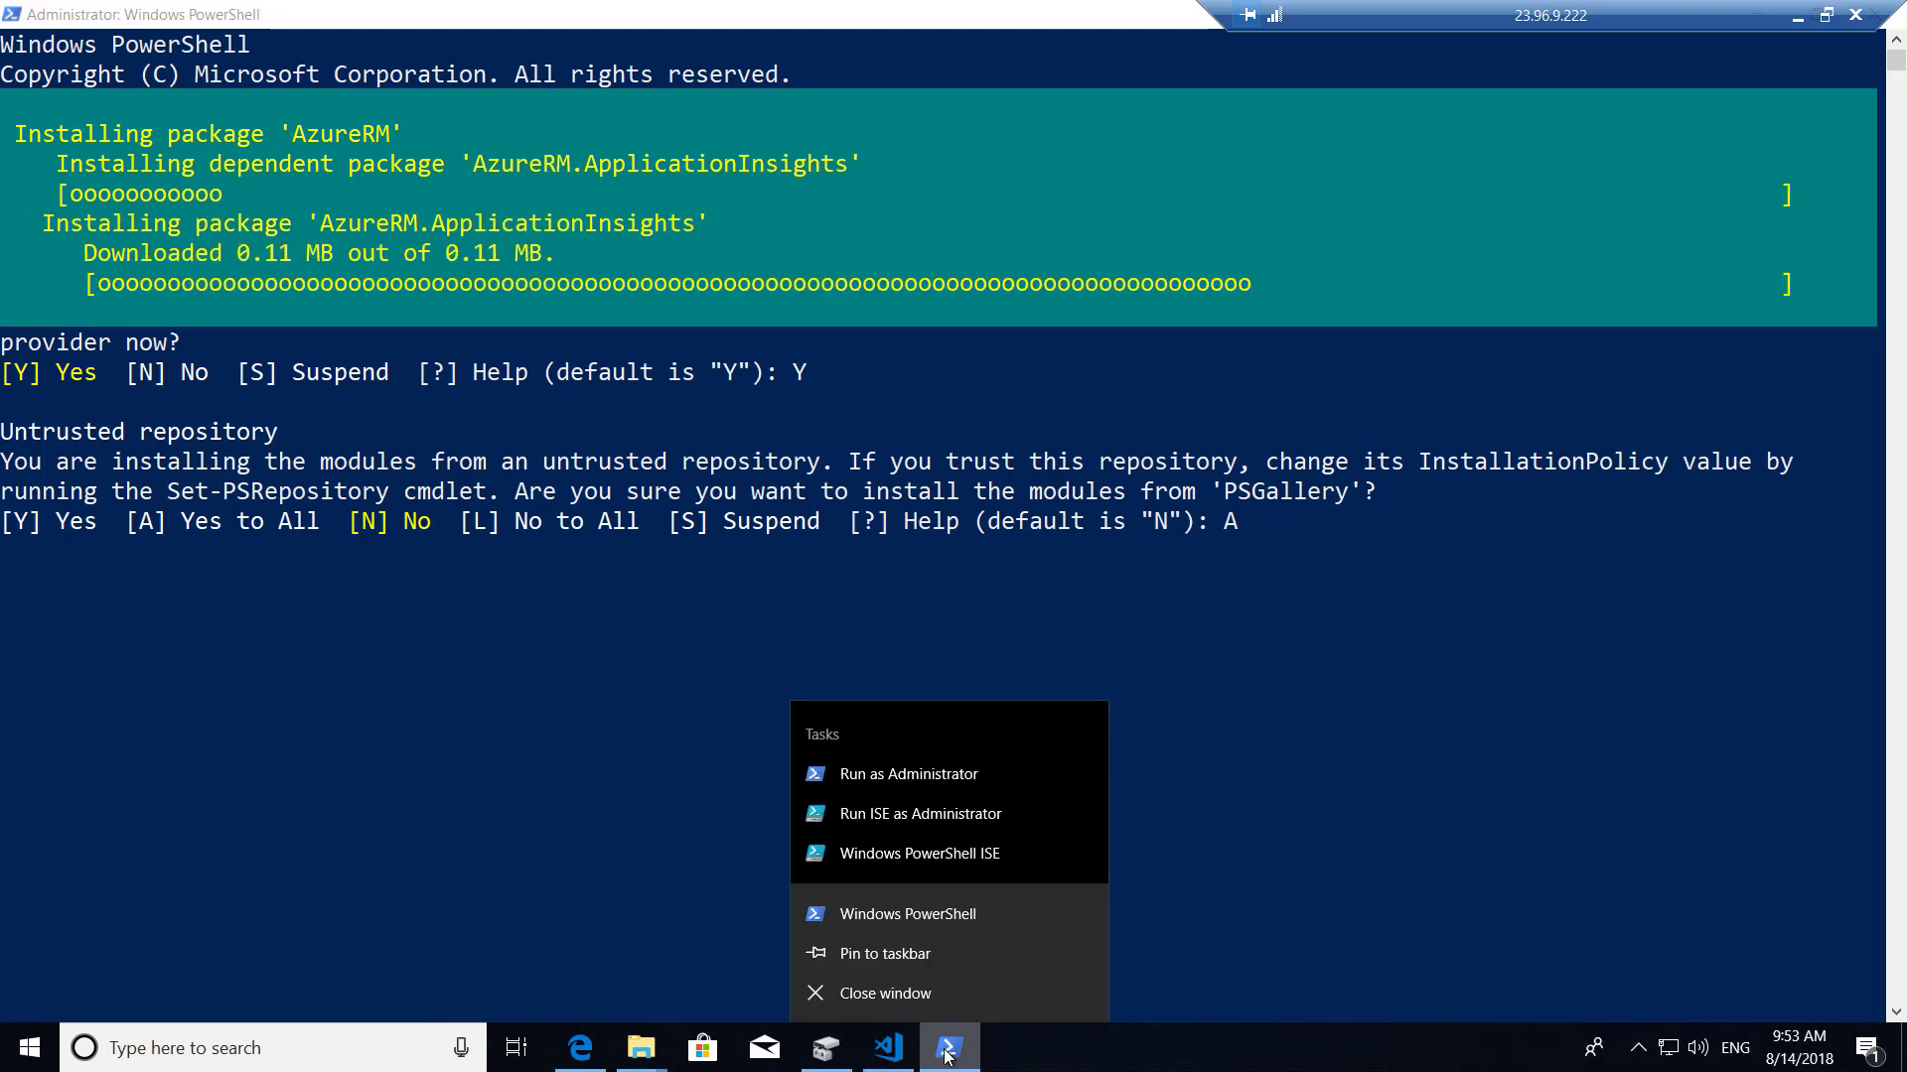
click(896, 949)
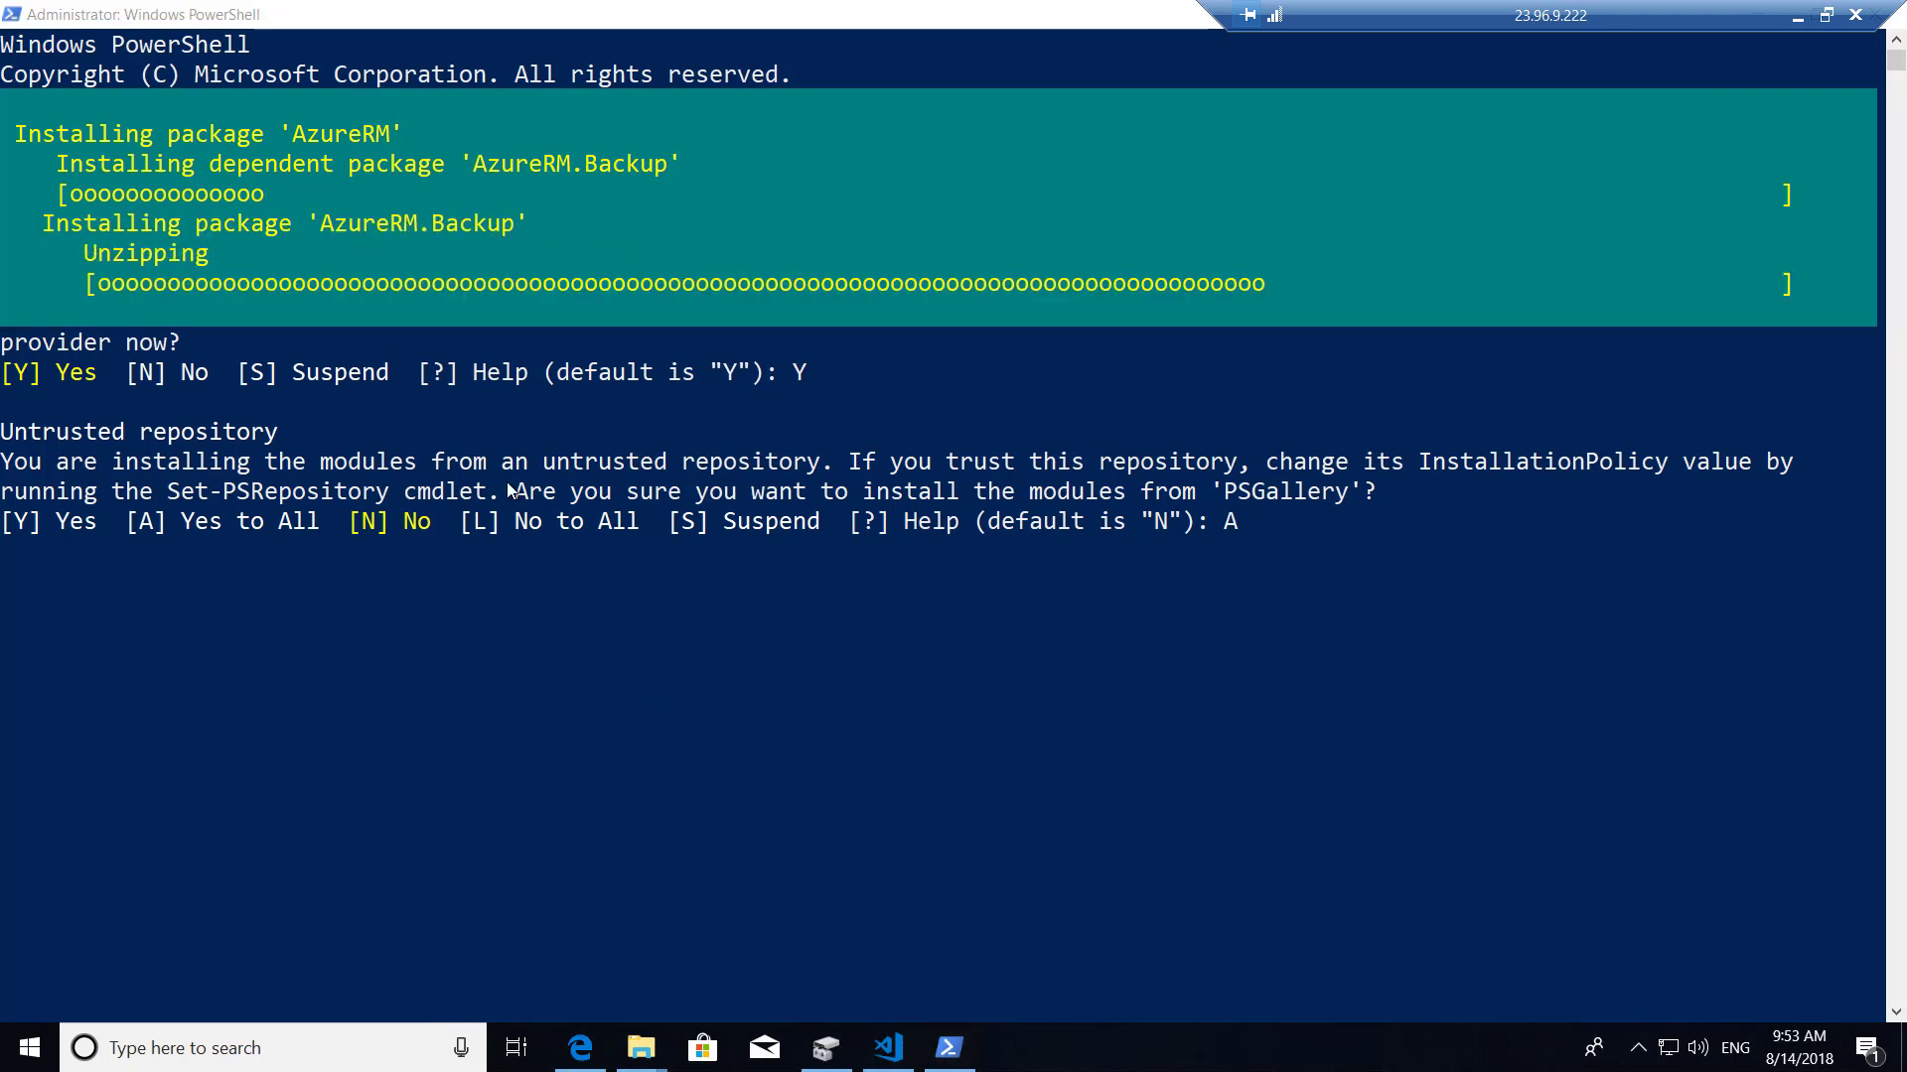
drag(1566, 8, 1220, 8)
Return to Edge in the remote session and search for 'azure cli download'.
click(1774, 13)
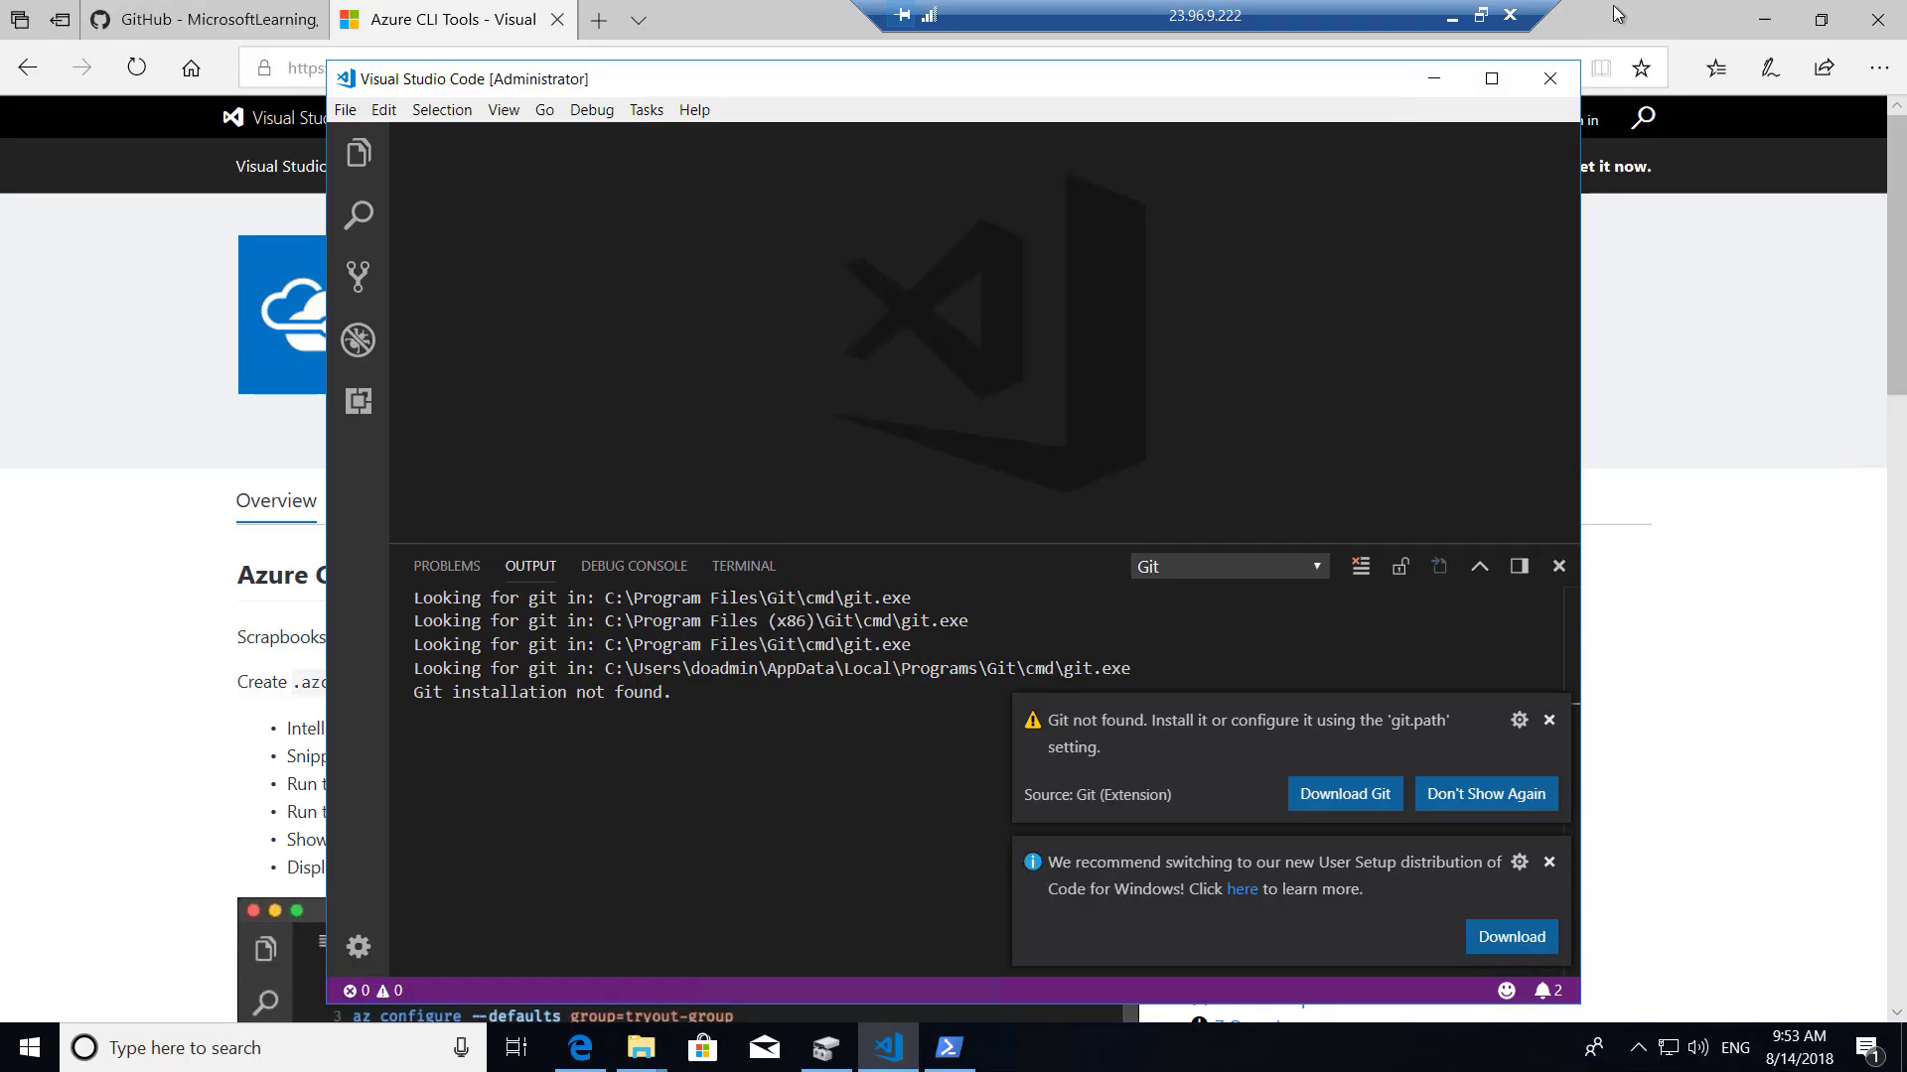
click(1452, 15)
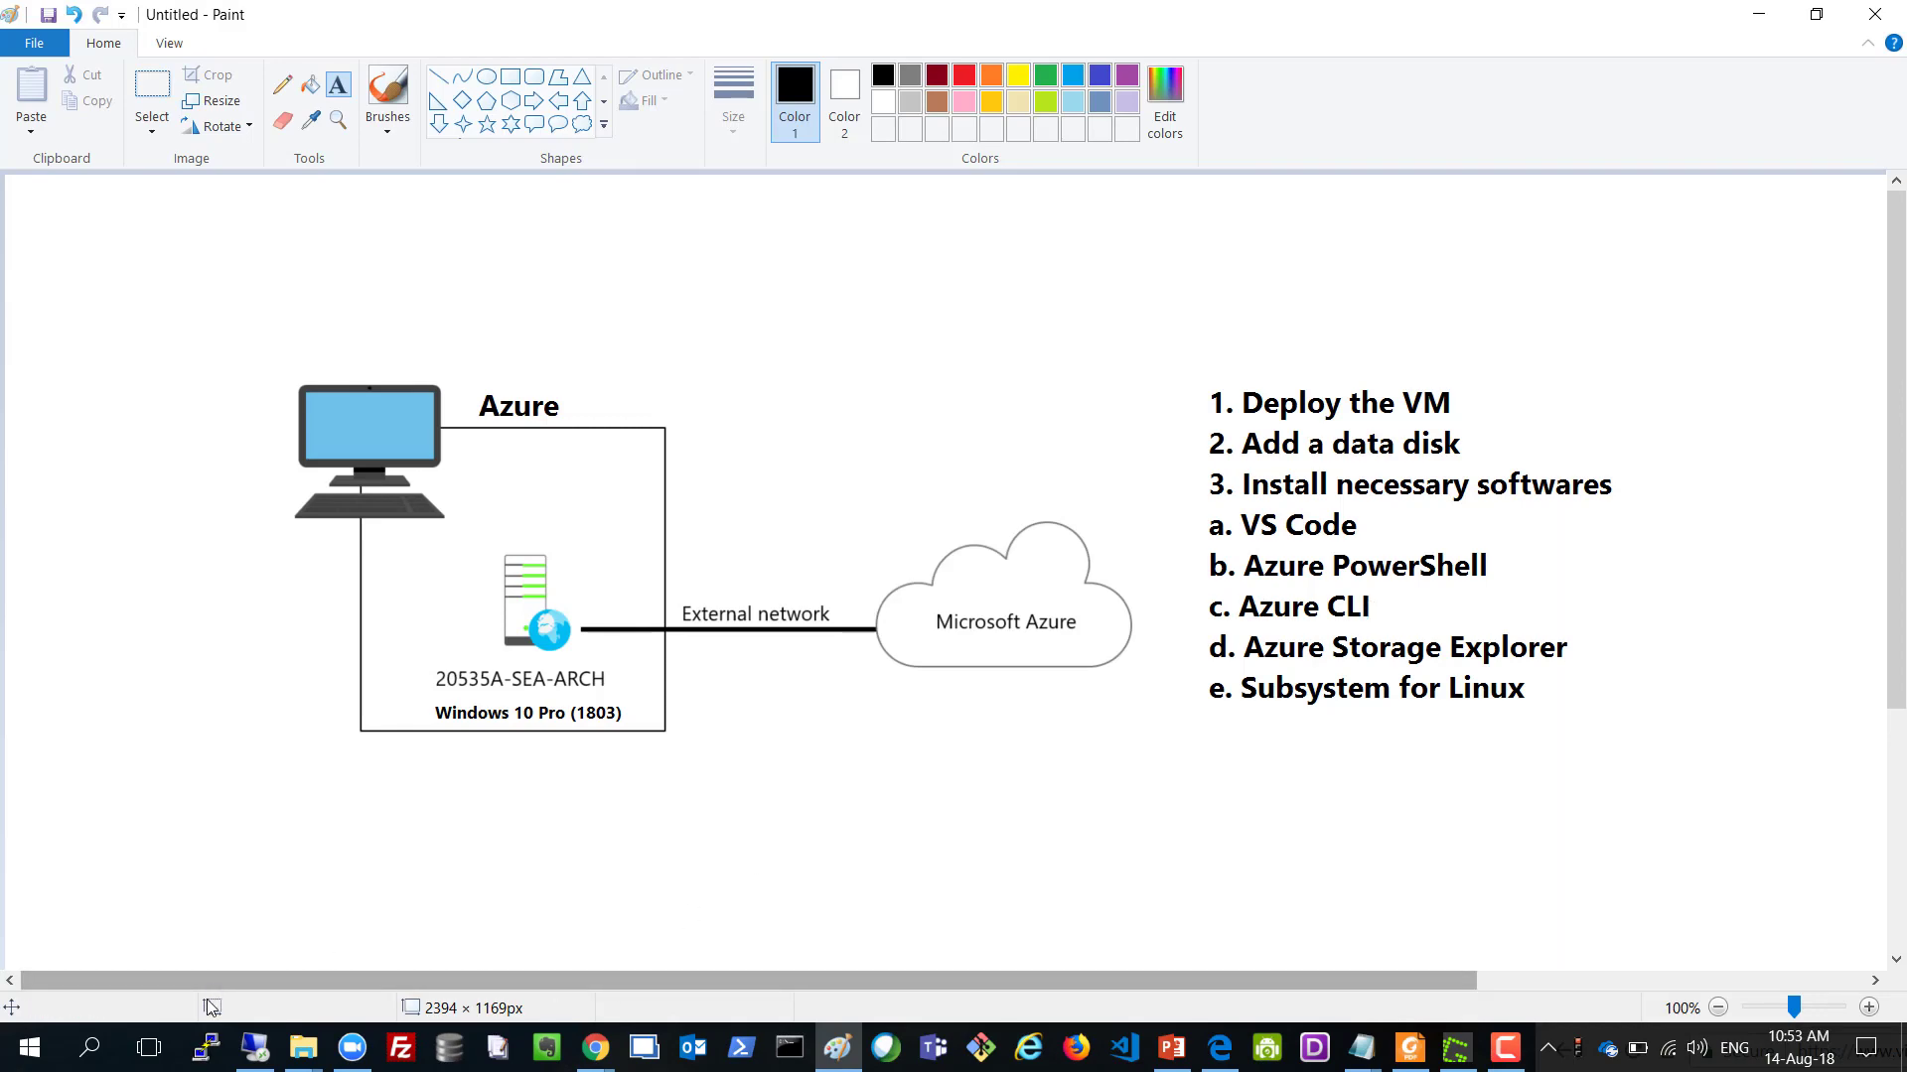
click(255, 1048)
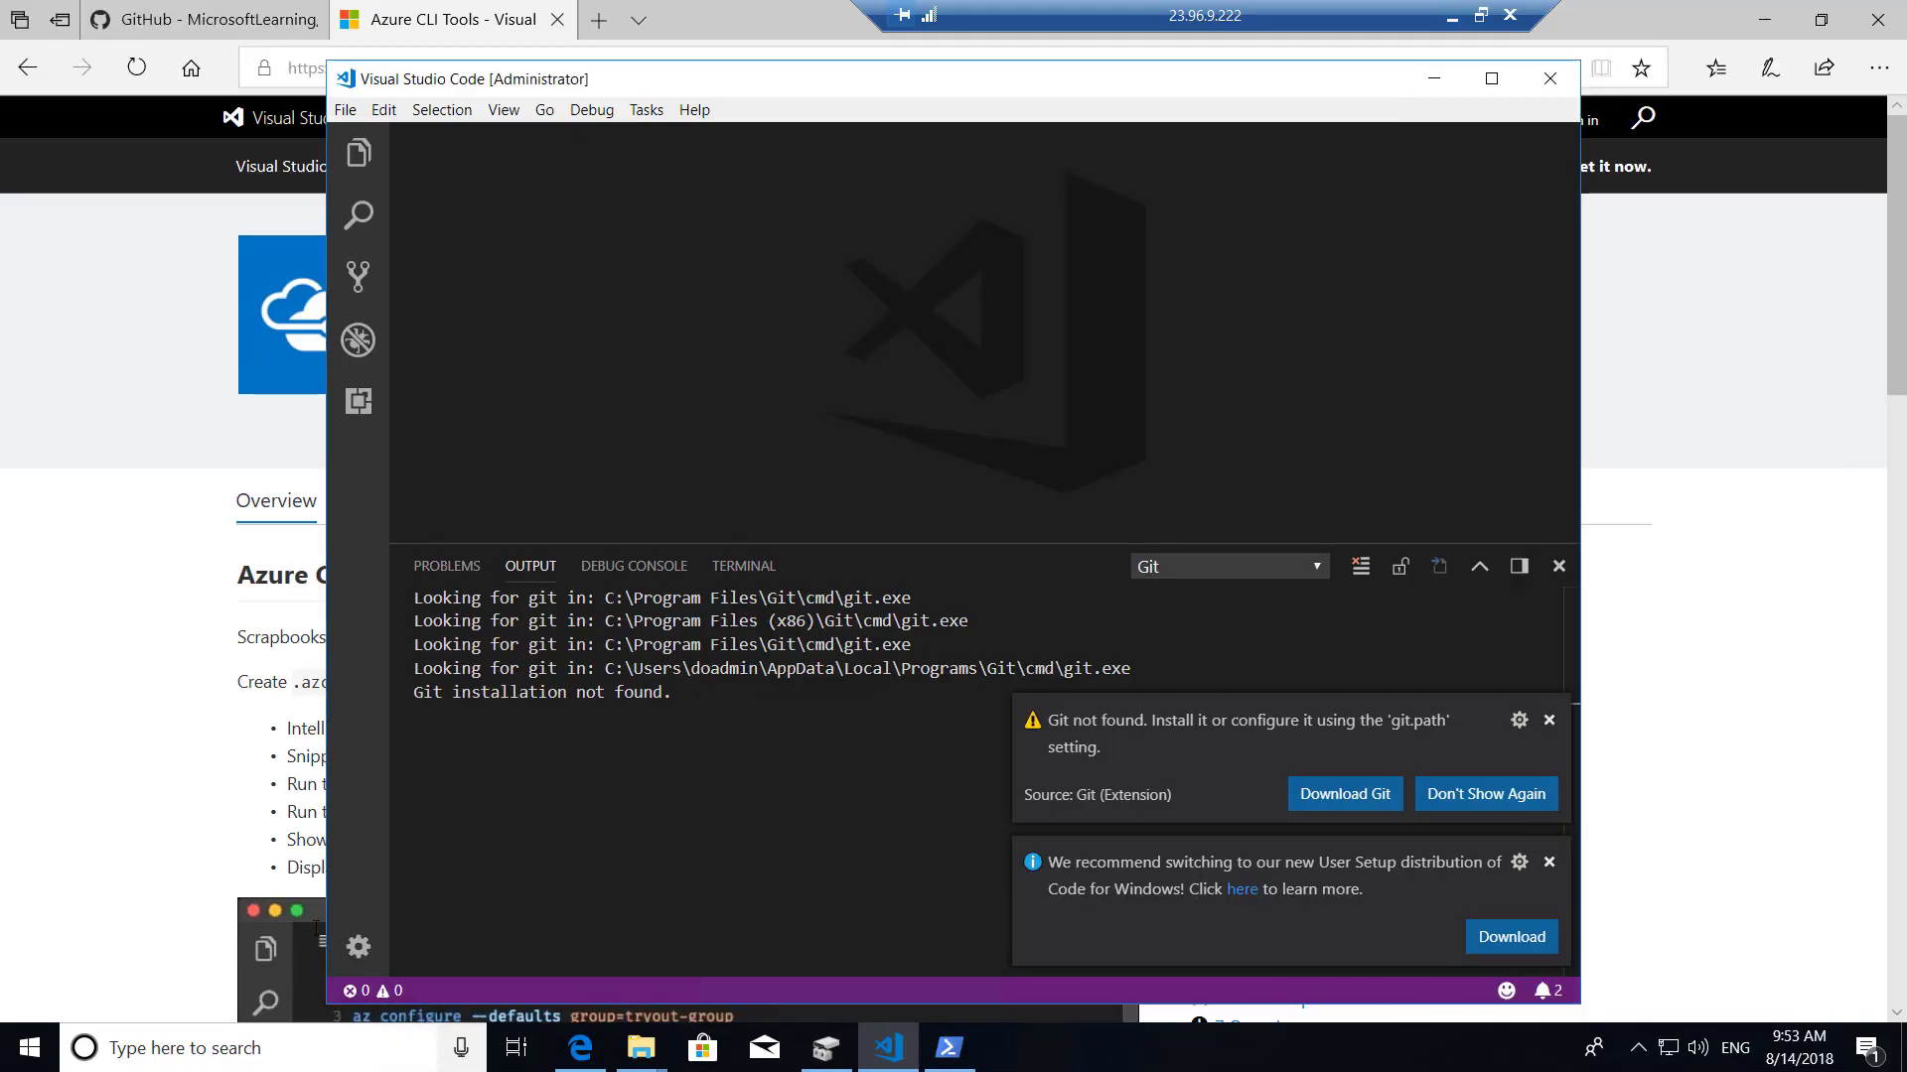
click(149, 430)
click(391, 67)
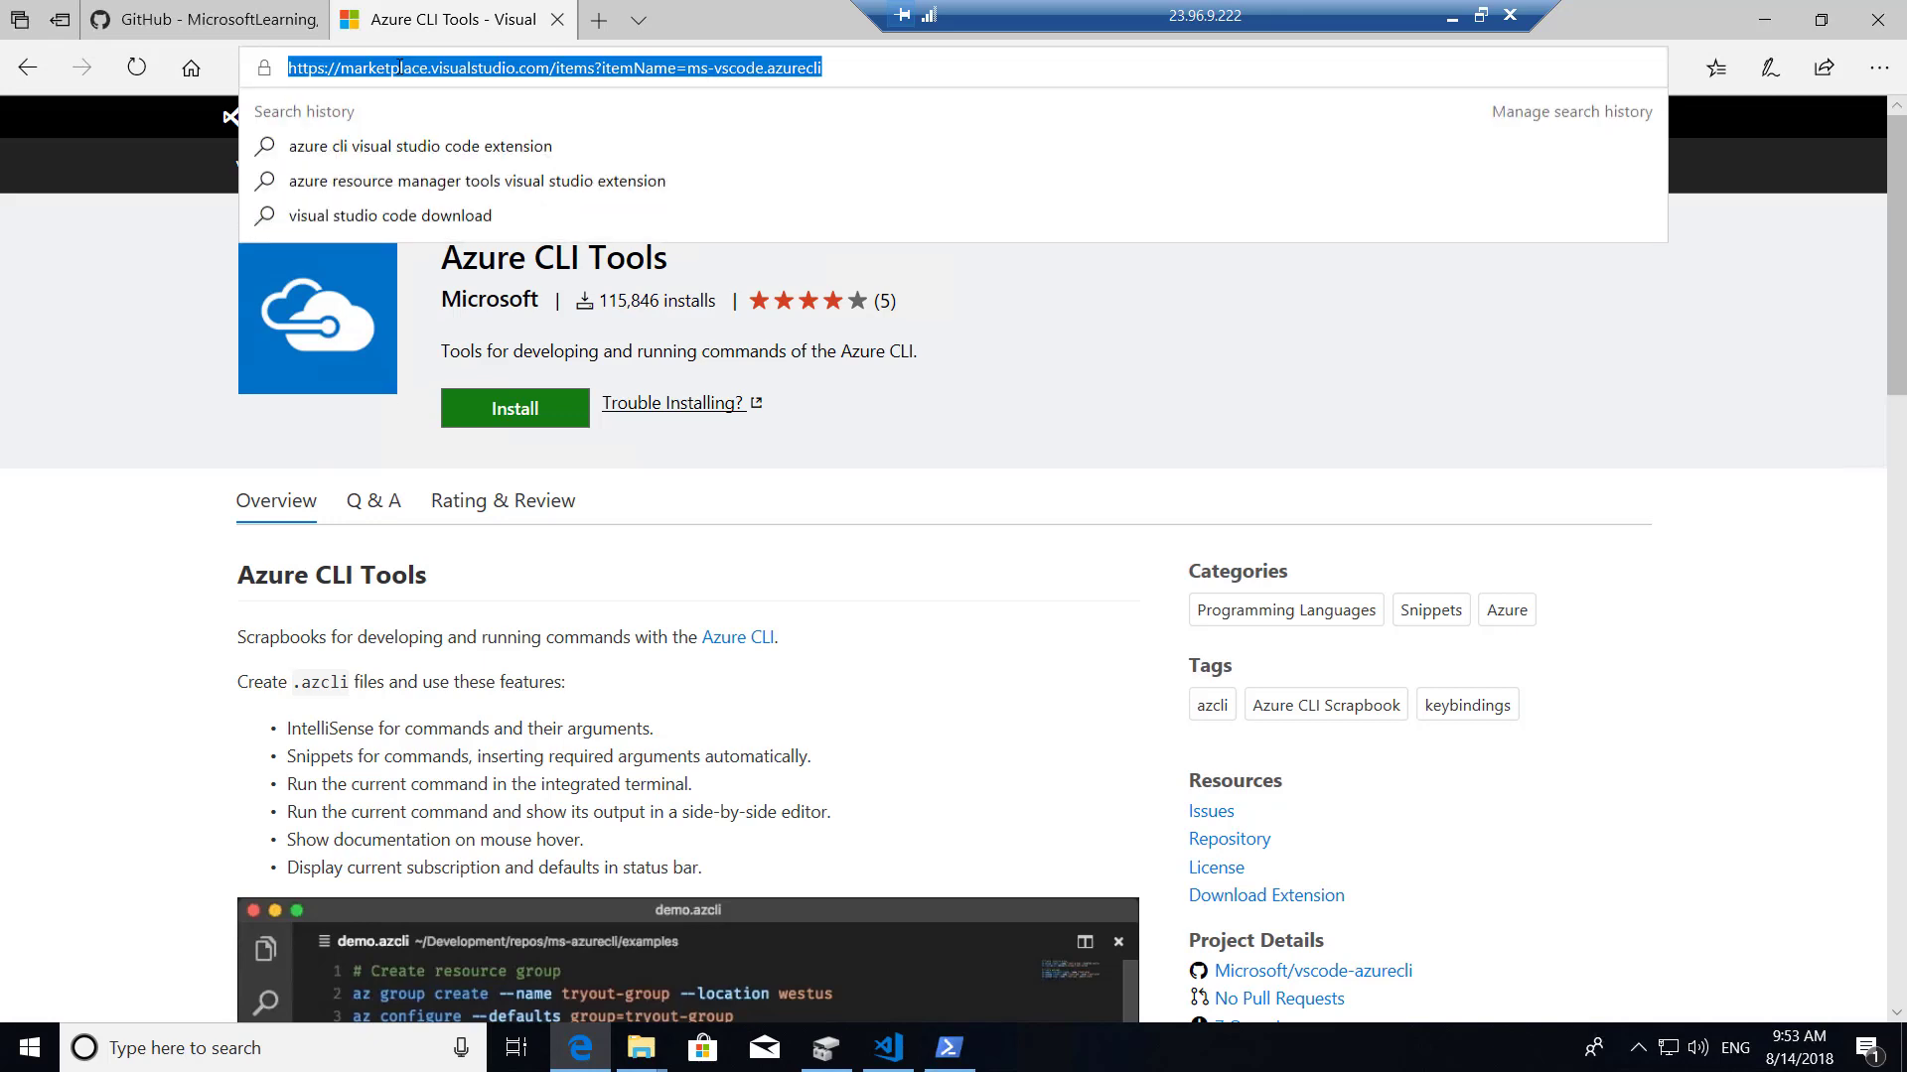
text(azure cli)
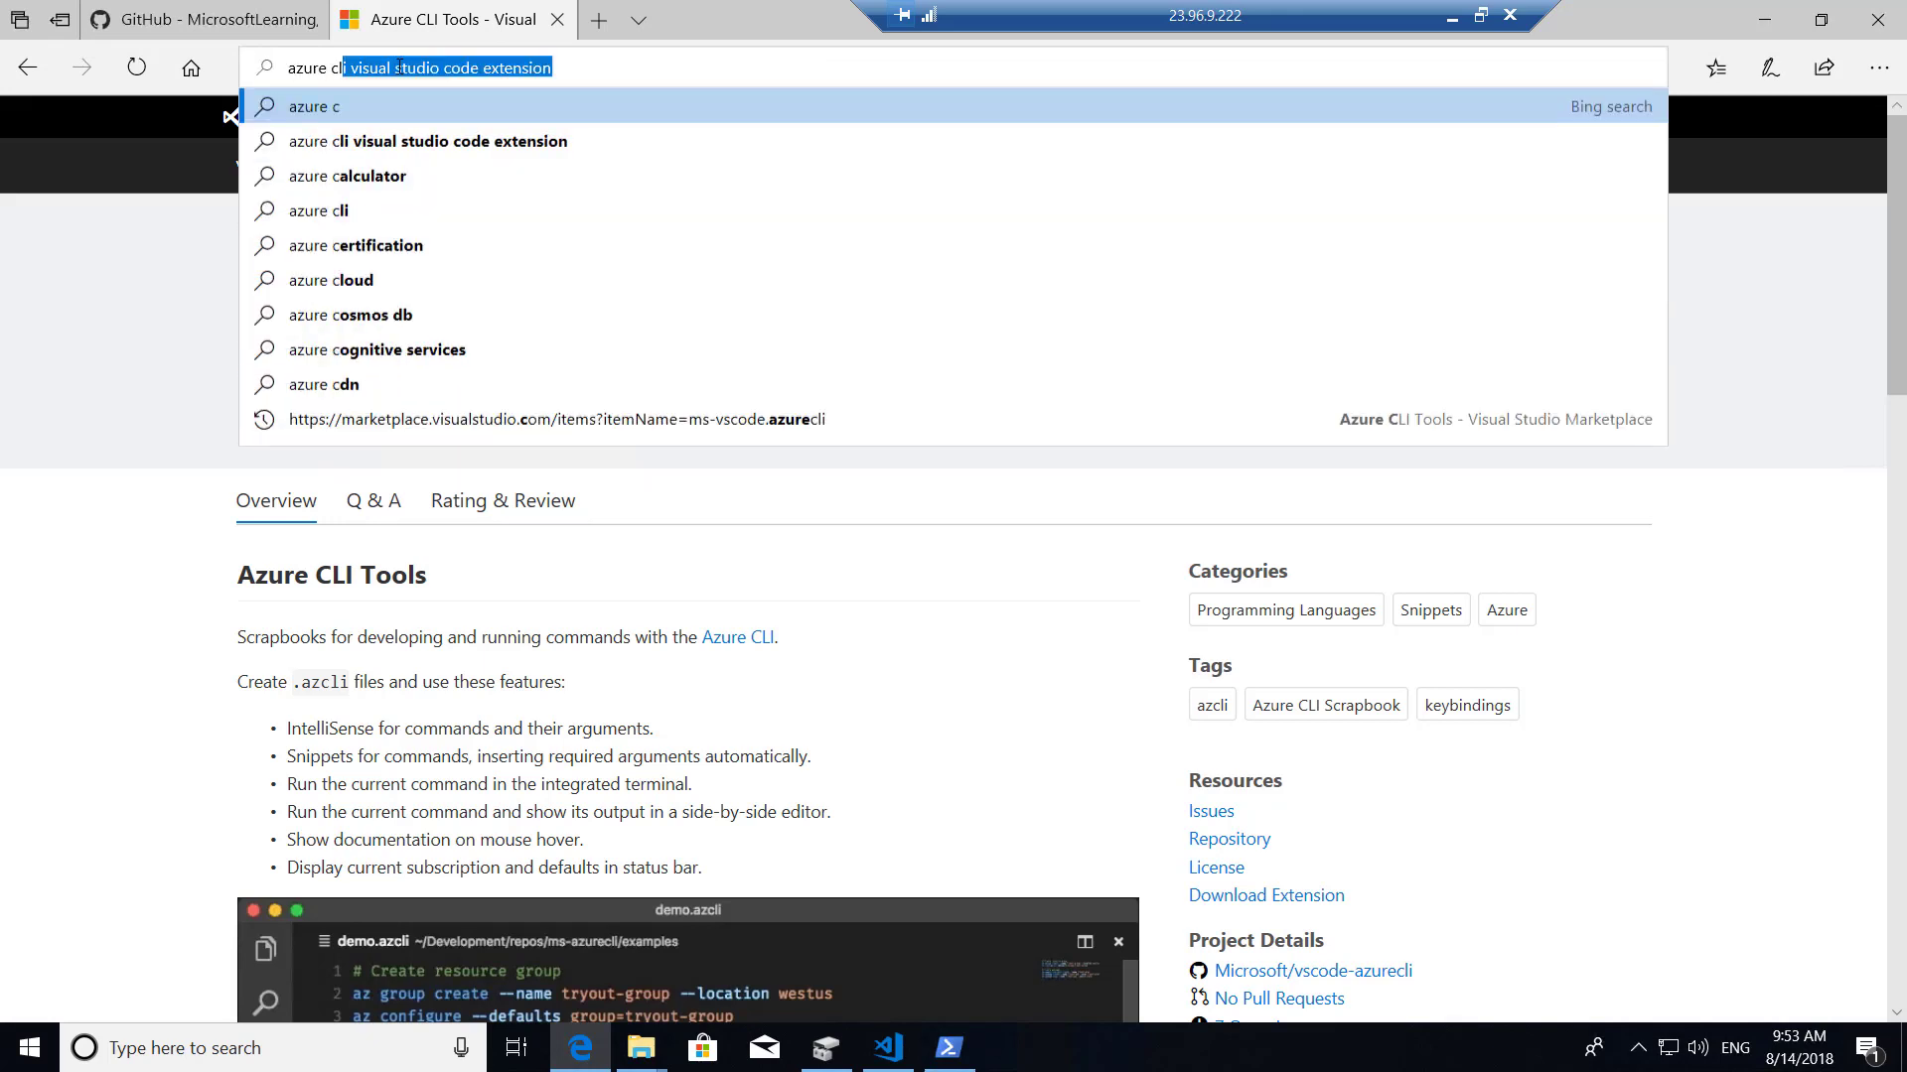
text( download)
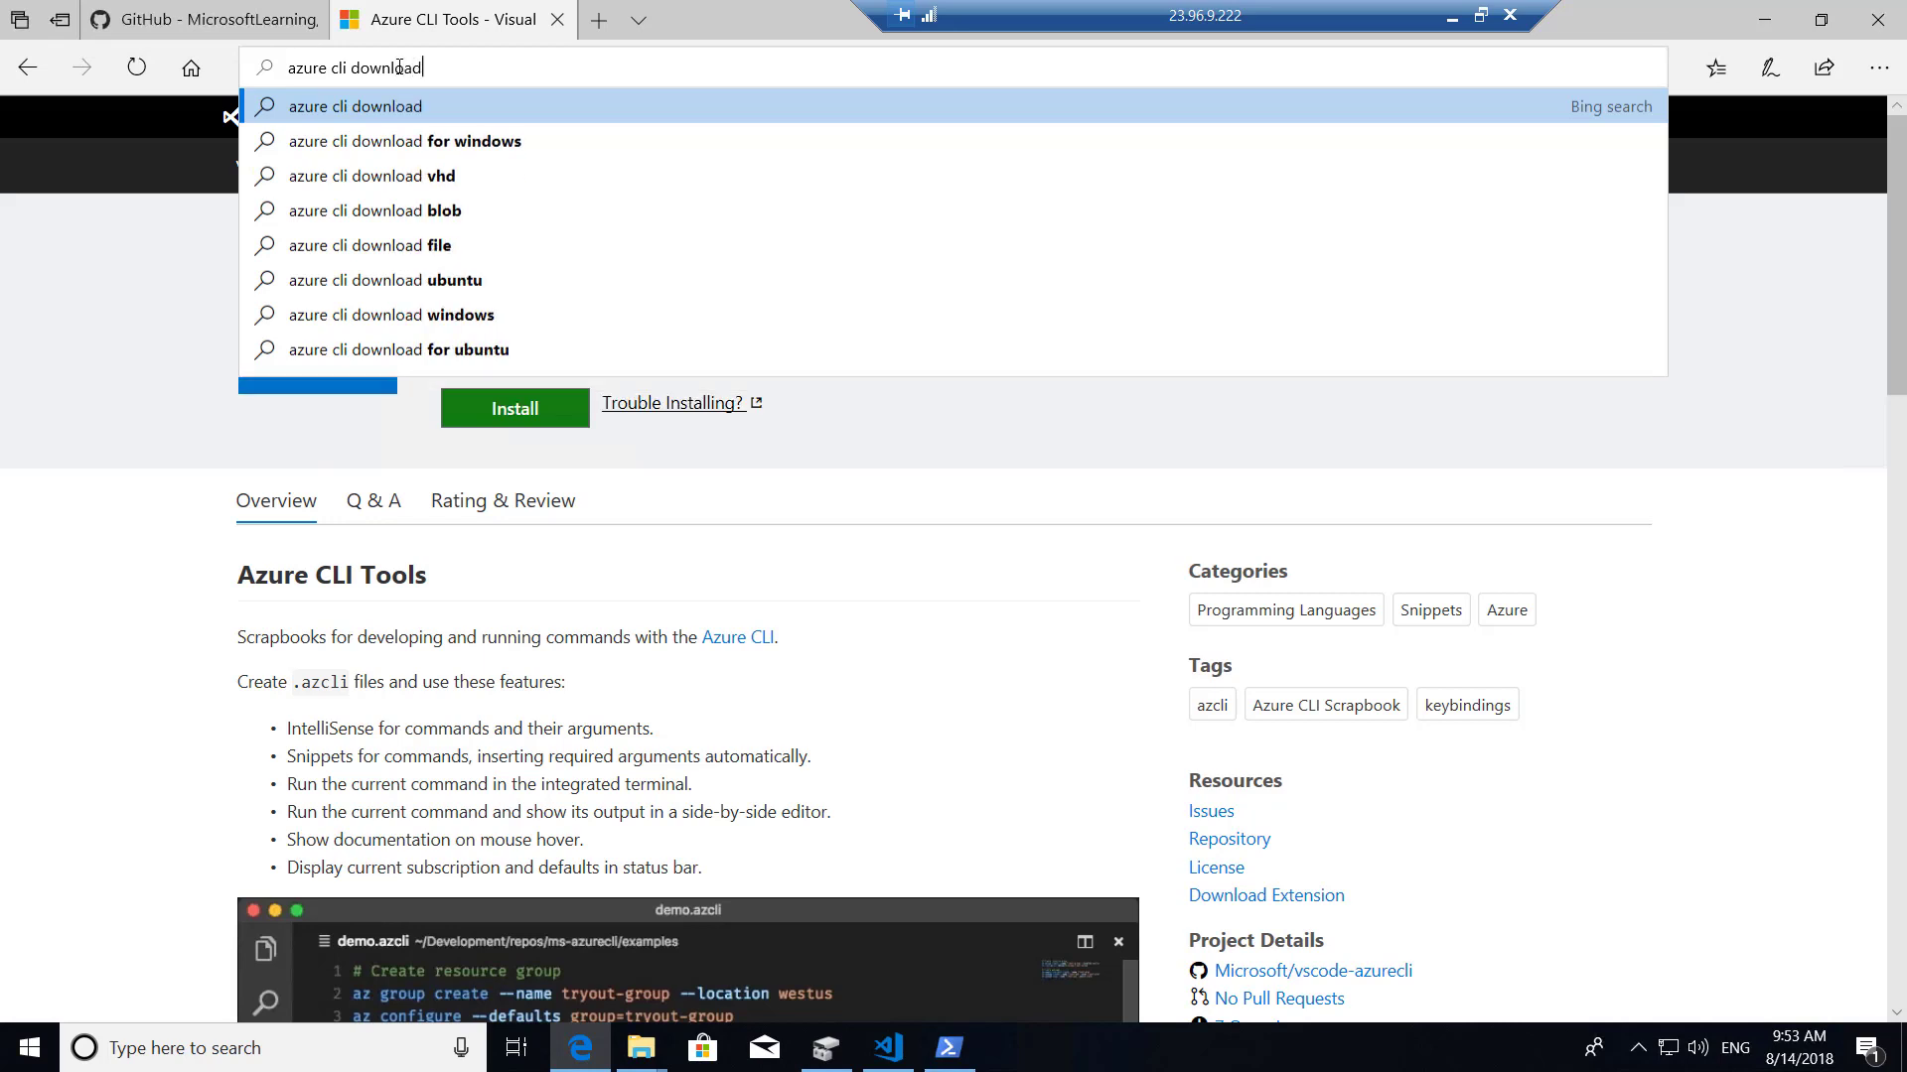
key(Return)
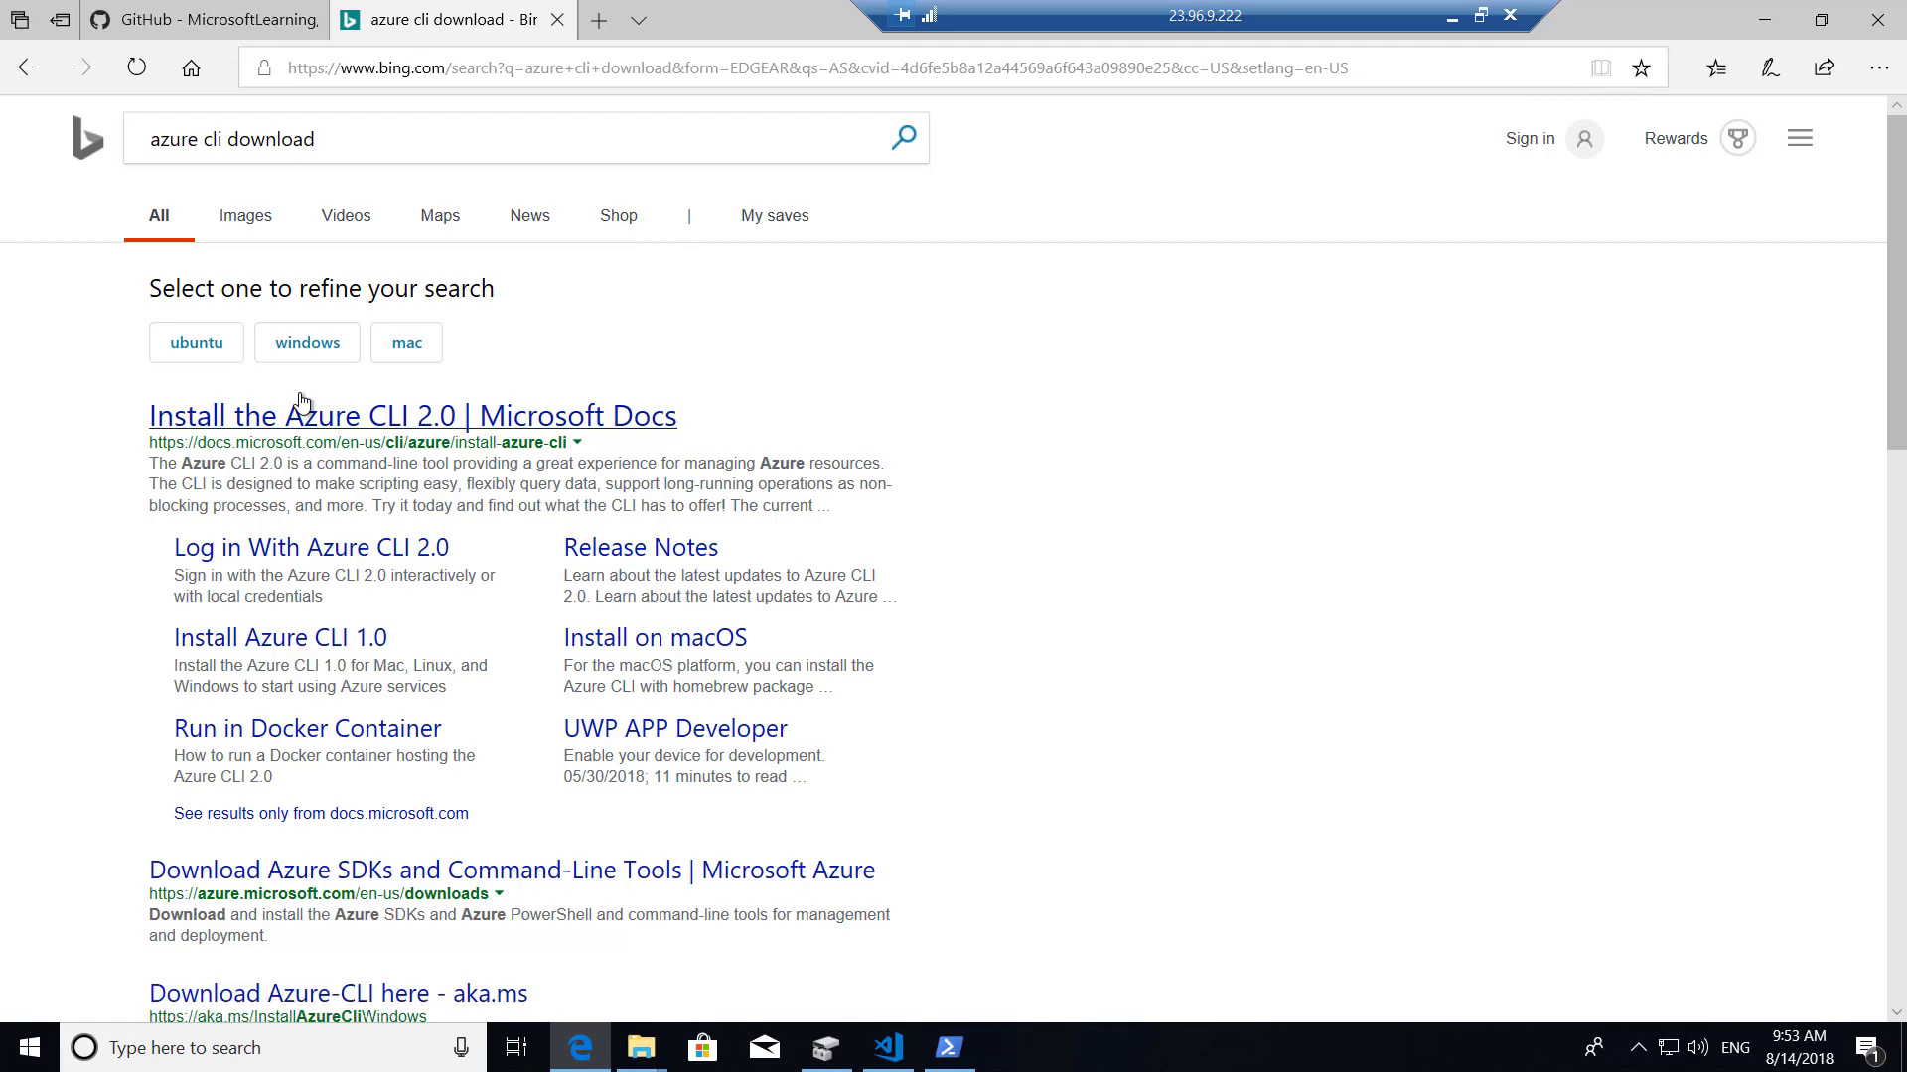
Download azure-cli-2.0.43.msi from the Azure CLI Windows install docs and run it past SmartScreen.
click(330, 427)
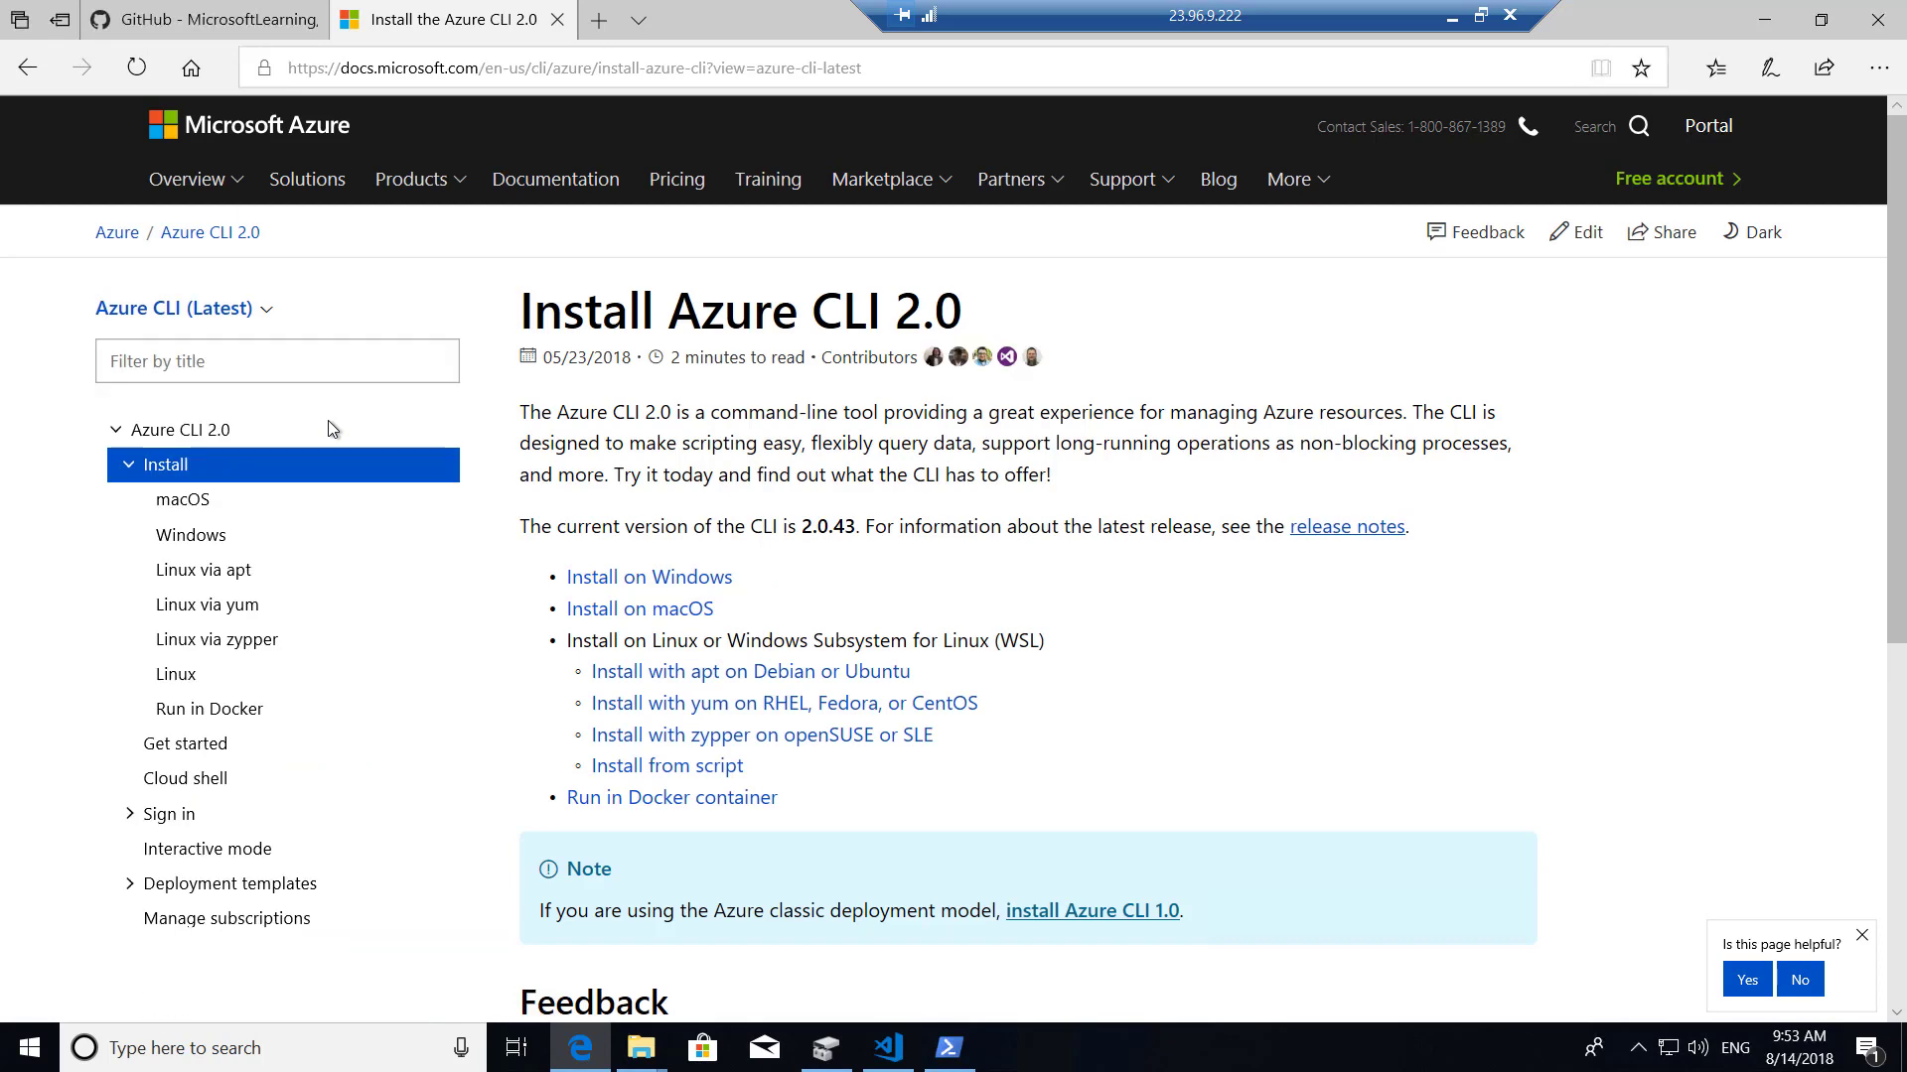
click(654, 582)
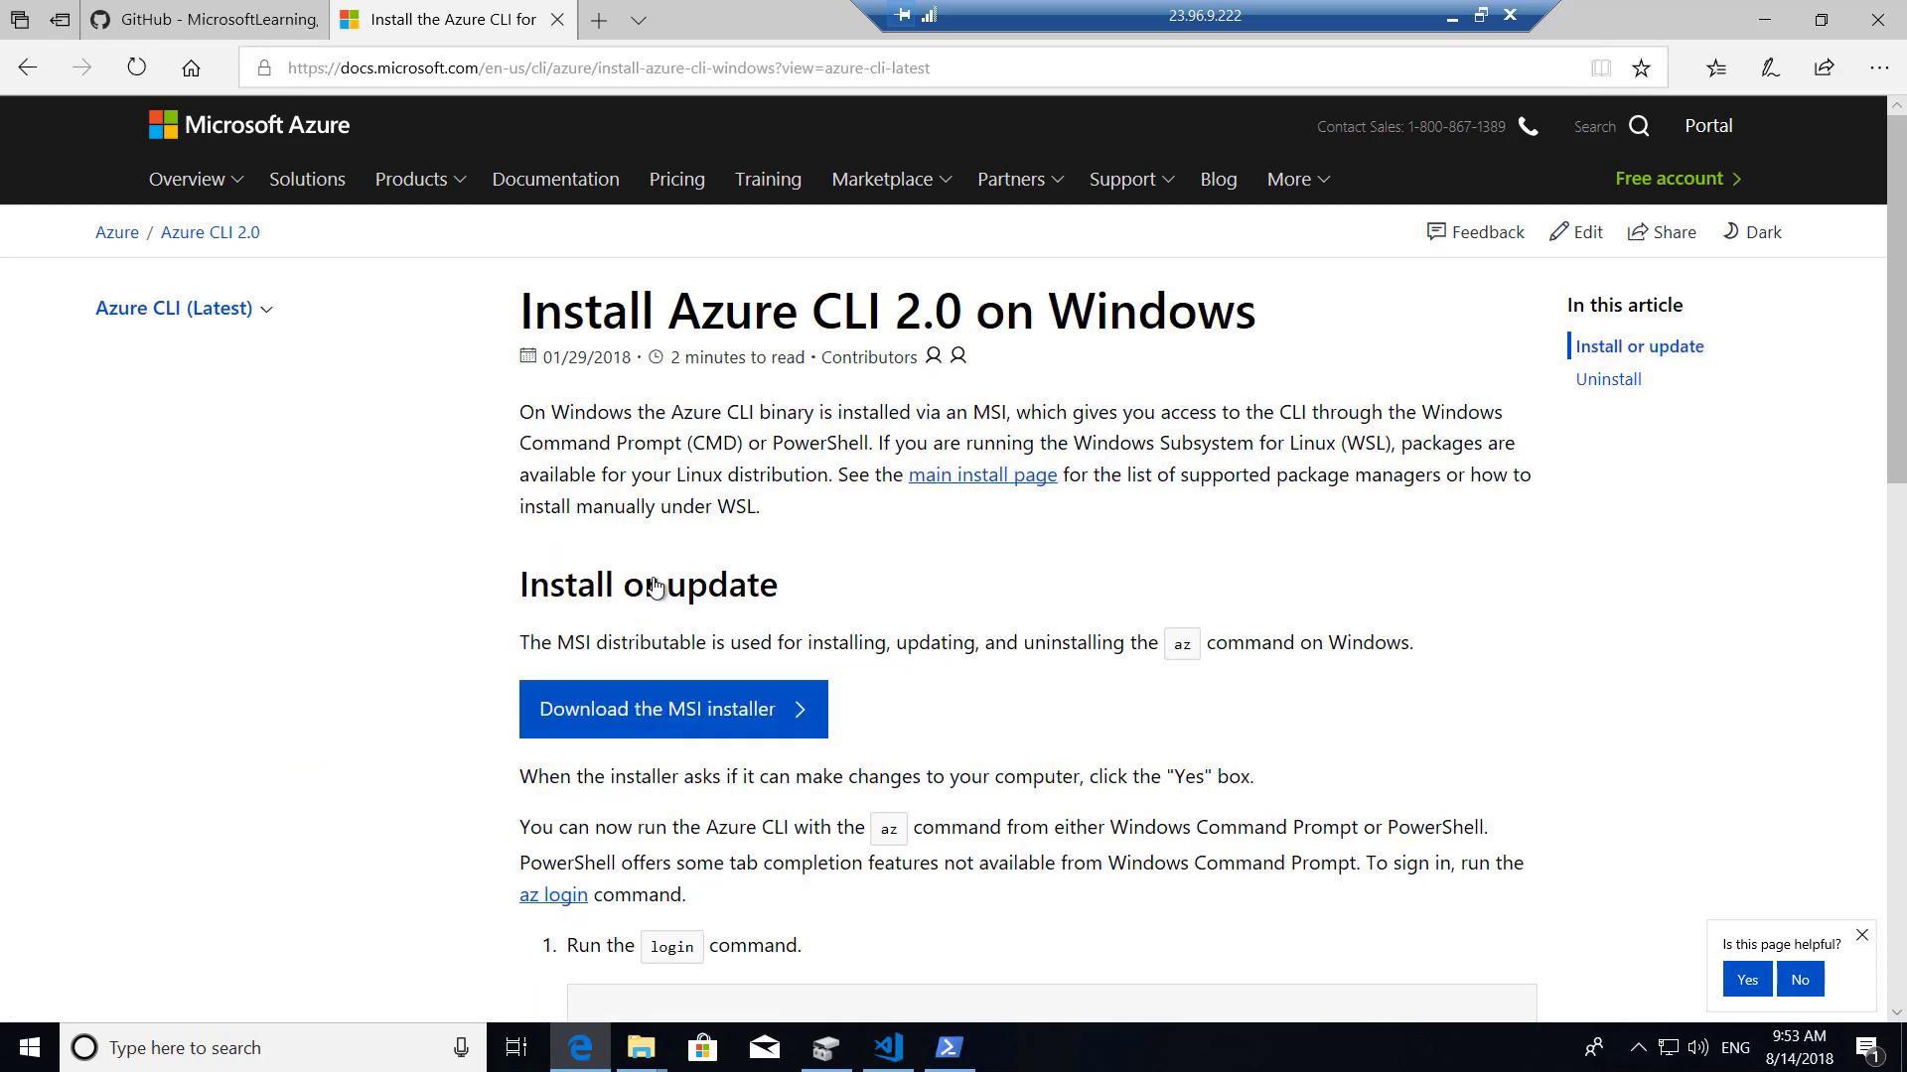
click(698, 712)
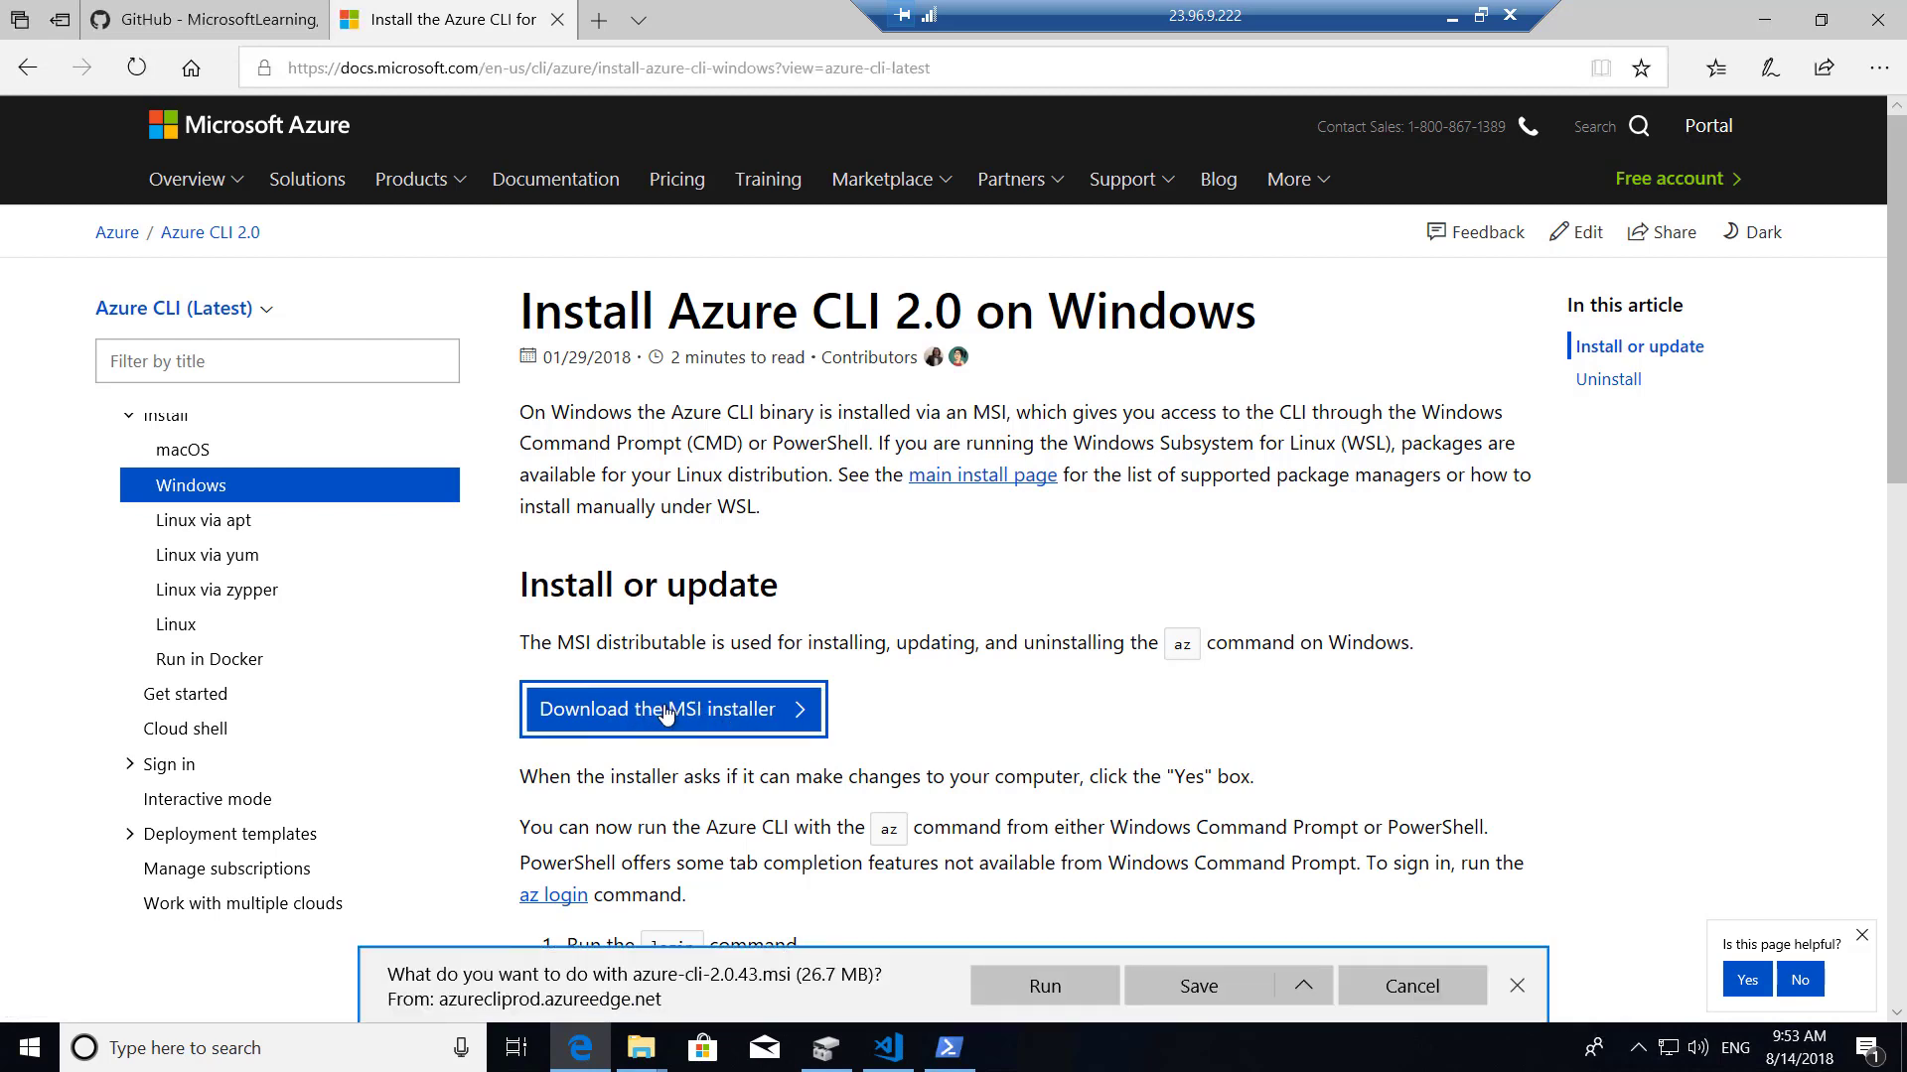
click(1028, 986)
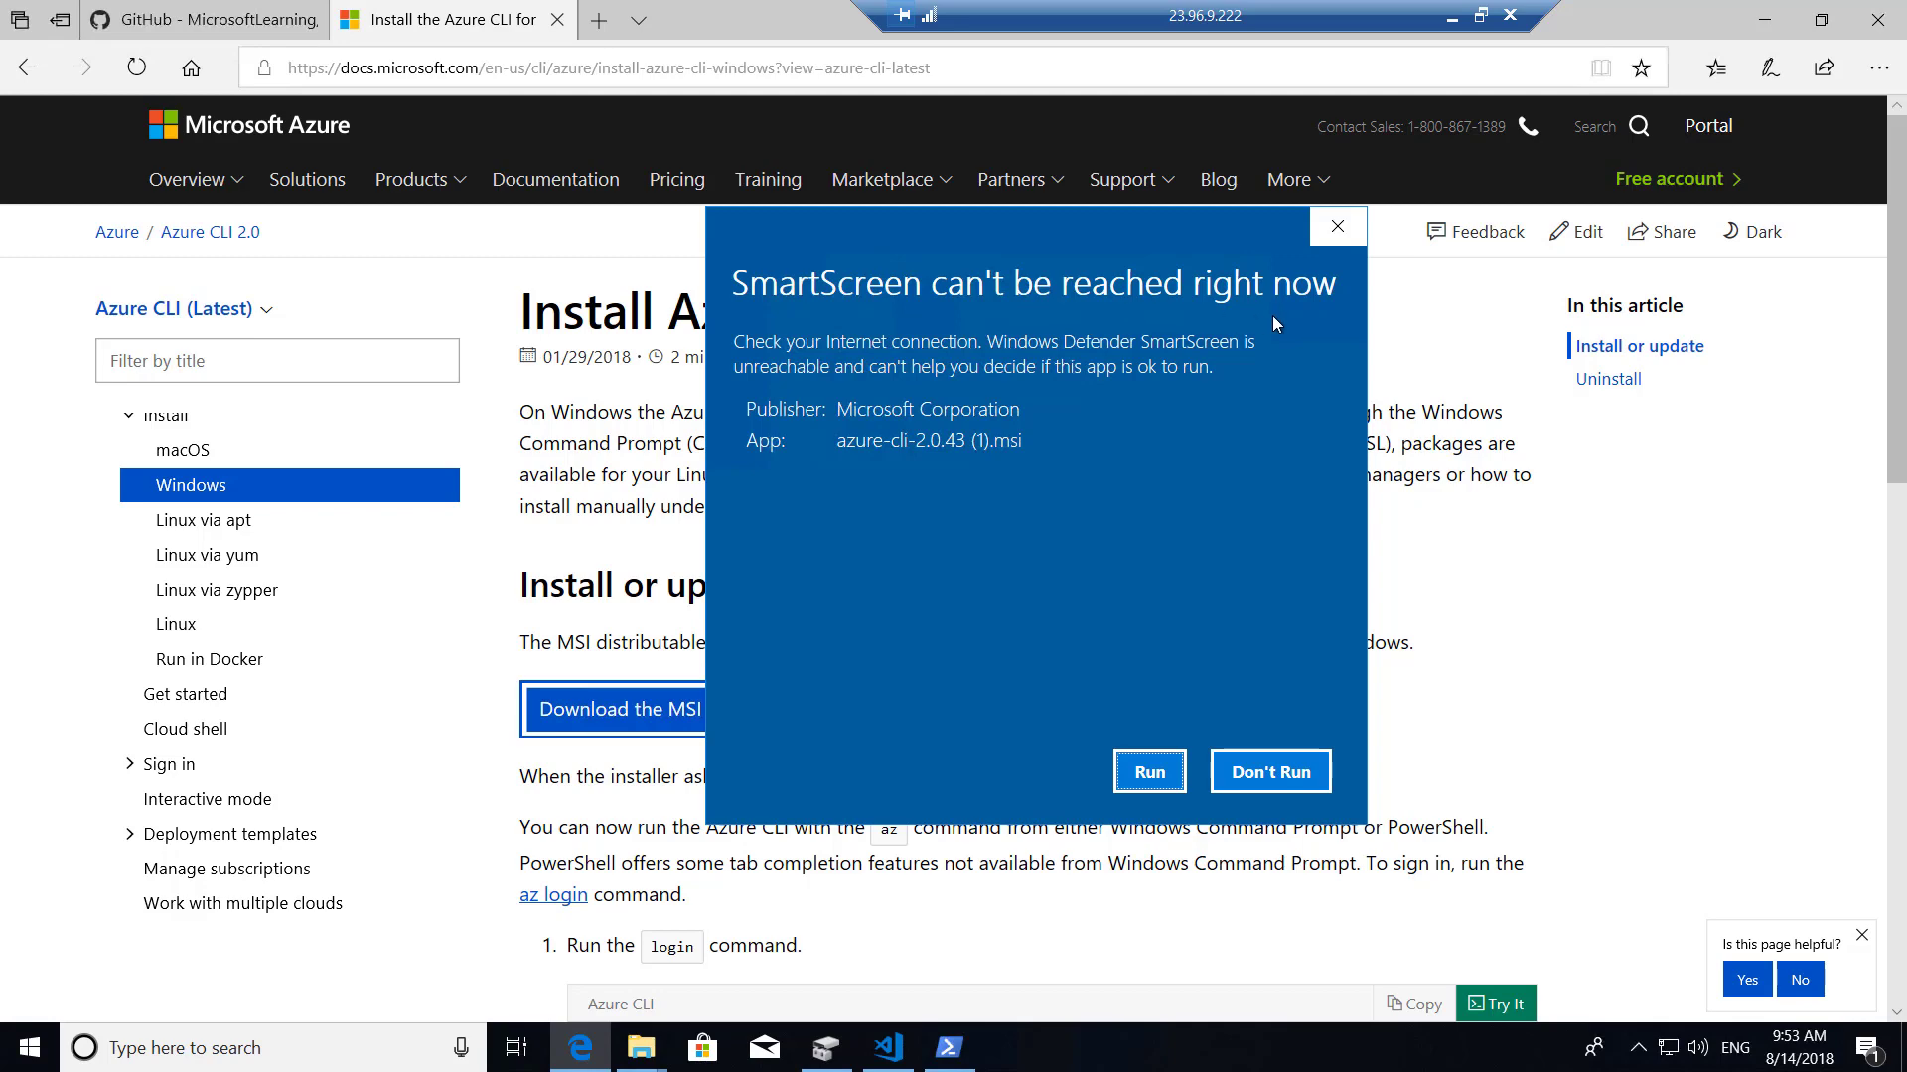
click(1149, 772)
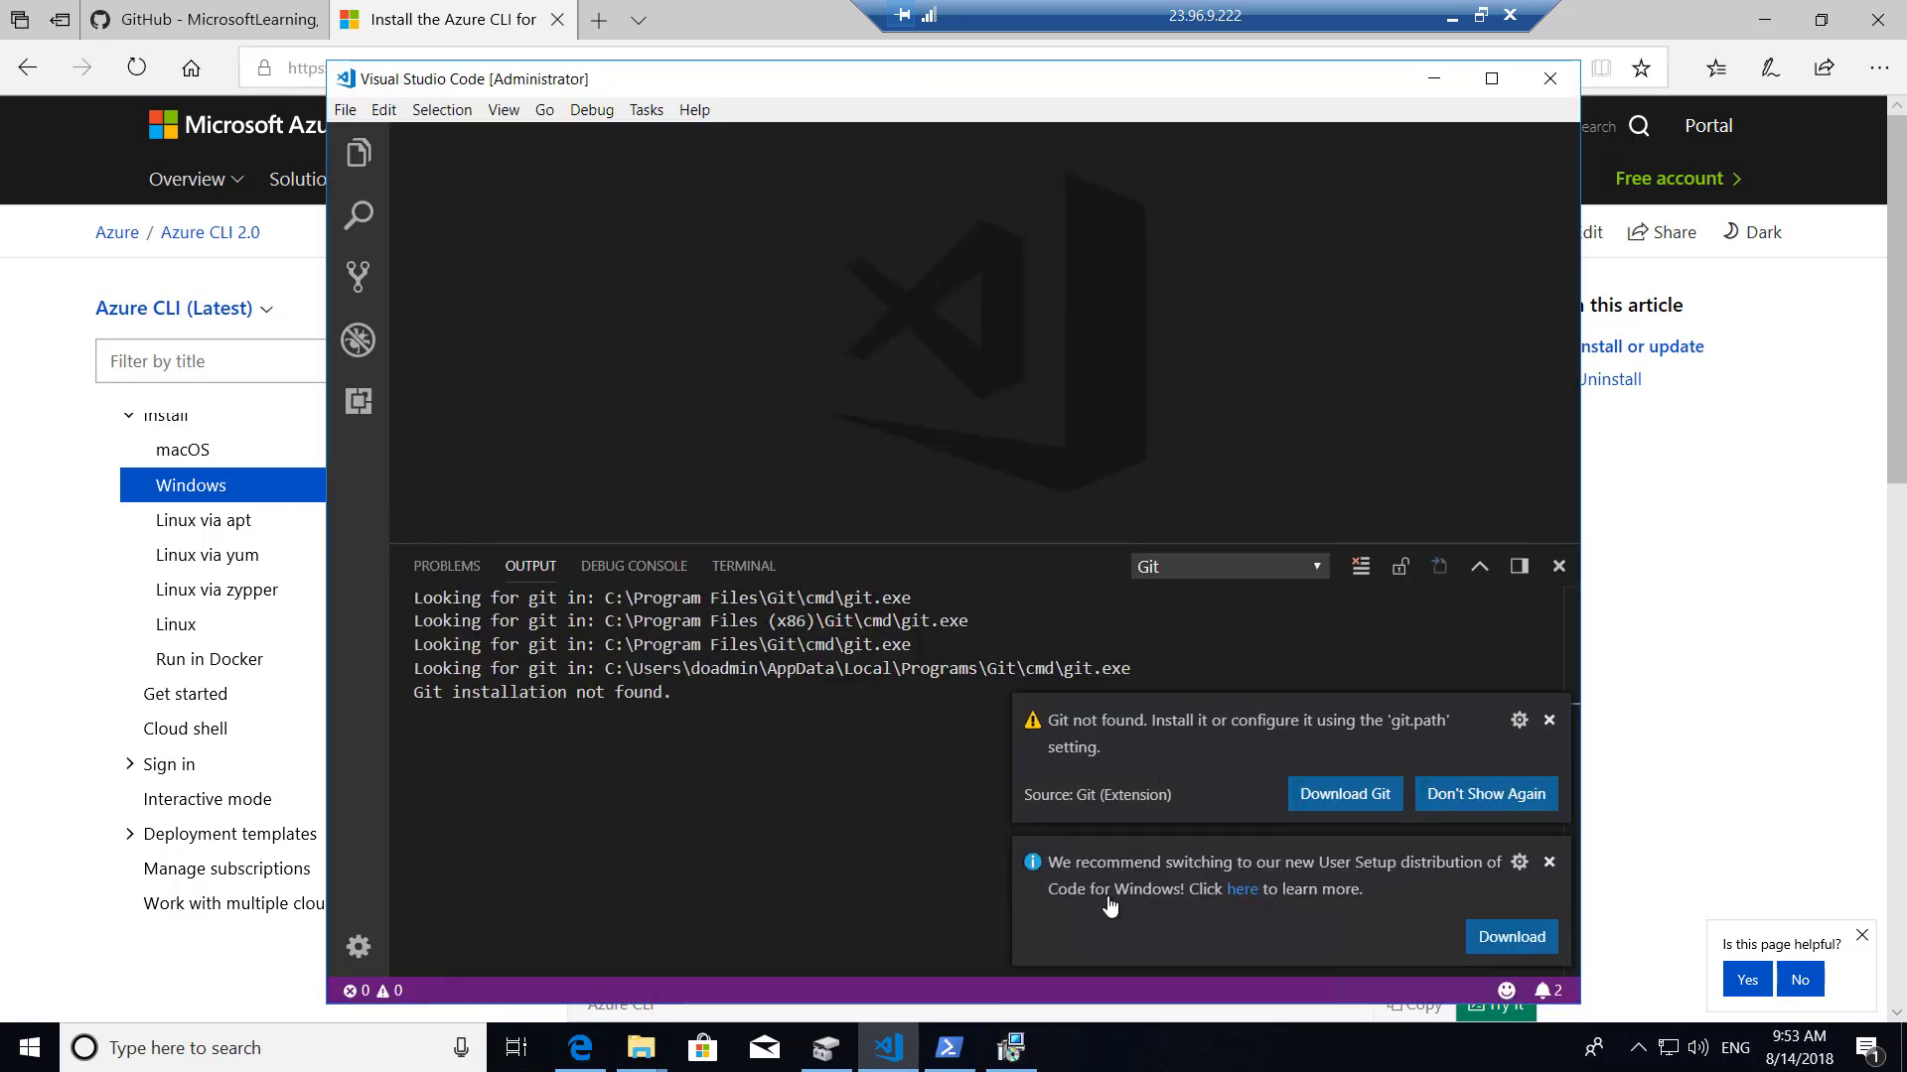
Accept the Azure CLI license terms and start the installation.
click(1006, 1051)
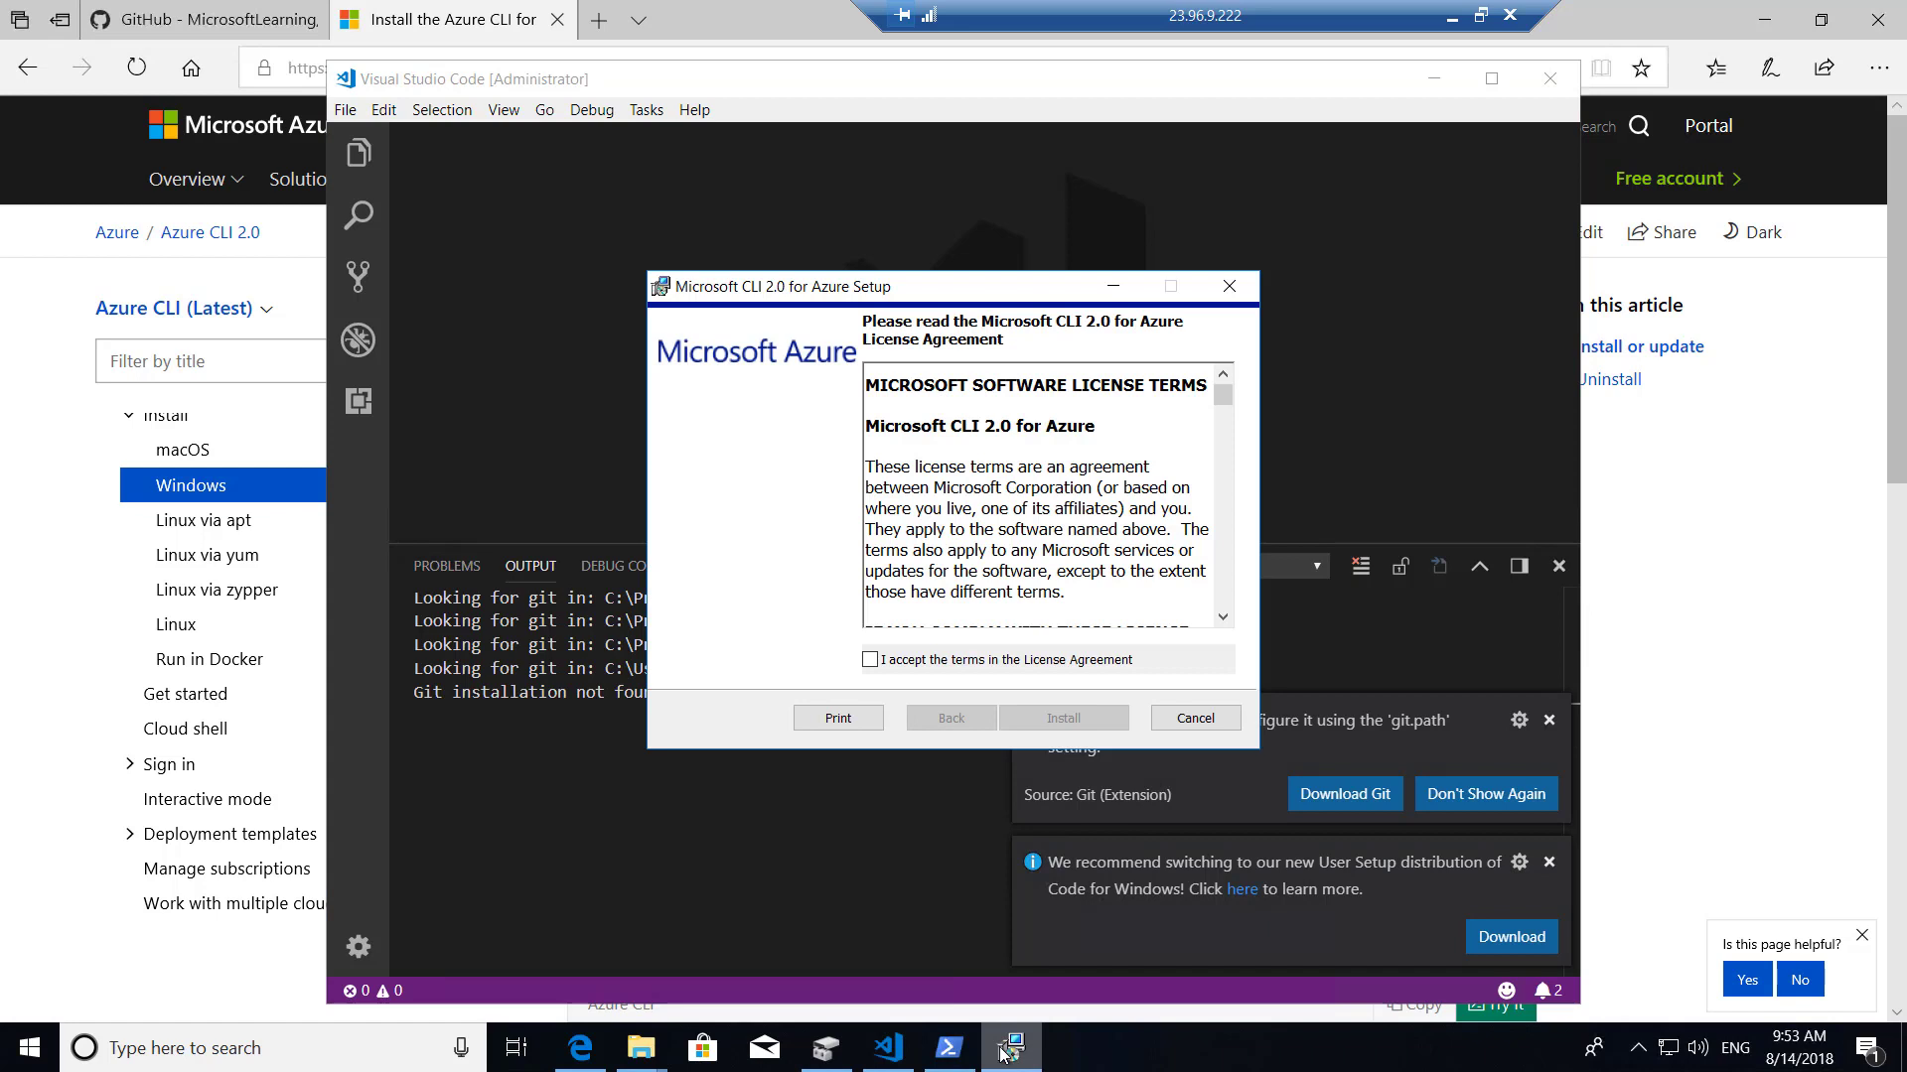
click(889, 663)
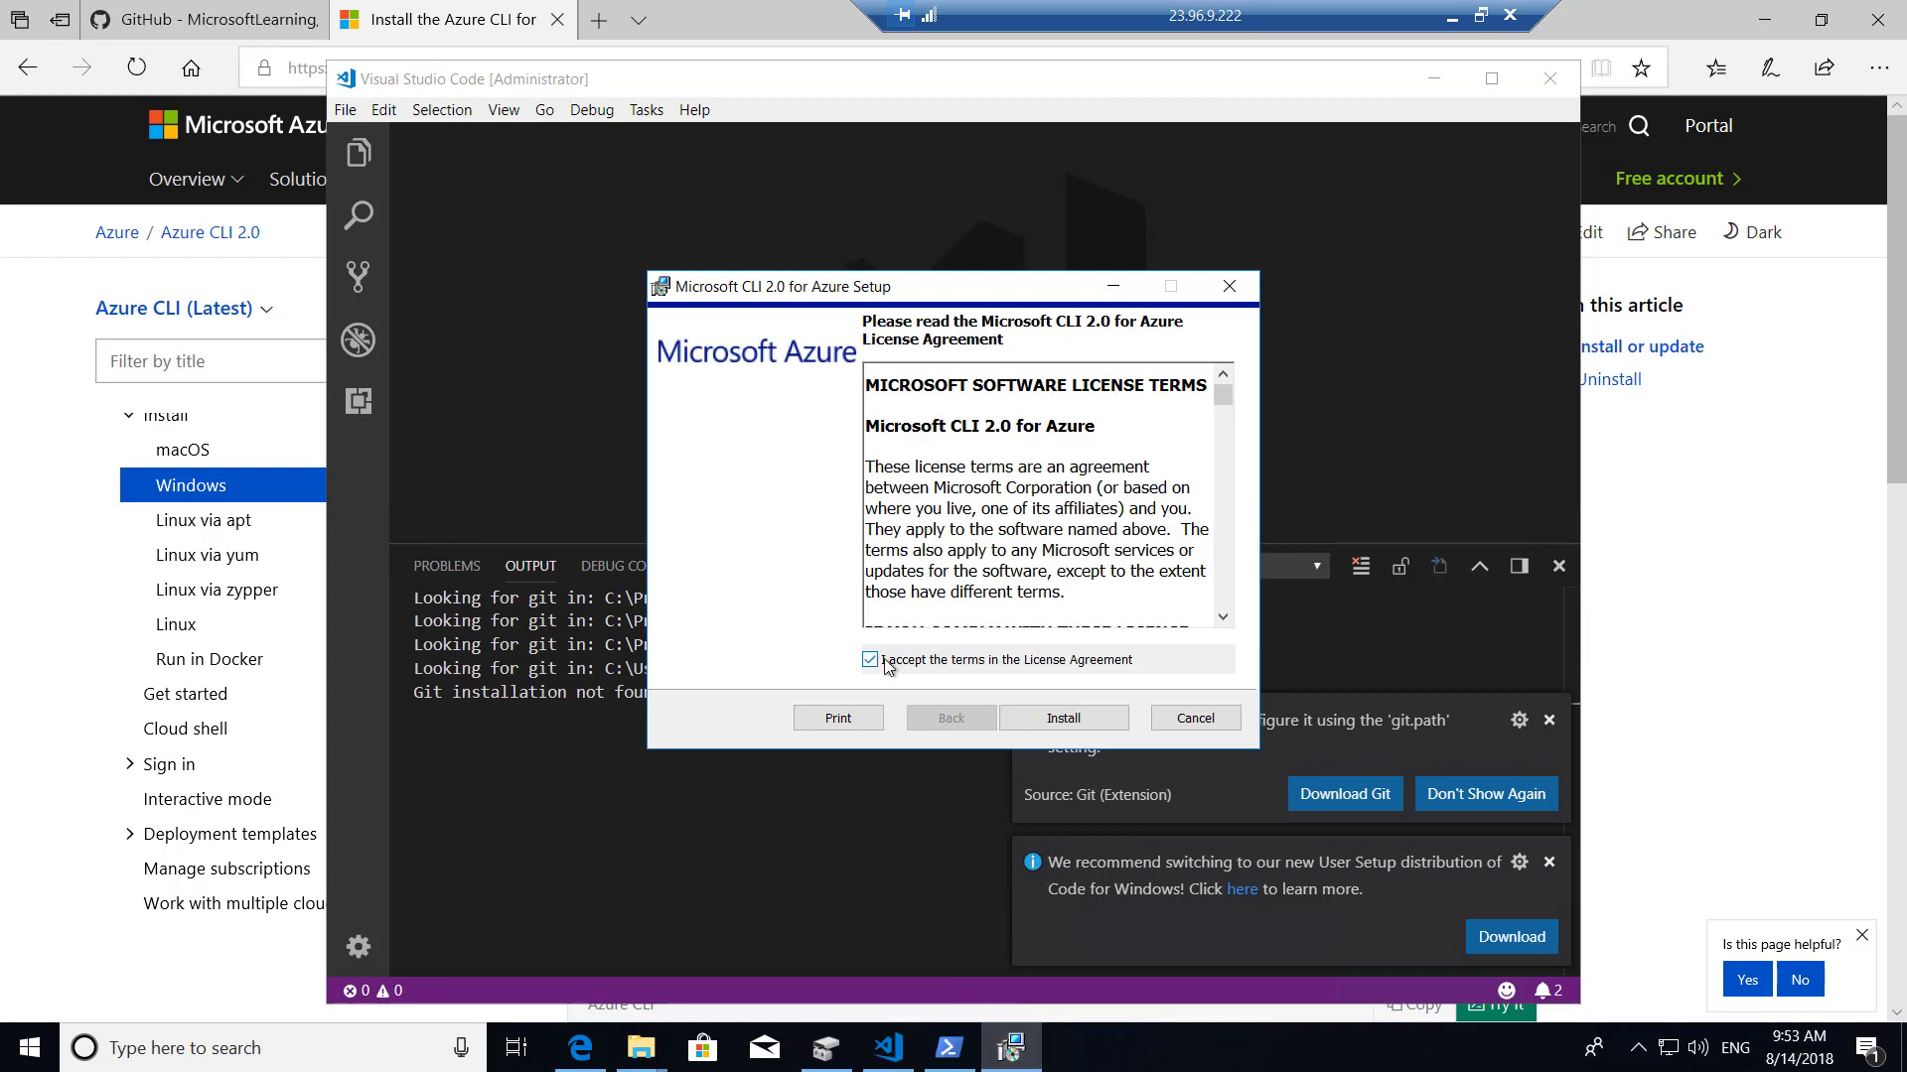
click(1069, 719)
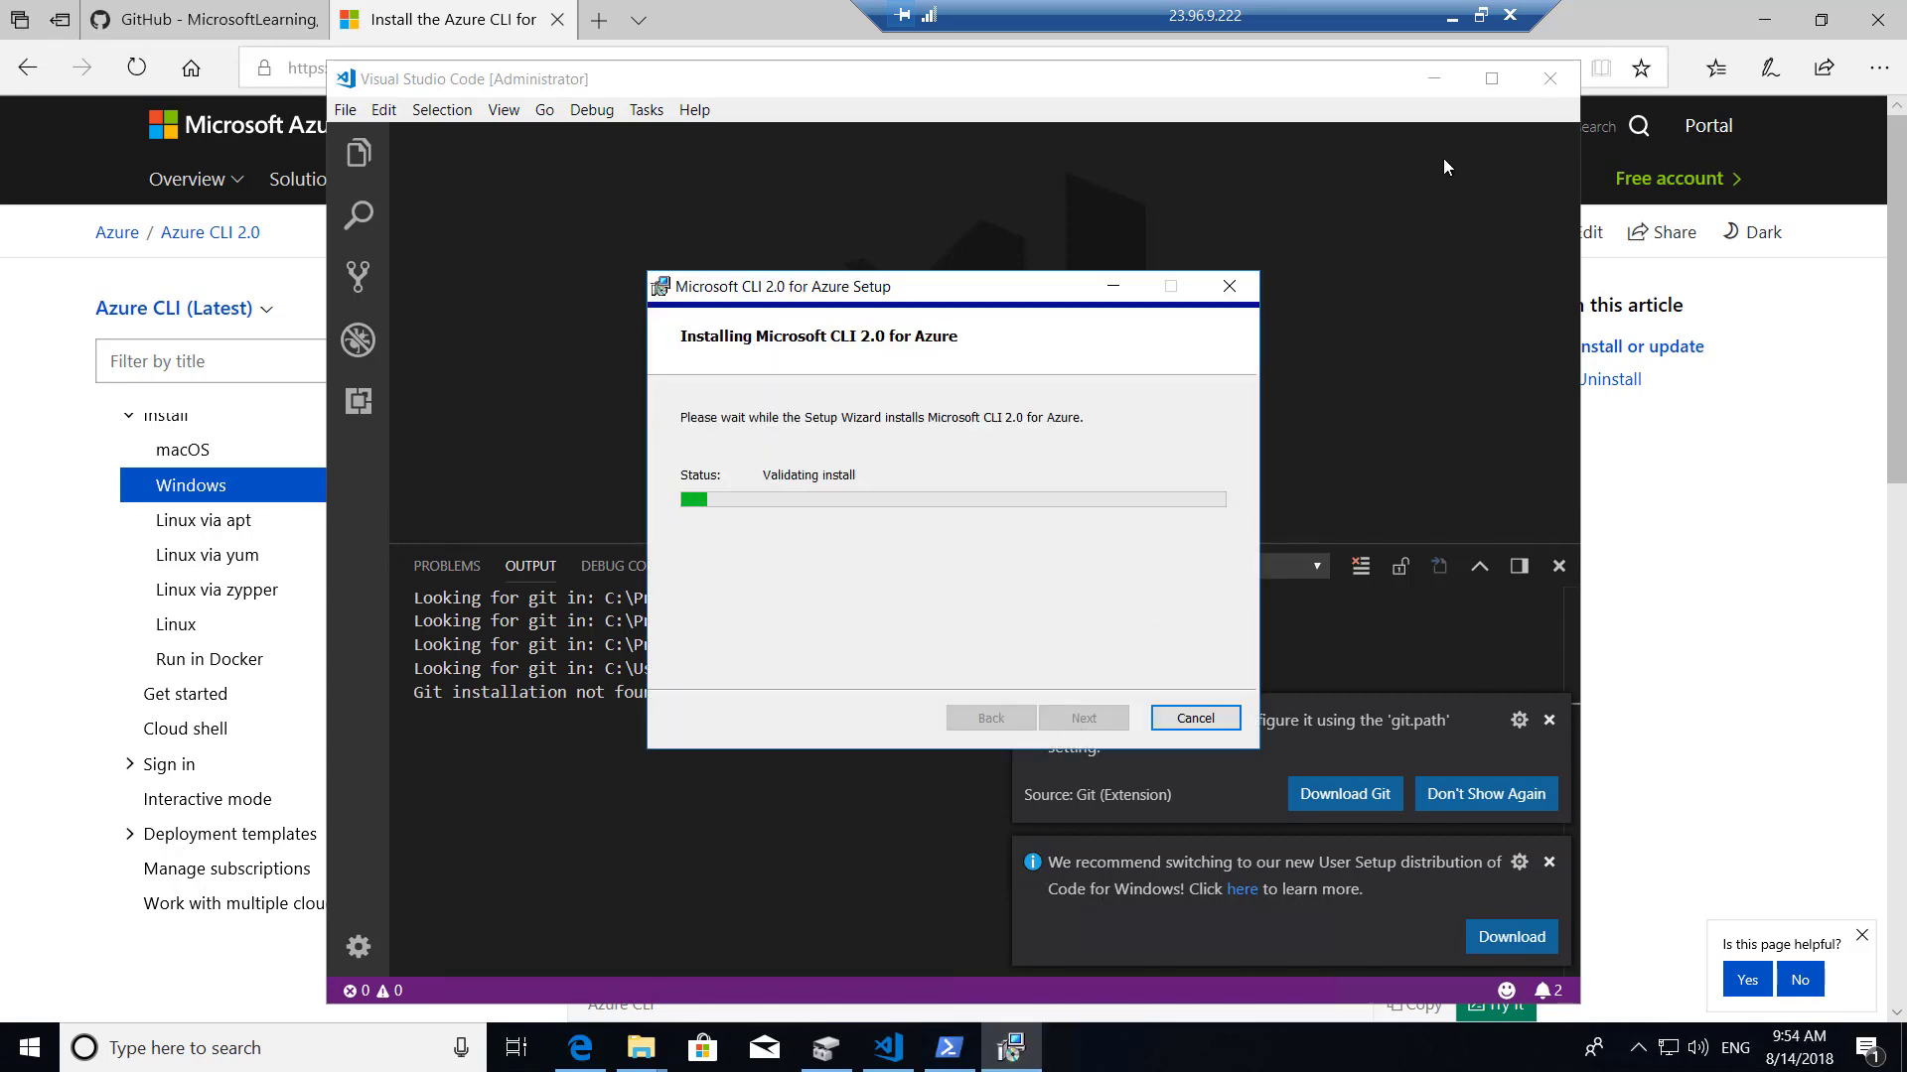
While it installs, close VS Code, check the local diagram, then return to the Azure CLI docs in Edge.
click(1561, 81)
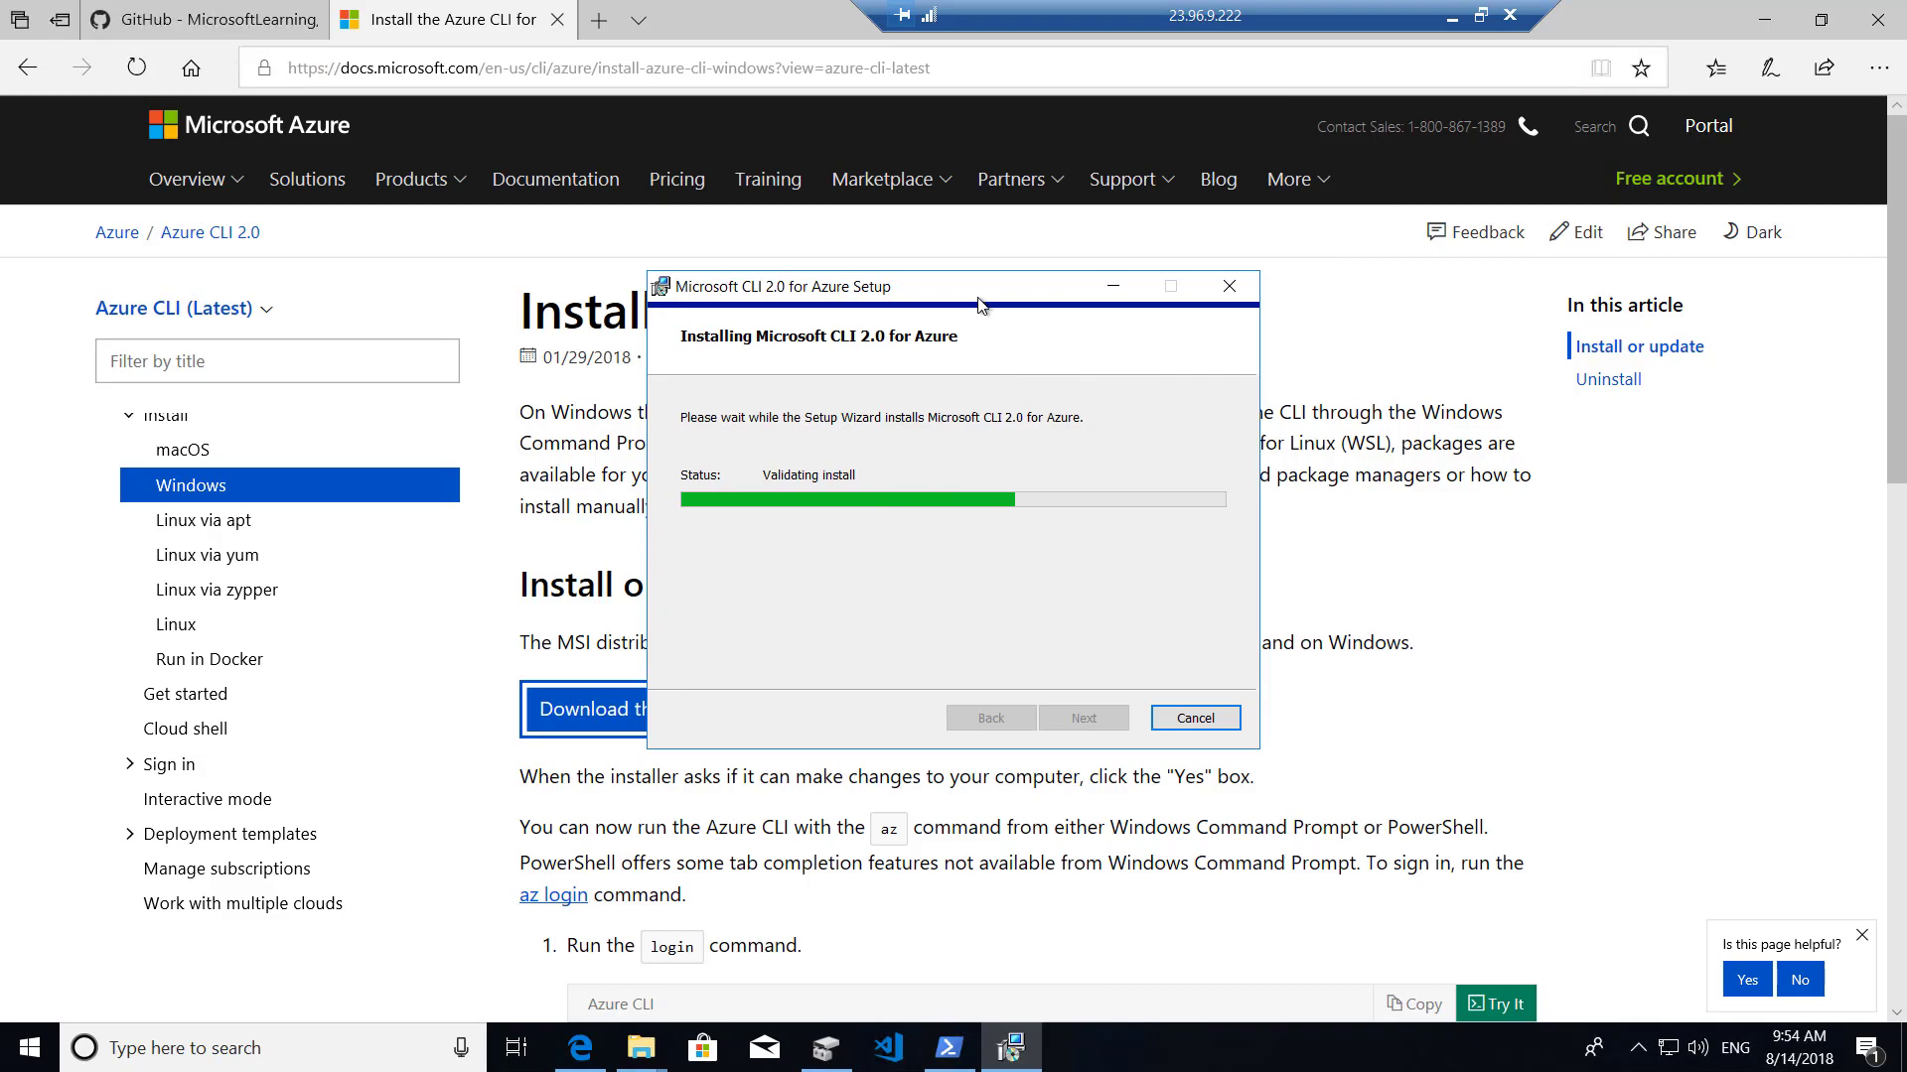
click(949, 1048)
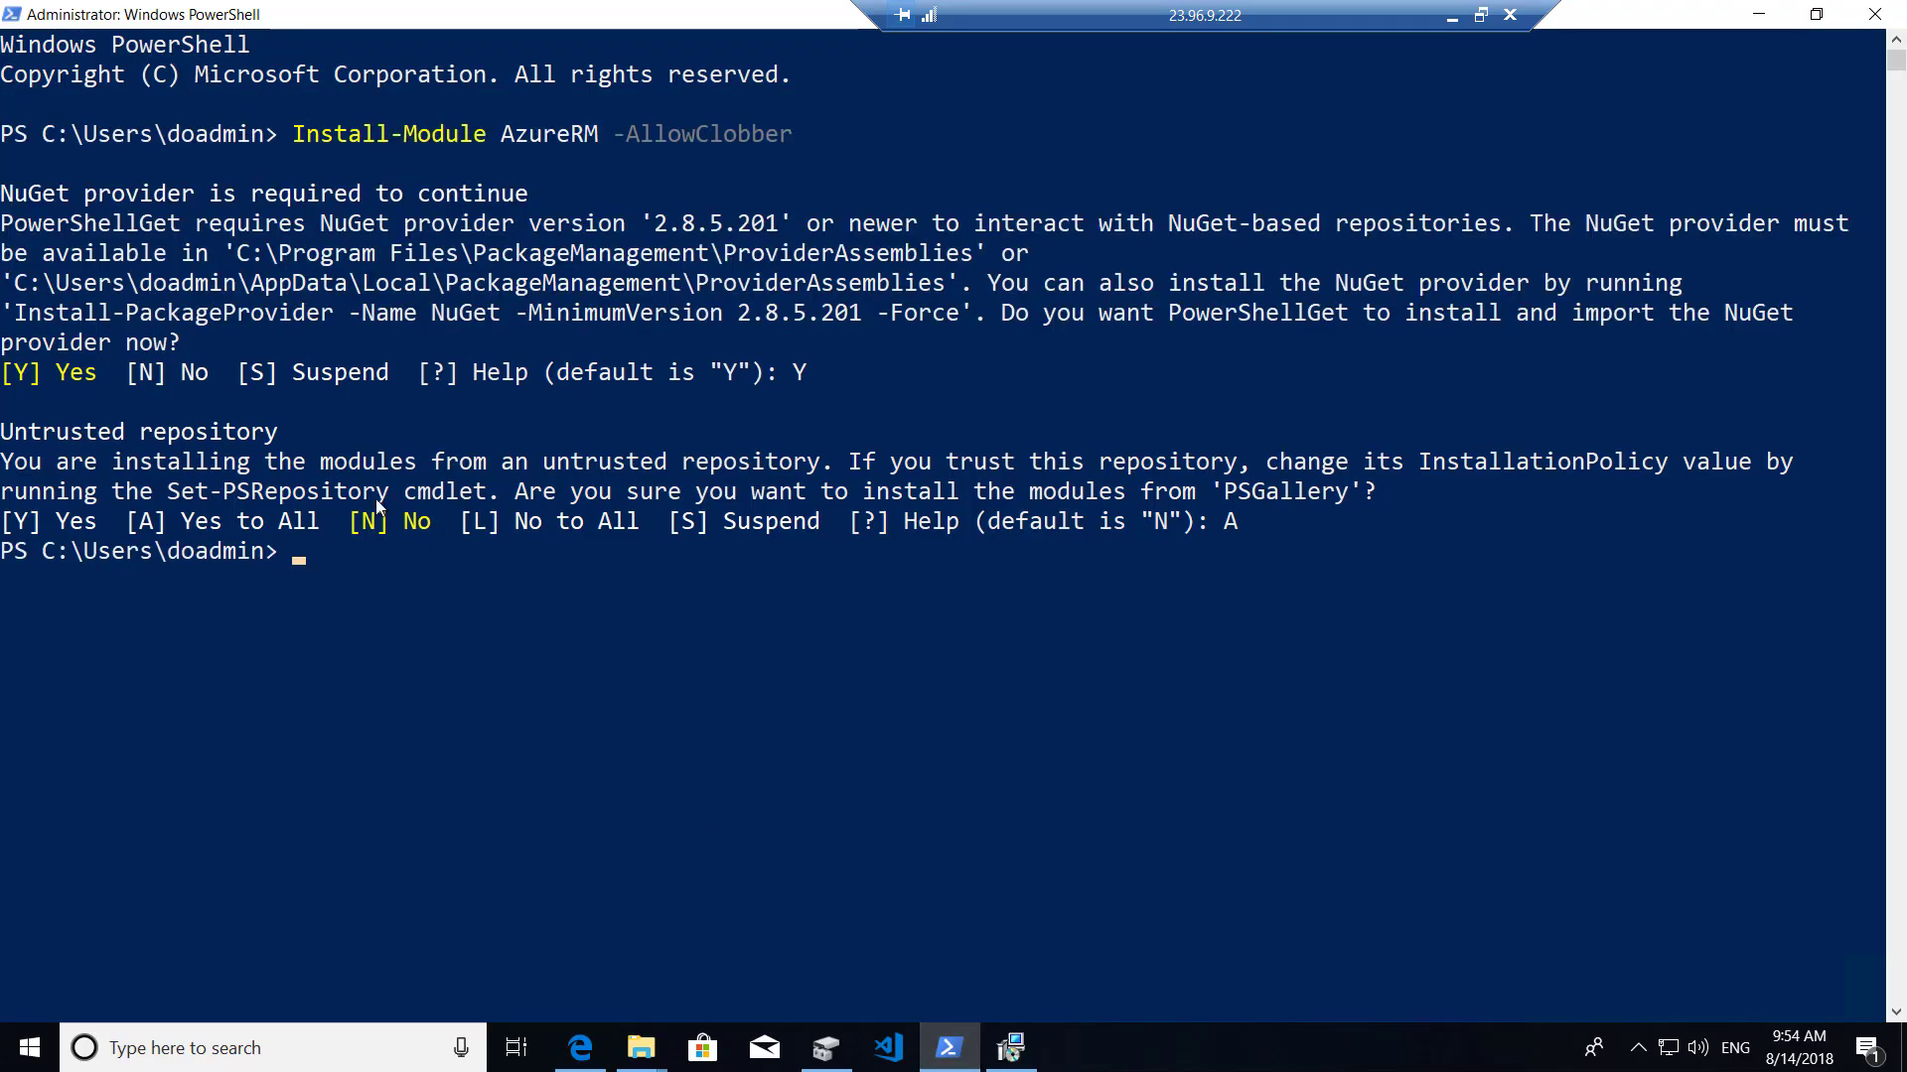
click(1010, 1048)
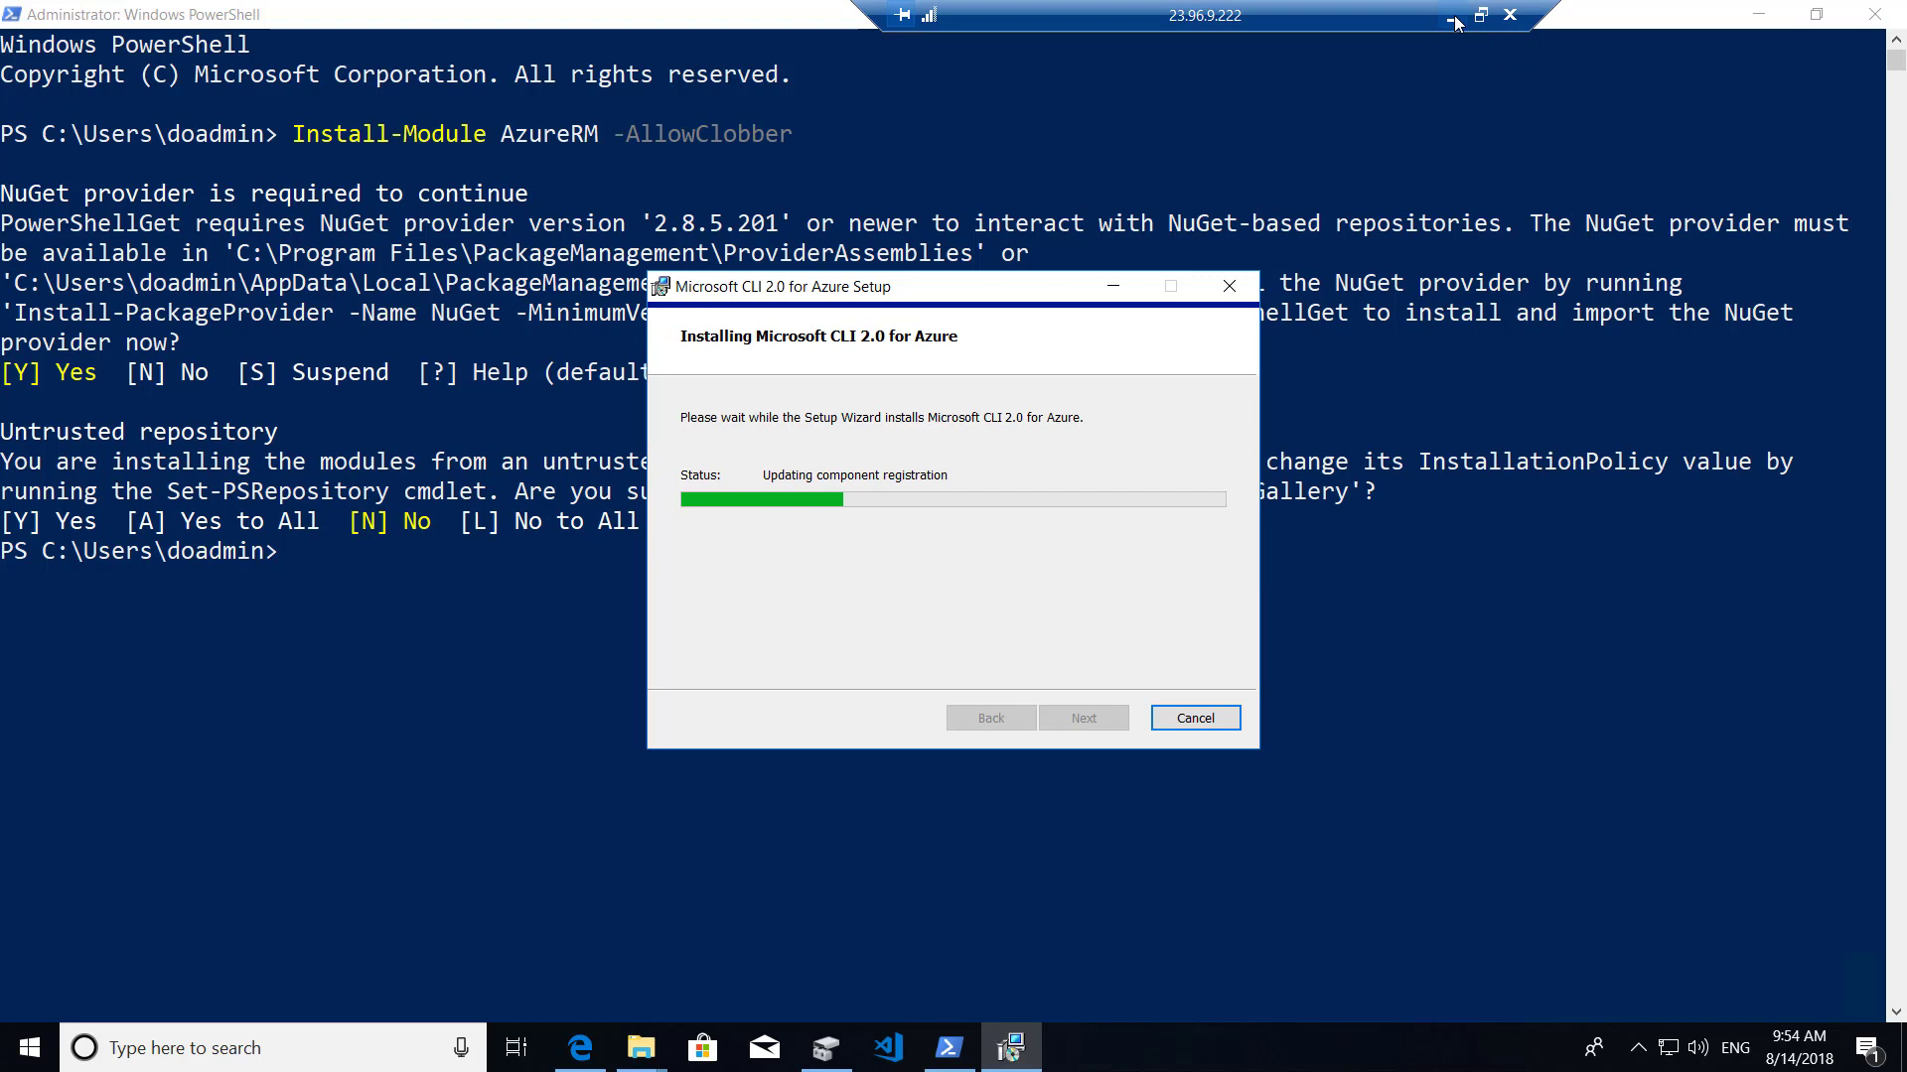
click(1454, 20)
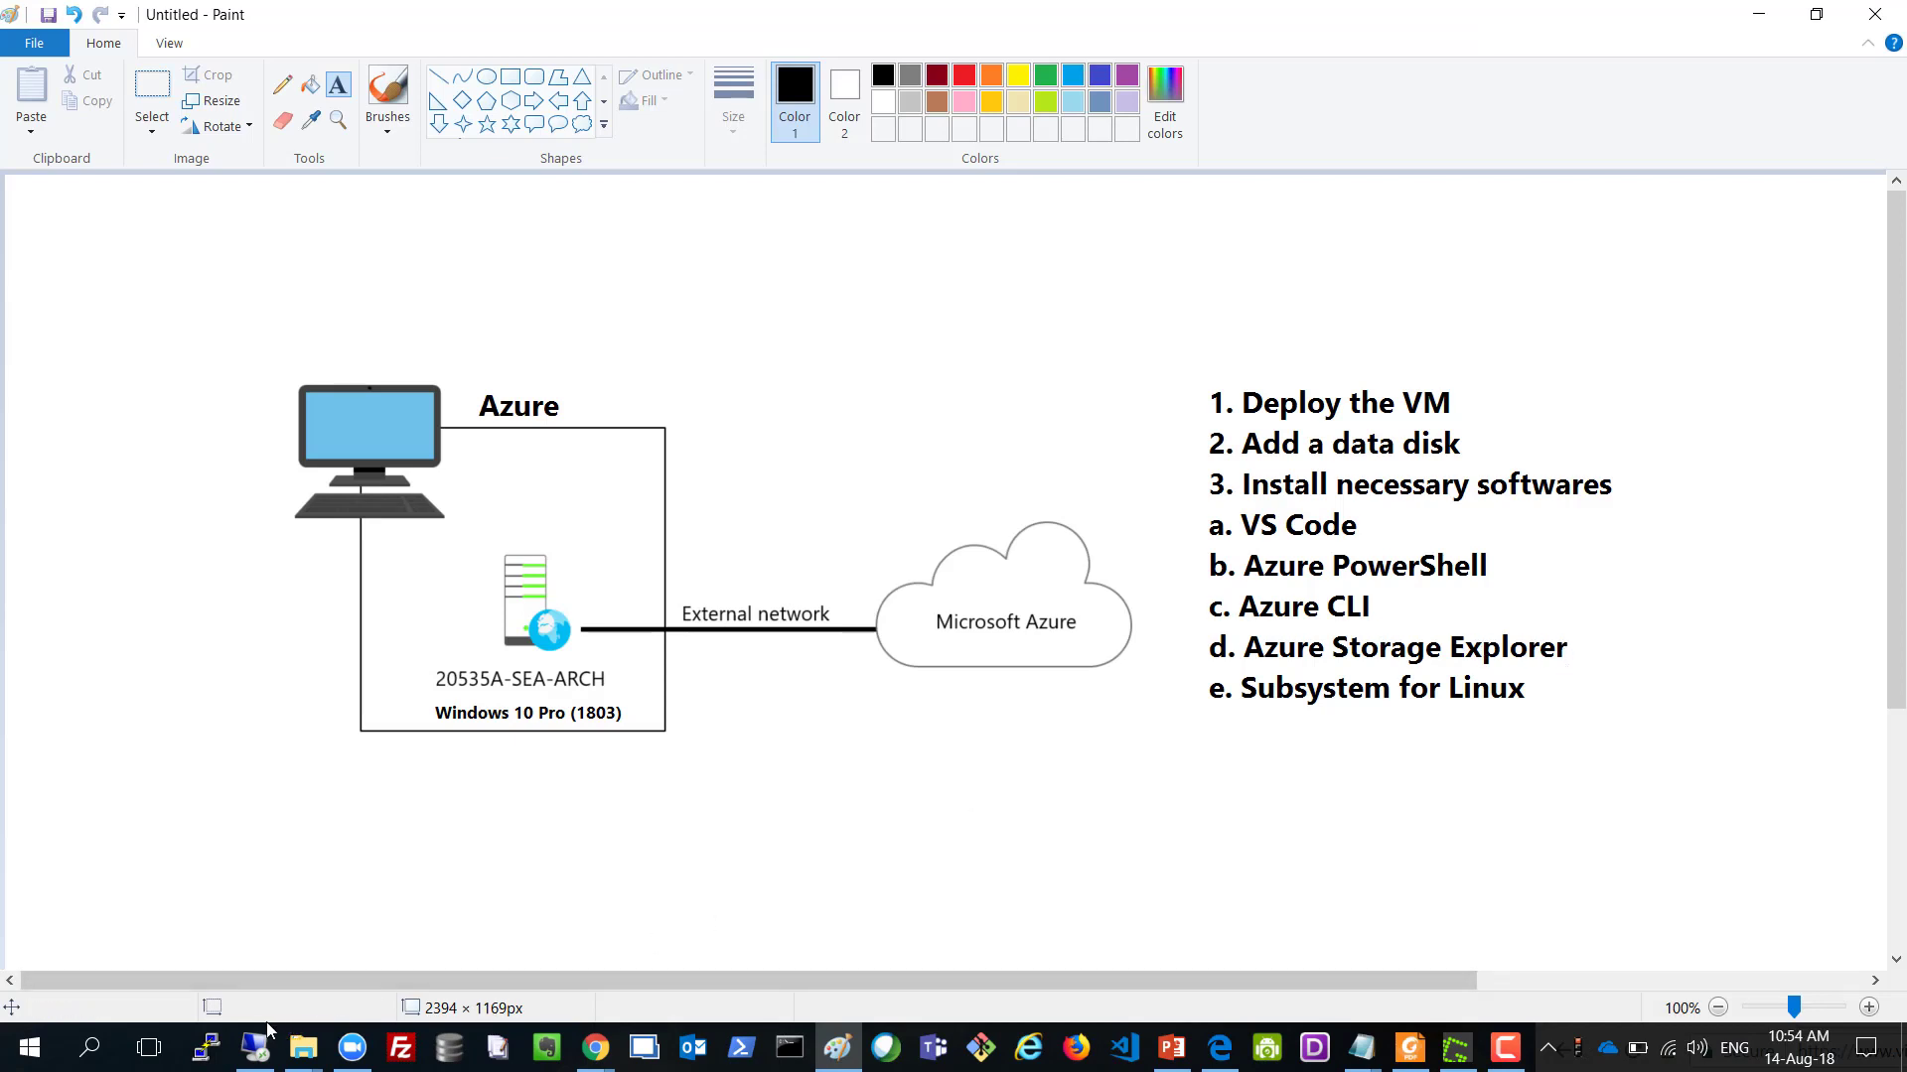
click(238, 1058)
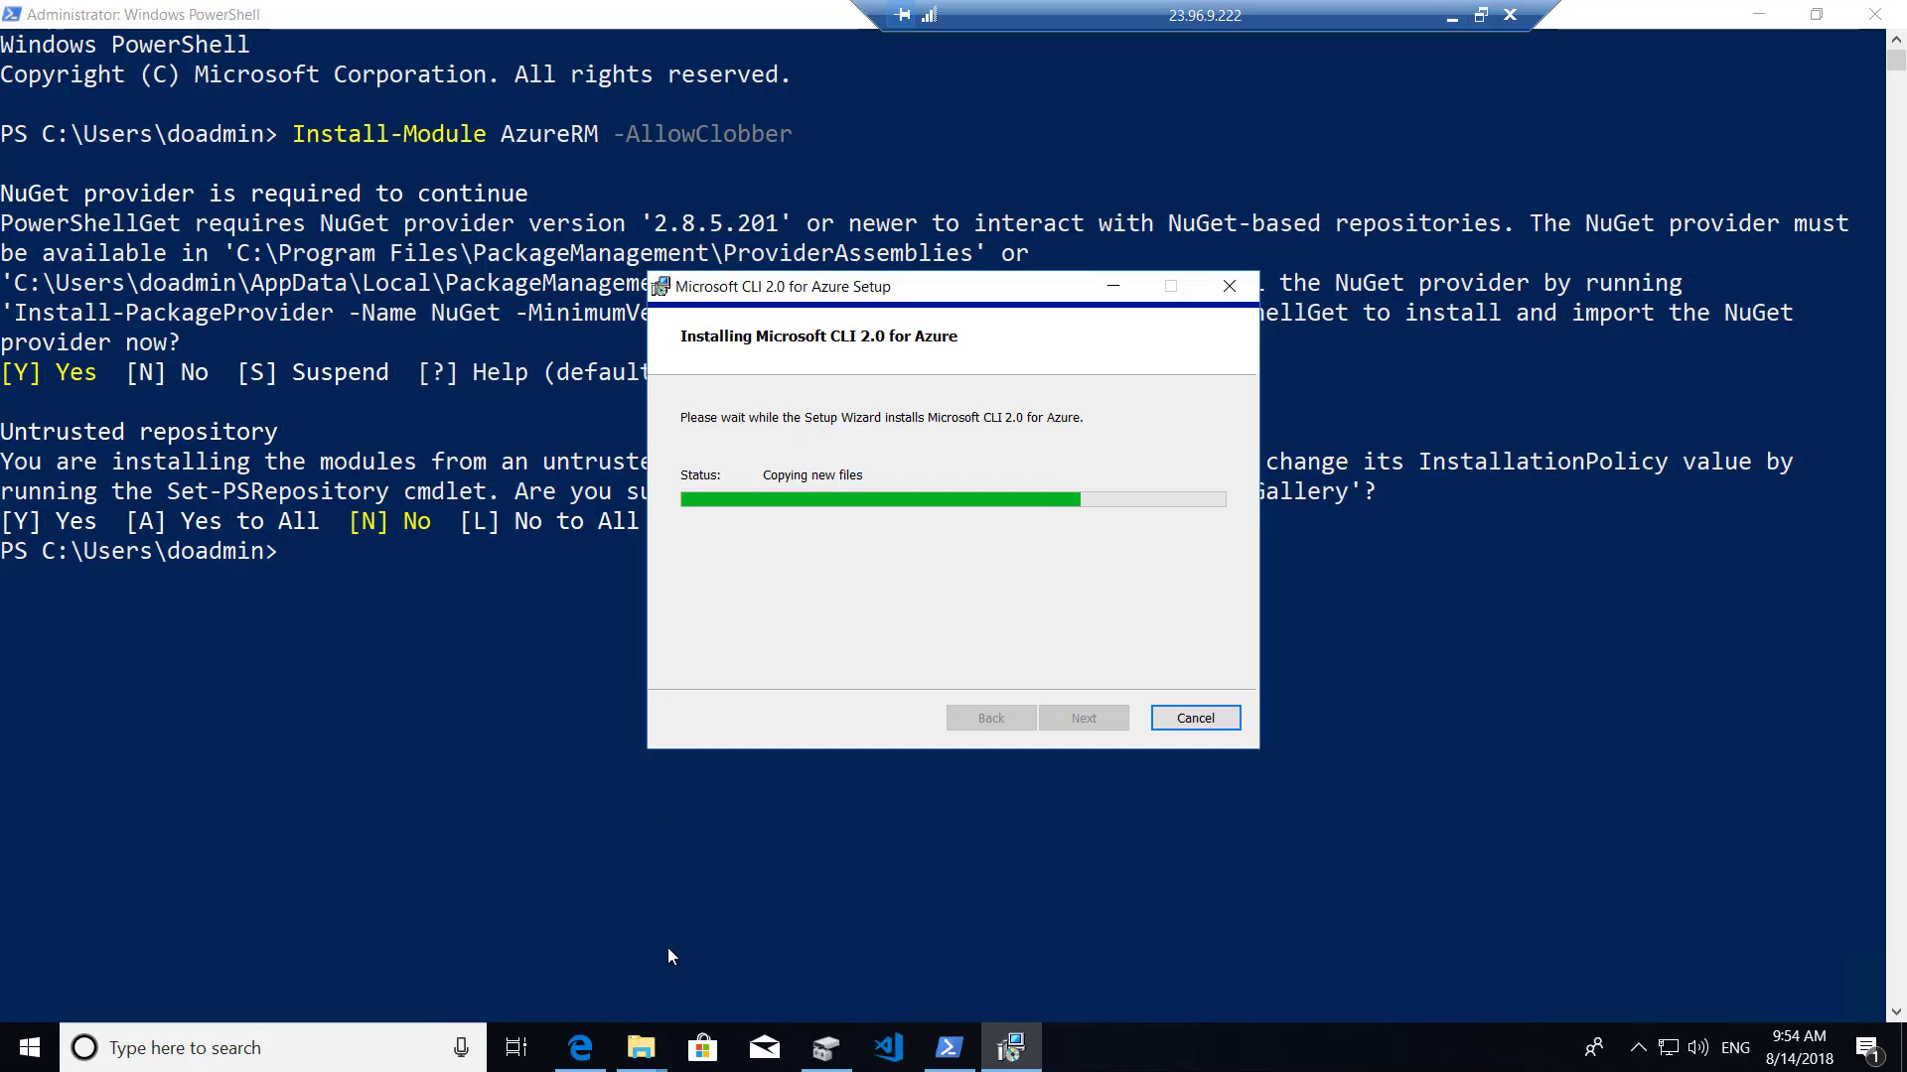
click(586, 1055)
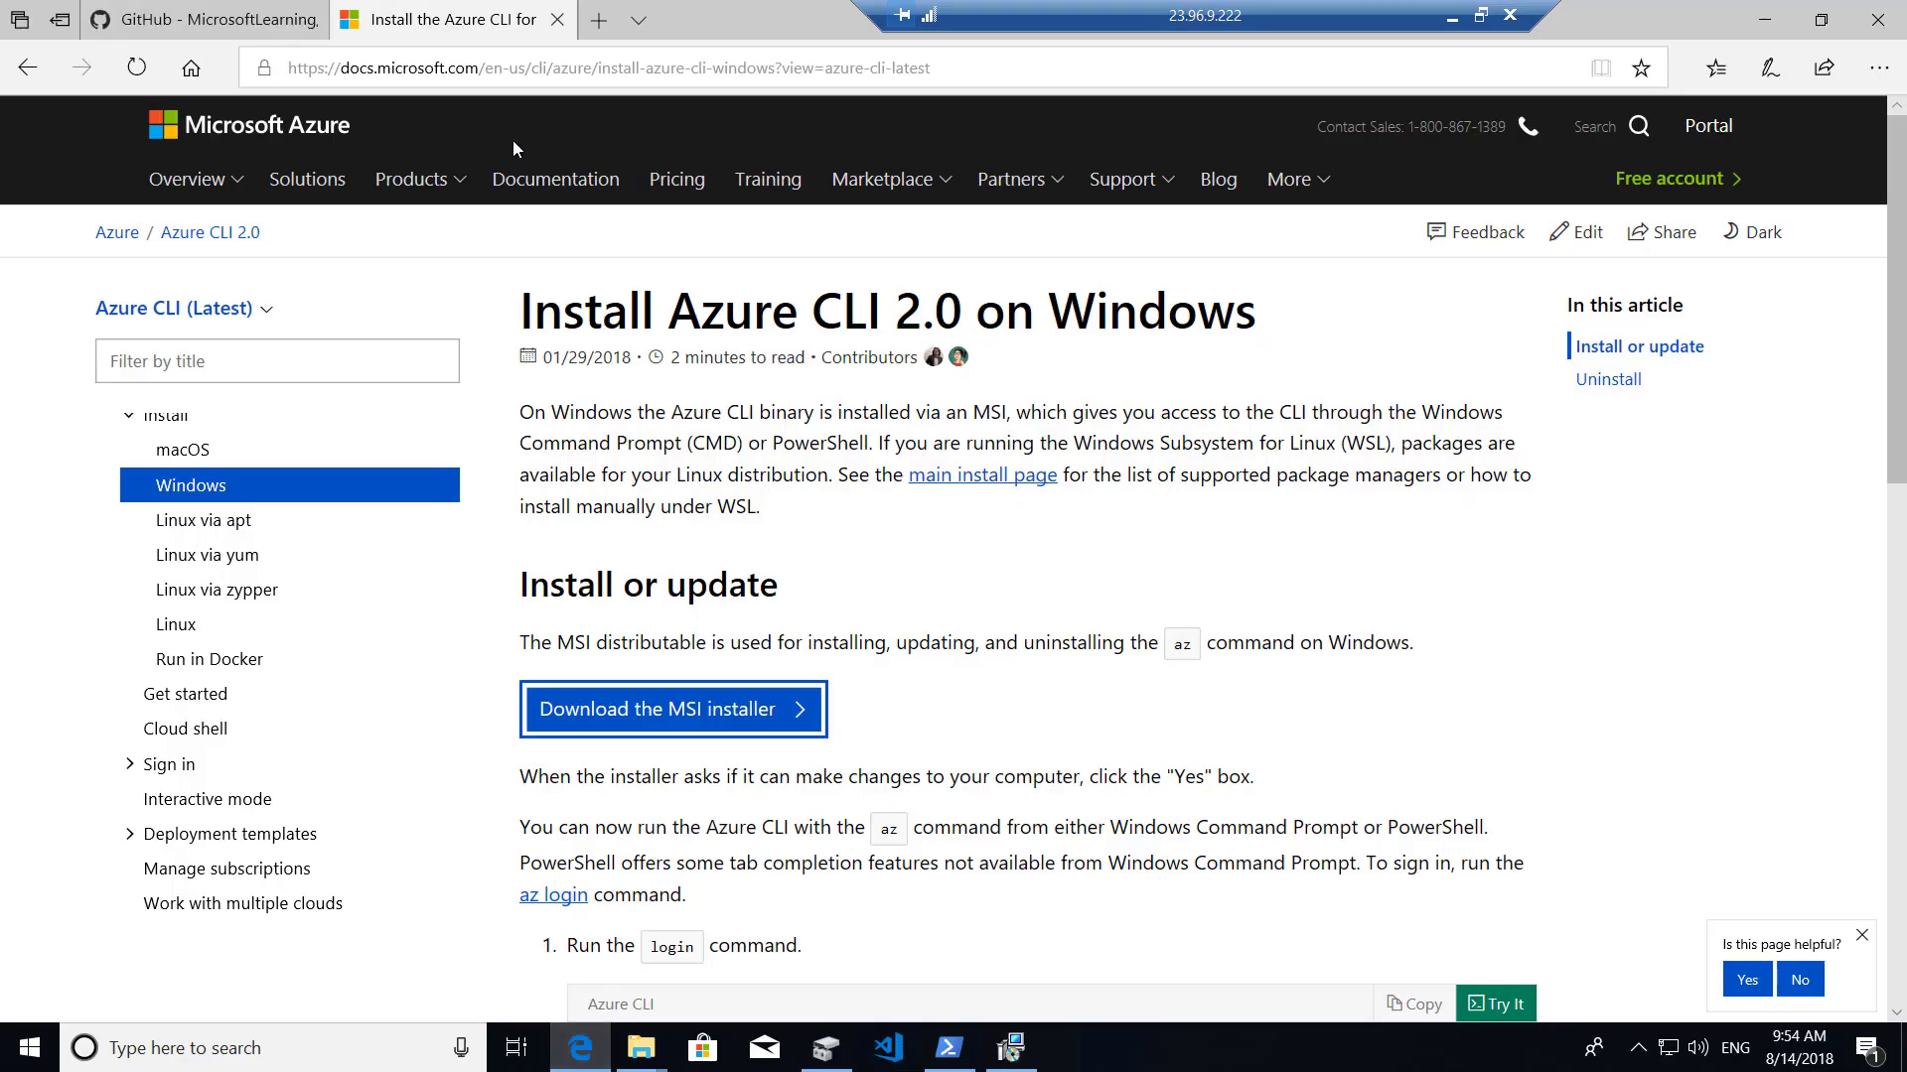
click(527, 70)
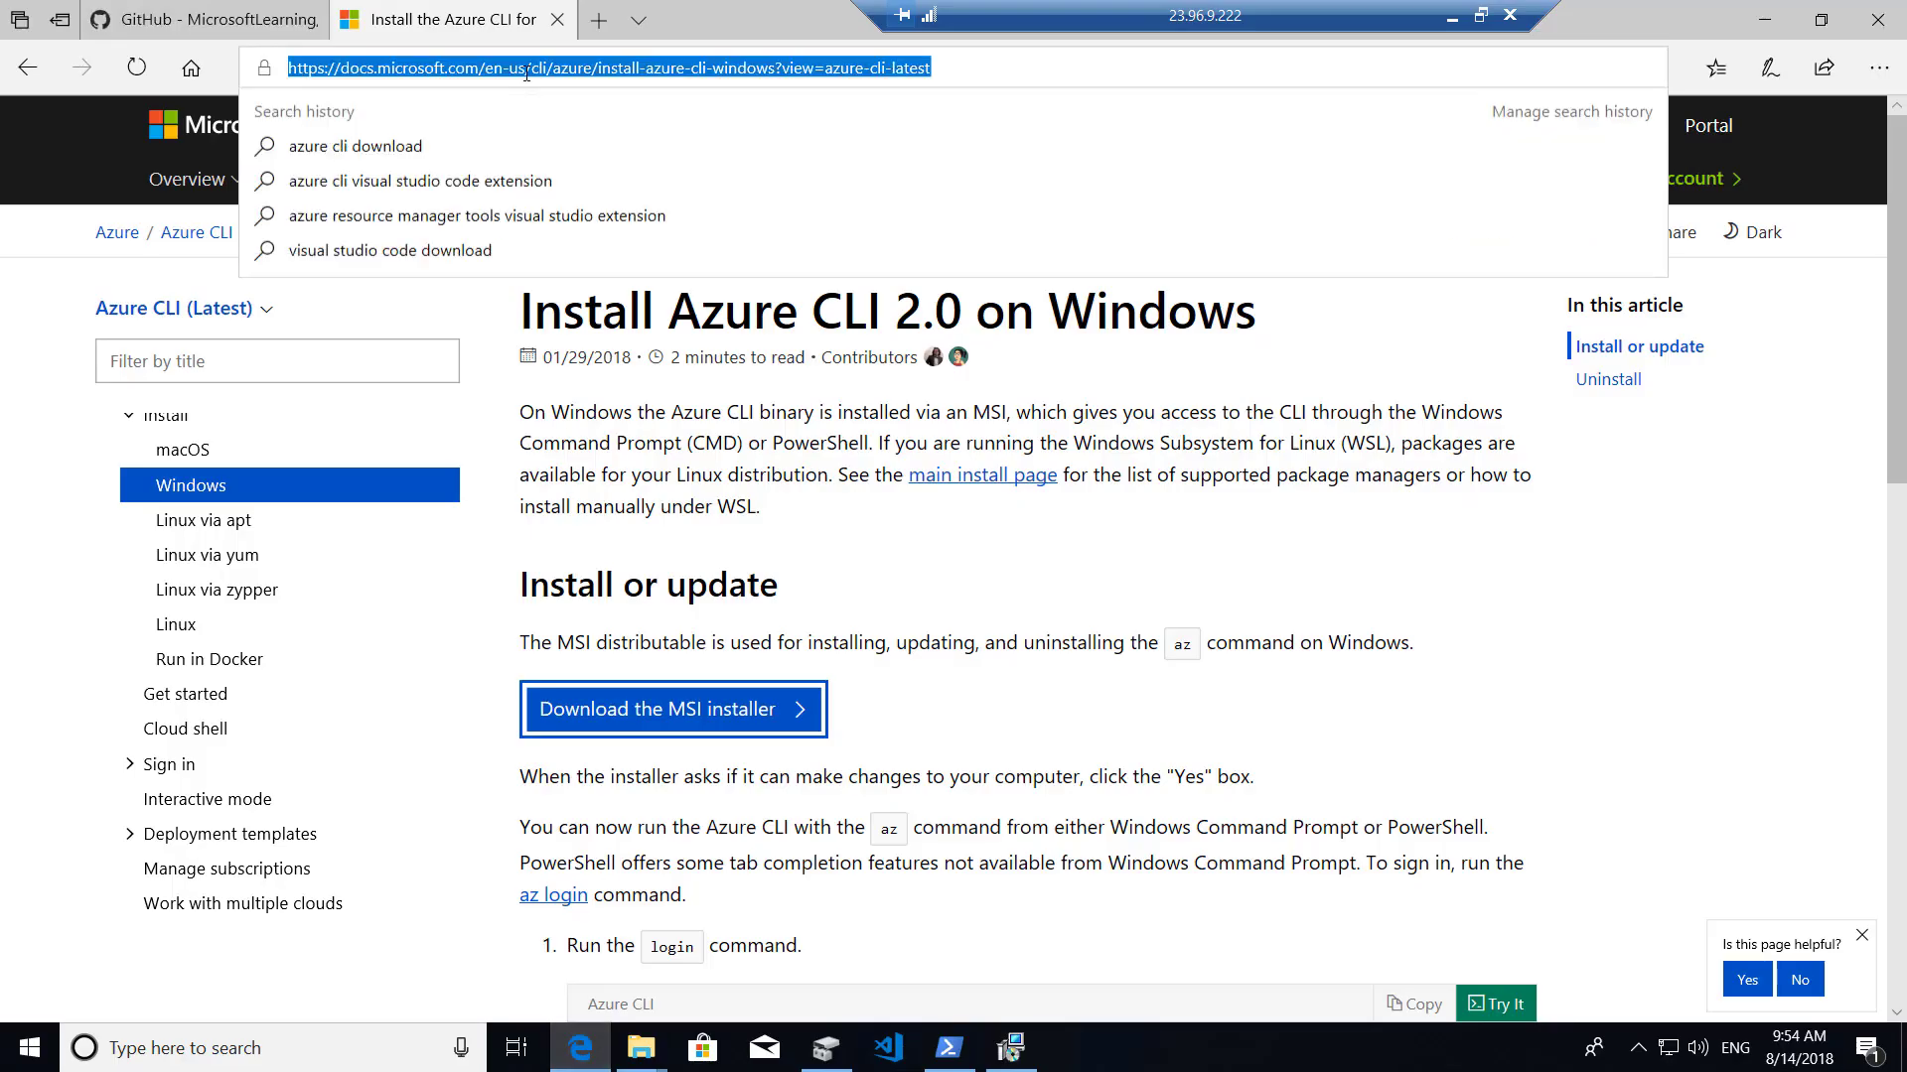
Search Bing for 'azure storage explorer download' and open the Azure Storage Explorer product page.
text(azure s)
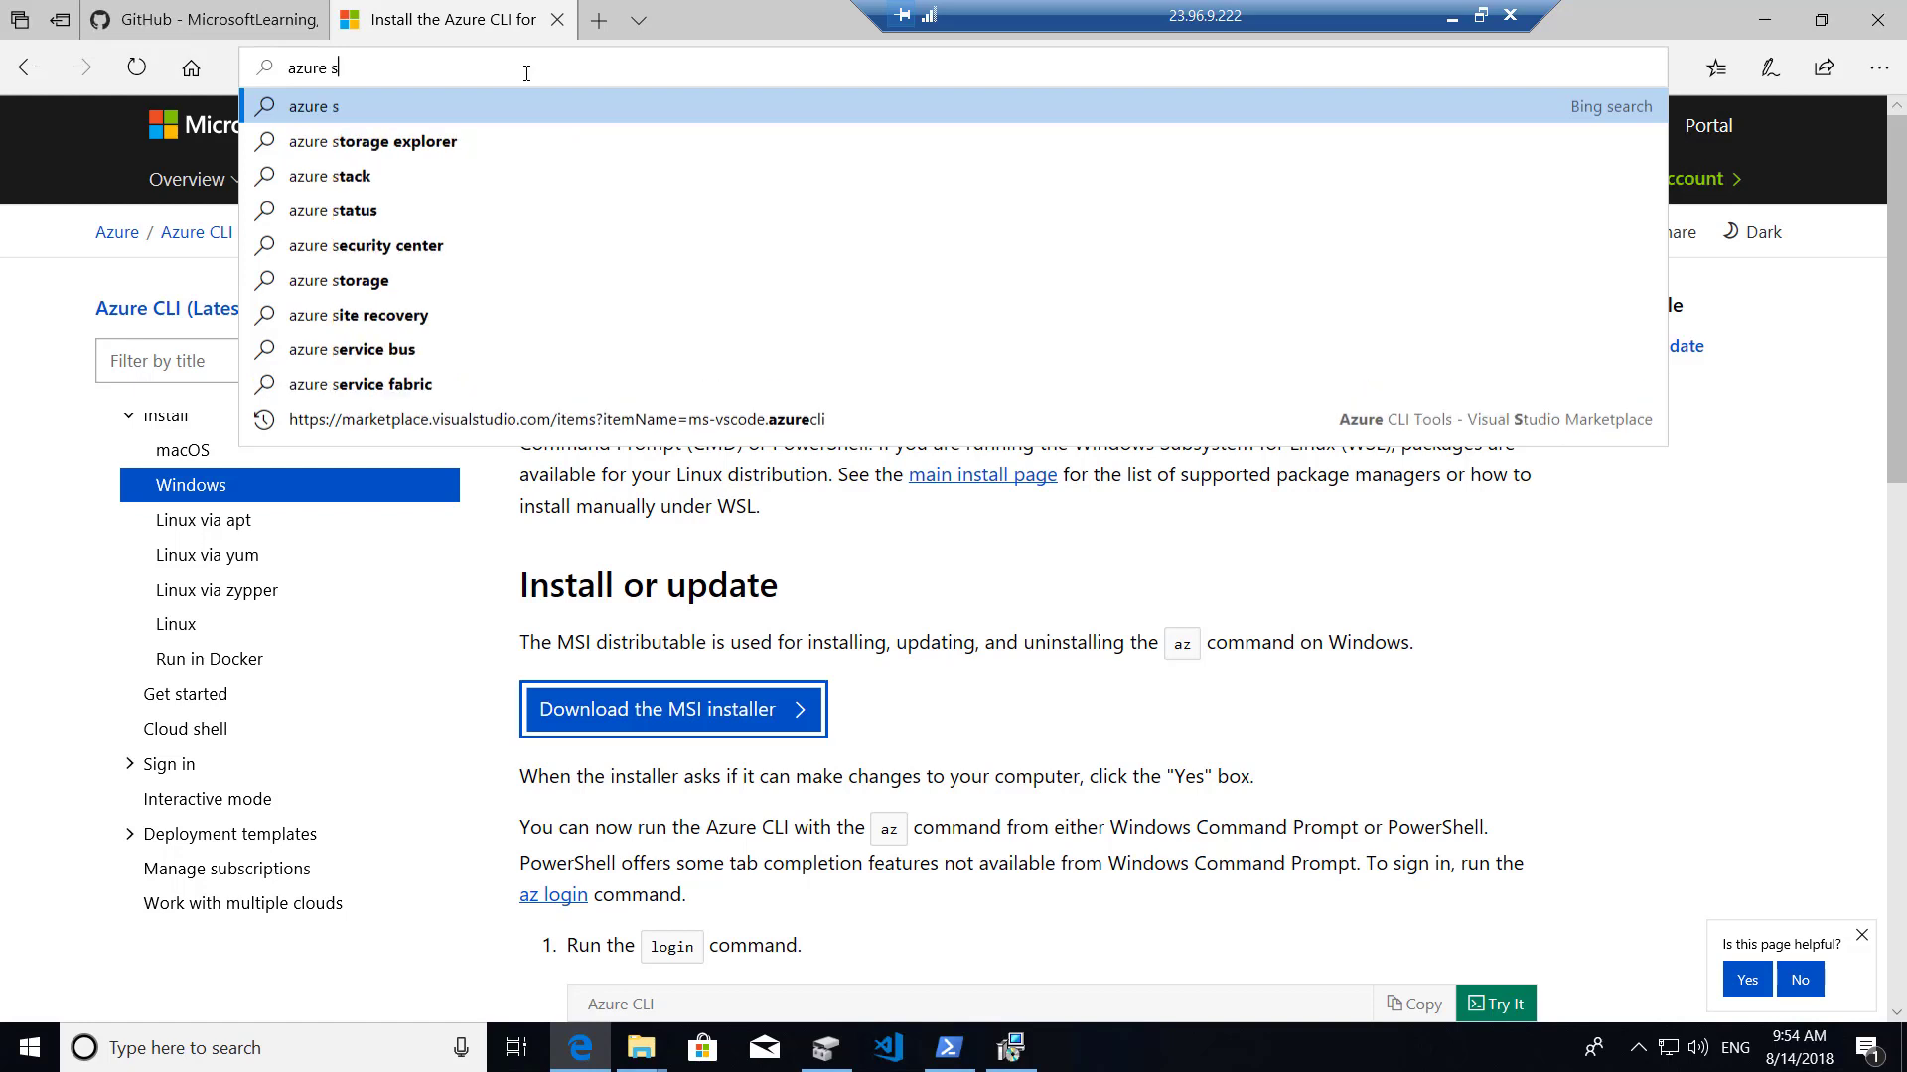
text(torage e)
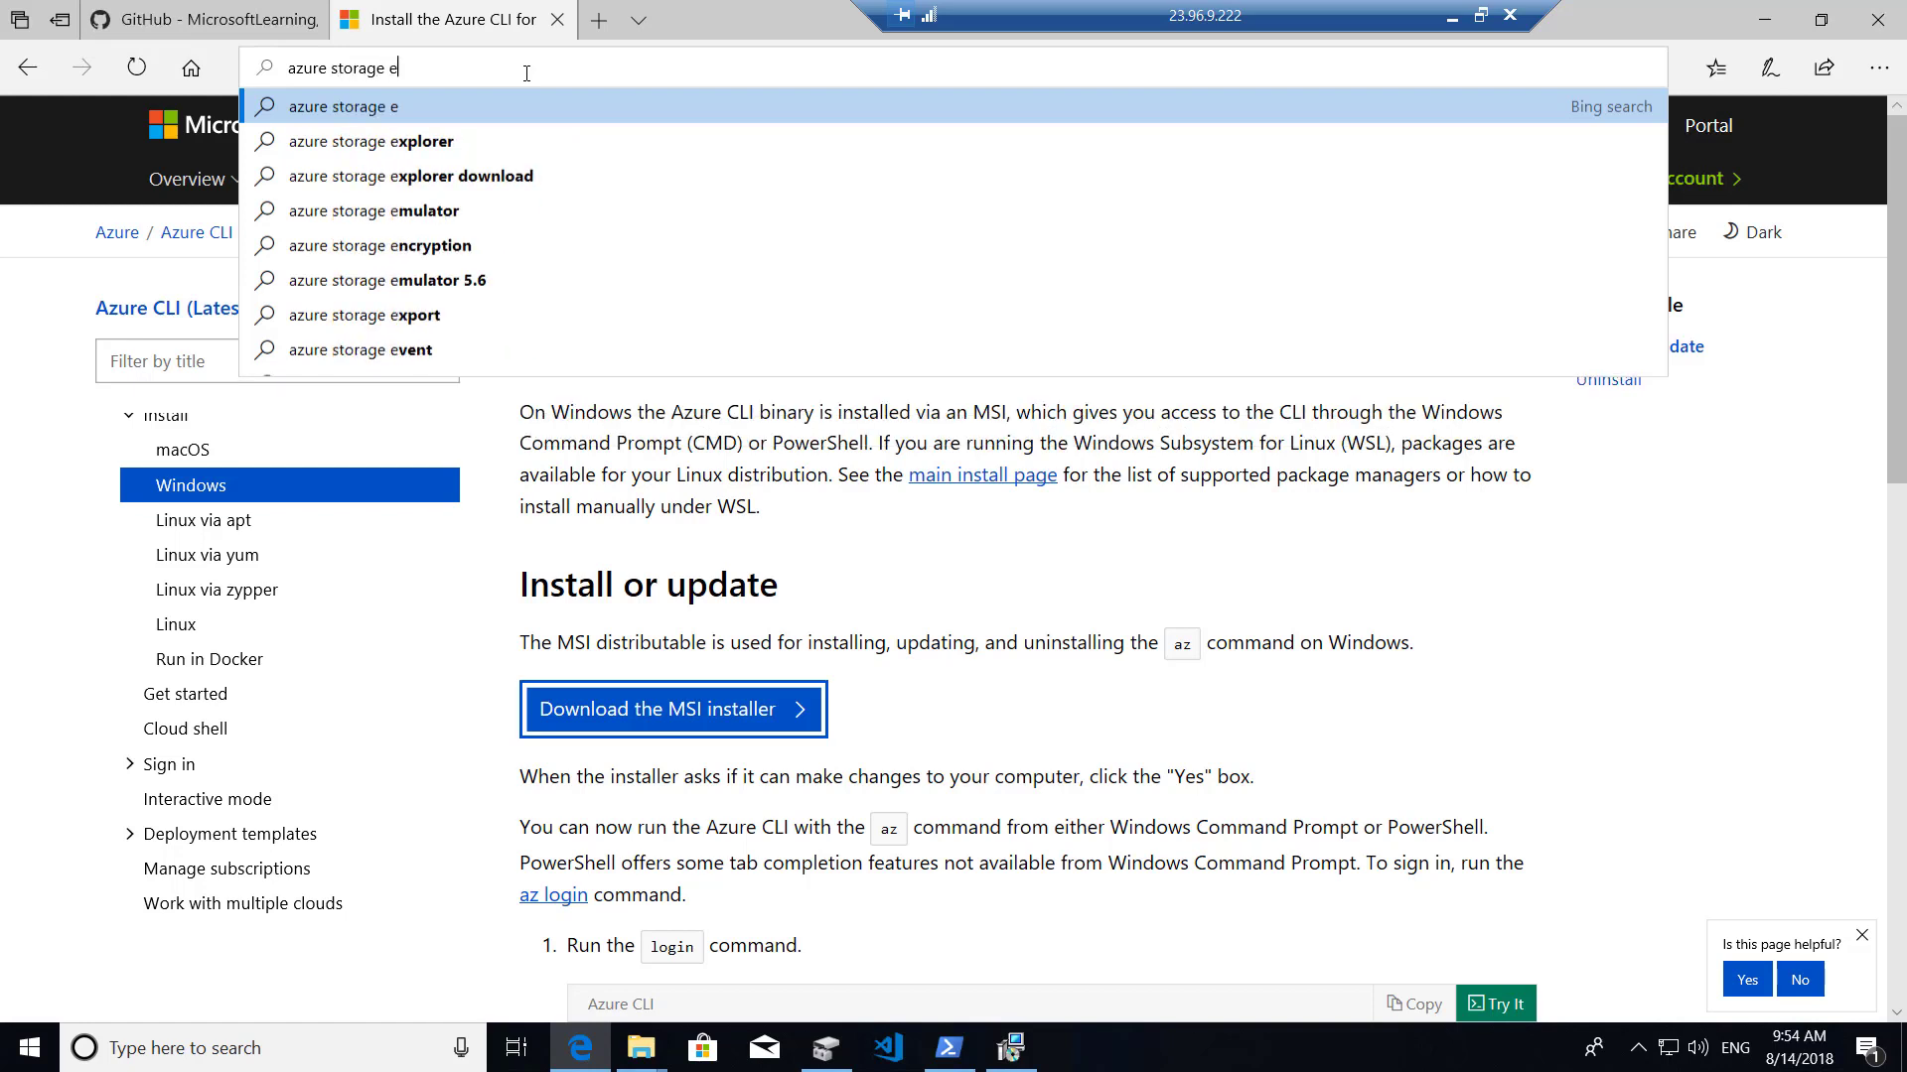
text(xplorer)
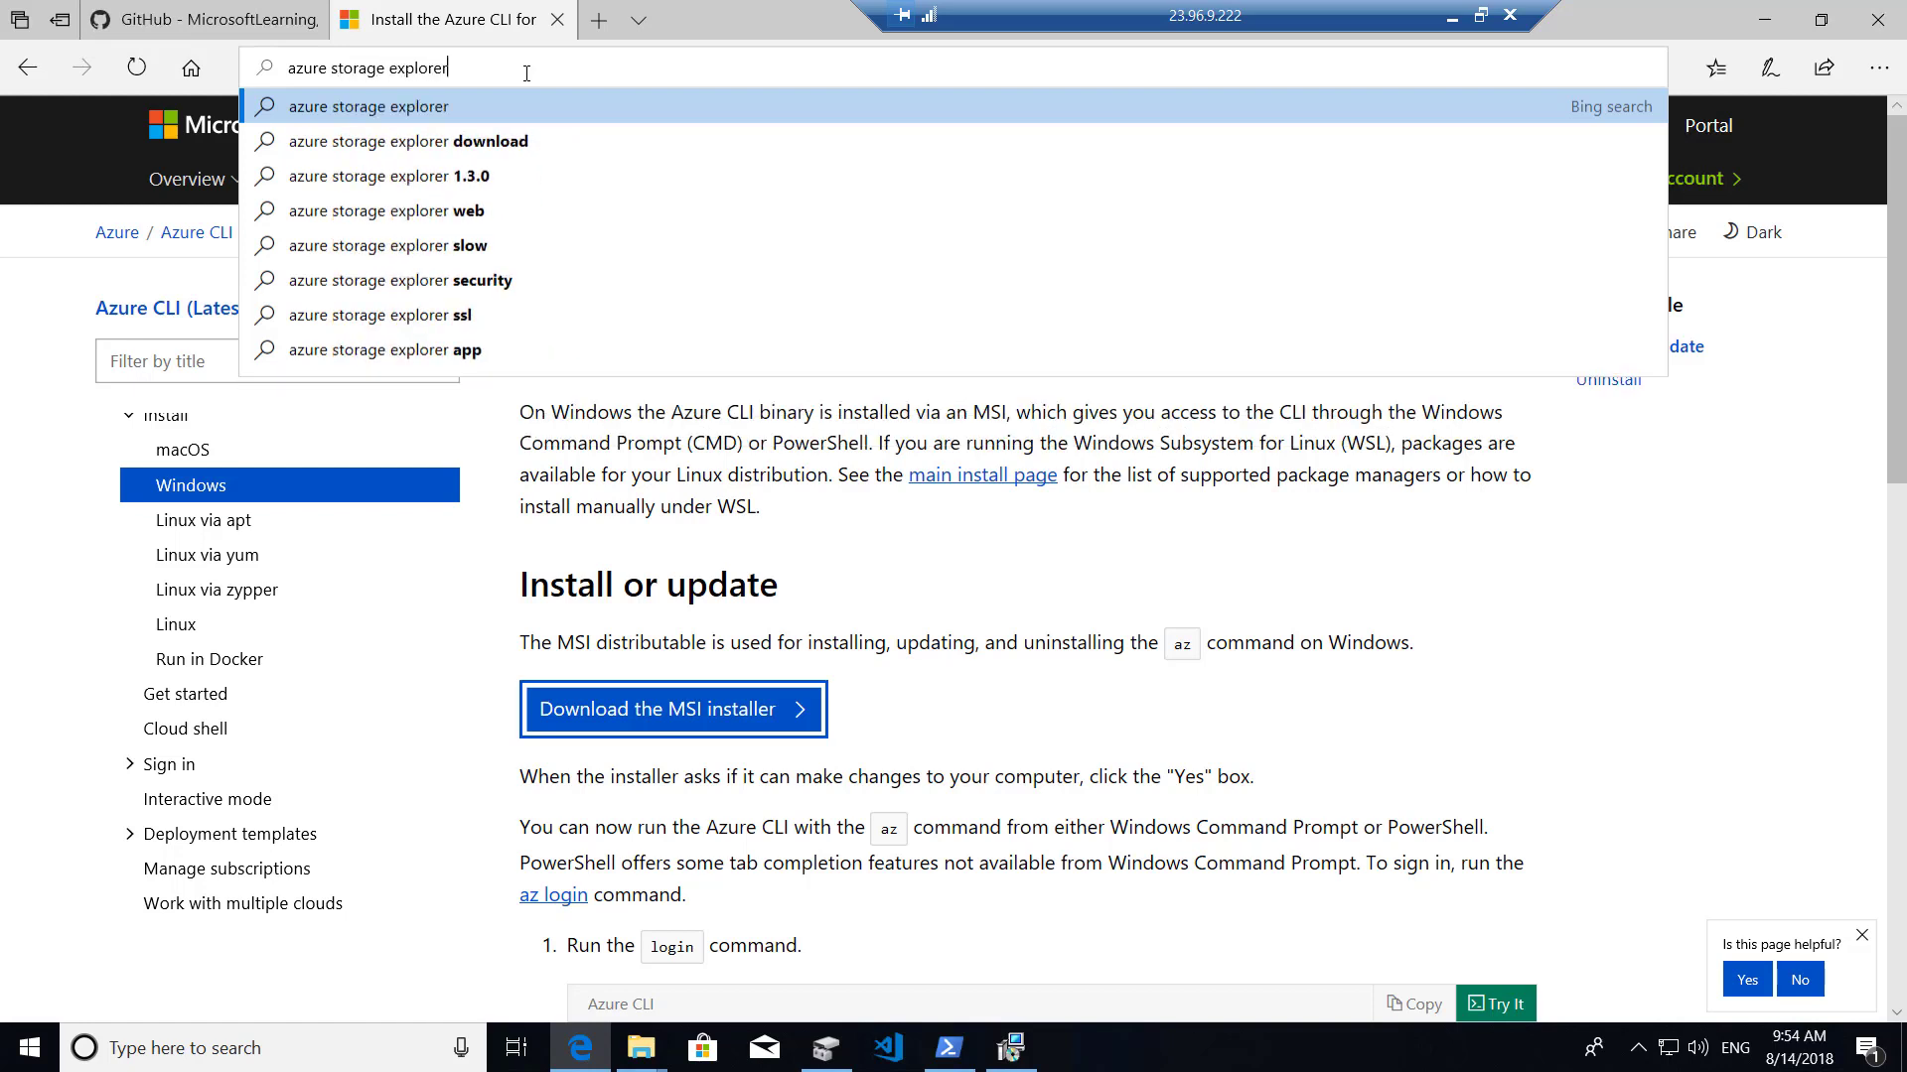
text( download)
key(Return)
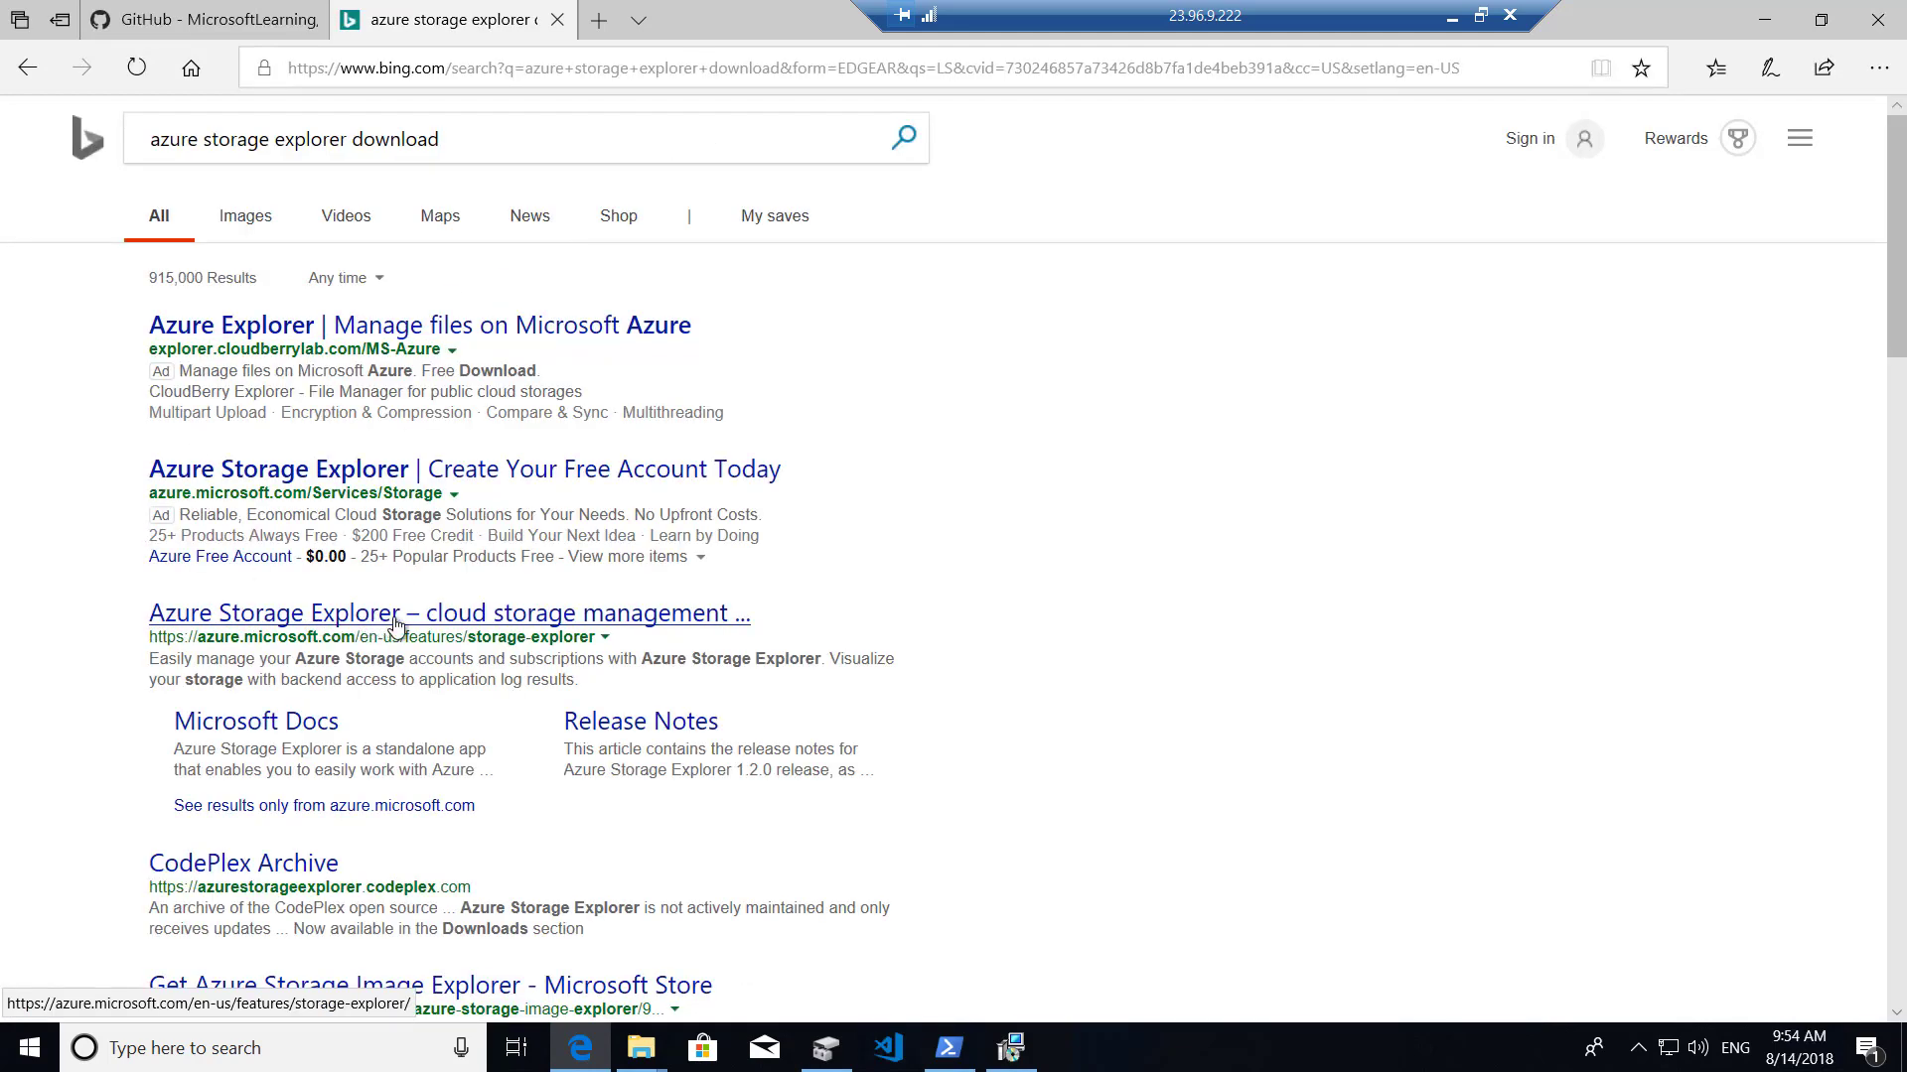
click(642, 615)
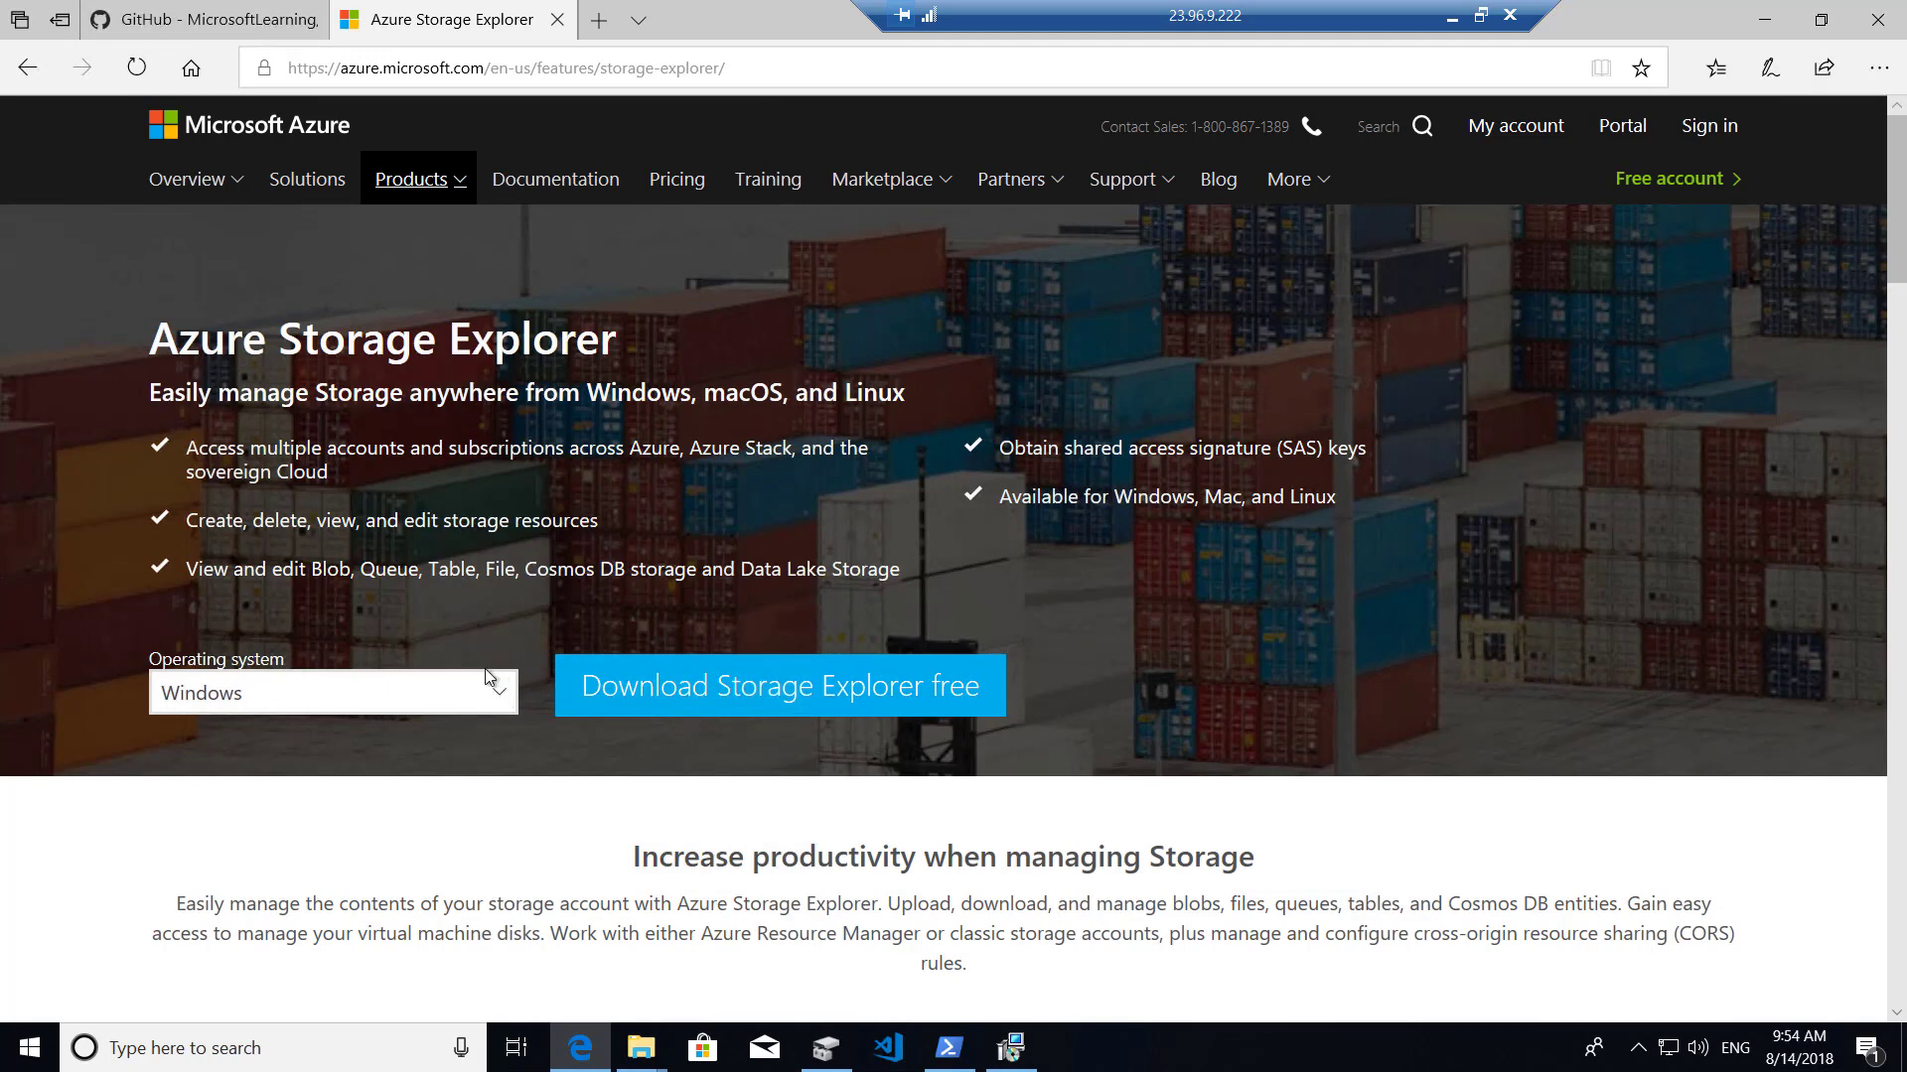
Finish and close the completed Azure CLI setup.
click(1022, 1056)
drag(1022, 296, 1459, 259)
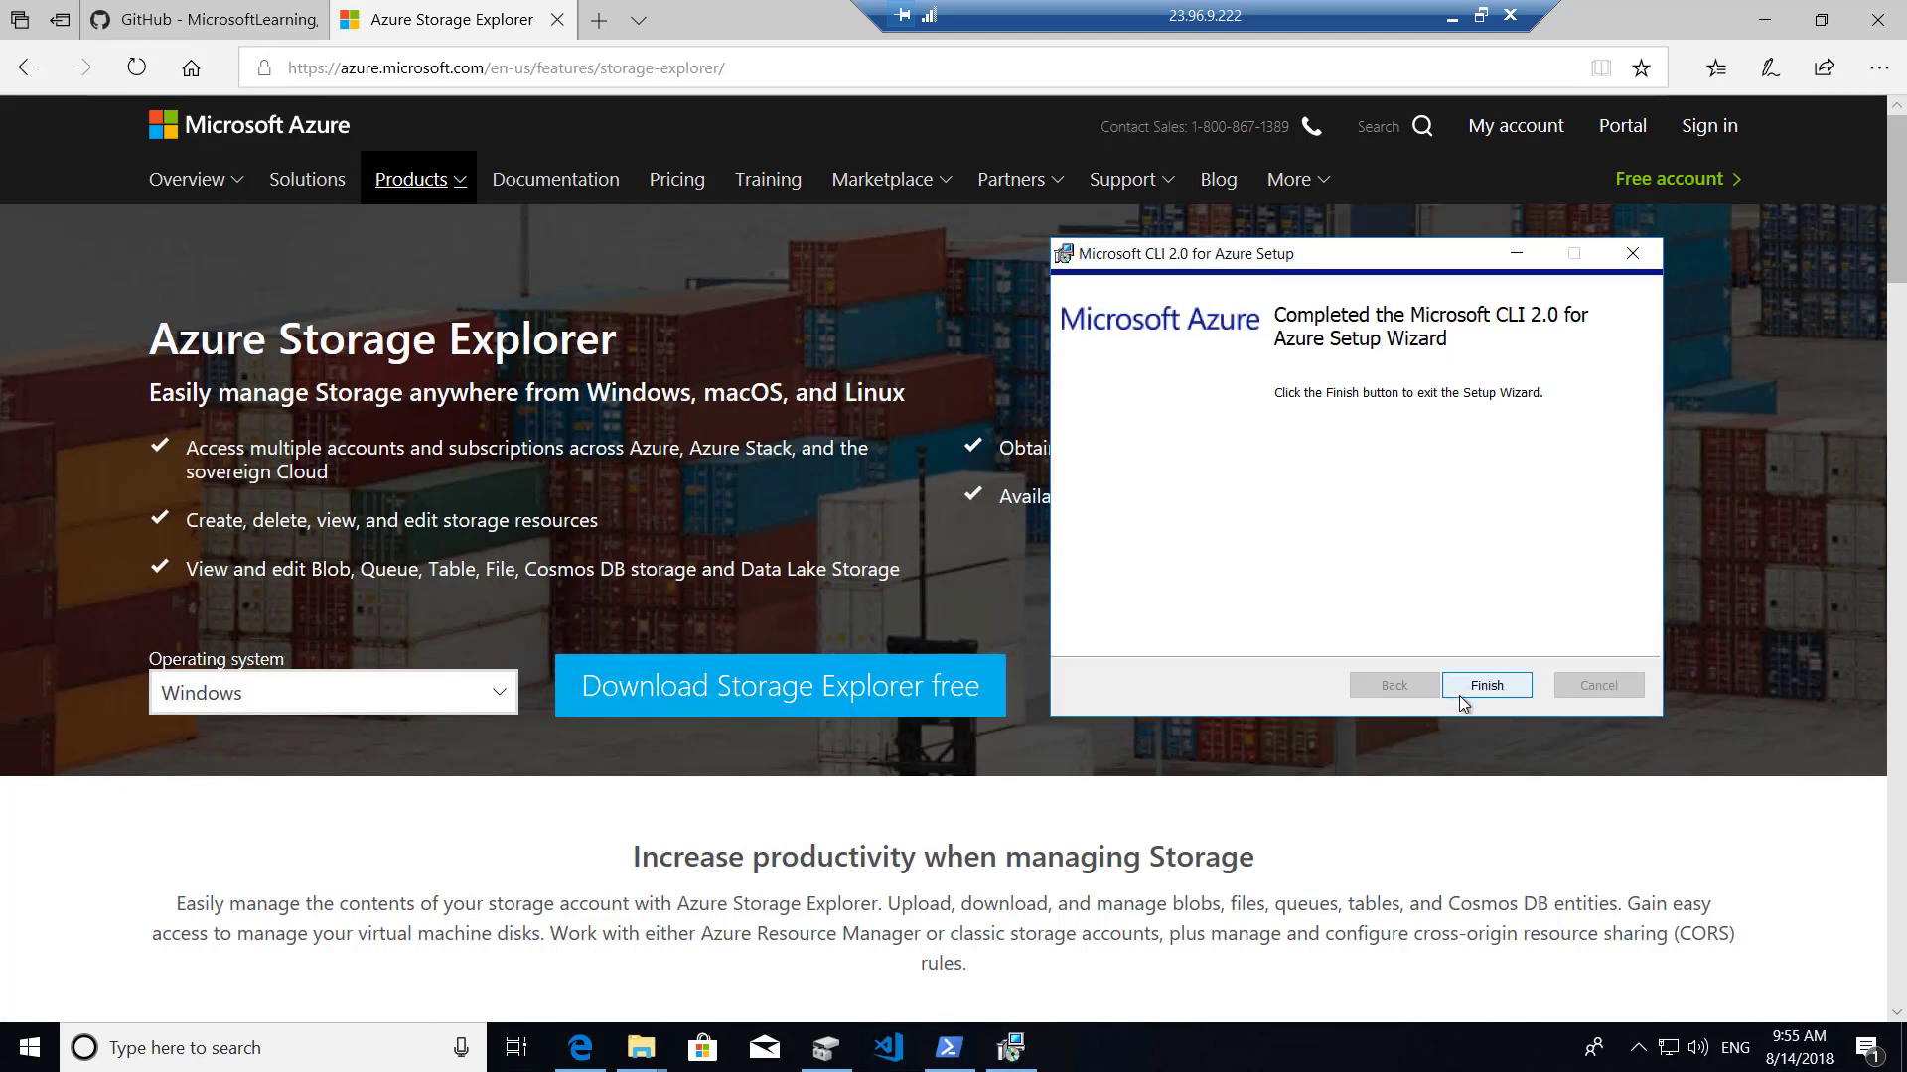
click(1459, 692)
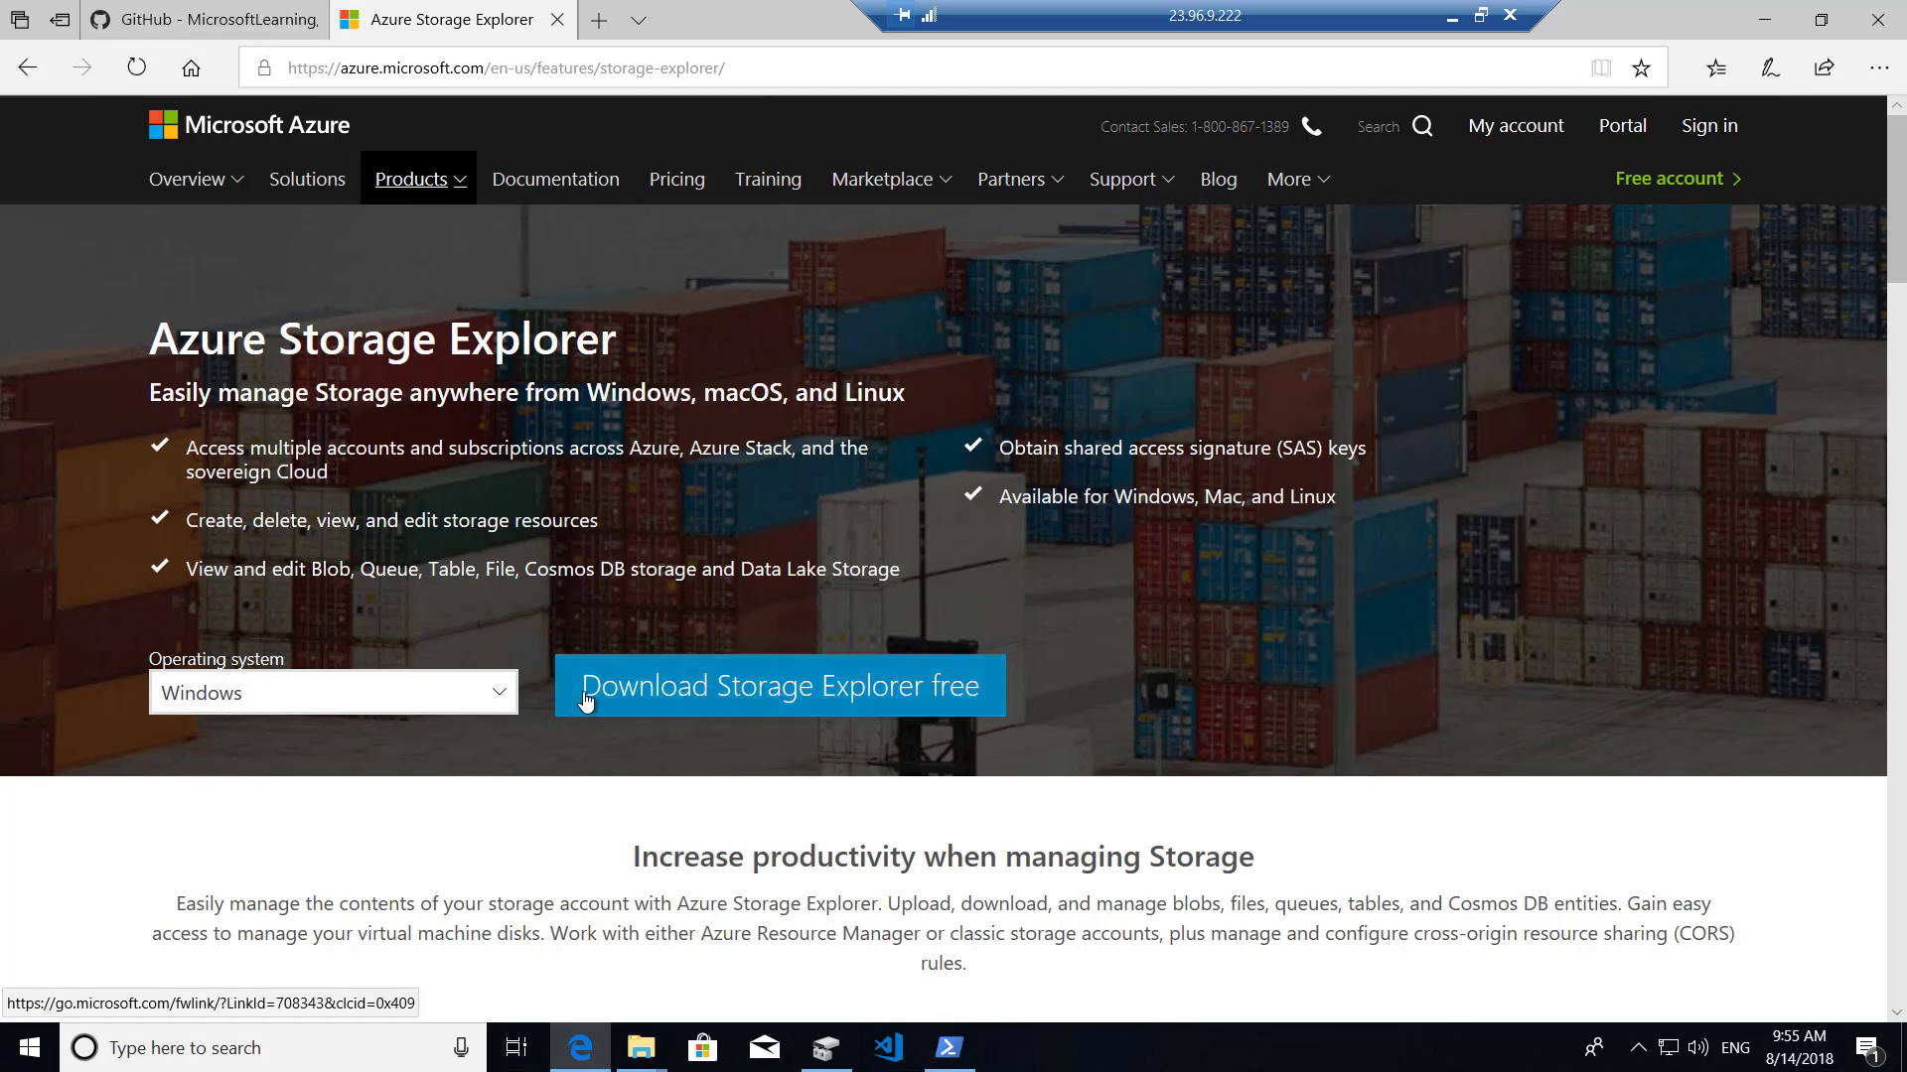
Download and run the Storage Explorer installer past SmartScreen, accepting its license agreement.
click(672, 698)
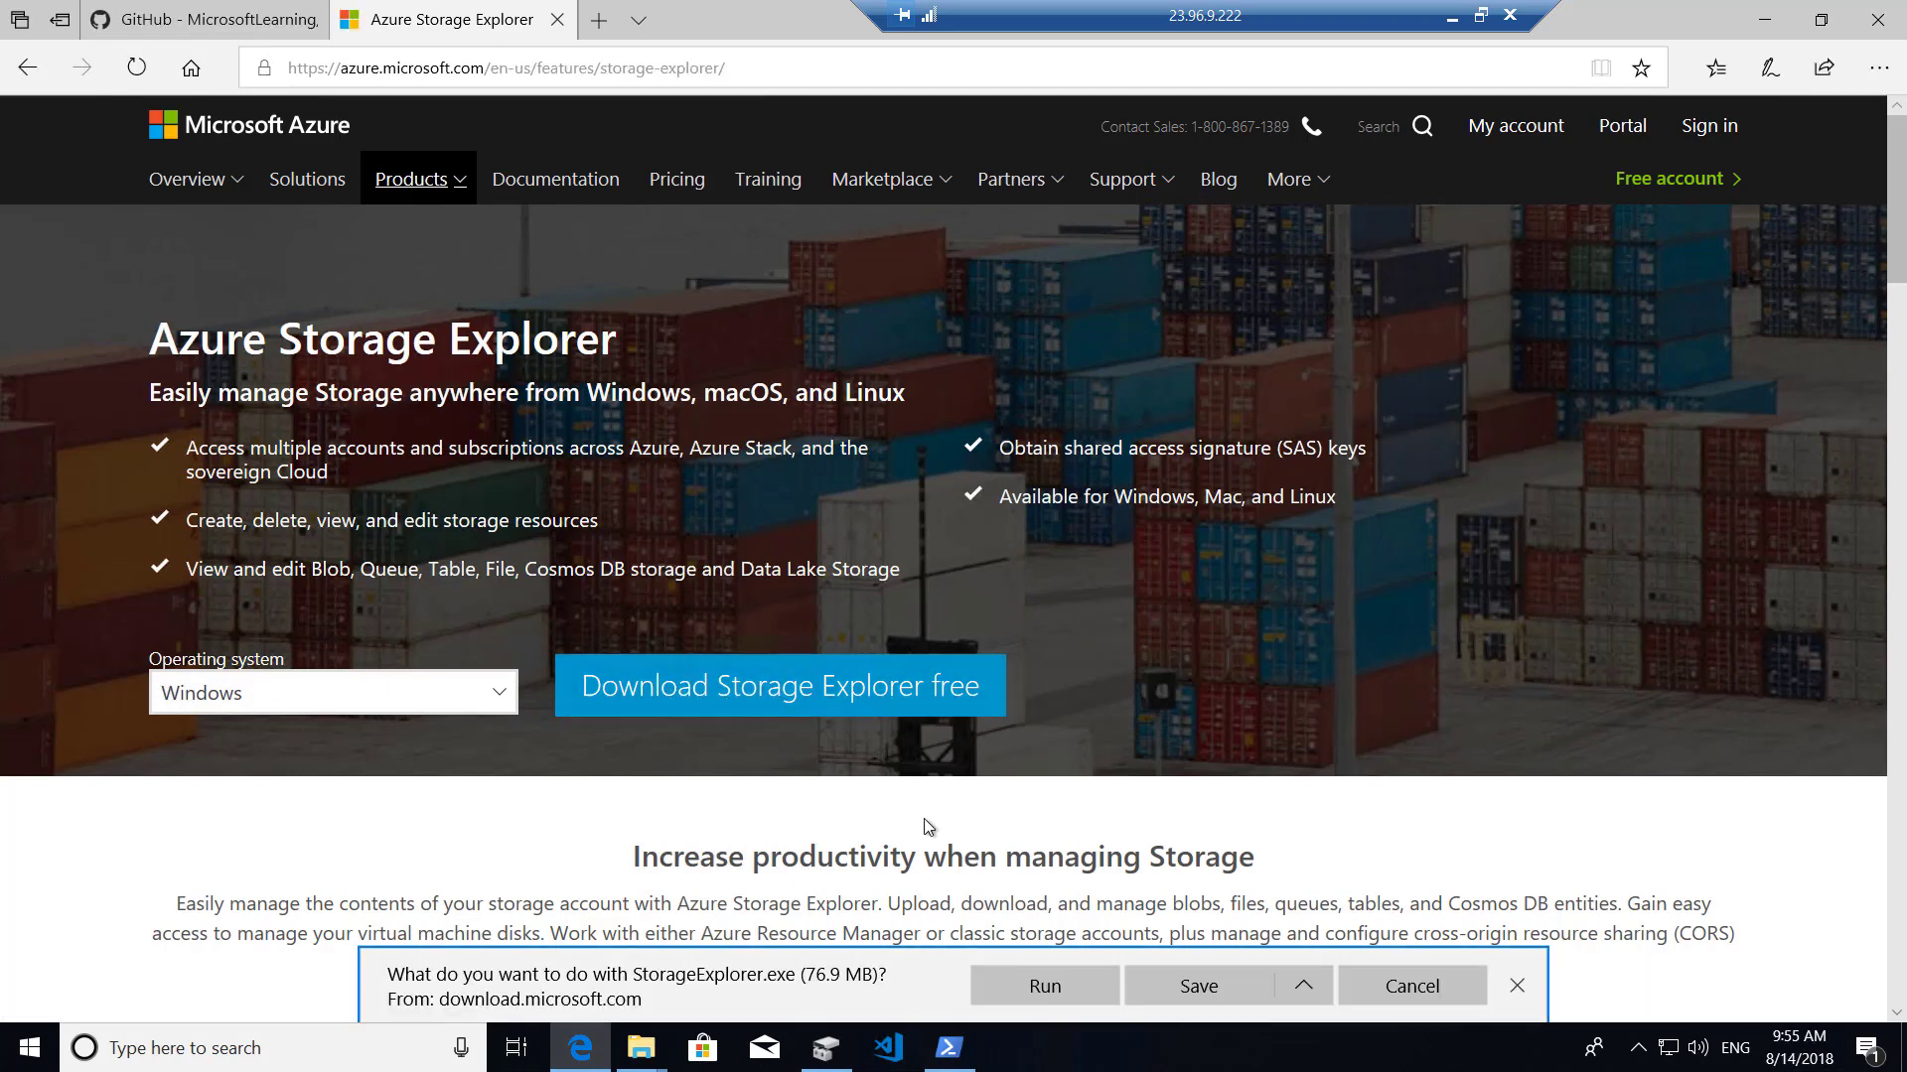
click(1047, 989)
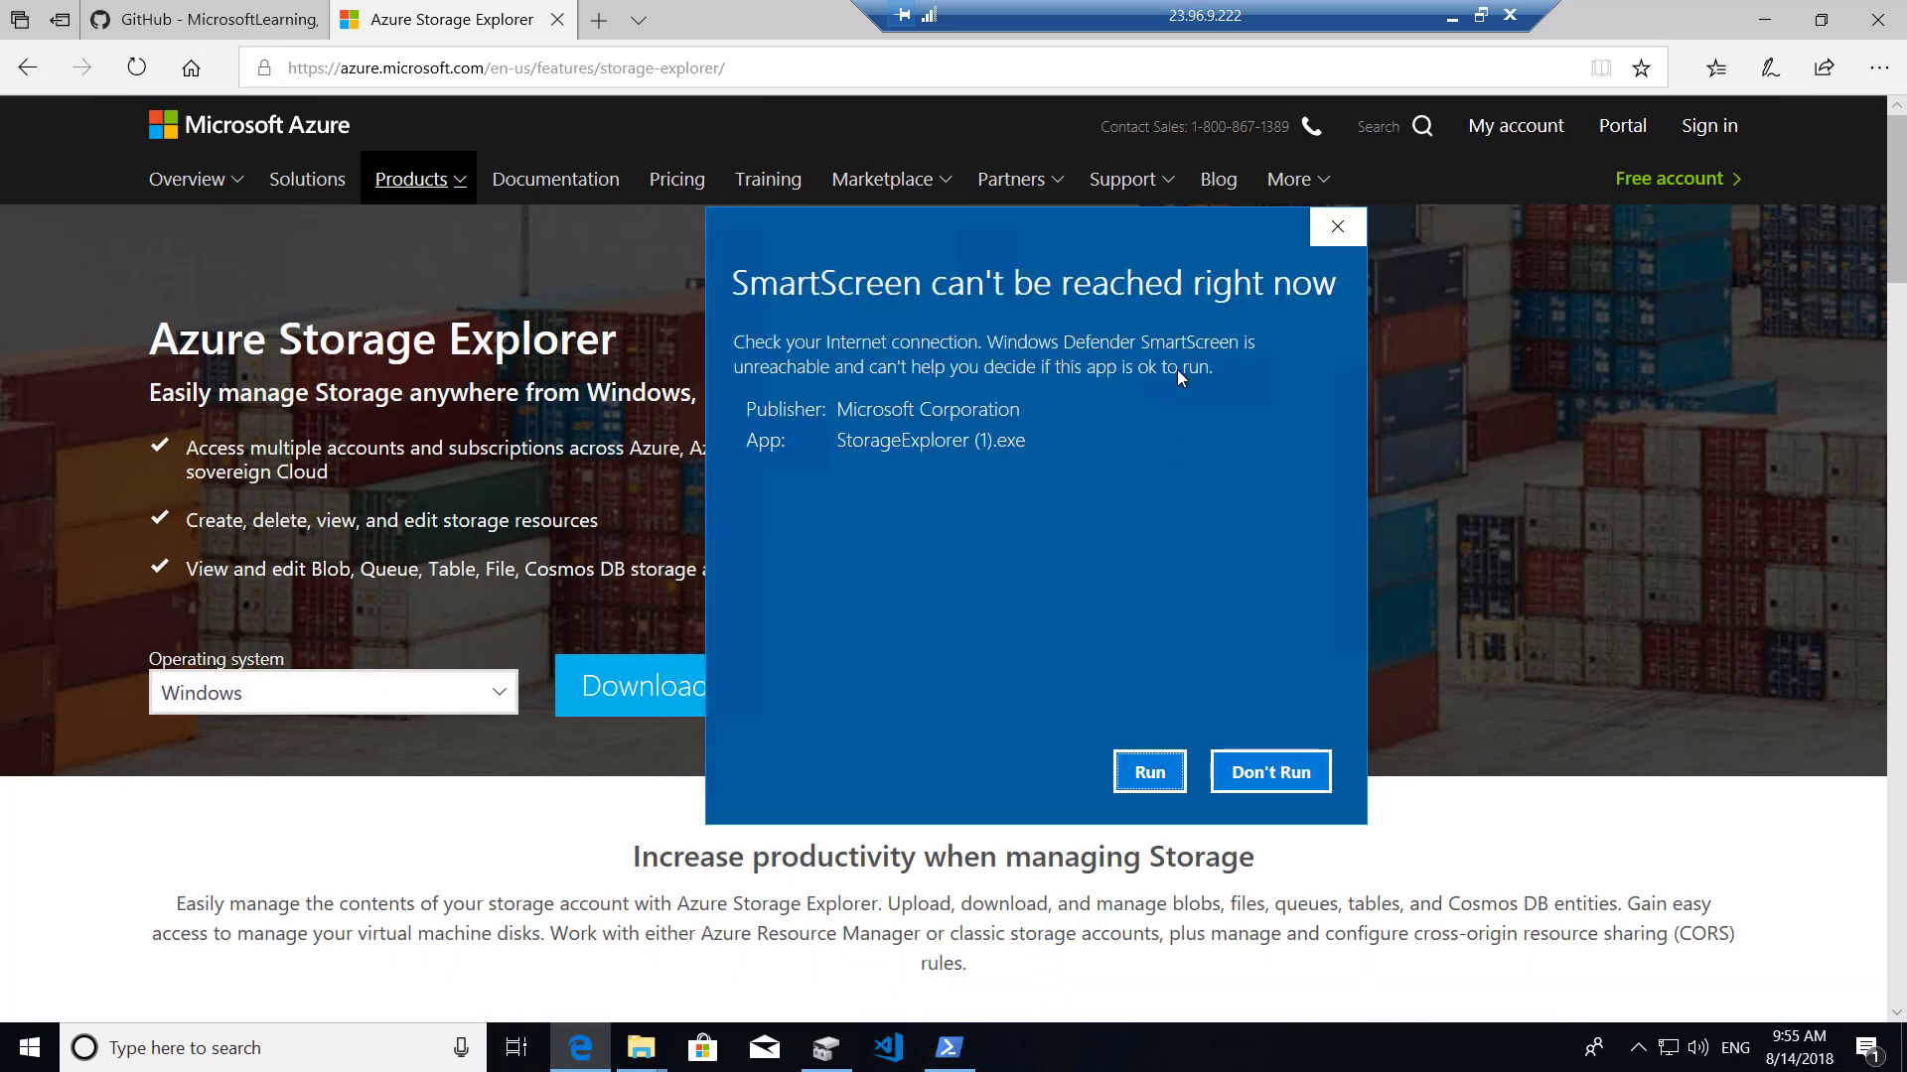
click(1157, 772)
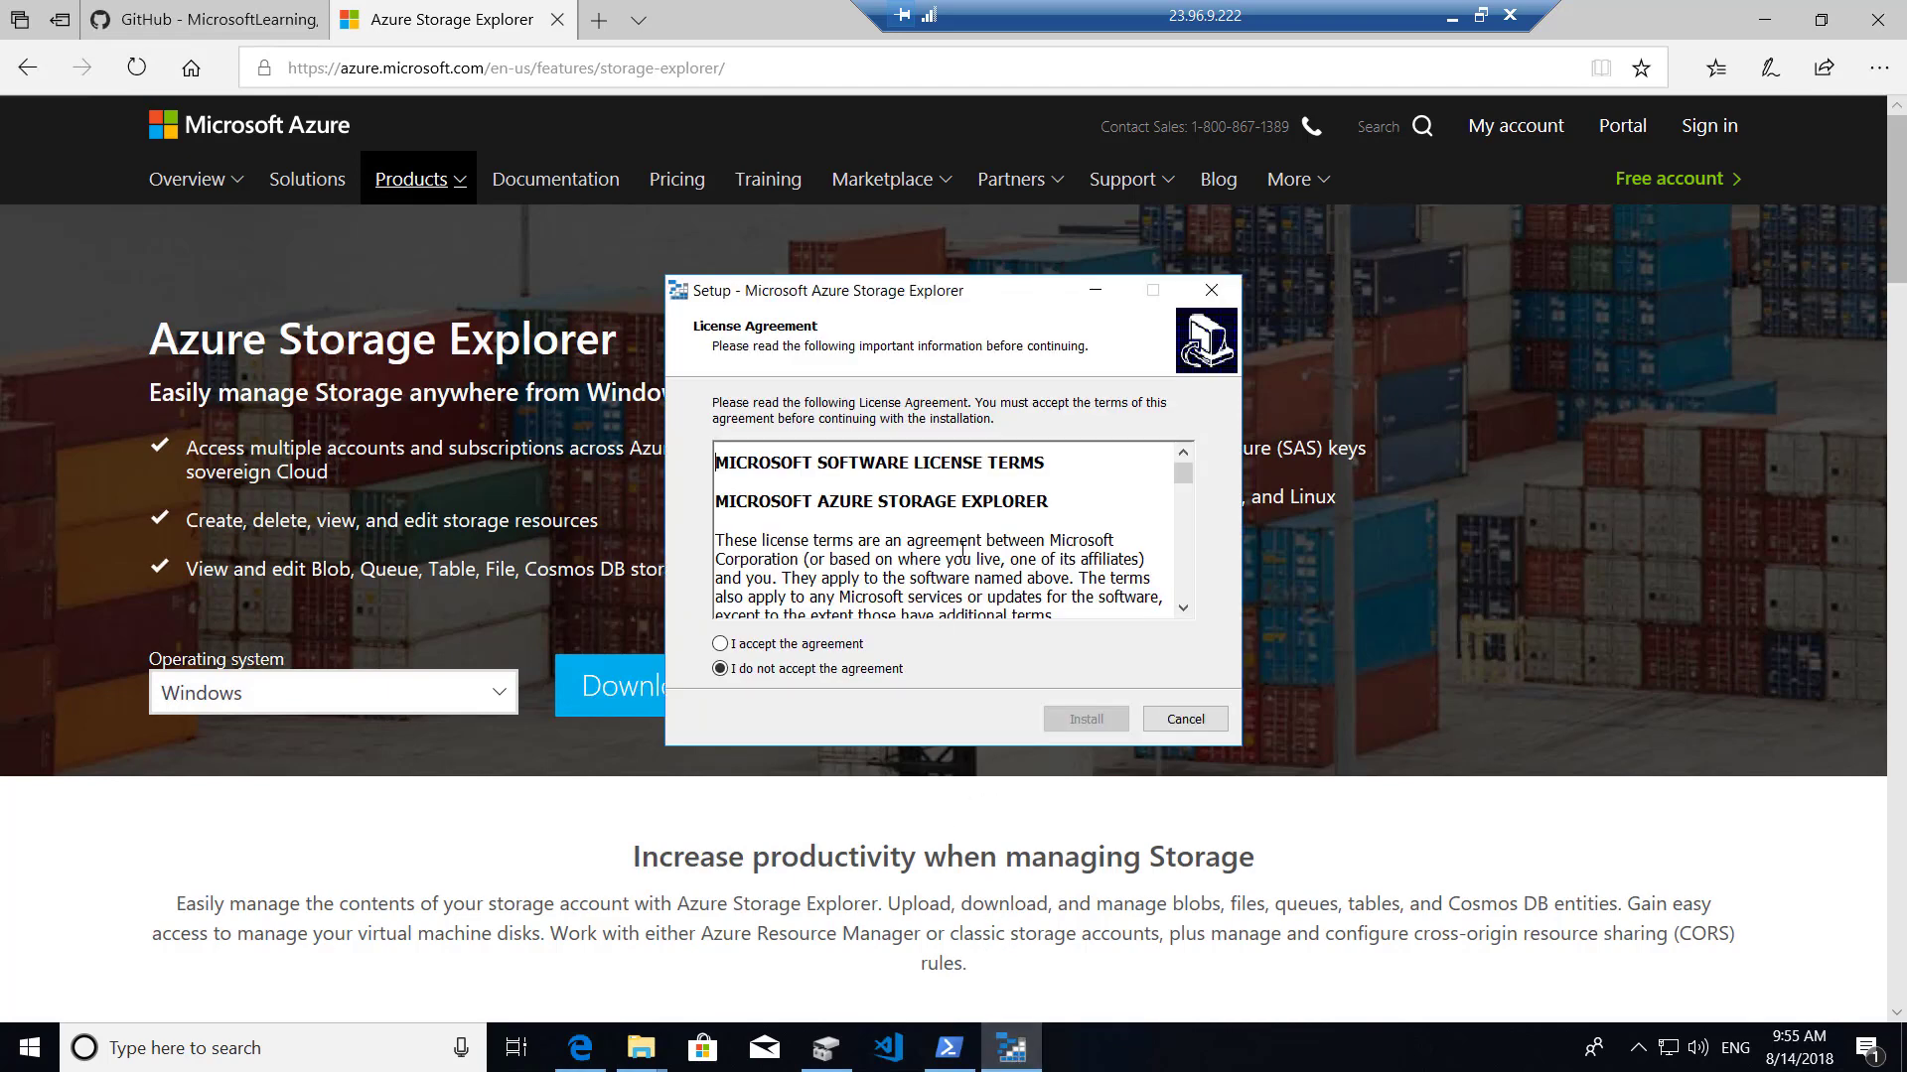
click(800, 645)
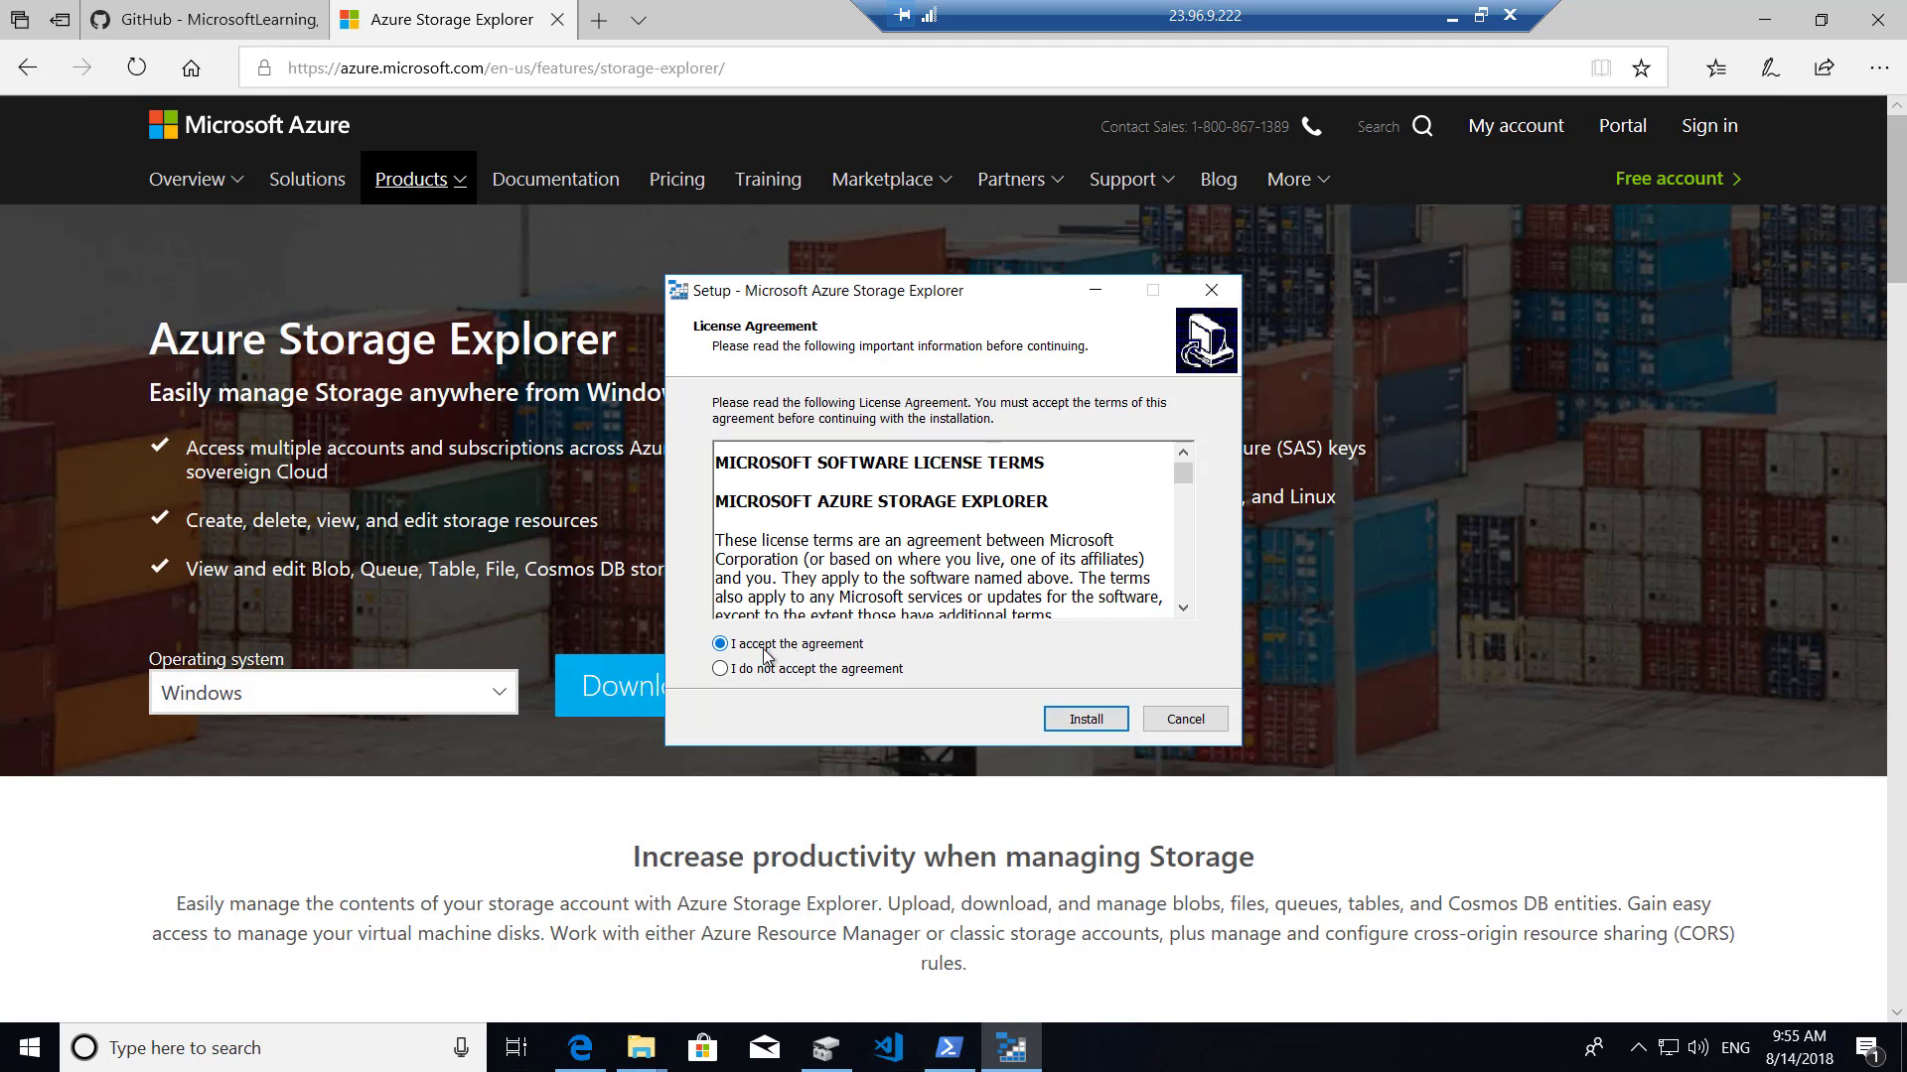
Install Storage Explorer with the default location and Start Menu folder, then minimize the remote session.
click(1075, 722)
click(1075, 722)
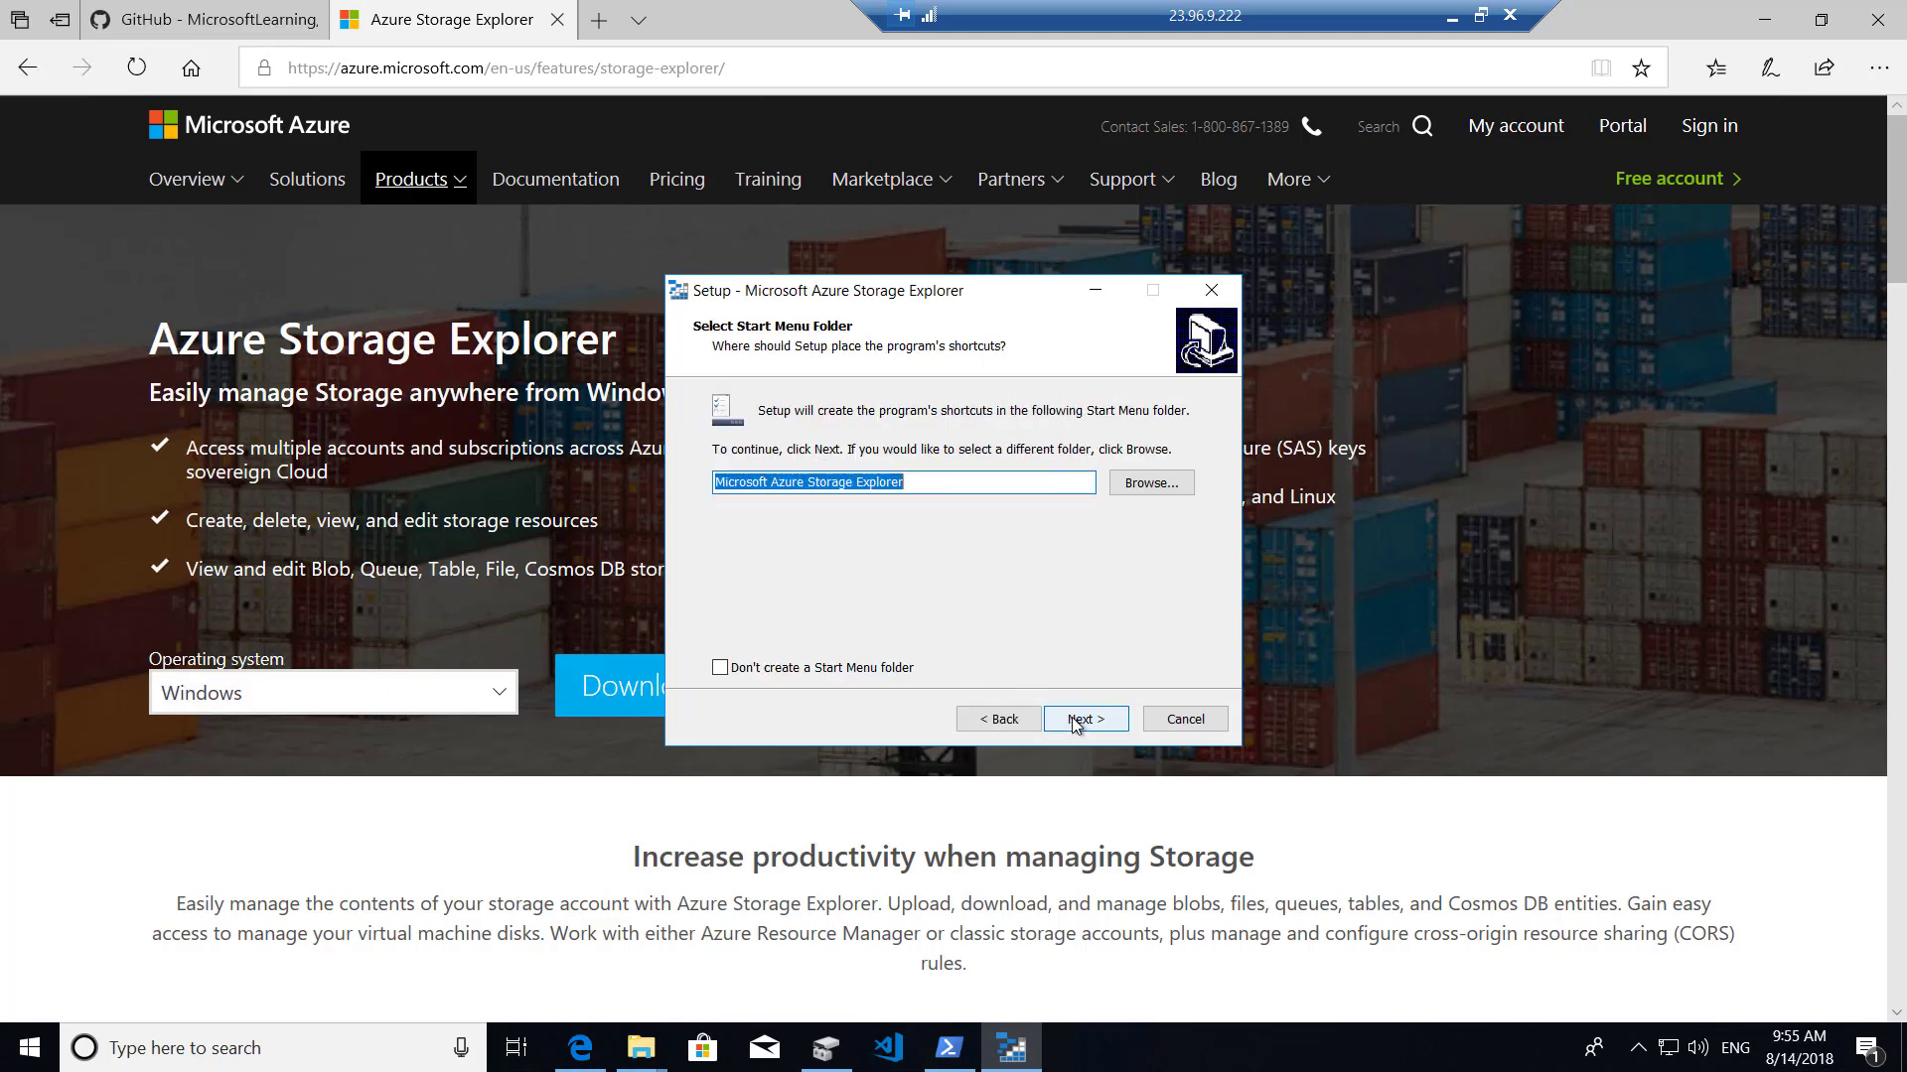
click(1074, 721)
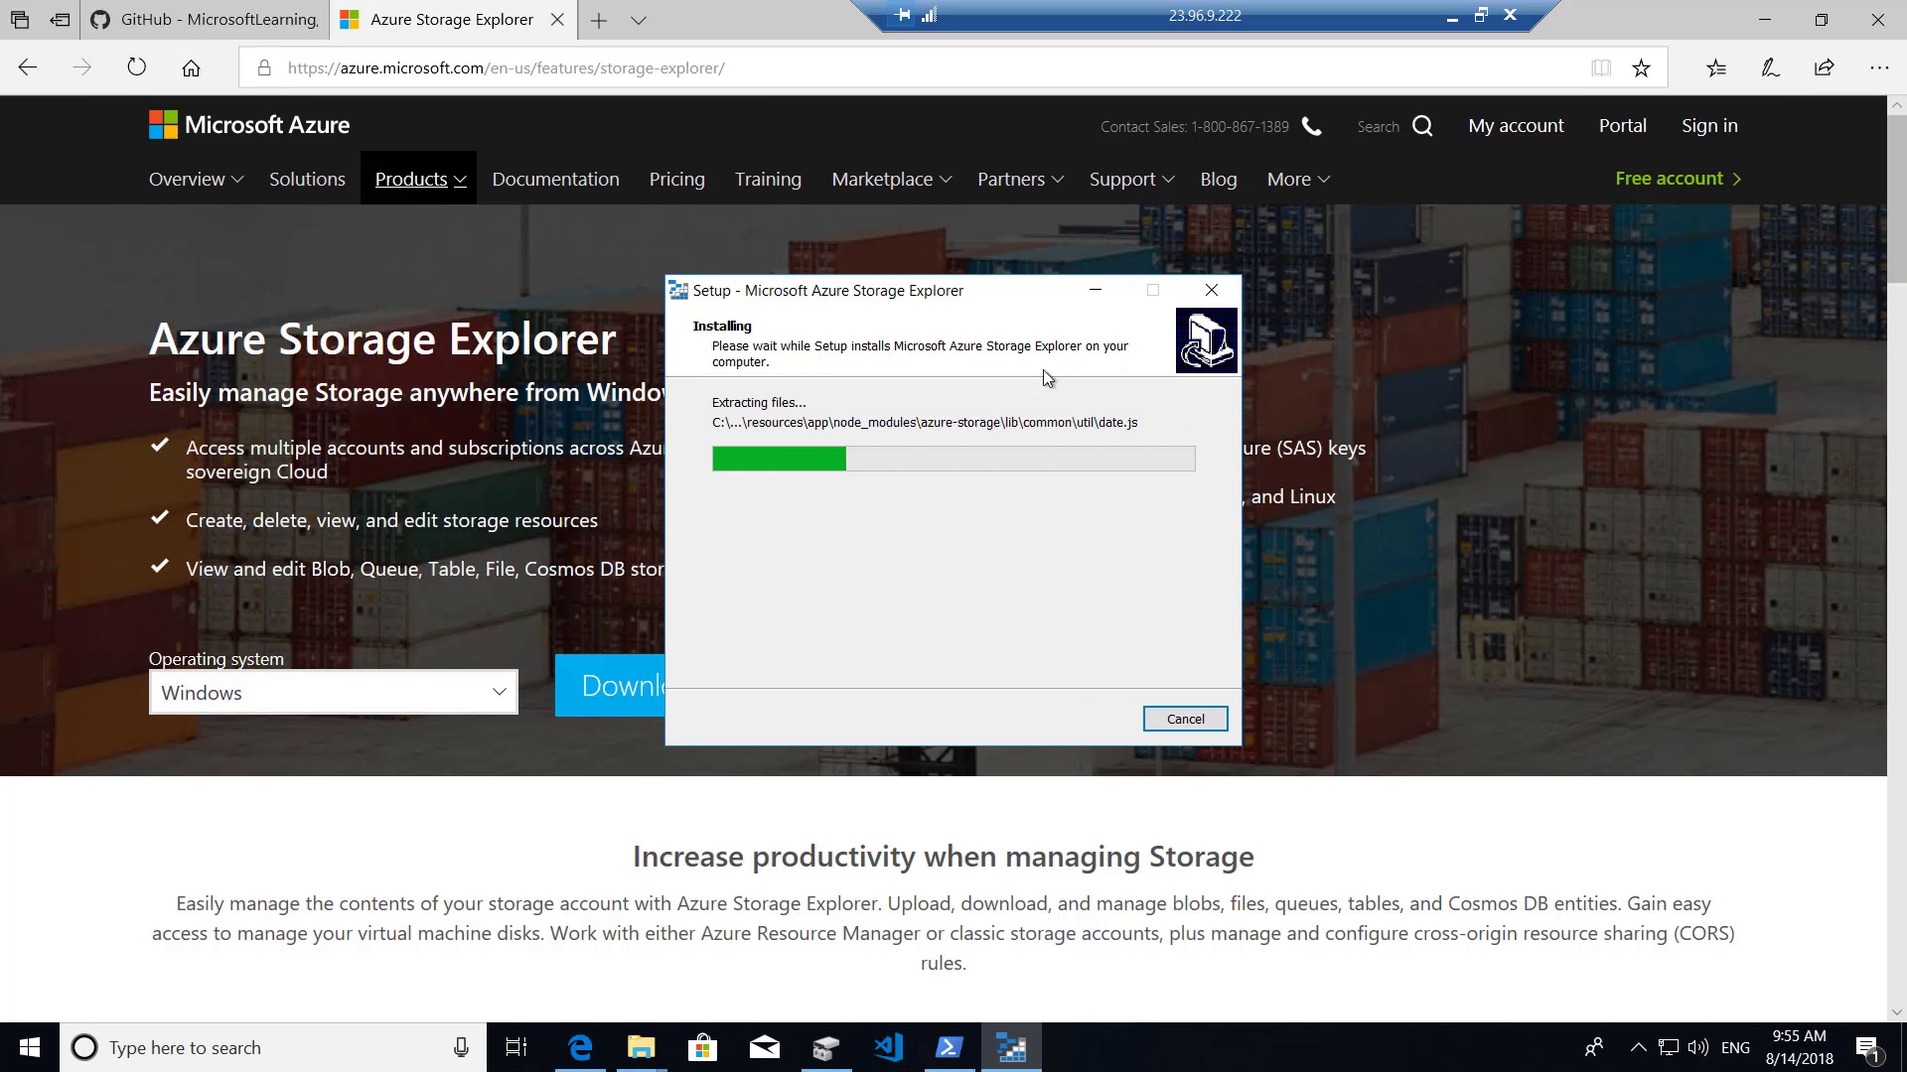
click(1452, 17)
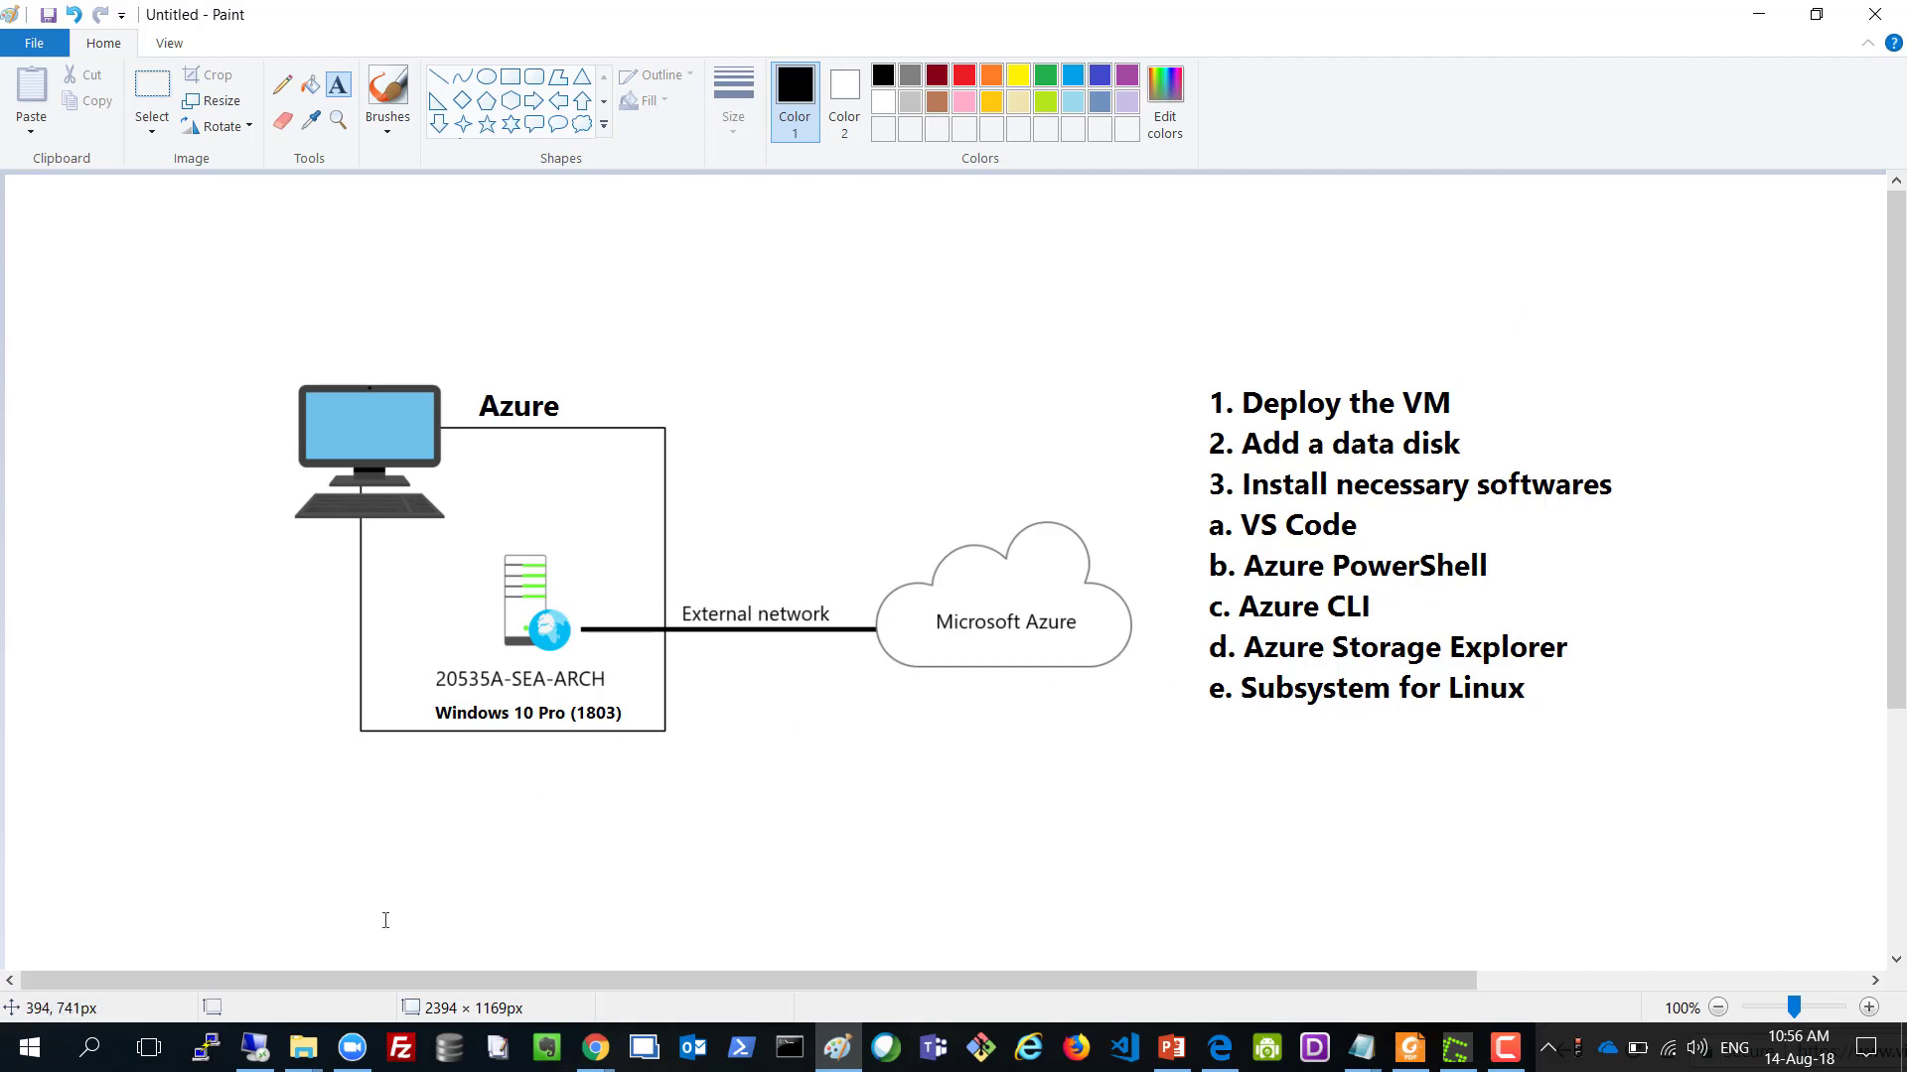
Restore the Remote Desktop session to watch Storage Explorer extracting files.
click(261, 1051)
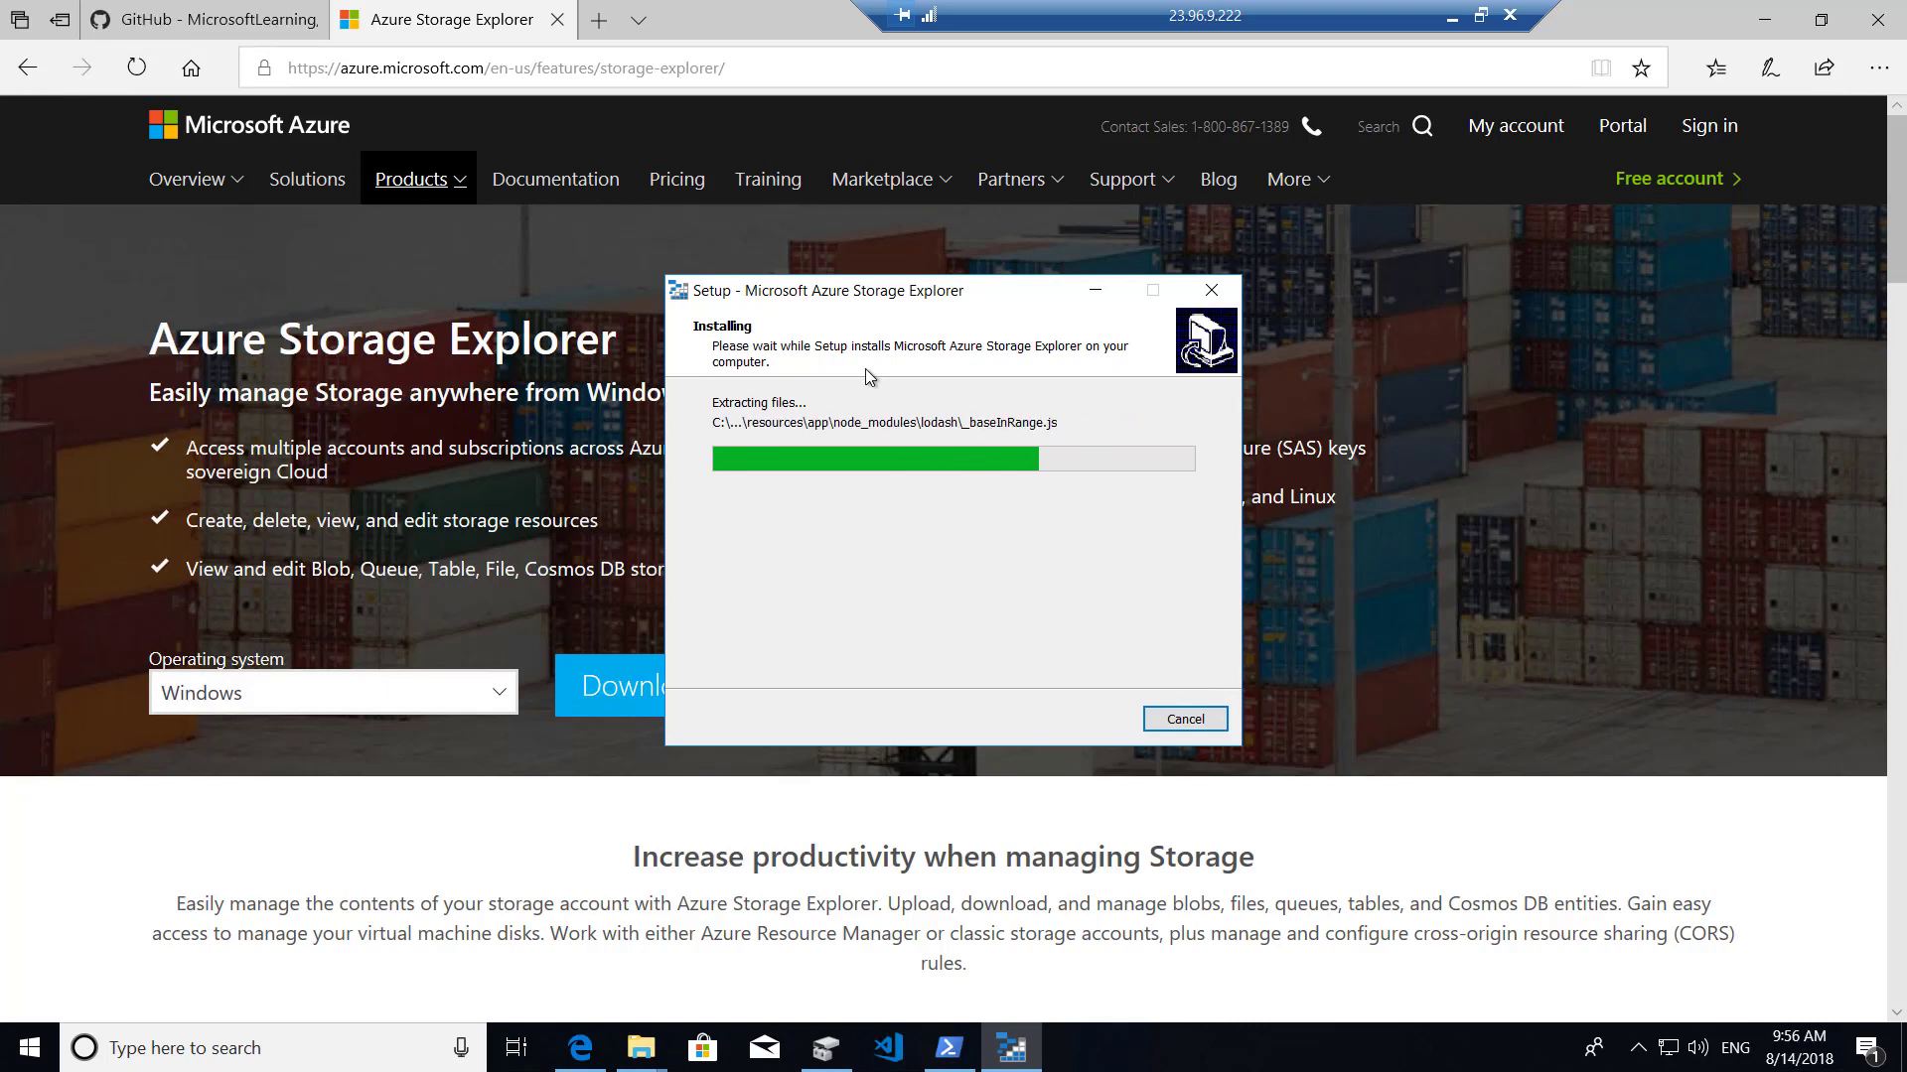
Open Control Panel's Programs and Features list from Windows search.
click(233, 1045)
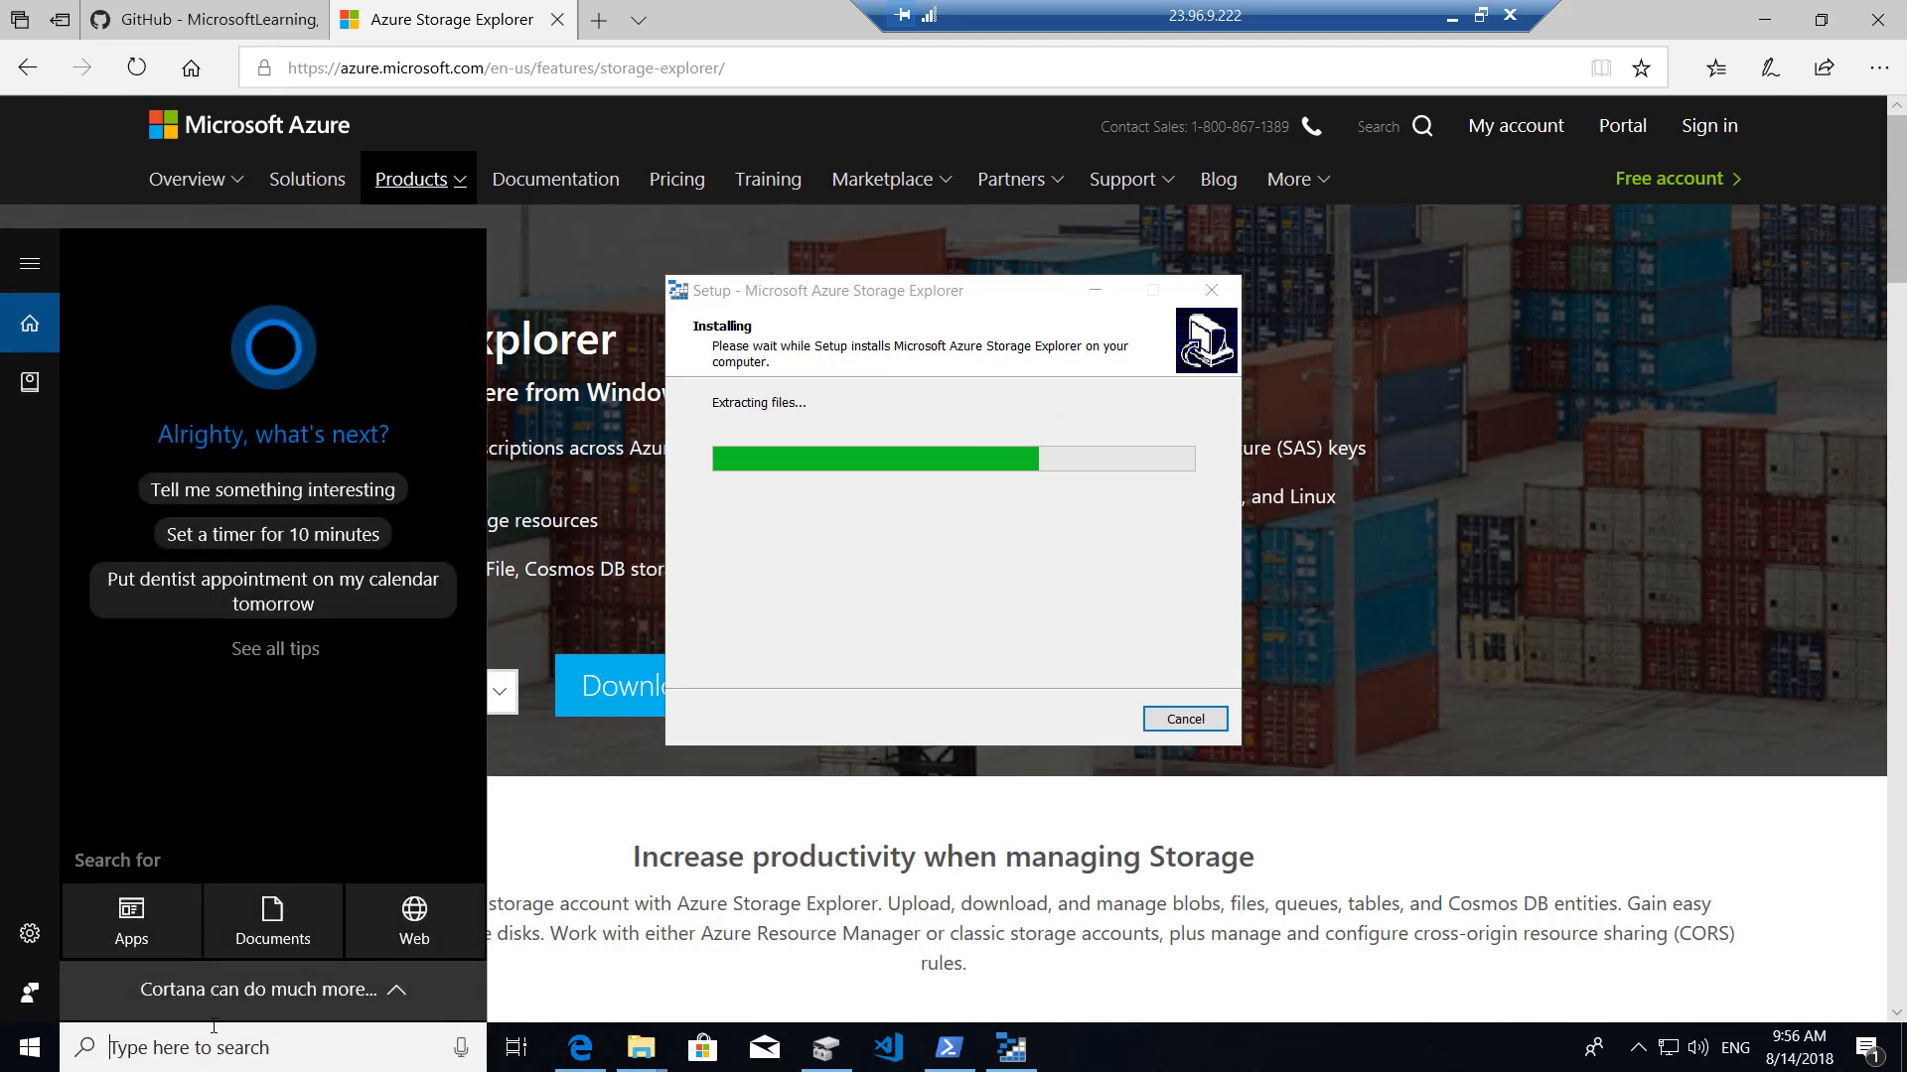
text(contr)
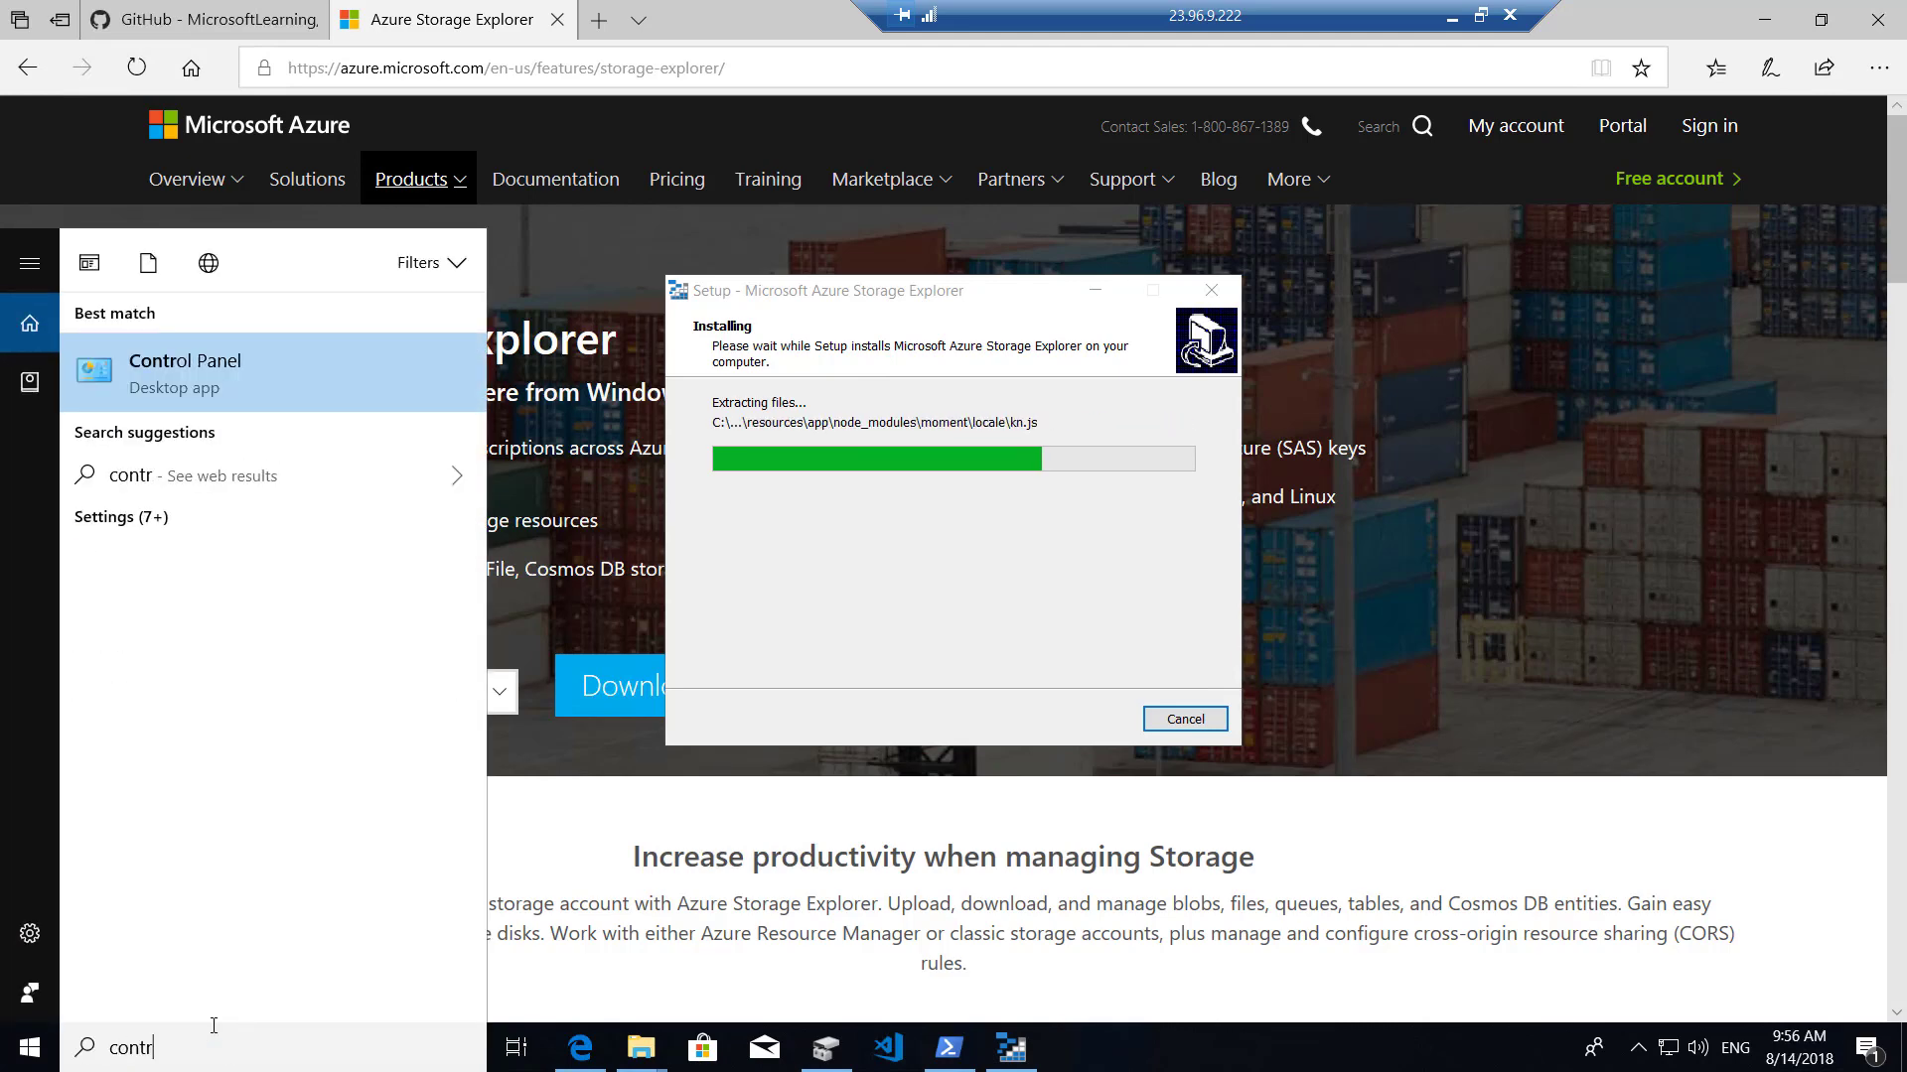
click(233, 364)
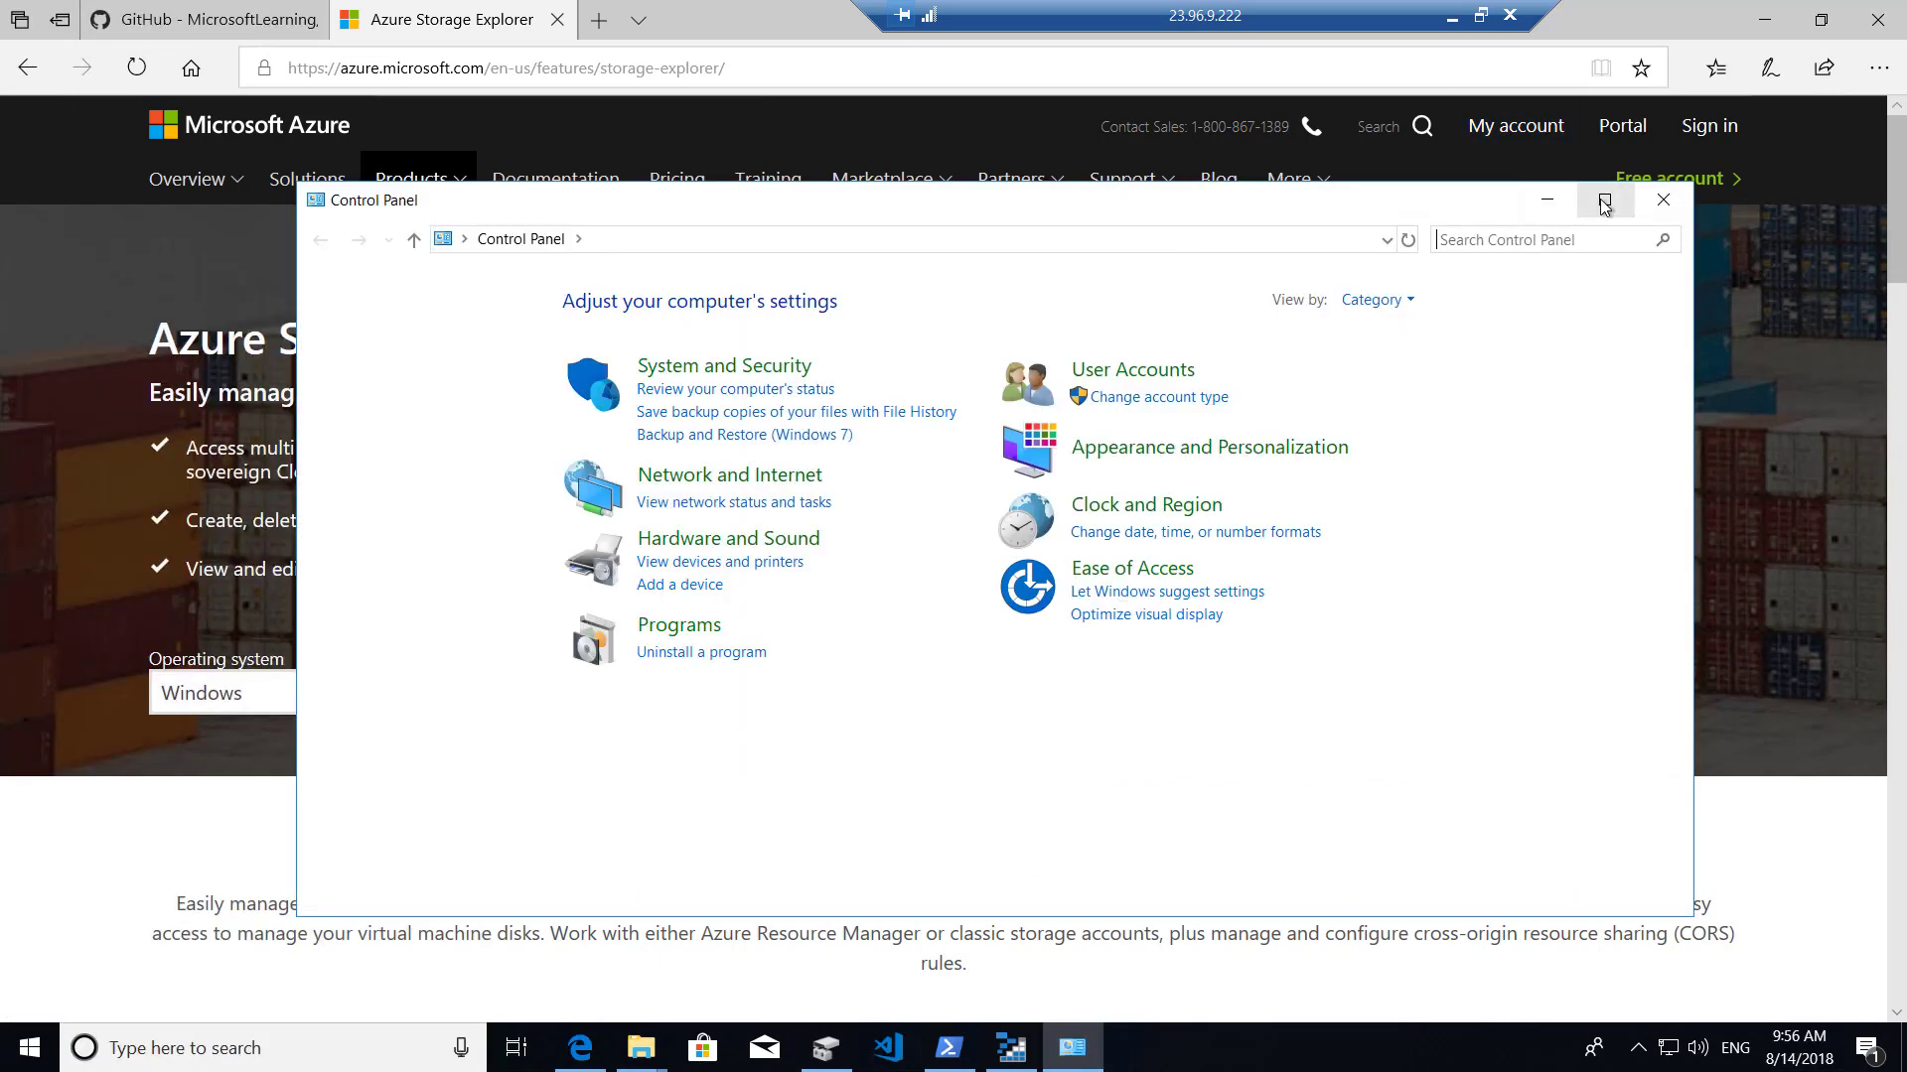
click(1604, 199)
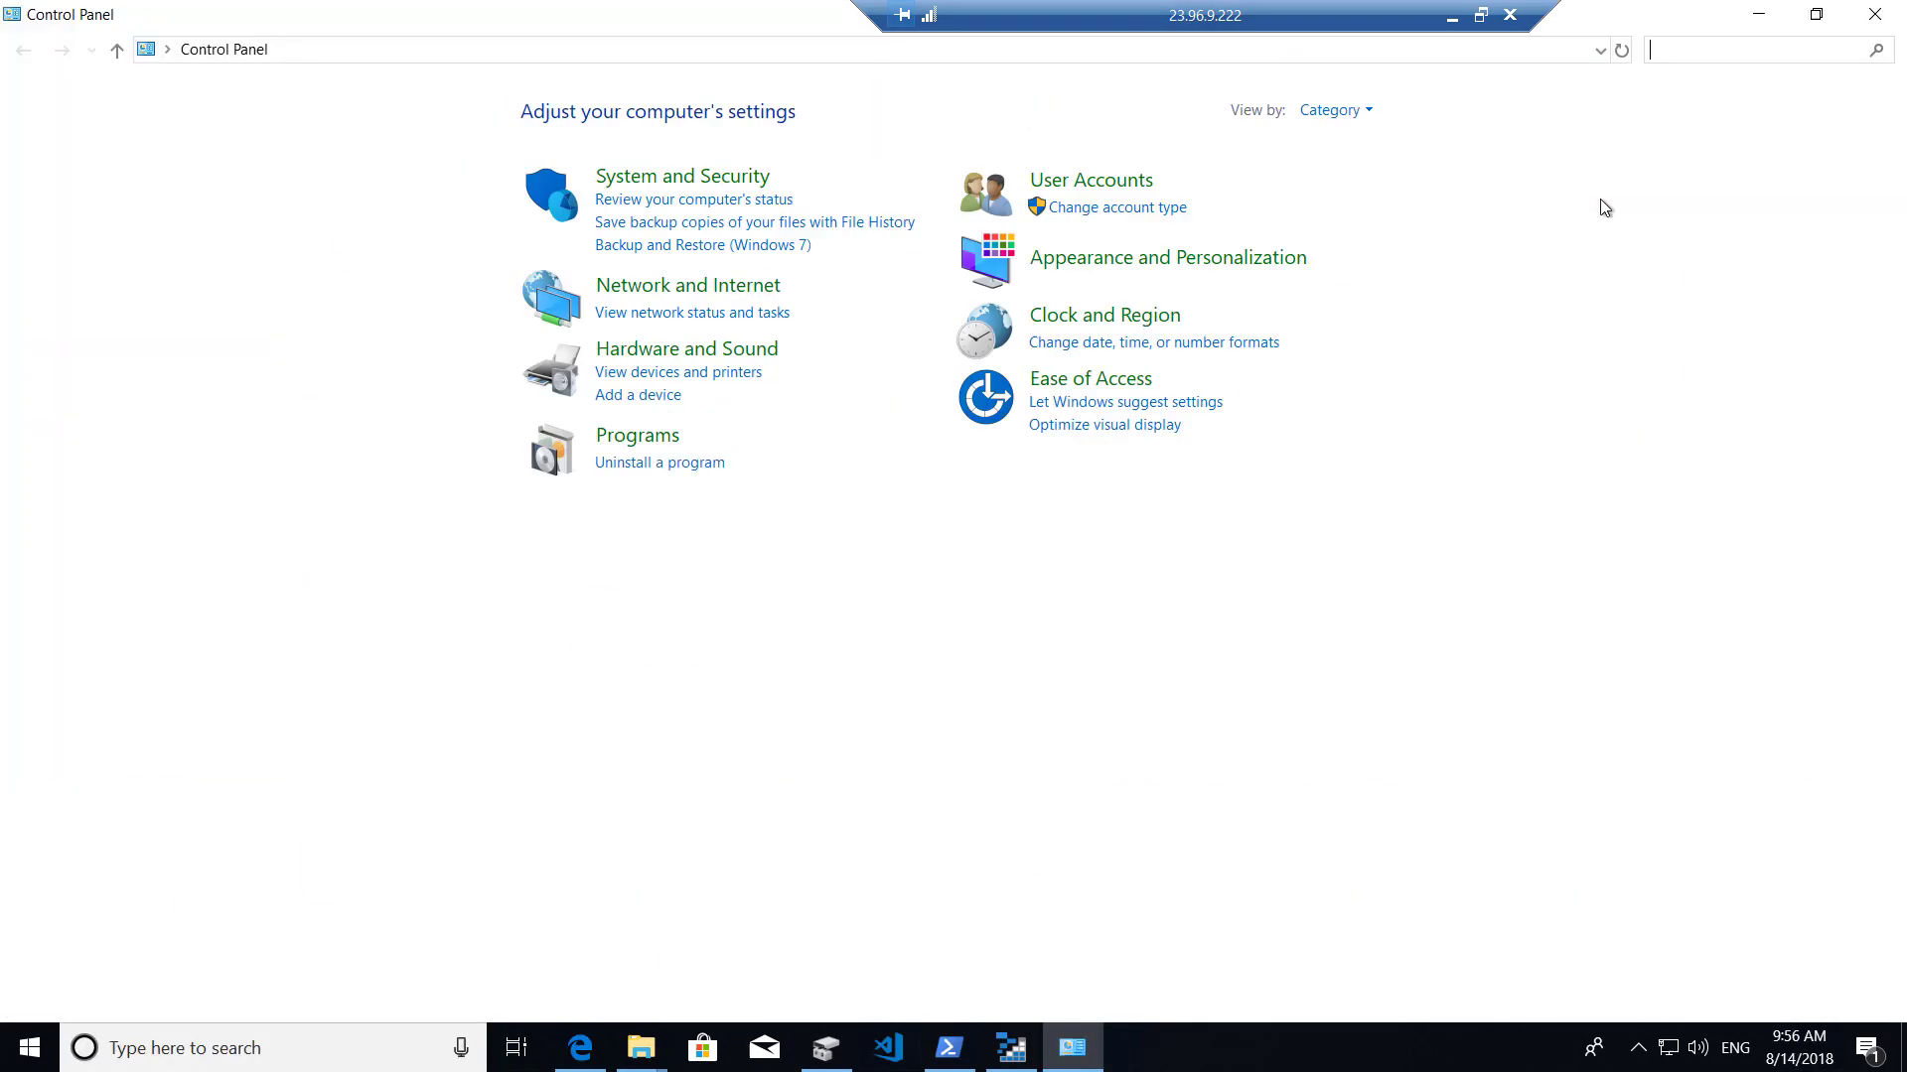
click(632, 442)
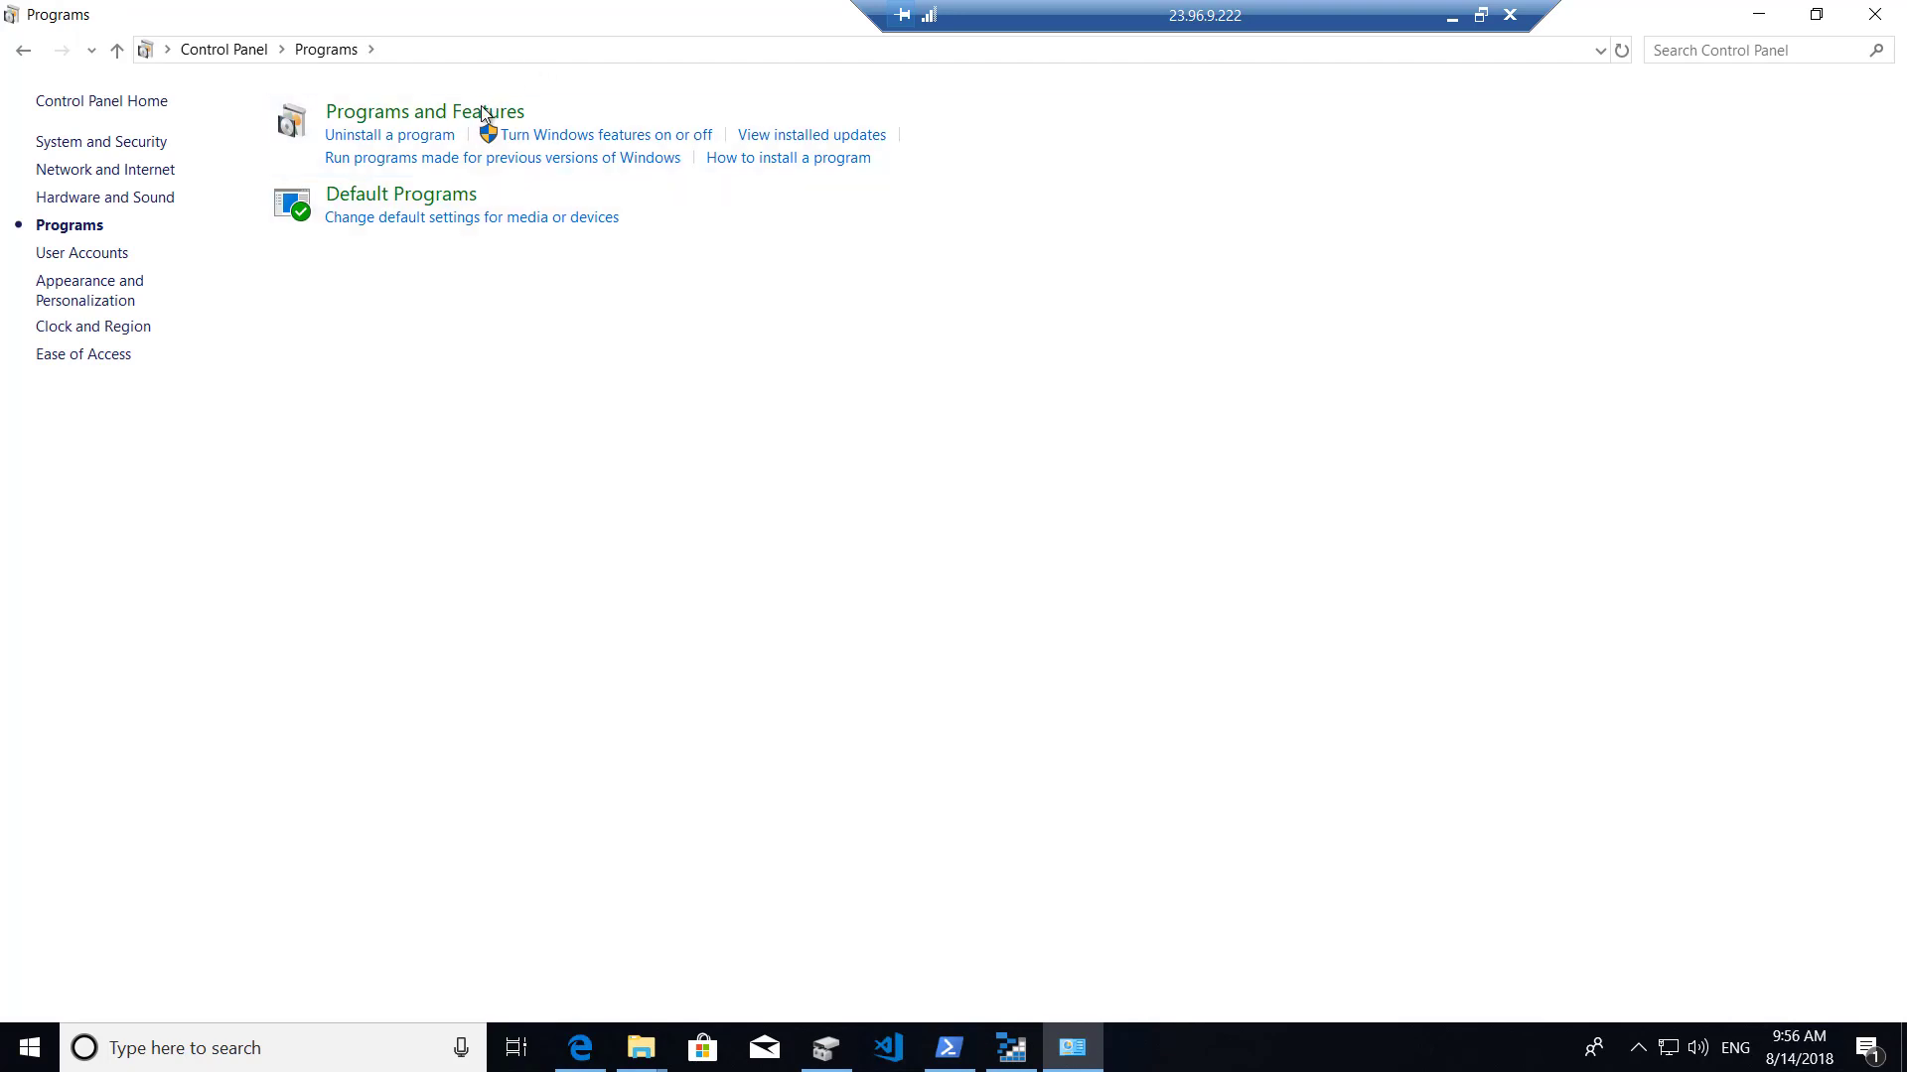
click(484, 114)
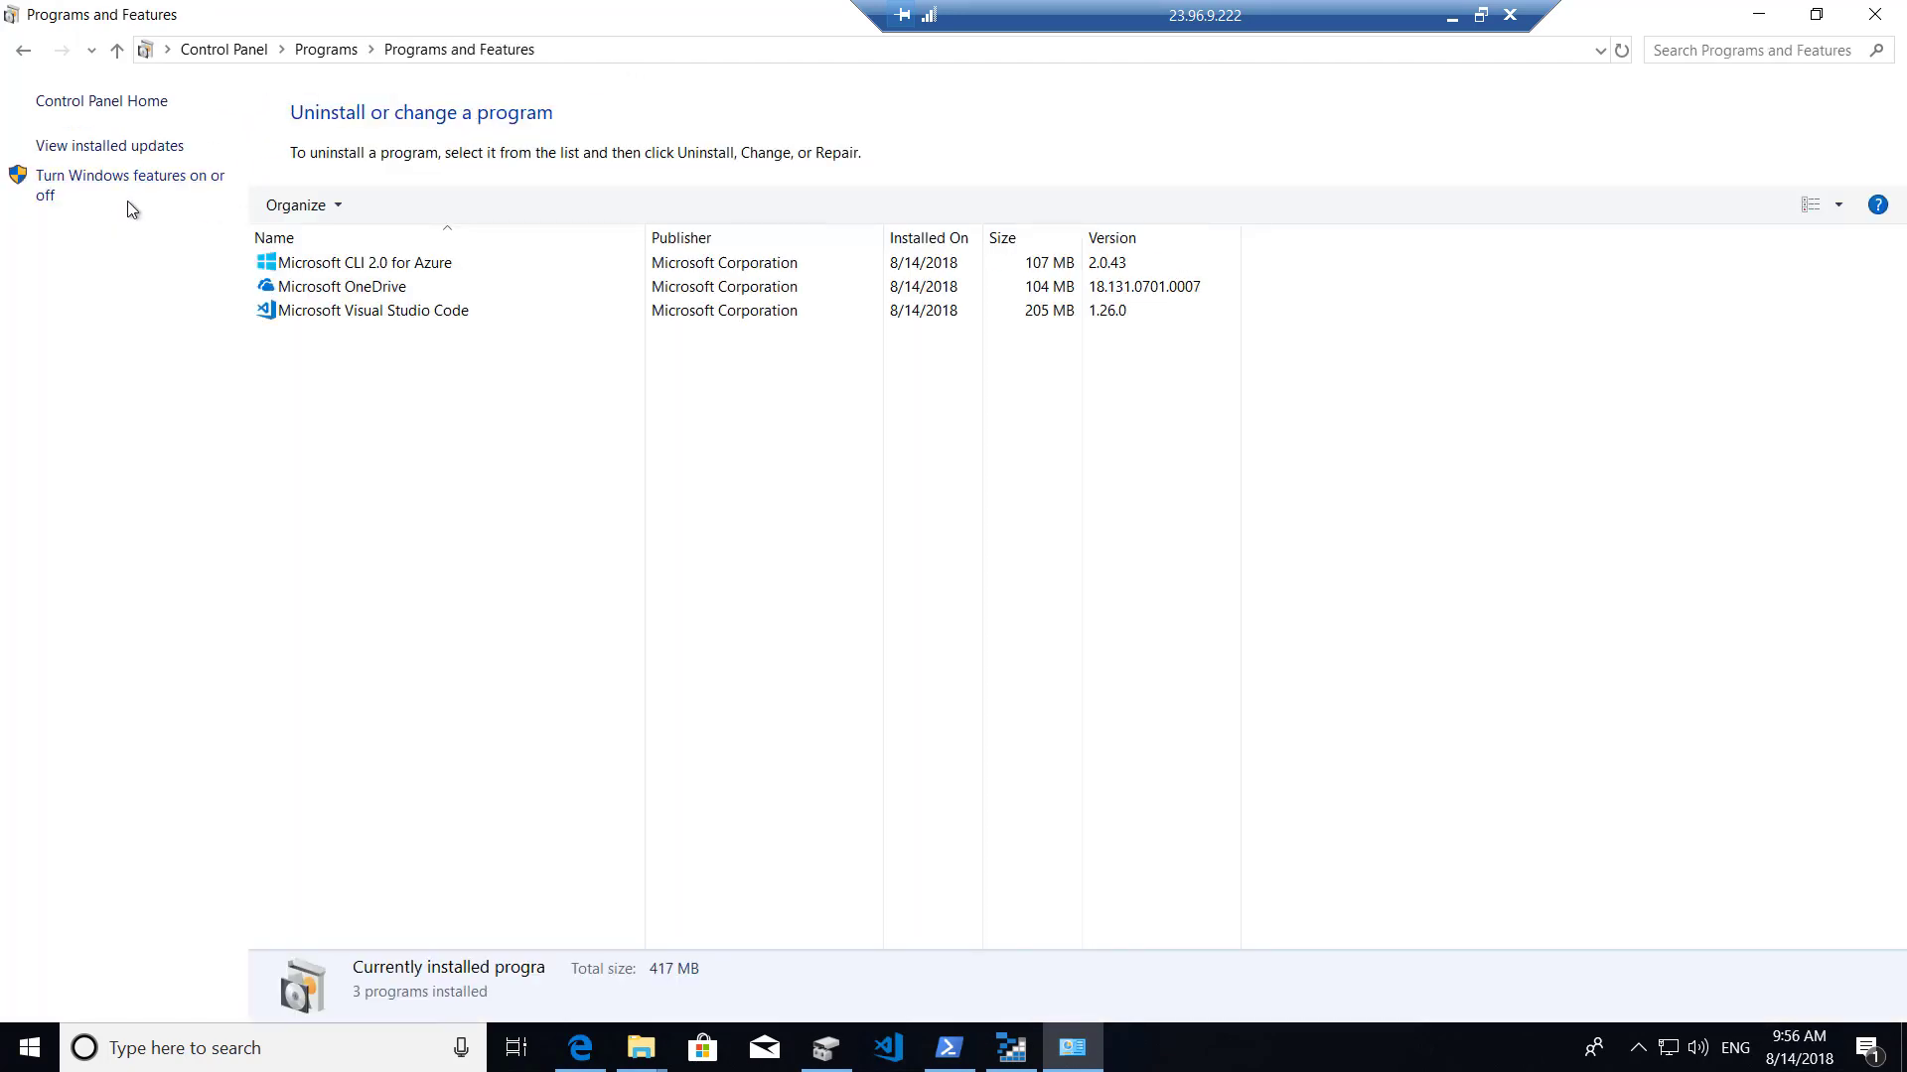
Enable Windows Subsystem for Linux in Windows Features and apply the change.
click(183, 185)
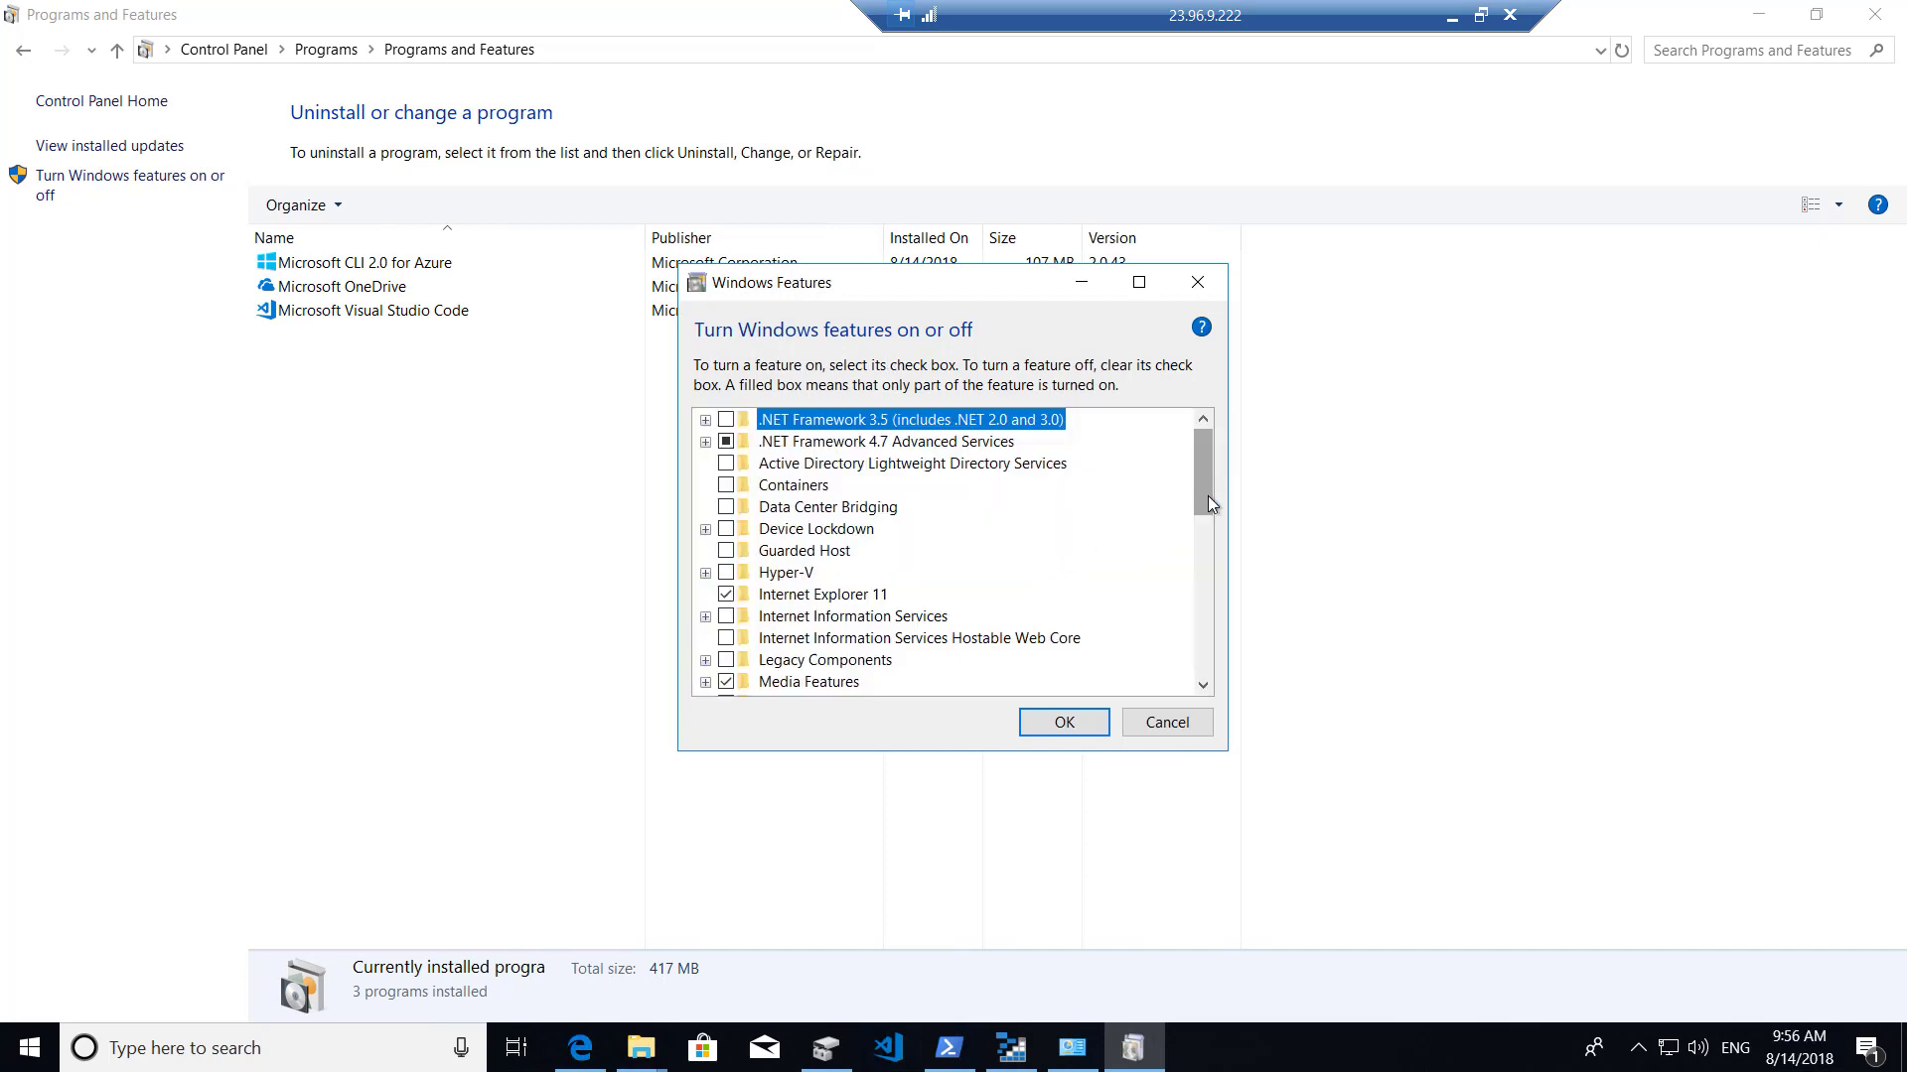
drag(1209, 504, 1210, 672)
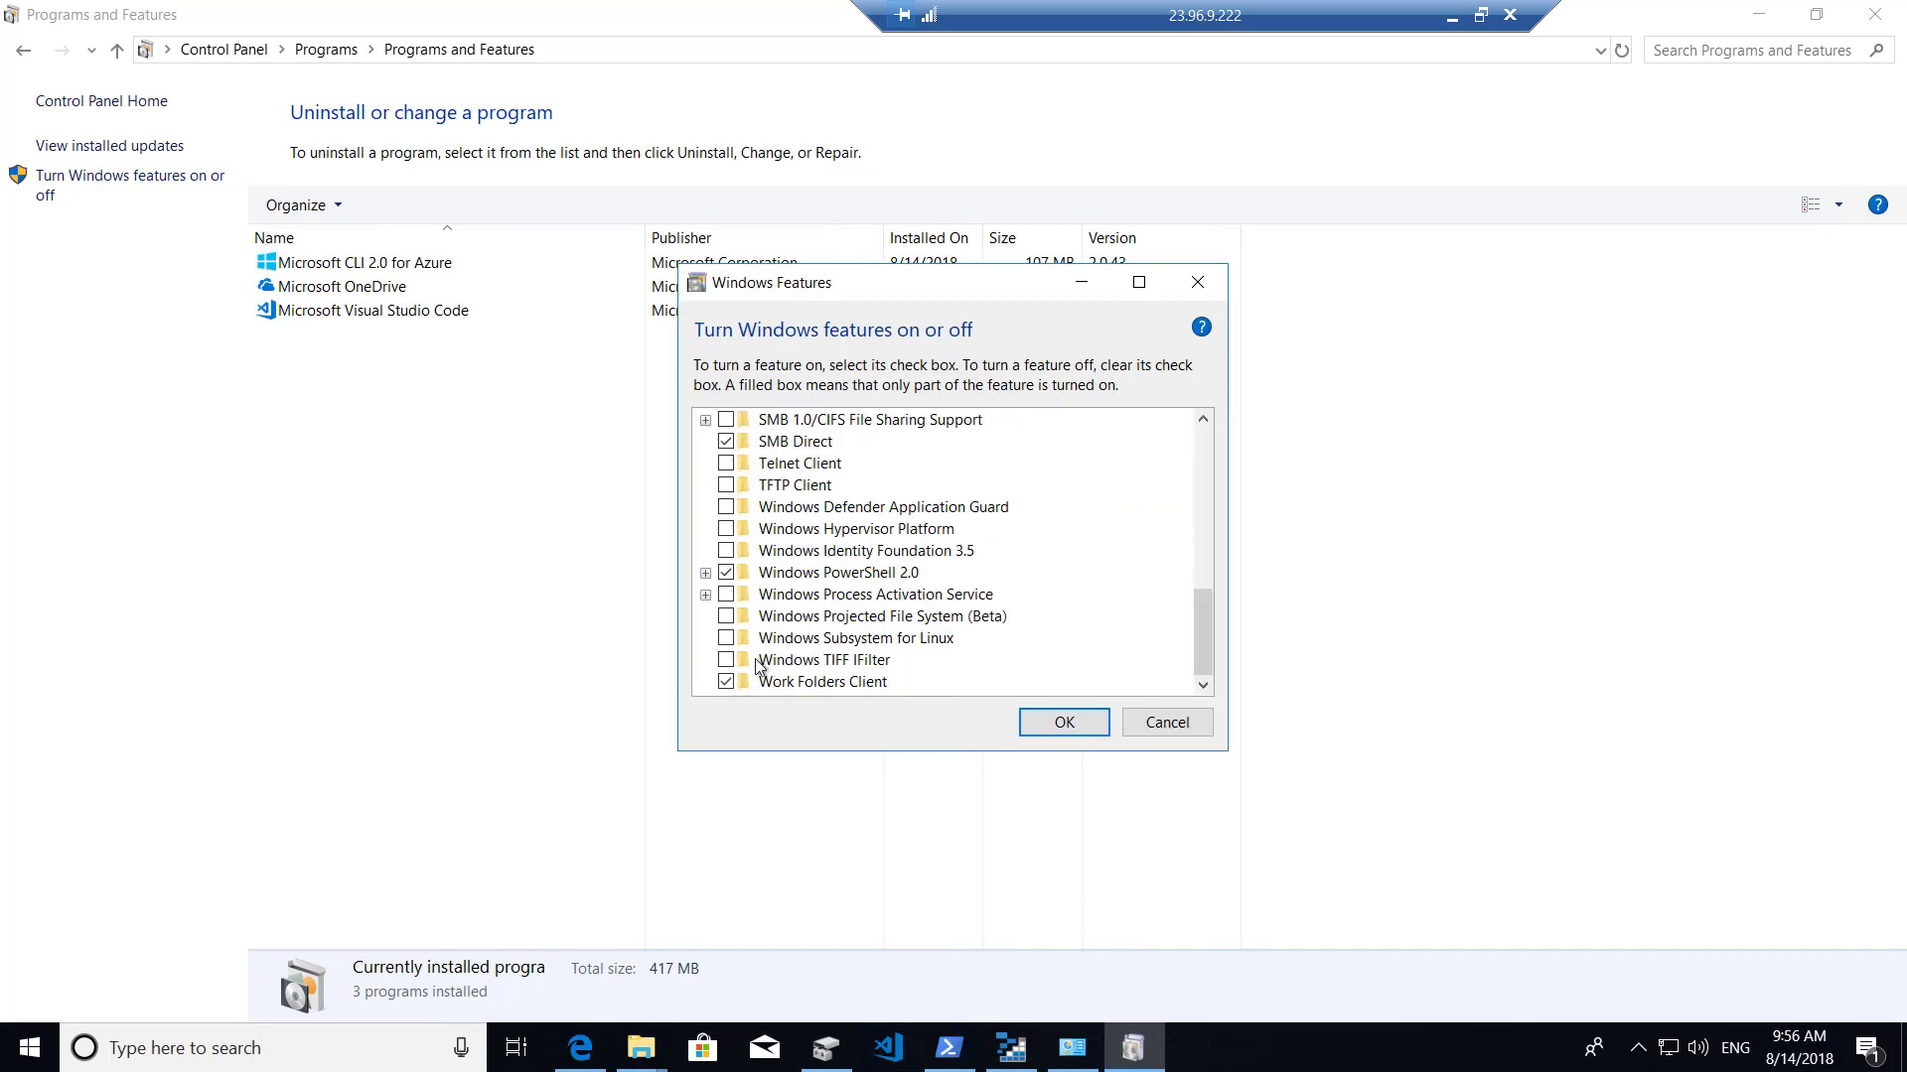
click(955, 649)
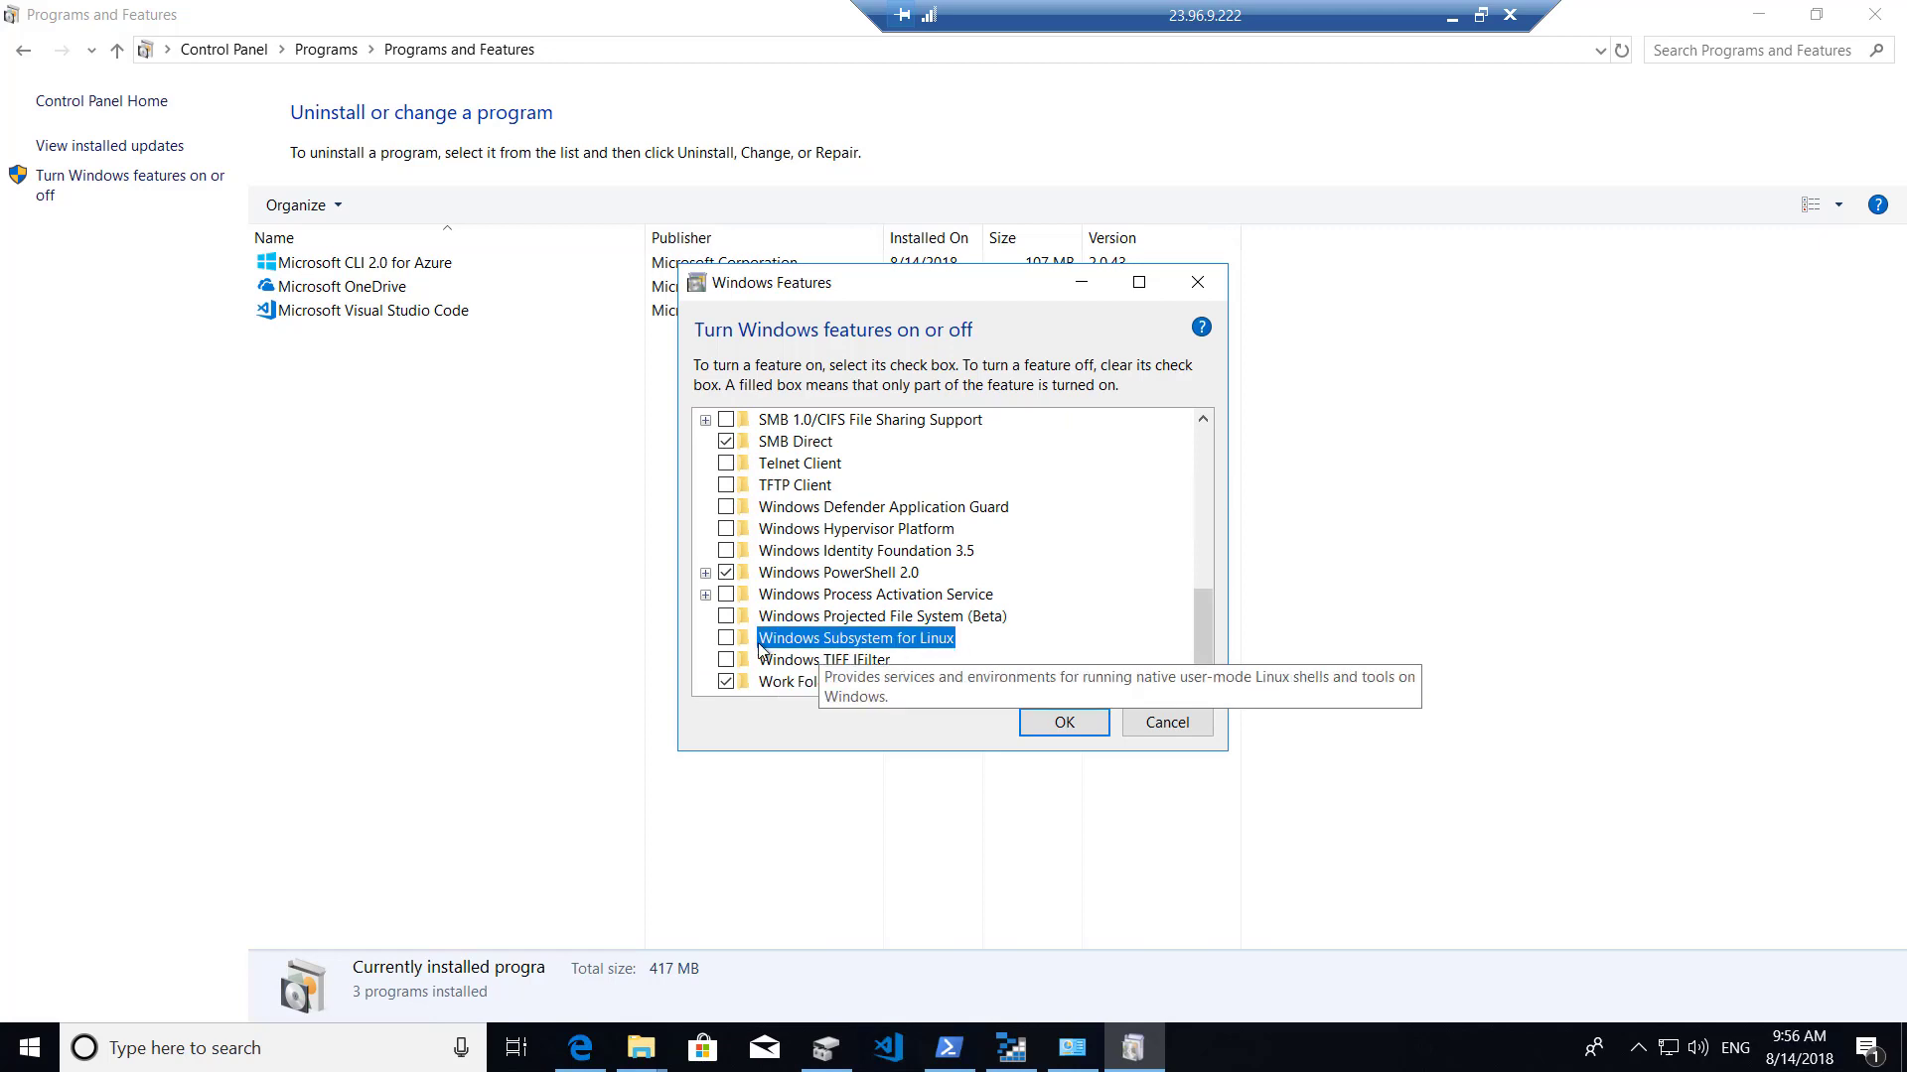
click(726, 639)
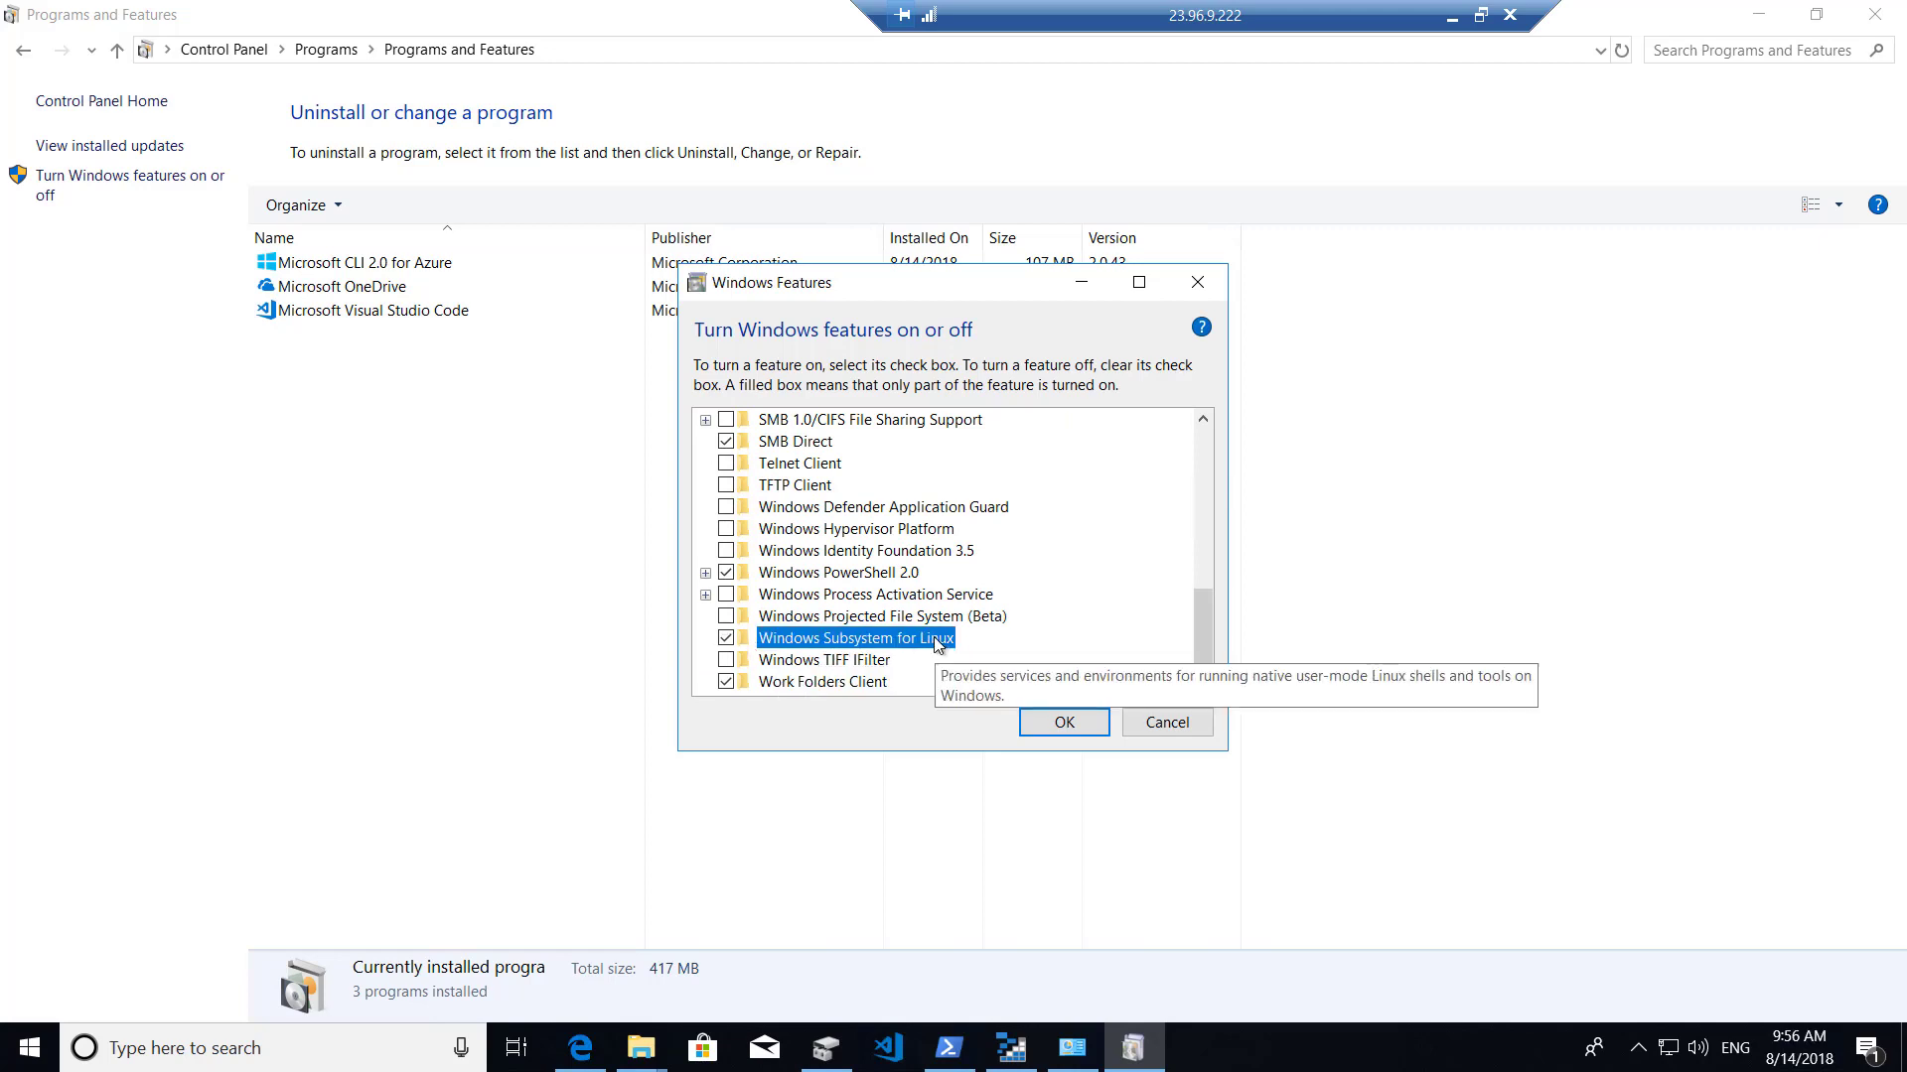
click(1058, 723)
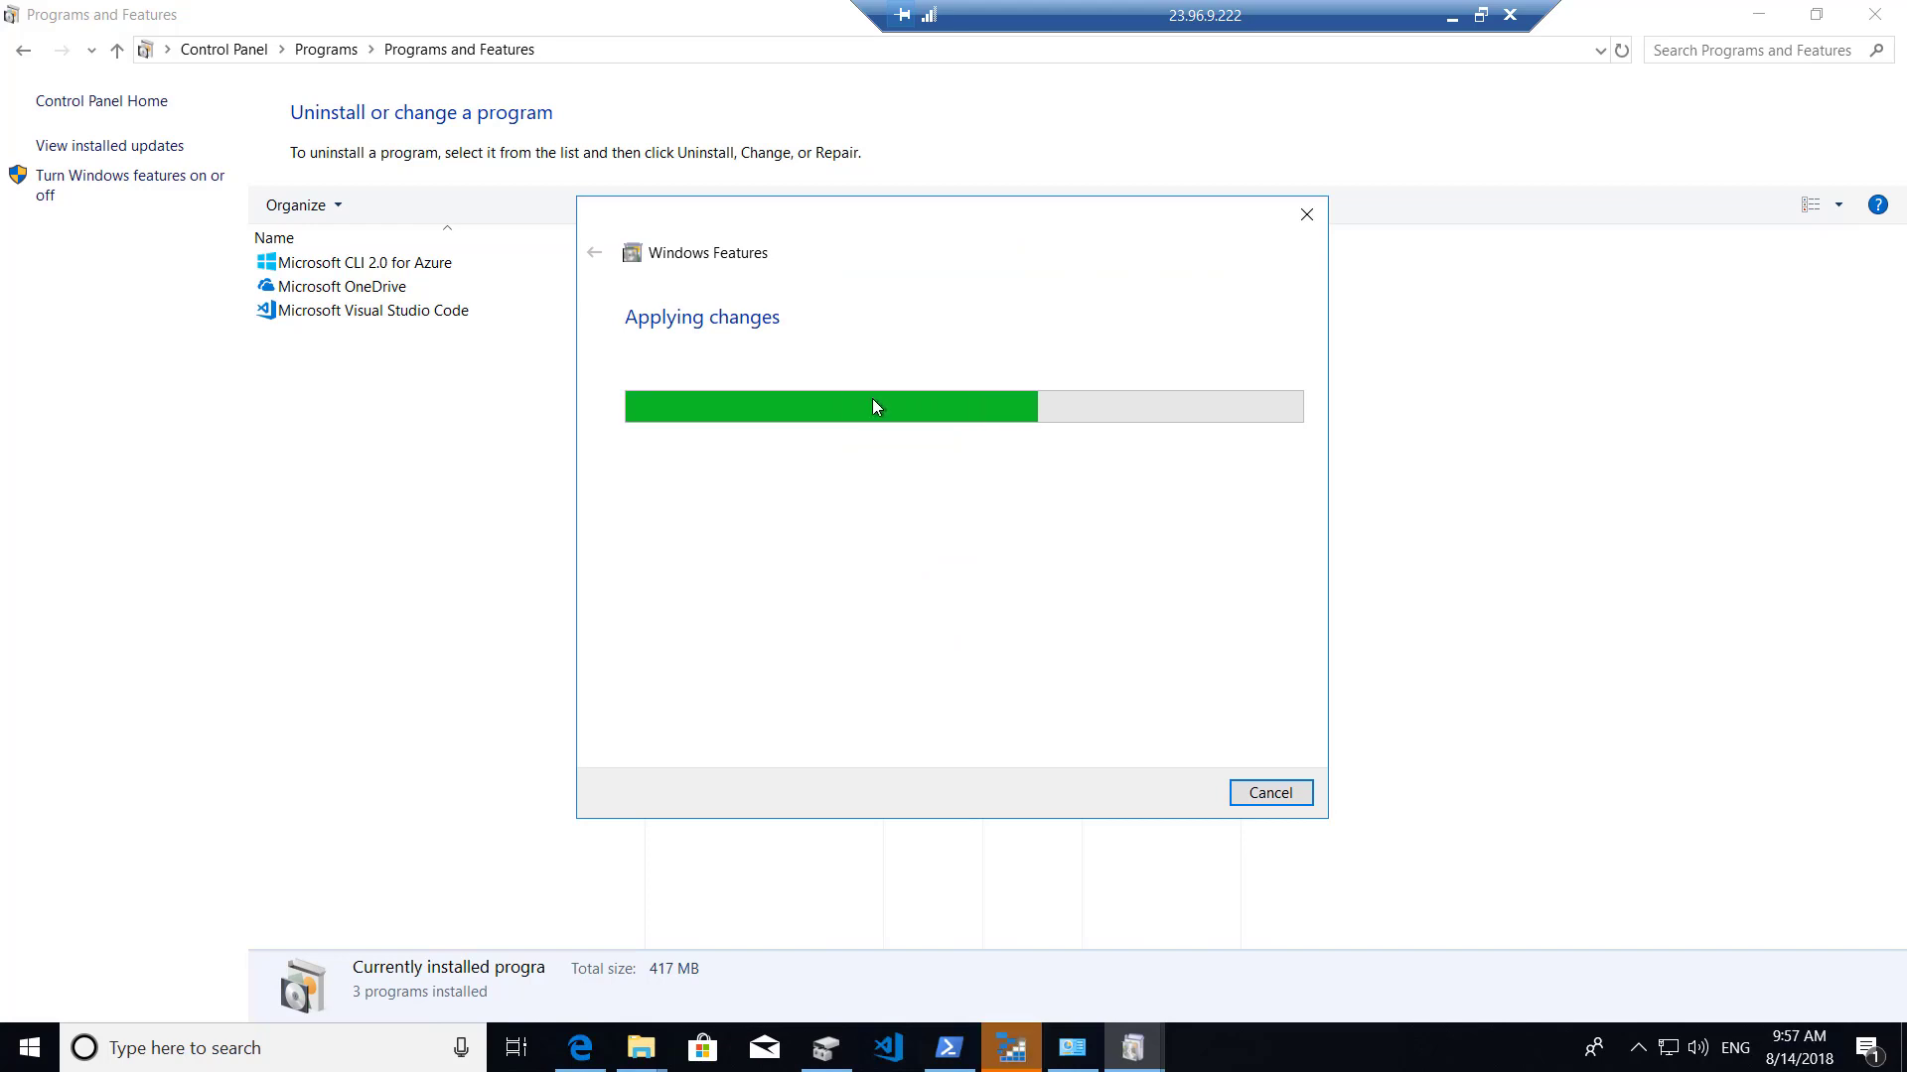
Finish the Storage Explorer setup so the app launches.
click(1011, 1047)
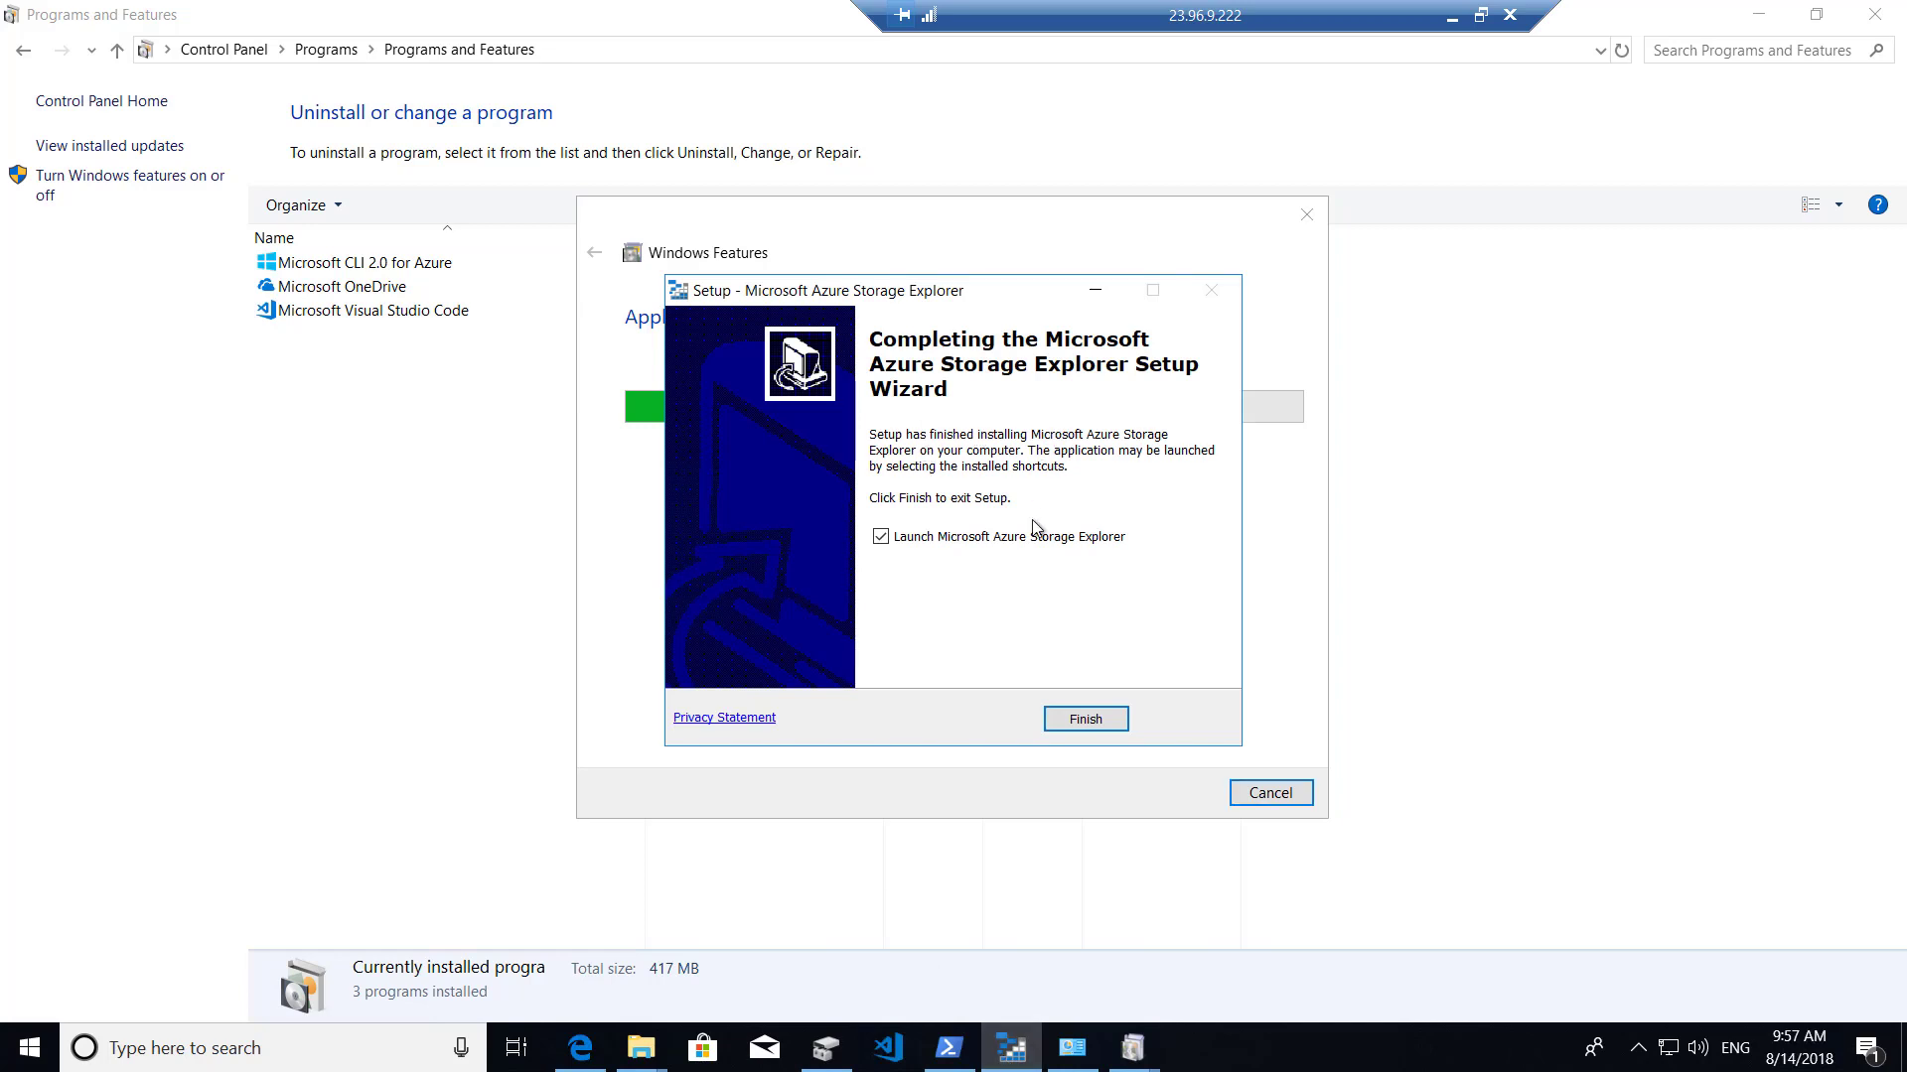
click(1076, 723)
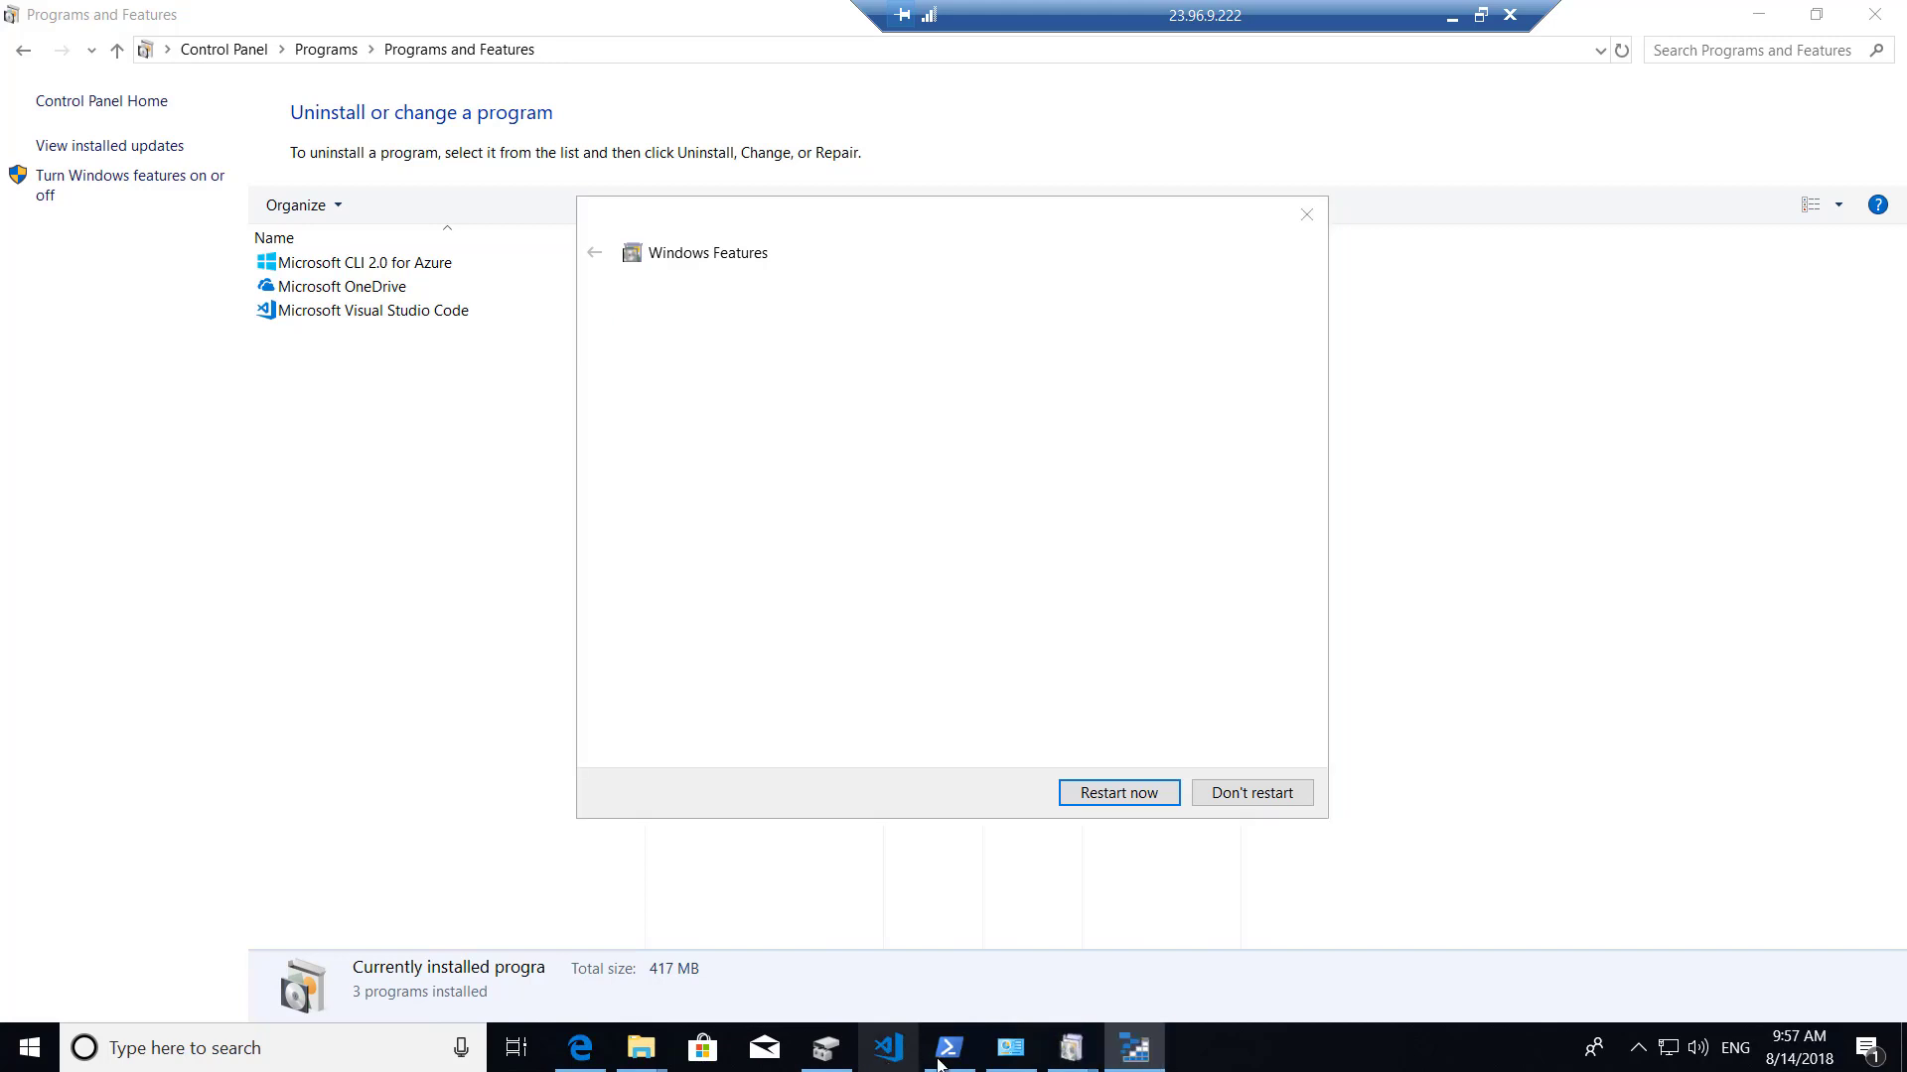
right_click(1142, 1055)
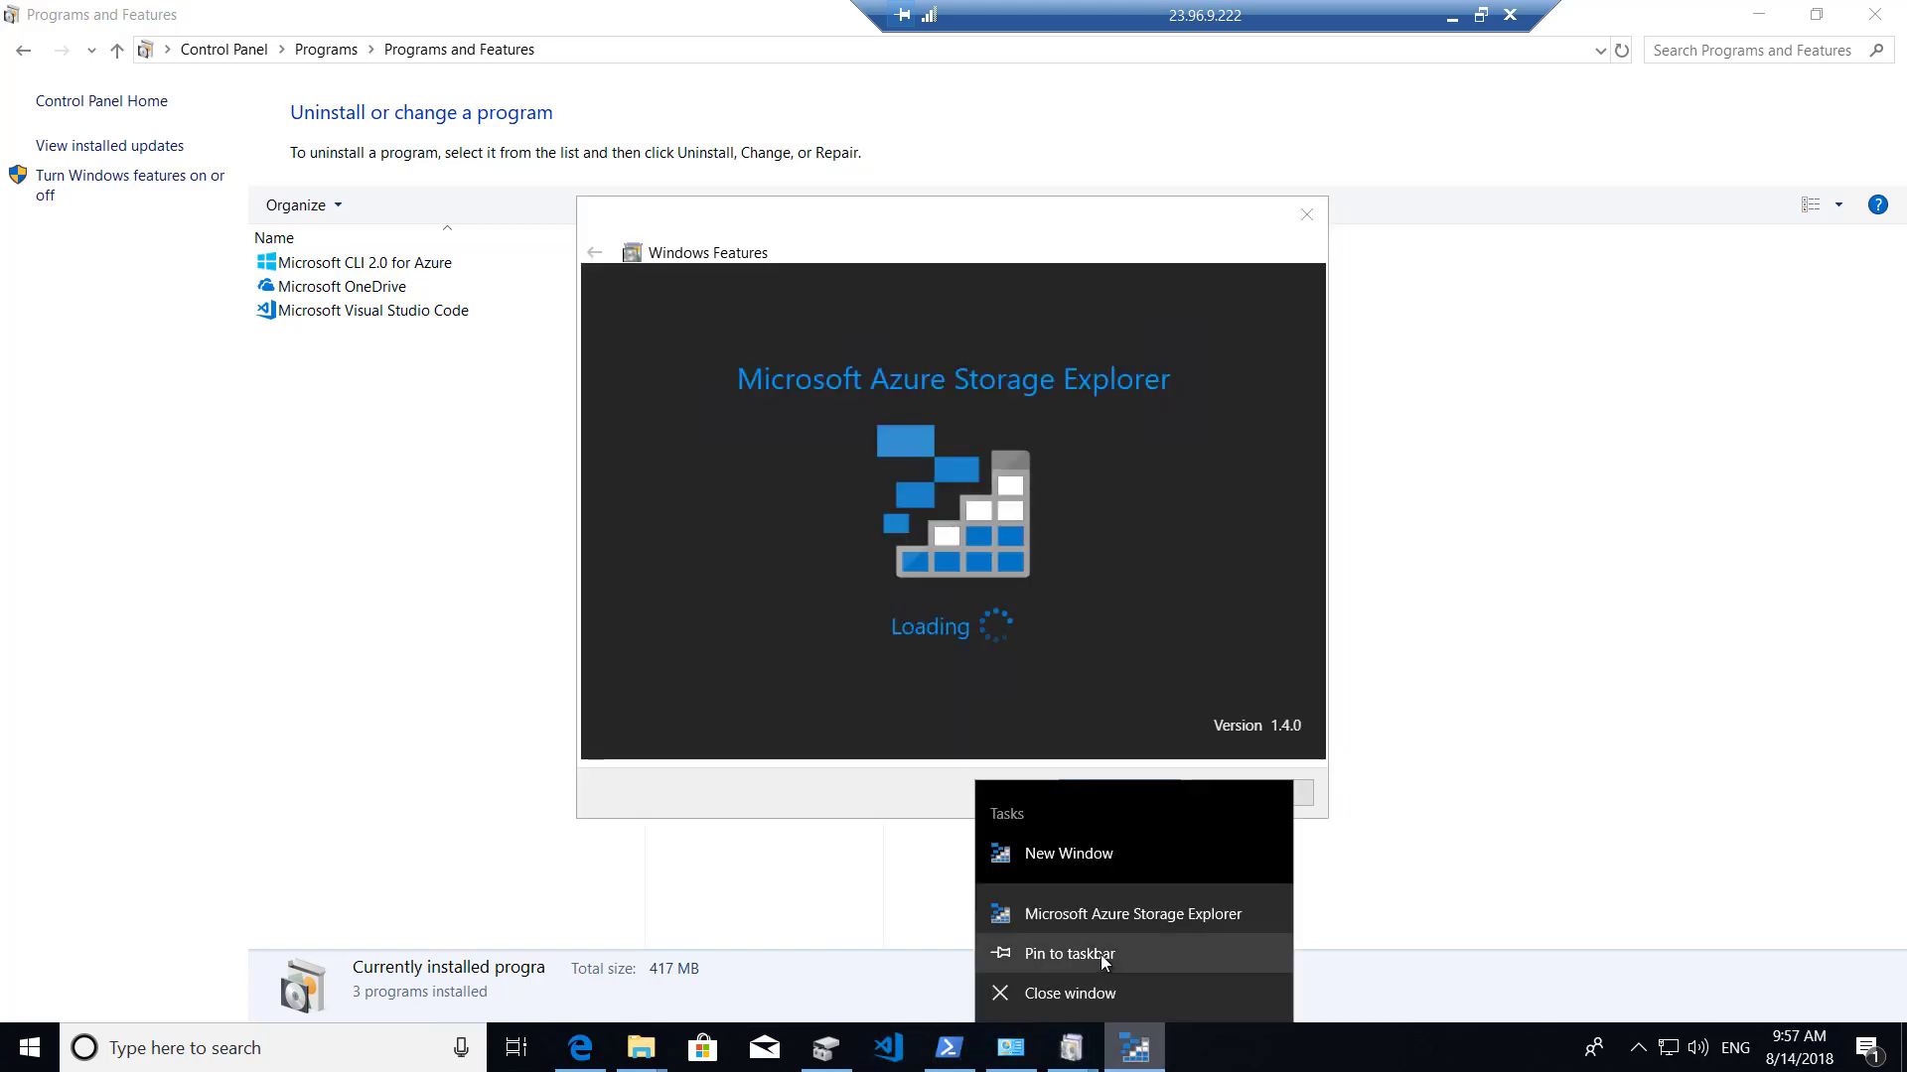
click(1099, 954)
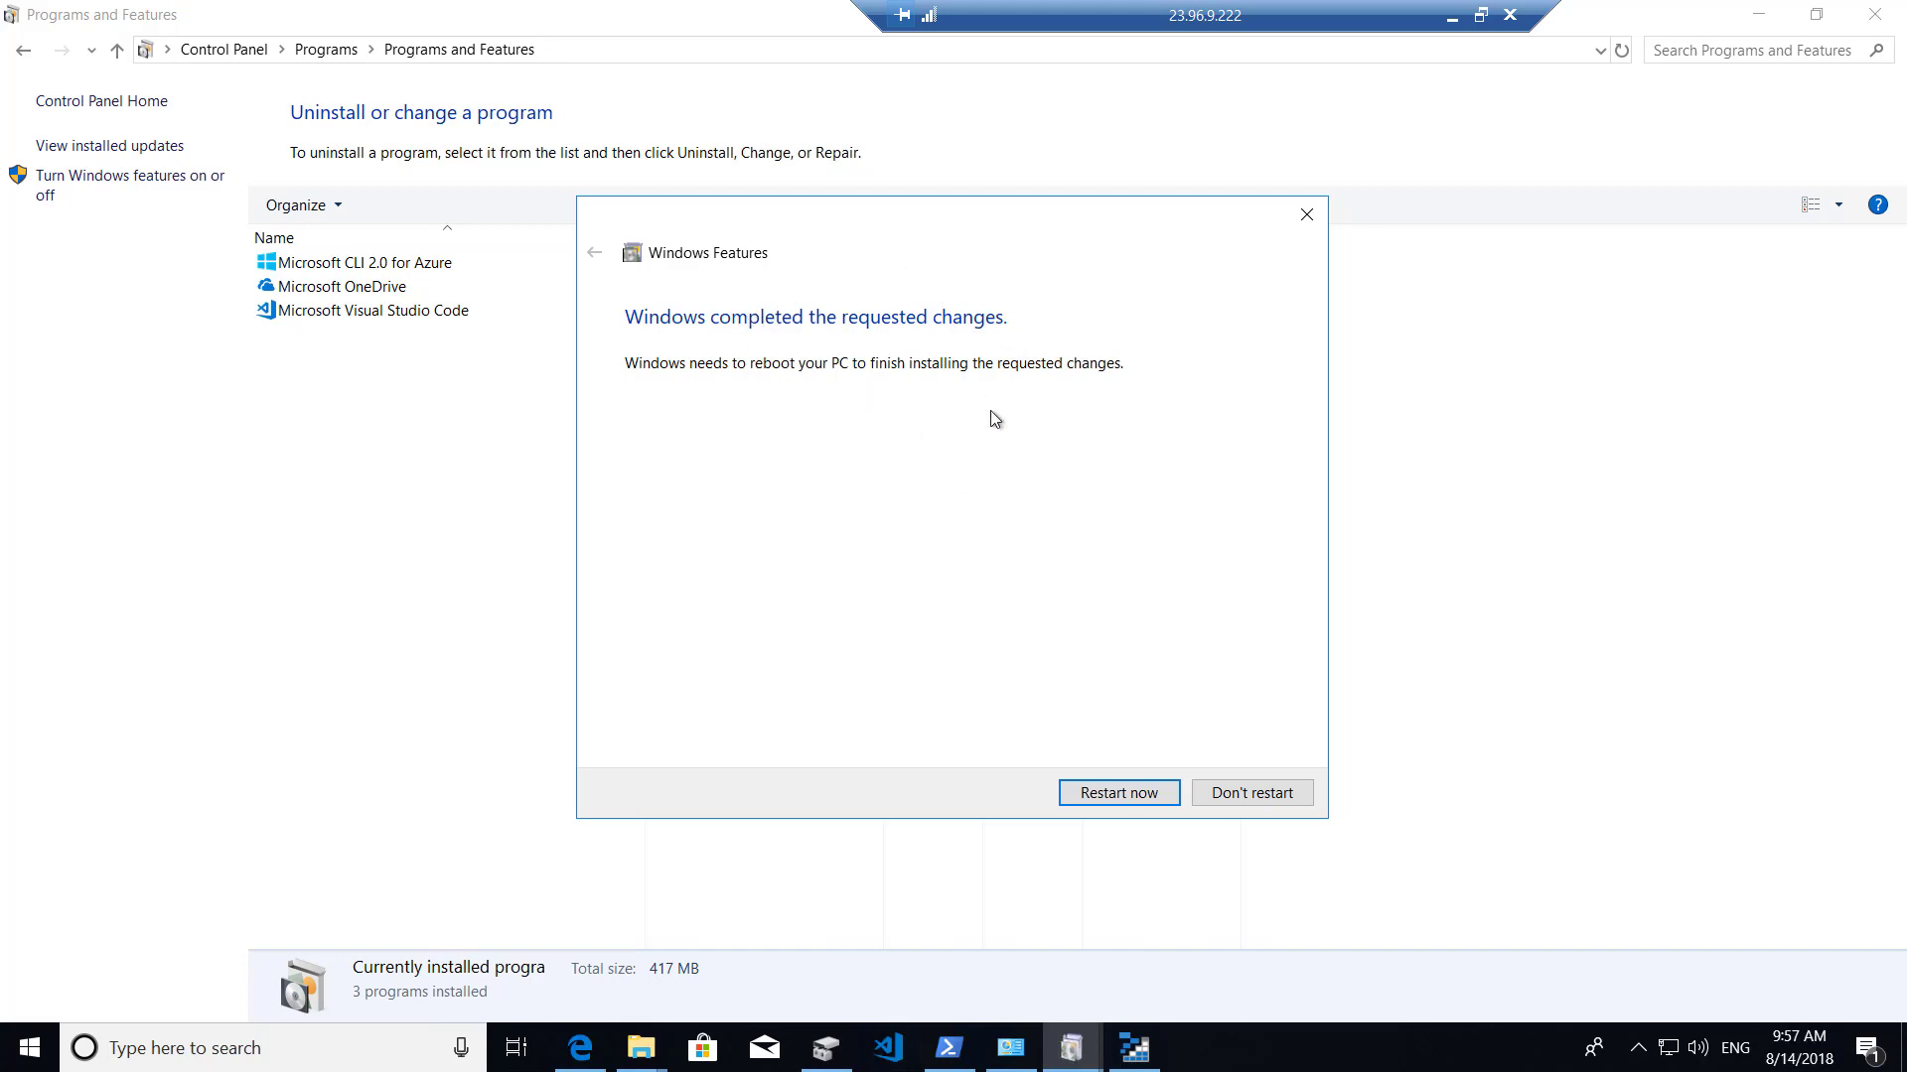
click(1134, 1048)
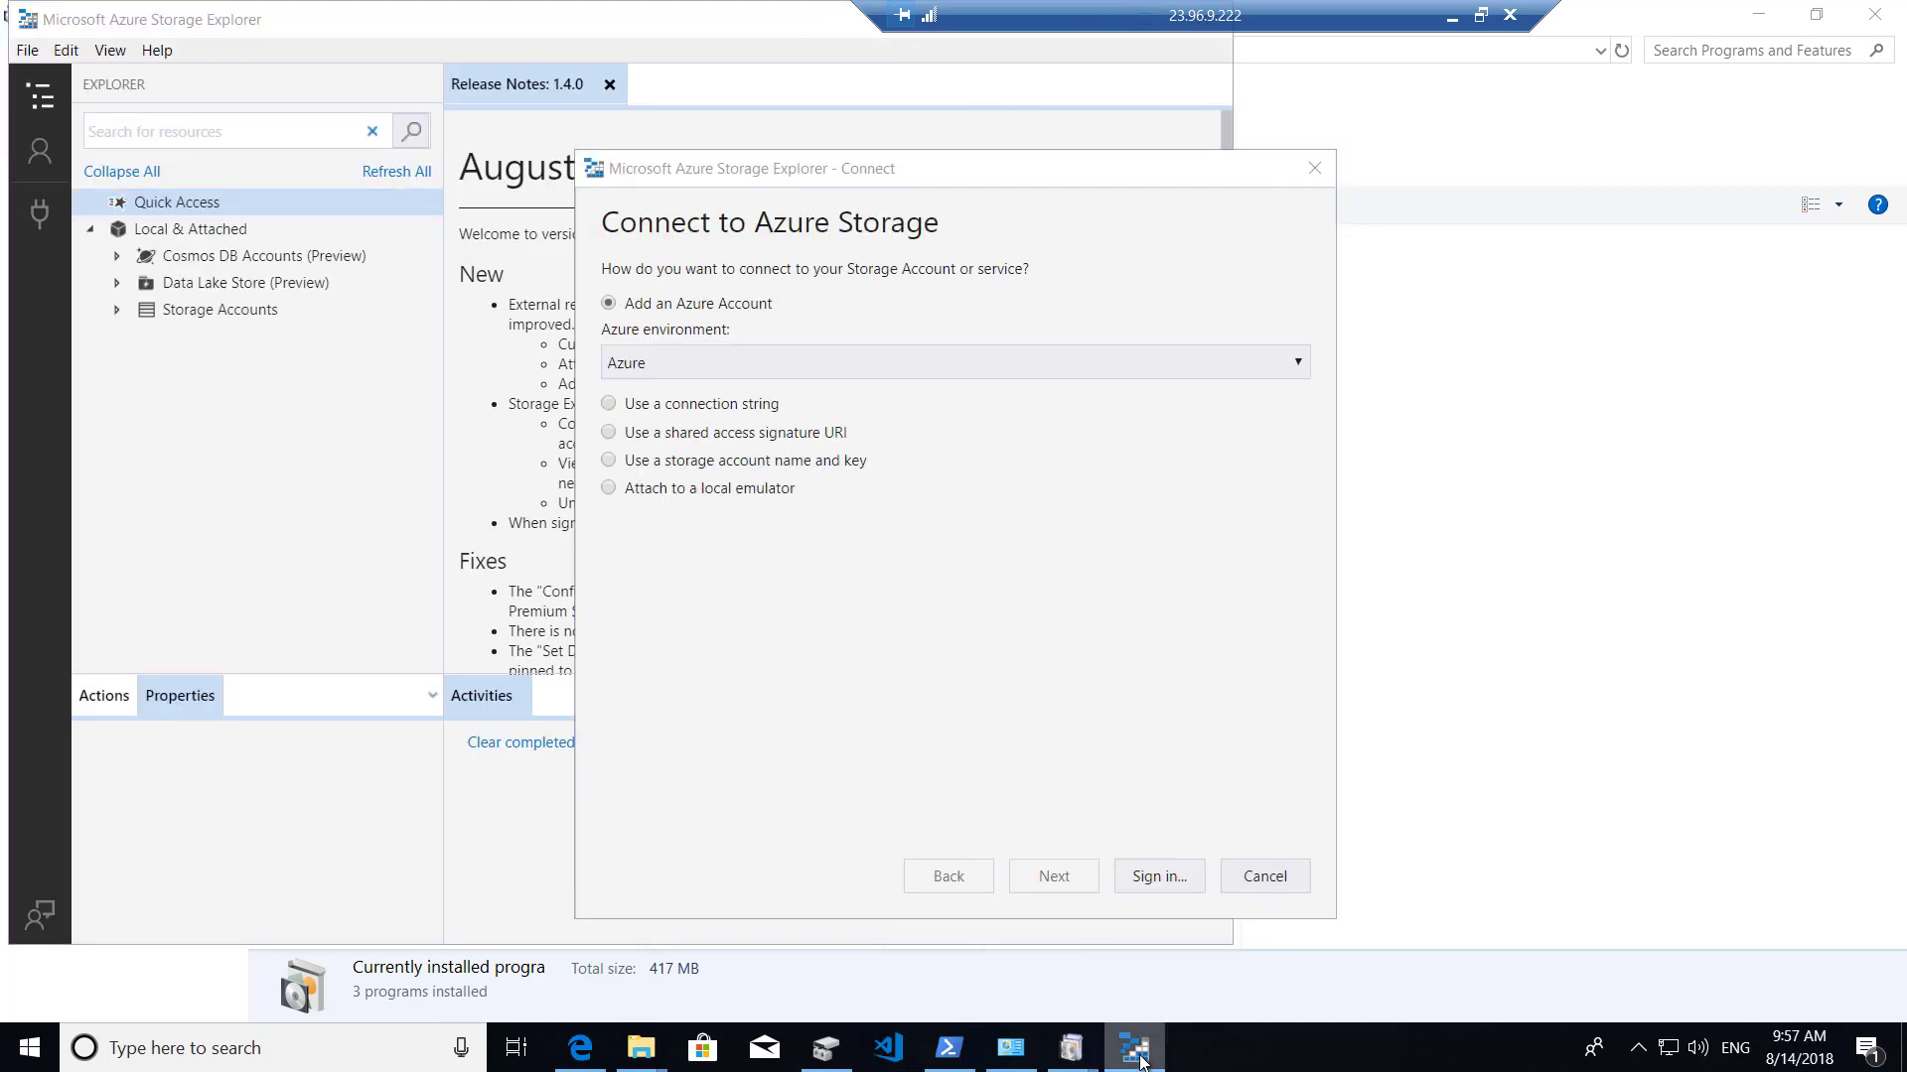
right_click(1142, 1054)
click(1118, 996)
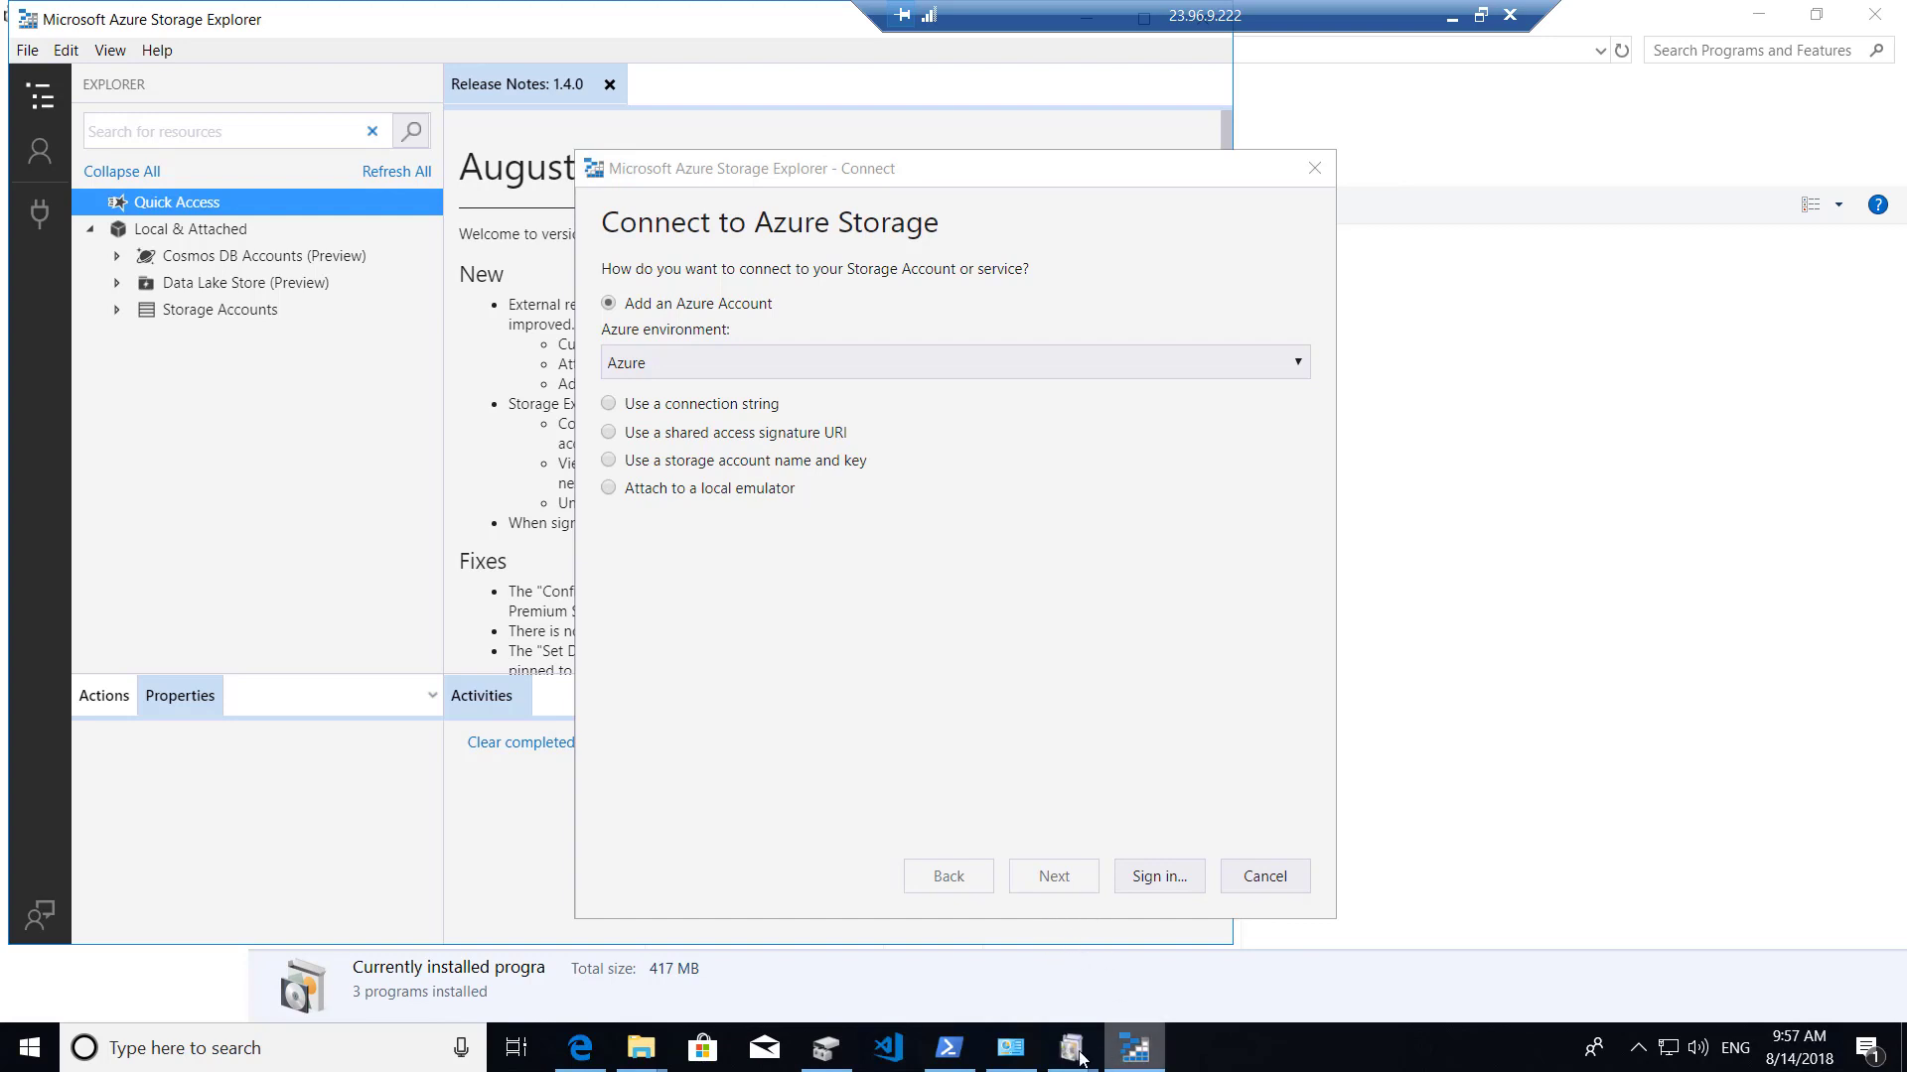
Return to the completed Windows Features changes and restart the machine now.
click(1078, 1055)
click(1150, 969)
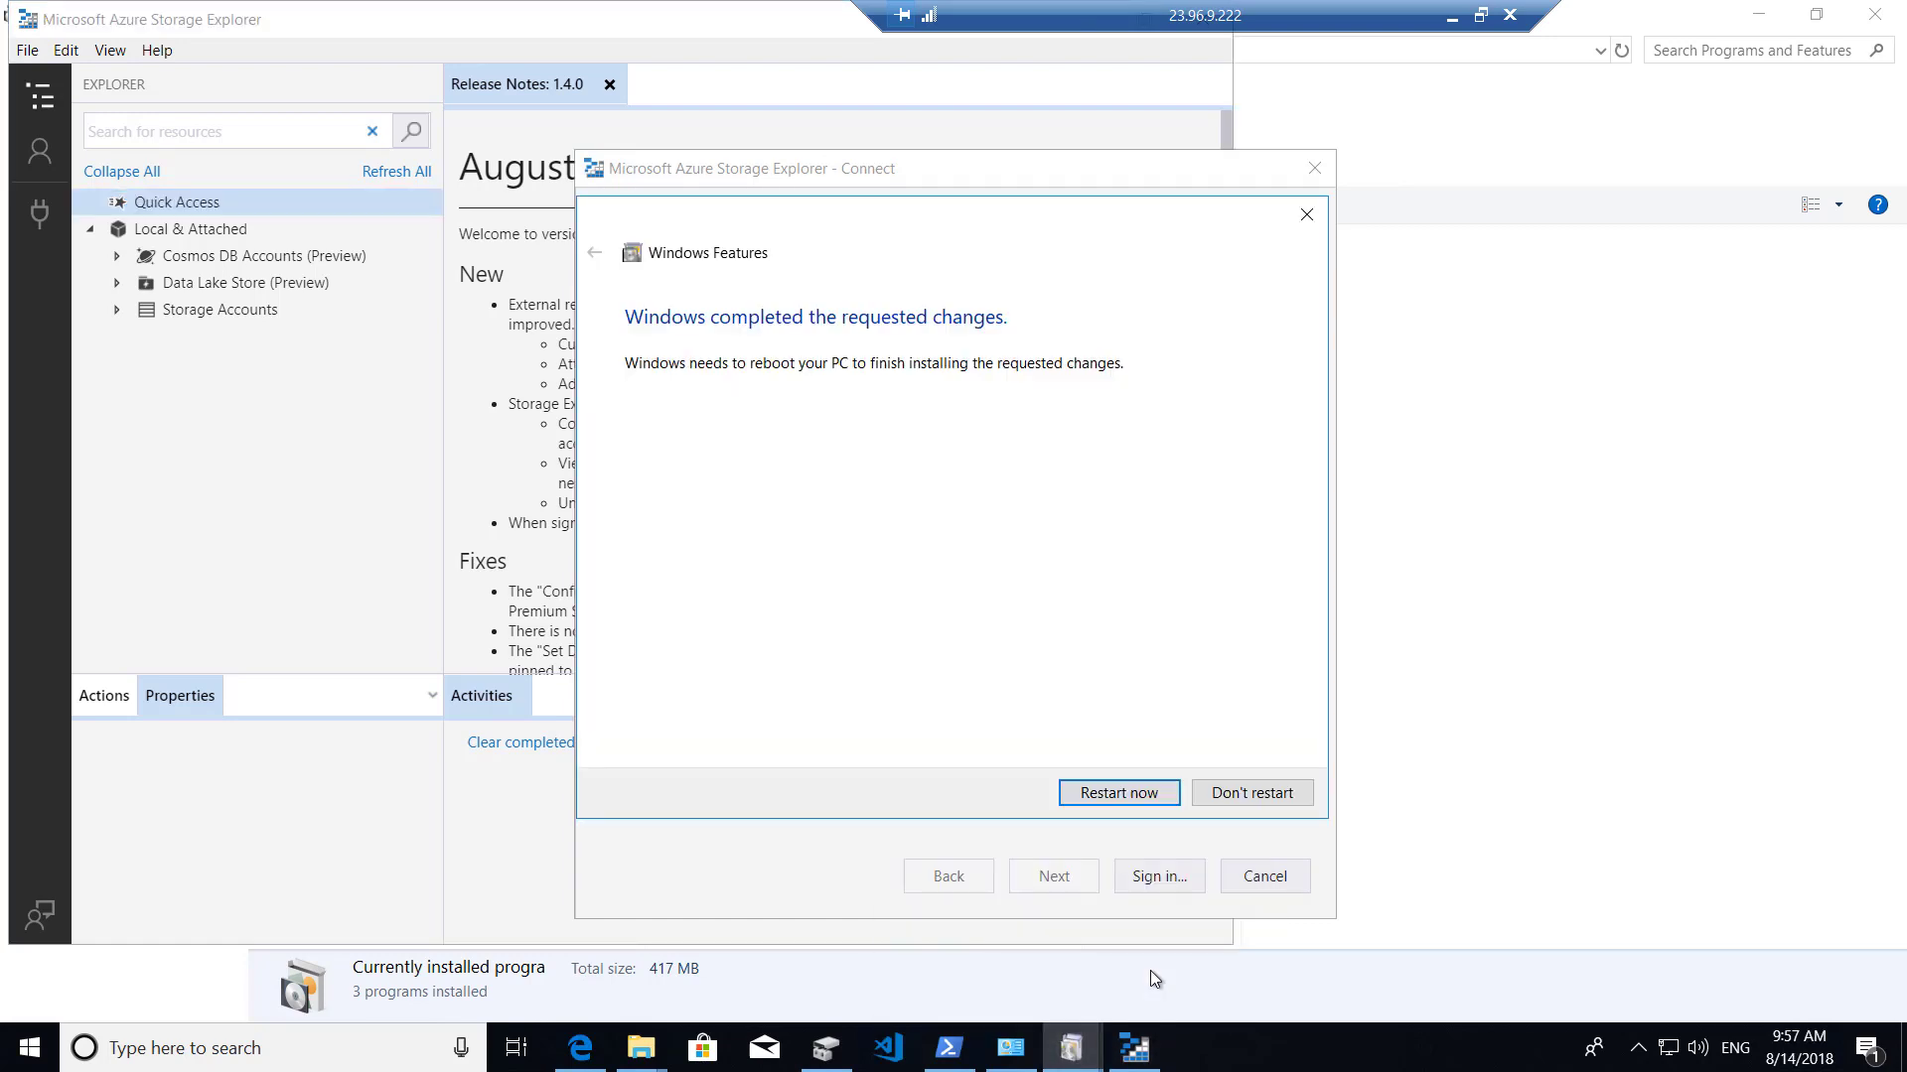
click(1118, 793)
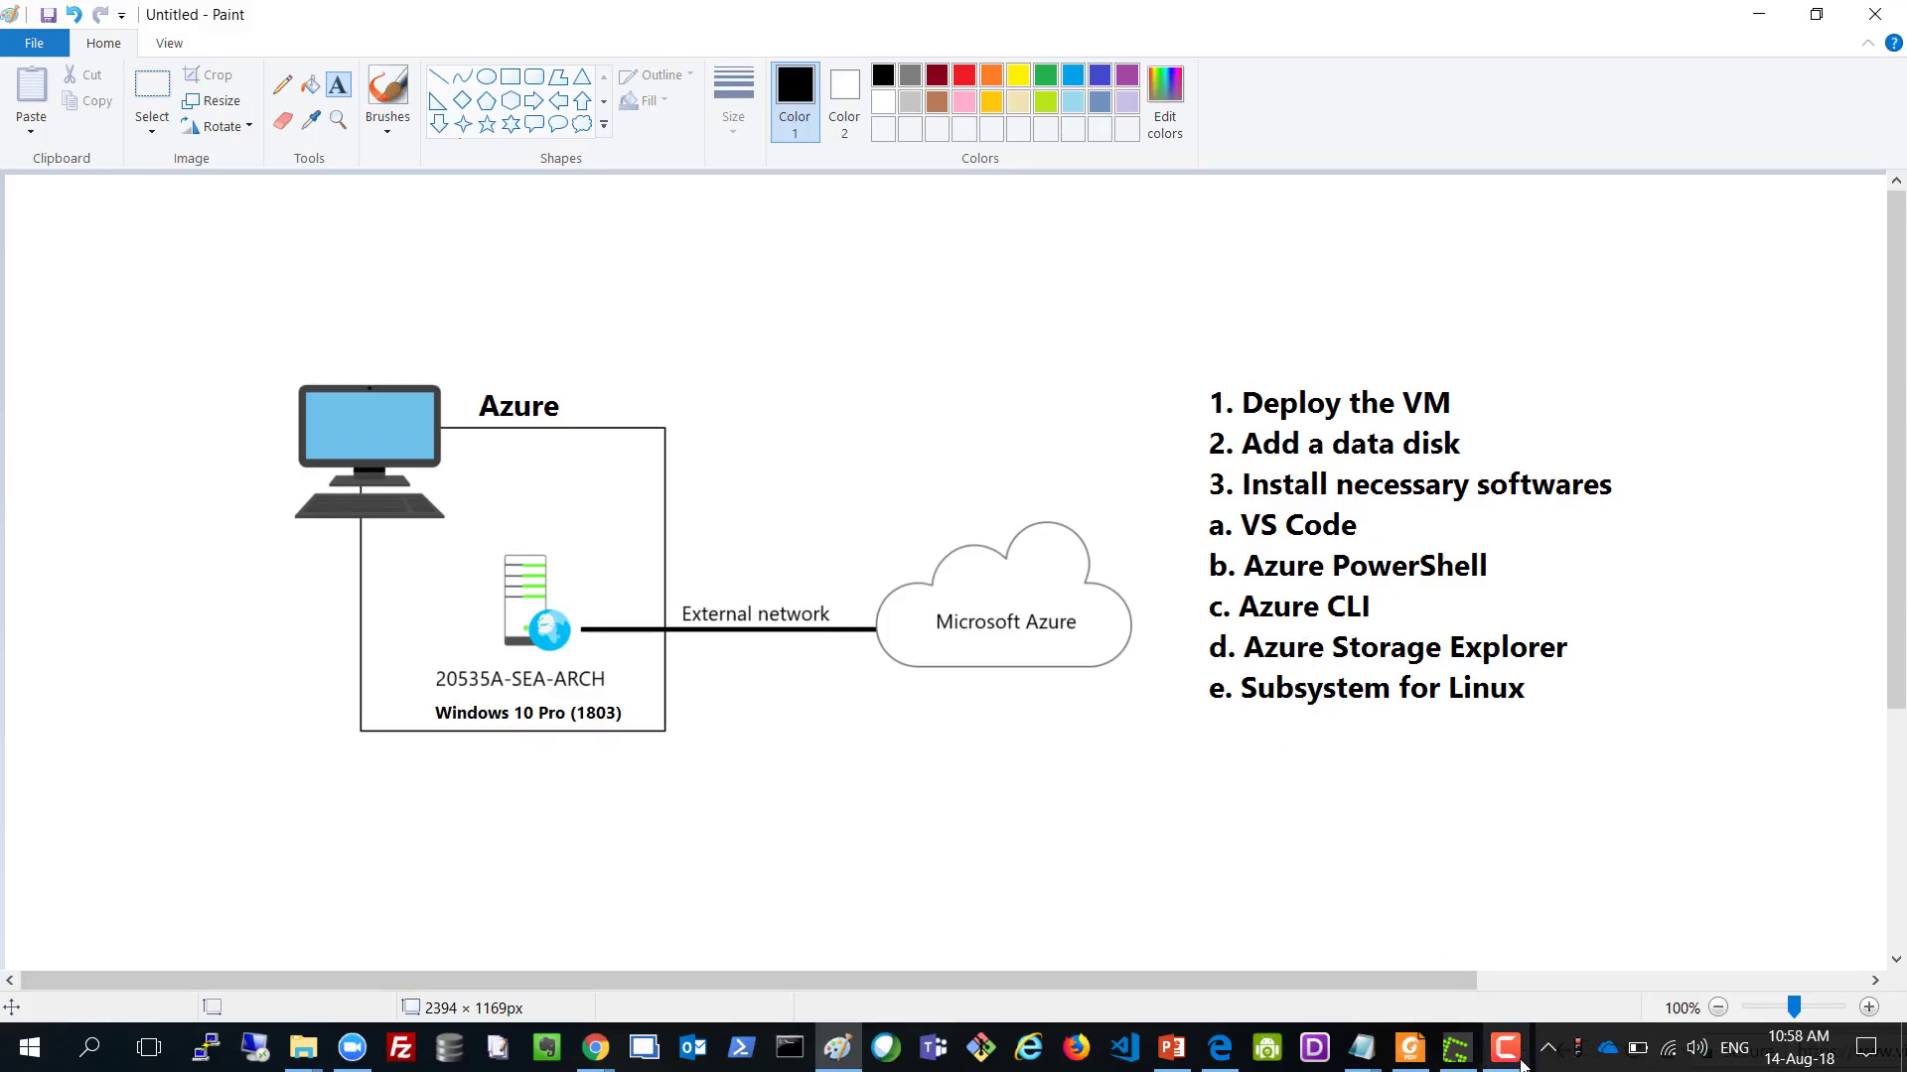
Look over the Paint task-list diagram, then return to the restarted VM's Windows desktop.
mouse_move(1505, 1048)
click(1500, 957)
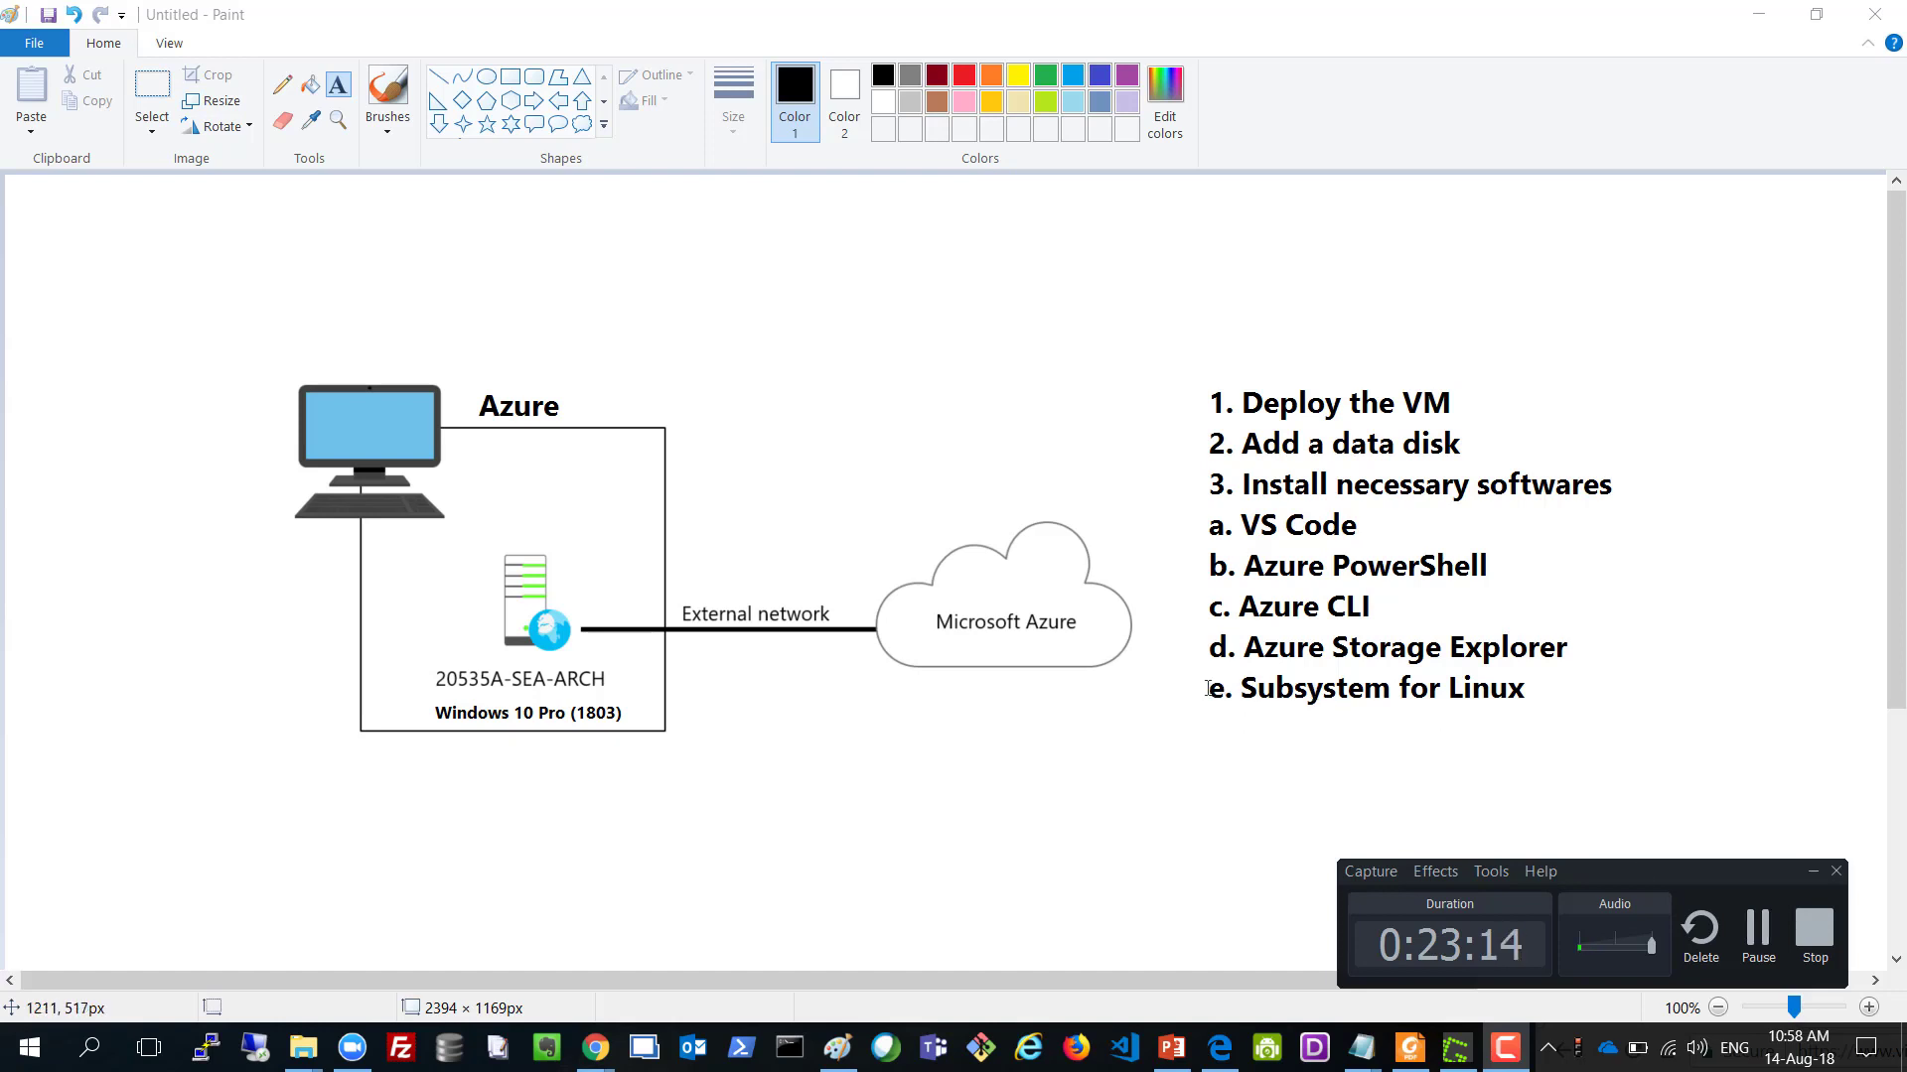
click(1758, 933)
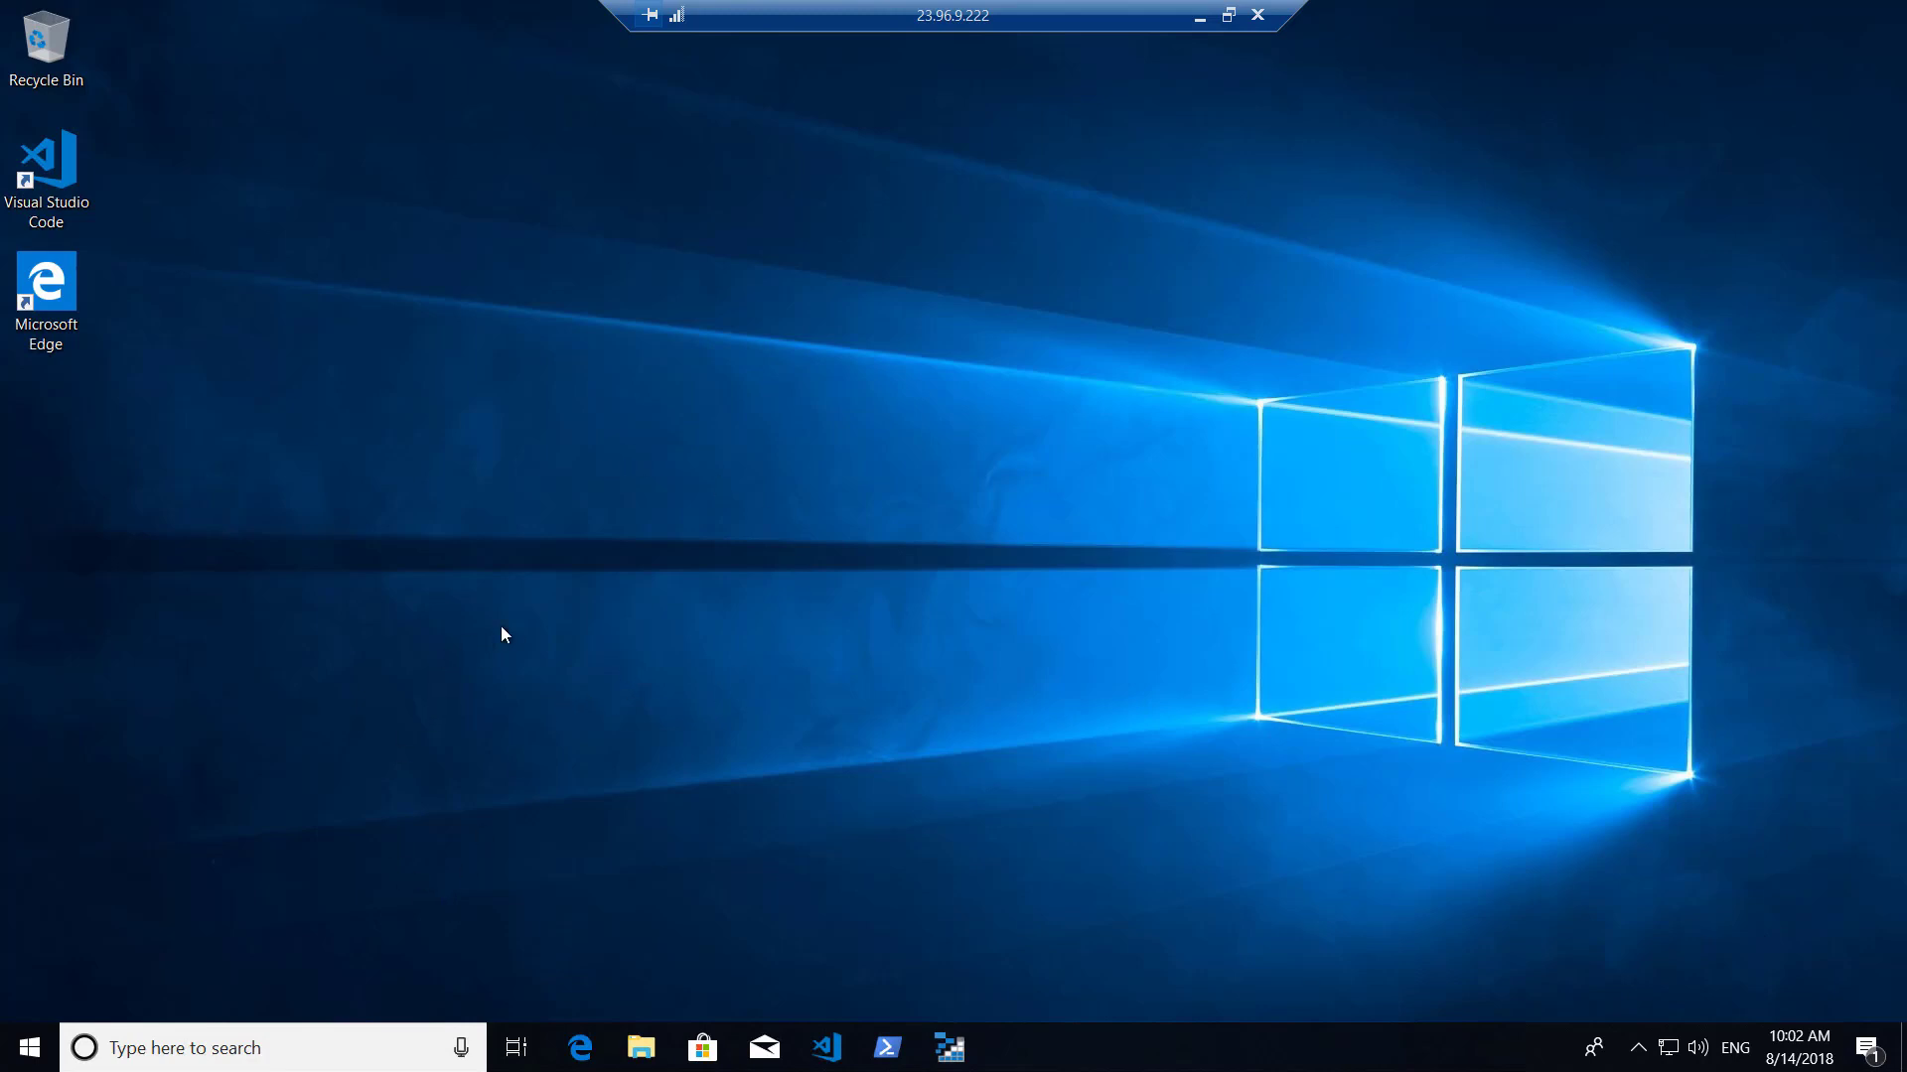
Run bash in an administrator PowerShell, showing WSL has no installed distributions.
click(887, 1057)
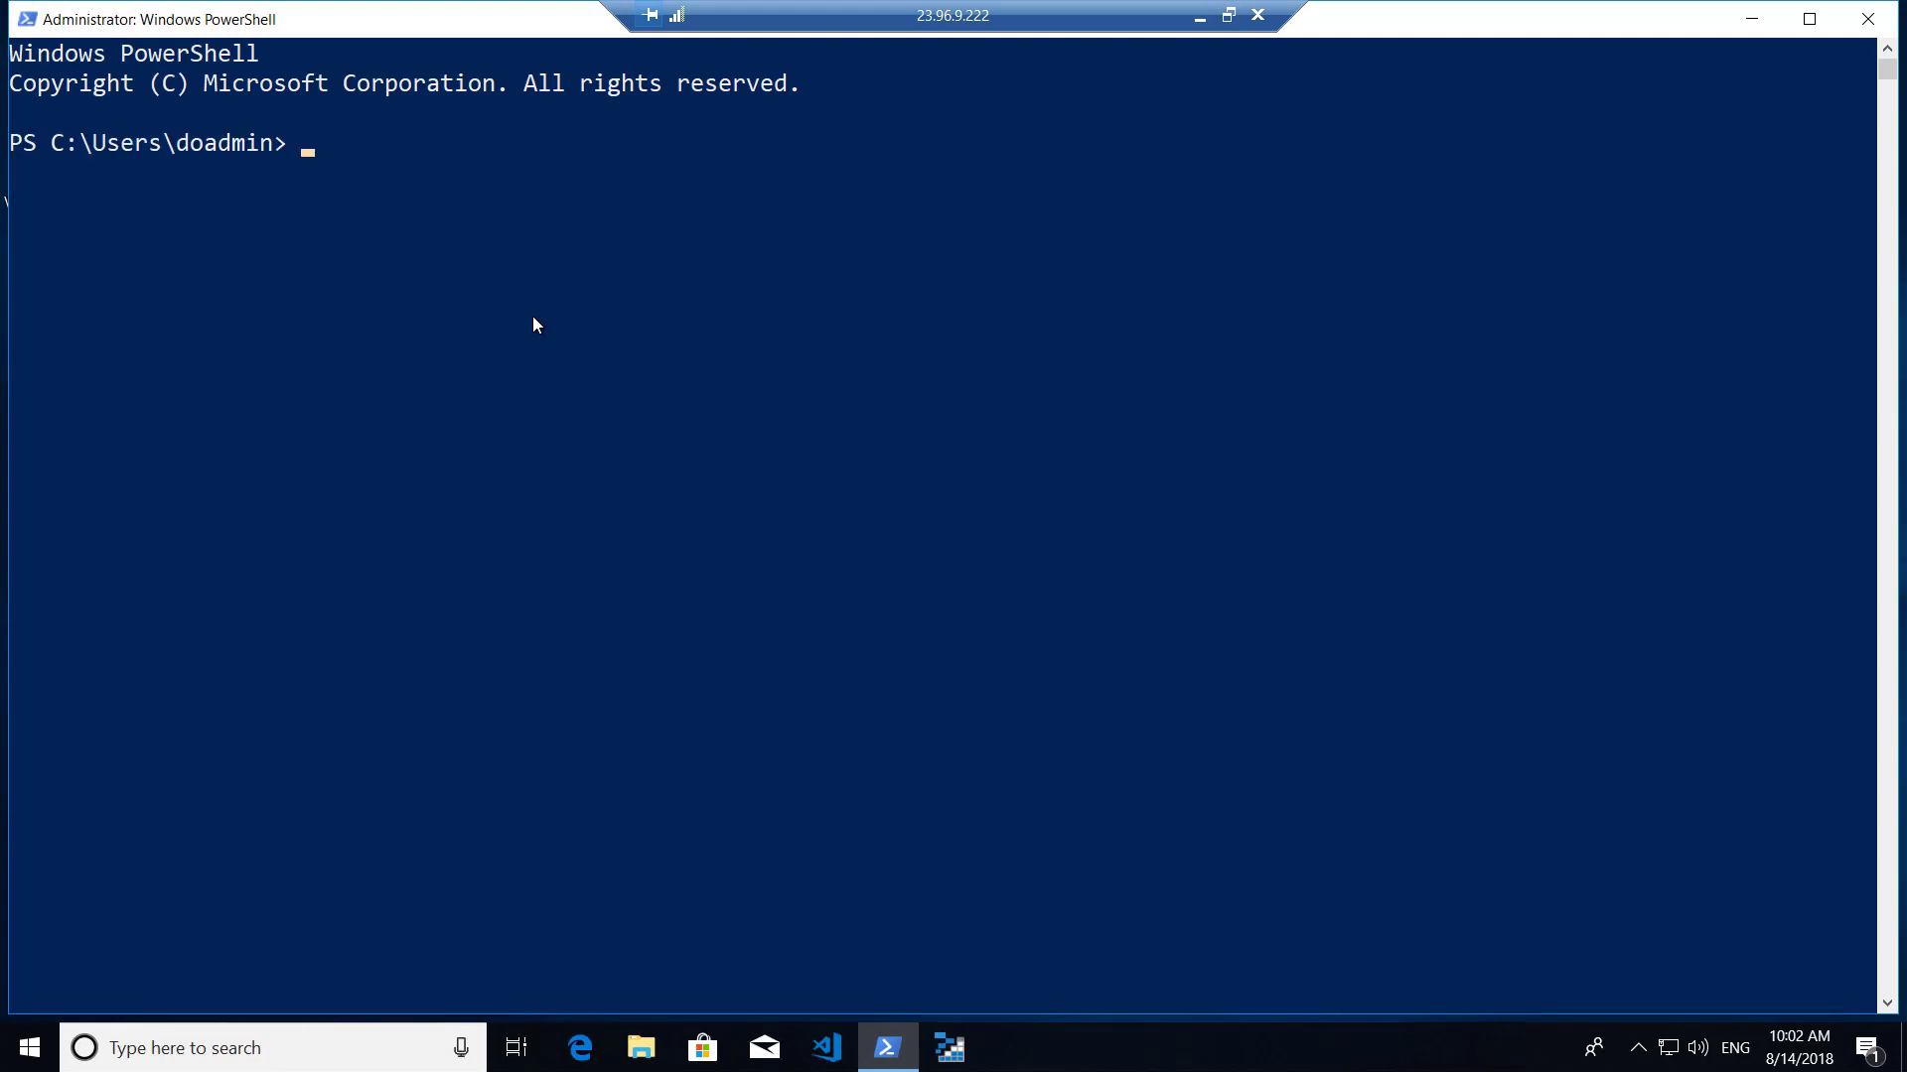
text(bash)
key(Return)
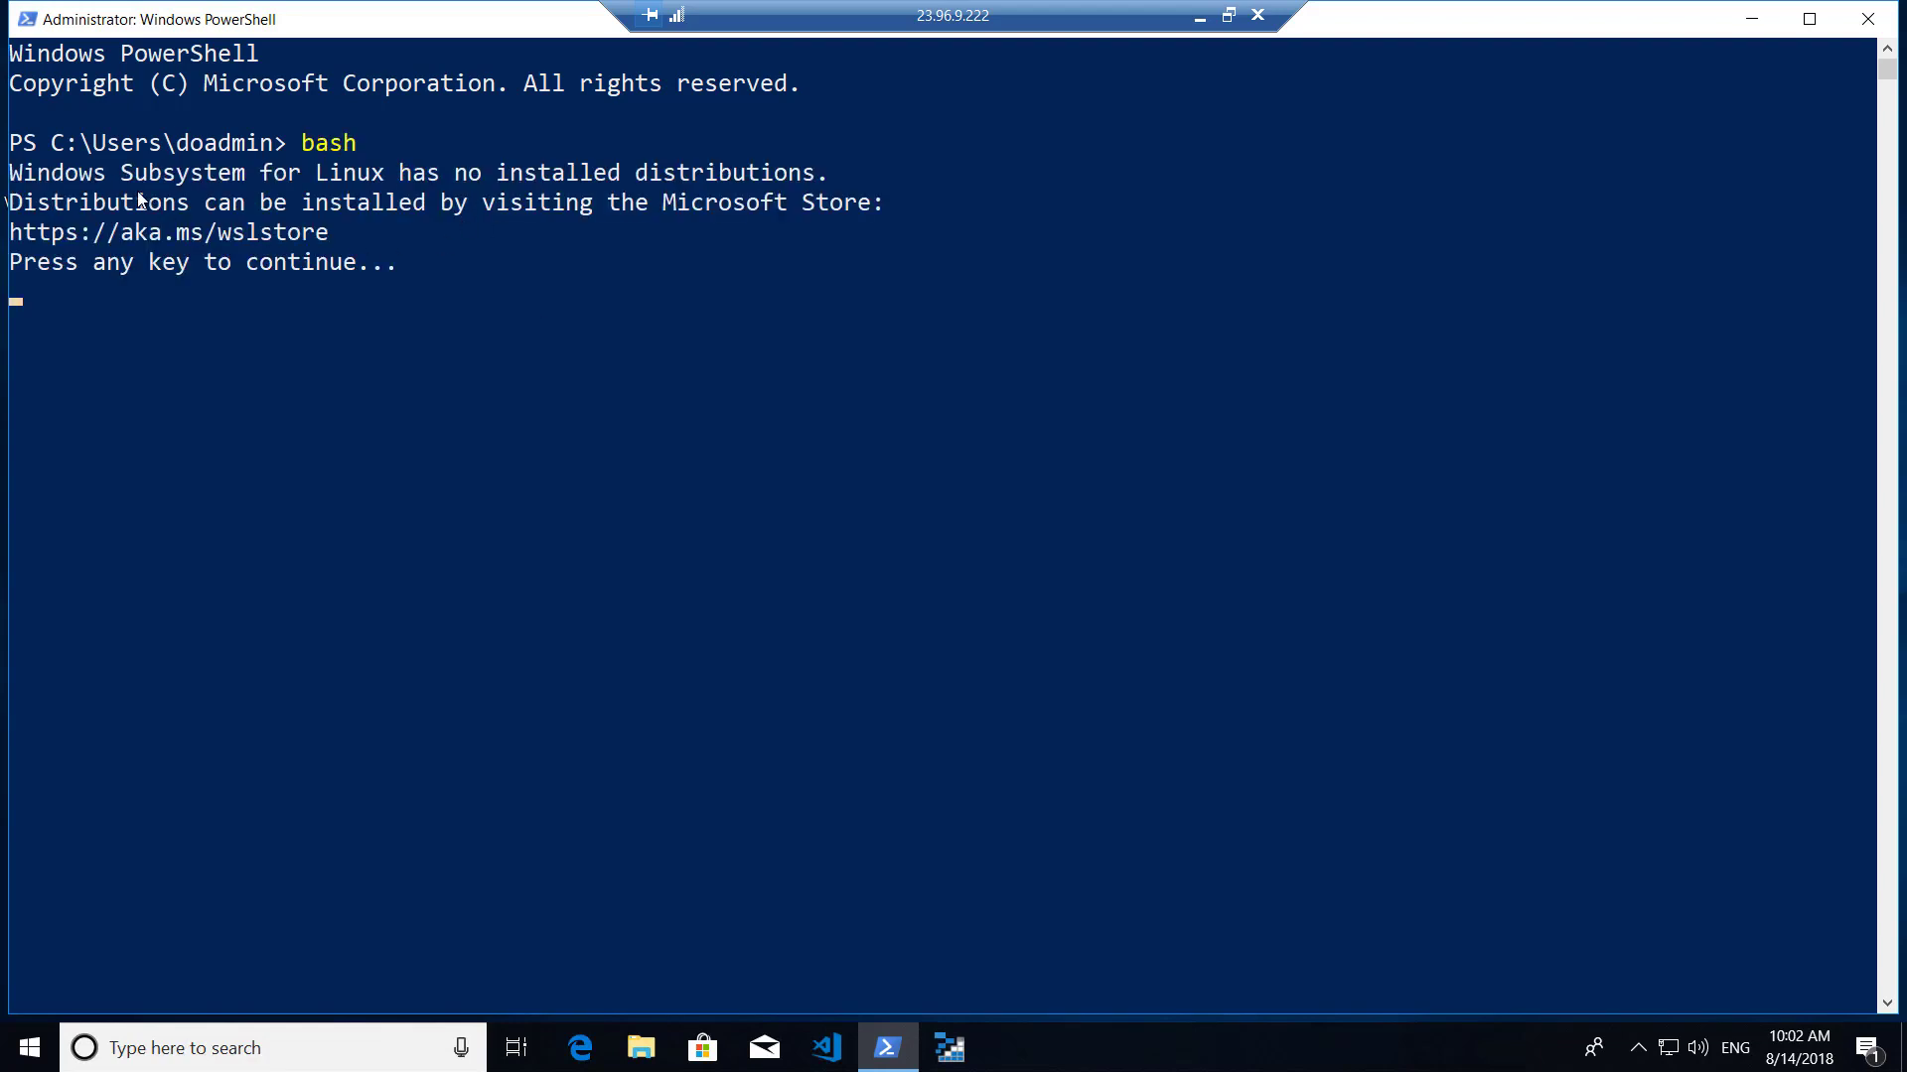
drag(39, 181, 809, 179)
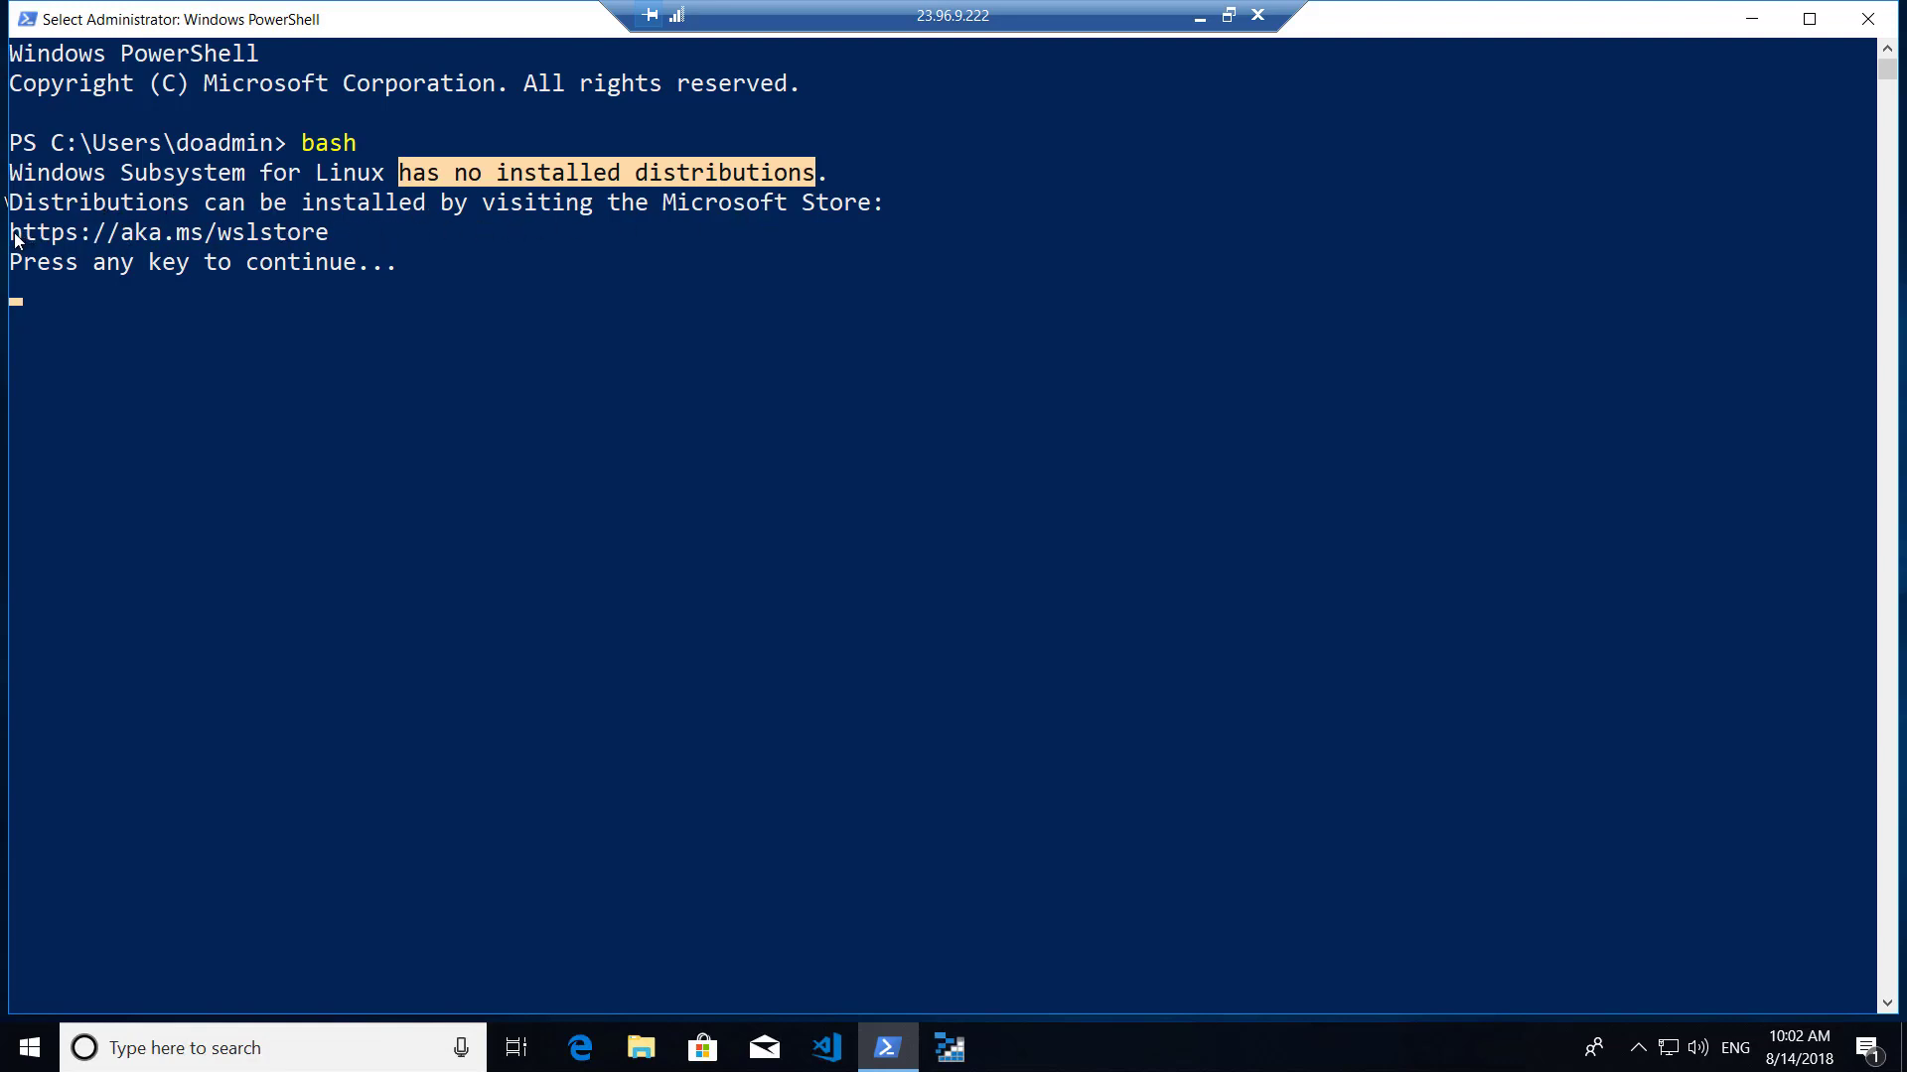
drag(12, 237, 328, 248)
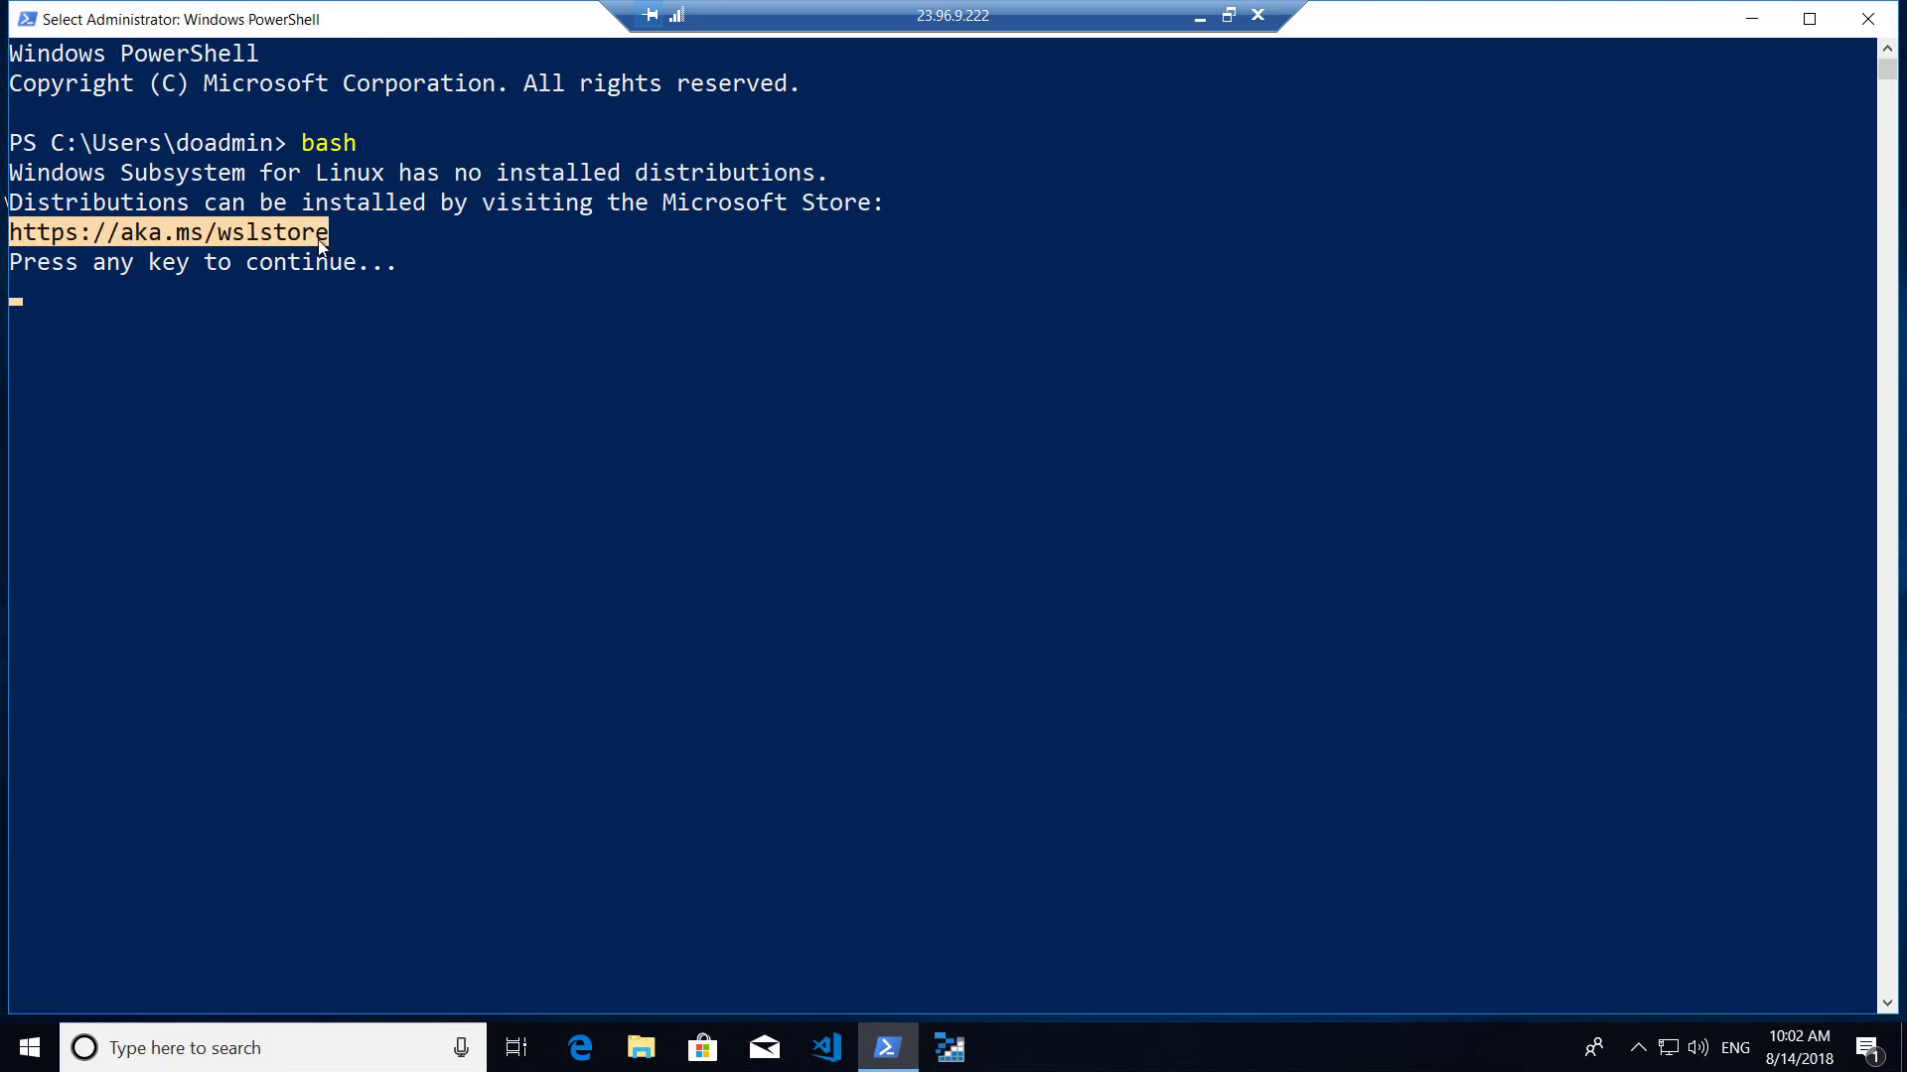
right_click(315, 248)
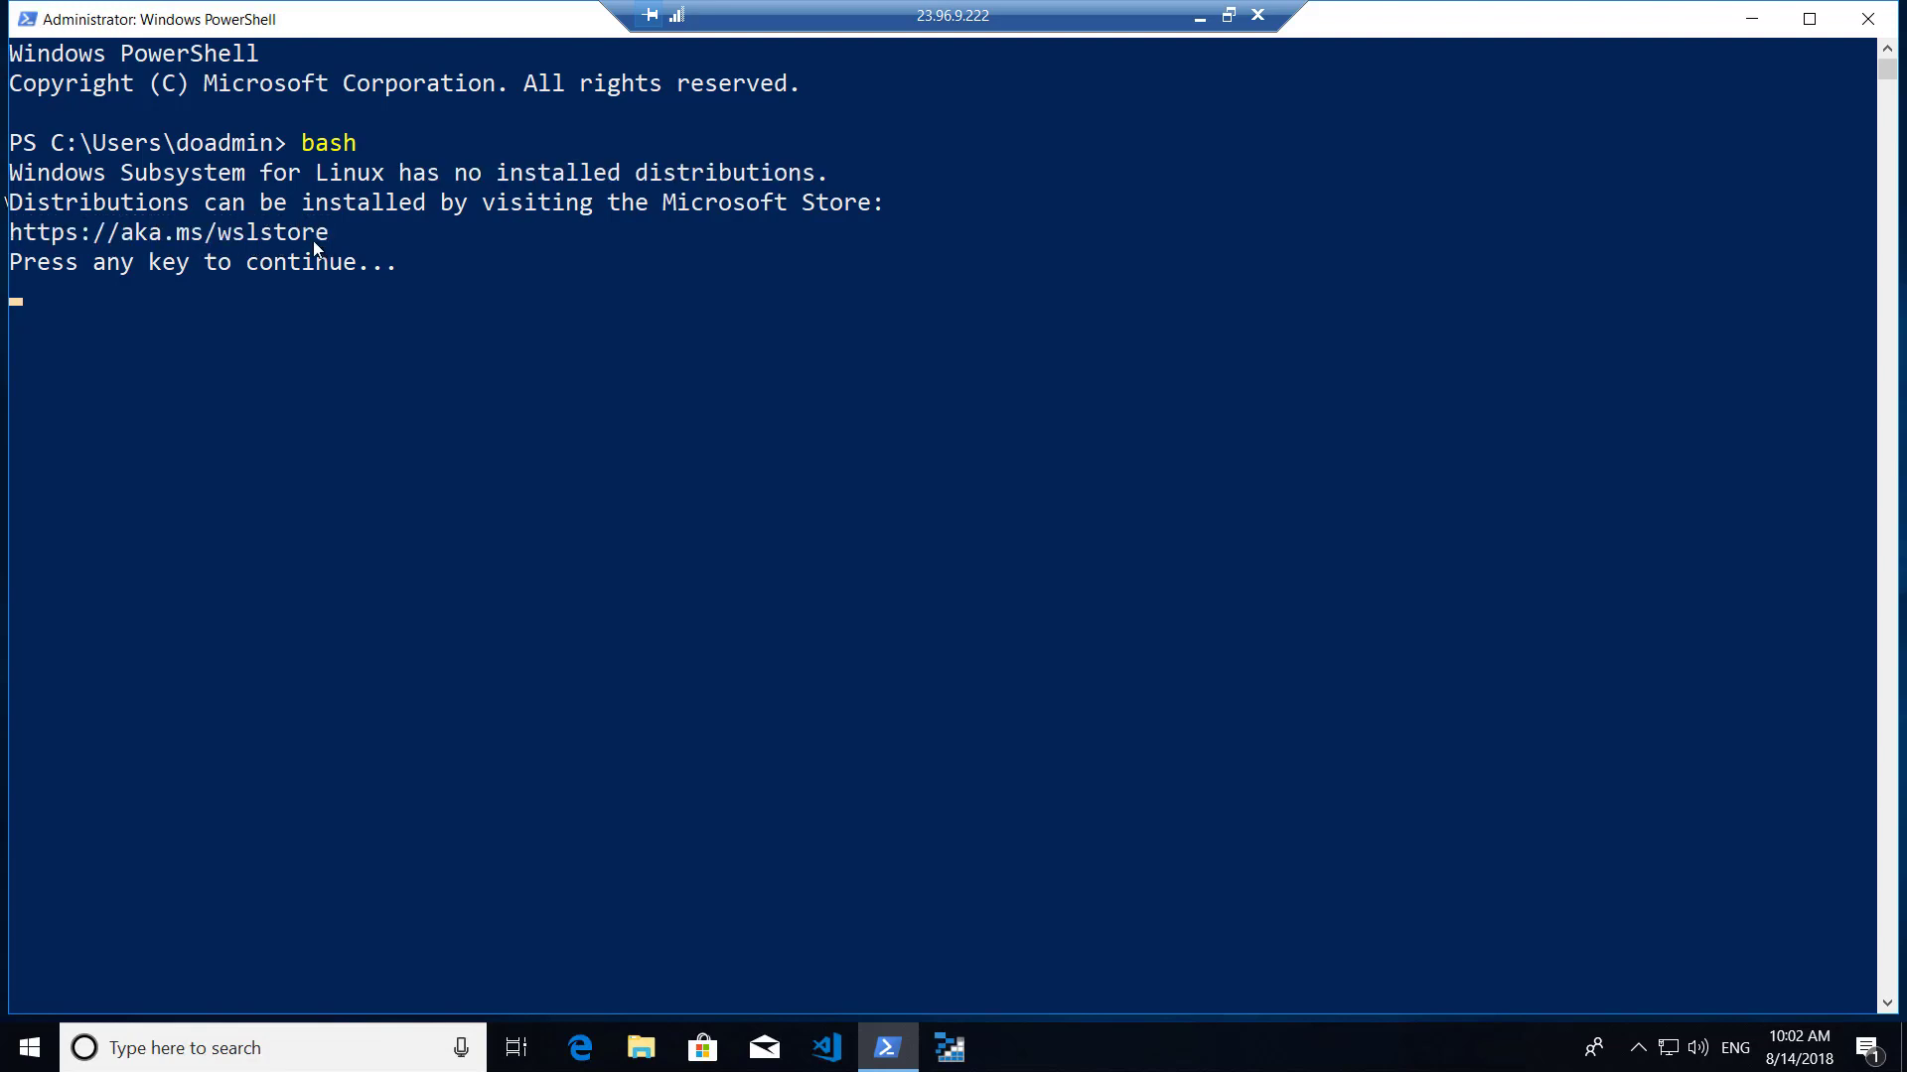
Paste the copied Microsoft Store link into Edge's address bar and go to it.
click(583, 1055)
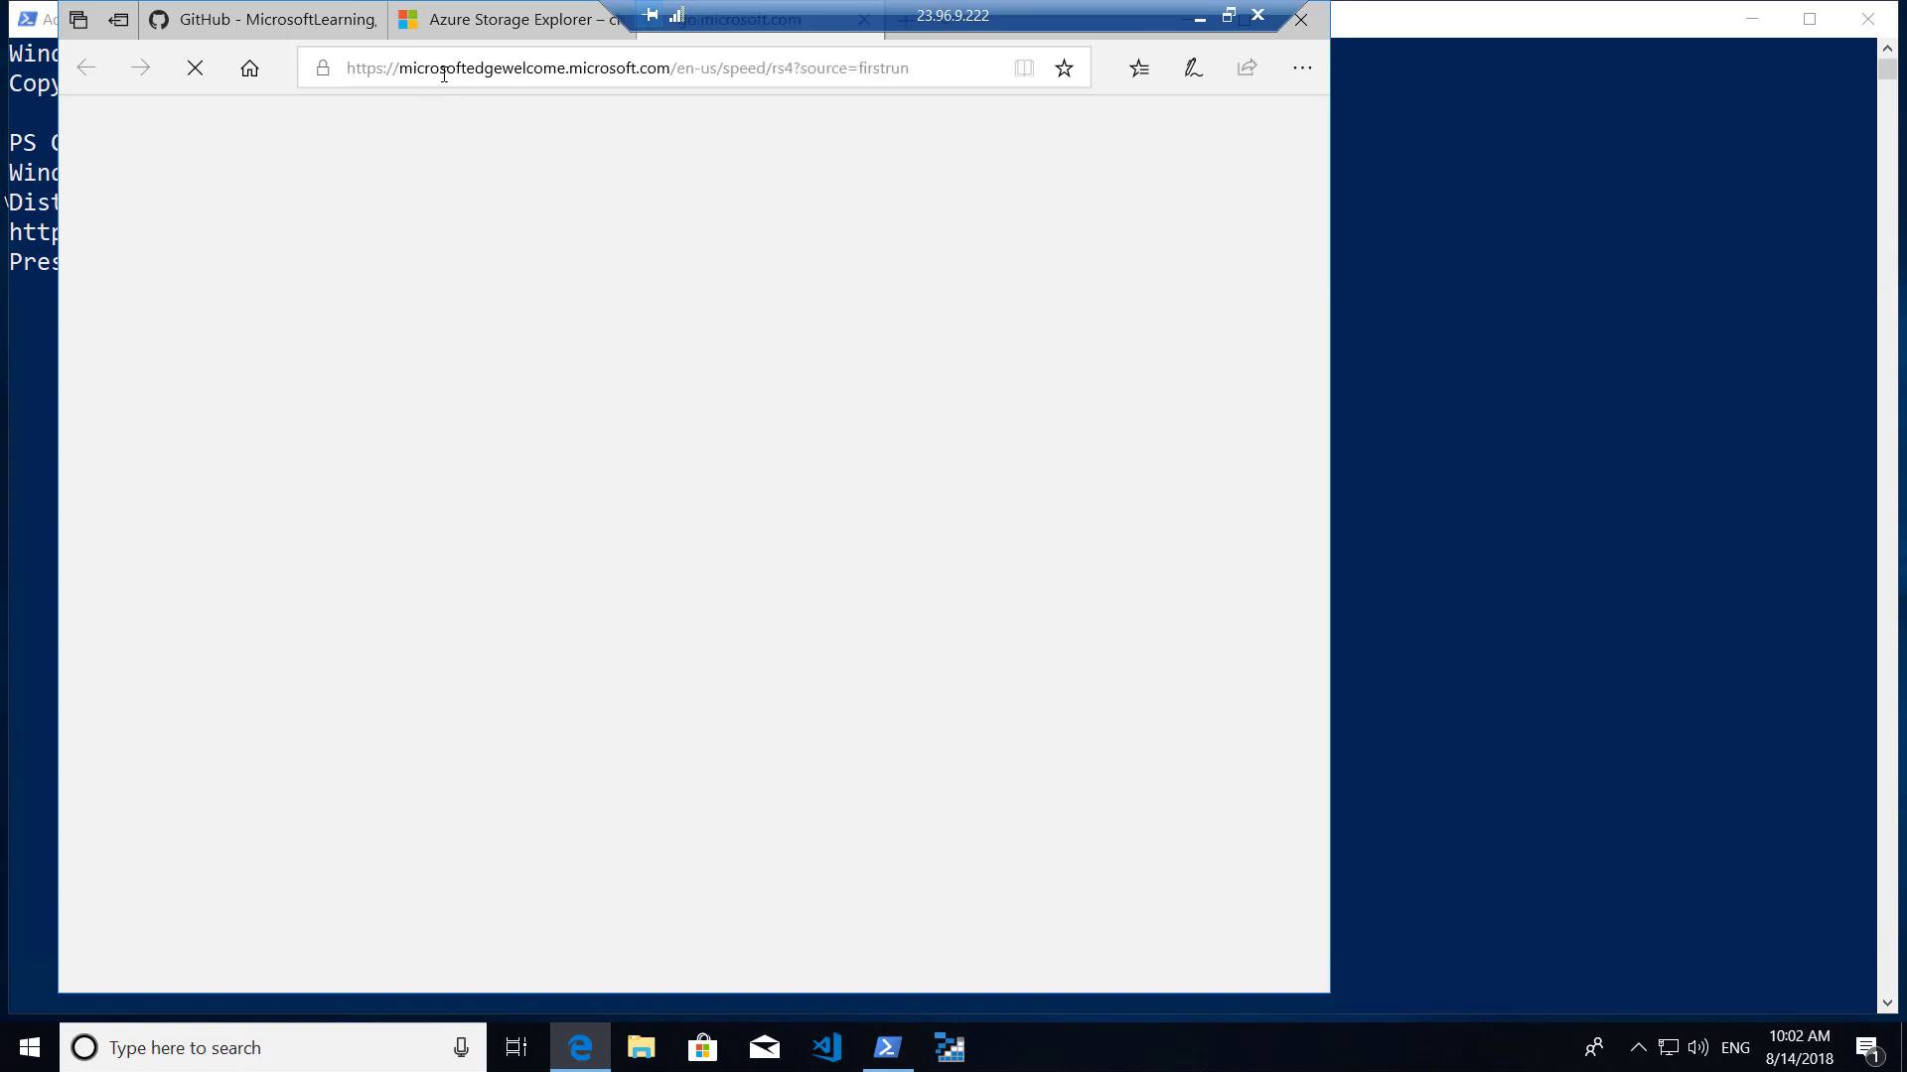
click(447, 72)
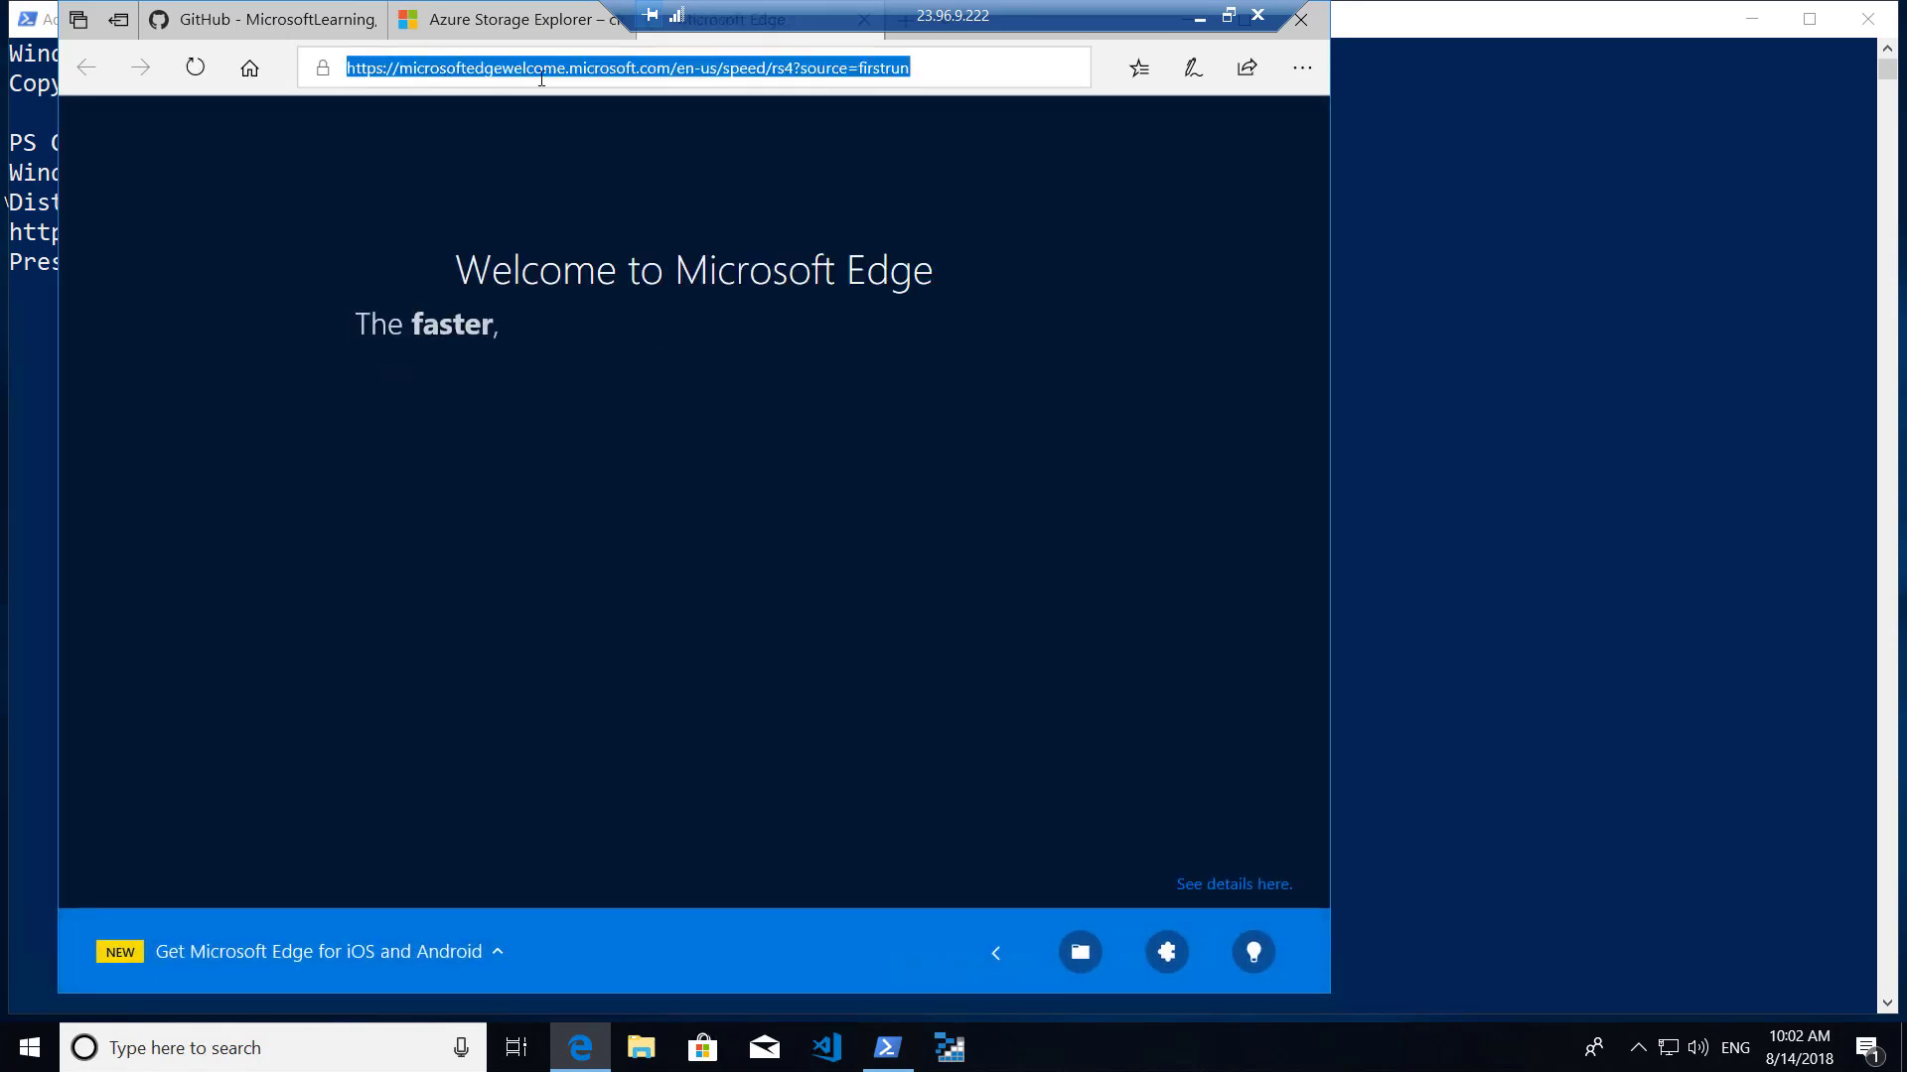
right_click(378, 68)
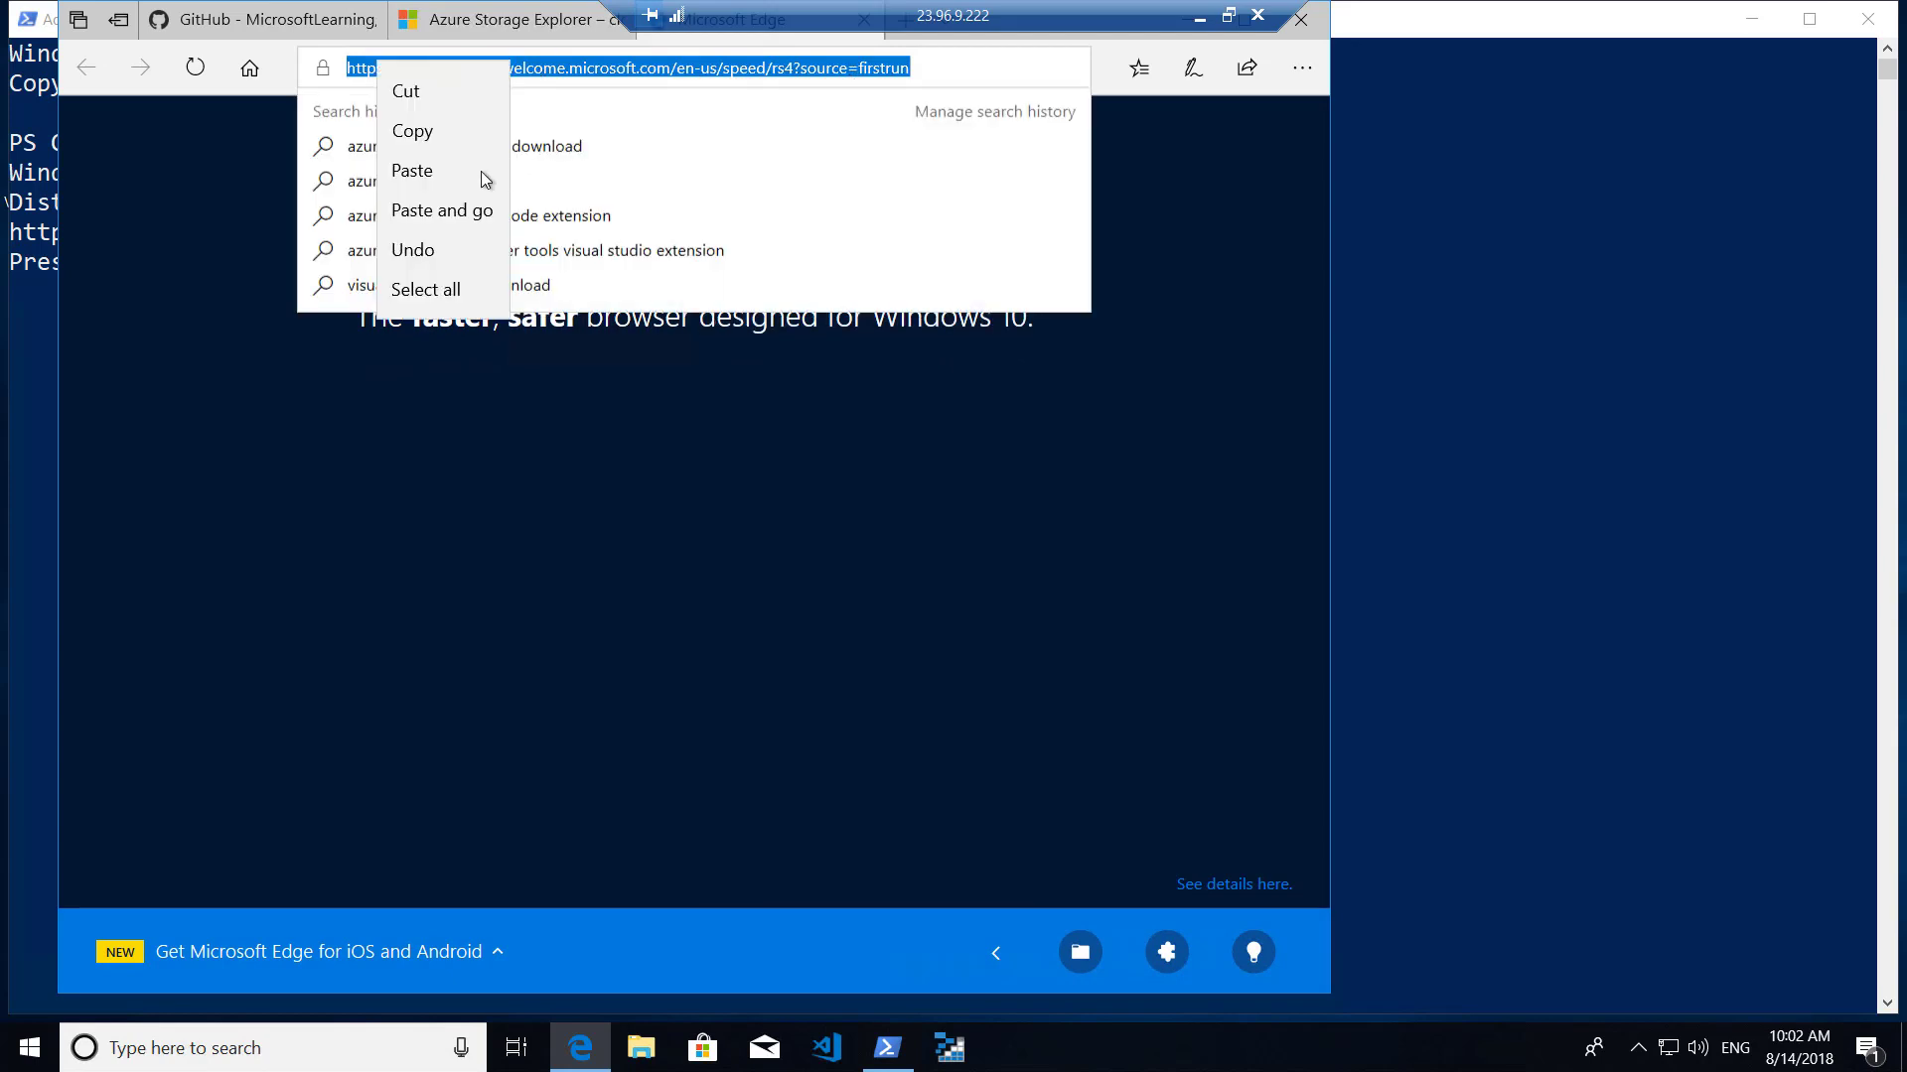
click(435, 204)
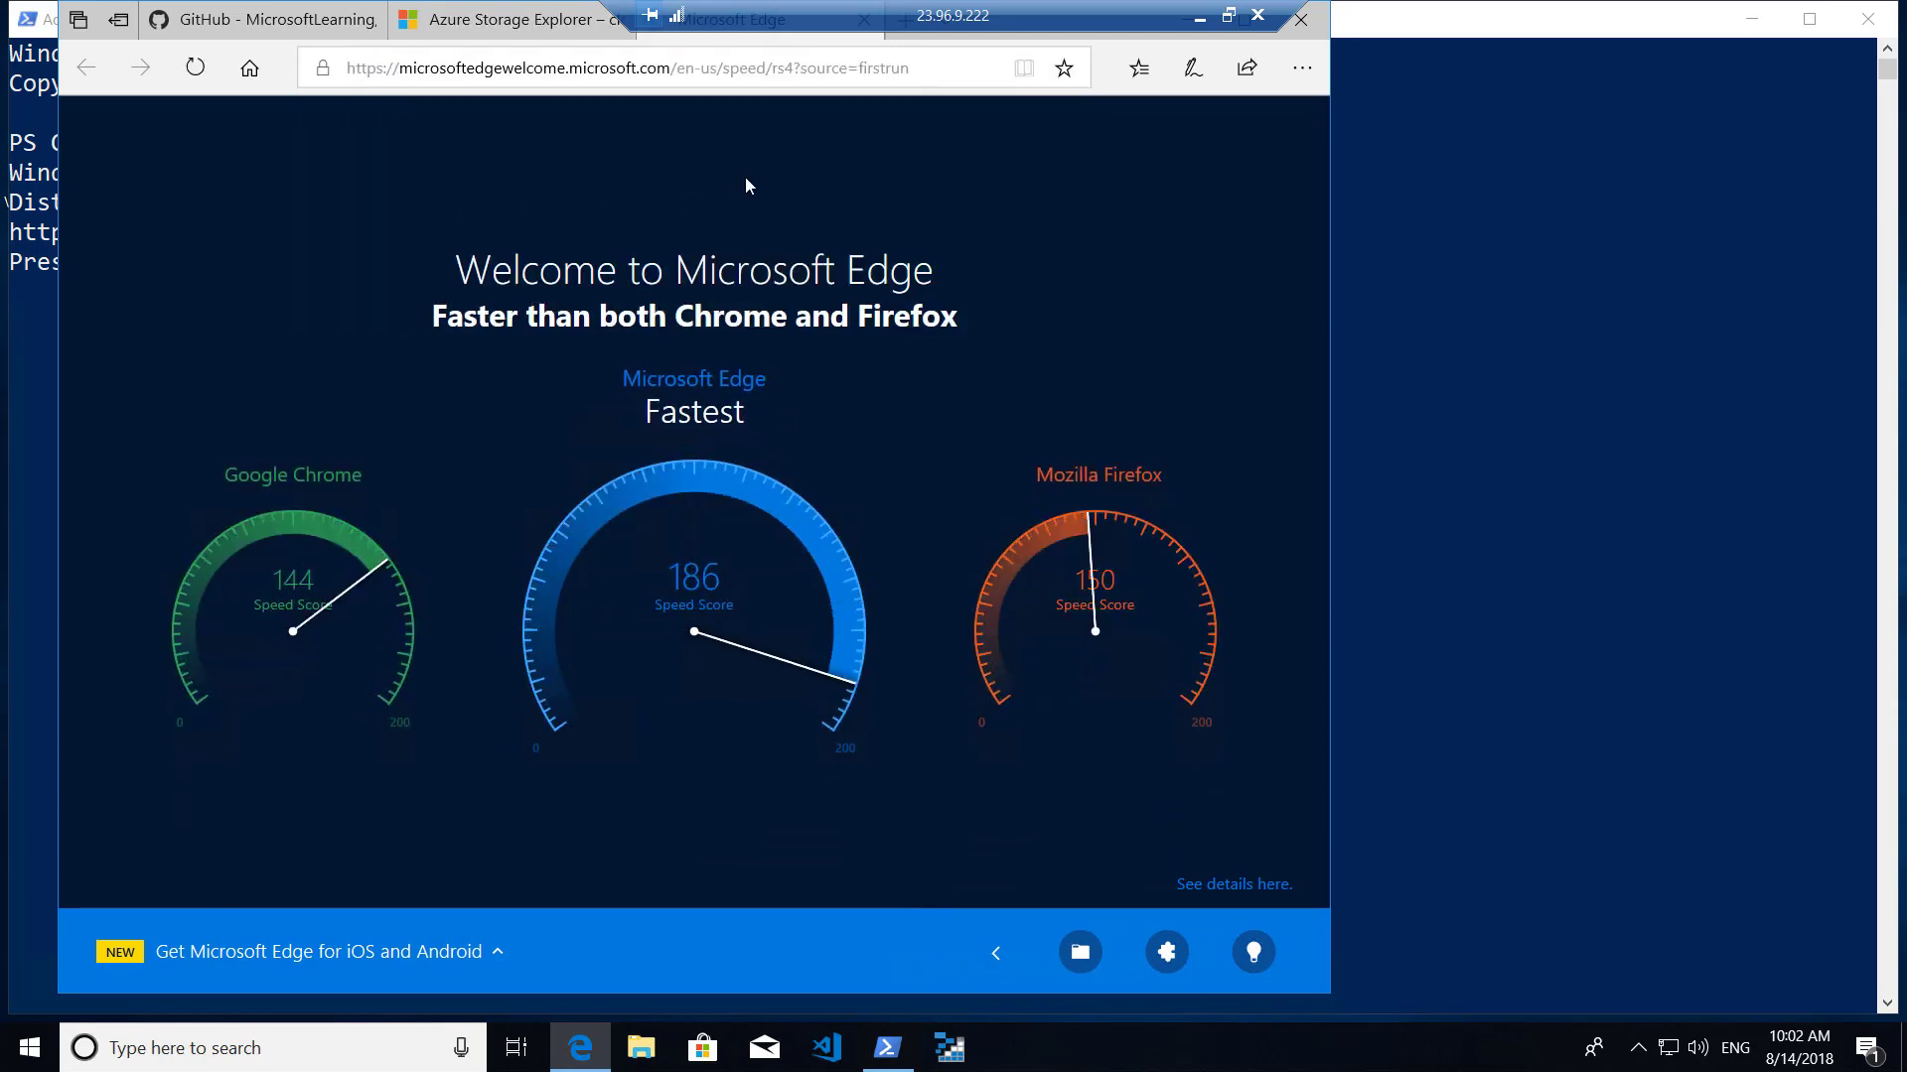
Pick Ubuntu from the Run Linux on Windows collection and start getting the free app.
drag(924, 5, 1521, 10)
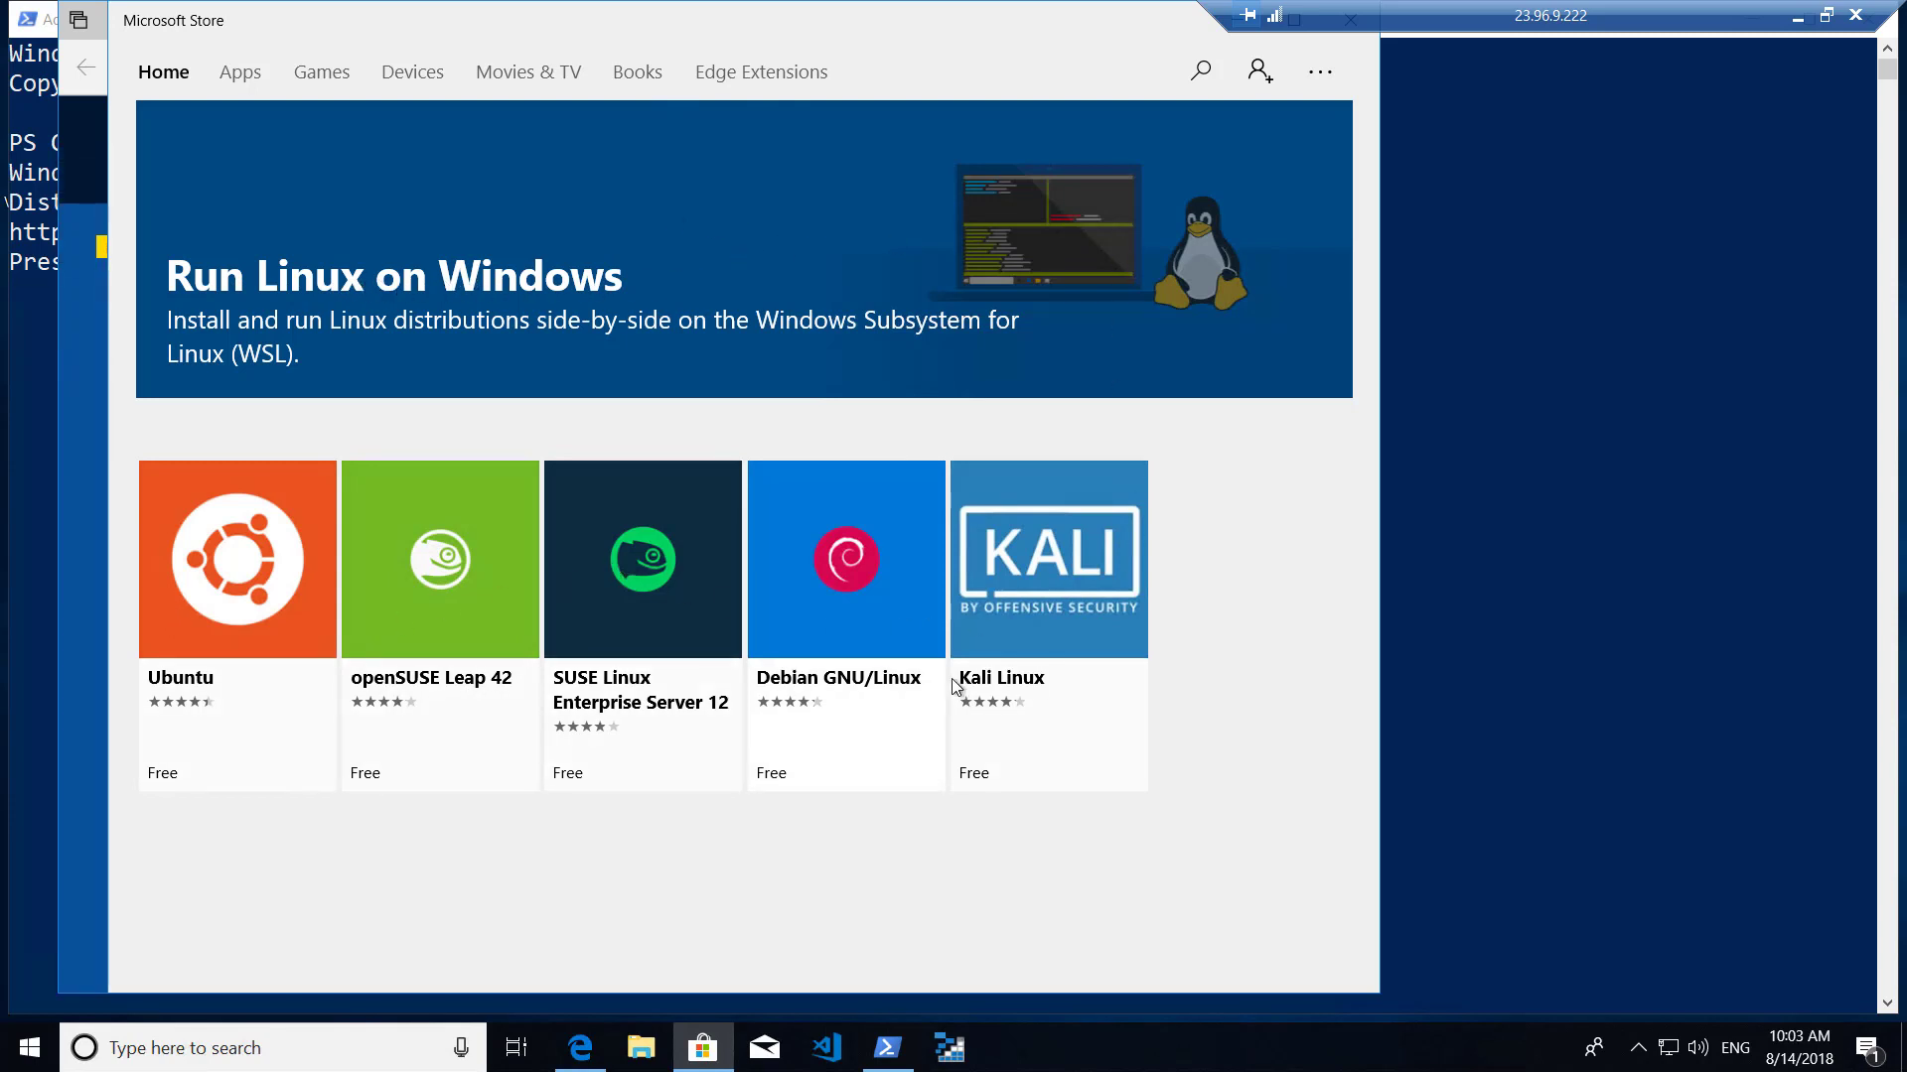
click(231, 586)
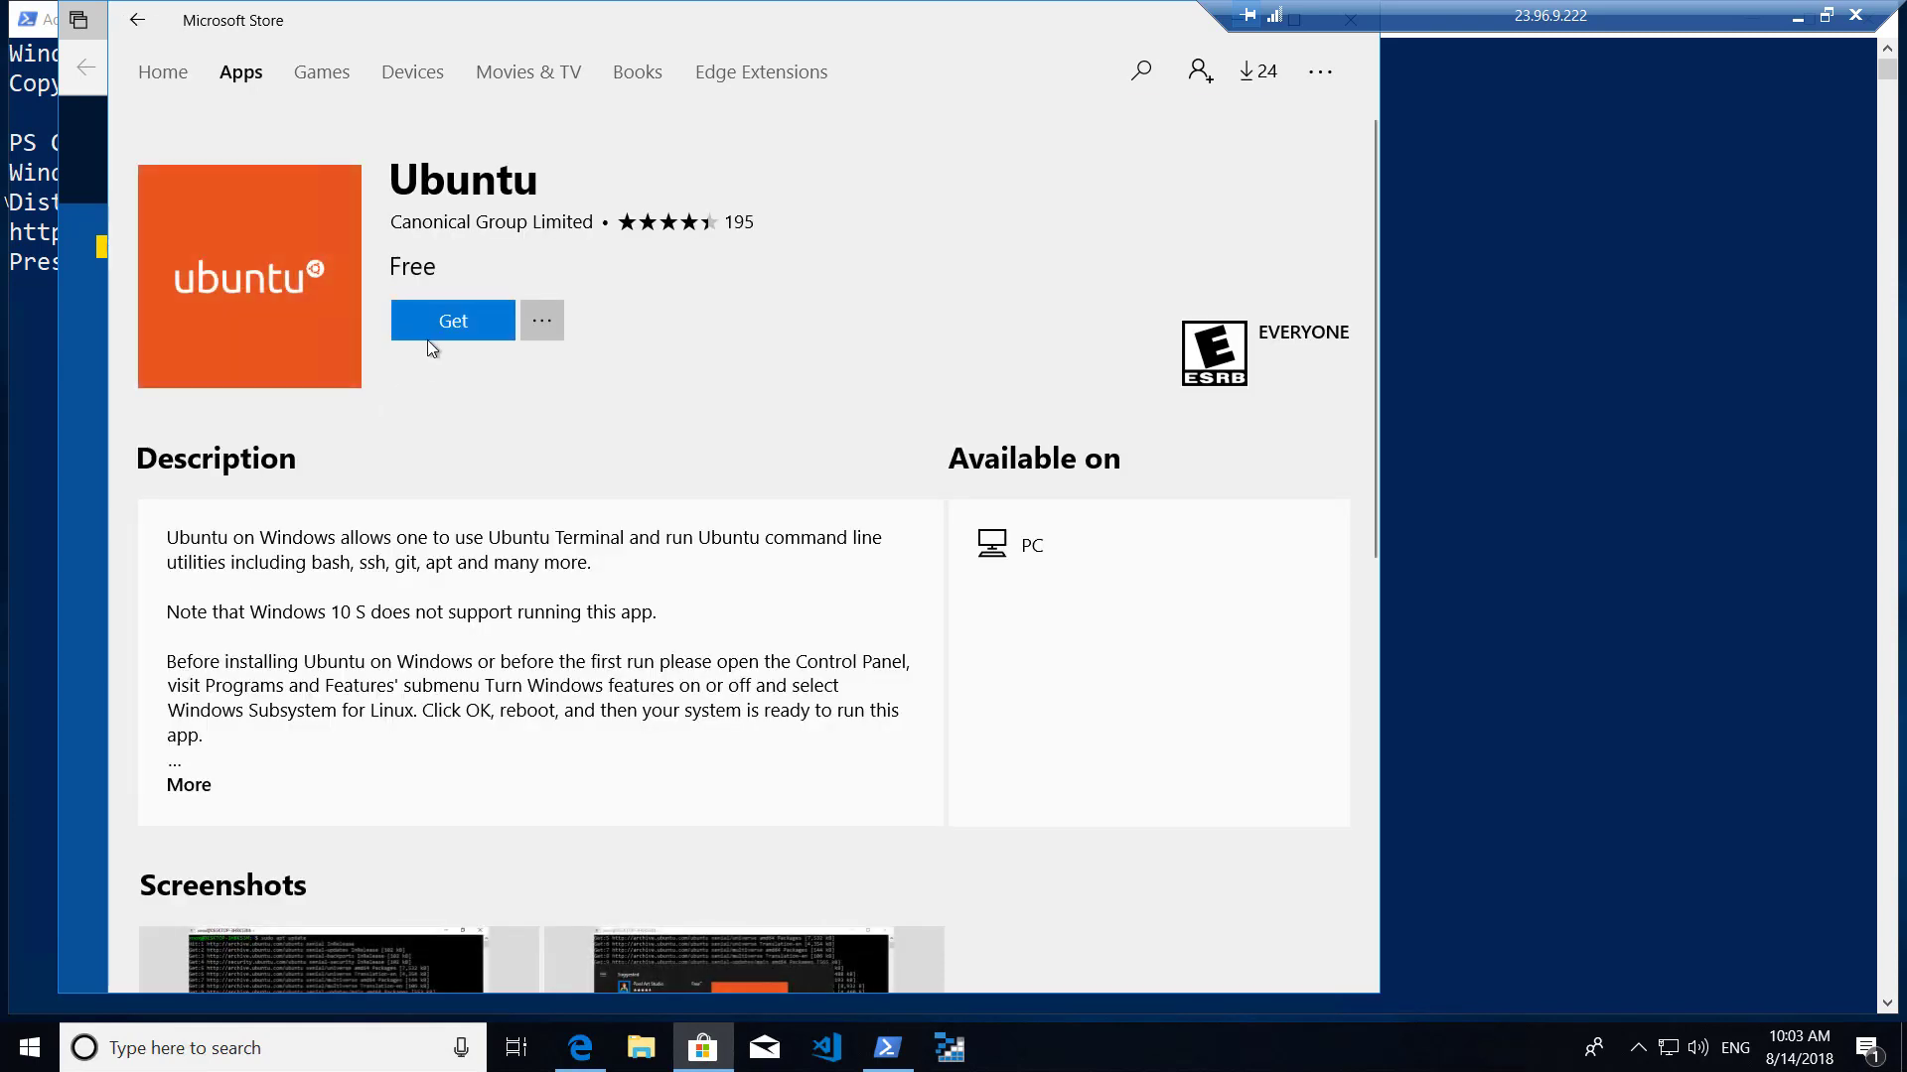
click(437, 323)
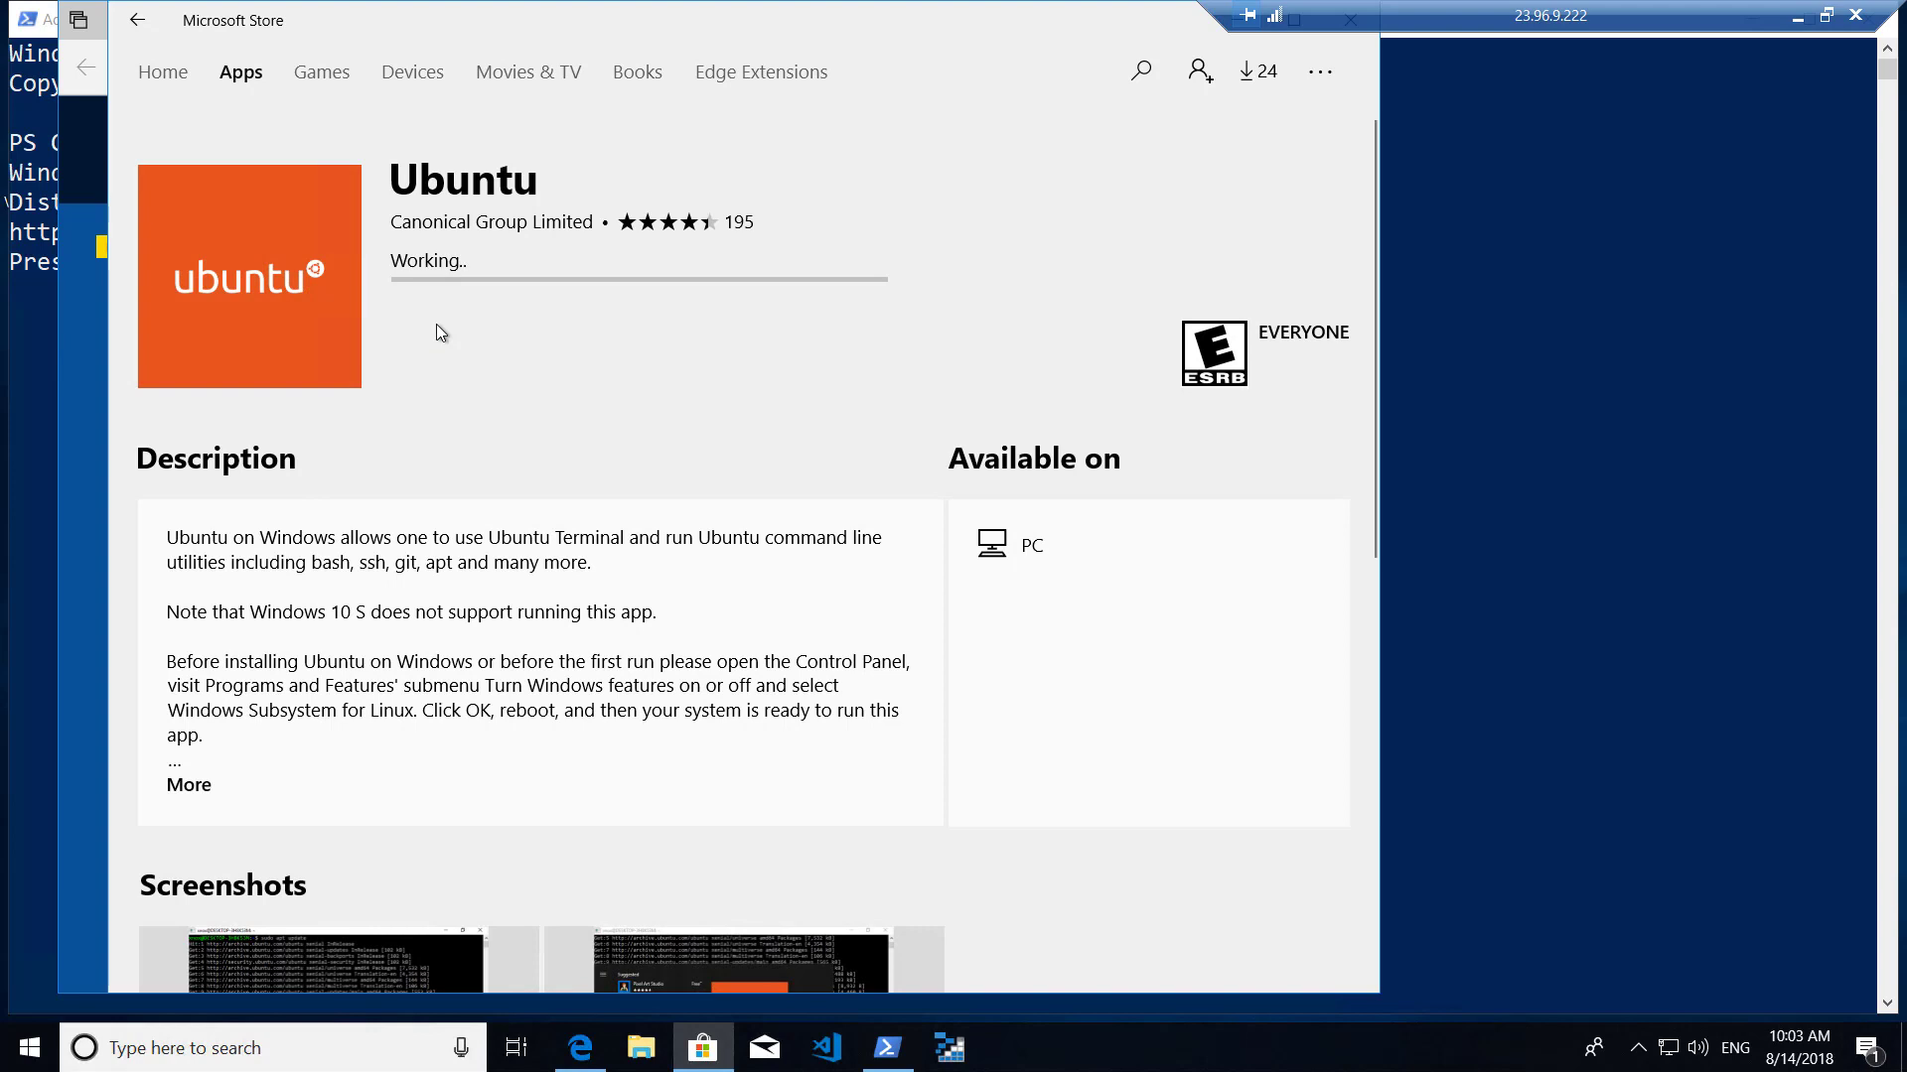
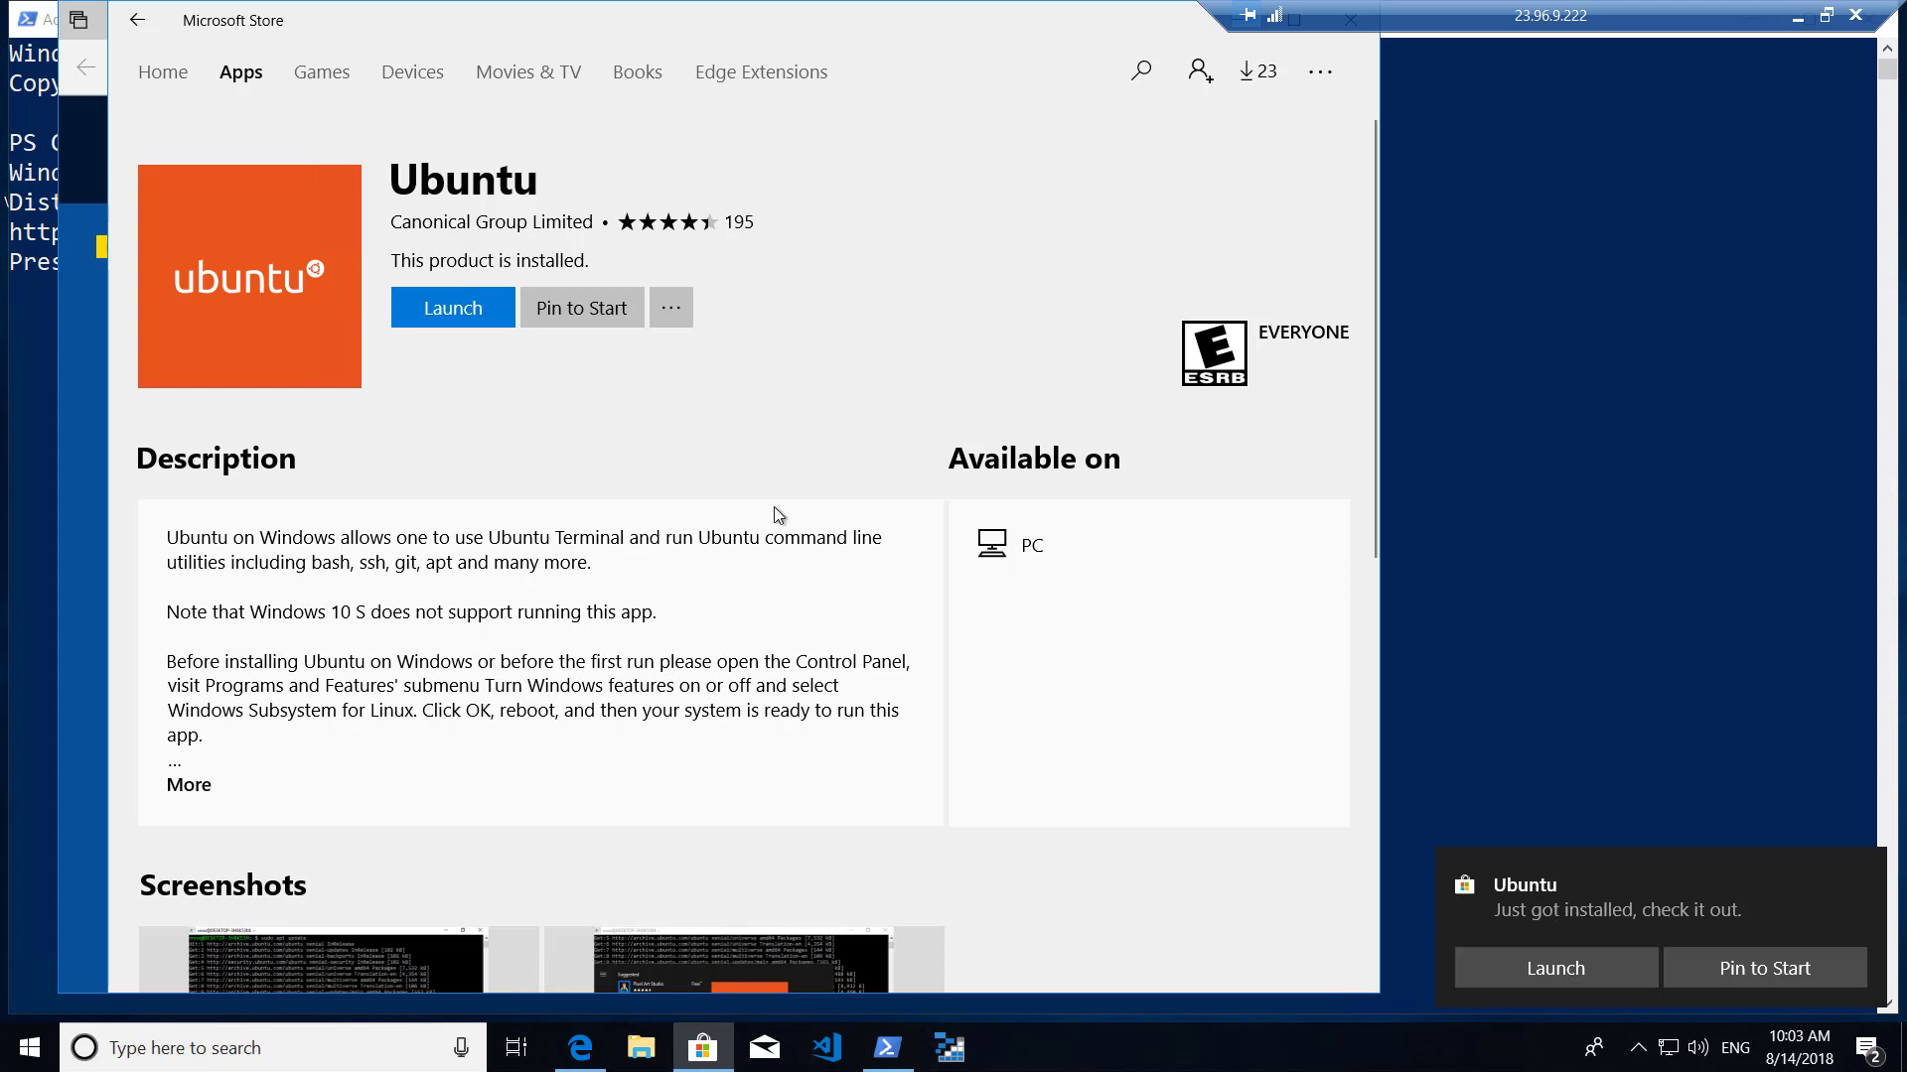
Launch the newly installed Ubuntu app and move its console window to the right.
click(471, 310)
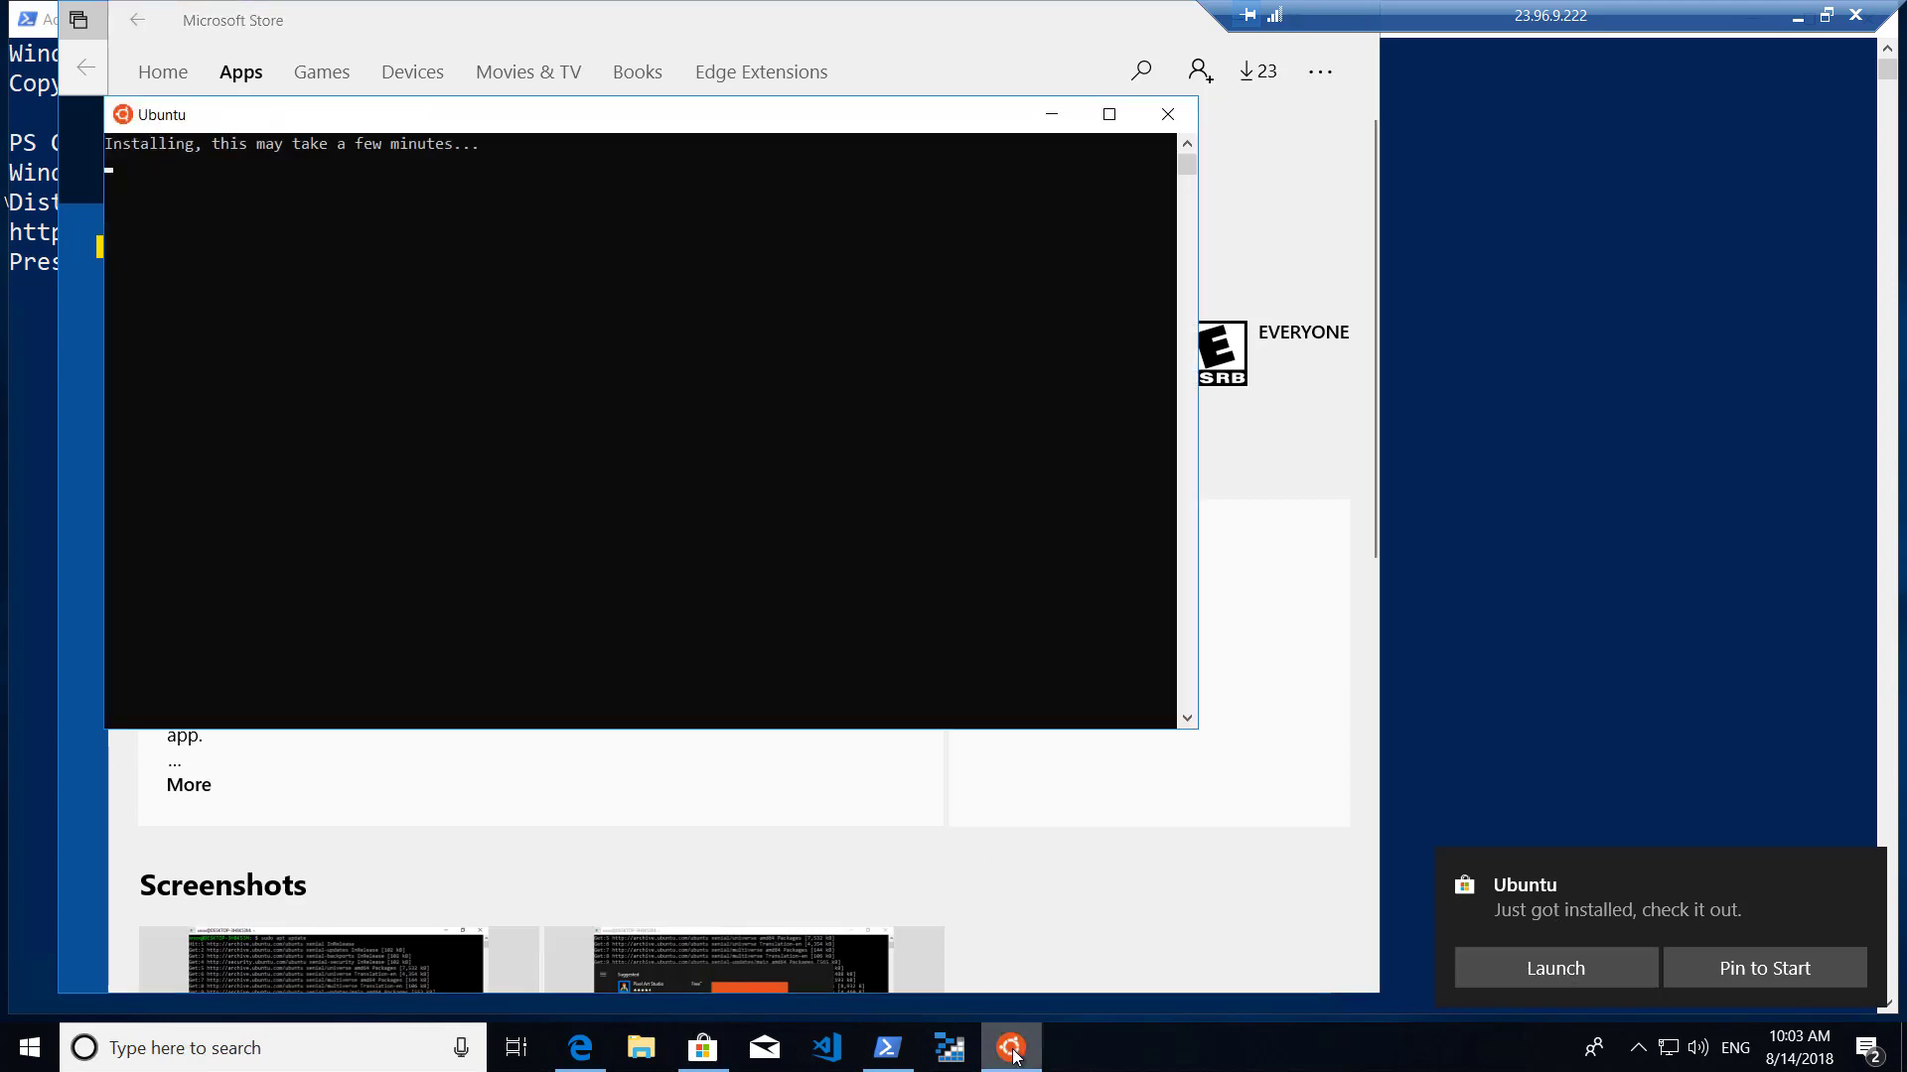
mouse_move(1017, 1054)
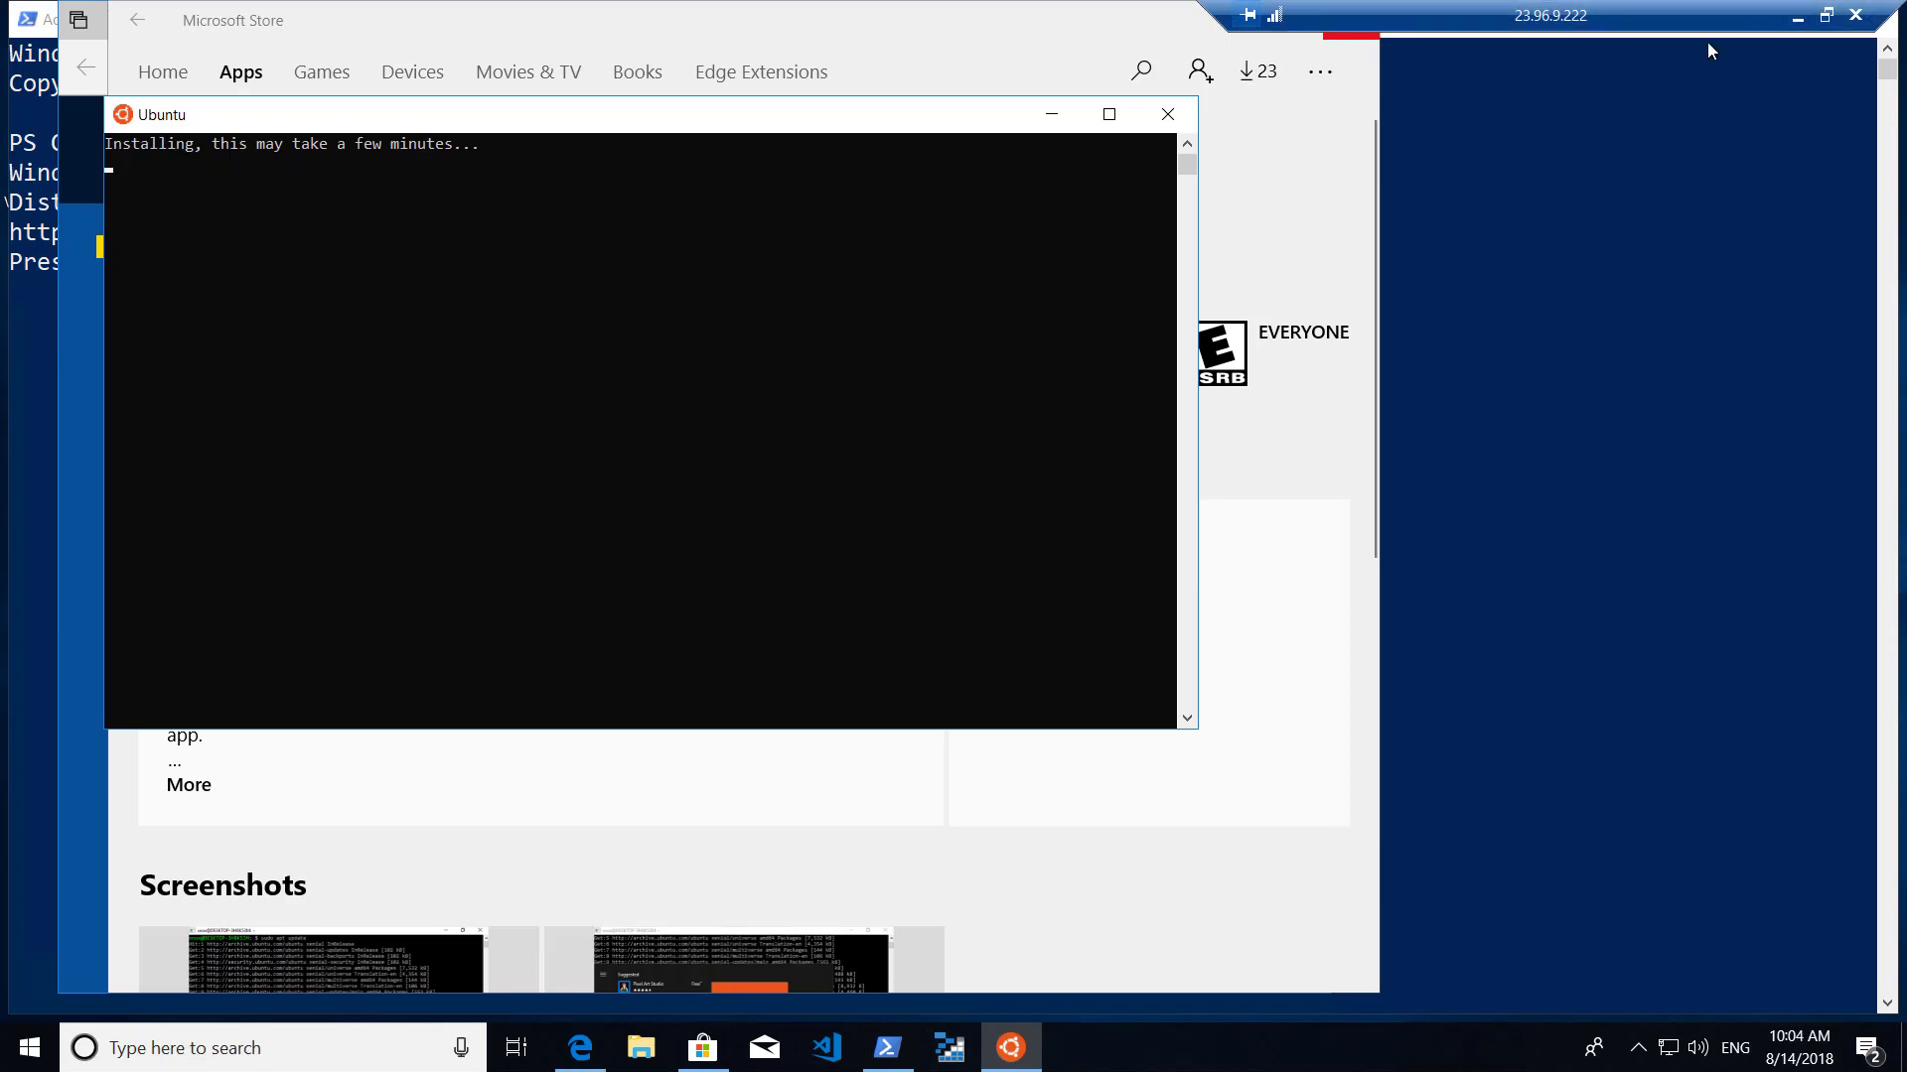
drag(948, 117, 1142, 138)
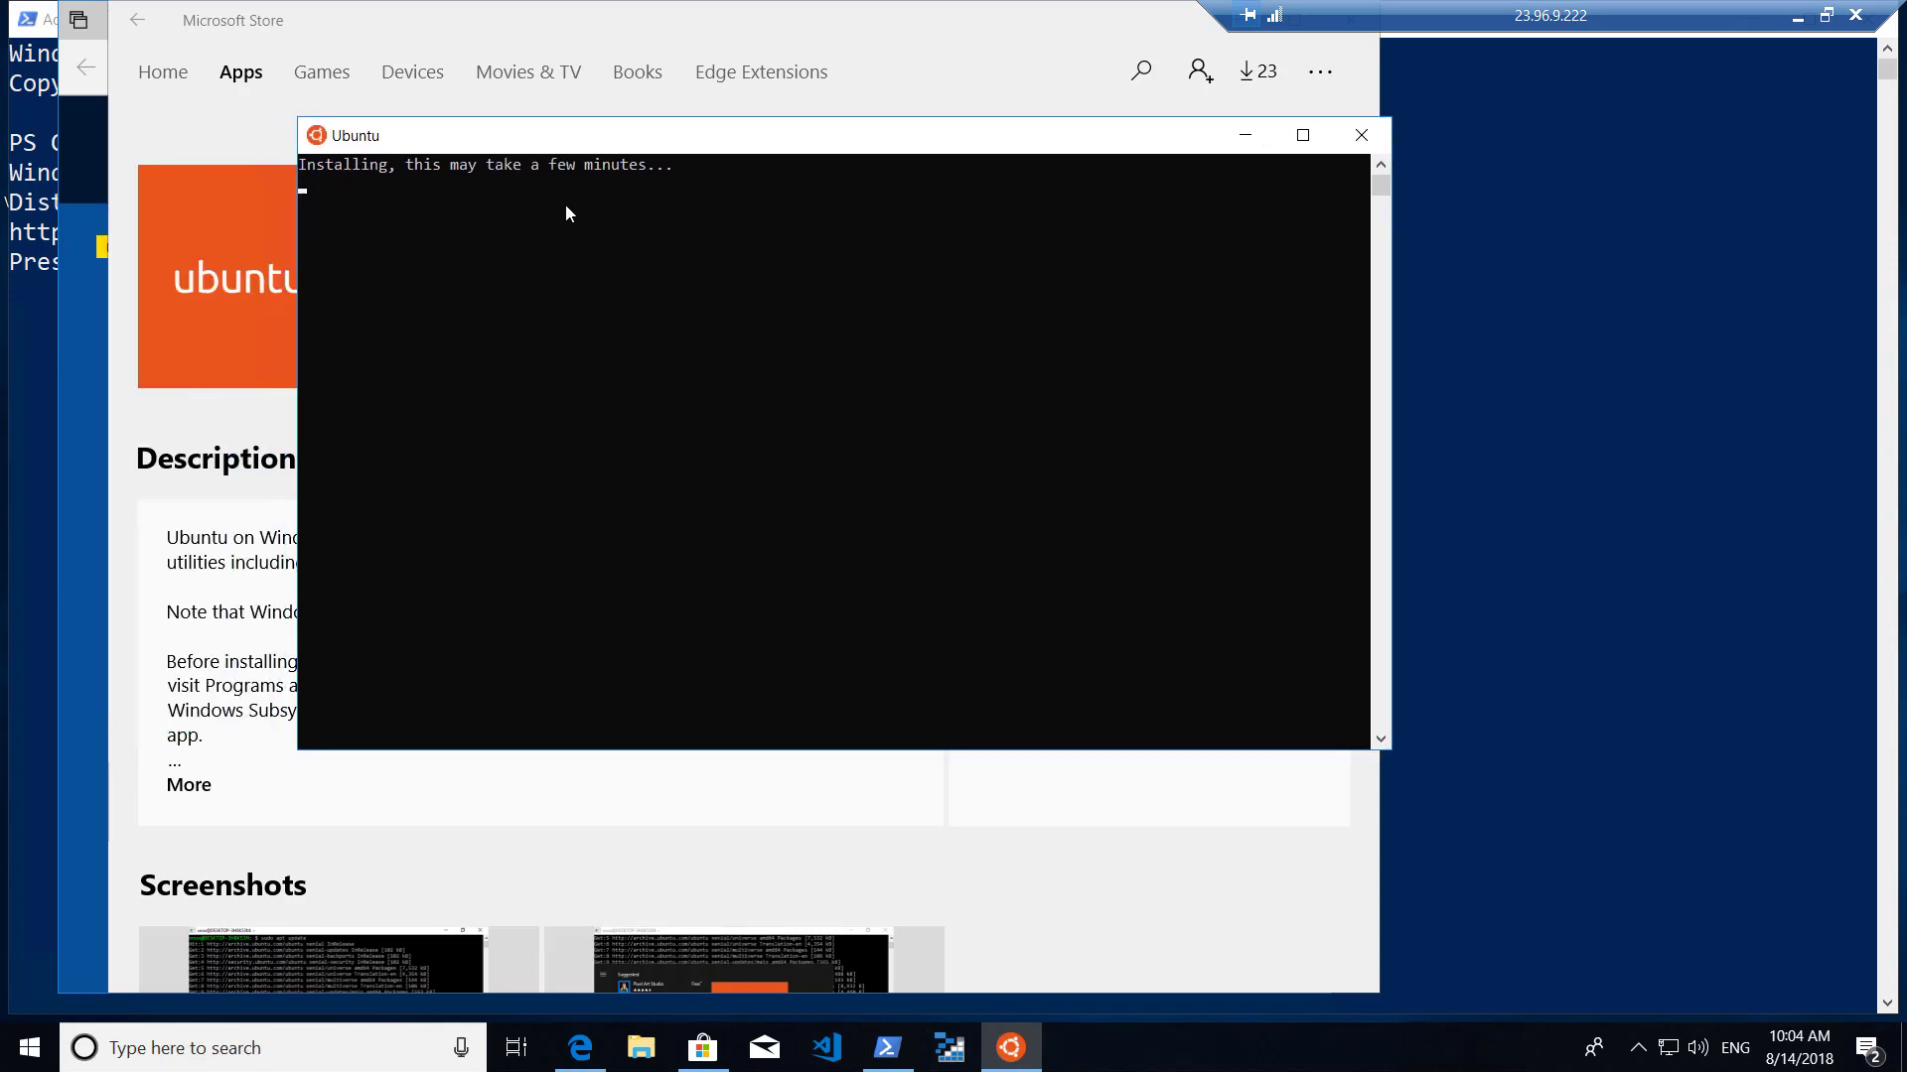
Set the Ubuntu console font size to 24 in its Properties and reposition the window.
click(316, 136)
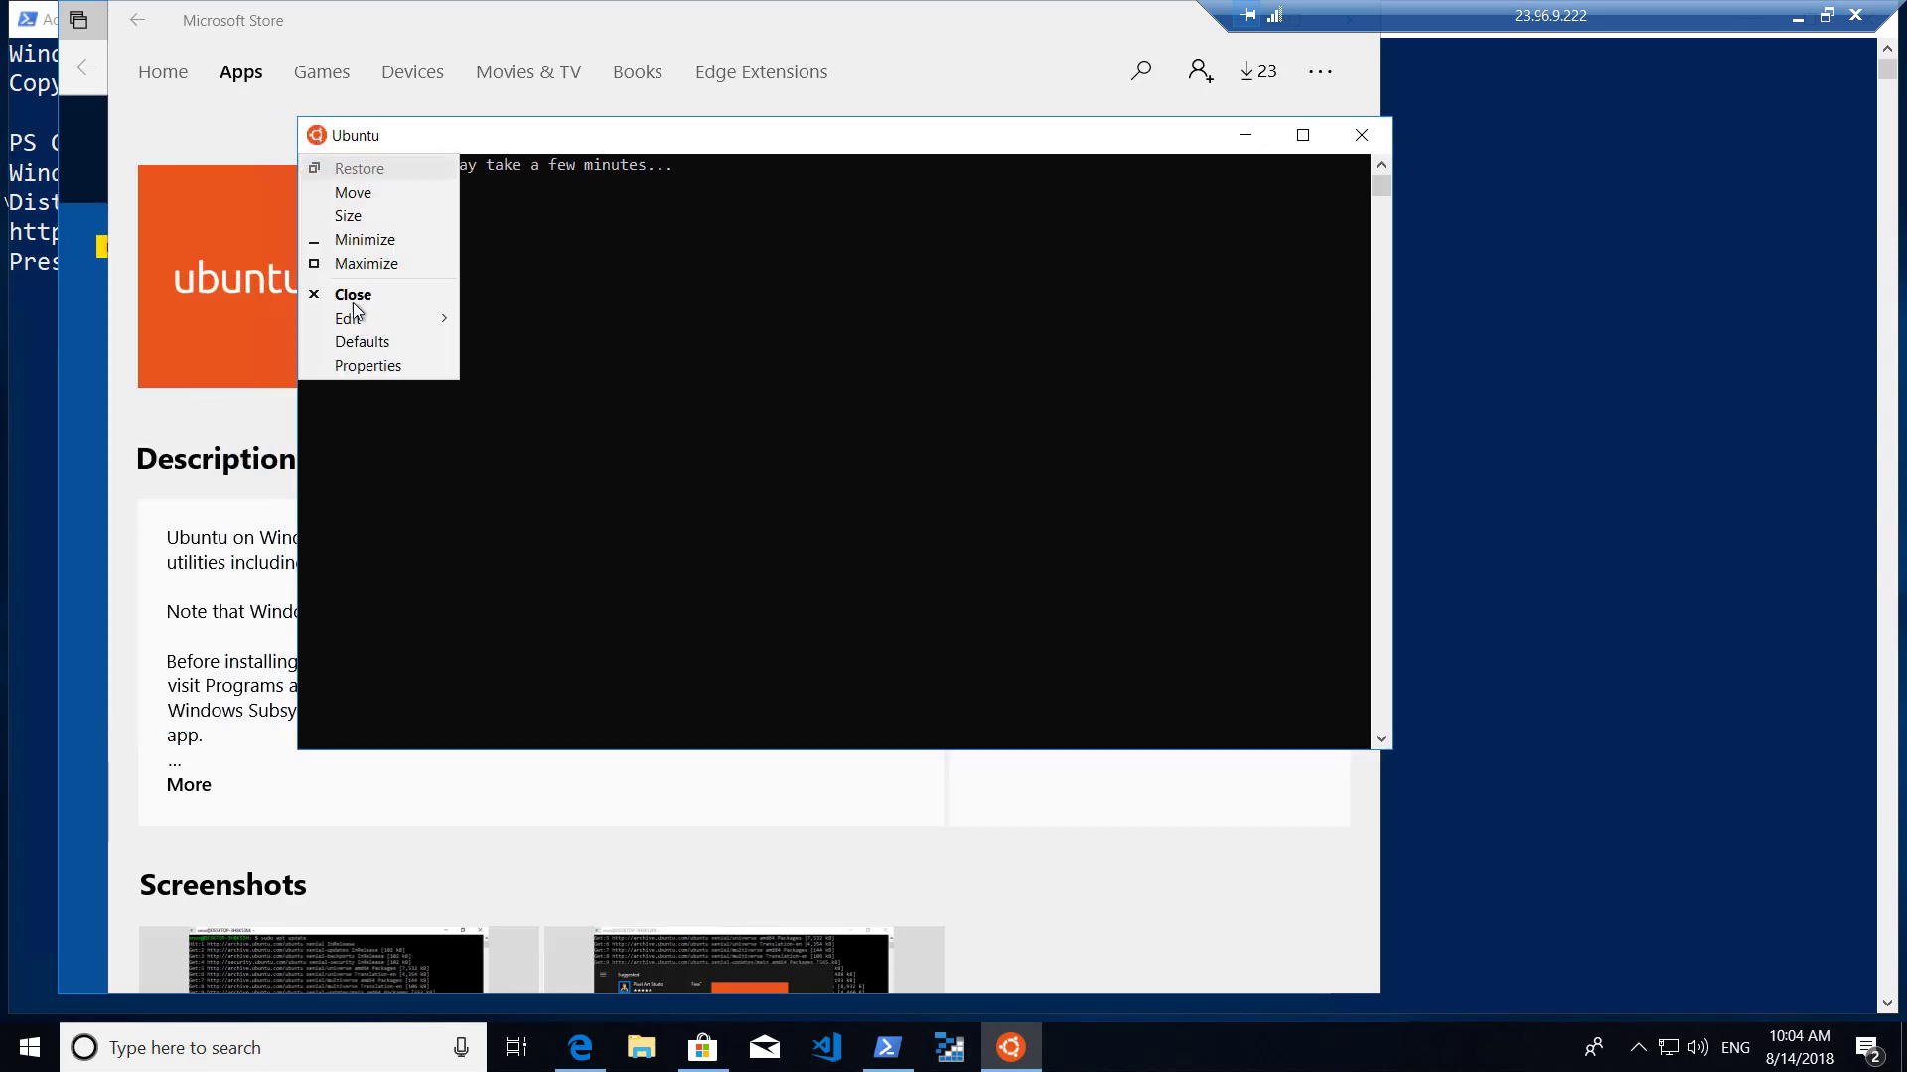
click(368, 366)
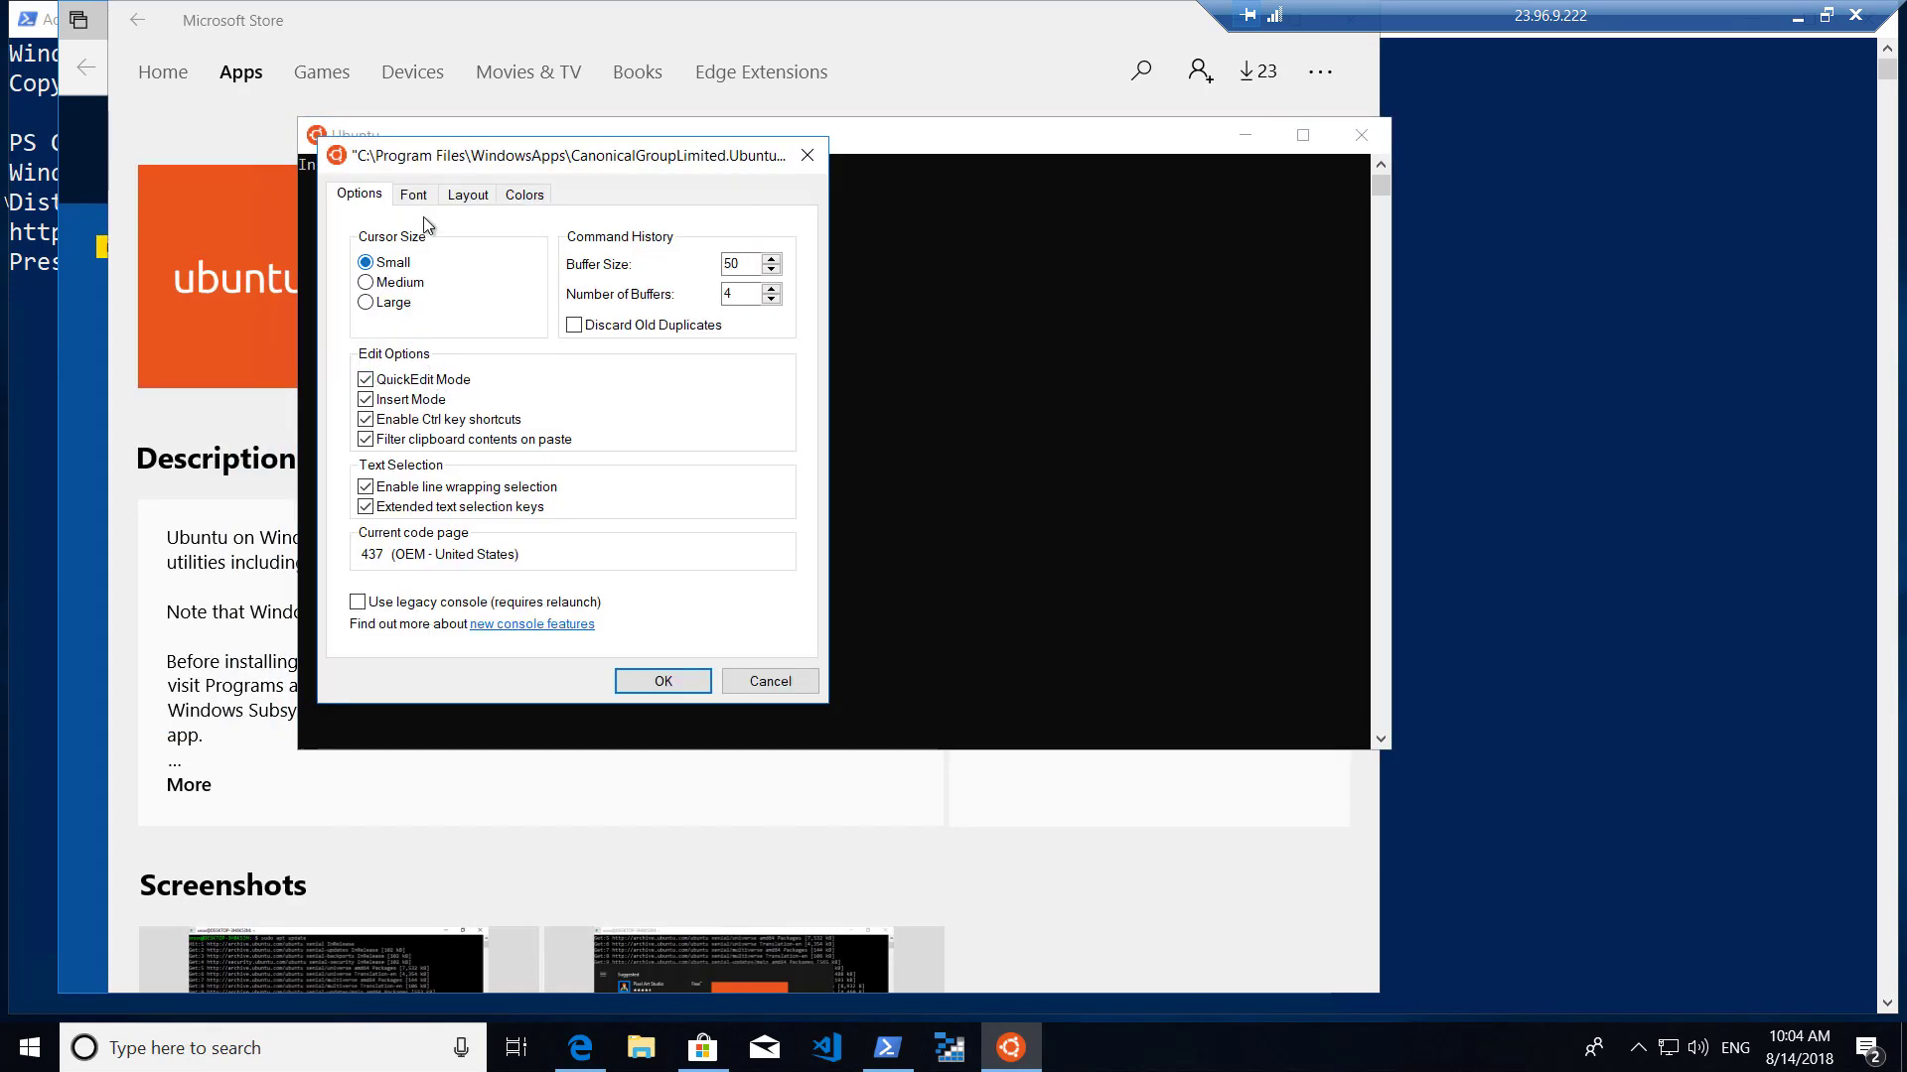
click(414, 196)
click(365, 323)
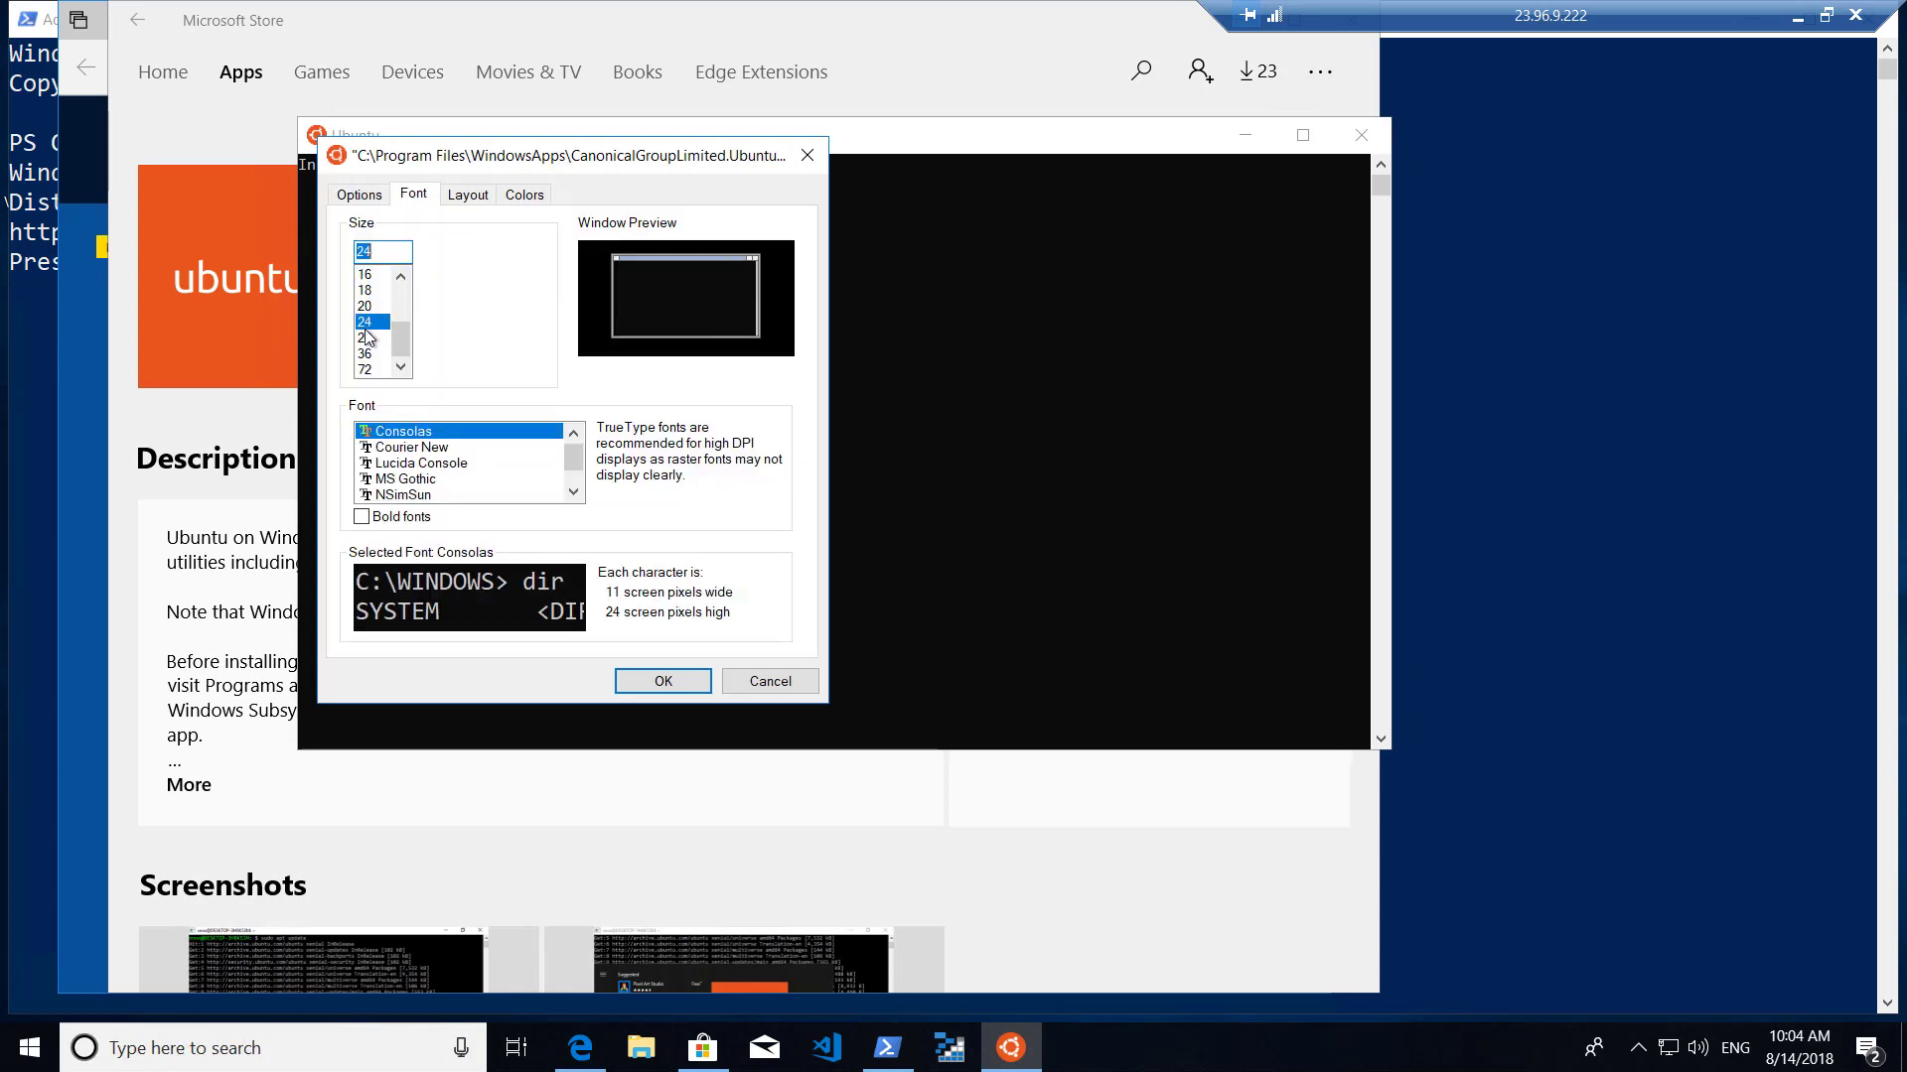
click(662, 681)
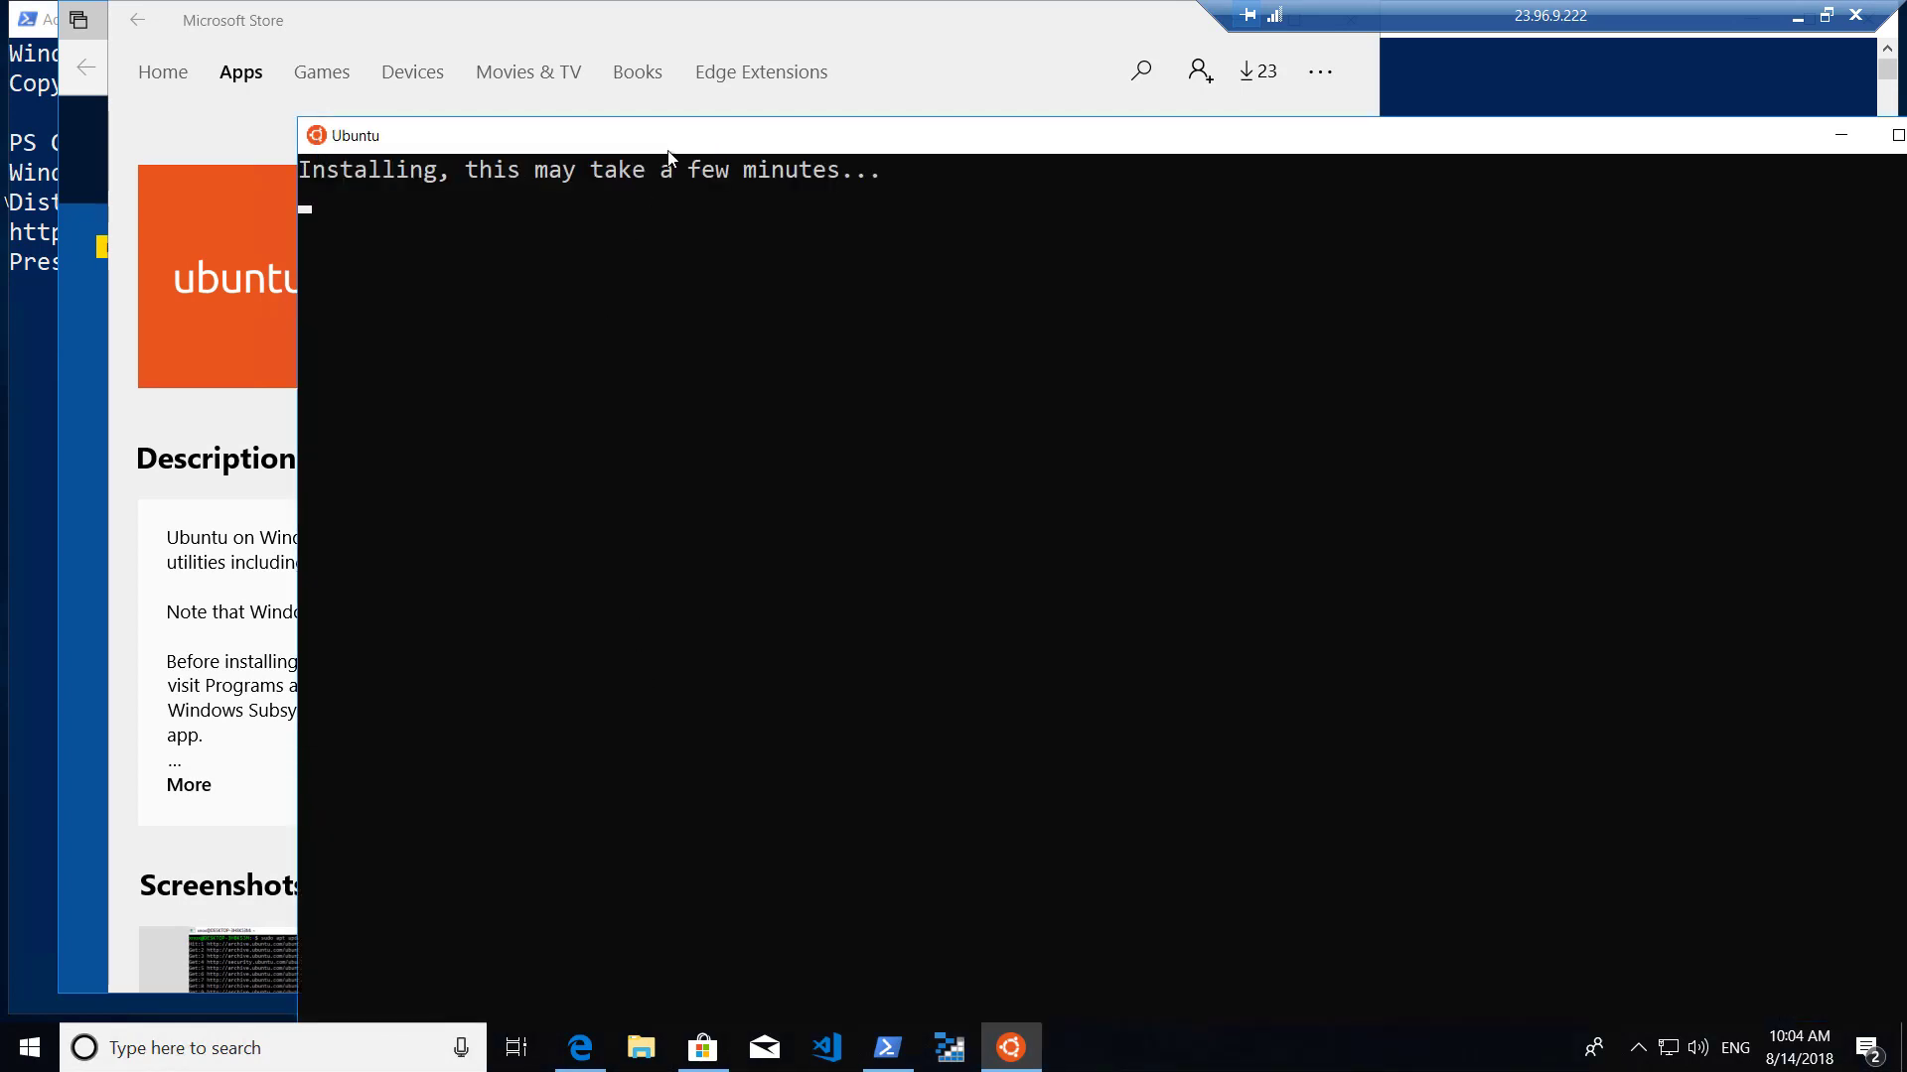
drag(458, 118, 493, 102)
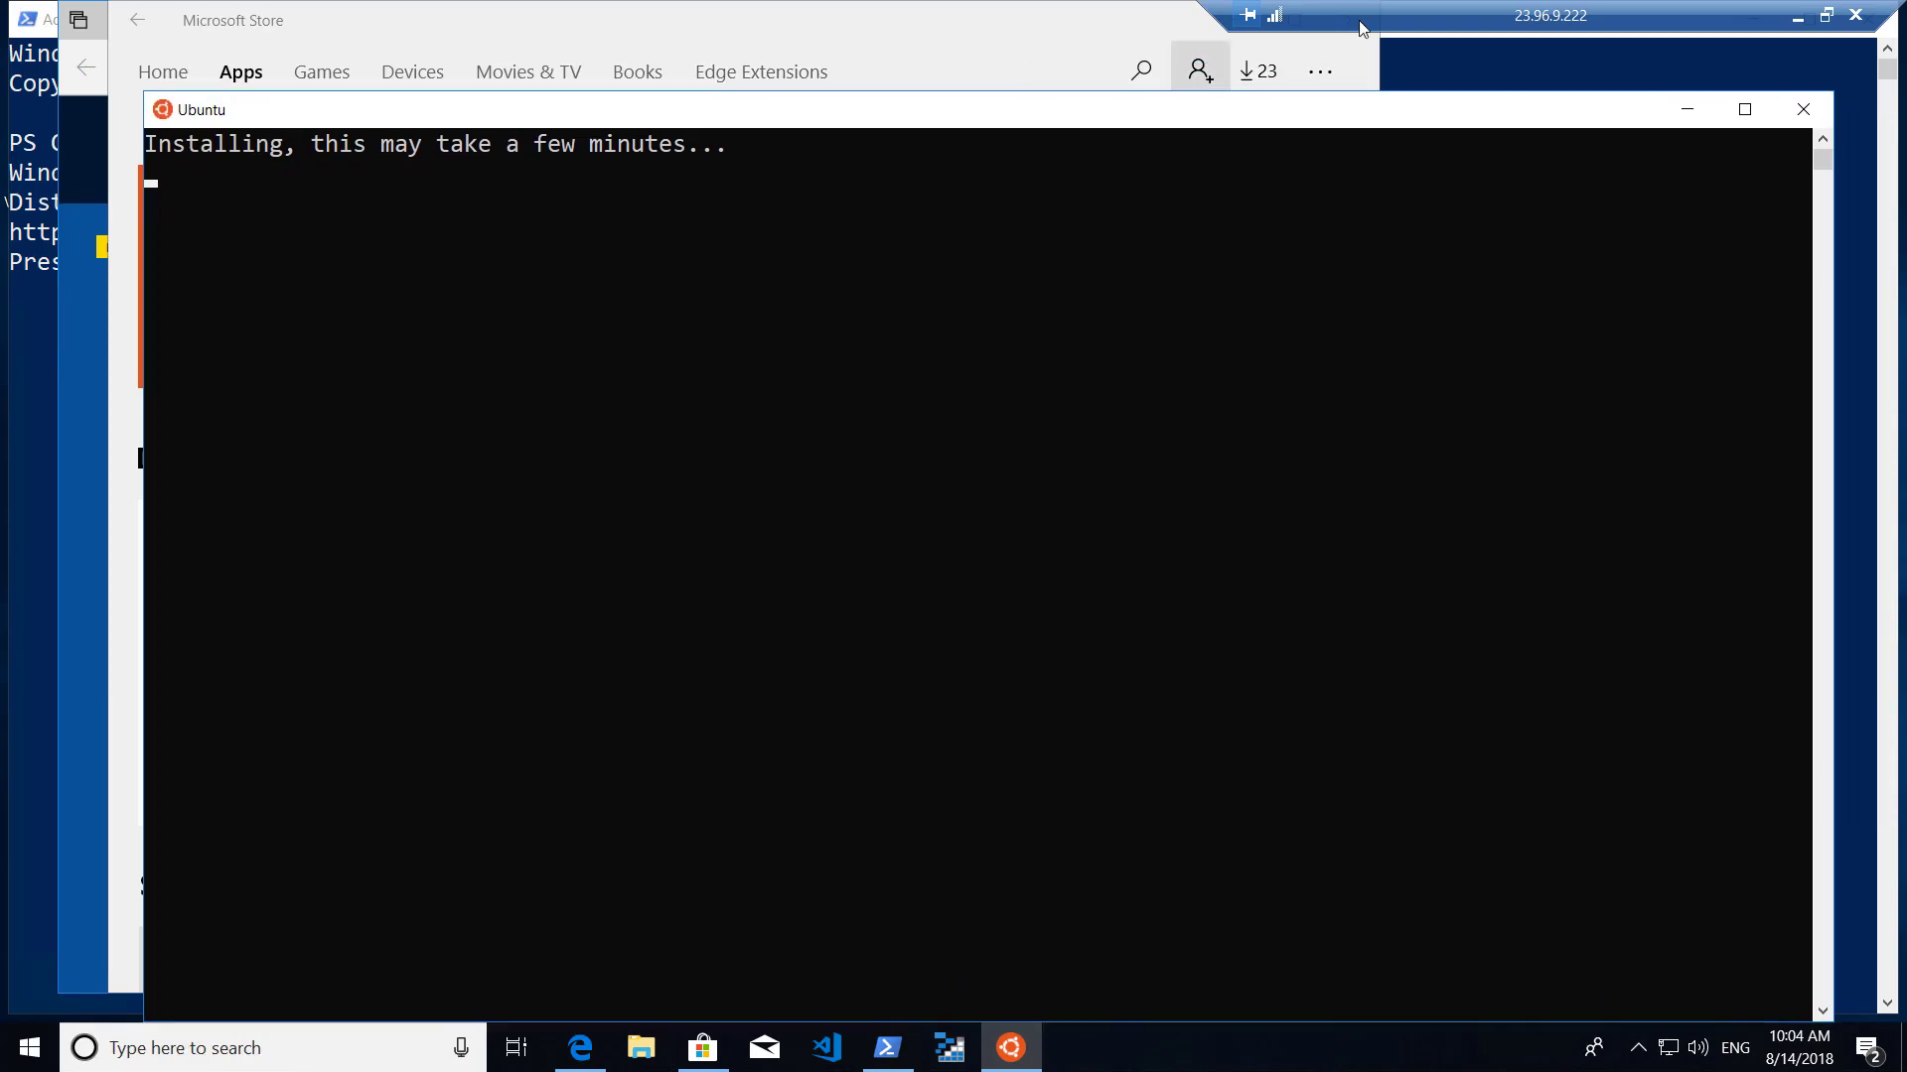
click(1798, 16)
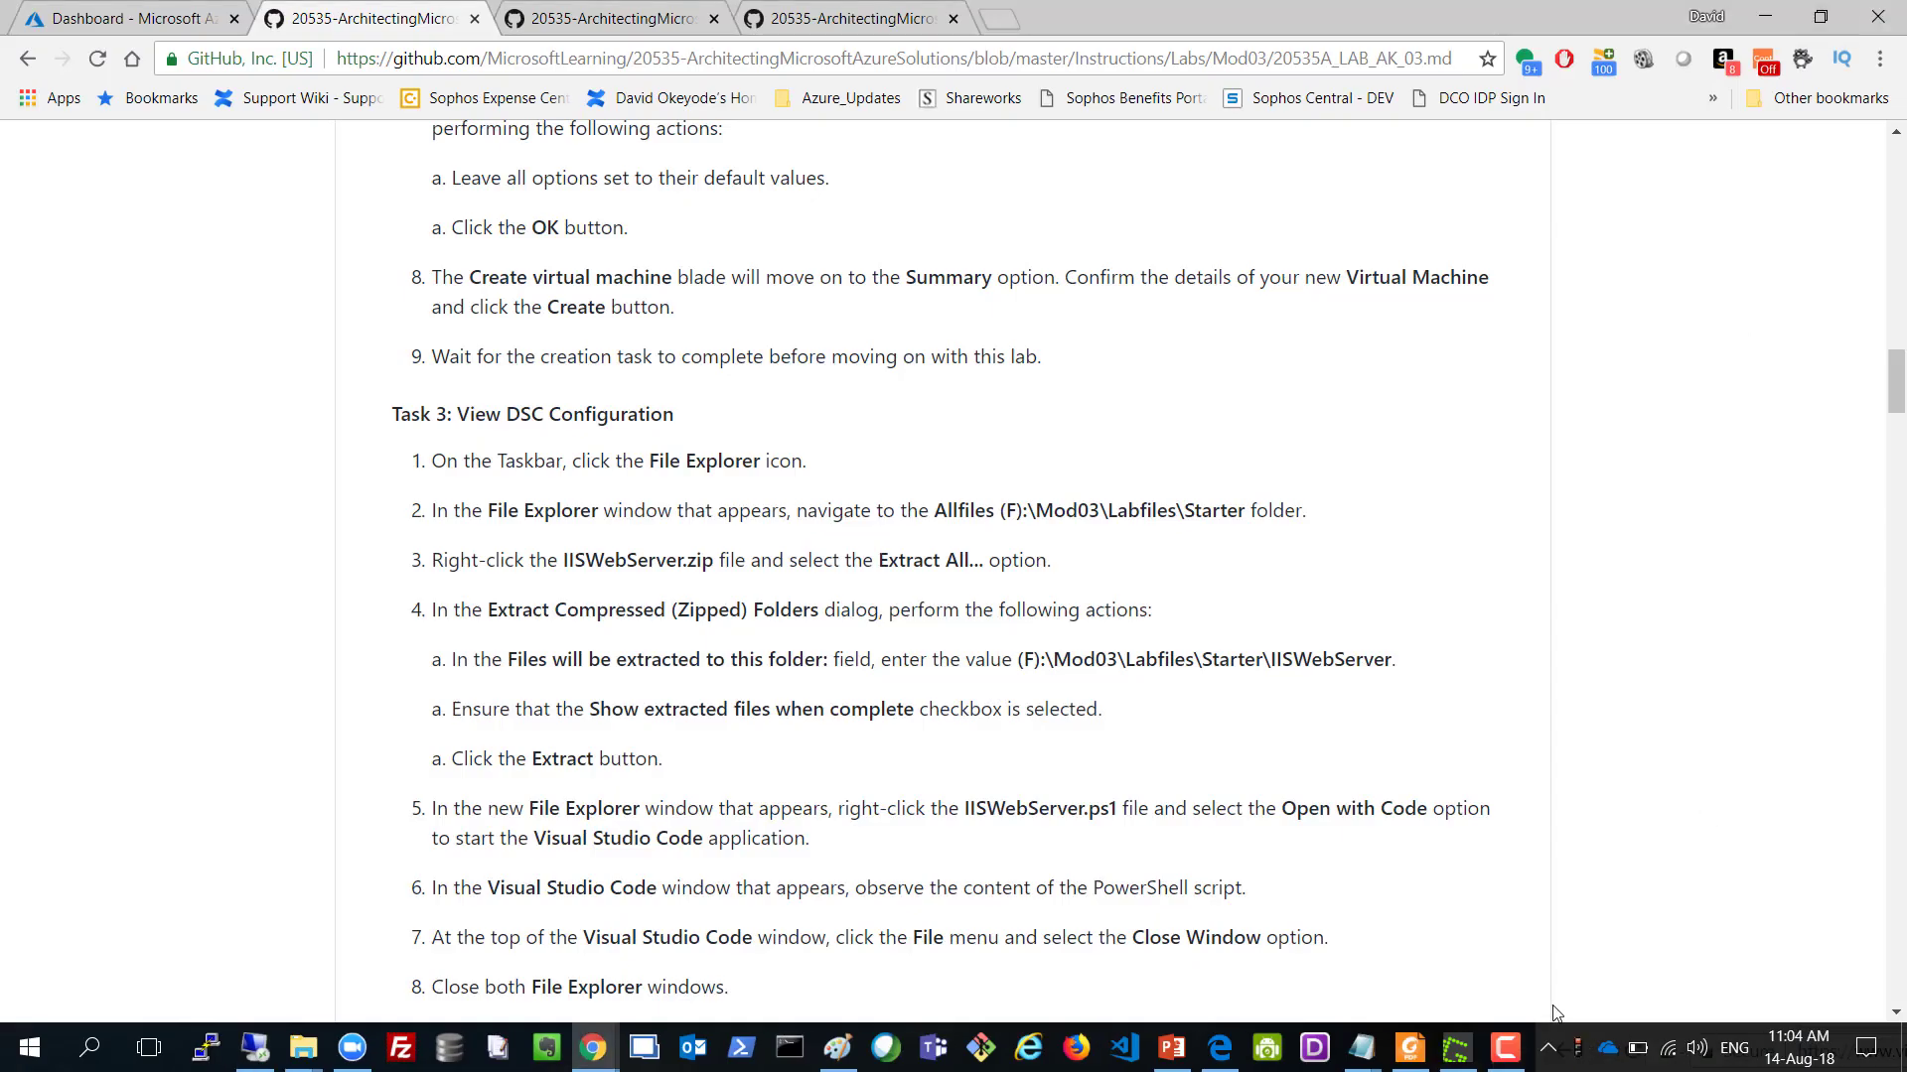
Back in the Ubuntu console, enter the new UNIX username, then set and confirm its password.
click(1506, 1051)
click(1768, 941)
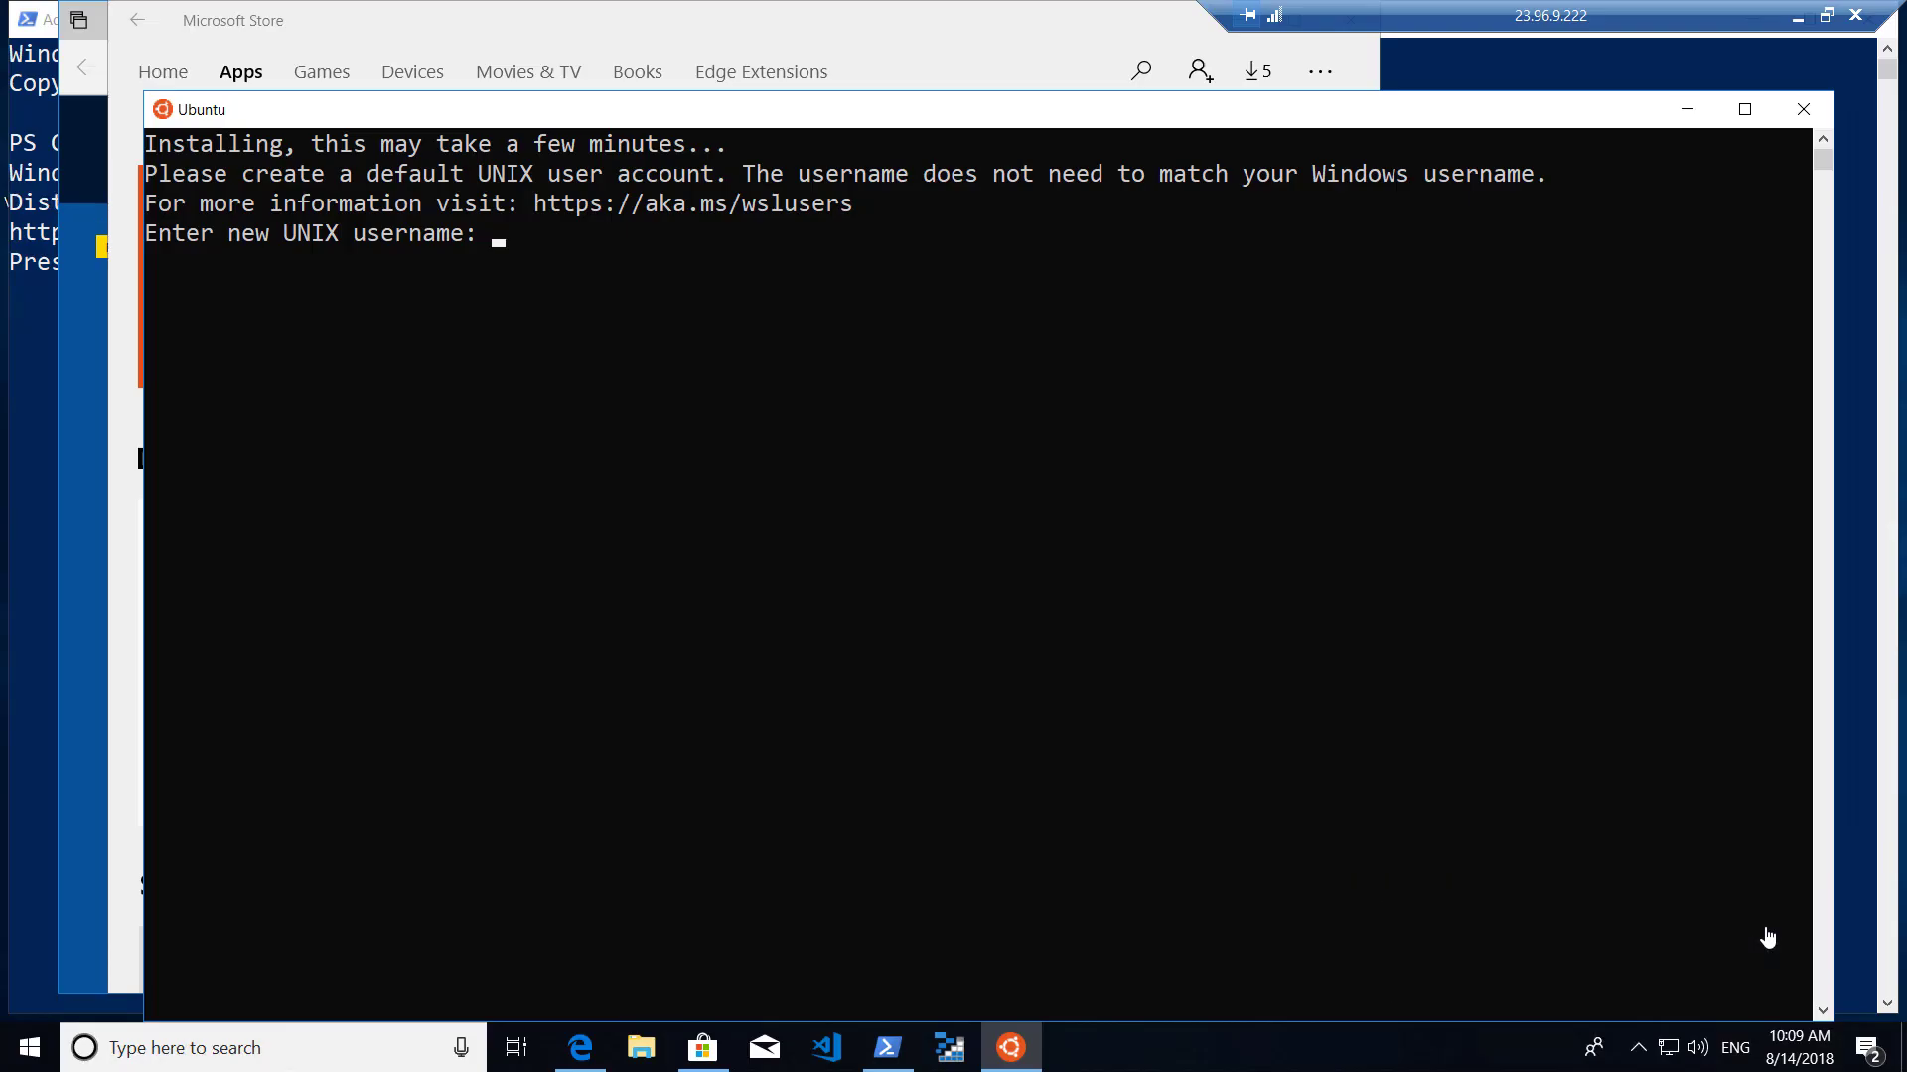
click(502, 245)
text(doadmin)
key(Return)
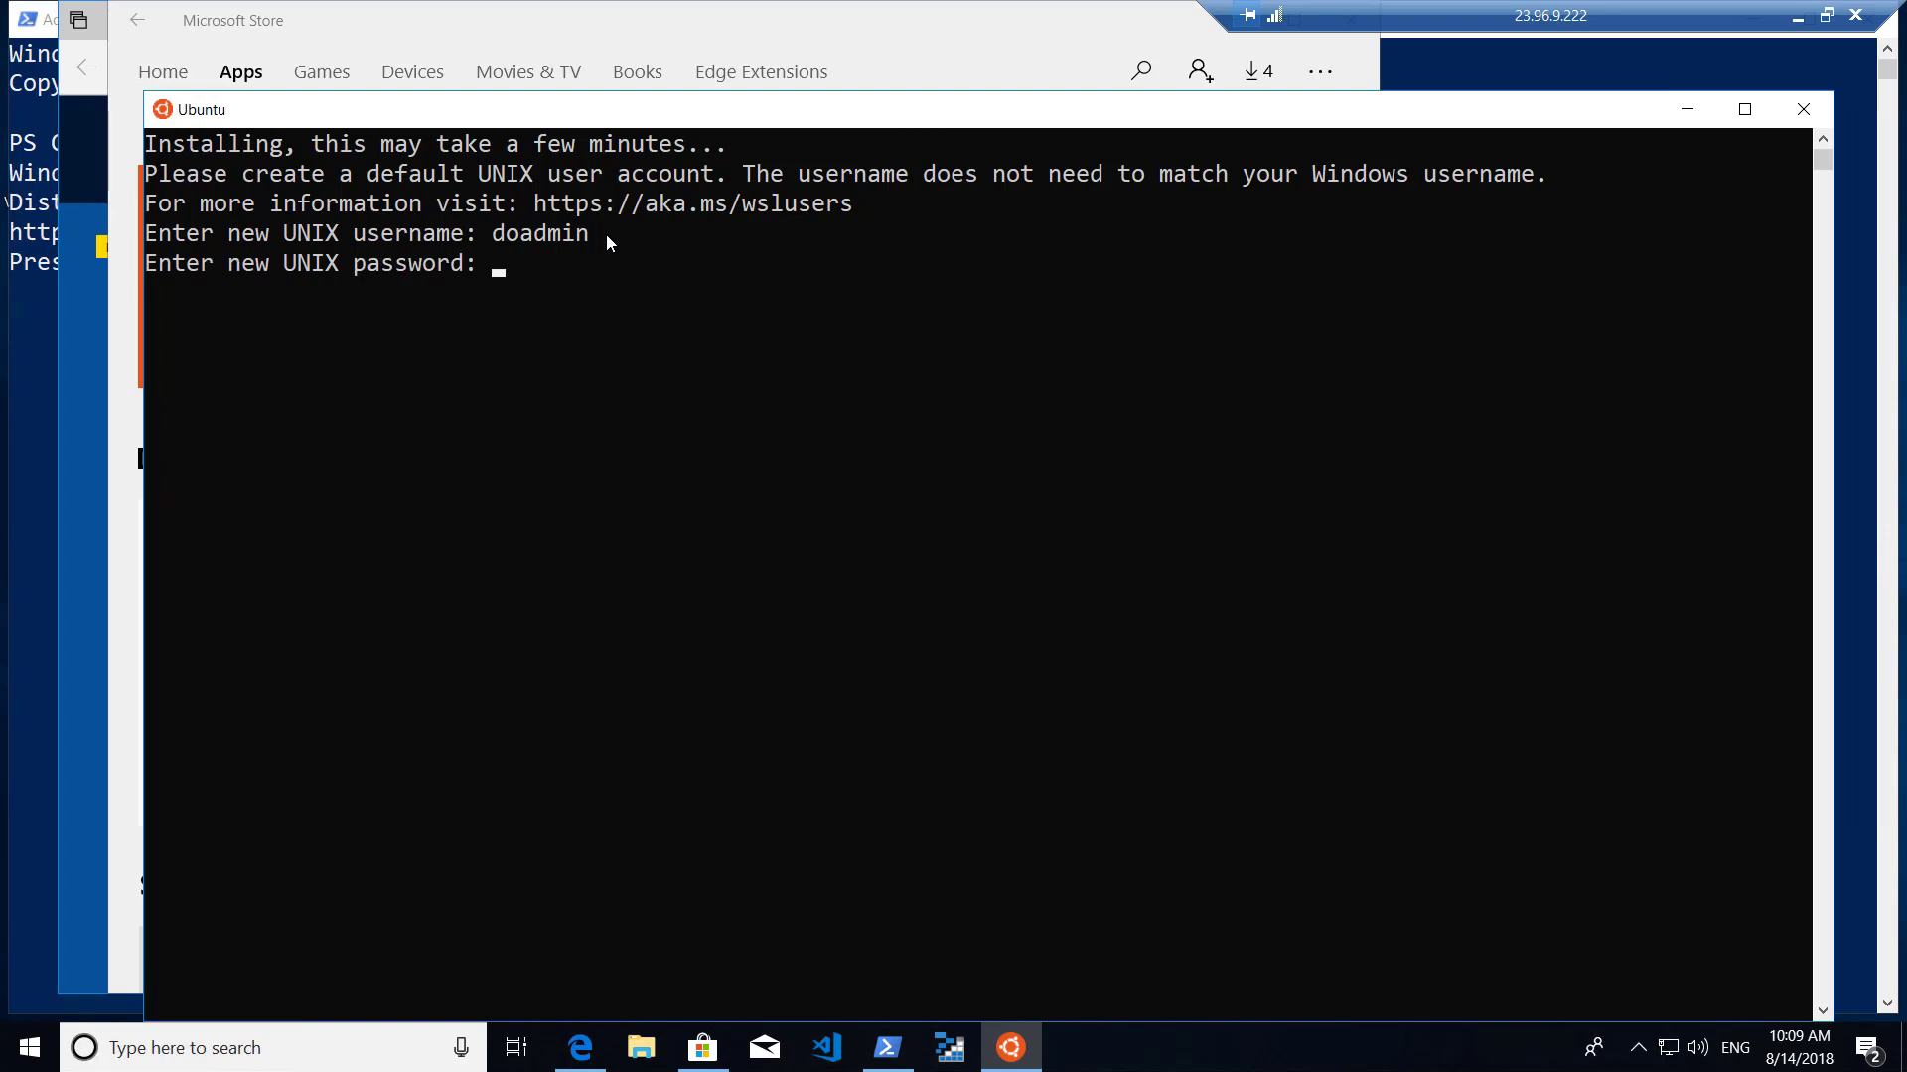
key(Return)
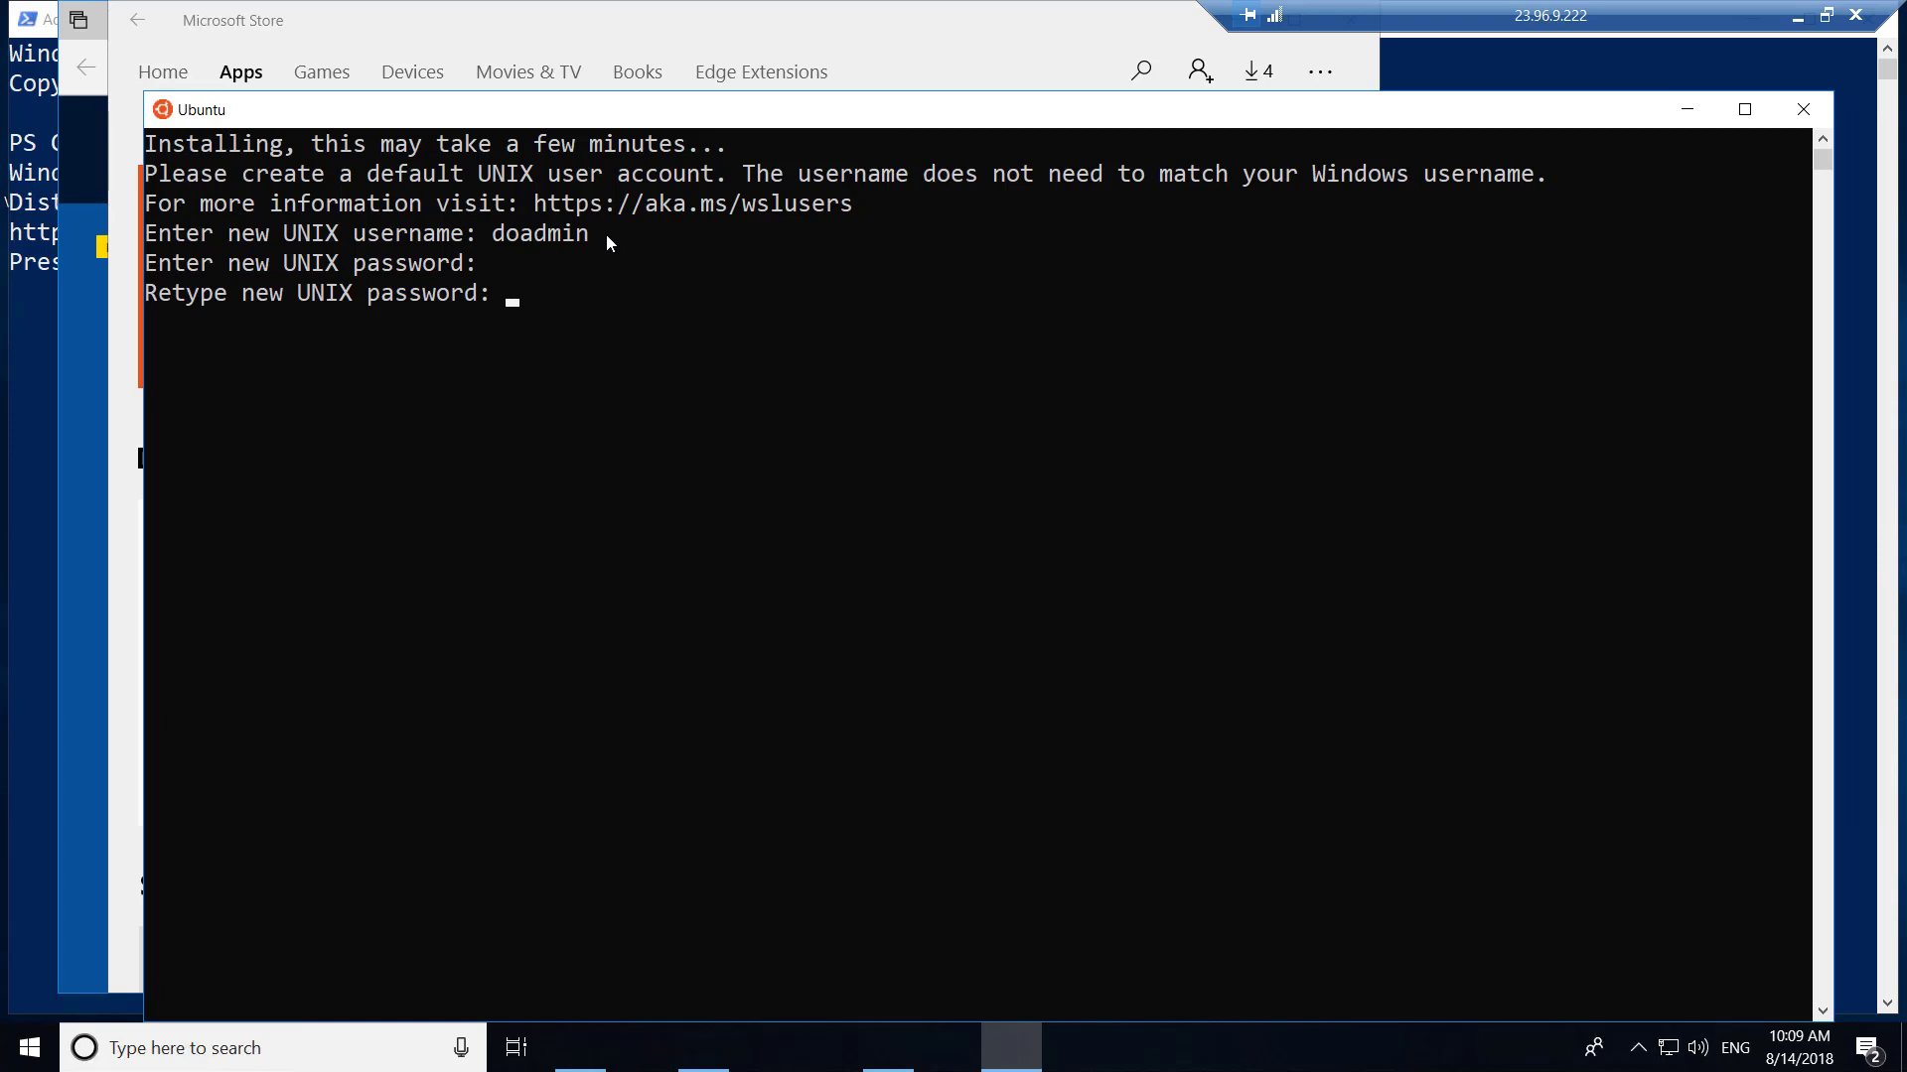
key(Return)
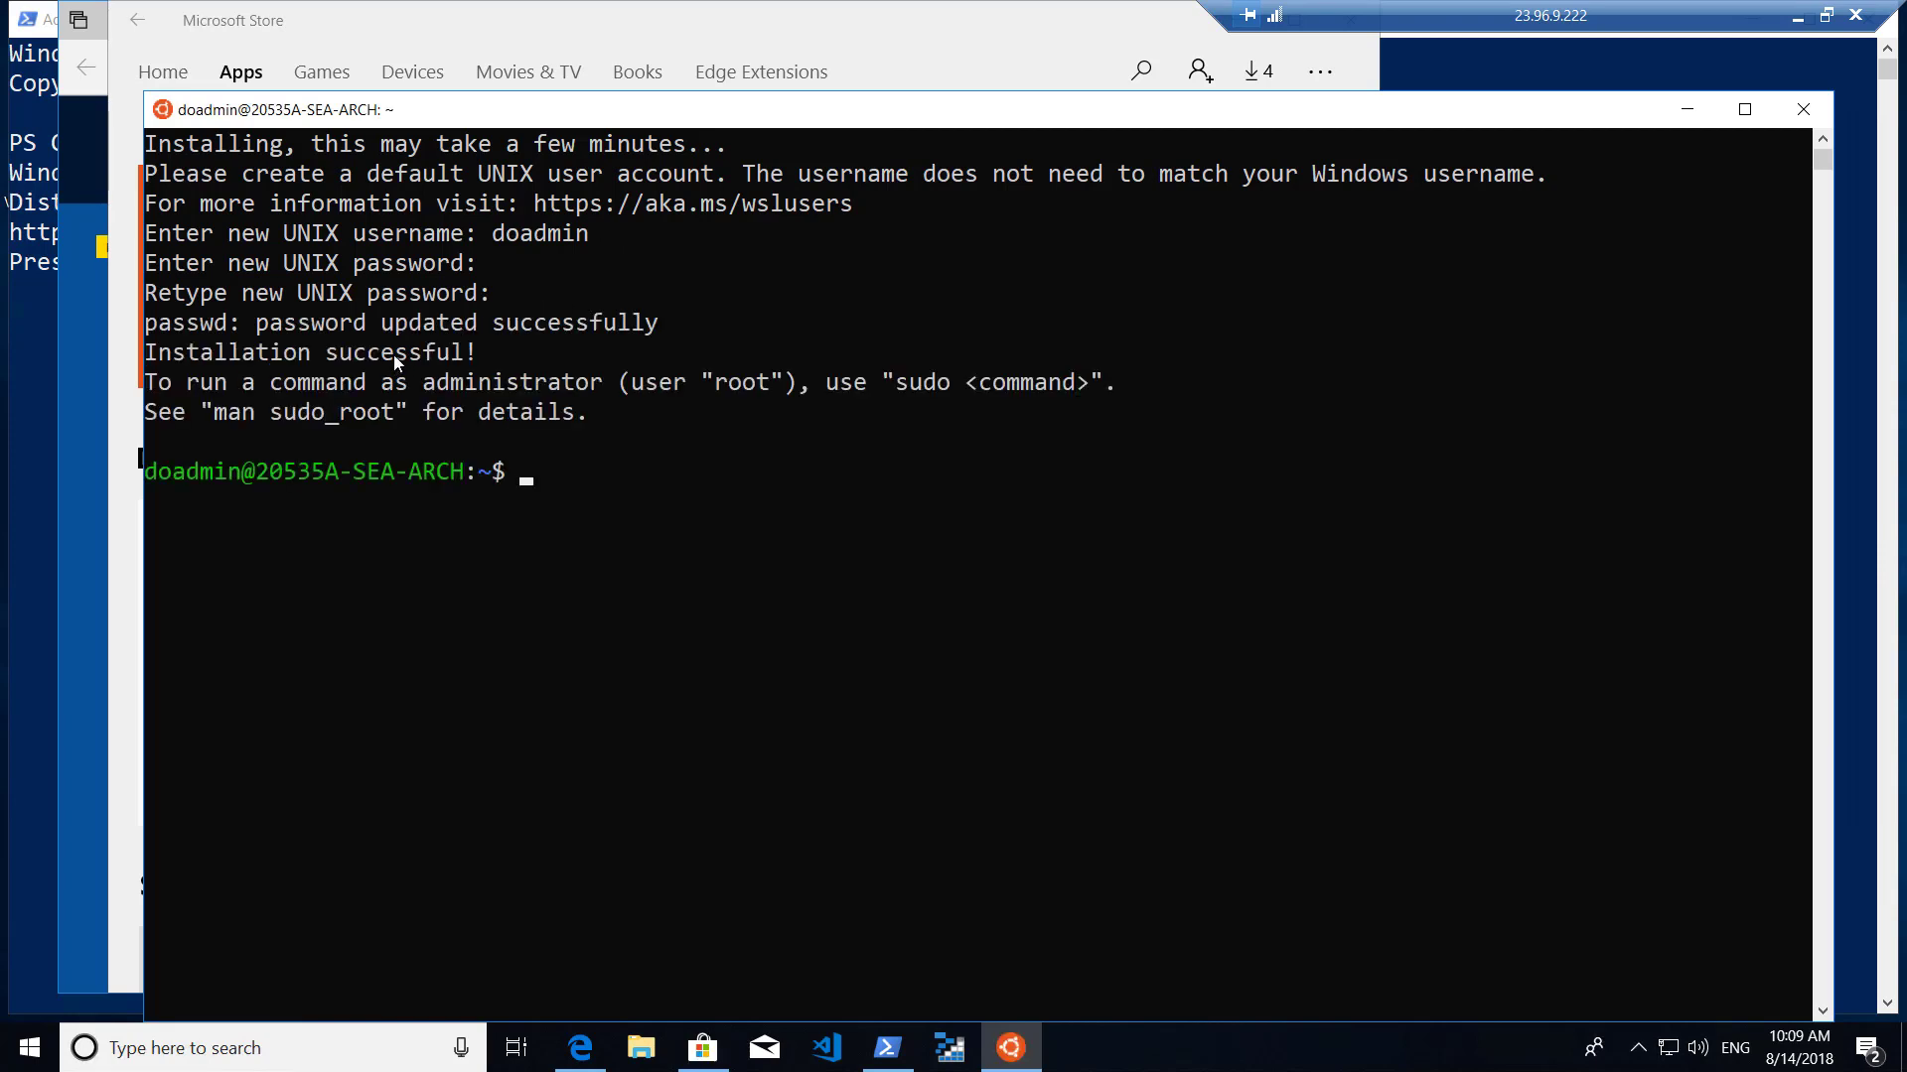
right_click(1011, 1048)
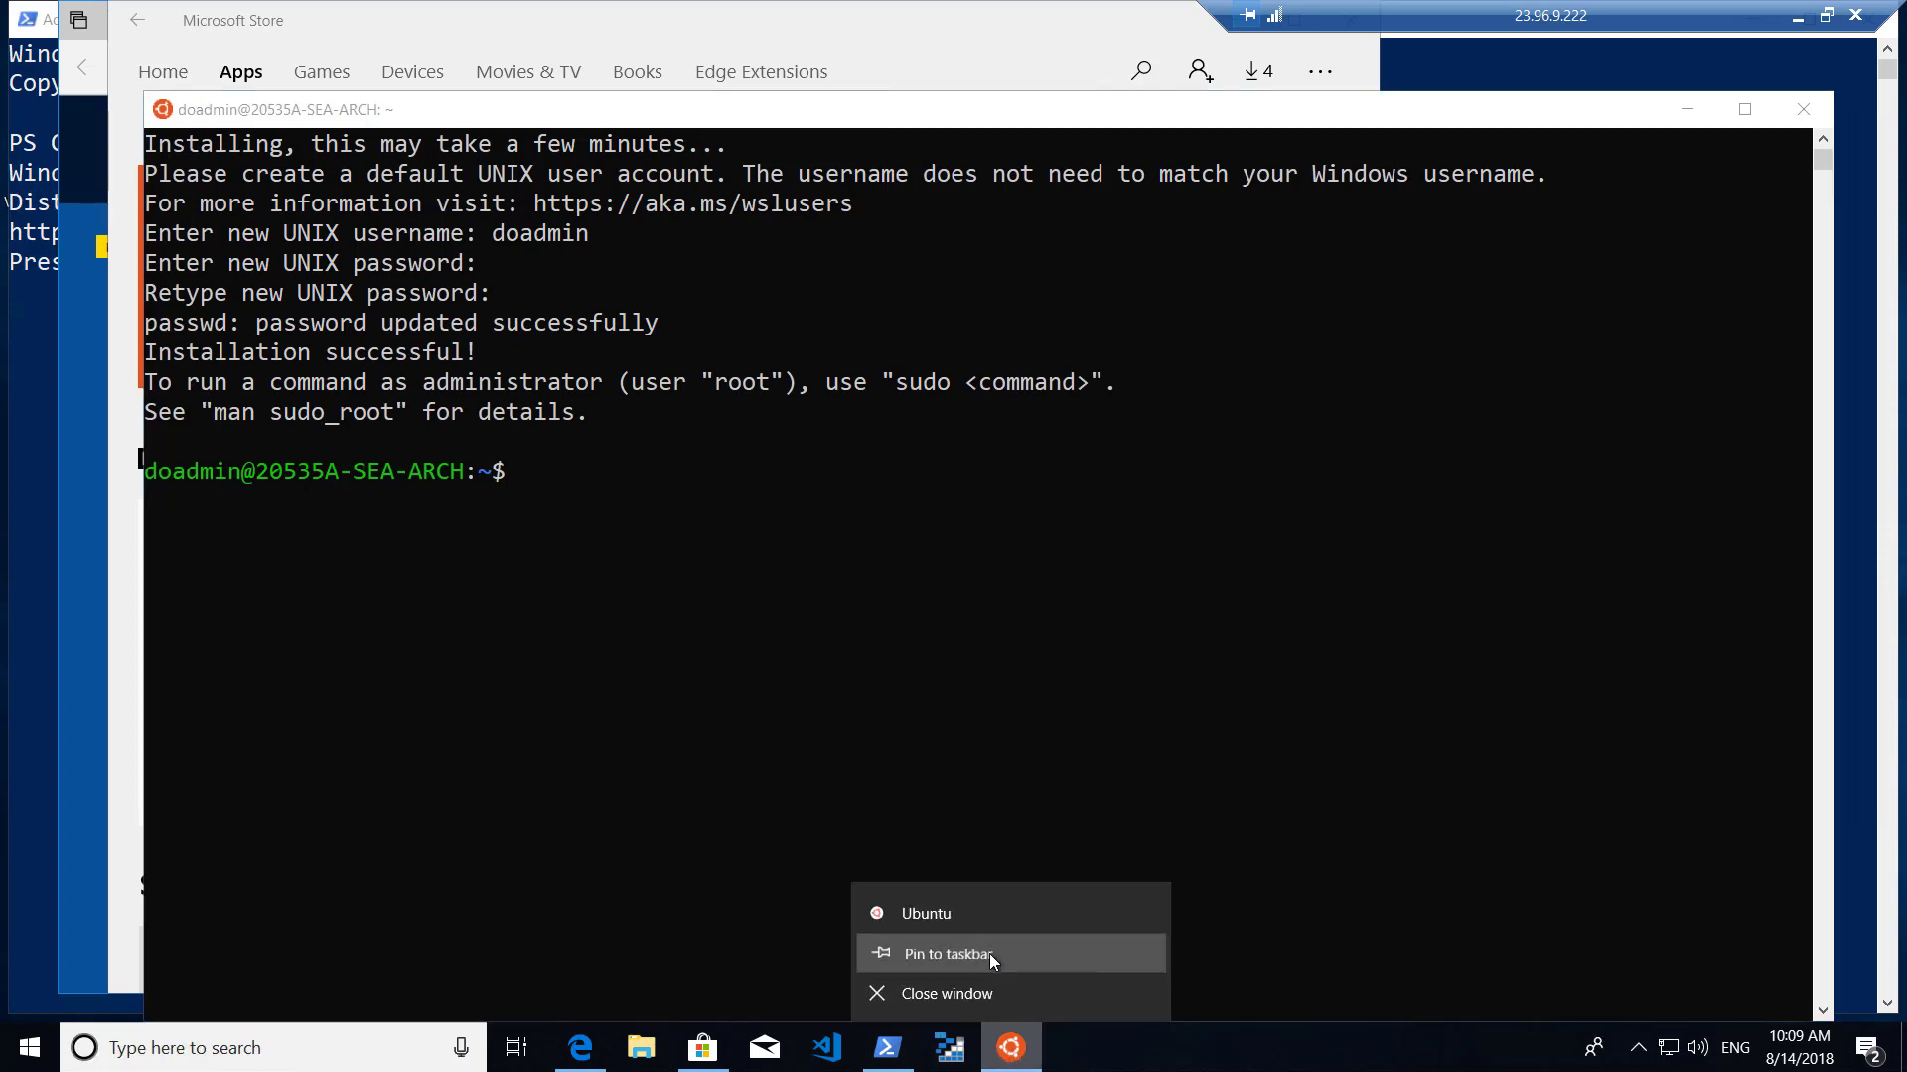
Pin Ubuntu to the taskbar, then relaunch it from the pin and close it.
click(989, 953)
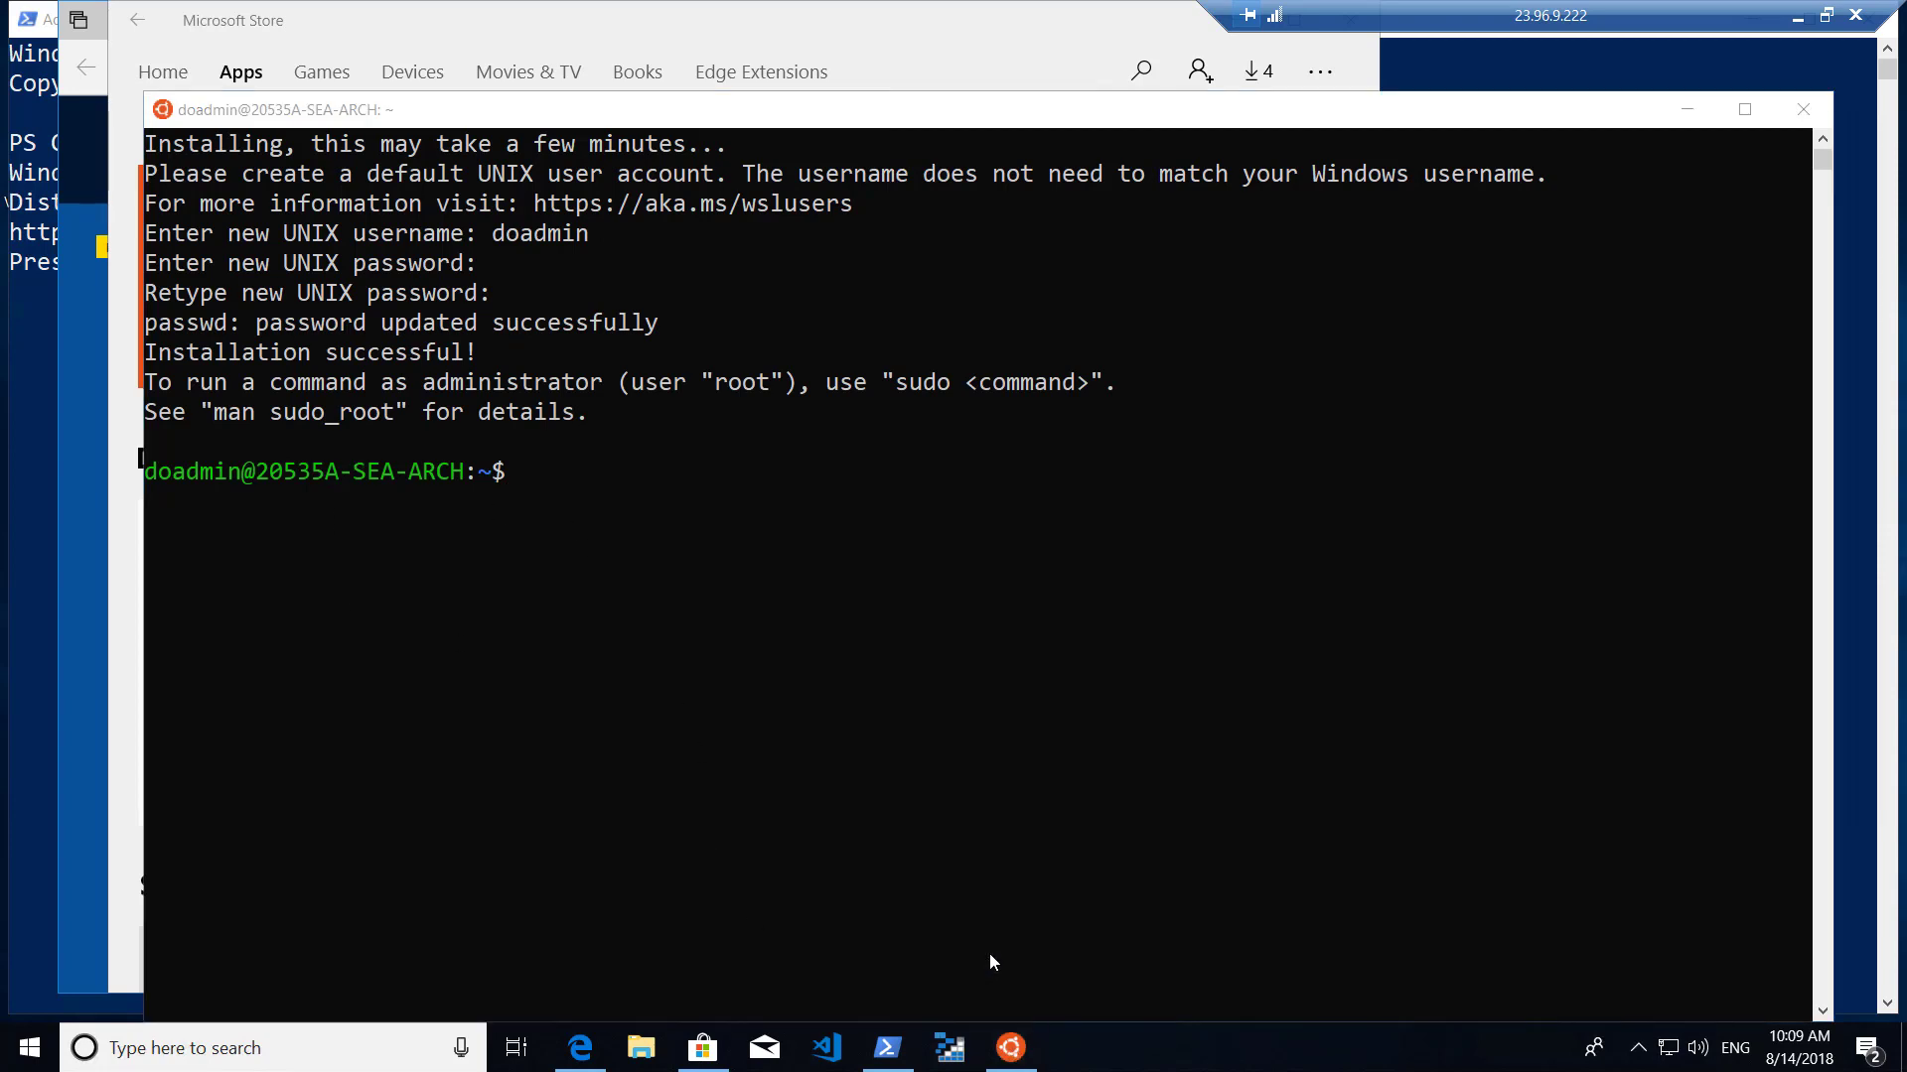
click(1804, 110)
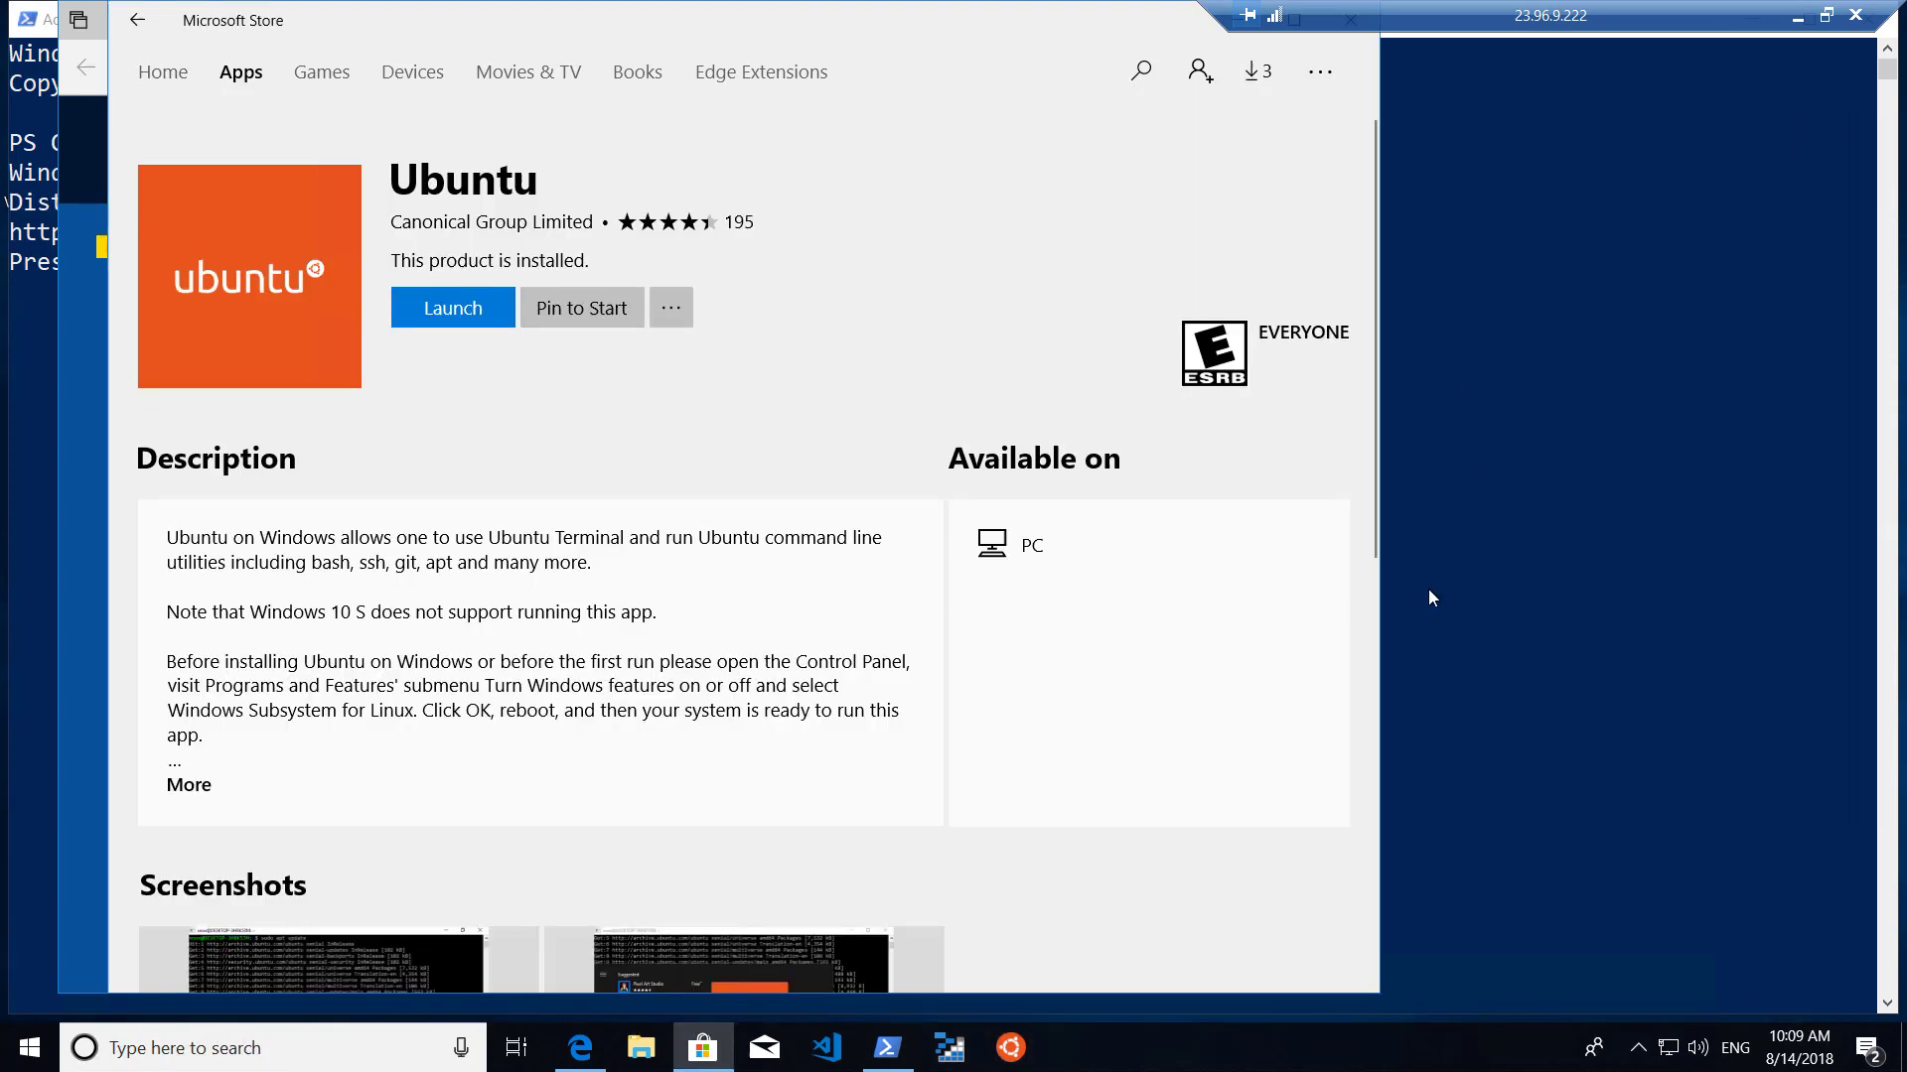
click(1011, 1050)
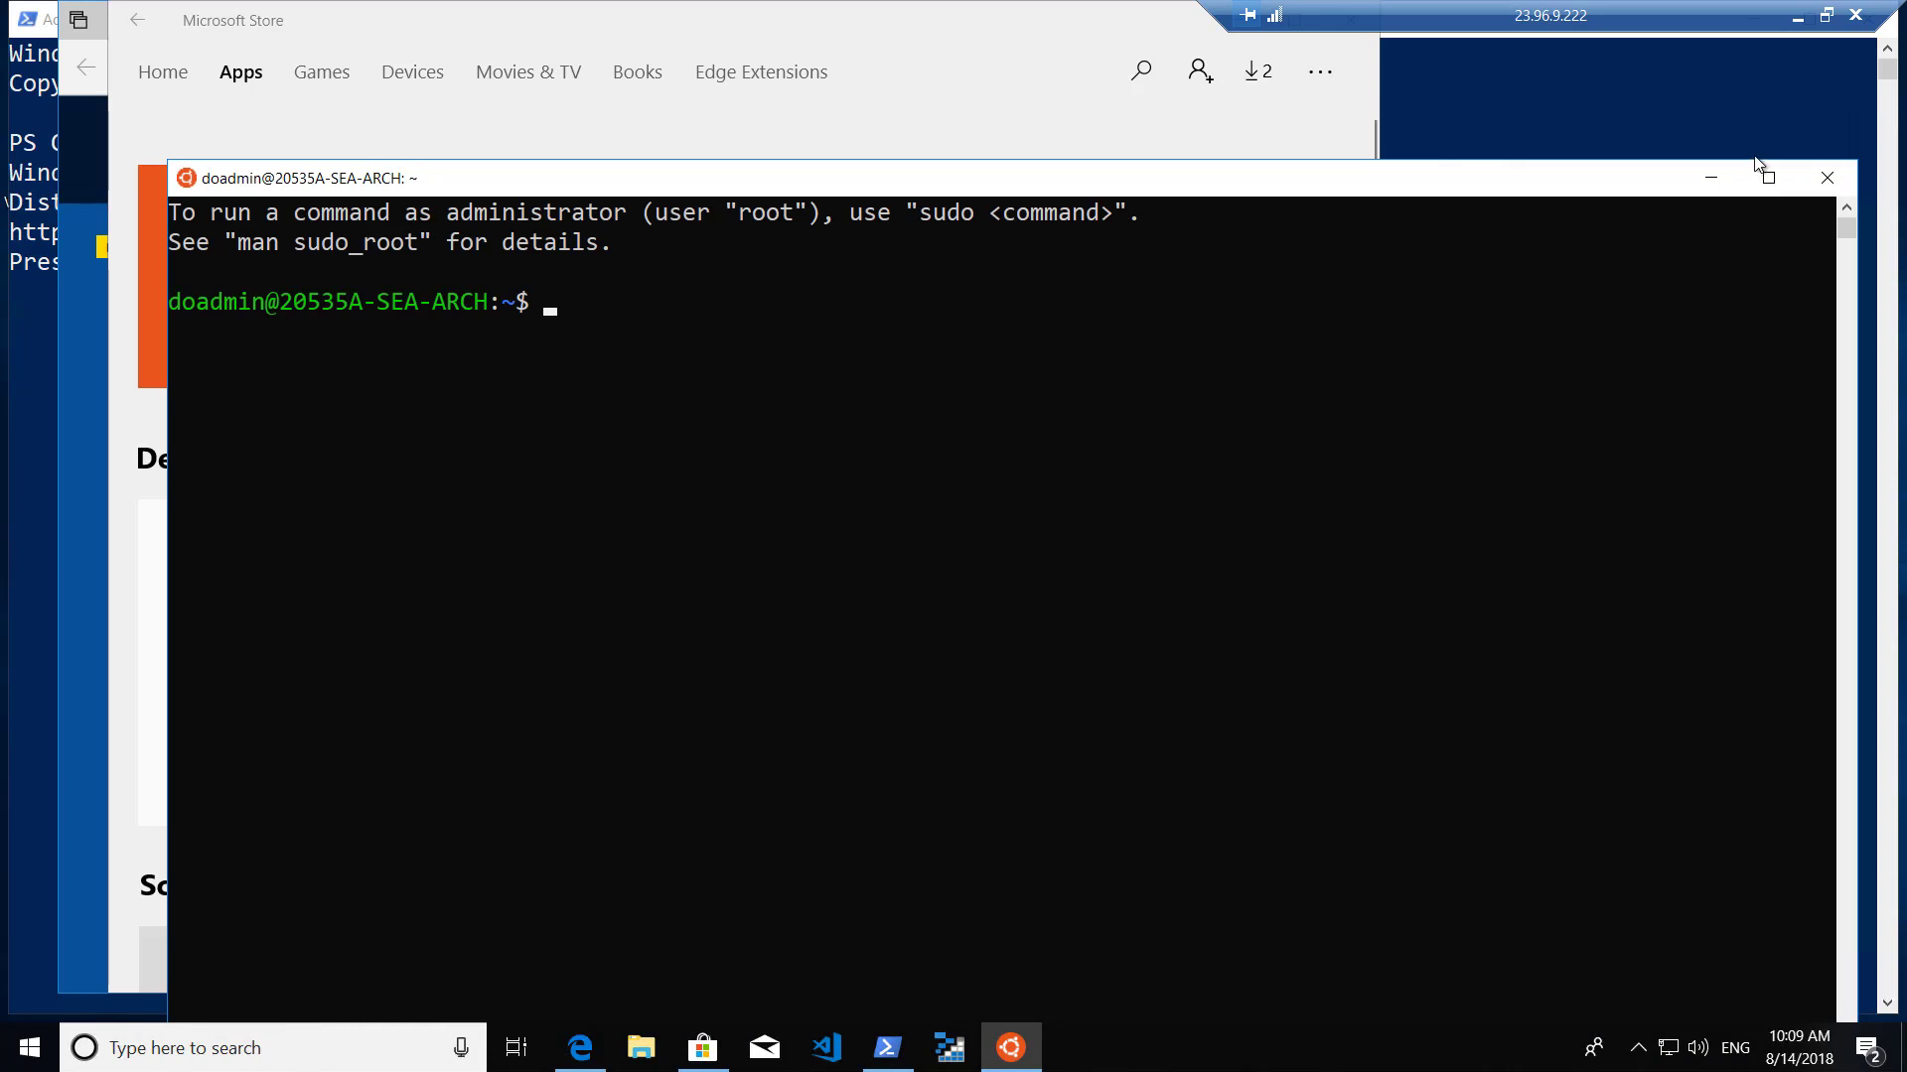
click(1827, 178)
In PowerShell, run bash to open the Ubuntu shell, then shrink the window.
click(887, 1051)
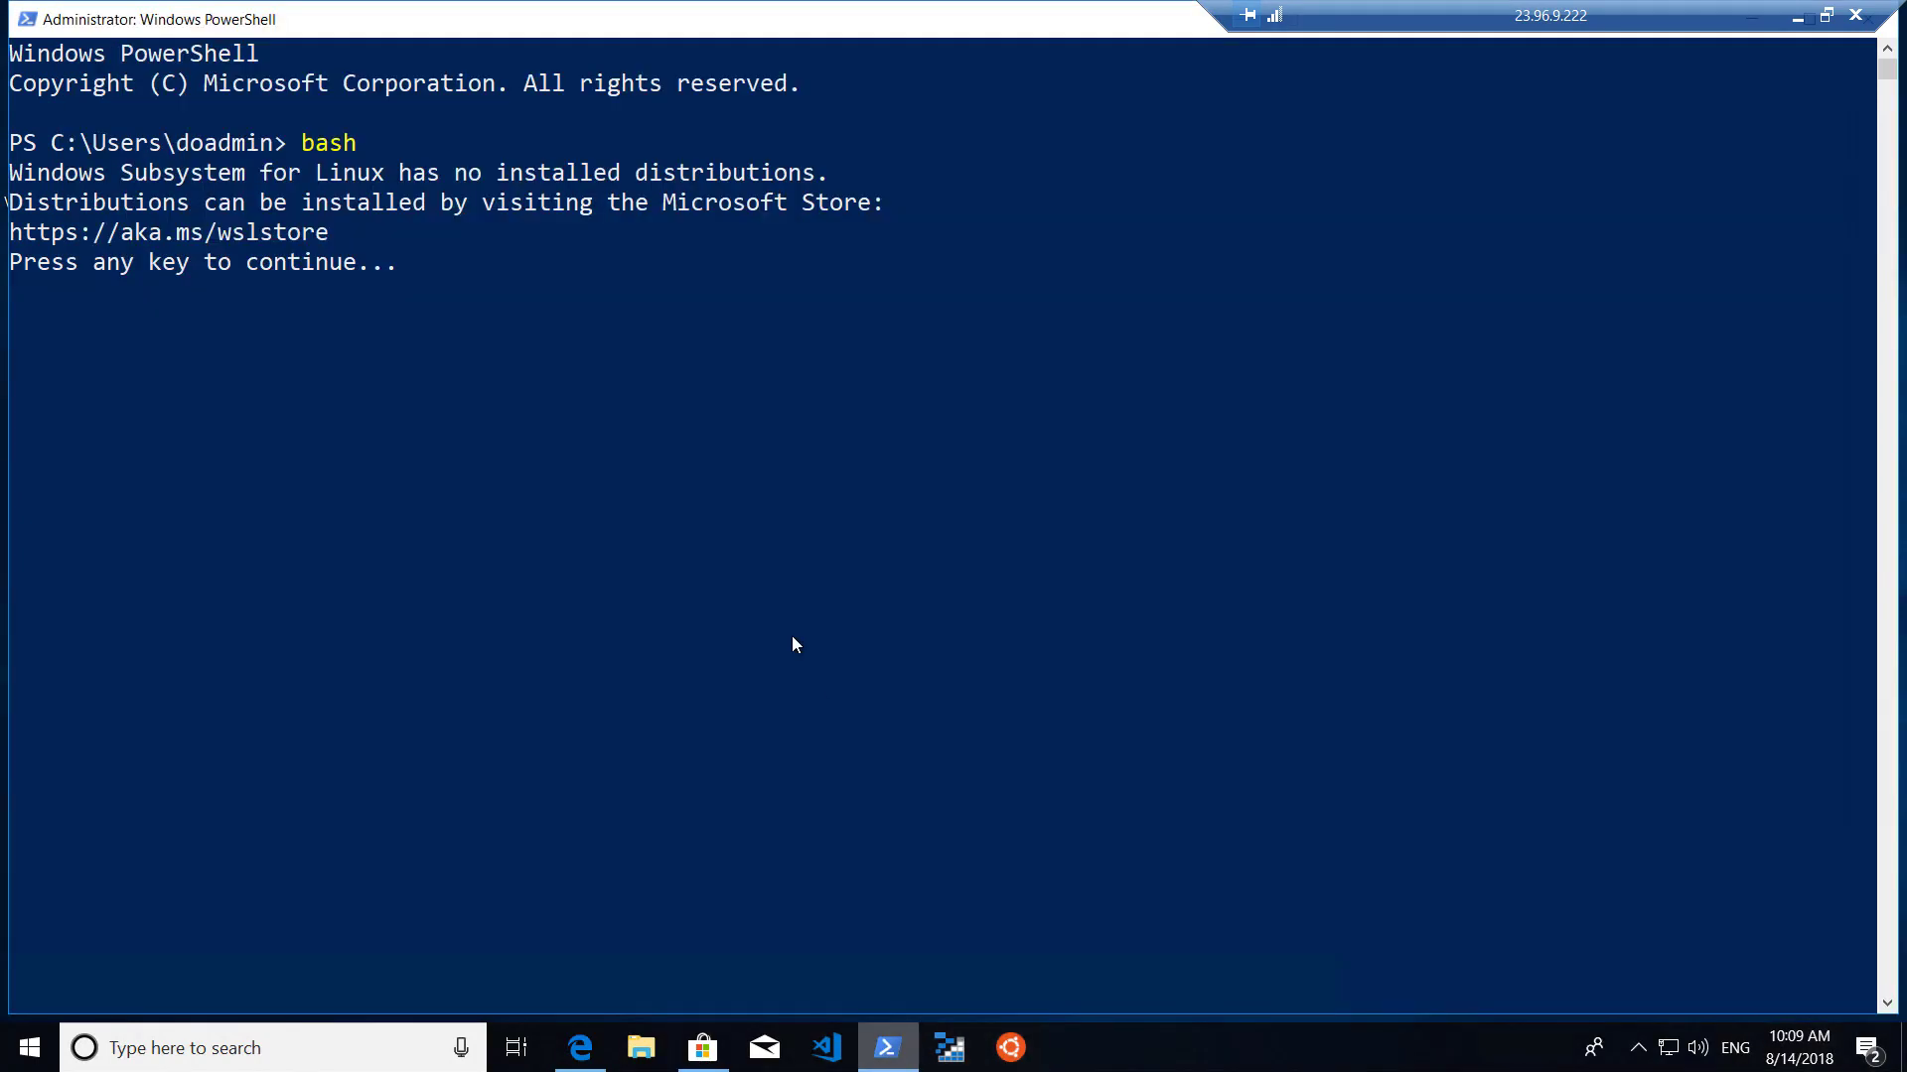
click(722, 467)
key(Escape)
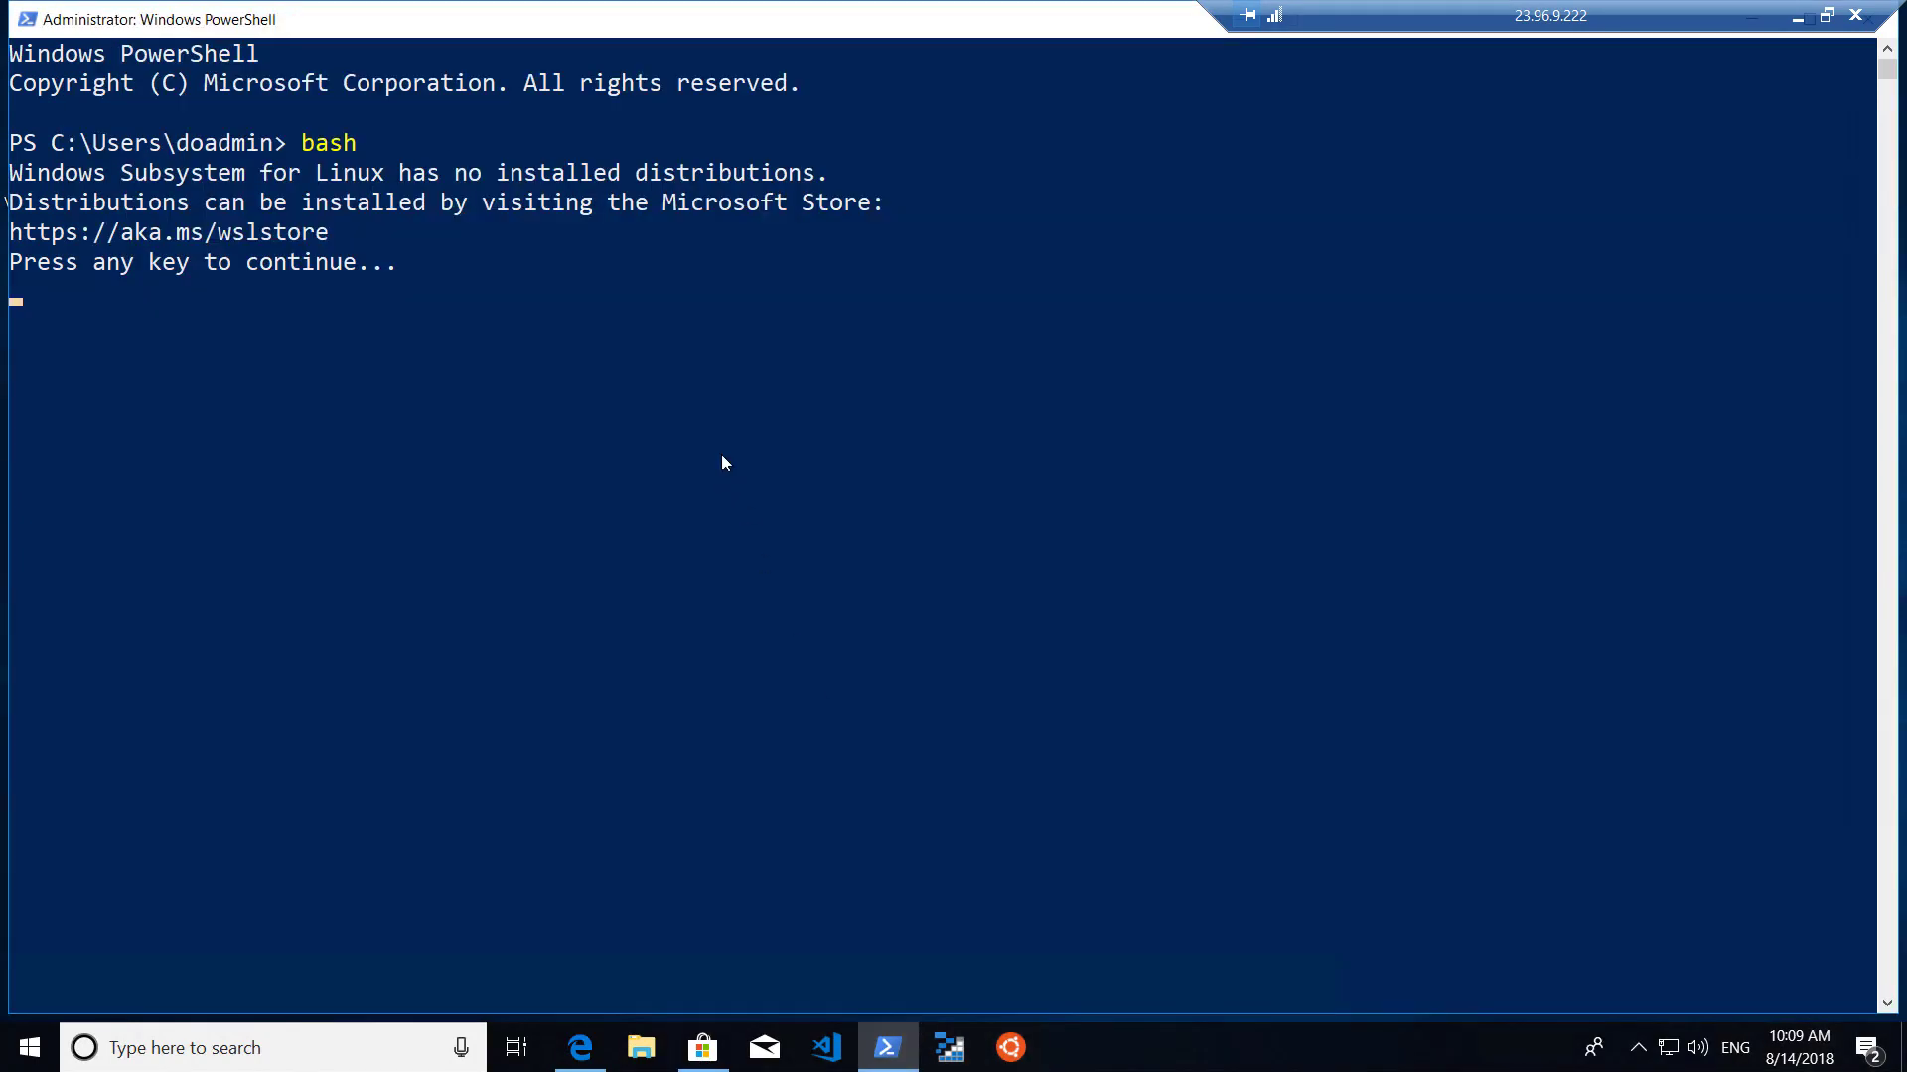
key(Return)
key(Return)
text(bash)
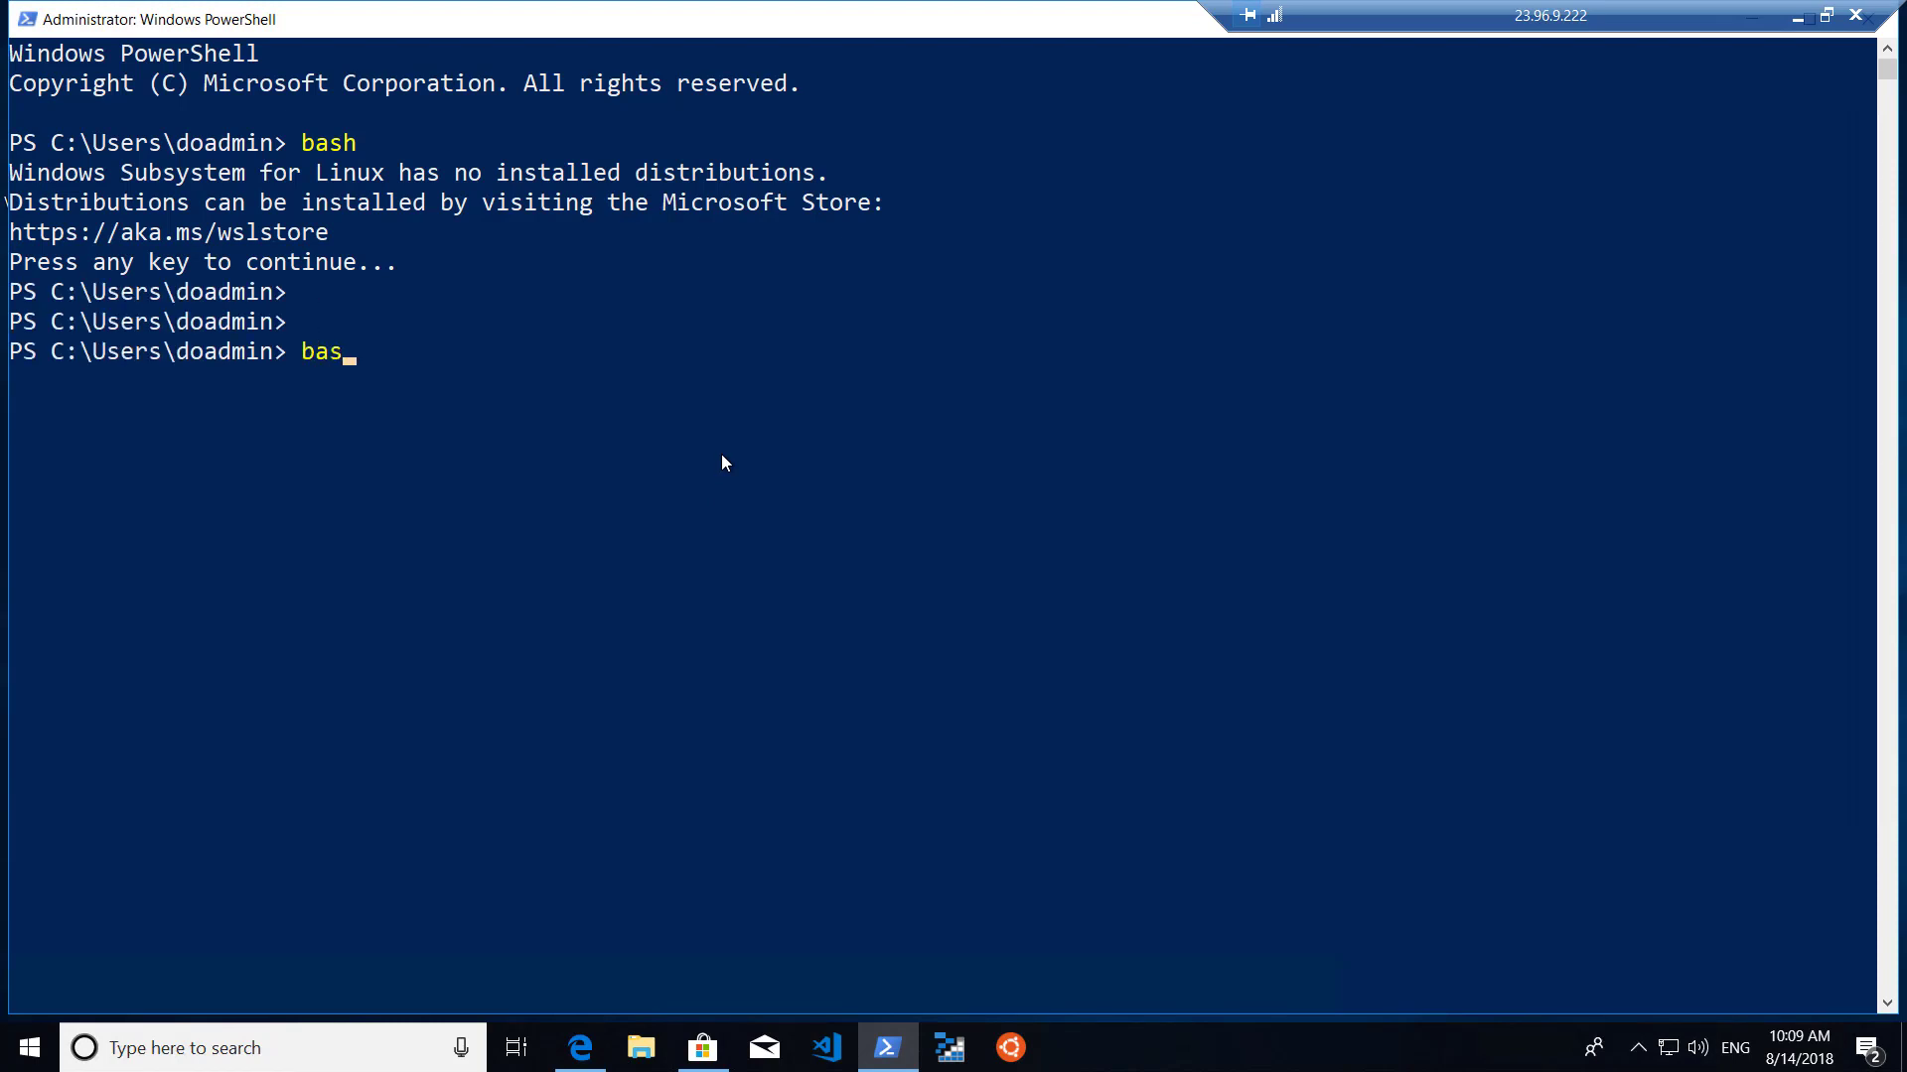
key(Return)
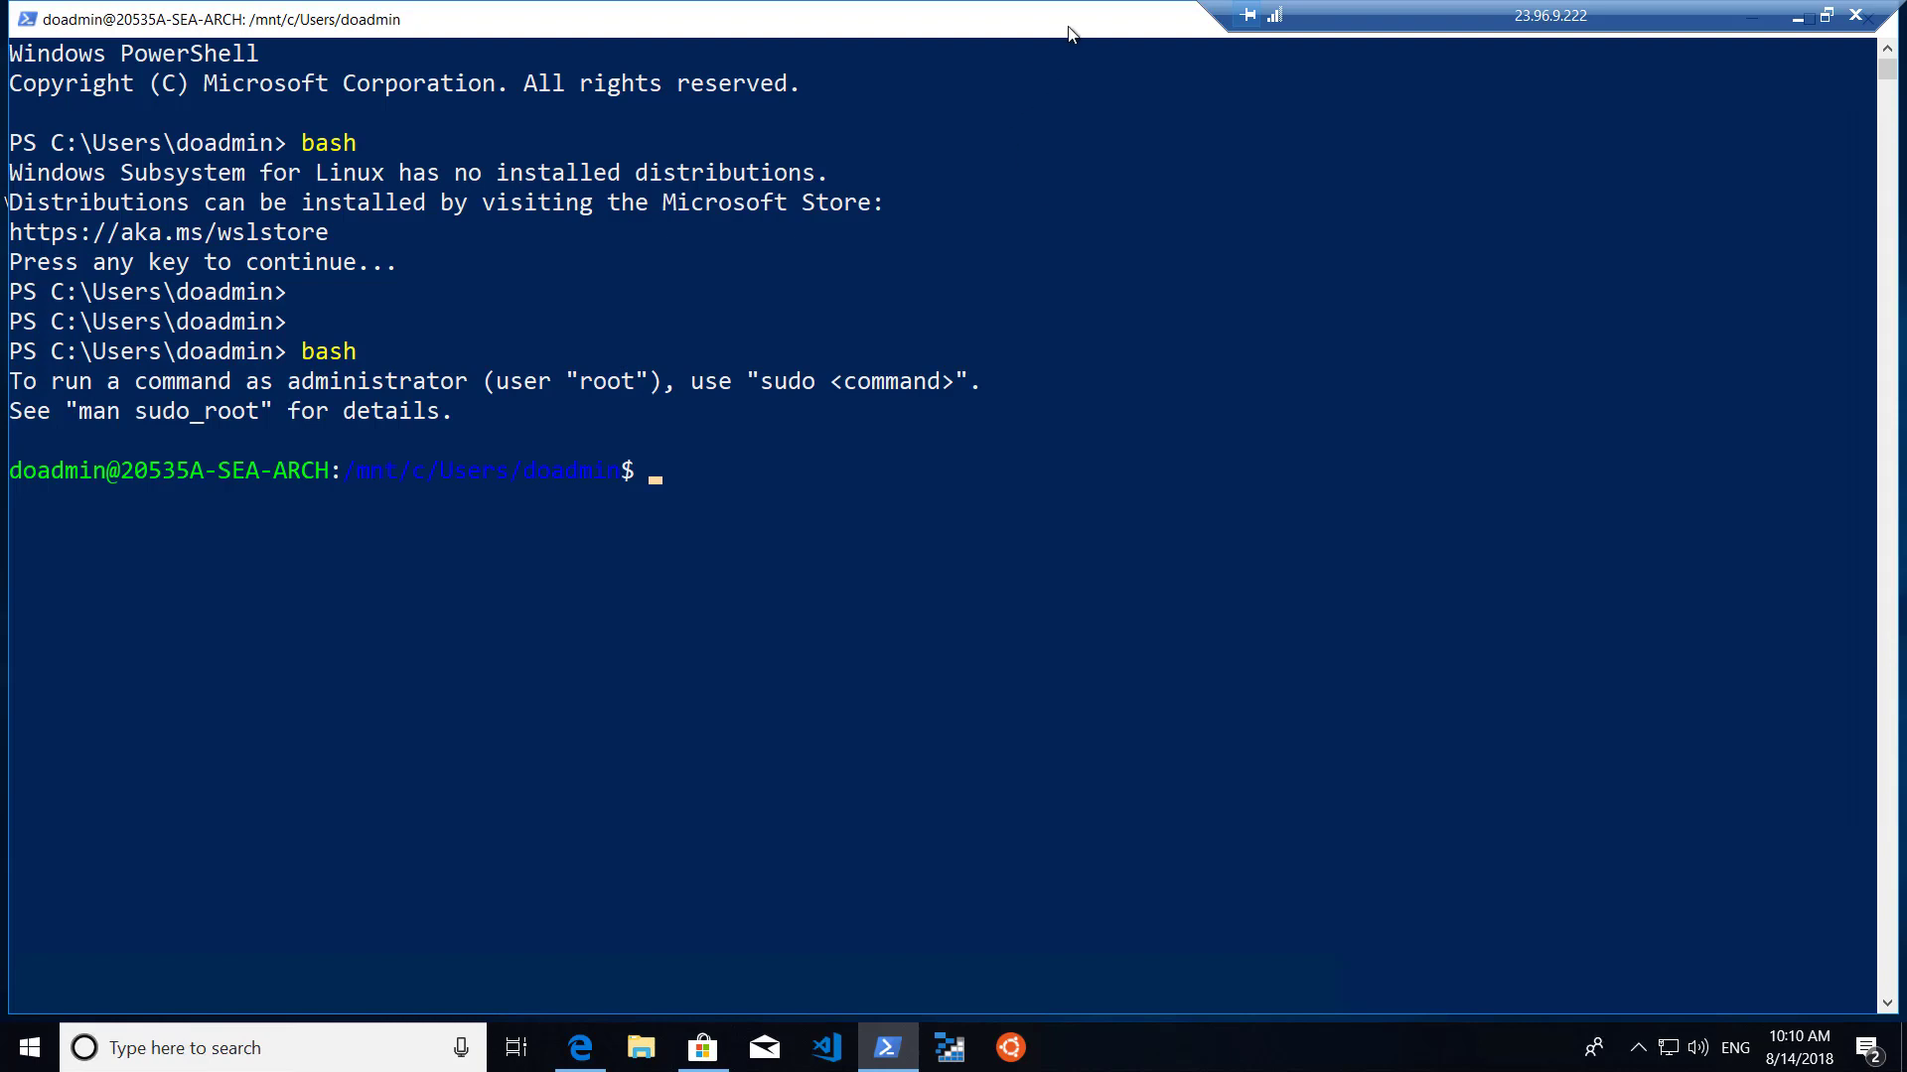
key(super+Down)
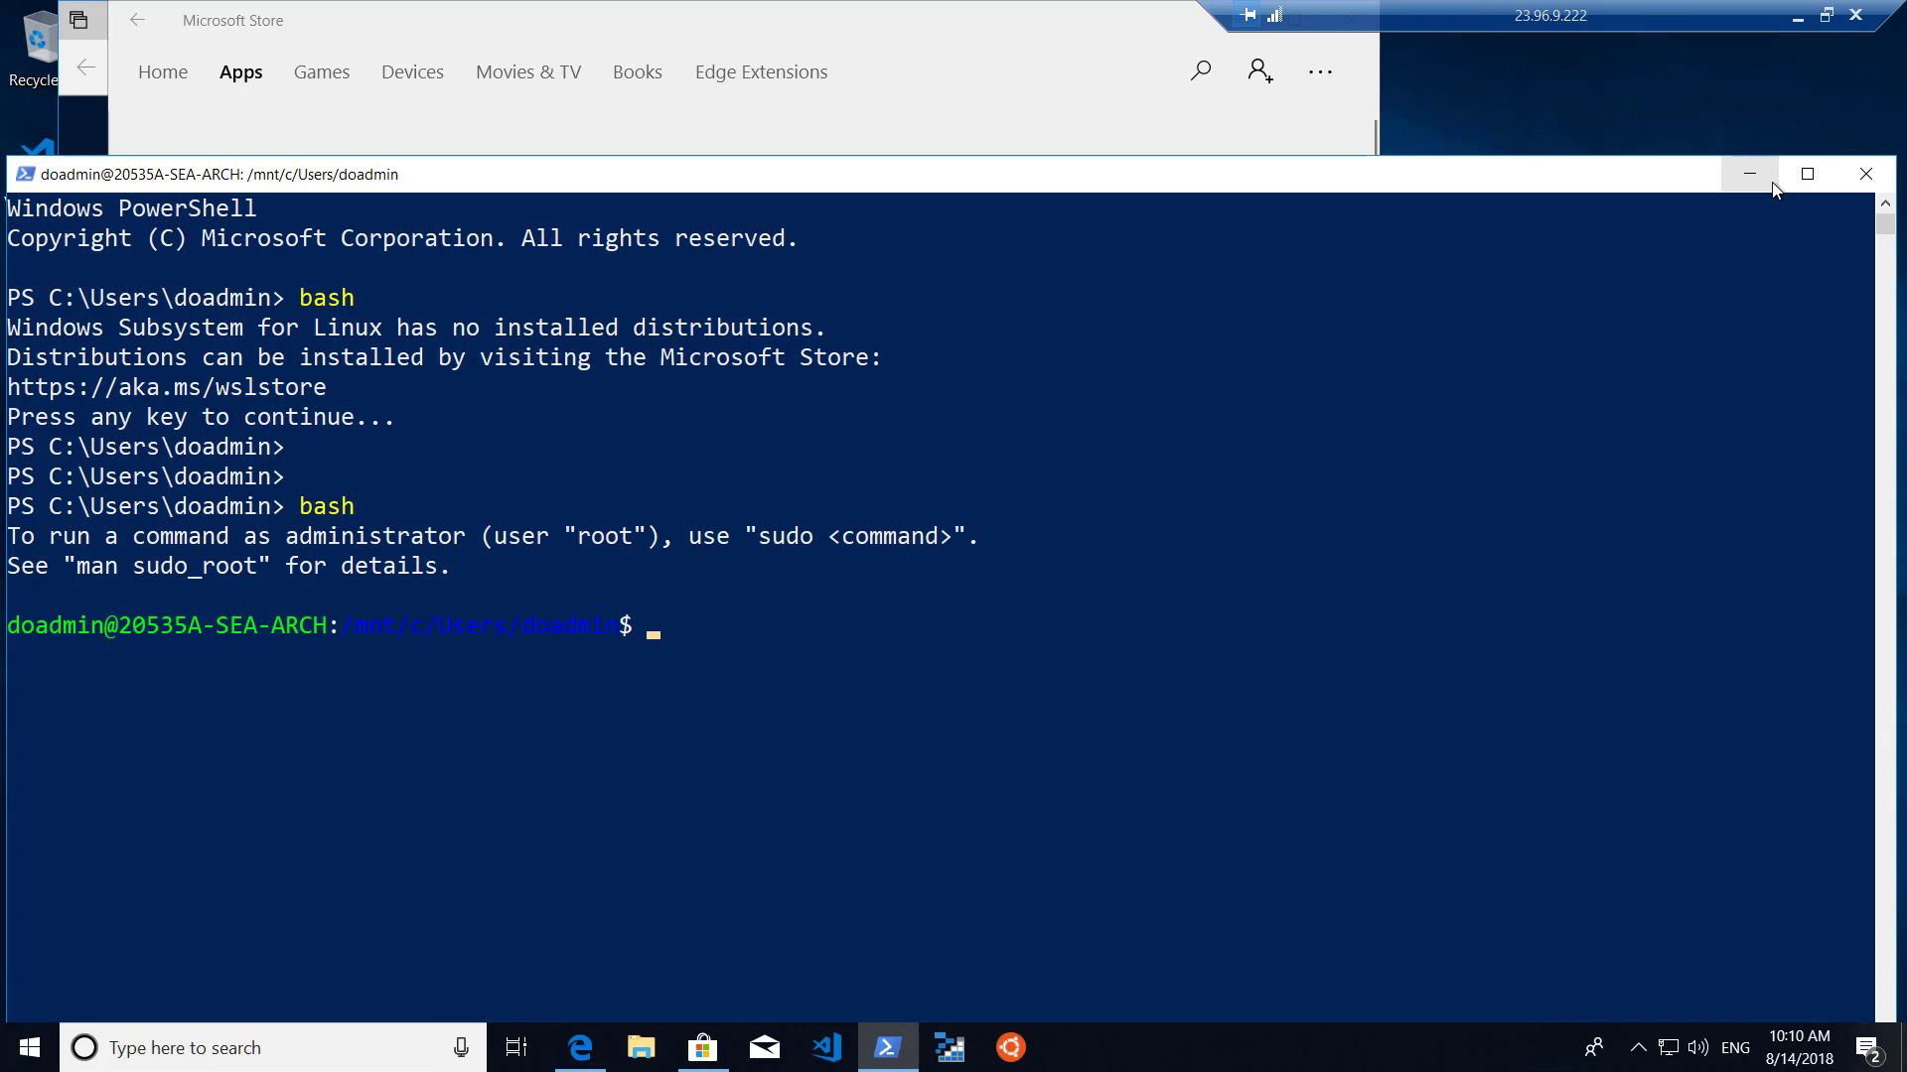
Return to the local browser and scroll up through the first GitHub lab tab.
click(1799, 18)
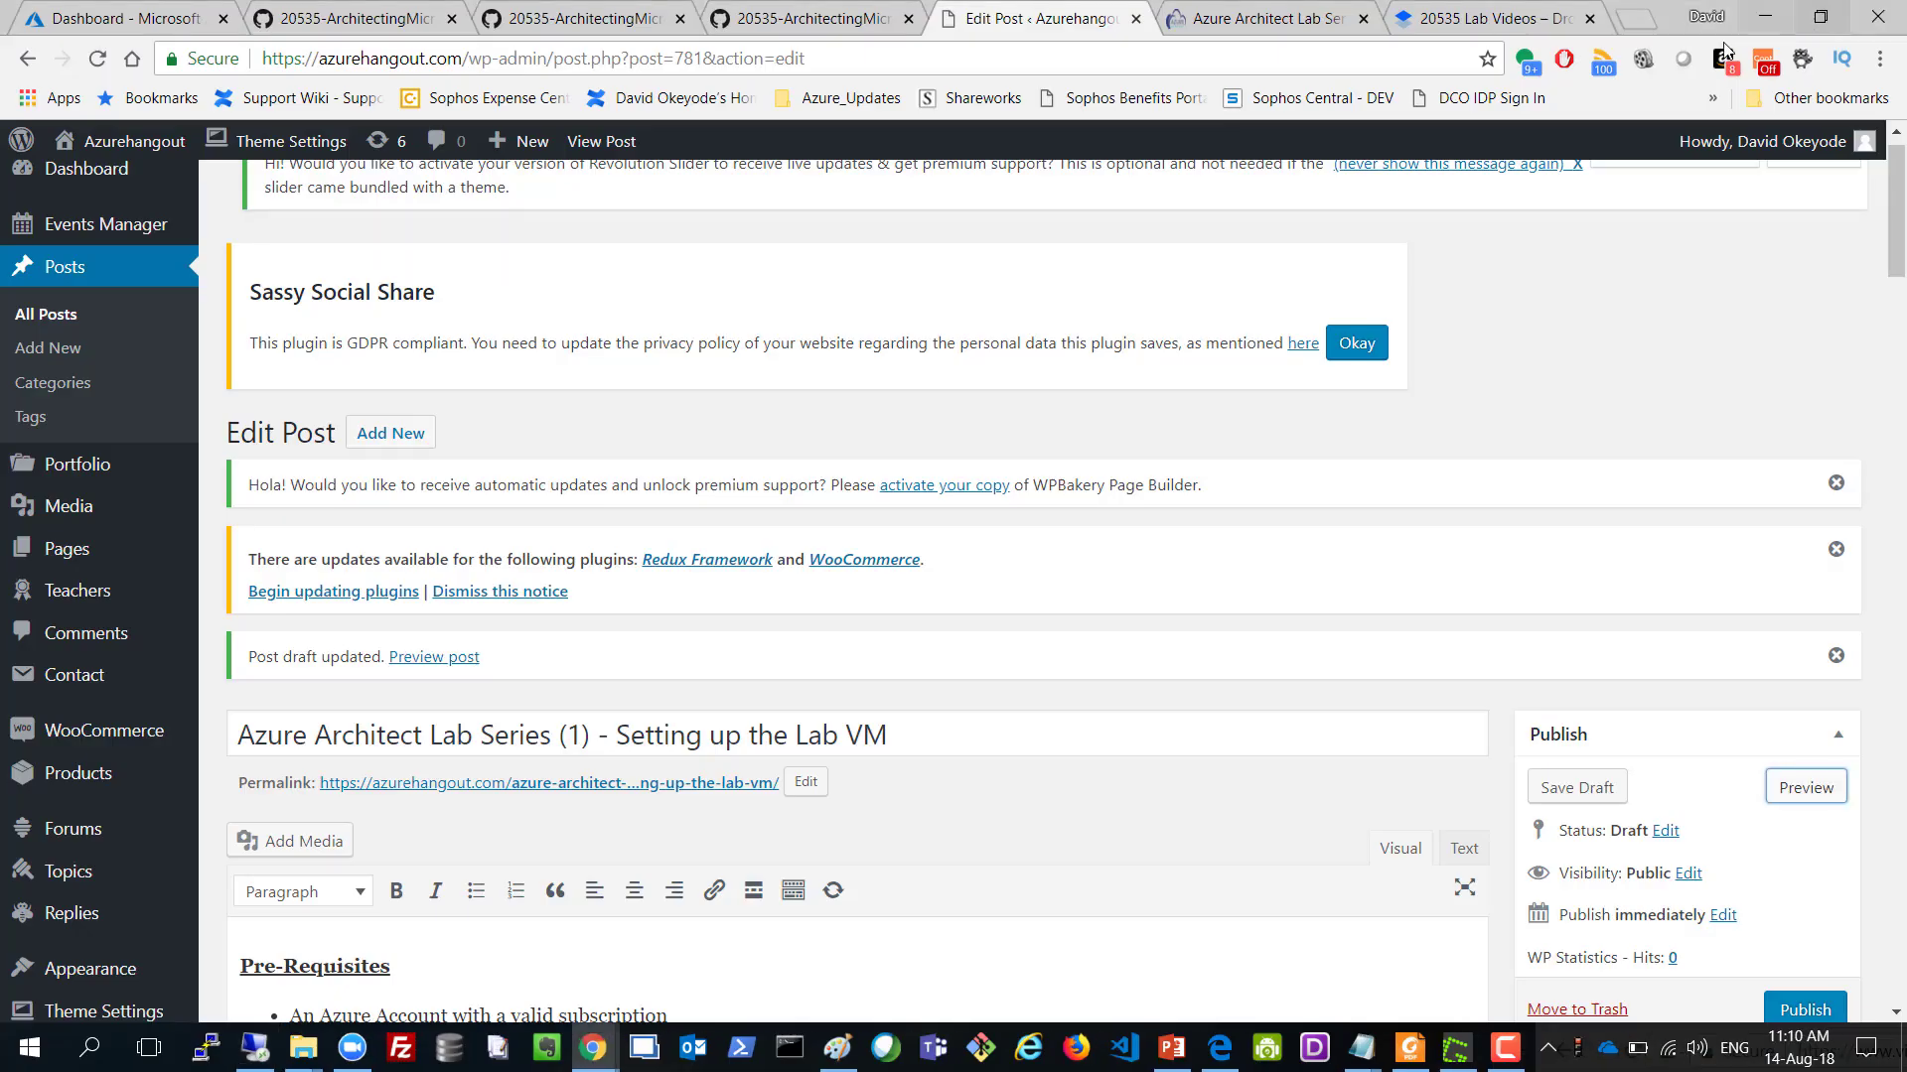
click(149, 6)
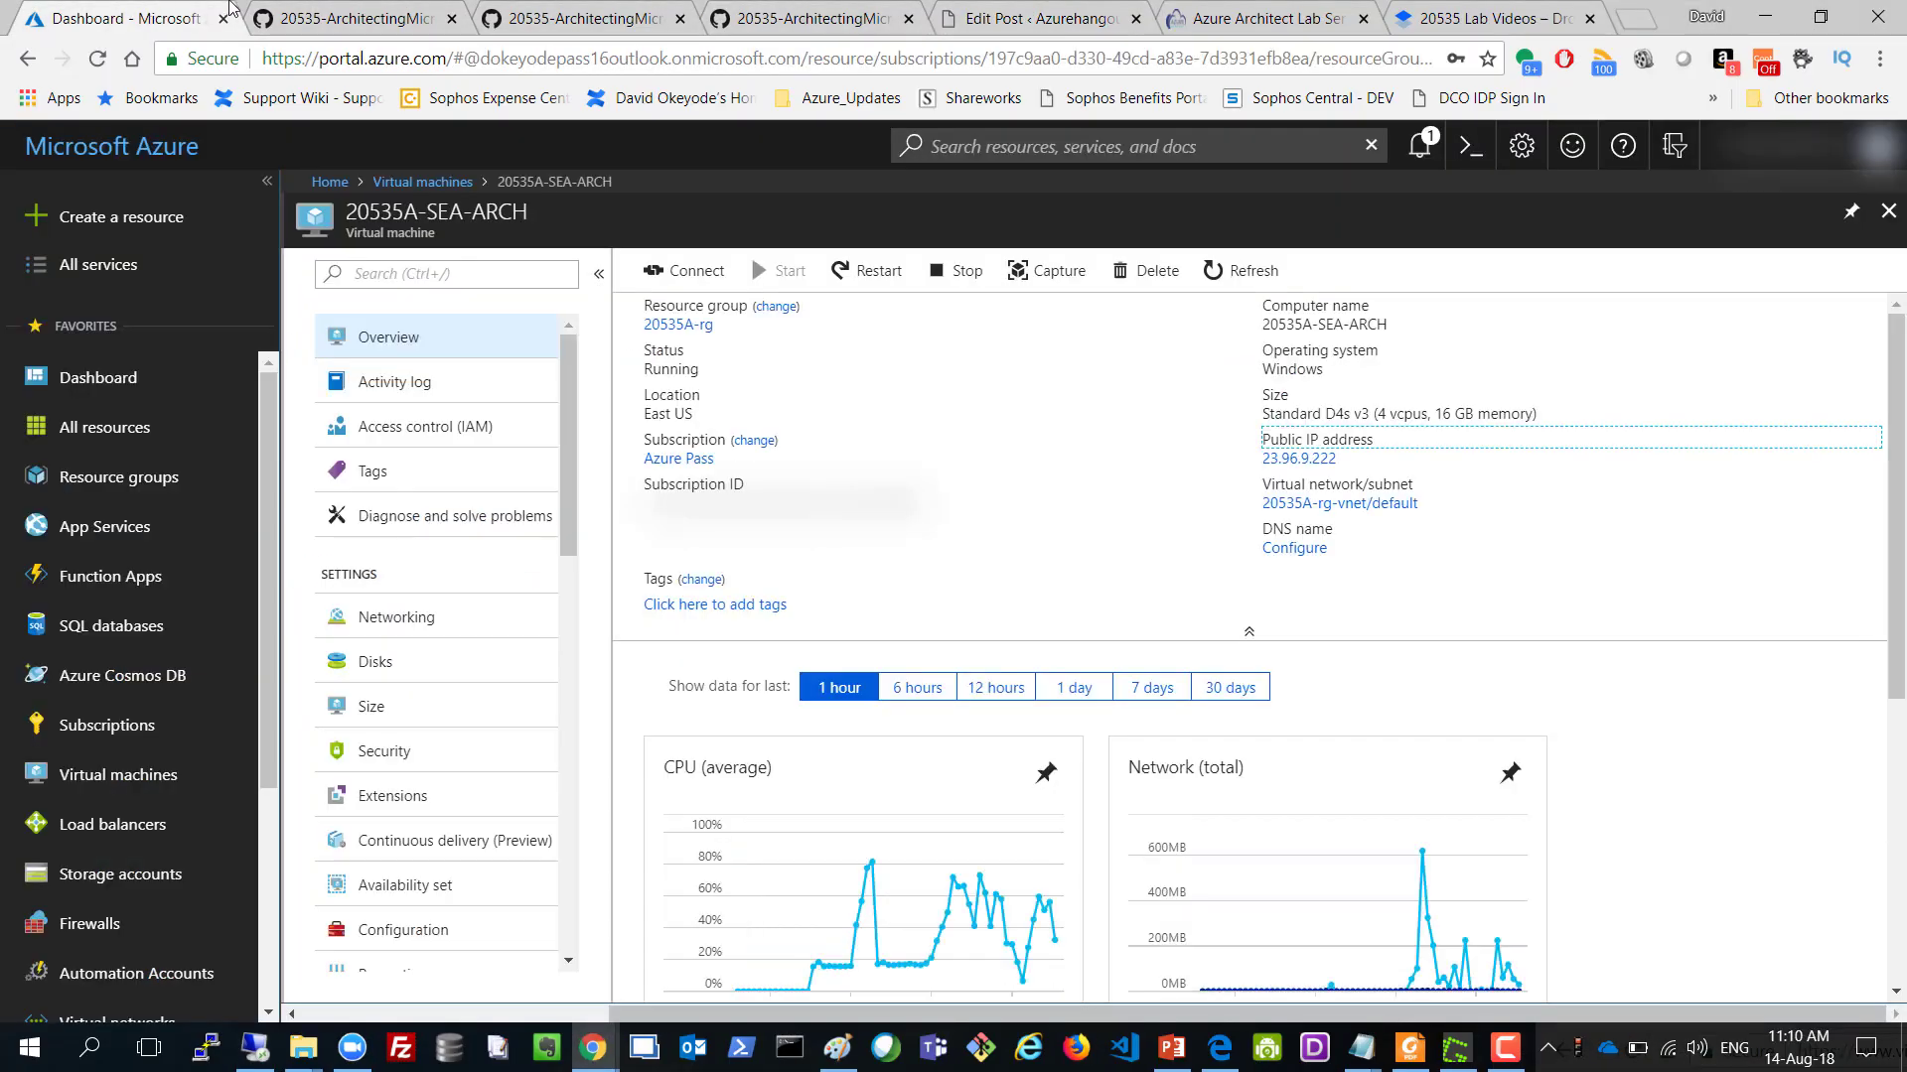
click(348, 9)
scroll(782, 321, up, 5)
scroll(783, 323, up, 15)
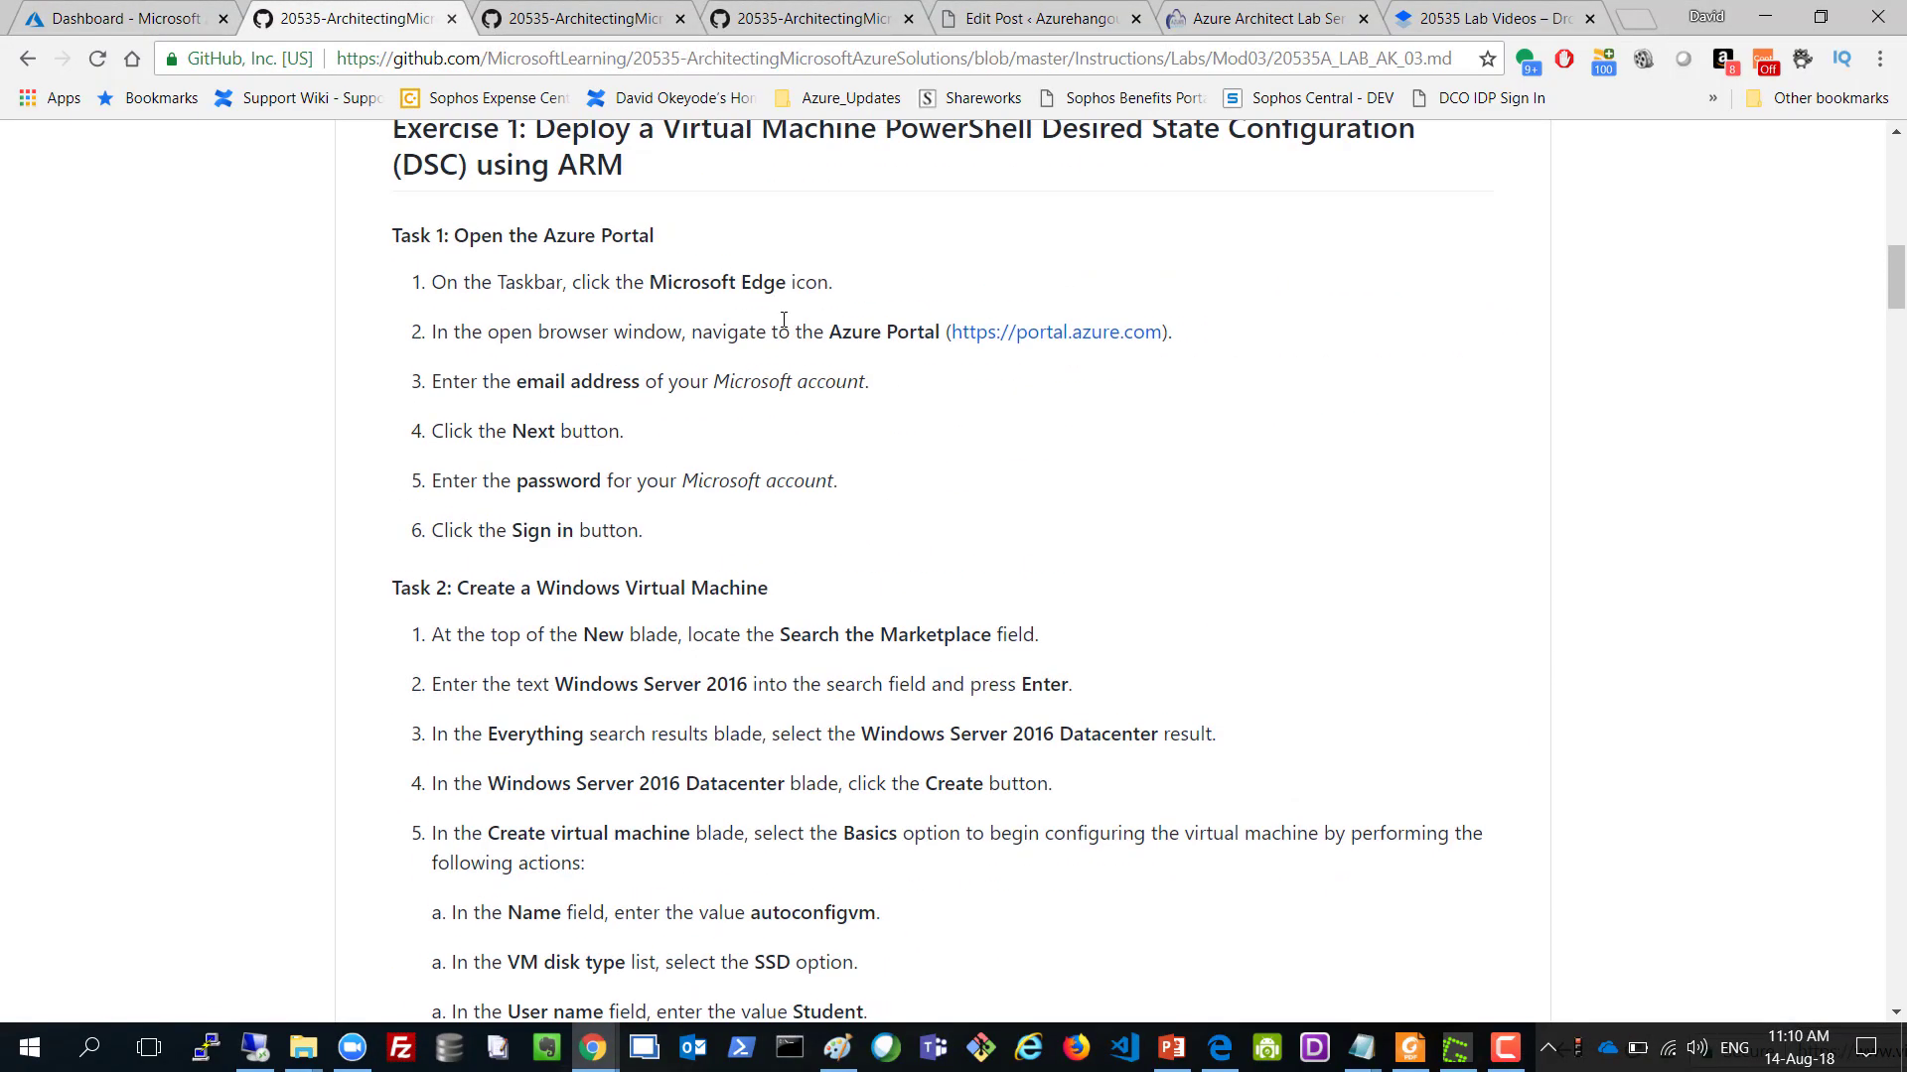
scroll(785, 321, up, 3)
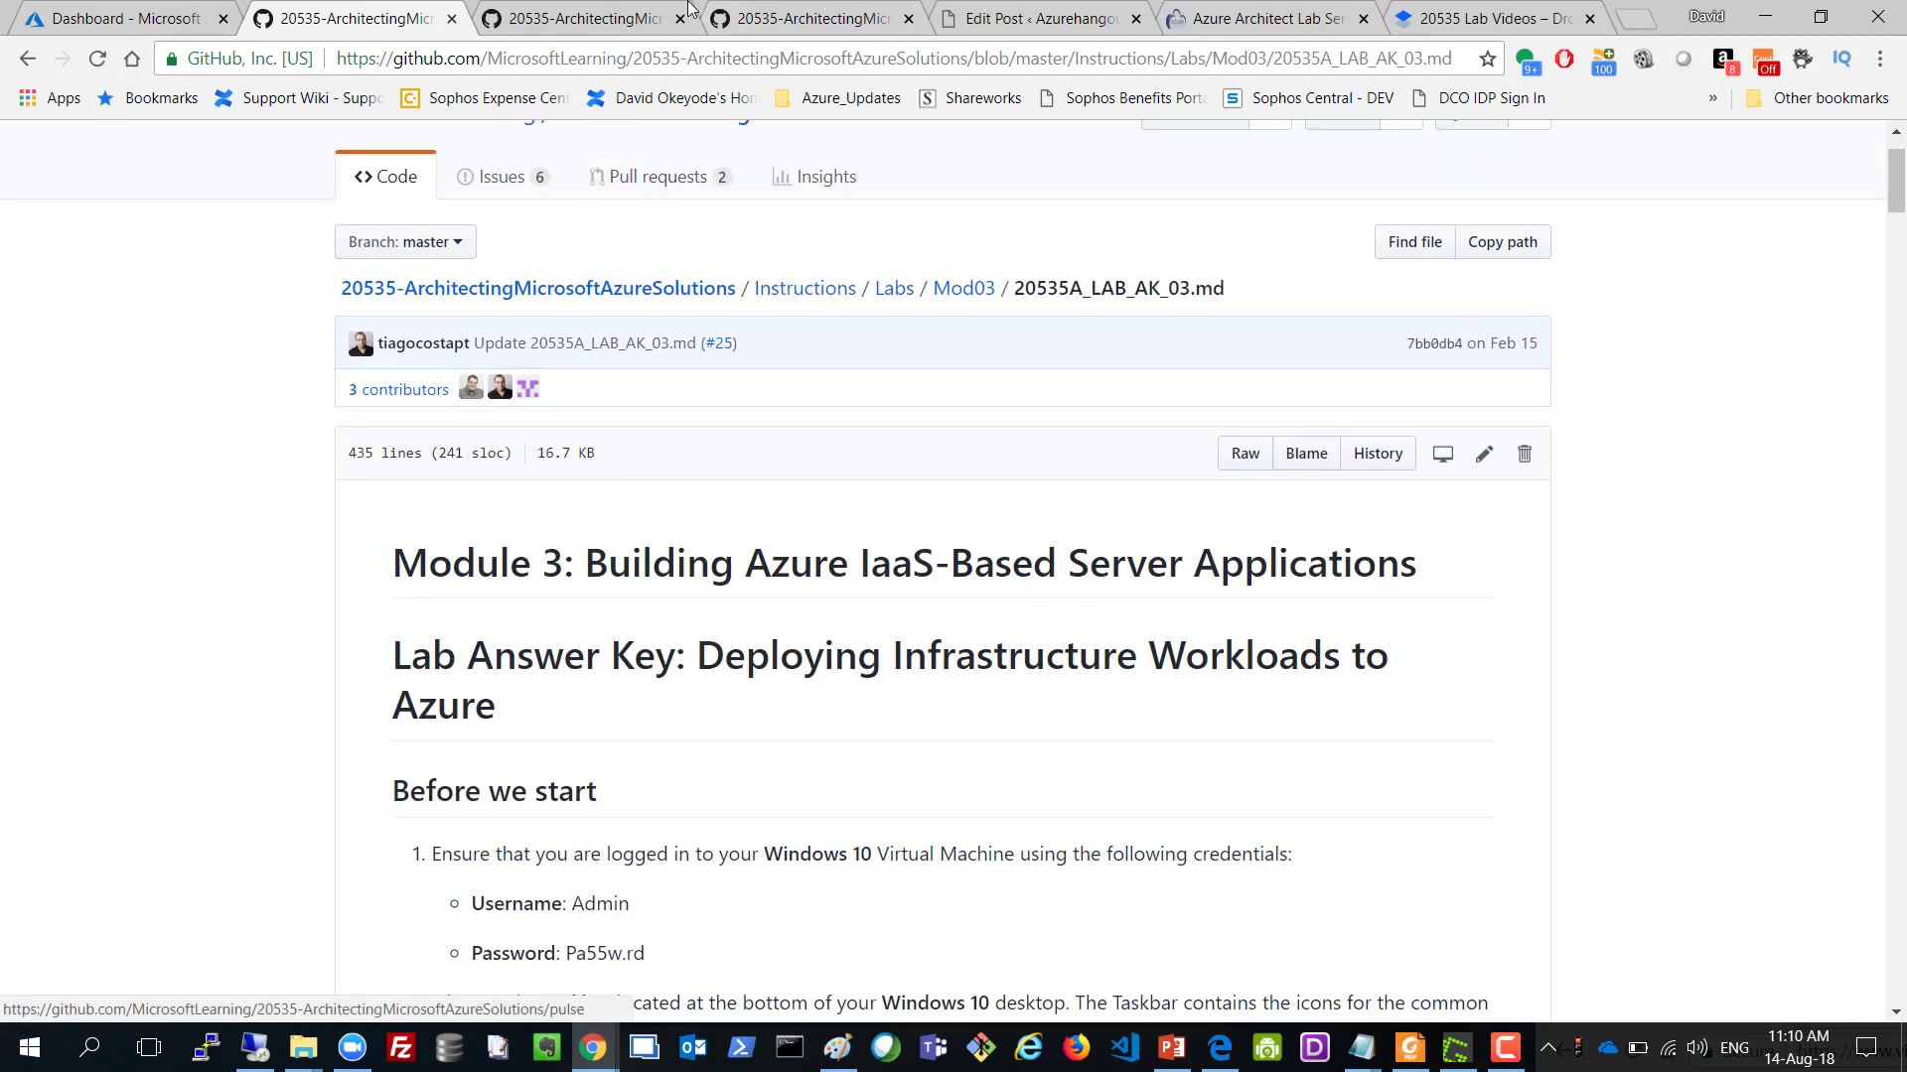
From the Labs folder, open Mod02 > 20535A_LAB_AK_02.md and select its Module 2 title.
click(607, 17)
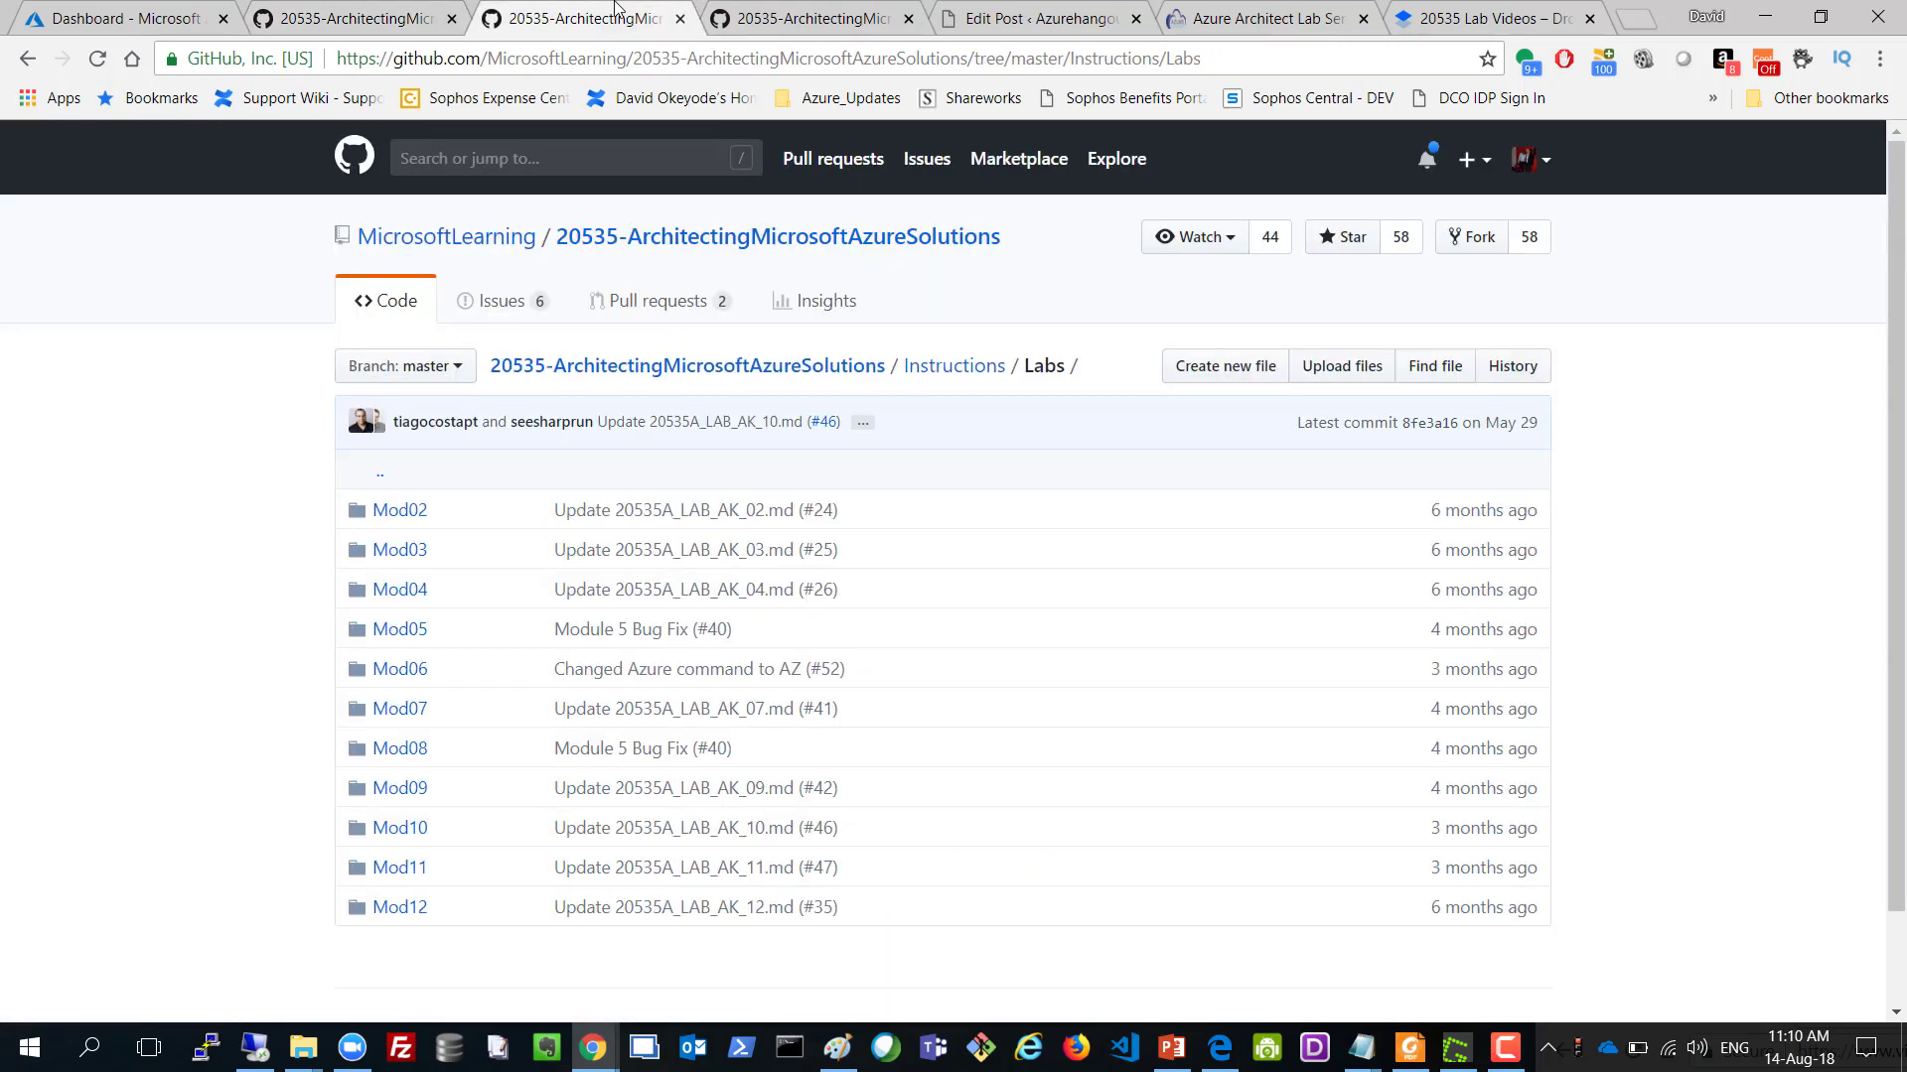
click(403, 510)
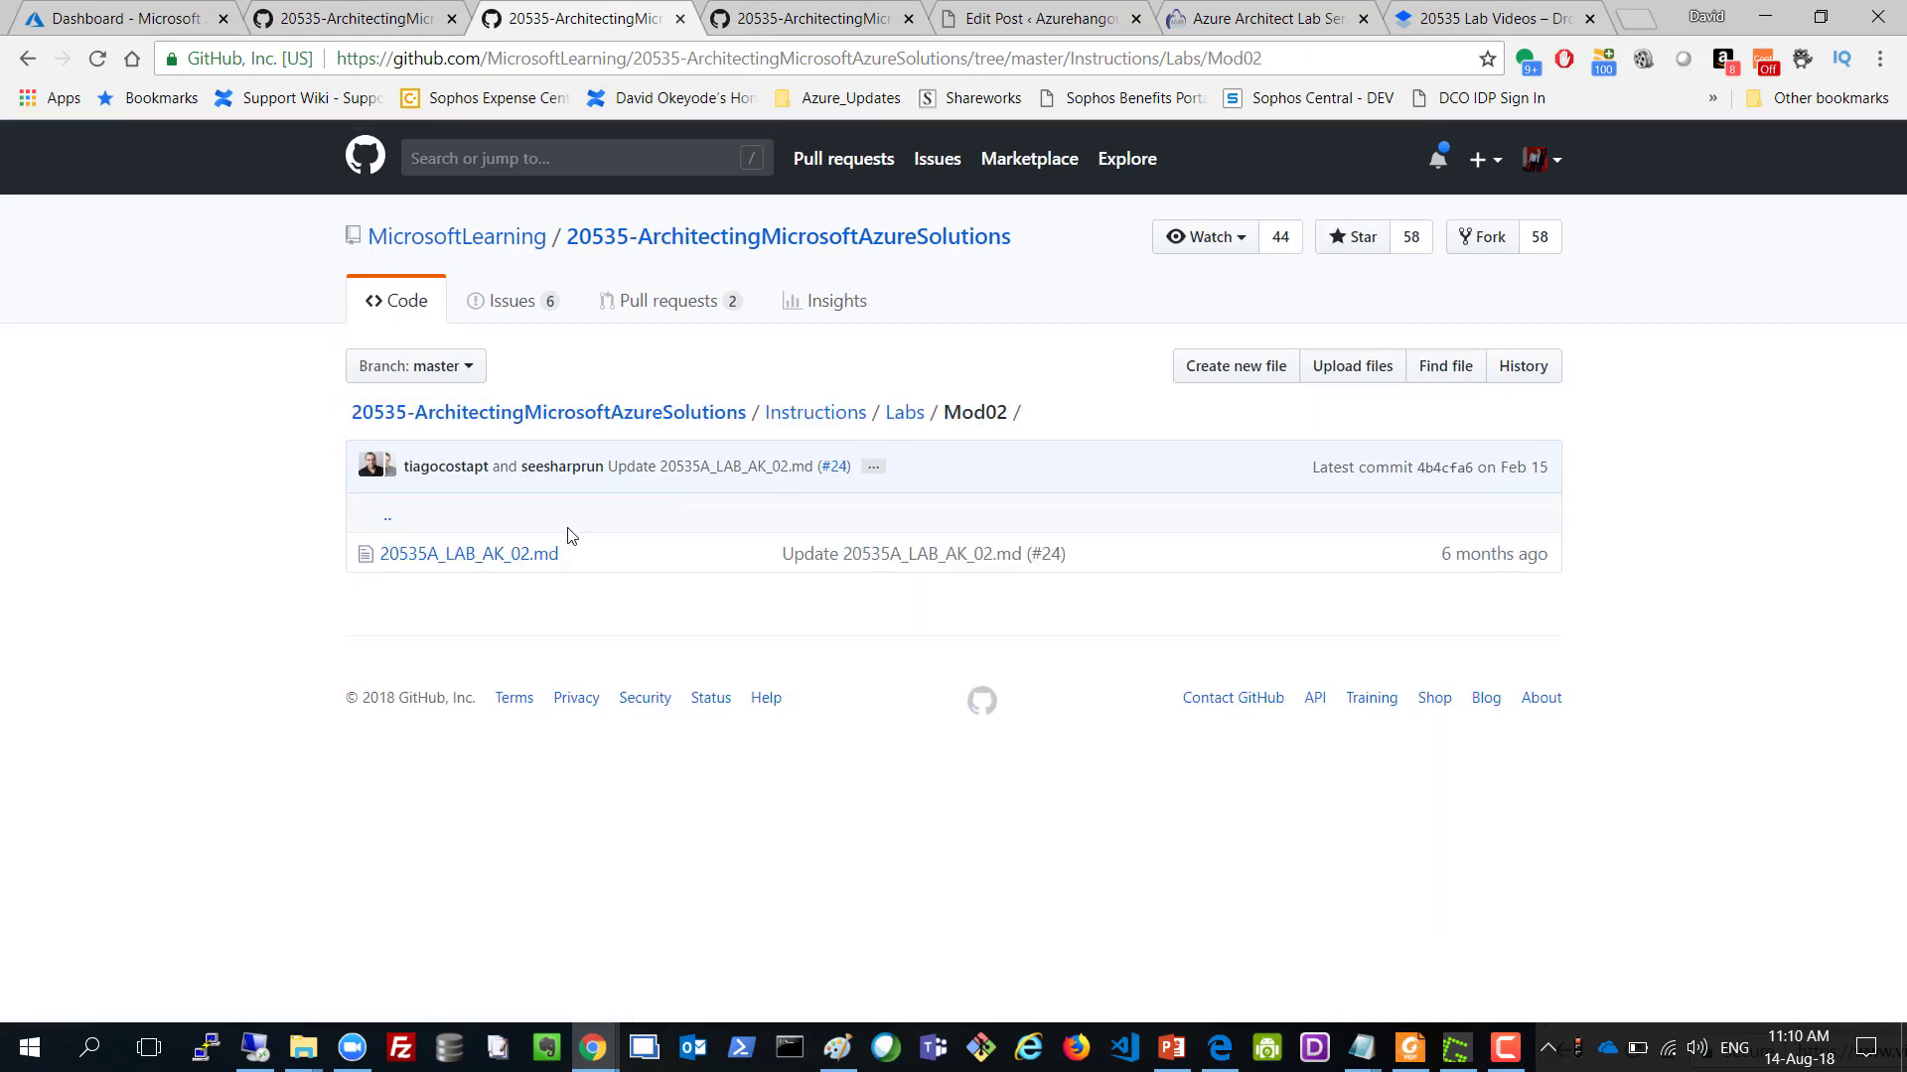
click(534, 553)
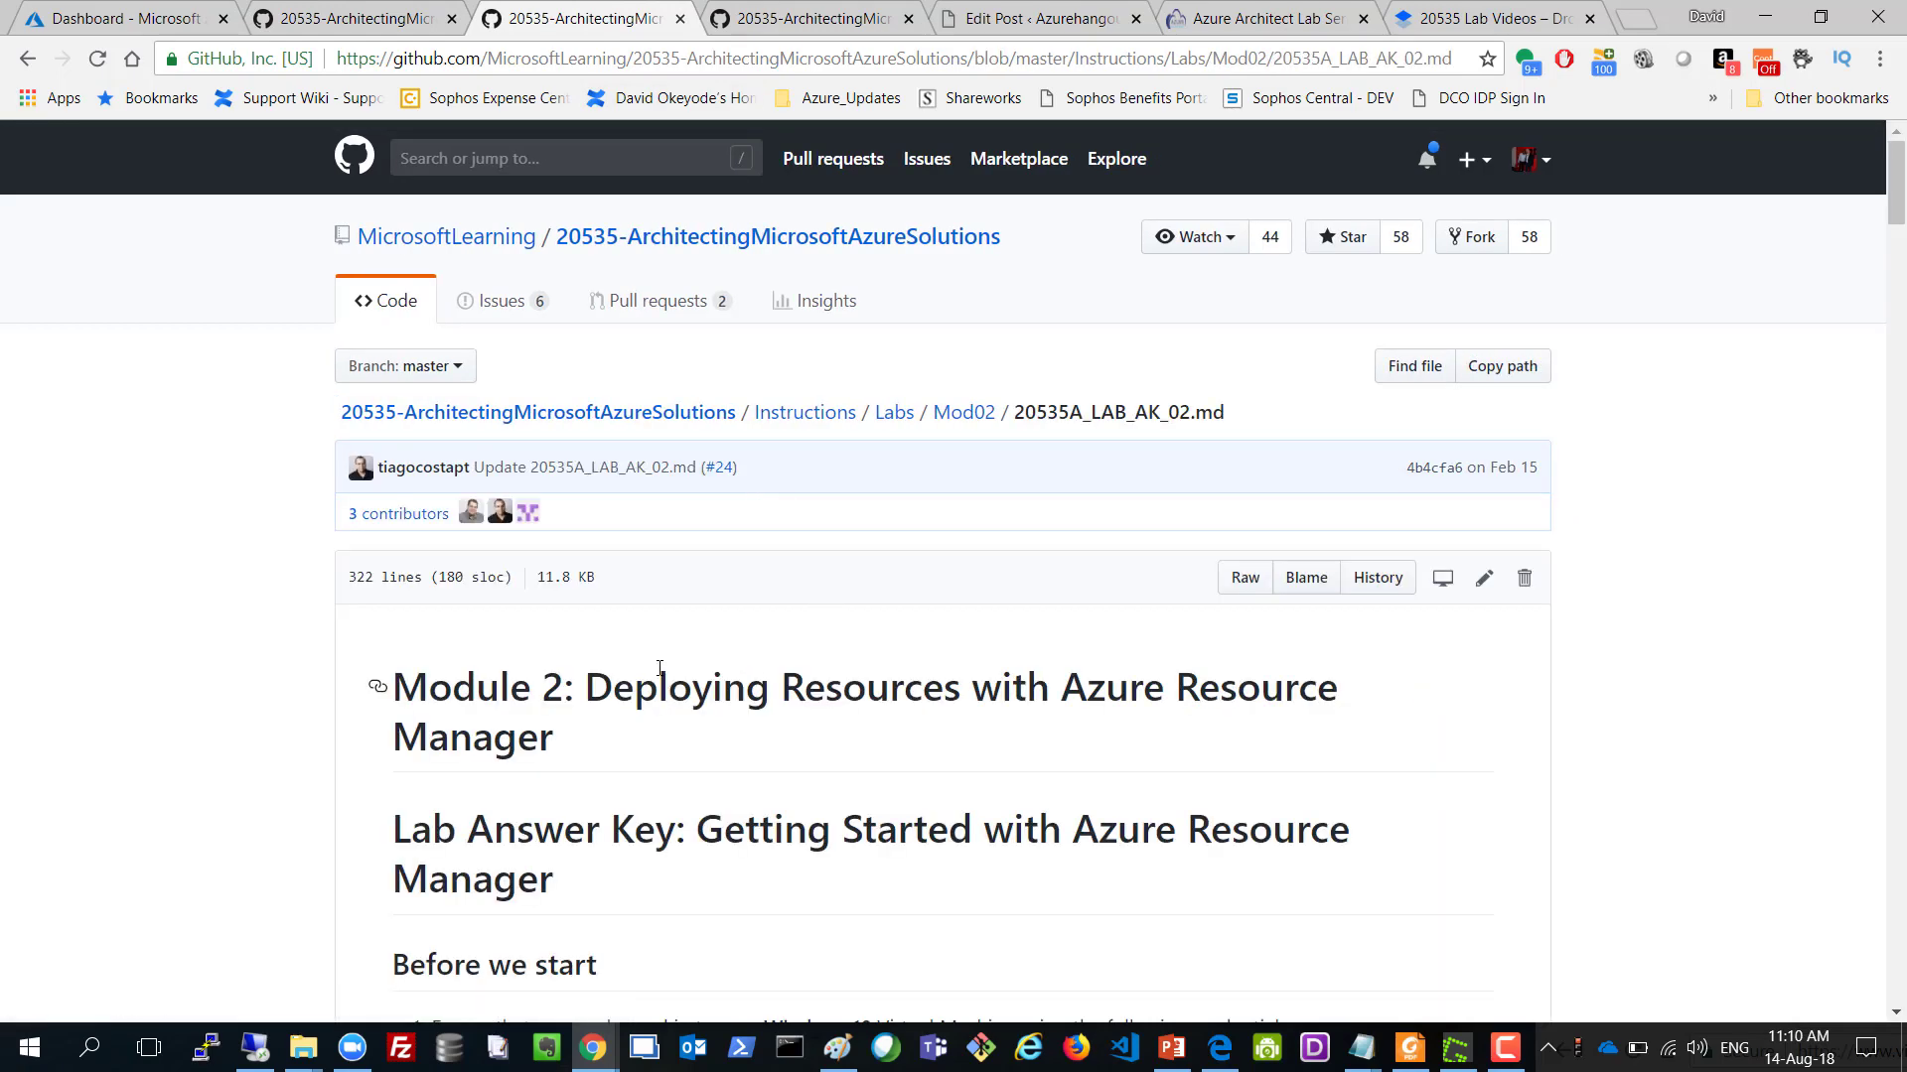
drag(610, 683, 723, 749)
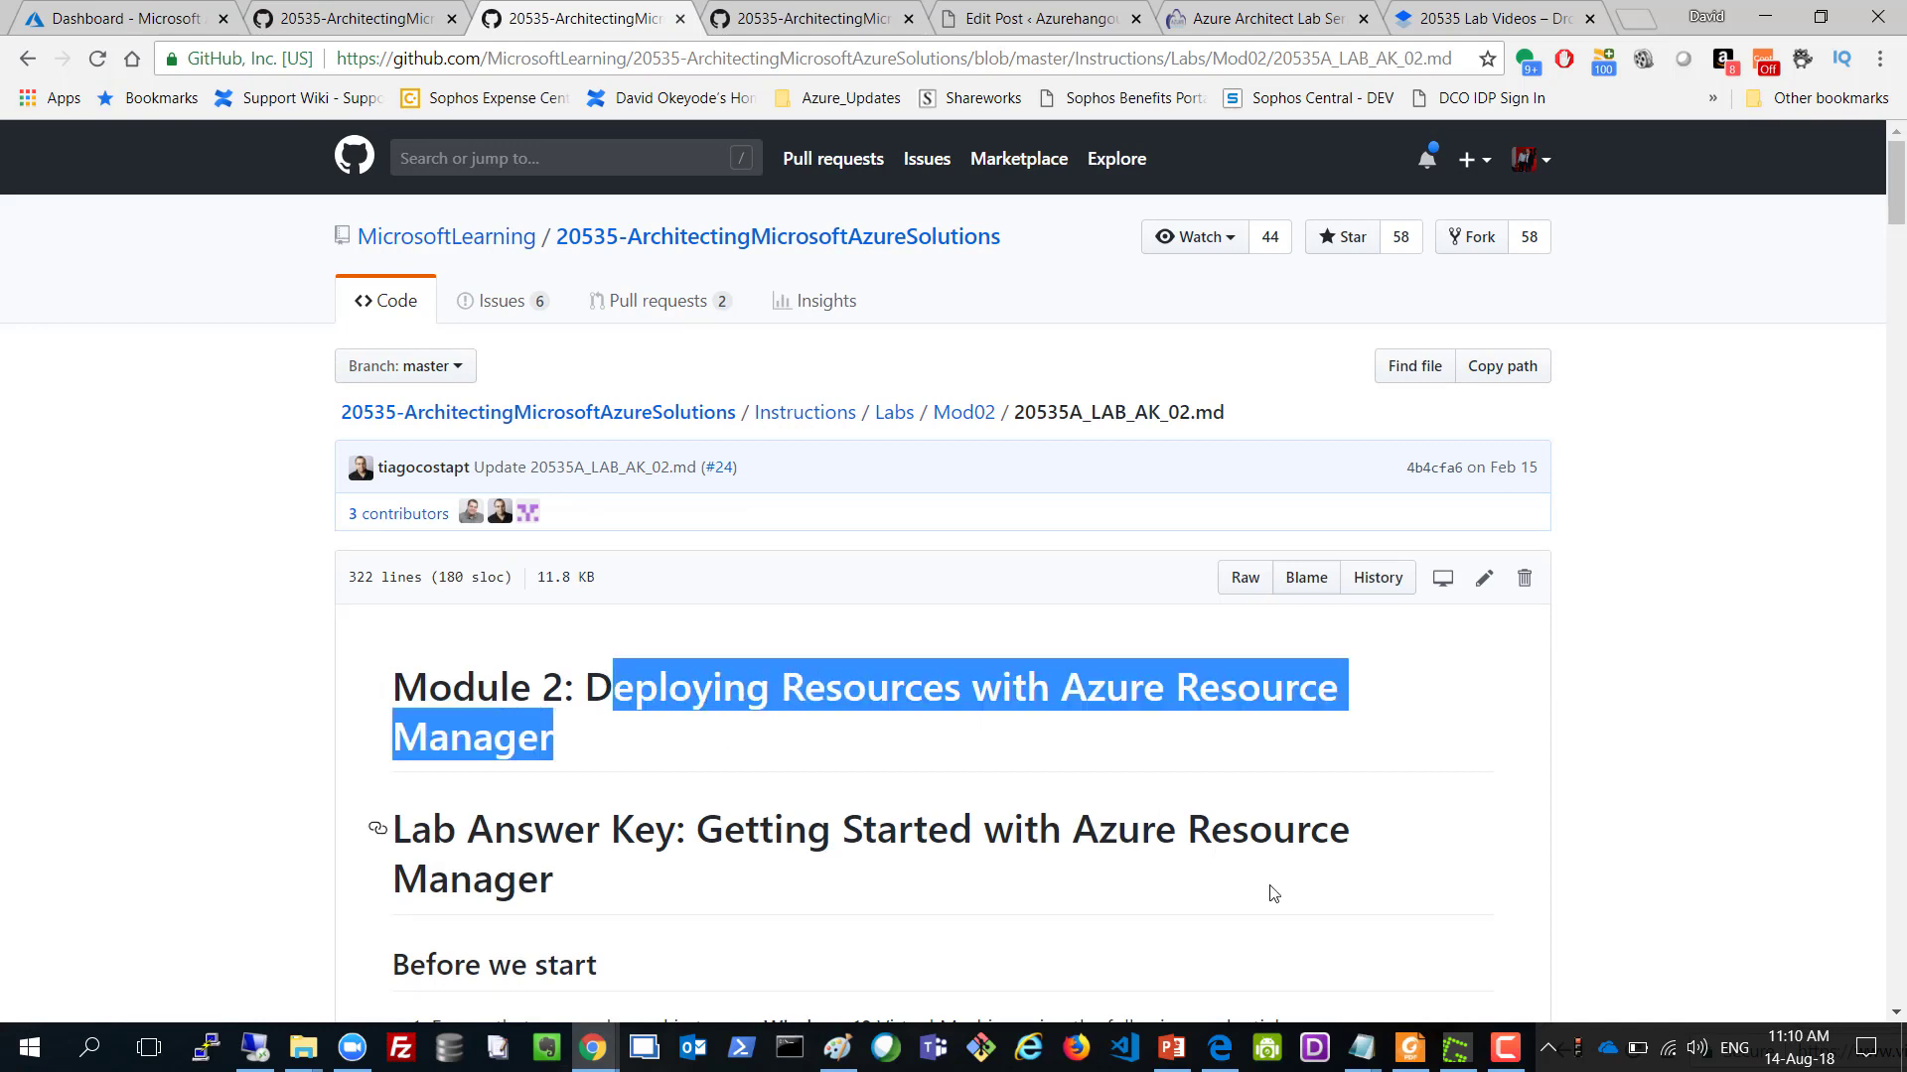
click(1505, 1048)
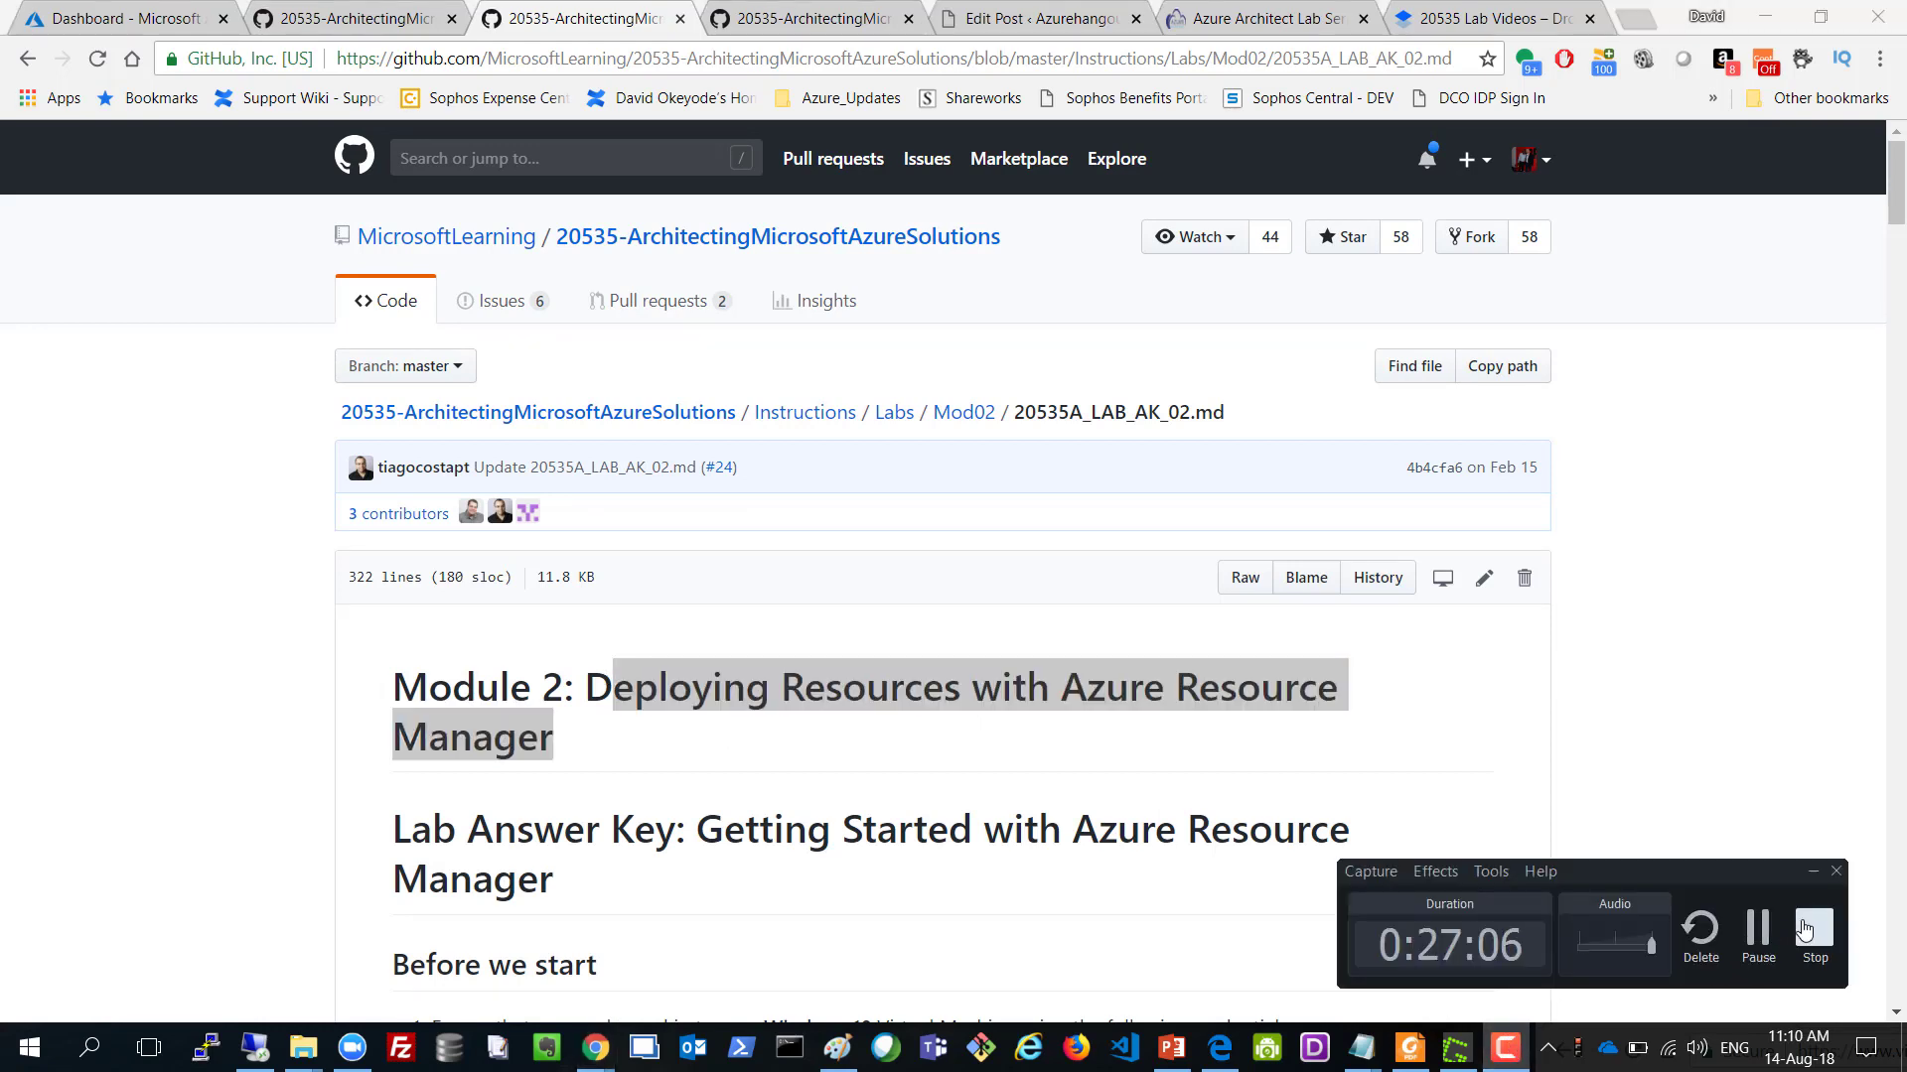